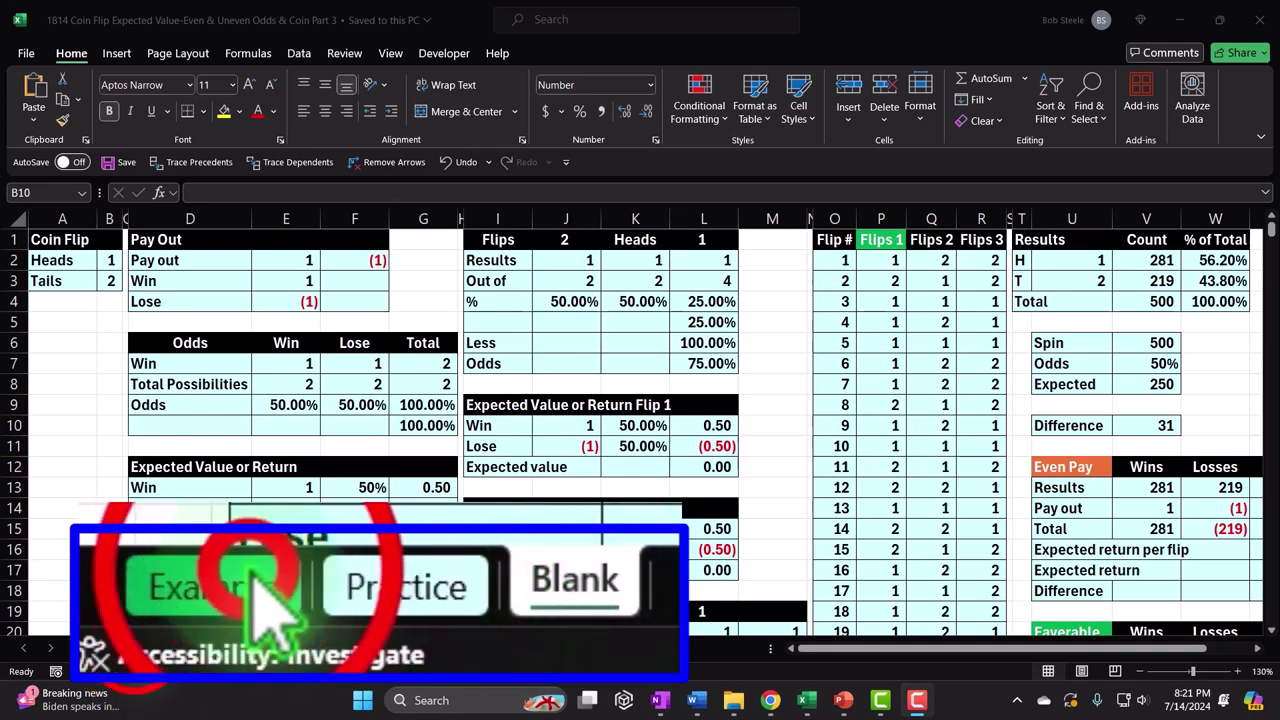
- Switch to the Example sheet with the Coin Flip (Head 1, Tail 2) and Pay Out codes
click(122, 648)
click(129, 363)
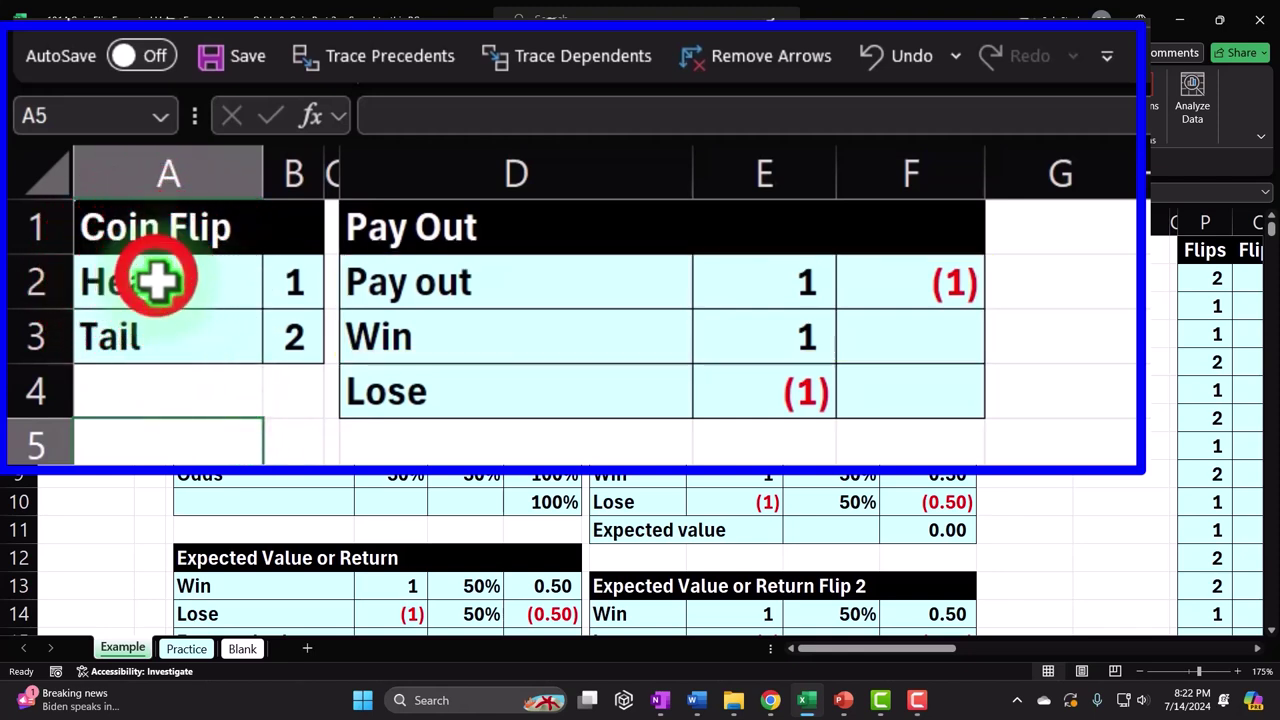
drag(158, 281, 263, 323)
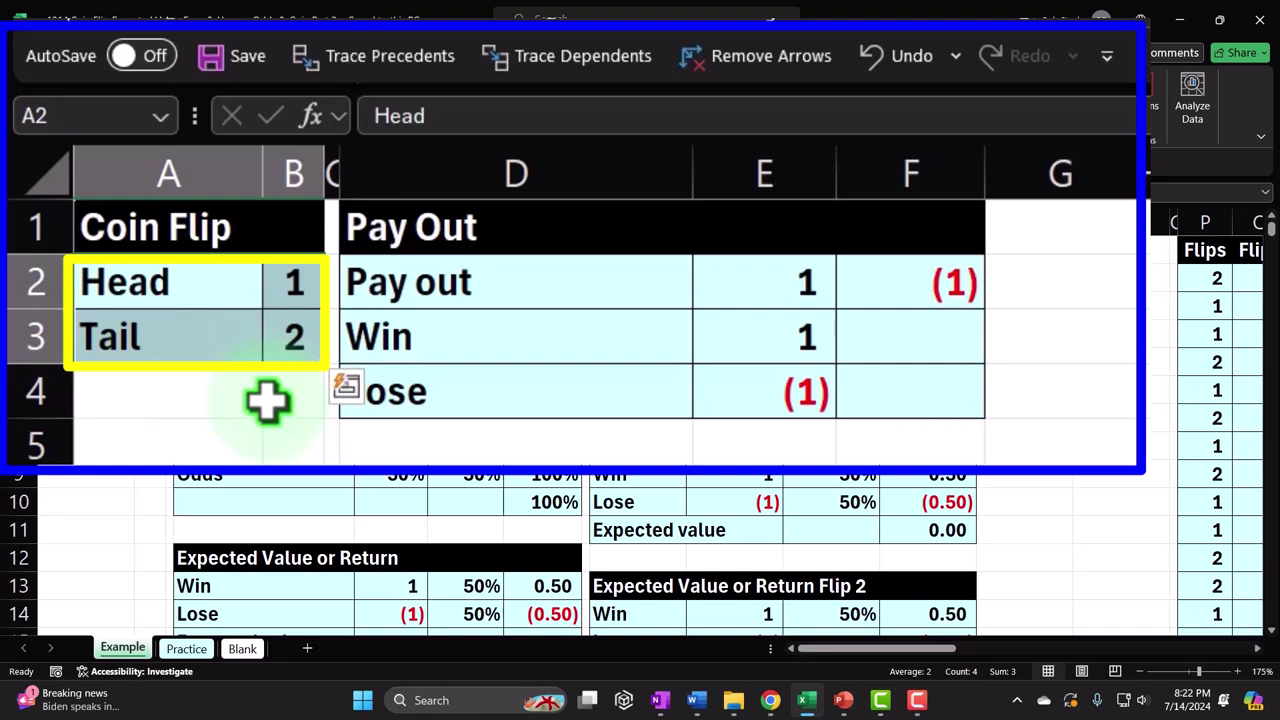
click(290, 284)
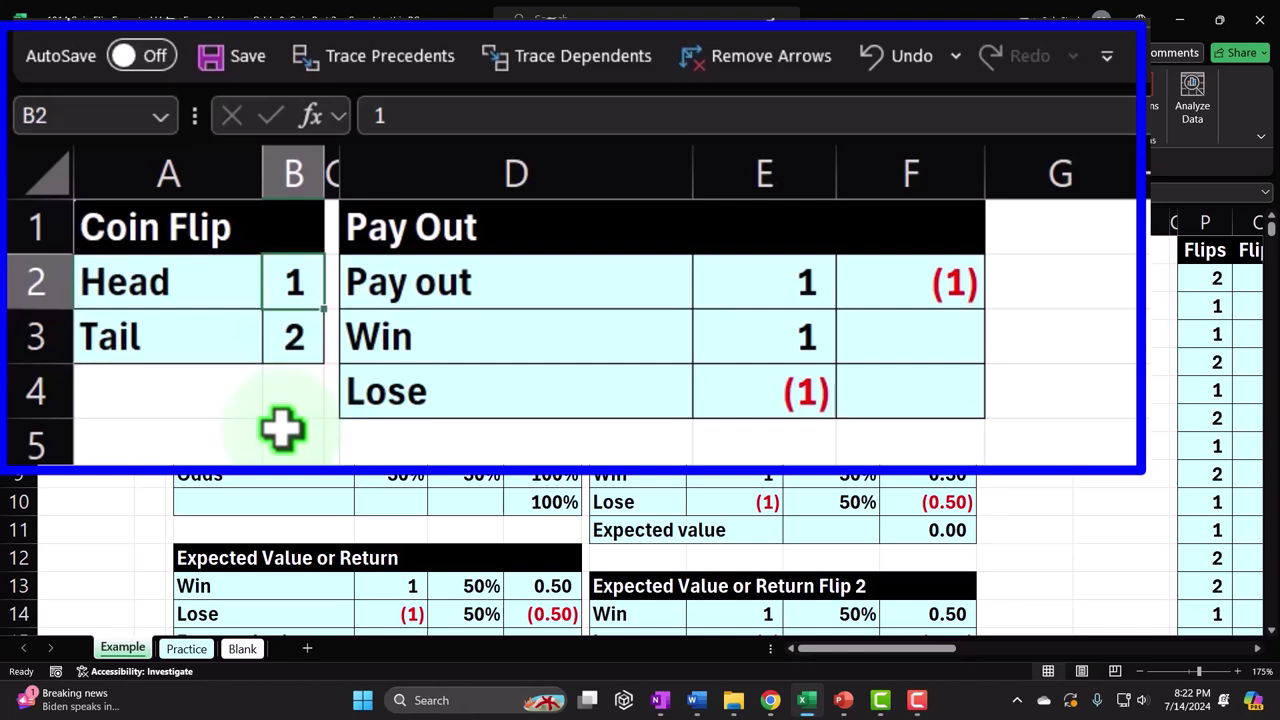
click(765, 292)
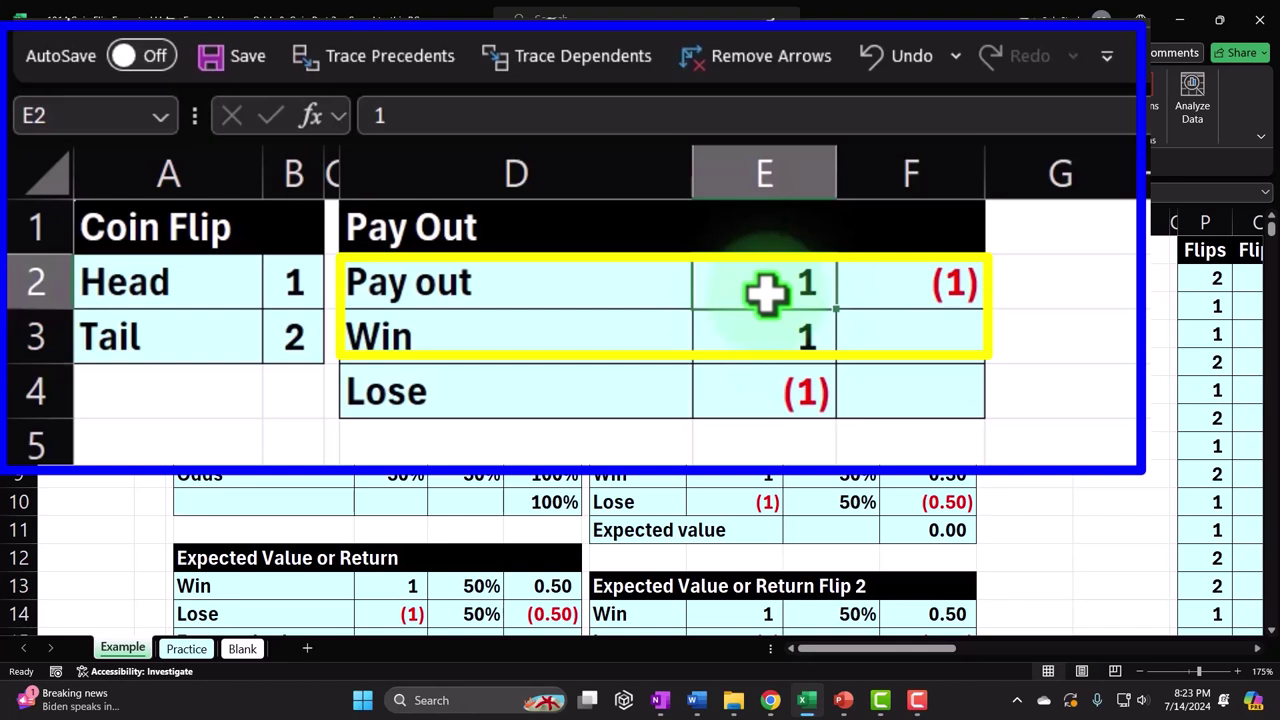
key(Right)
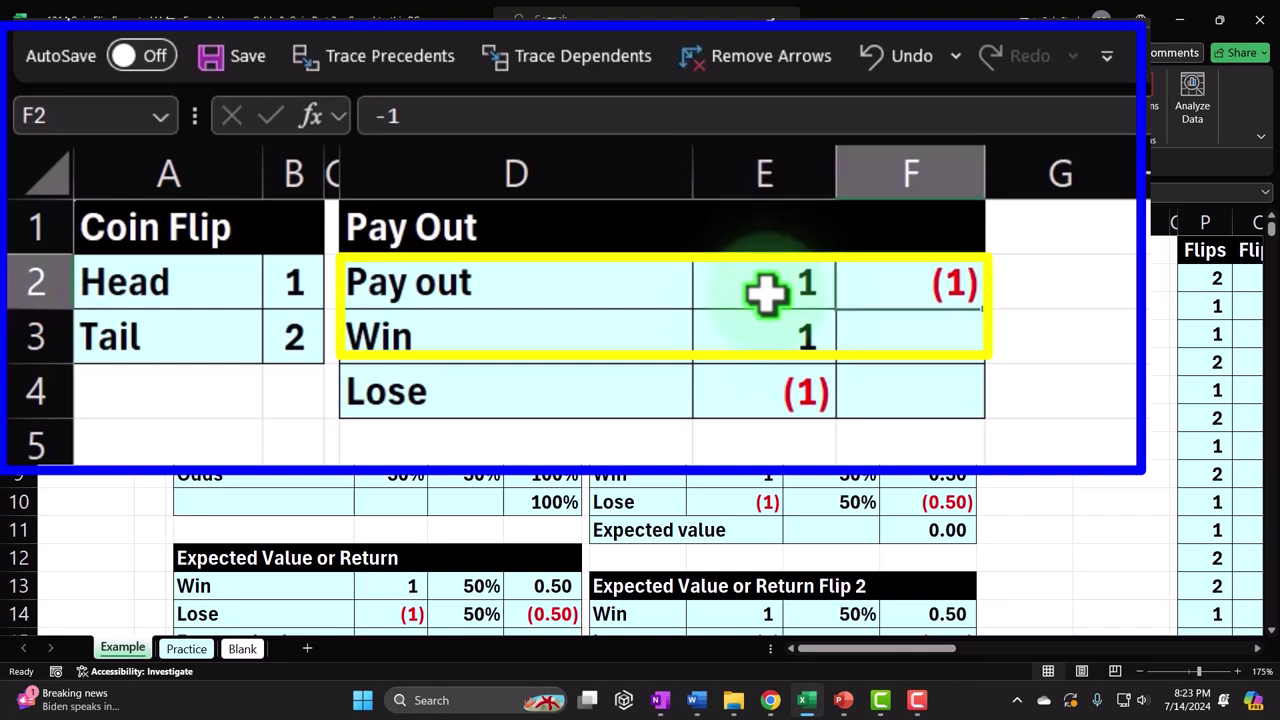
key(Down)
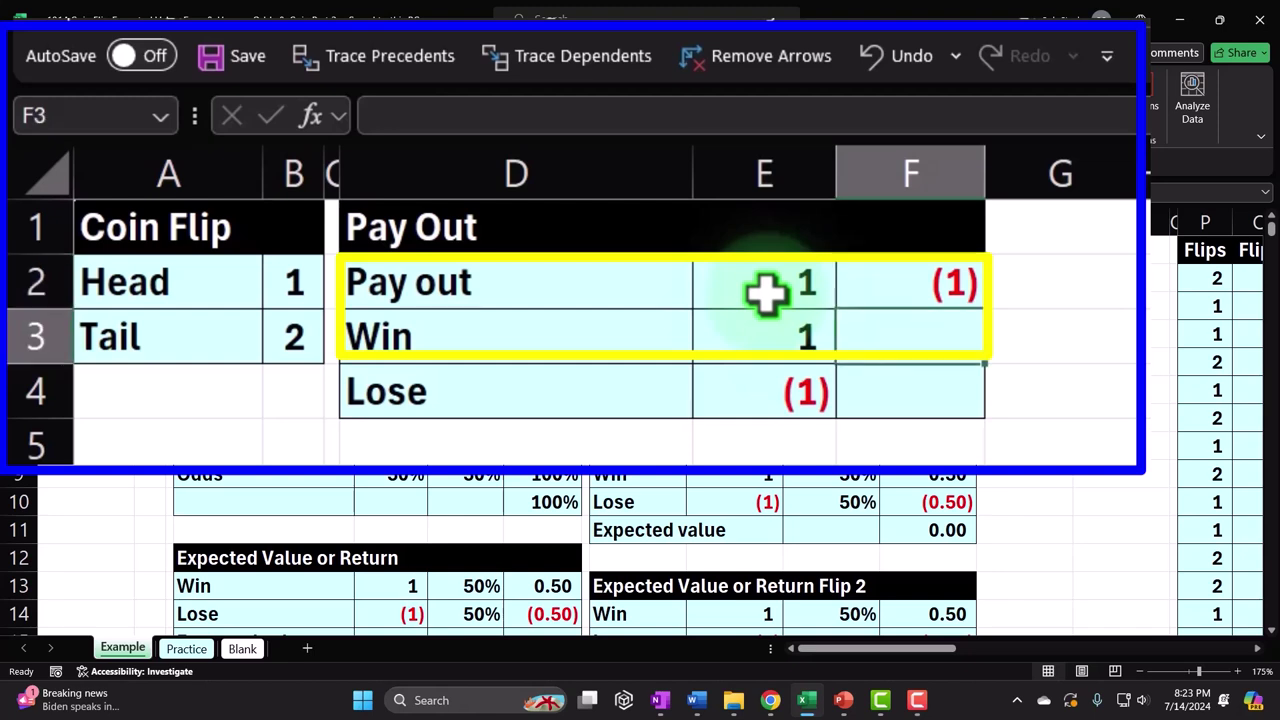
key(Left)
key(Left)
key(Right)
key(Down)
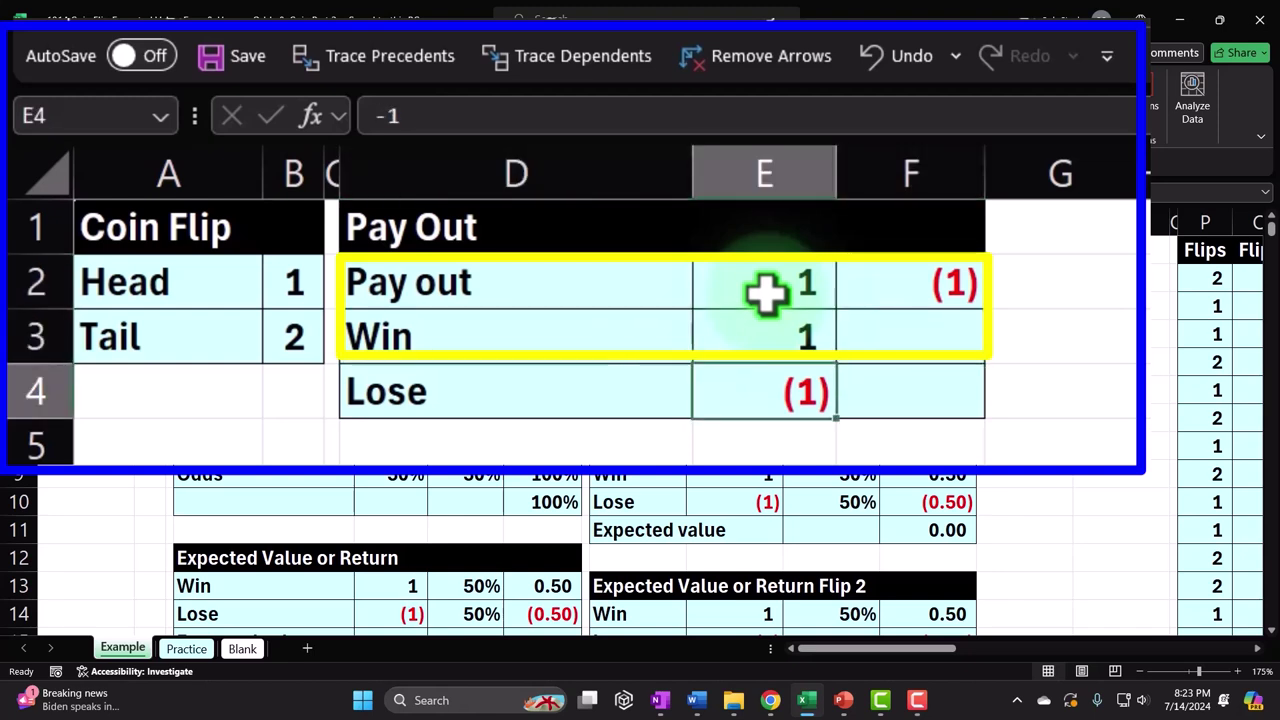
key(Up)
key(Down)
key(Down)
key(Down)
key(Down)
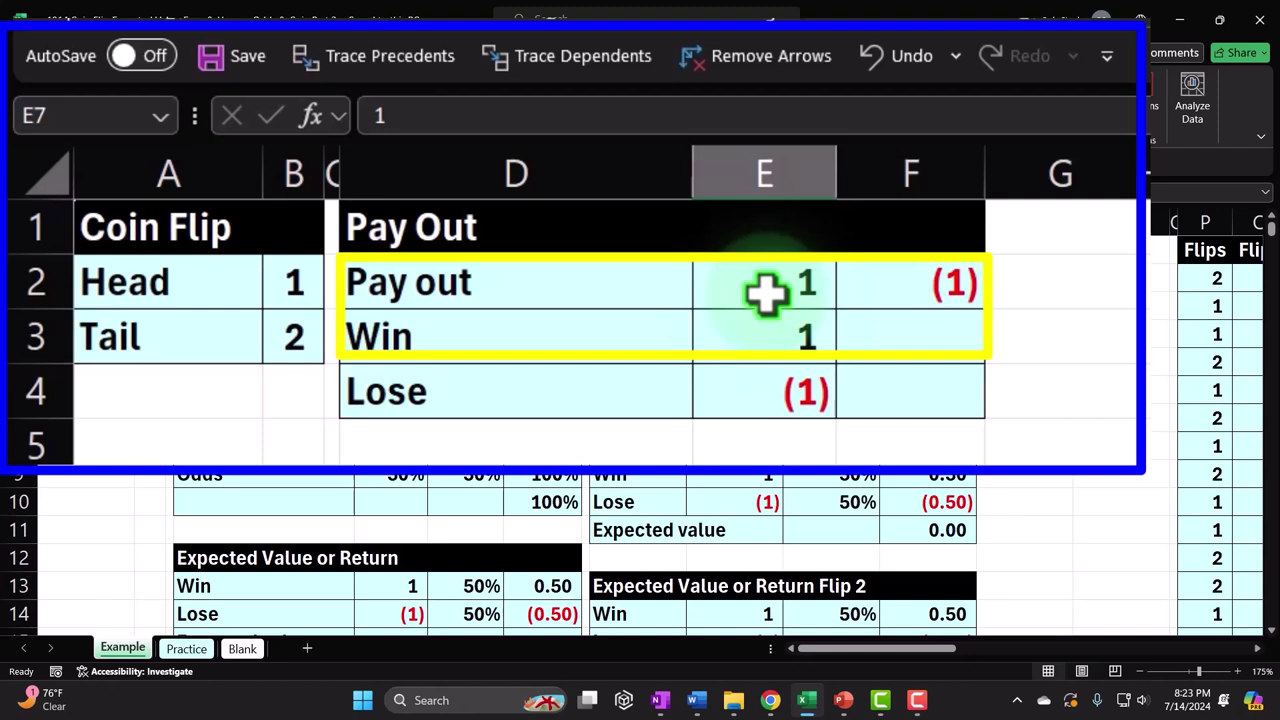
key(Down)
key(Down)
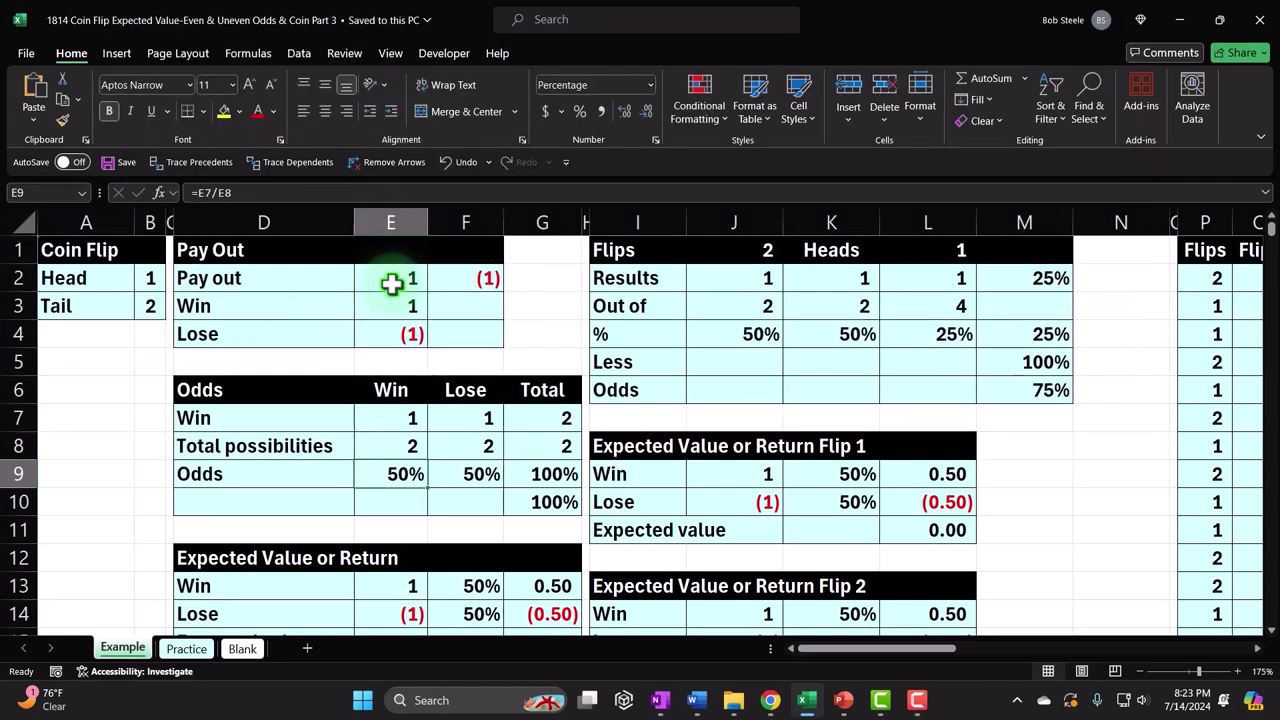
key(Right)
key(Right)
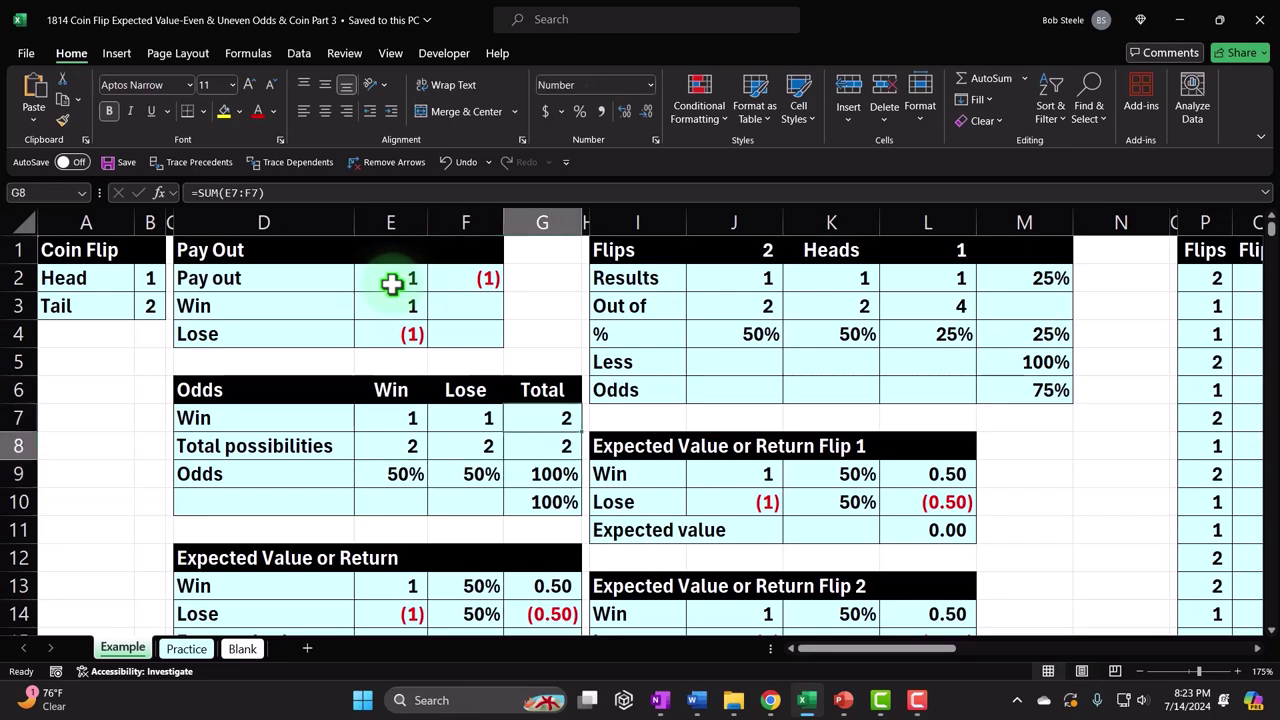
key(Down)
key(Down)
key(Down)
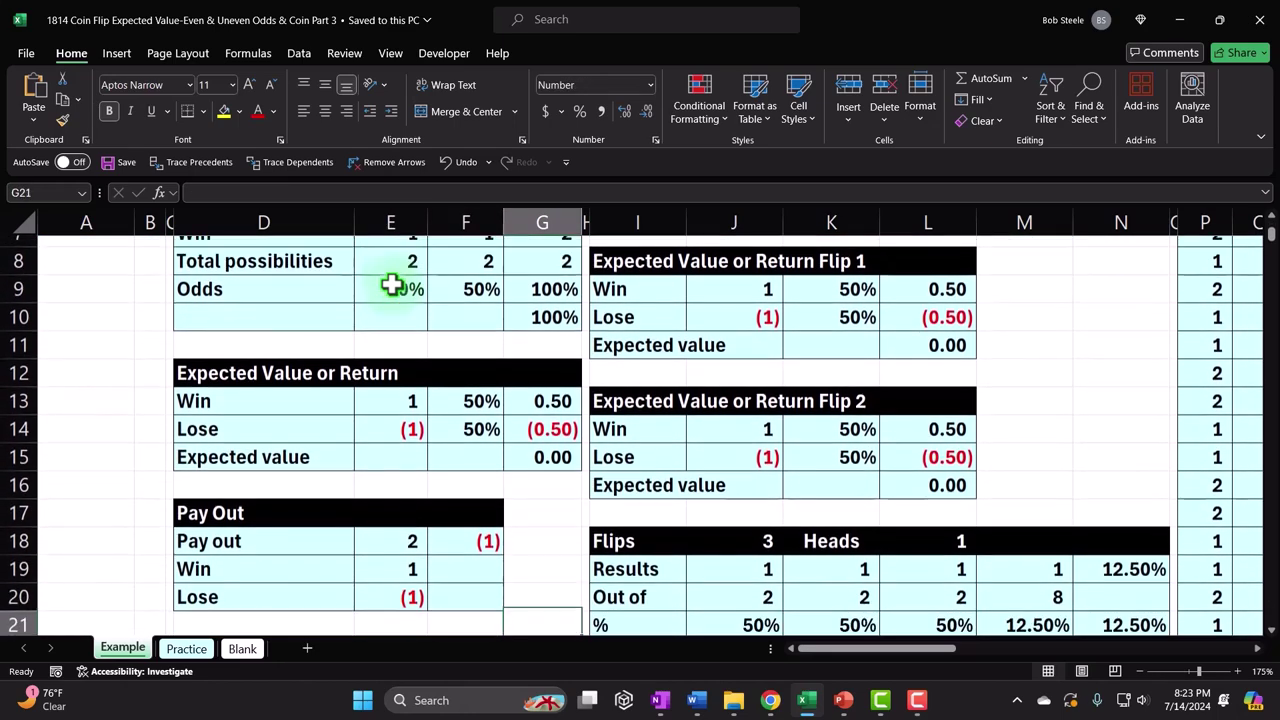
key(Up)
key(Up)
key(Up)
key(Up)
key(Up)
key(Up)
key(Left)
key(Left)
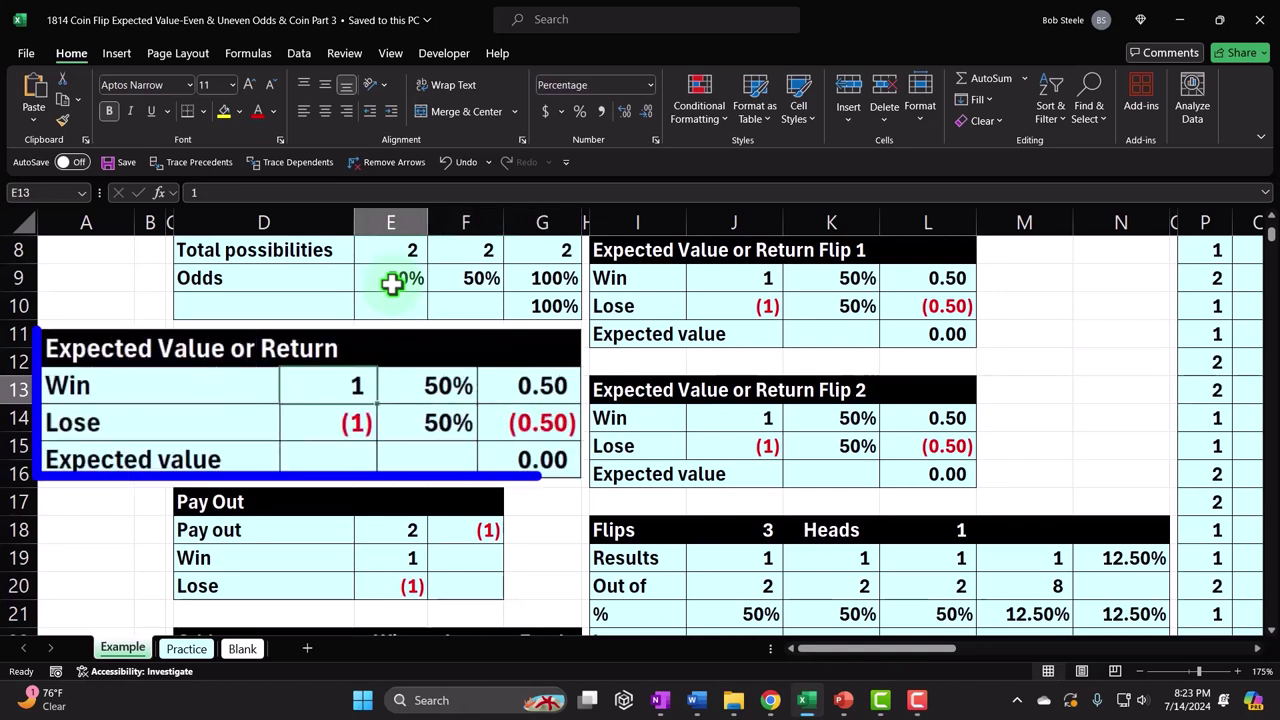
key(Left)
key(Right)
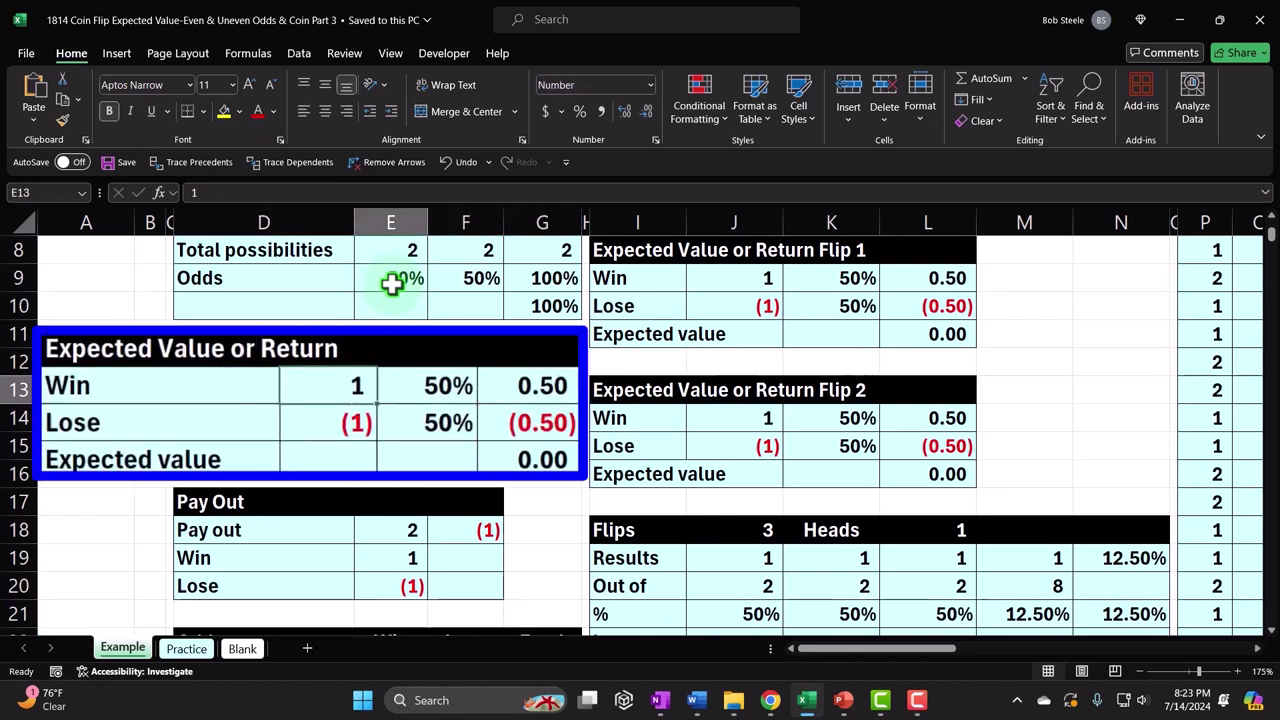
key(Right)
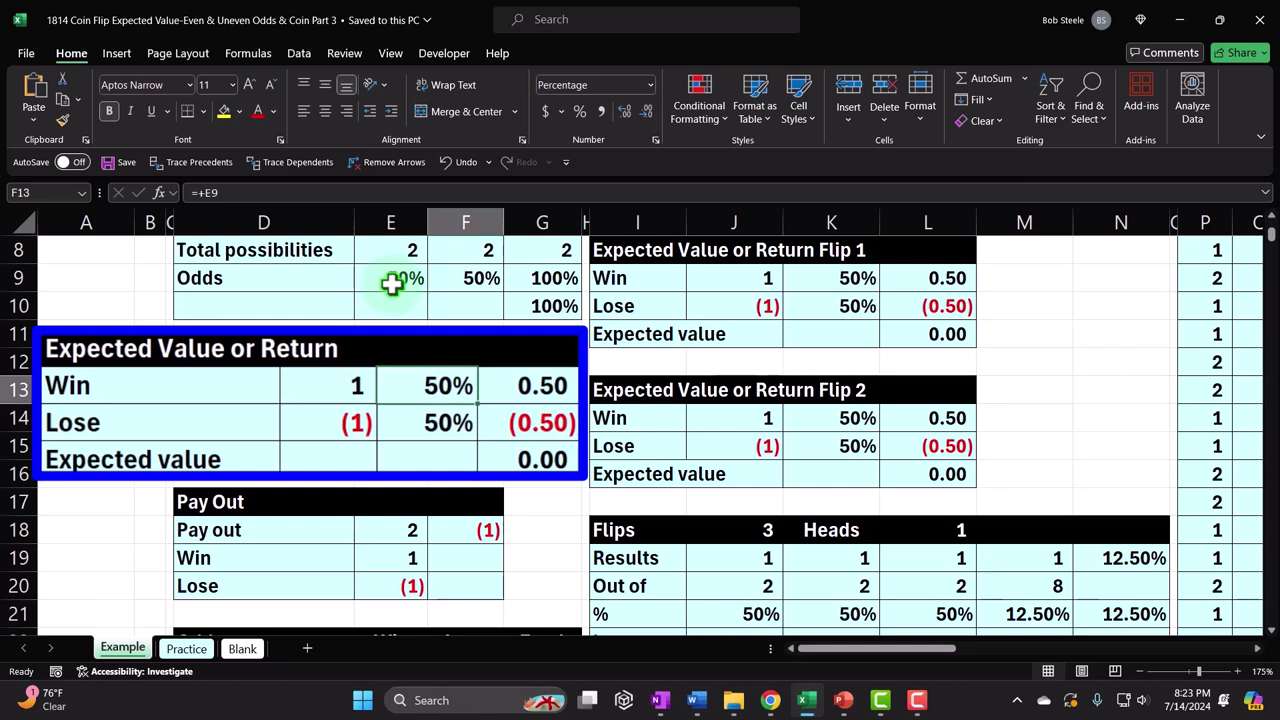
key(Right)
key(Down)
key(Left)
key(Left)
key(Left)
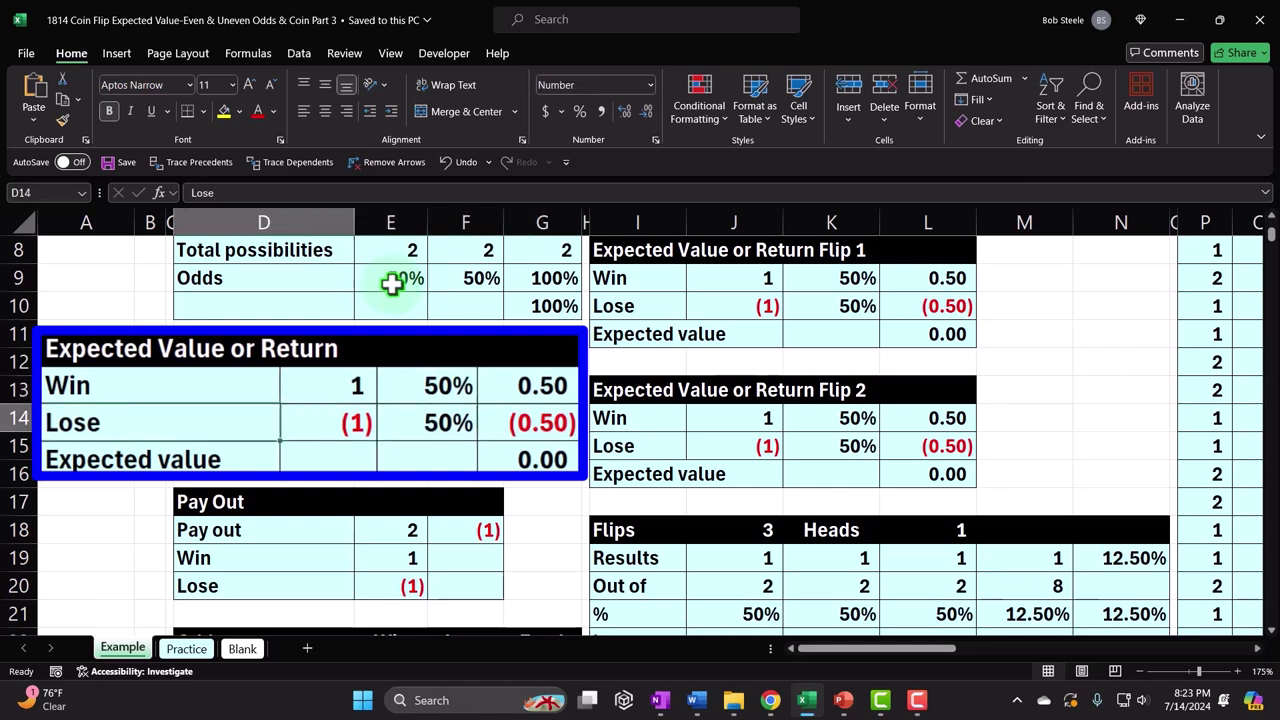
key(Right)
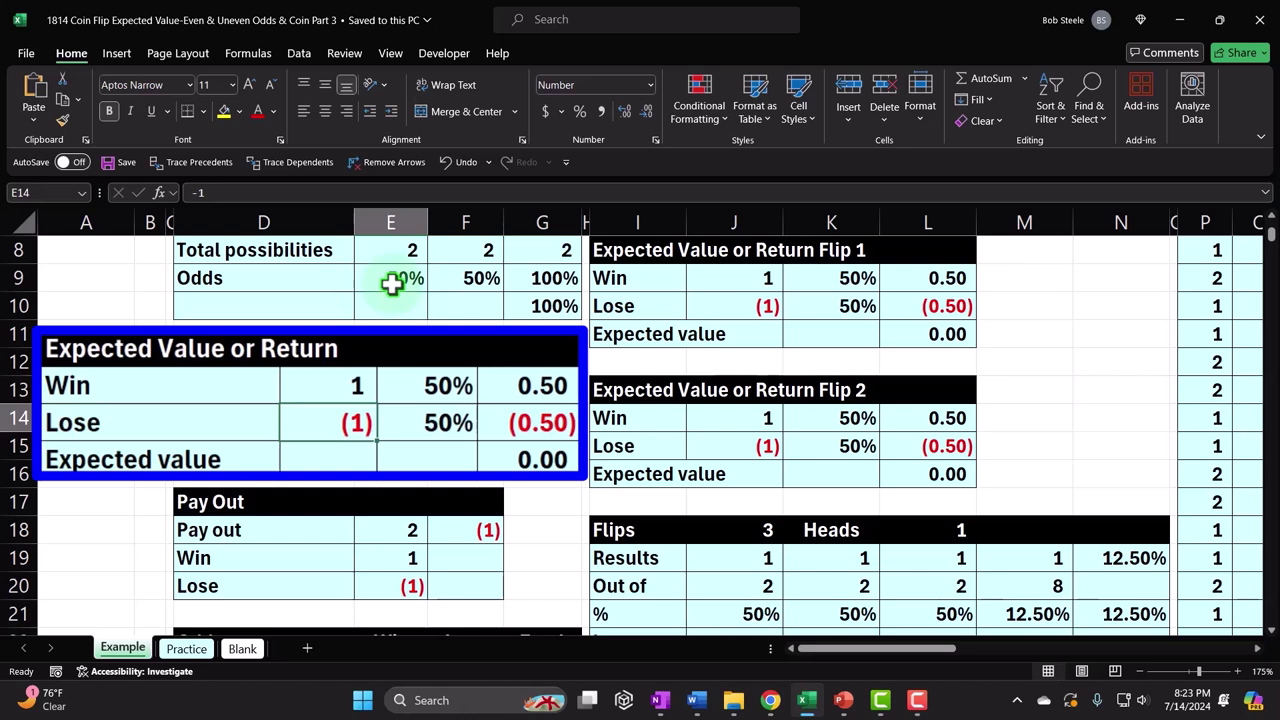
key(Right)
key(Right)
key(Down)
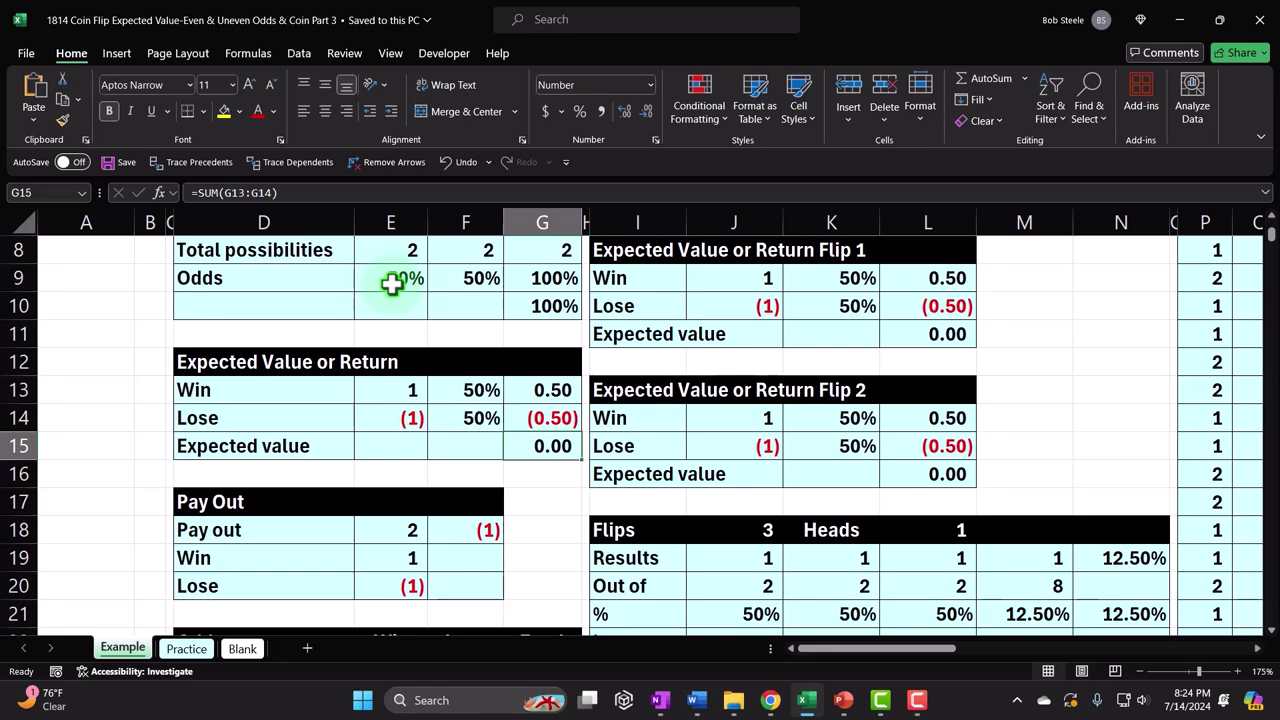
key(Down)
key(Down)
key(Down)
key(Down)
key(Down)
key(Down)
key(Down)
key(Down)
key(Down)
key(Down)
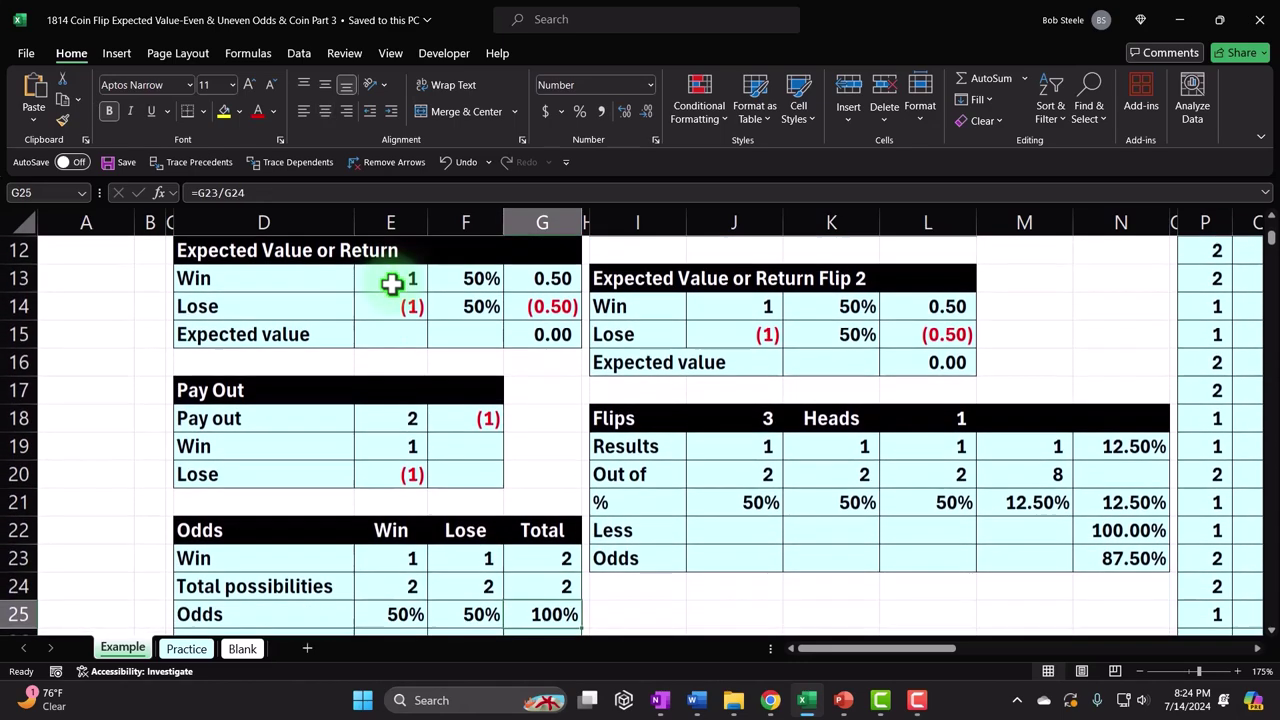
key(Down)
key(Down)
key(Down)
key(Down)
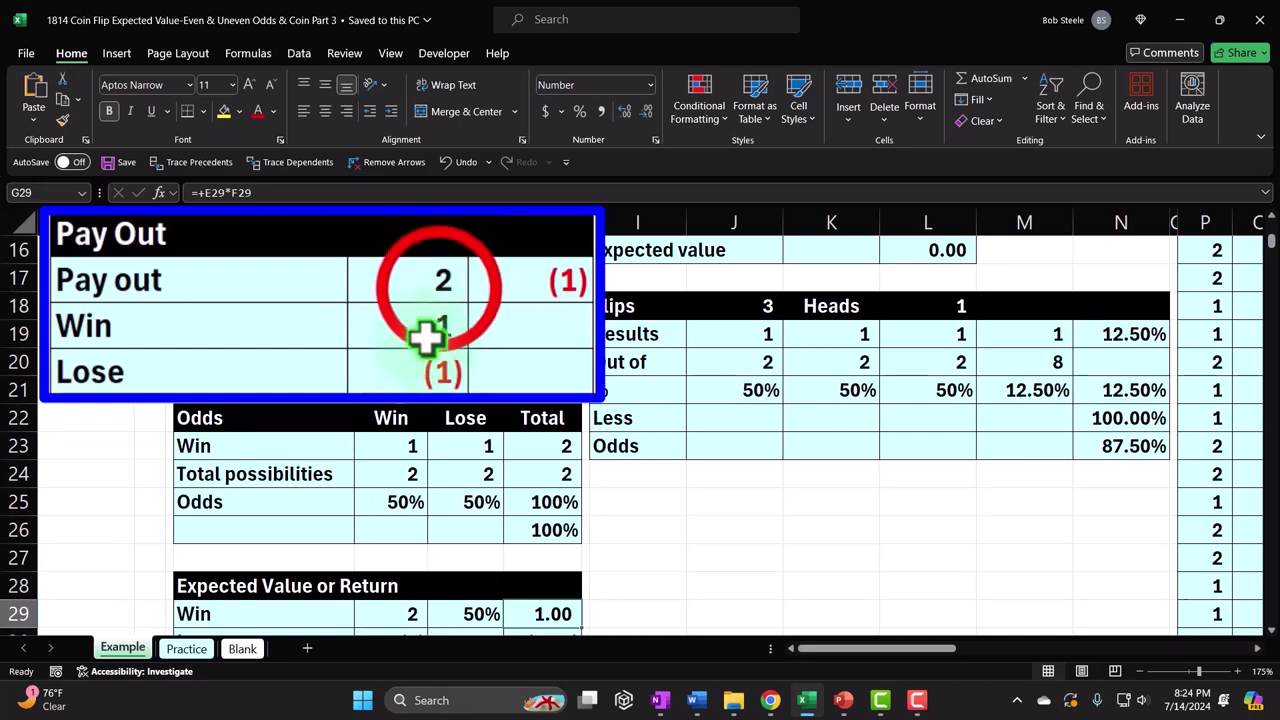
click(437, 286)
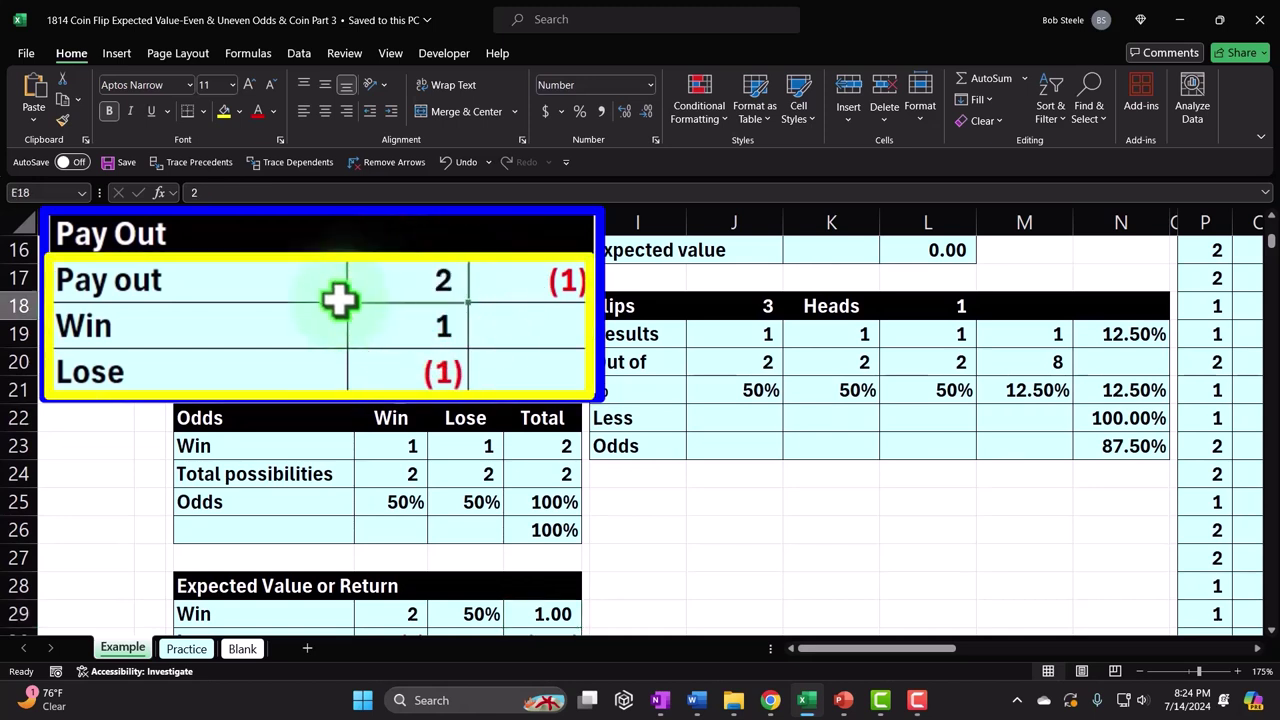
key(Right)
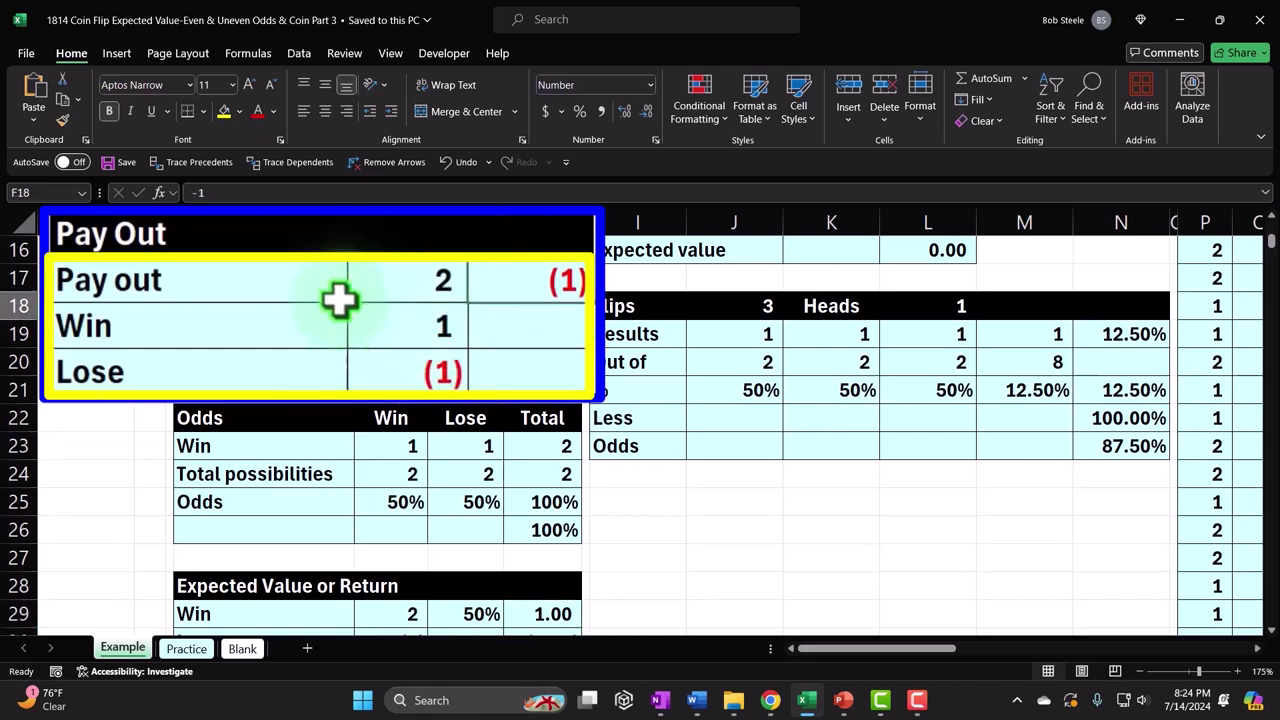
key(Down)
key(Down)
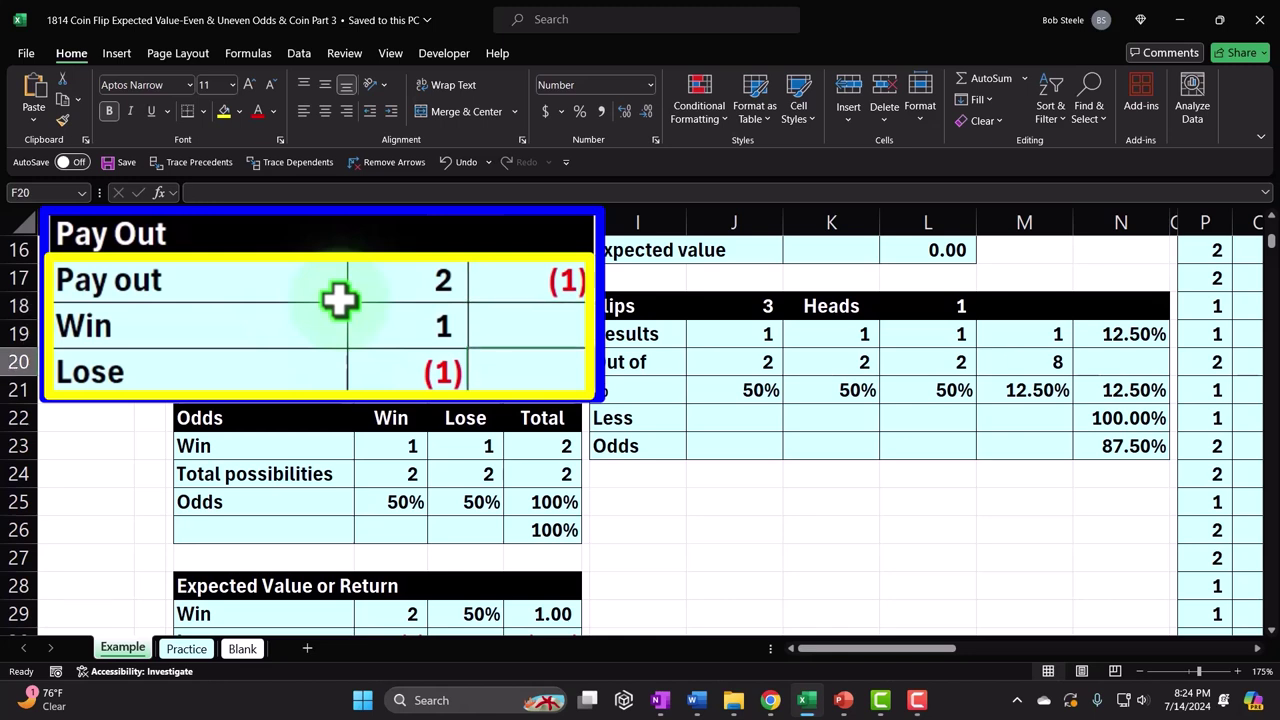
key(Down)
key(Down)
key(Down)
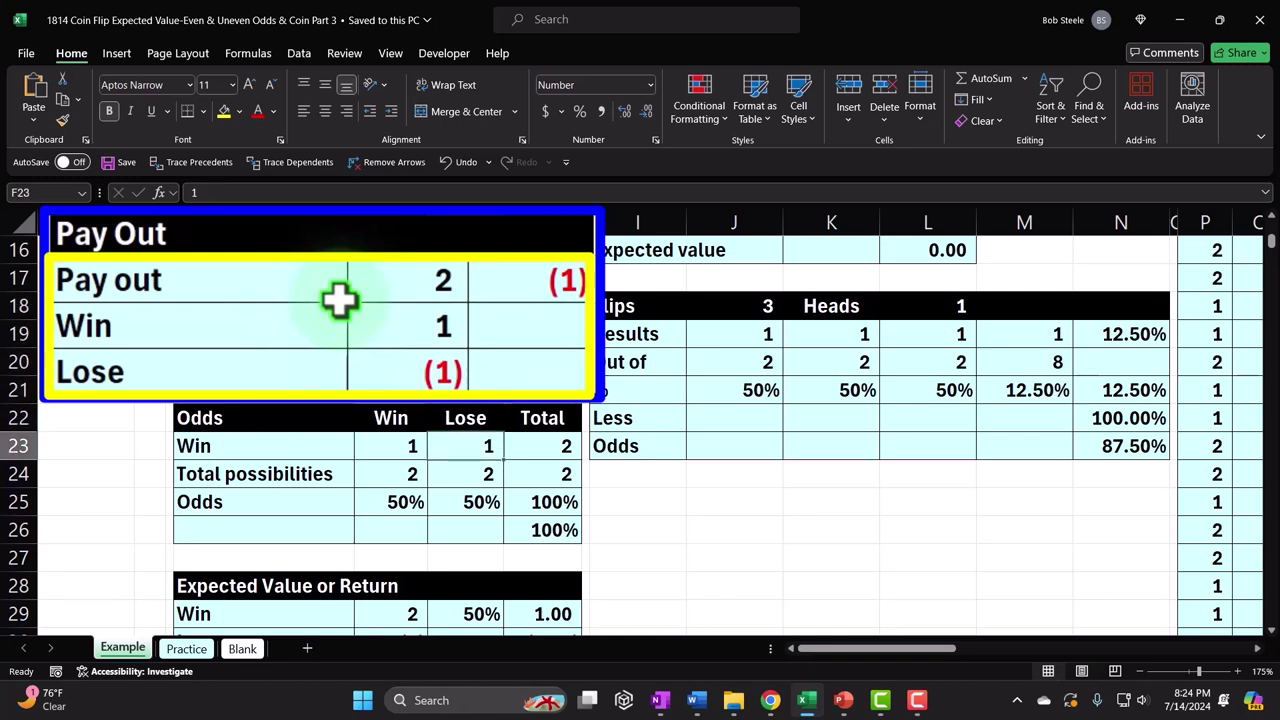
key(Down)
key(Down)
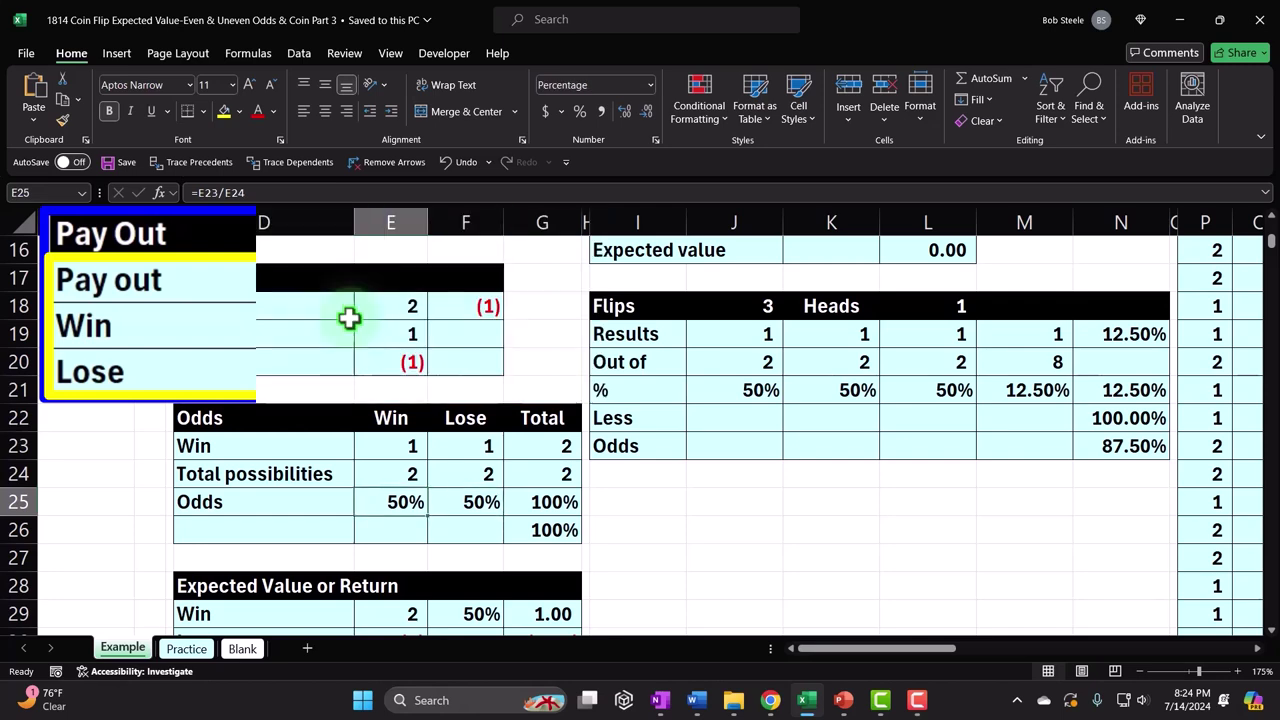
key(Down)
key(Down)
key(Down)
key(Down)
key(Down)
key(Down)
key(Down)
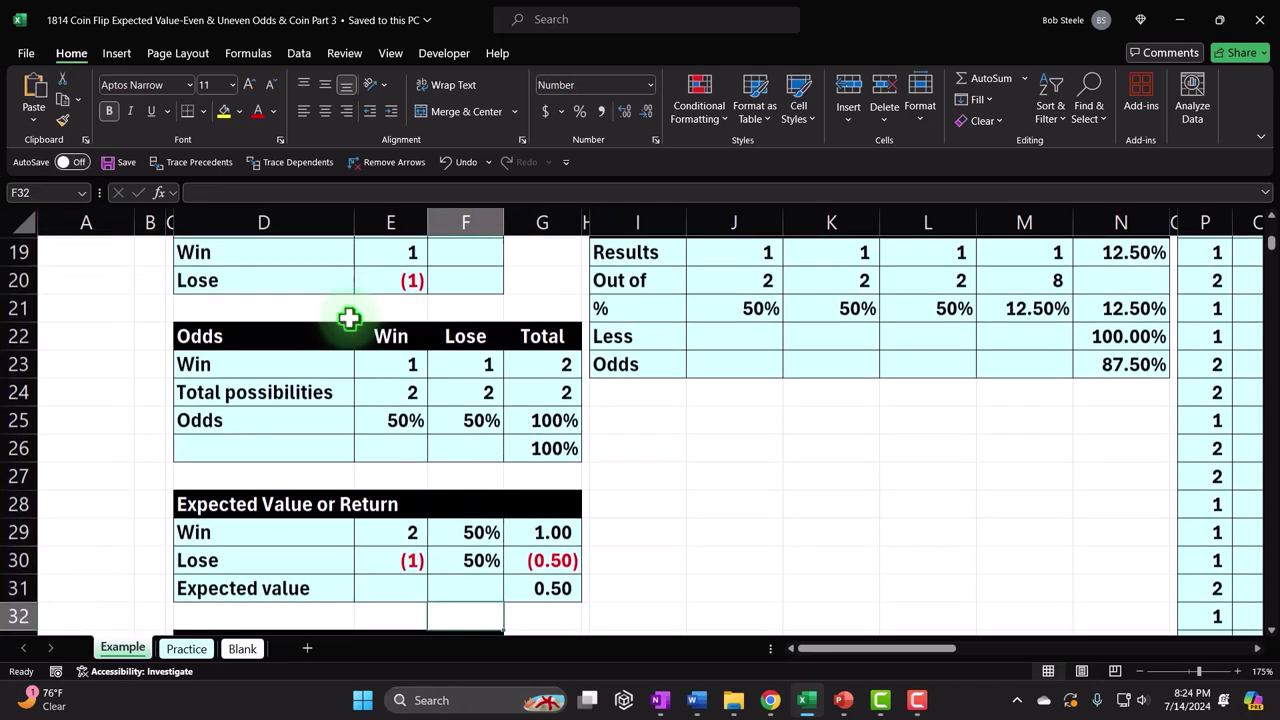
key(Down)
key(Down)
key(Down)
scroll(349, 317, down, 1)
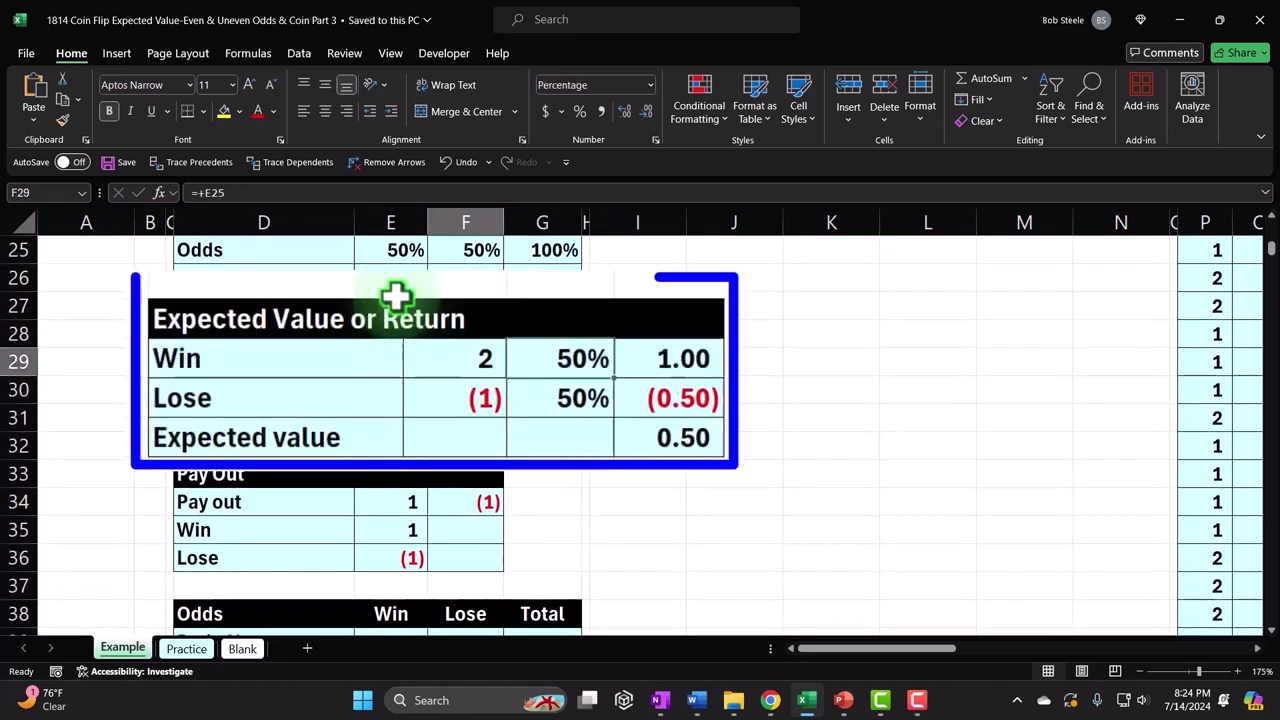
key(Up)
key(Up)
key(Up)
key(Left)
key(Right)
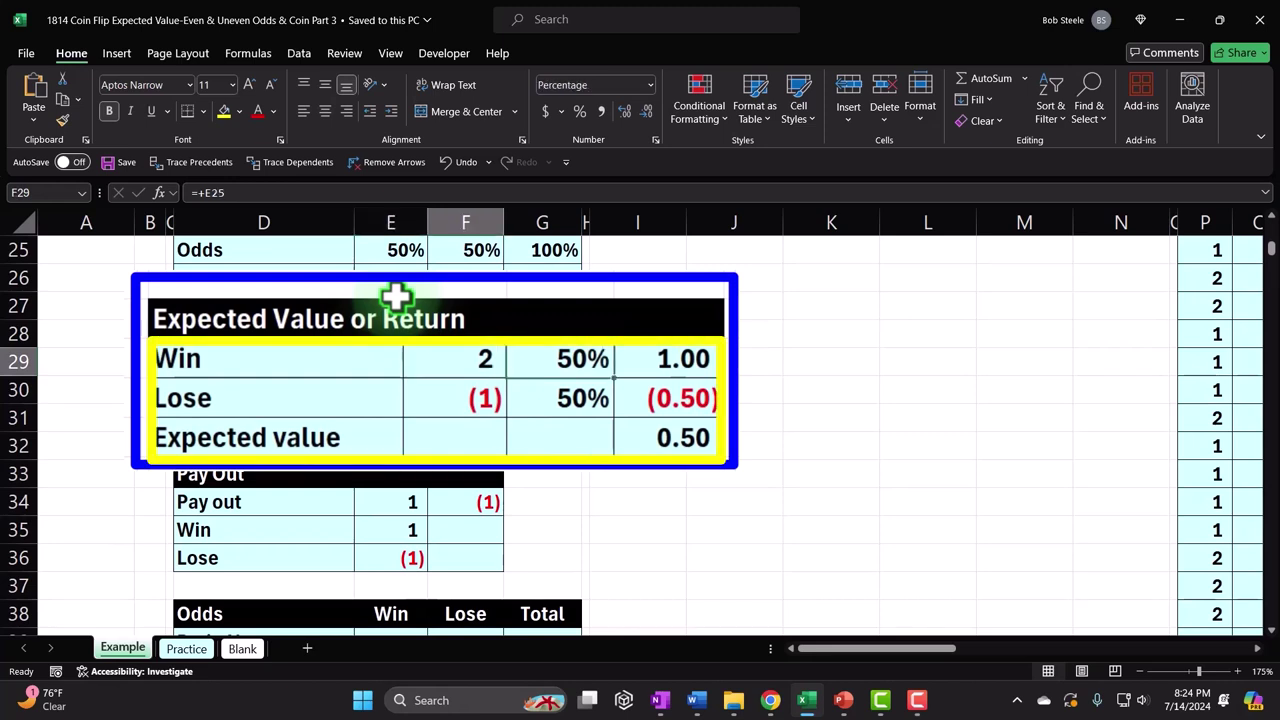
key(Right)
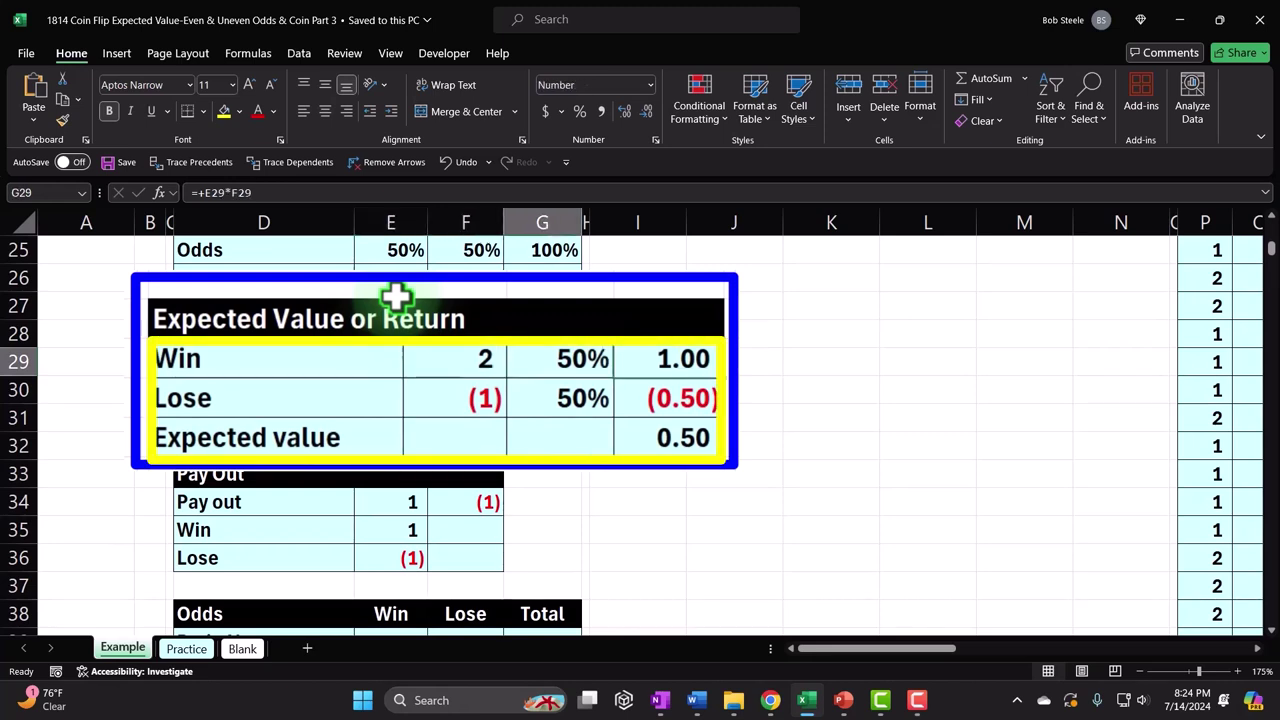
key(Down)
key(Left)
key(Left)
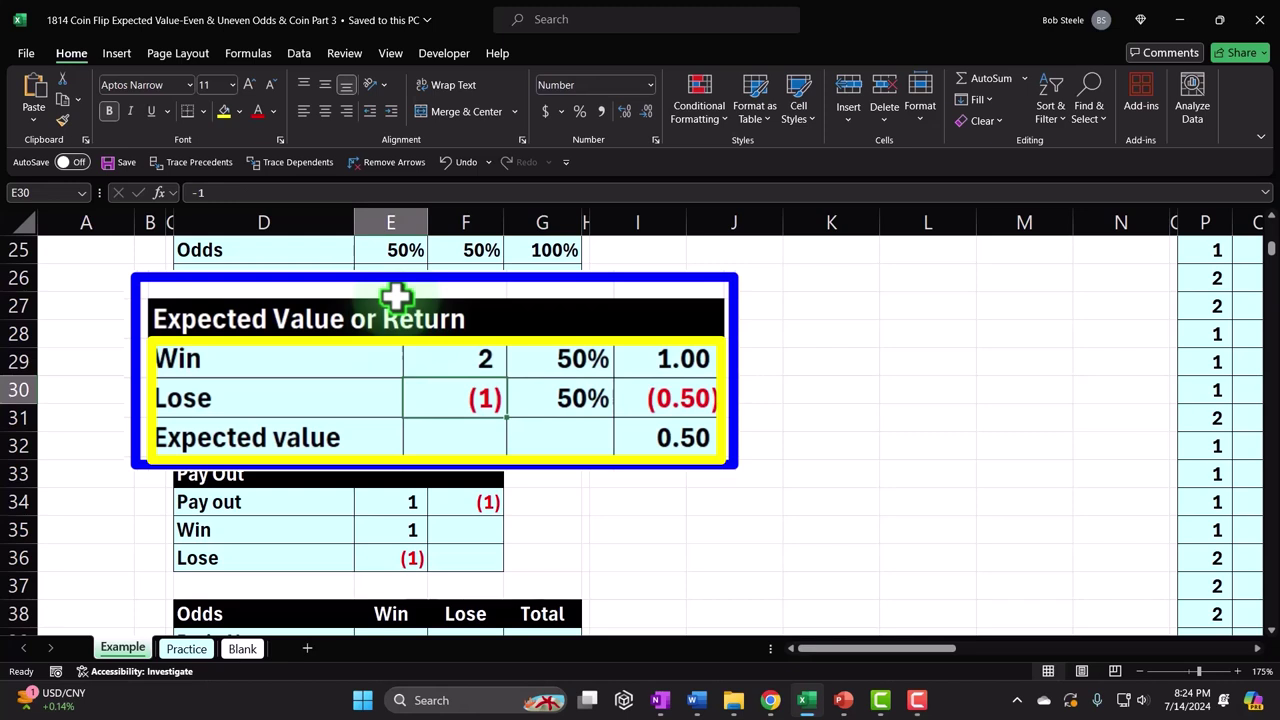
key(Right)
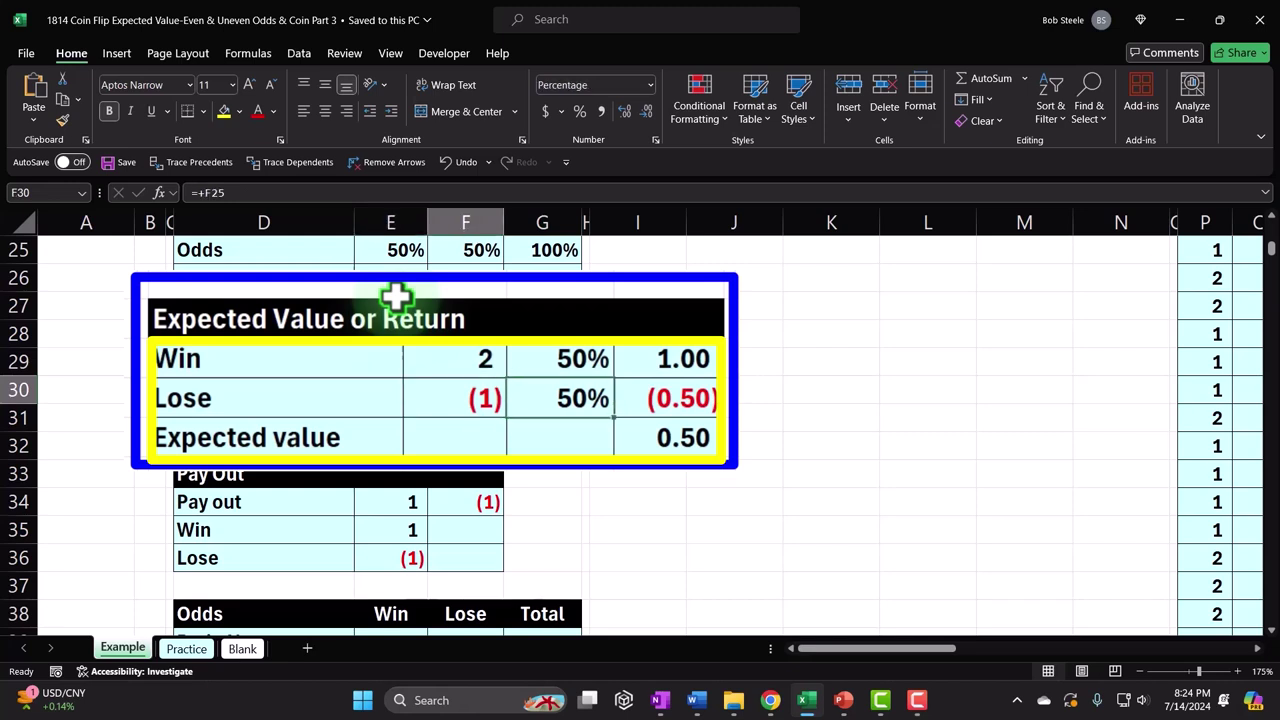
key(Right)
key(Down)
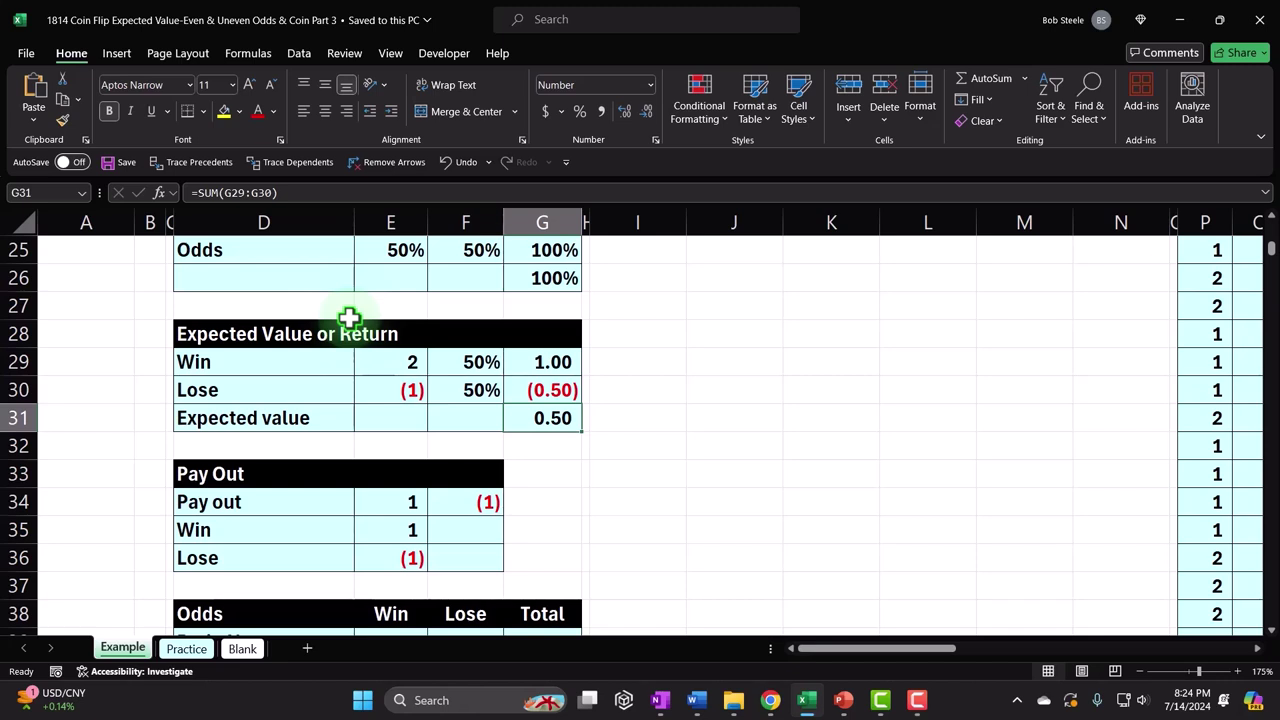
key(Down)
key(Down)
key(Down)
key(Down)
key(Down)
key(Down)
key(Down)
key(Down)
key(Down)
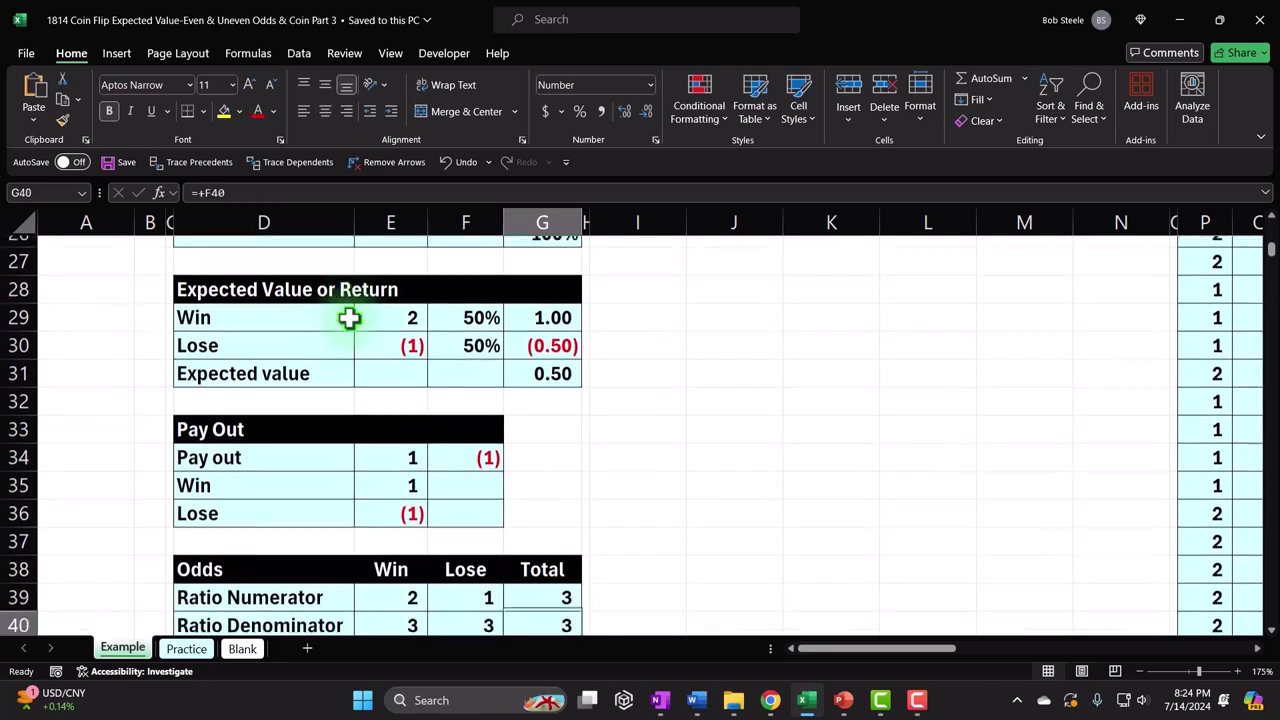
key(Down)
key(Down)
key(Down)
key(Down)
key(Down)
key(Down)
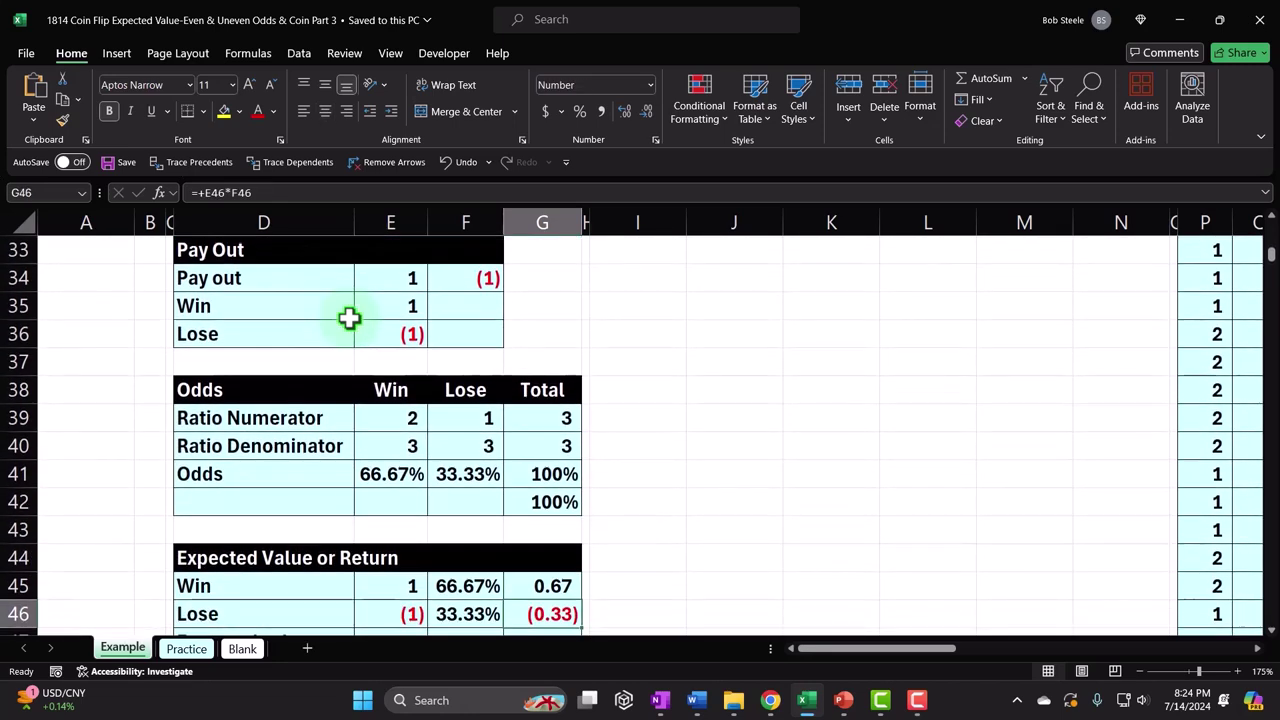
key(Up)
key(Up)
key(Up)
key(Up)
key(Up)
key(Up)
key(Up)
key(Up)
key(Up)
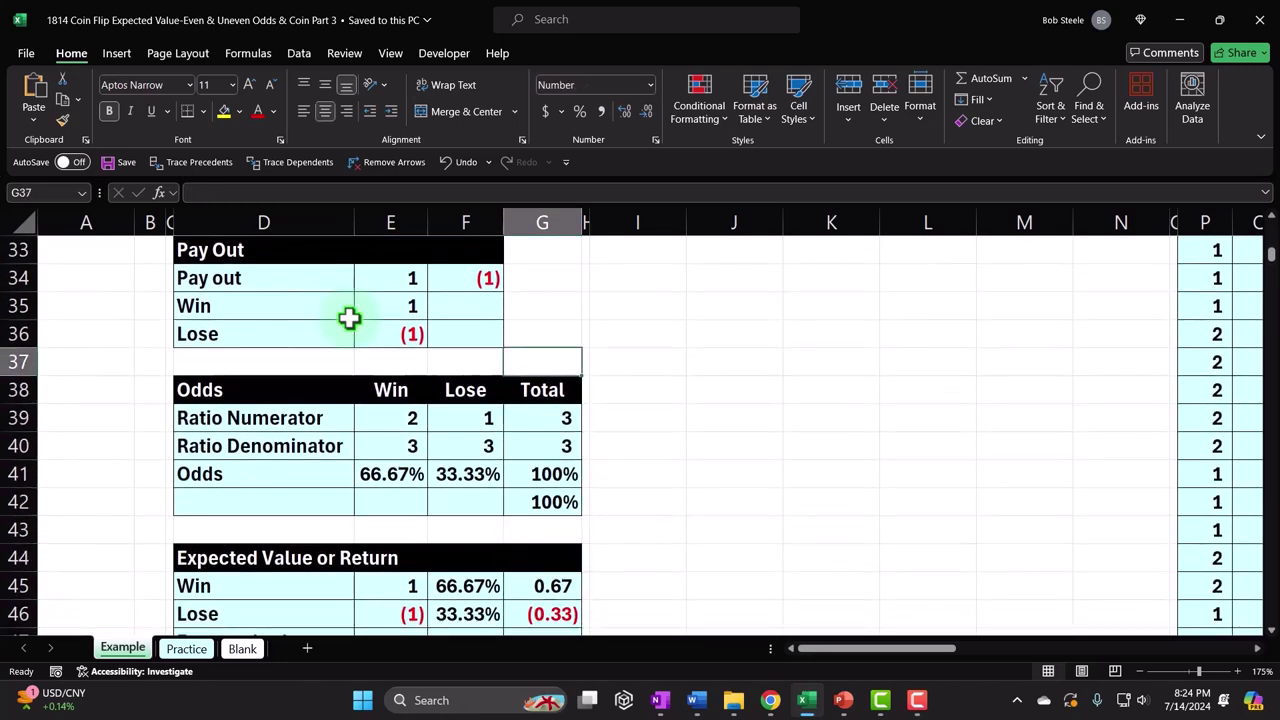
key(Up)
key(Up)
key(Up)
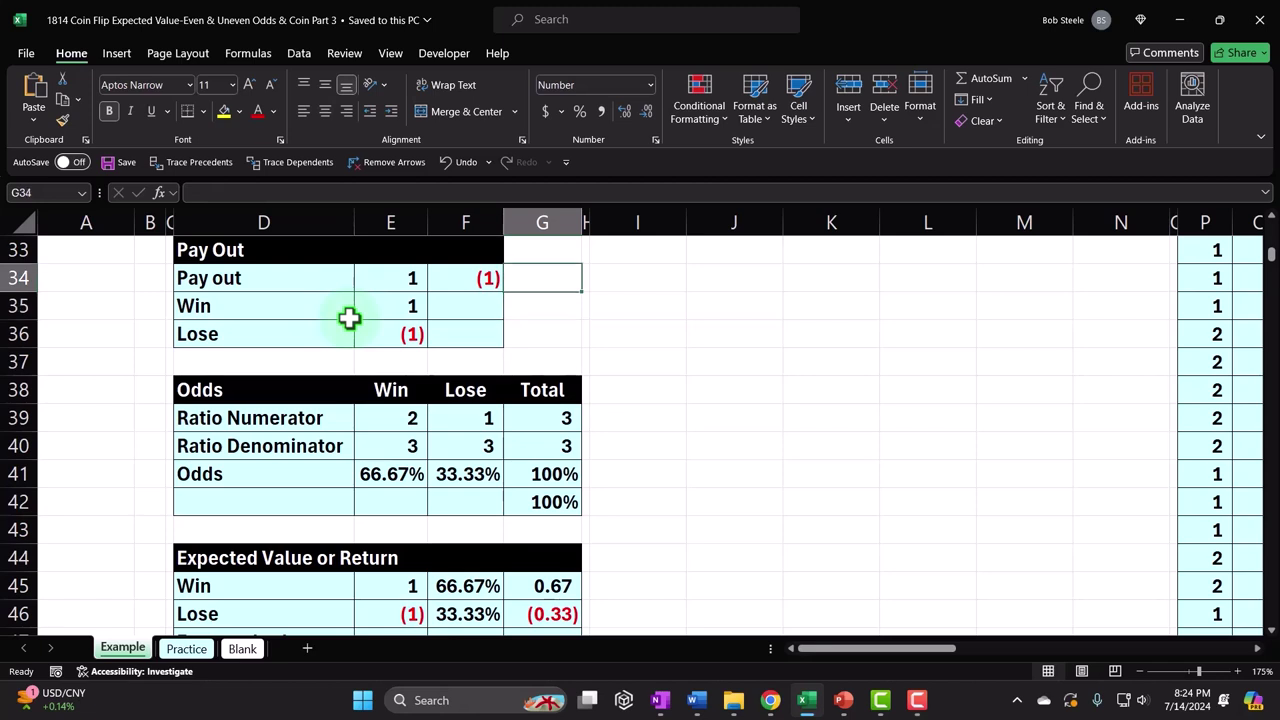
key(Left)
key(Left)
key(Left)
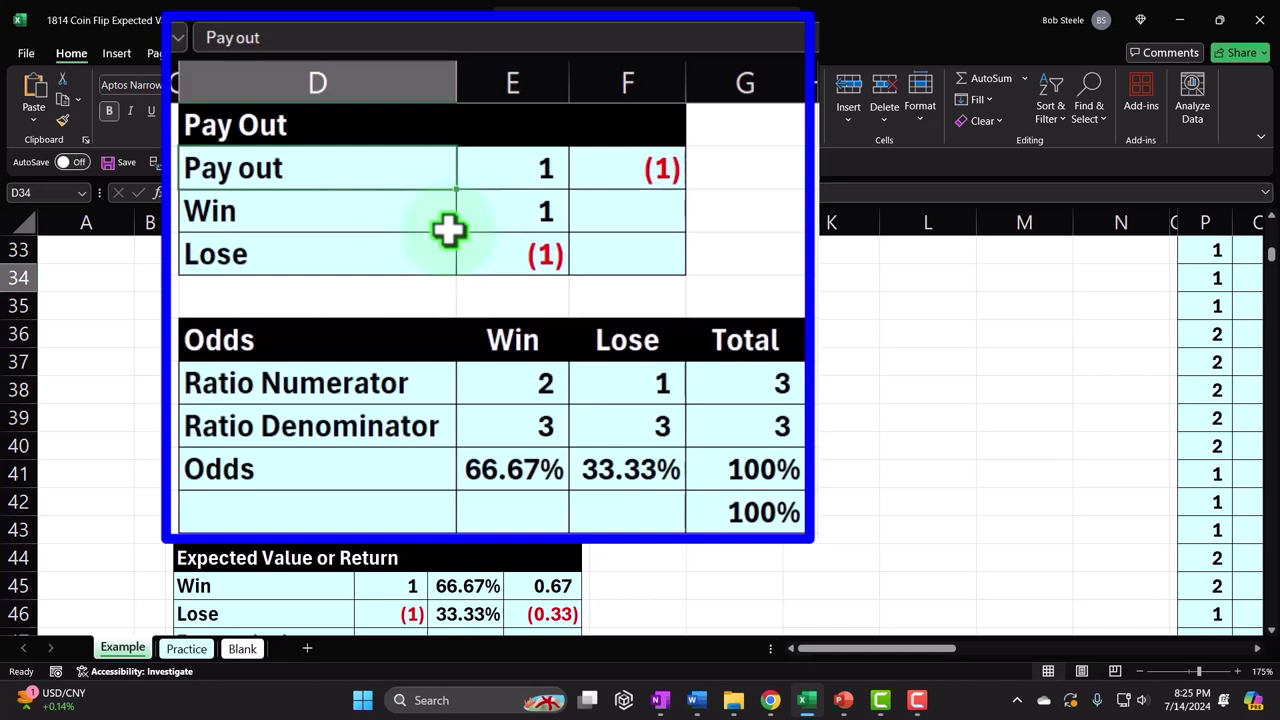
key(Right)
key(Right)
key(Left)
key(Down)
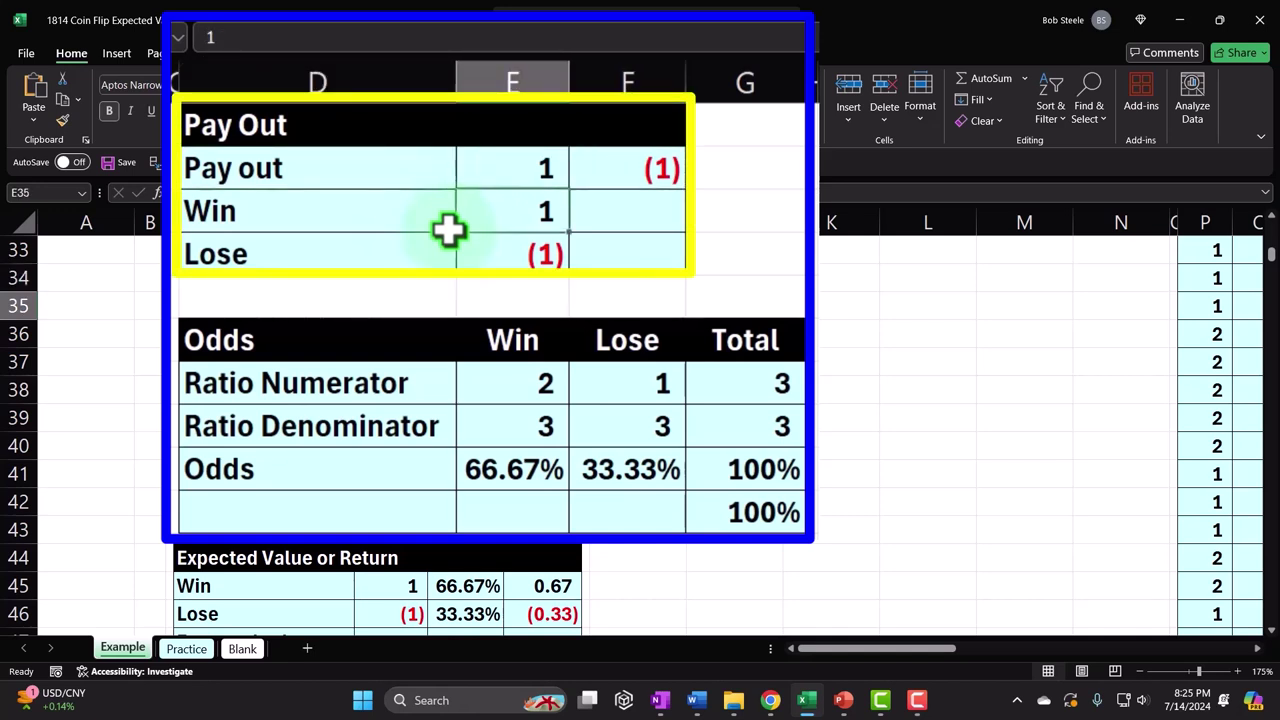
key(Down)
key(Down)
key(Down)
key(Down)
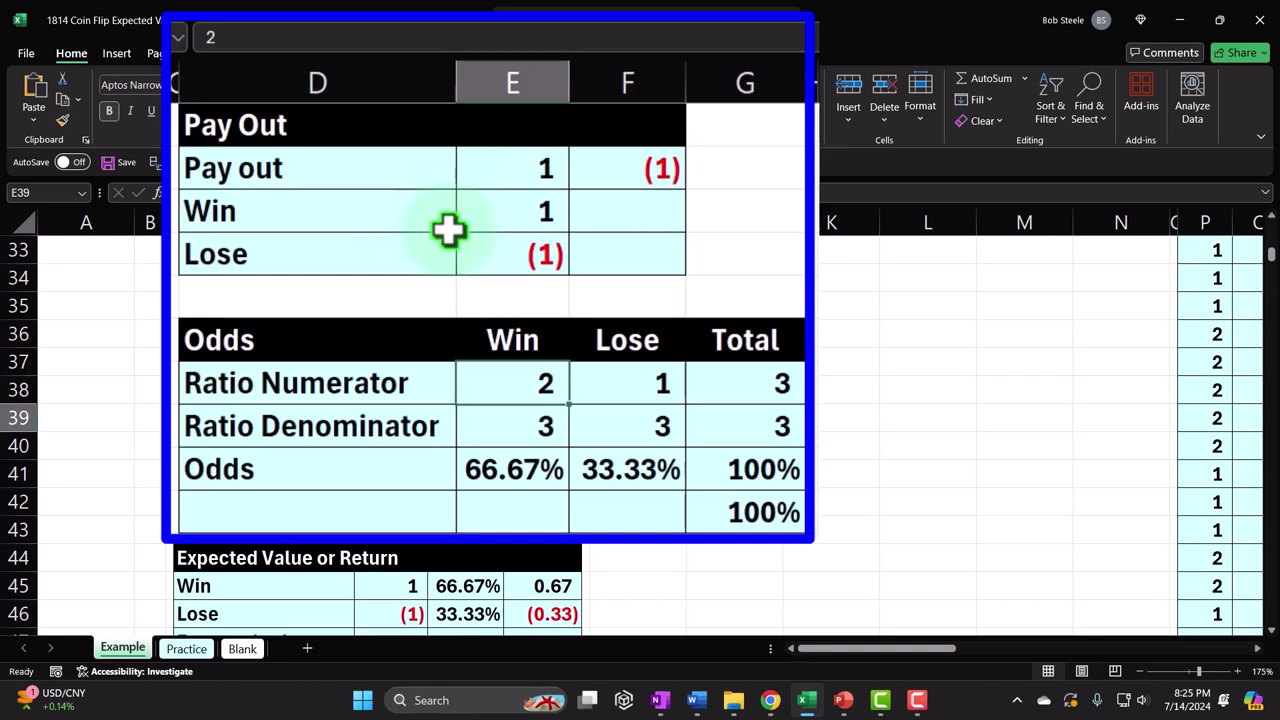
key(Down)
key(Down)
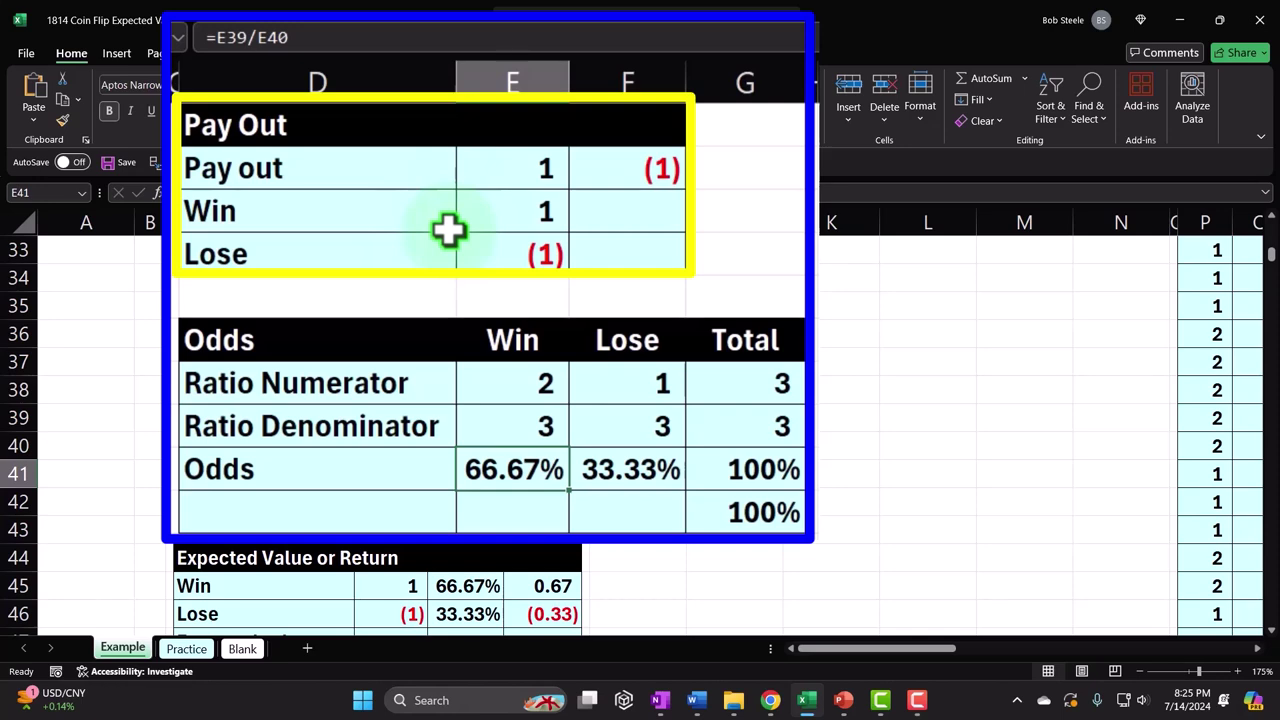
key(Right)
key(Down)
key(Down)
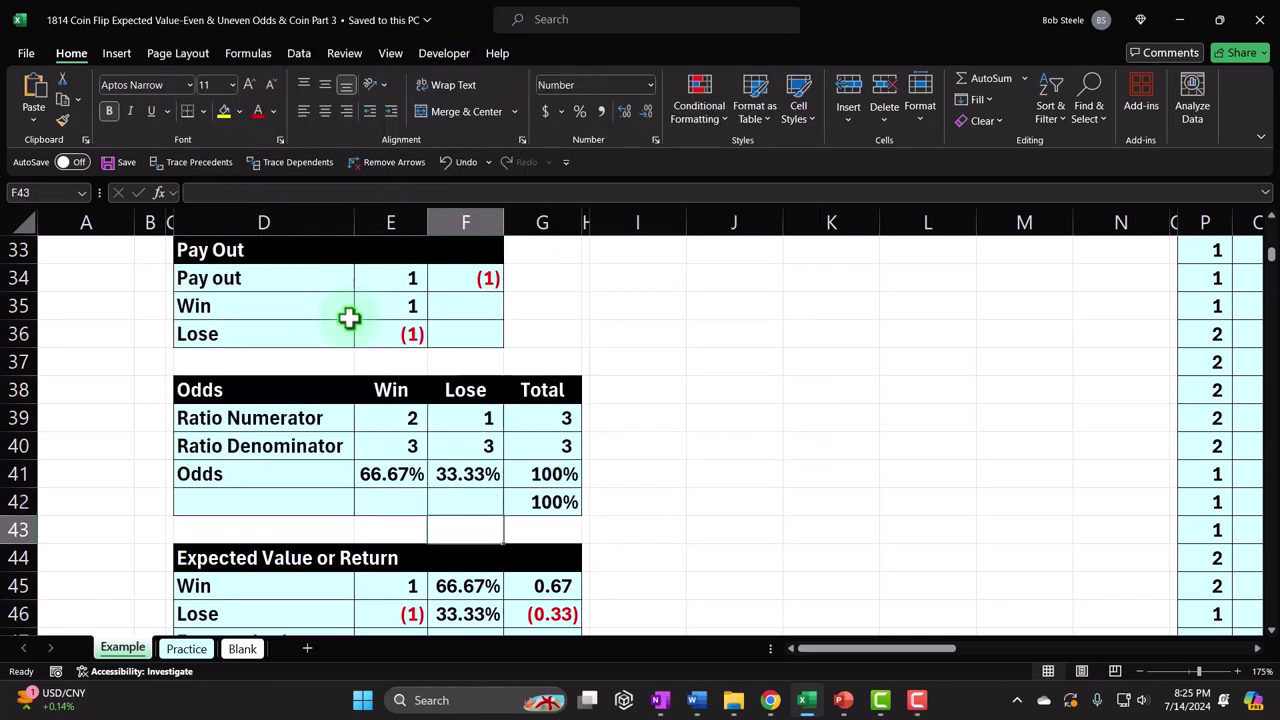
key(Down)
key(Down)
key(Down)
key(Down)
key(Down)
key(Down)
key(Down)
key(Up)
key(Up)
key(Up)
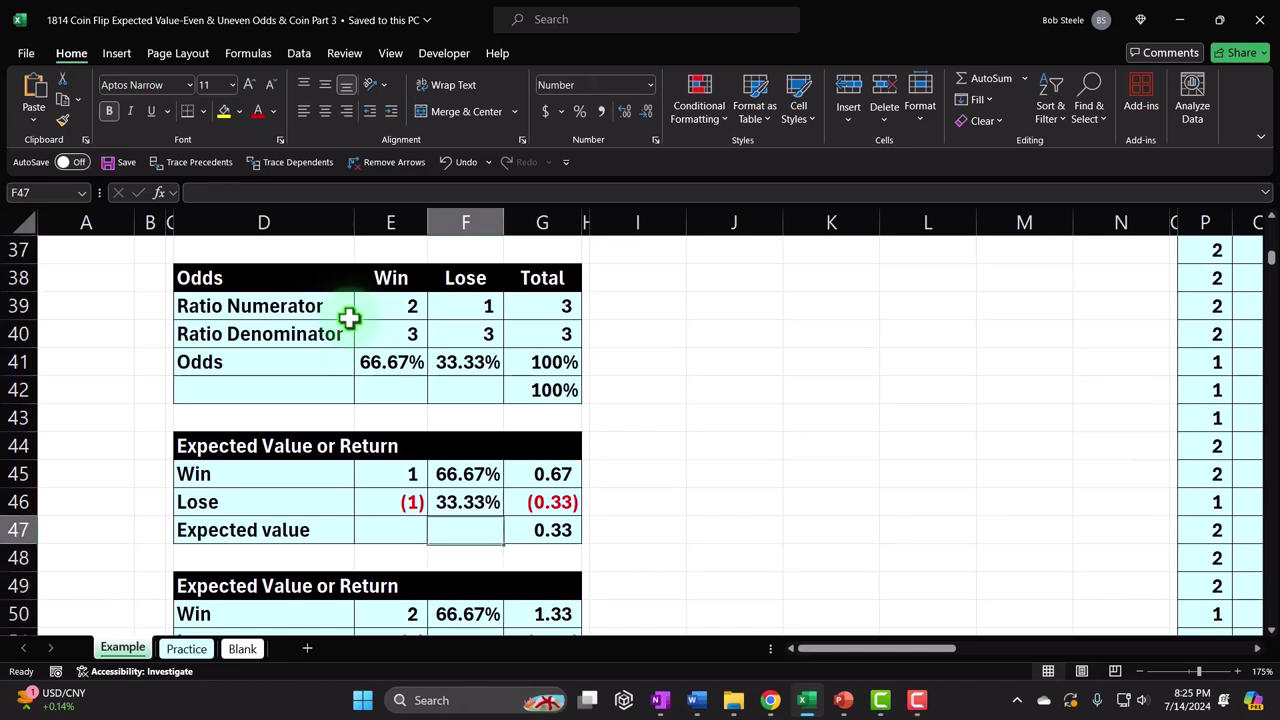
key(Up)
key(Up)
key(Left)
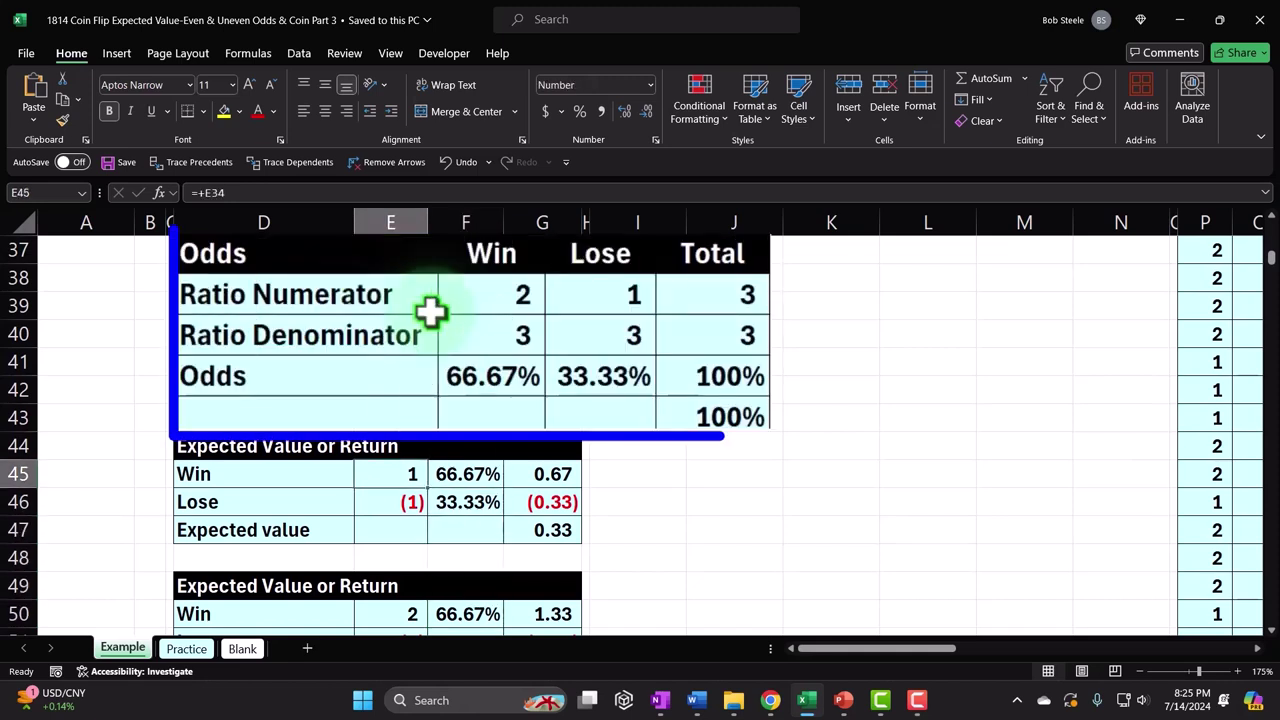
key(Down)
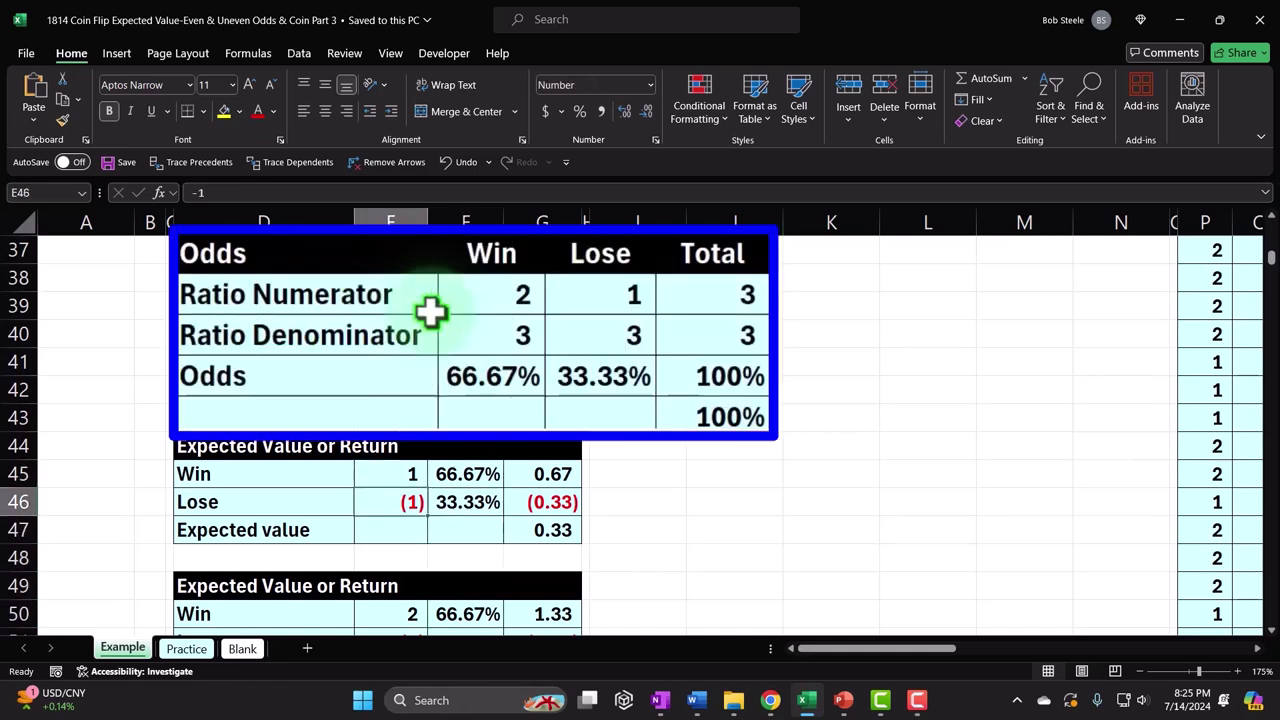
key(Up)
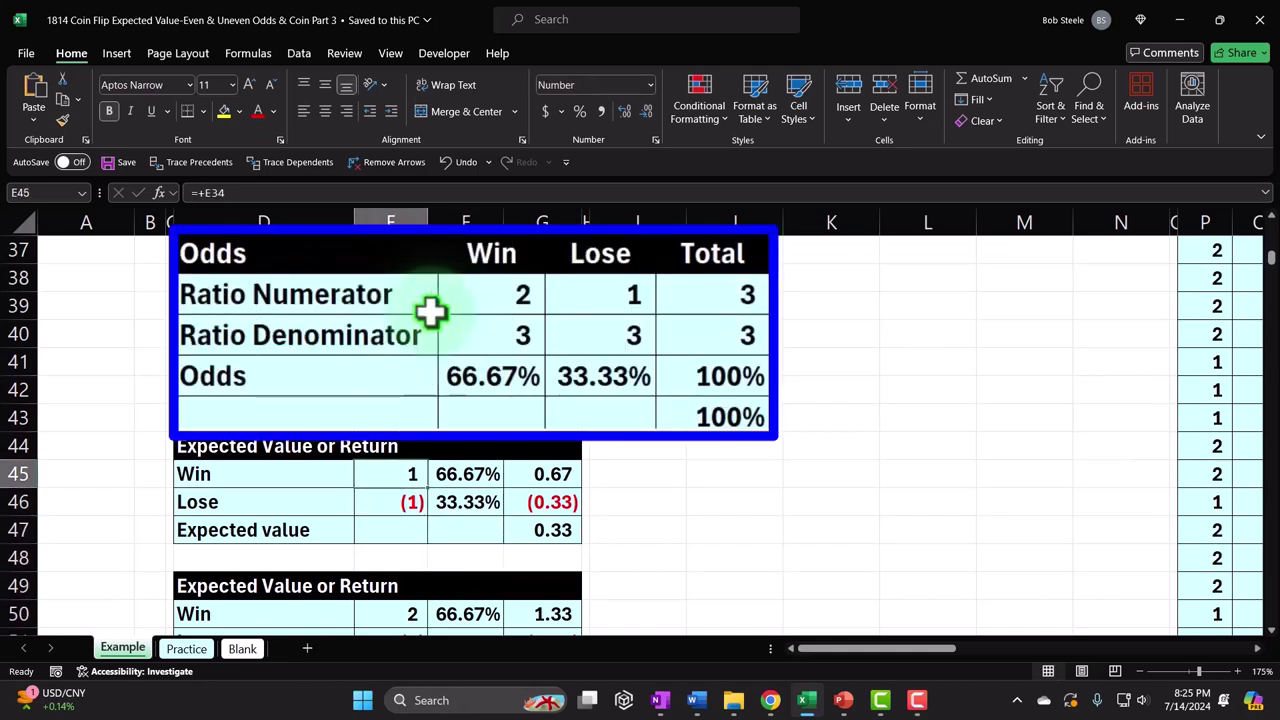
key(Right)
key(Right)
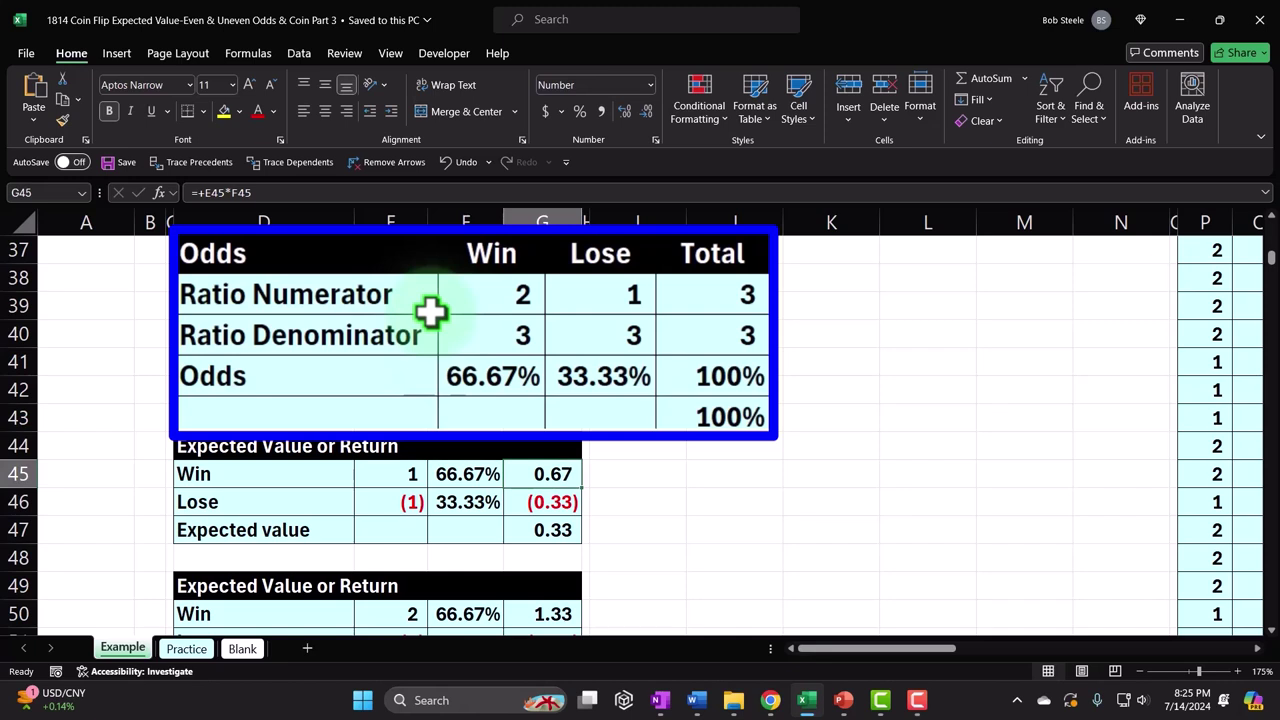
key(Down)
key(Down)
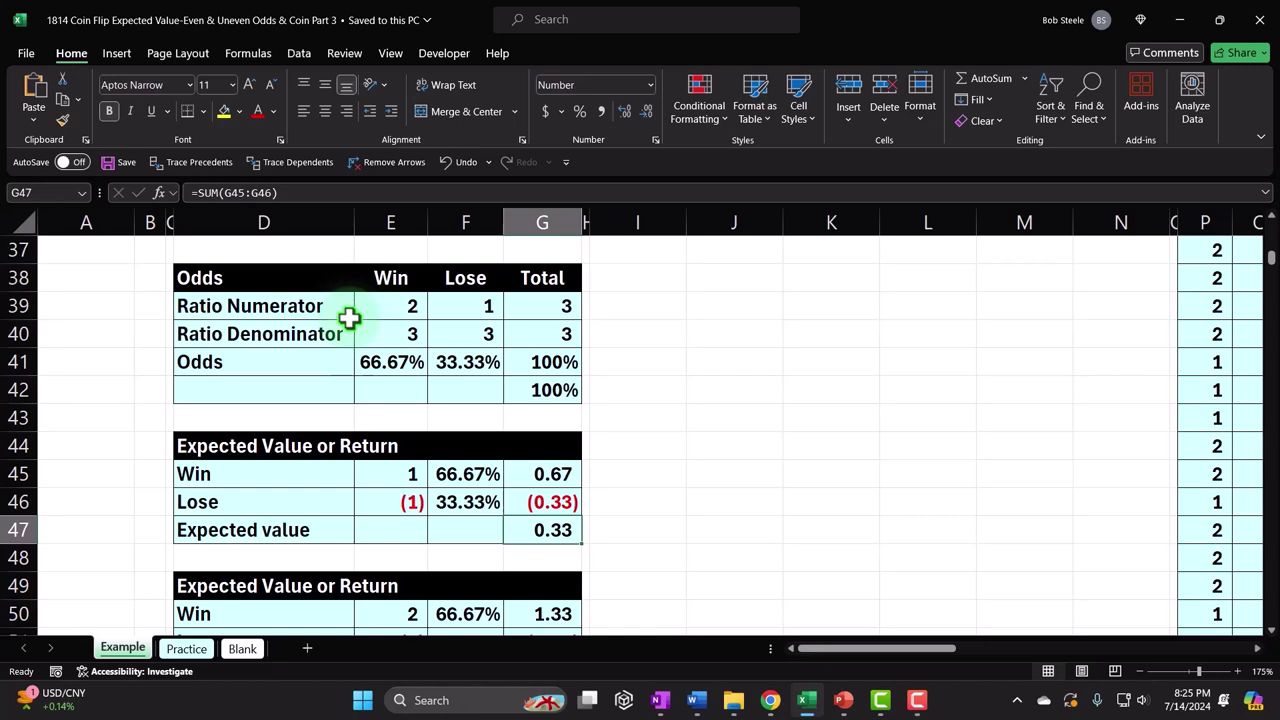
key(Down)
key(Down)
key(Down)
key(Down)
key(Down)
key(Down)
key(Down)
key(Down)
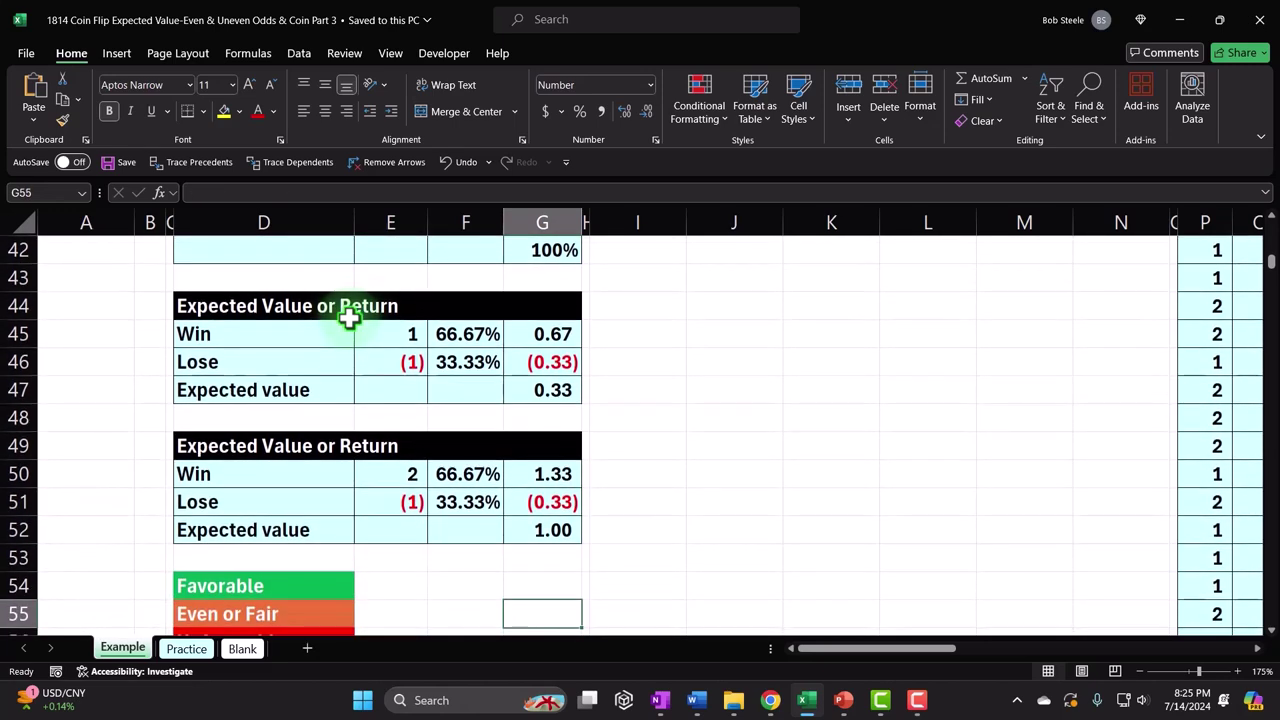
key(Down)
key(Down)
key(Down)
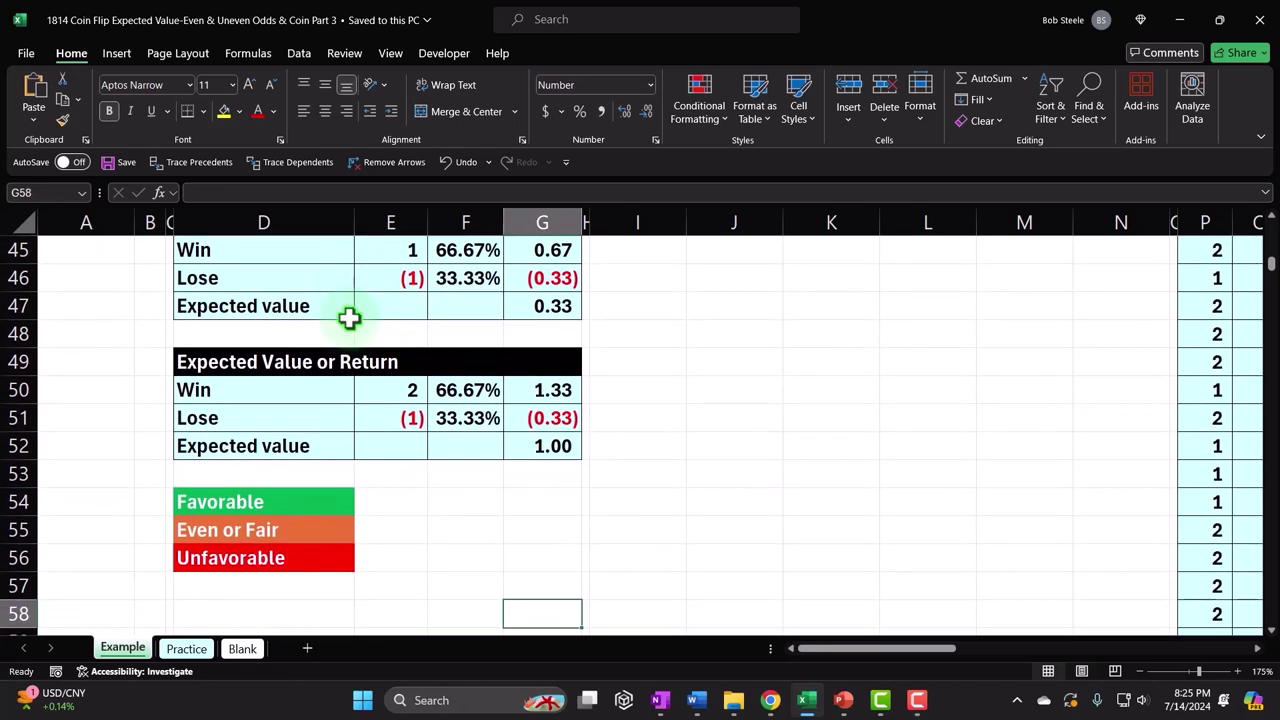
scroll(349, 318, up, 5)
scroll(480, 365, up, 9)
scroll(486, 371, up, 1)
click(584, 332)
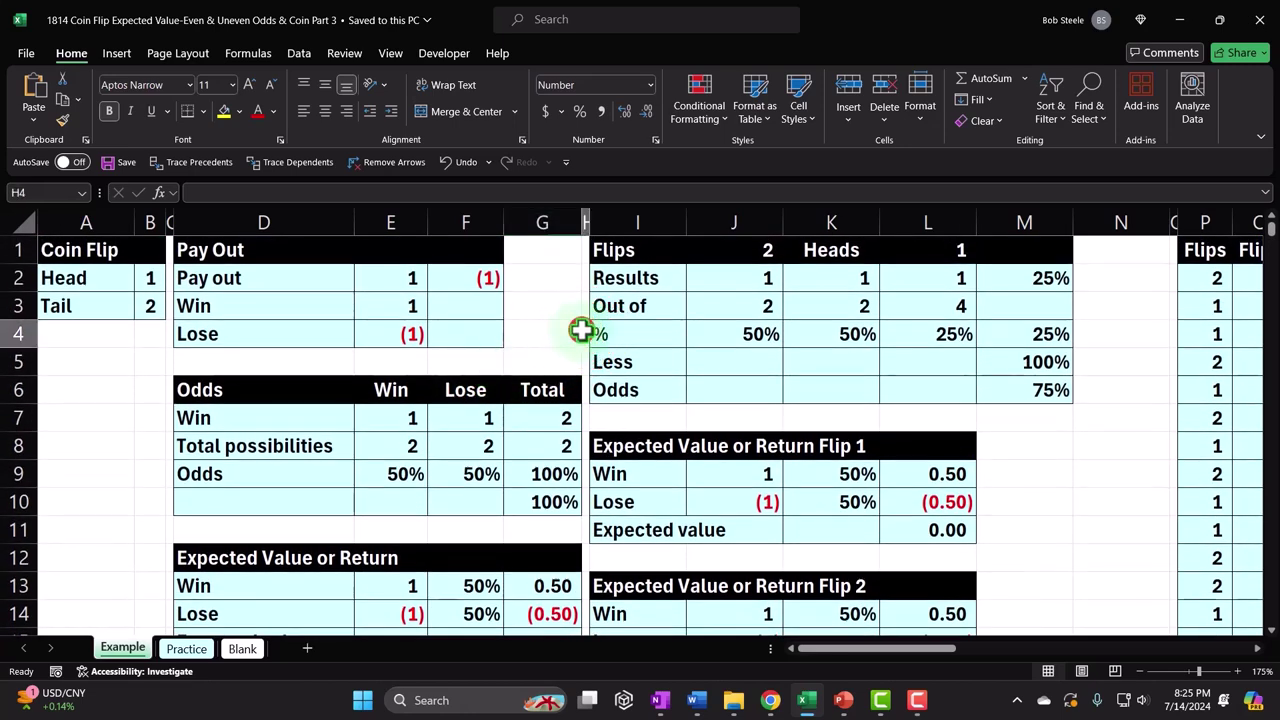
key(Right)
key(Right)
key(Right)
key(Right)
key(Right)
key(Right)
key(Right)
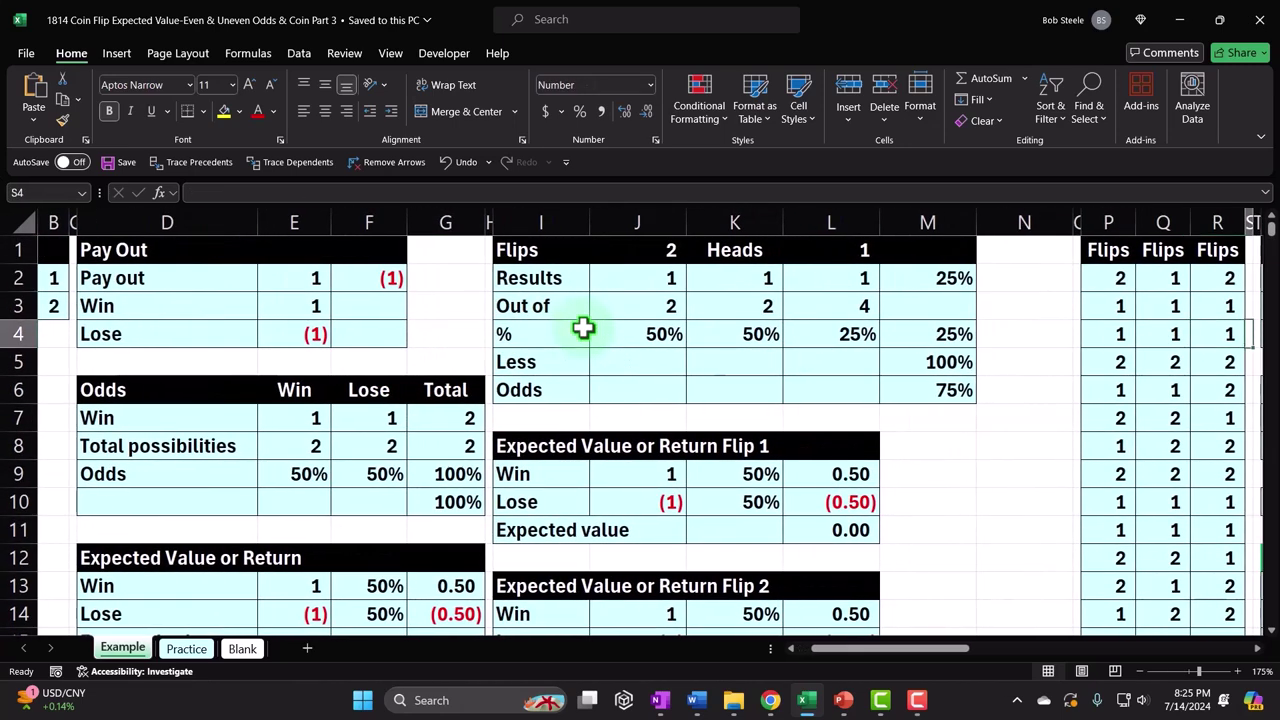
key(Right)
key(Right)
key(Right)
key(Right)
key(Right)
key(Right)
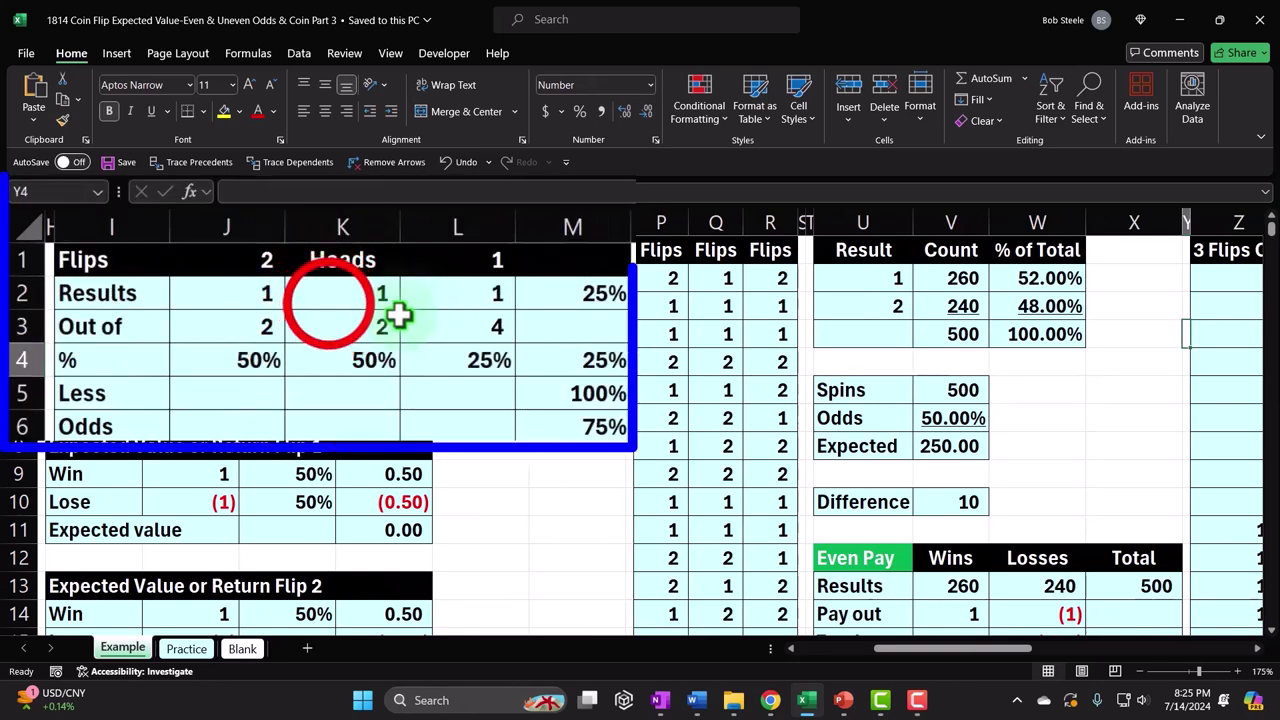
click(330, 305)
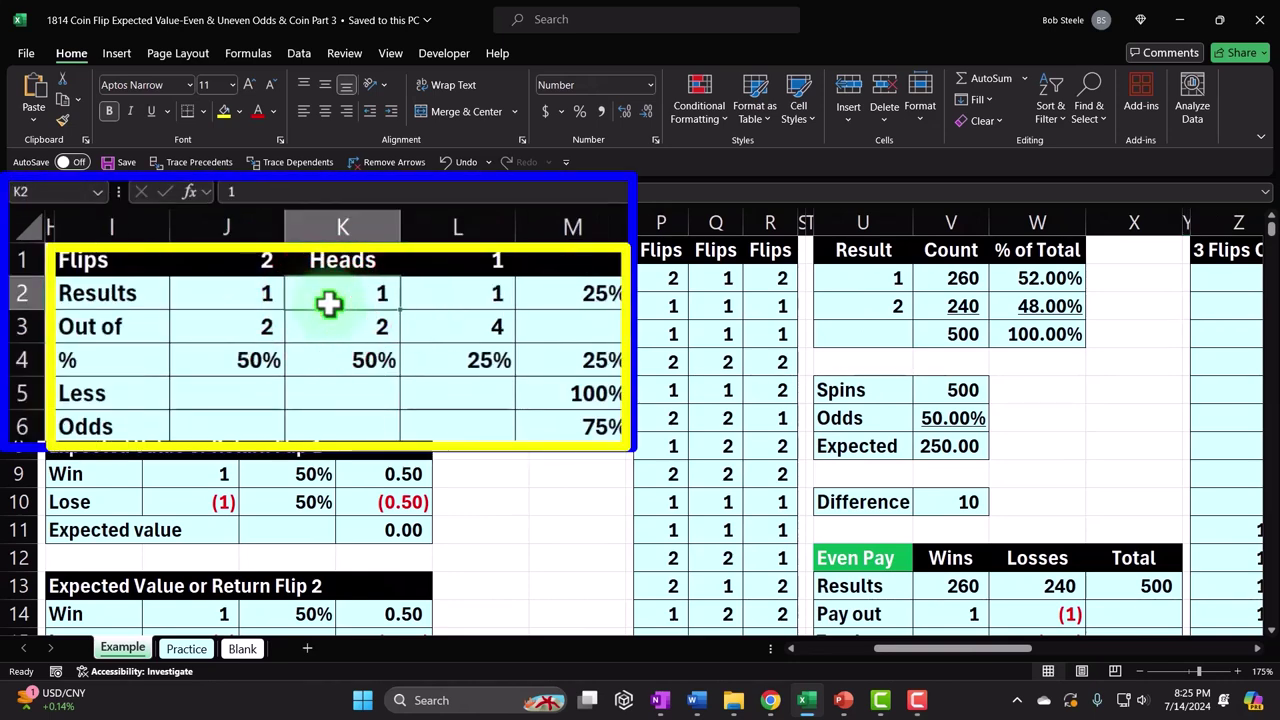
key(Left)
key(Down)
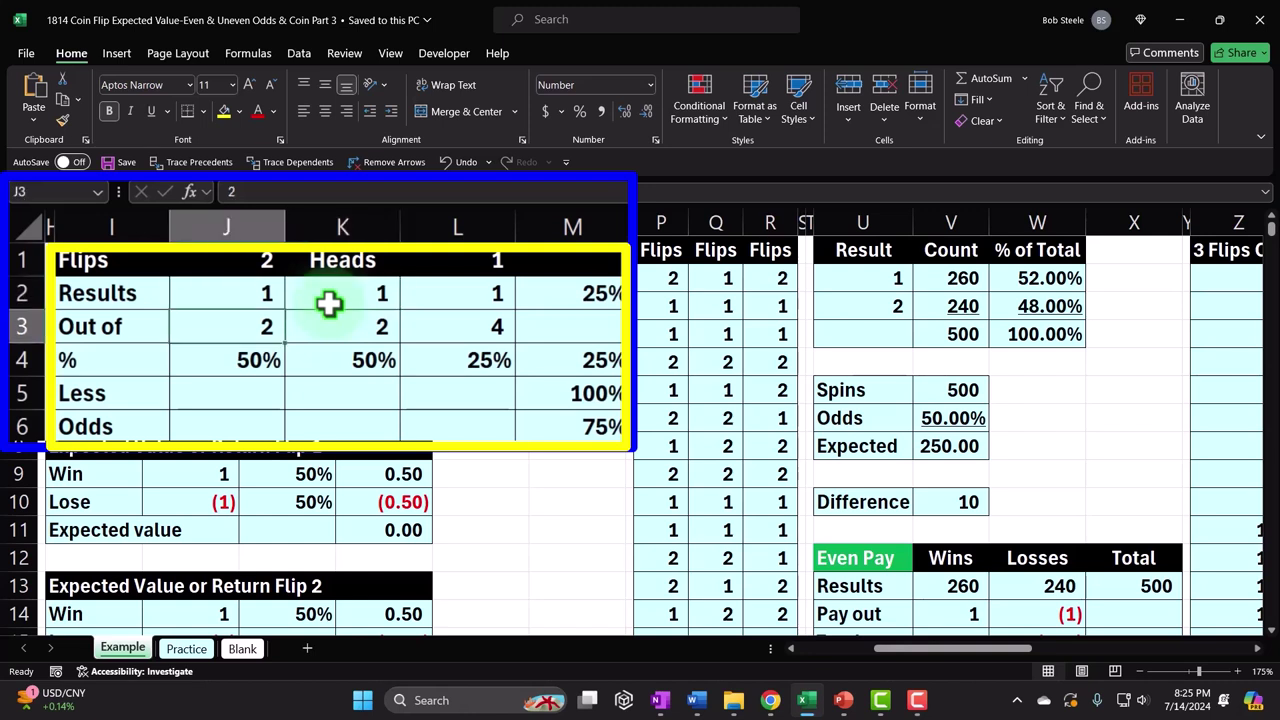
click(330, 305)
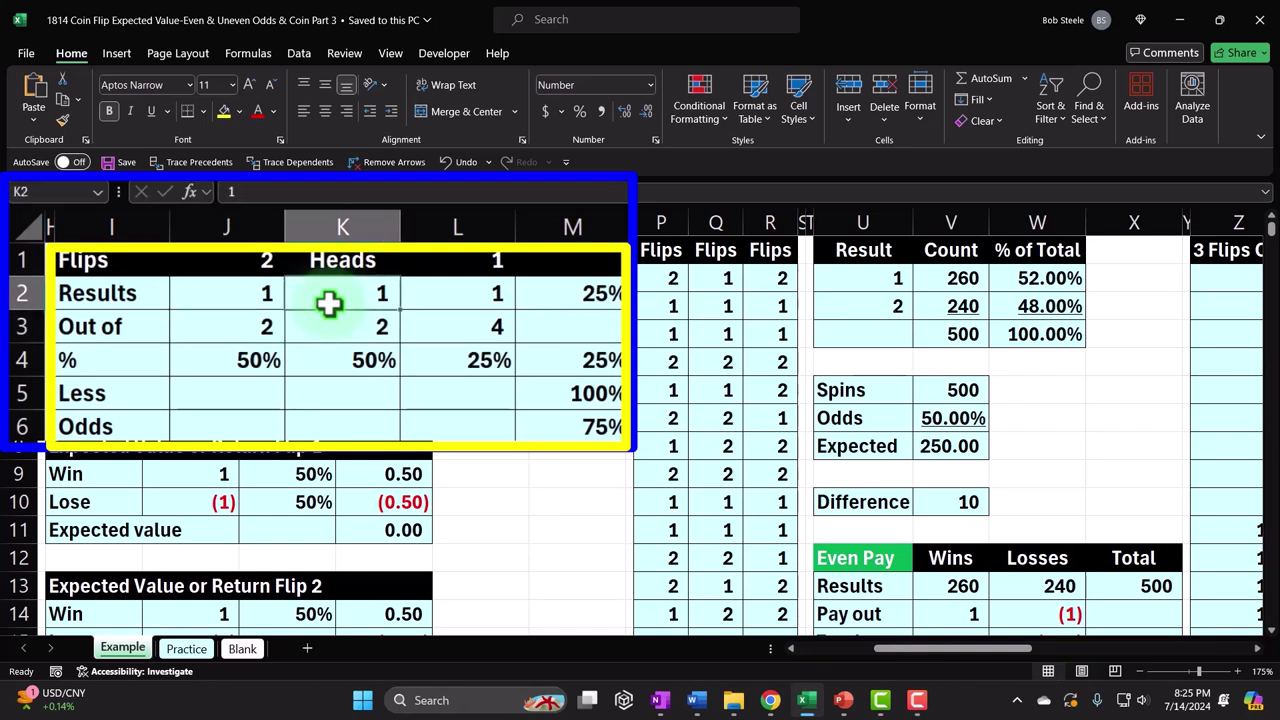
key(Down)
key(Up)
key(Right)
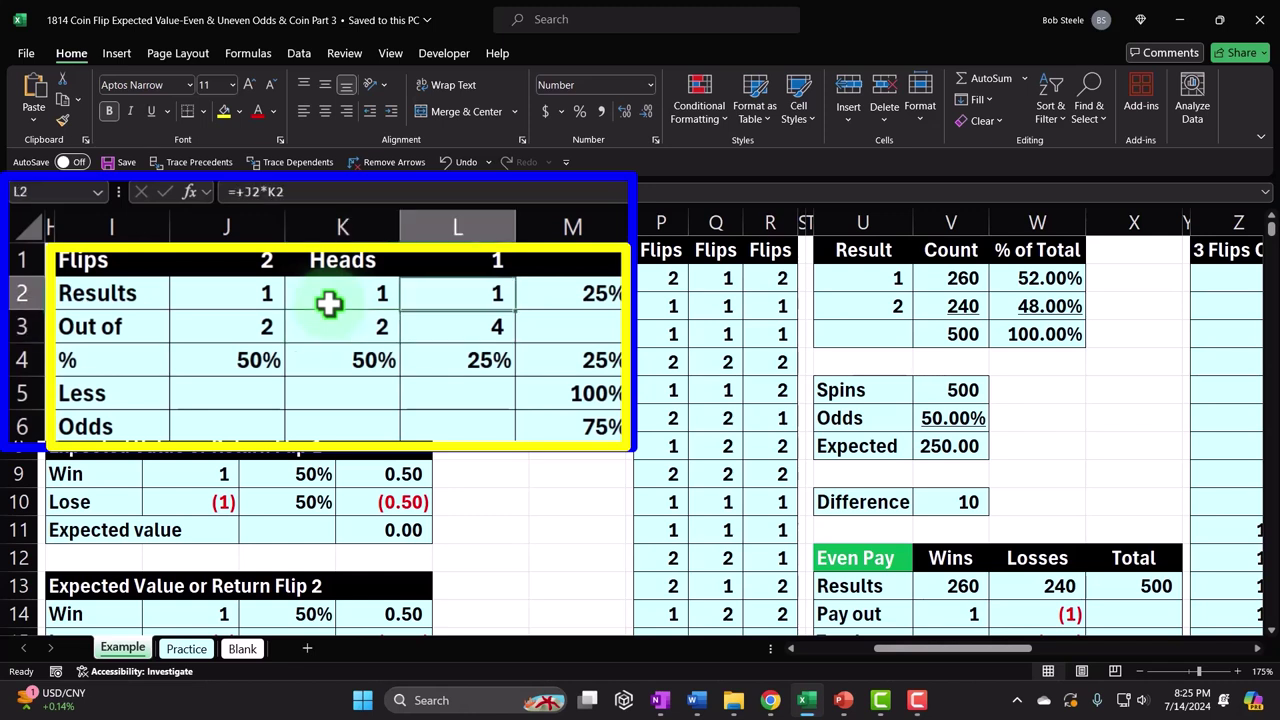
key(Down)
key(Down)
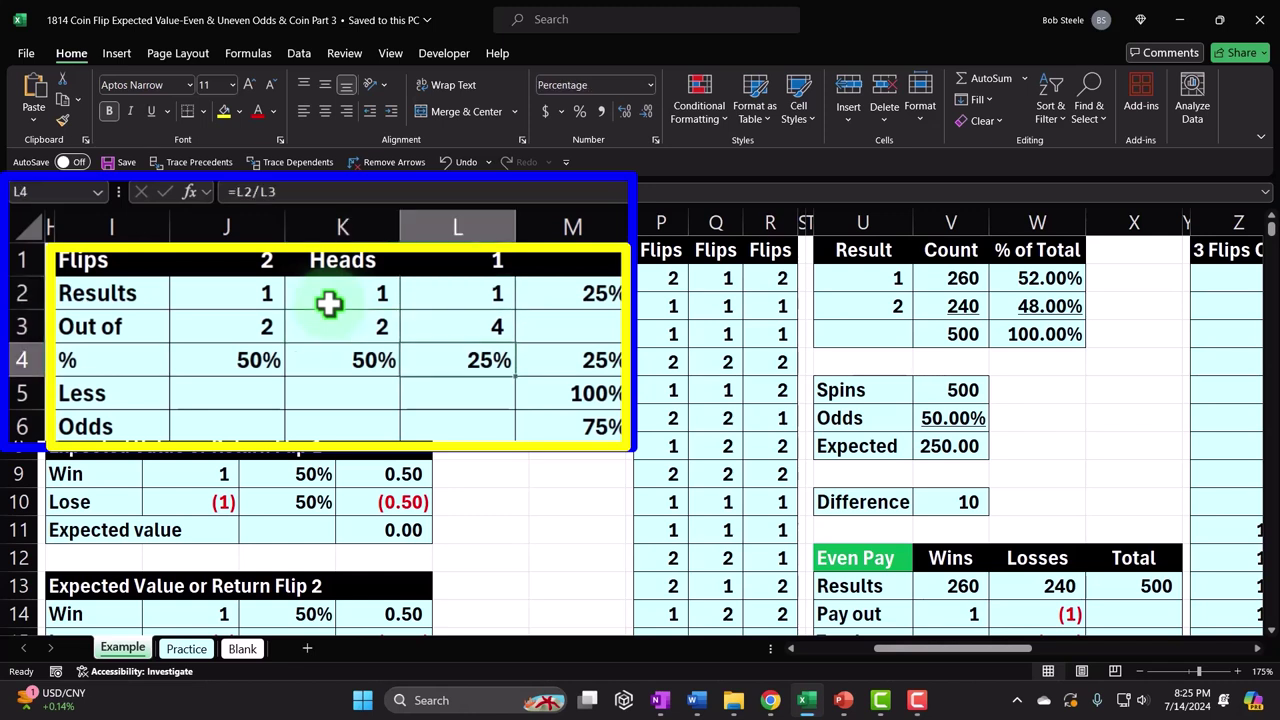
key(Down)
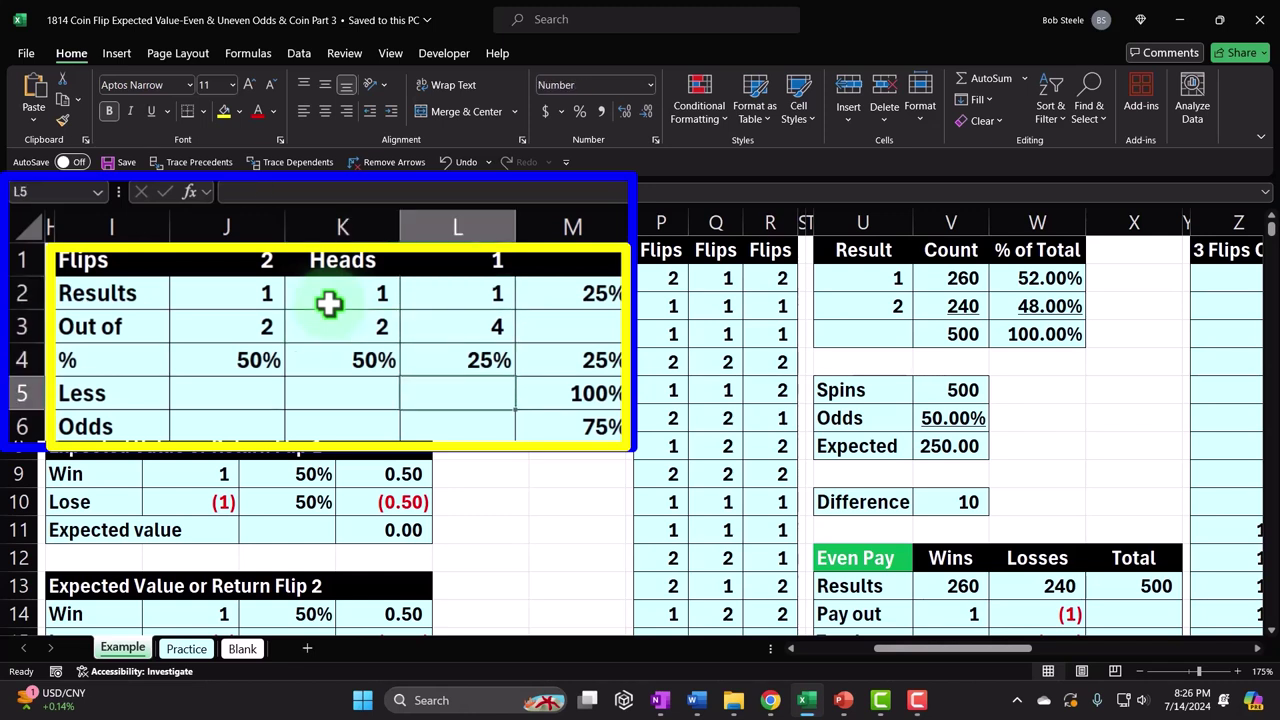
key(Right)
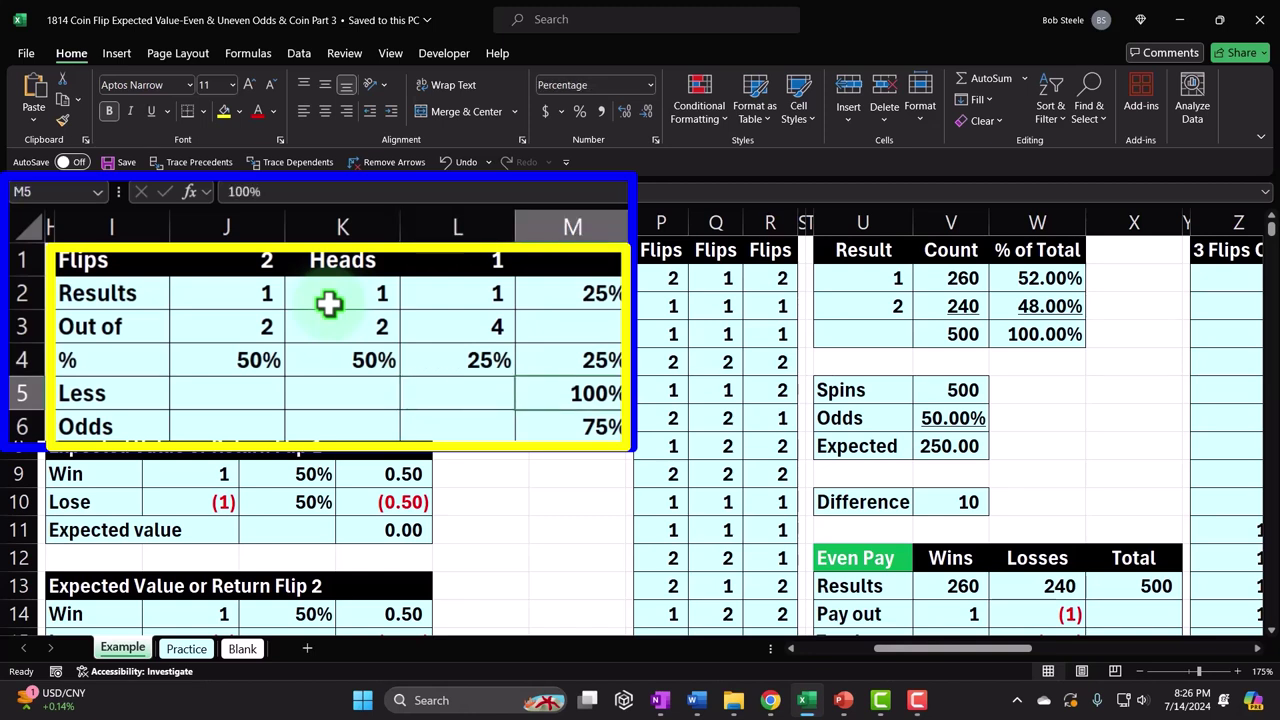
key(Down)
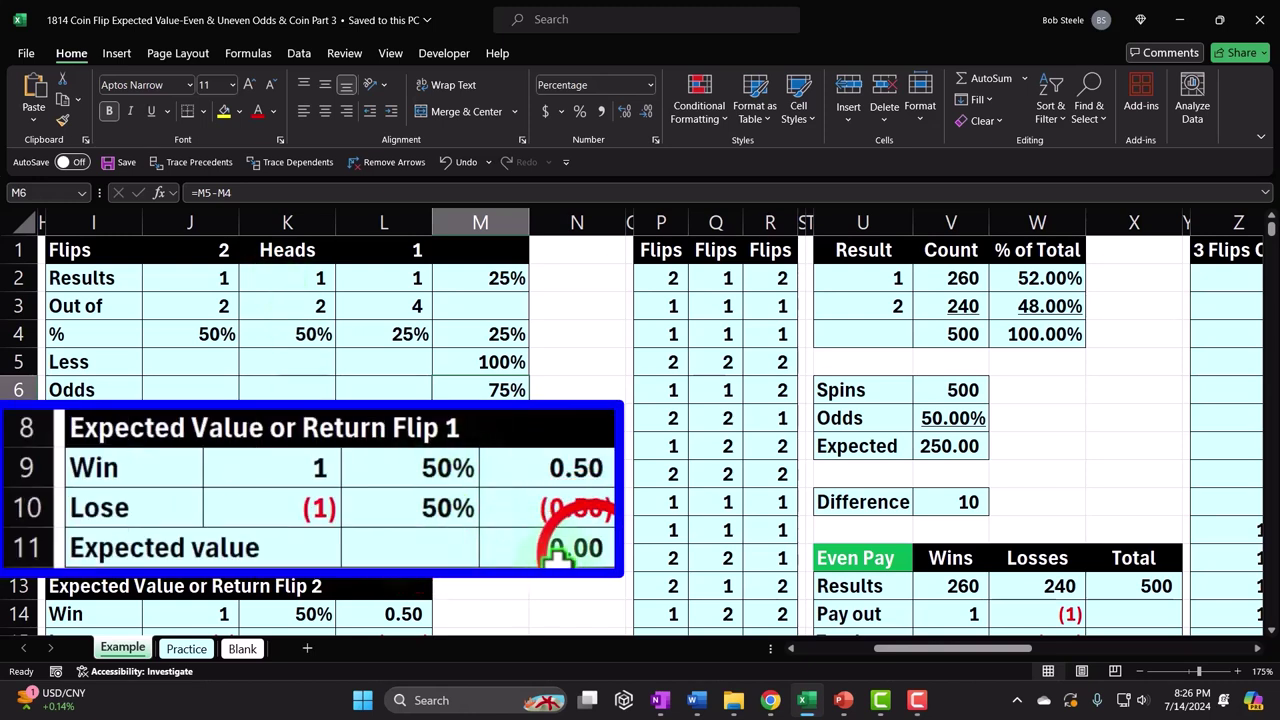
click(414, 532)
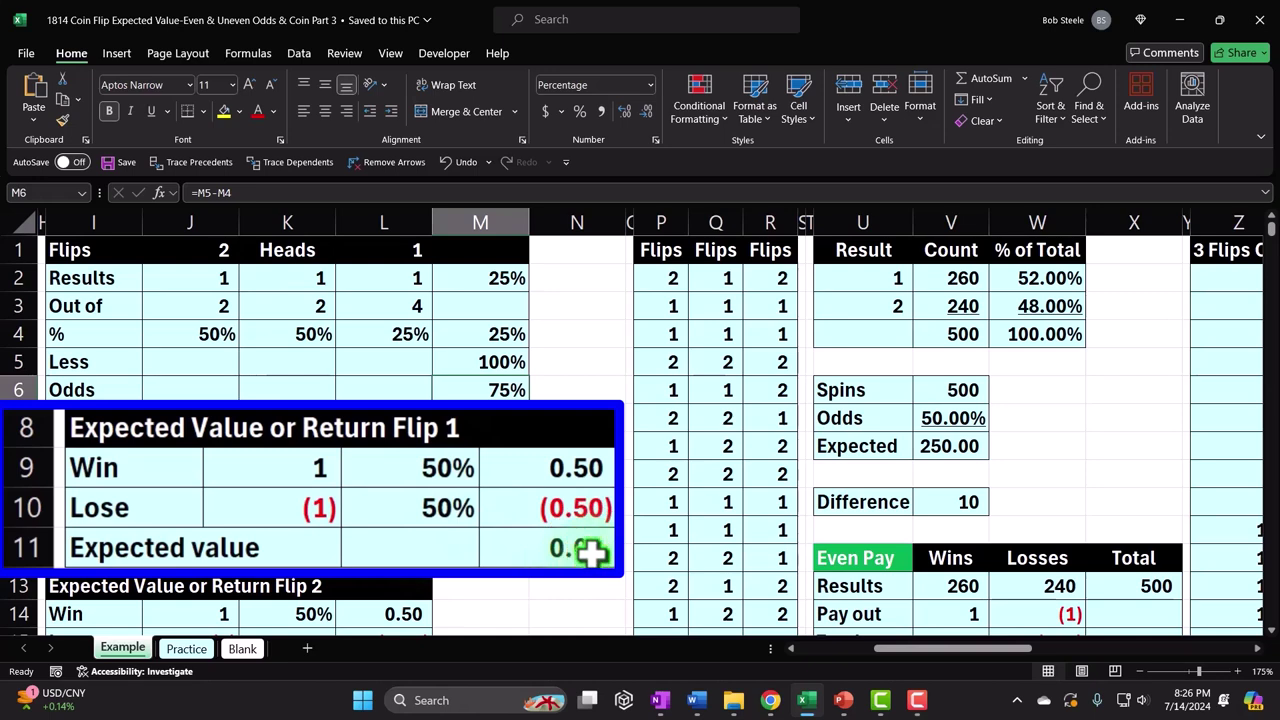
scroll(413, 534, down, 1)
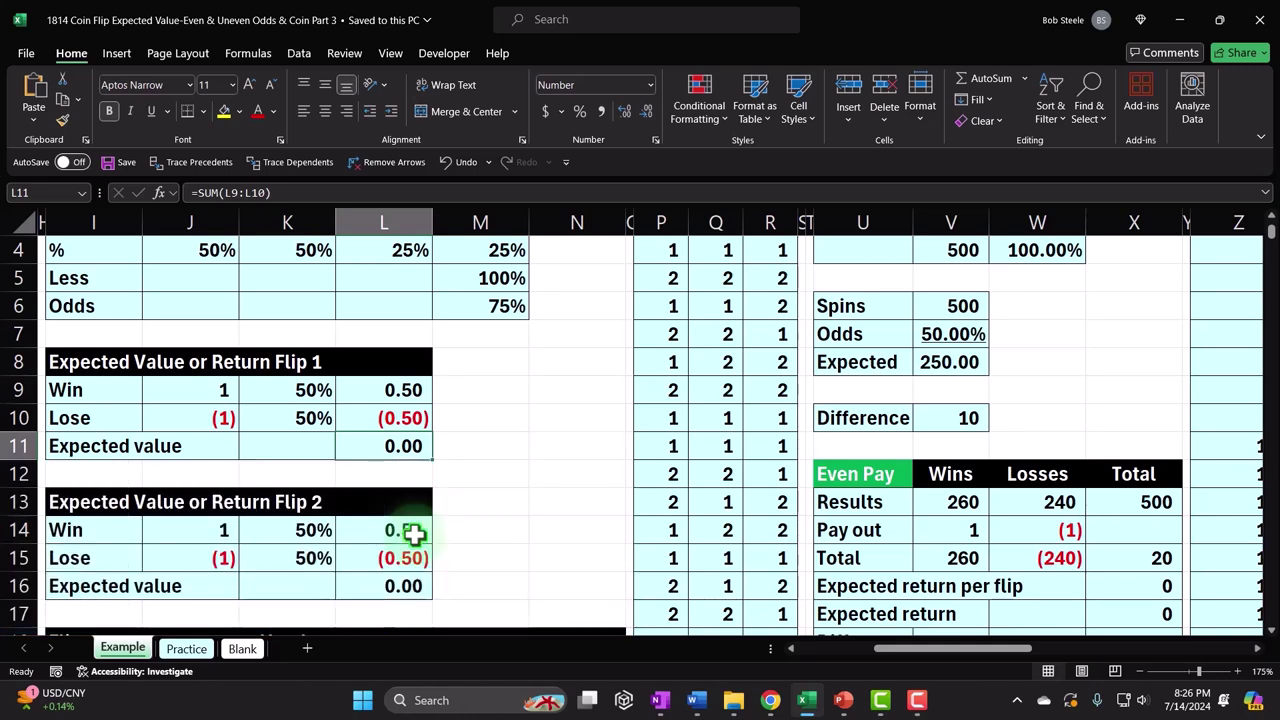
scroll(414, 532, up, 3)
click(620, 390)
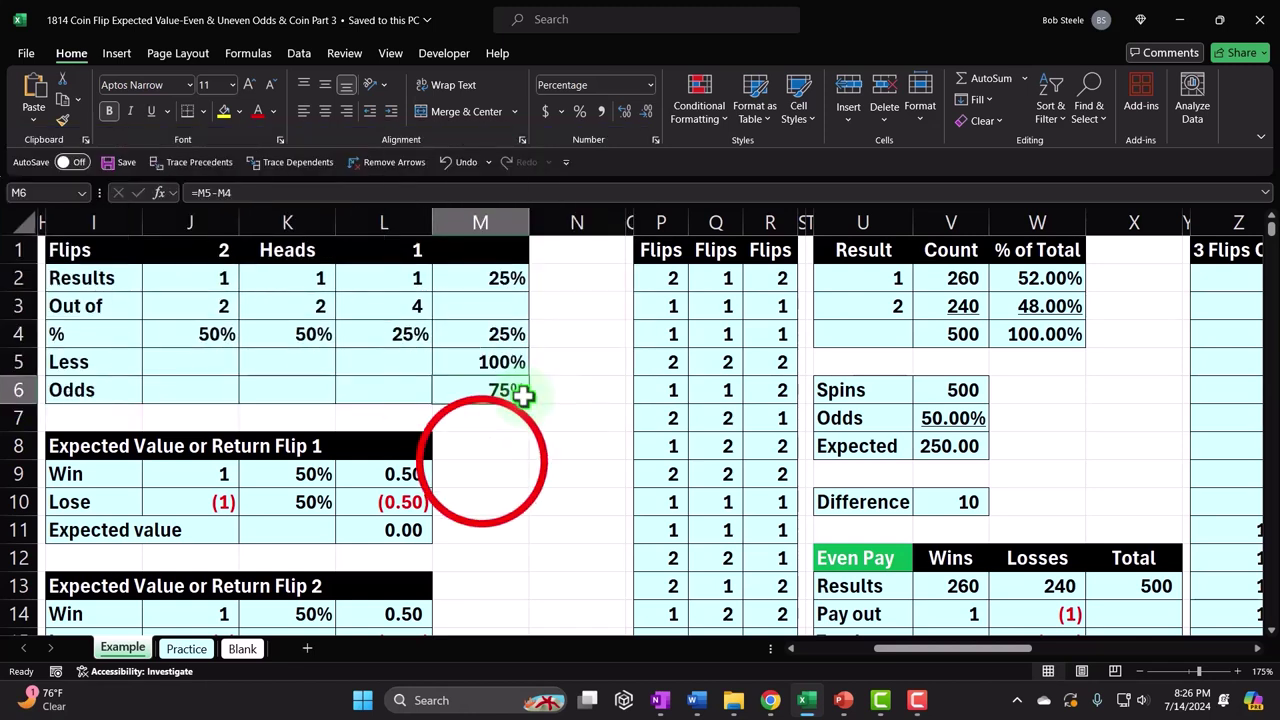
click(483, 463)
scroll(483, 463, down, 1)
scroll(483, 460, down, 2)
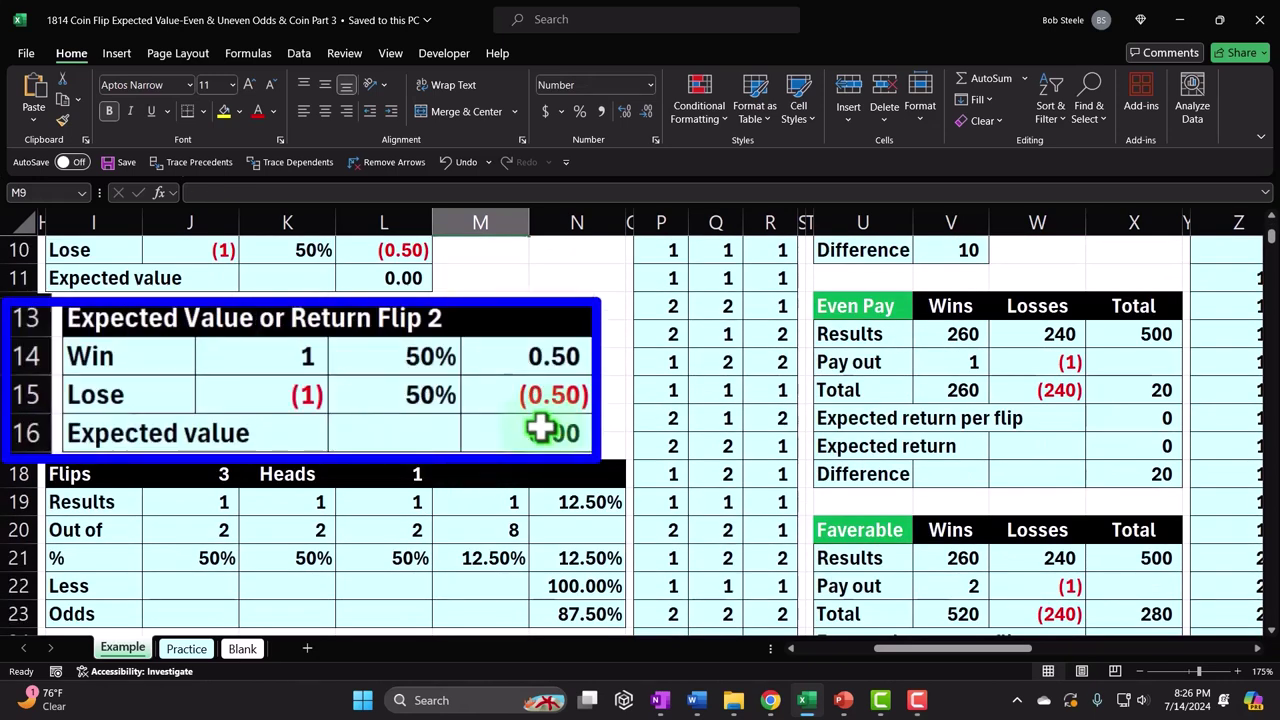
click(394, 414)
scroll(394, 414, up, 2)
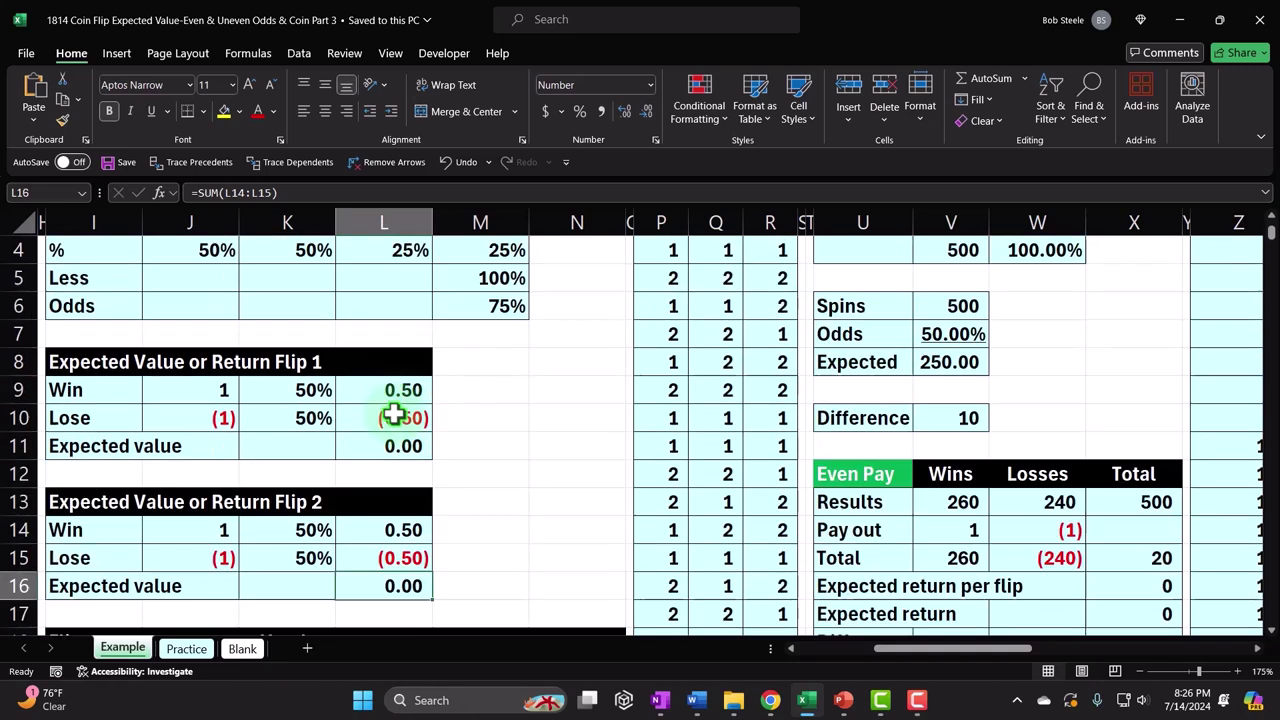
scroll(394, 413, up, 1)
click(459, 393)
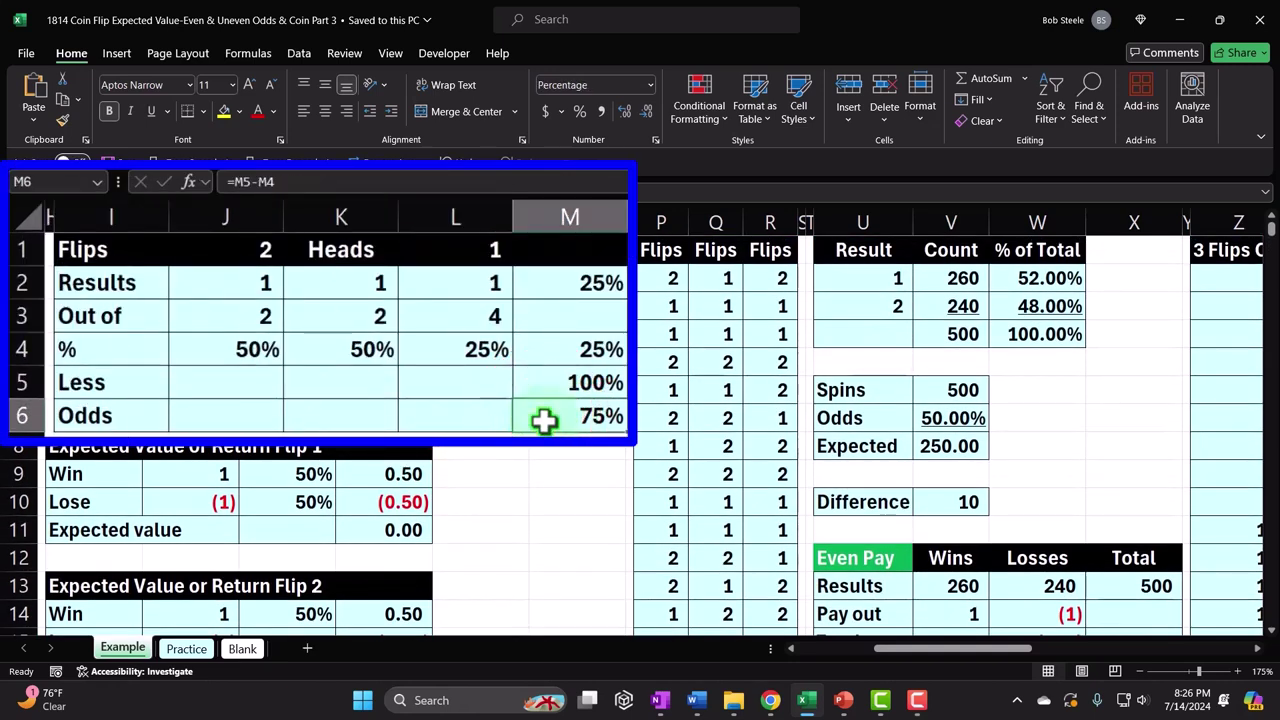
scroll(420, 336, down, 5)
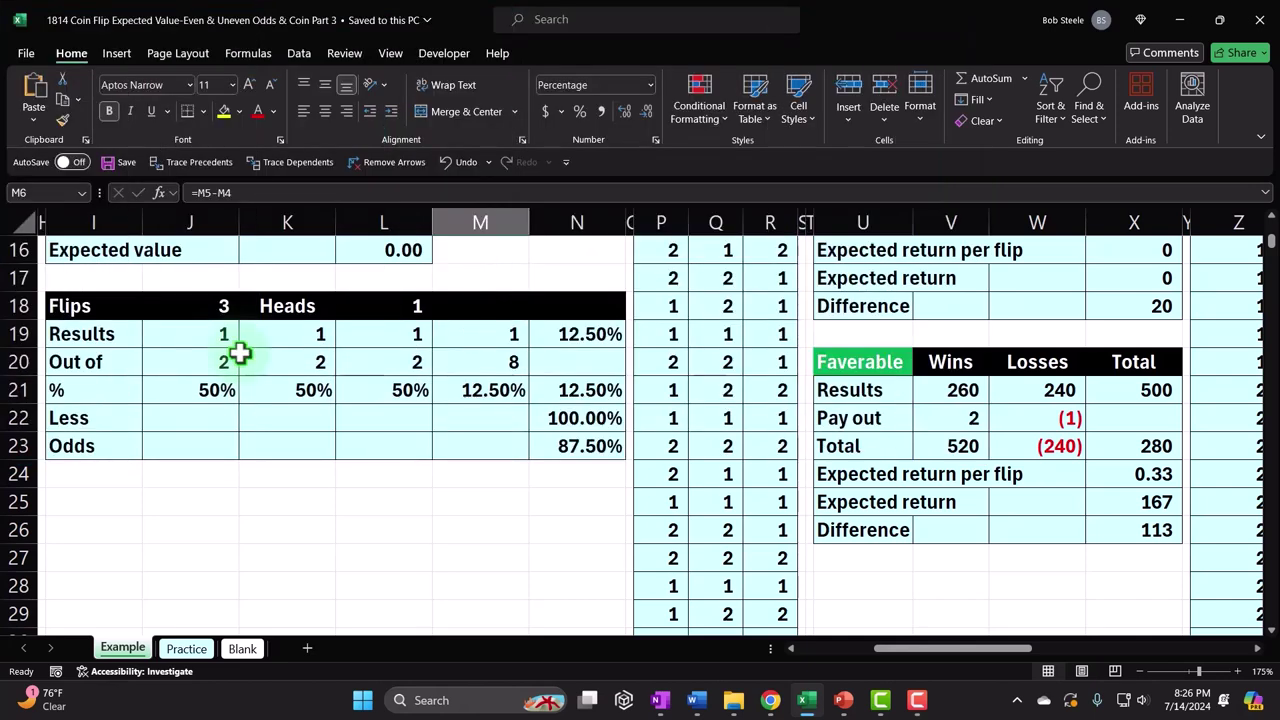
scroll(240, 352, up, 5)
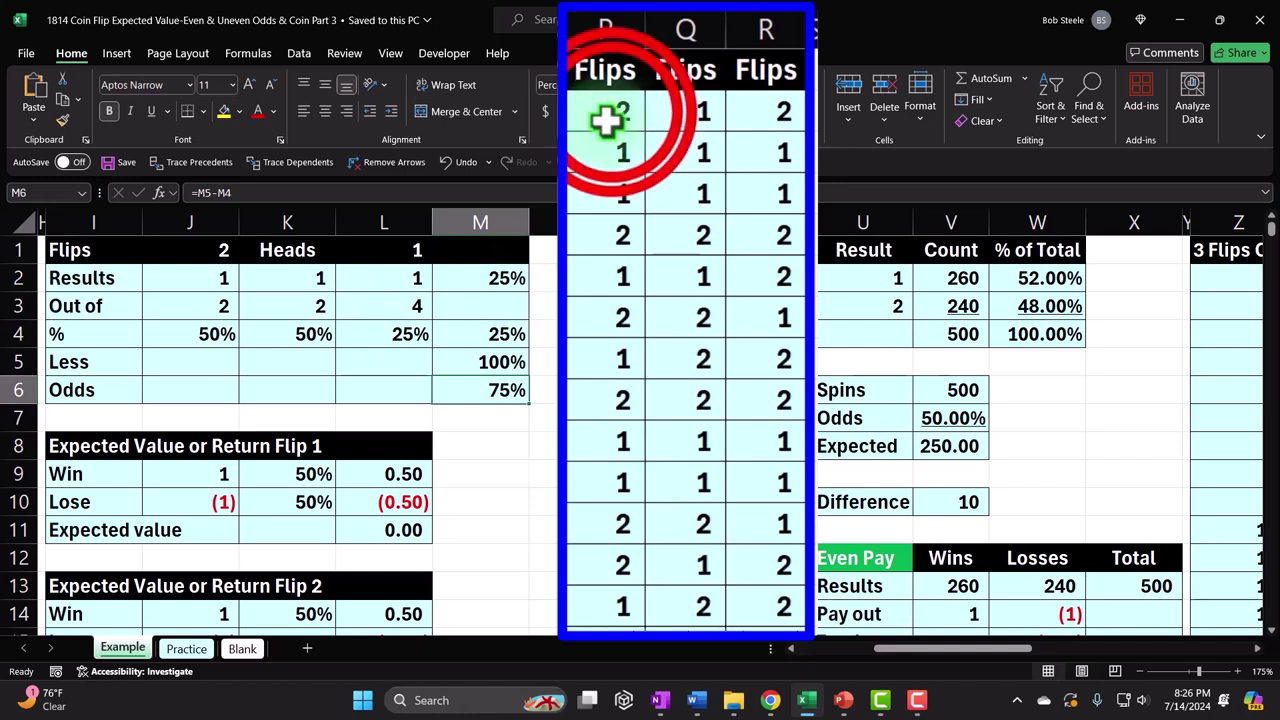
- Inspect the =RANDBETWEEN(1,2) and COUNTIF formulas, recalculating until counts read 237 and 263, difference (13)
double_click(606, 112)
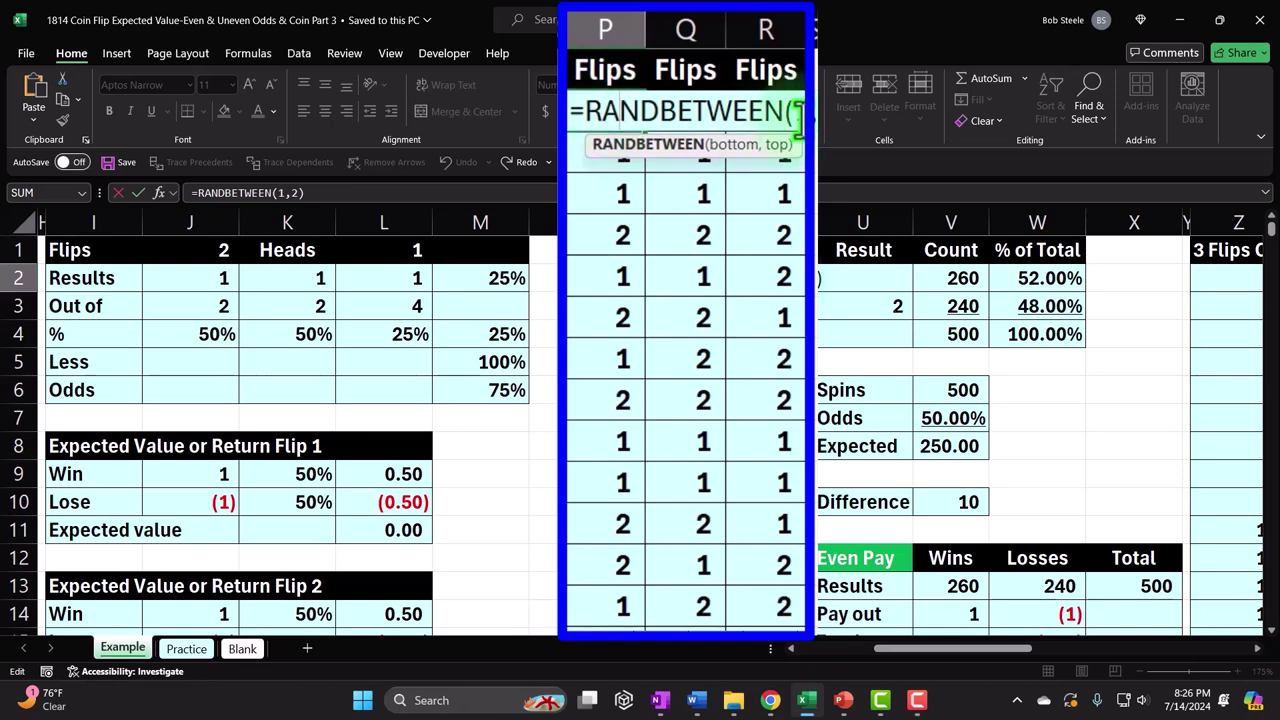
key(Return)
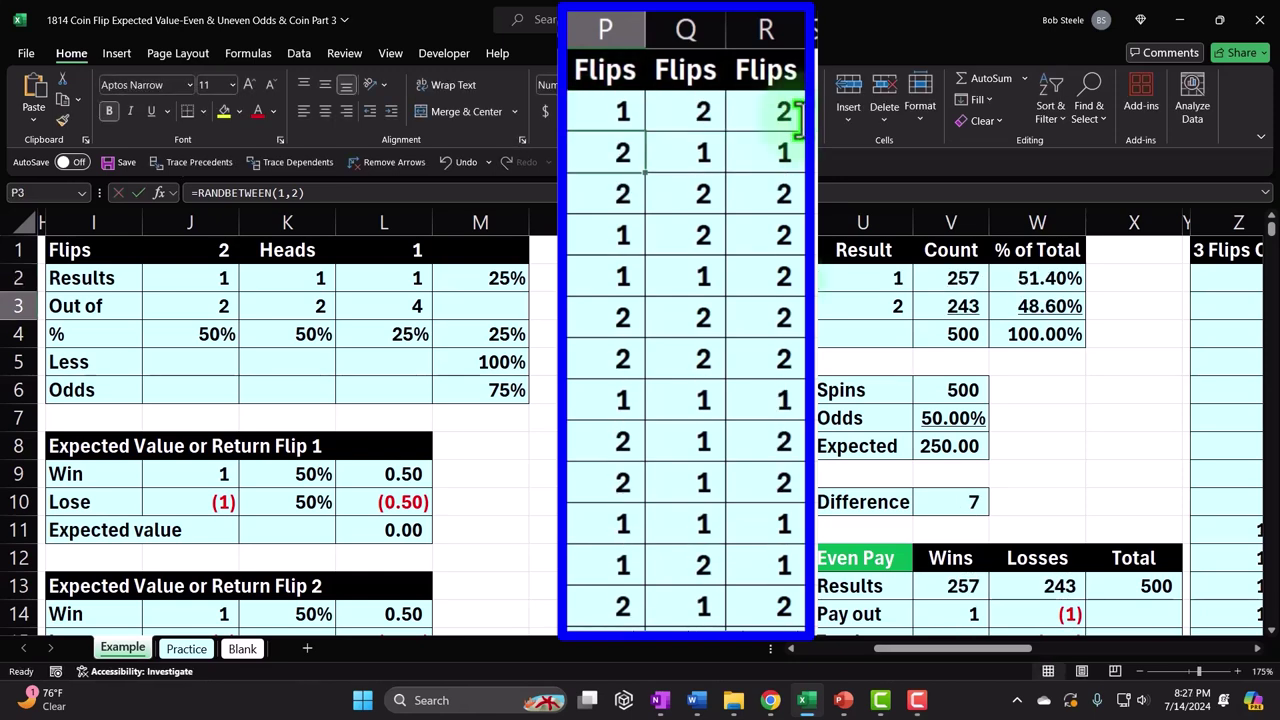
drag(605, 70, 785, 57)
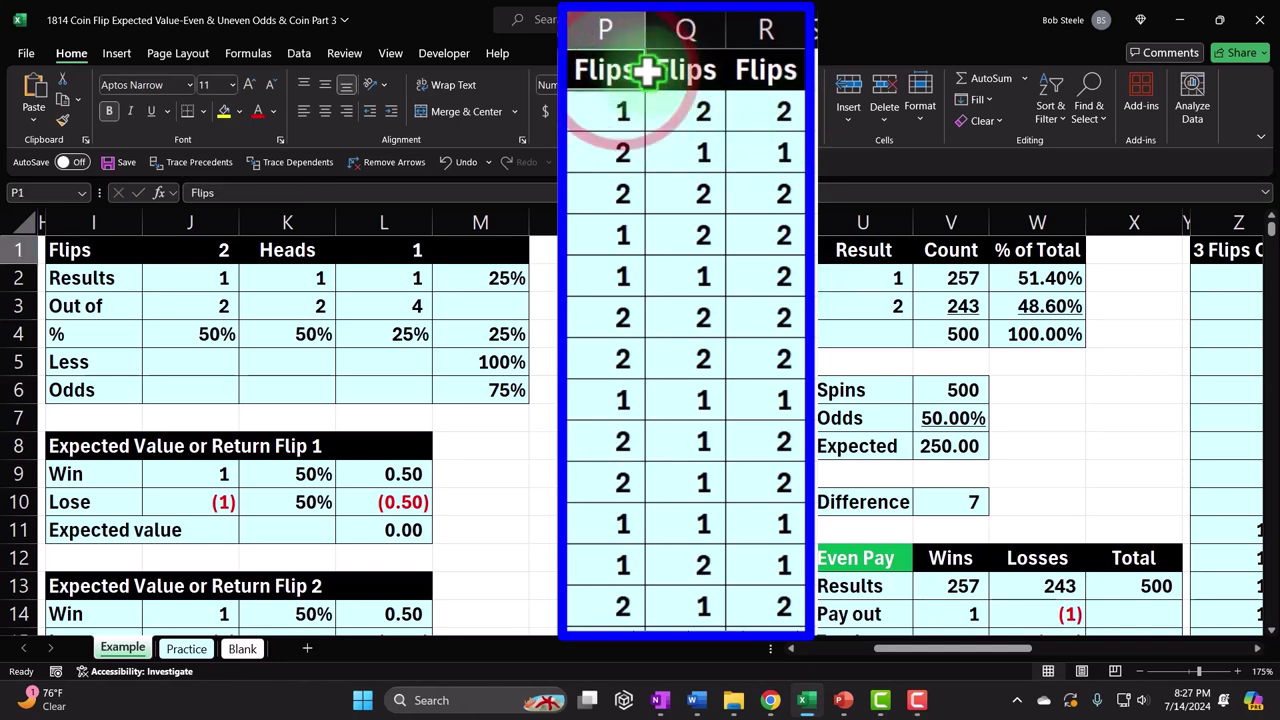
click(580, 71)
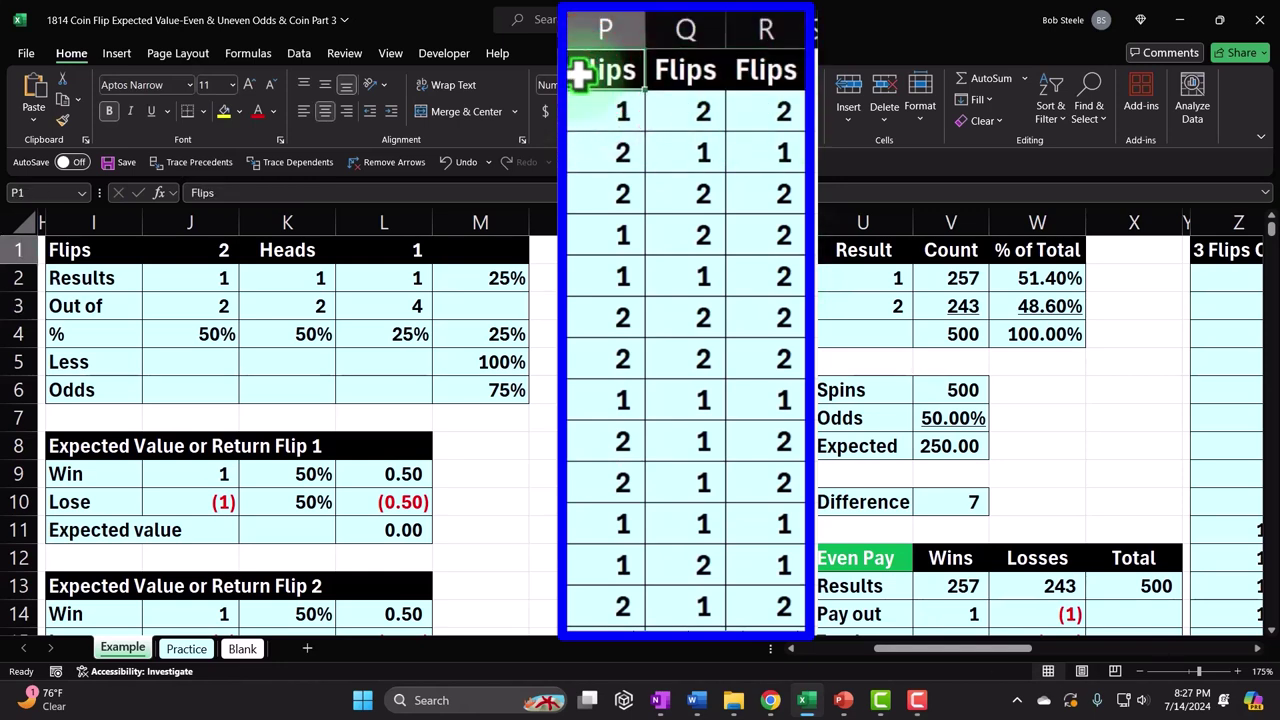
double_click(886, 281)
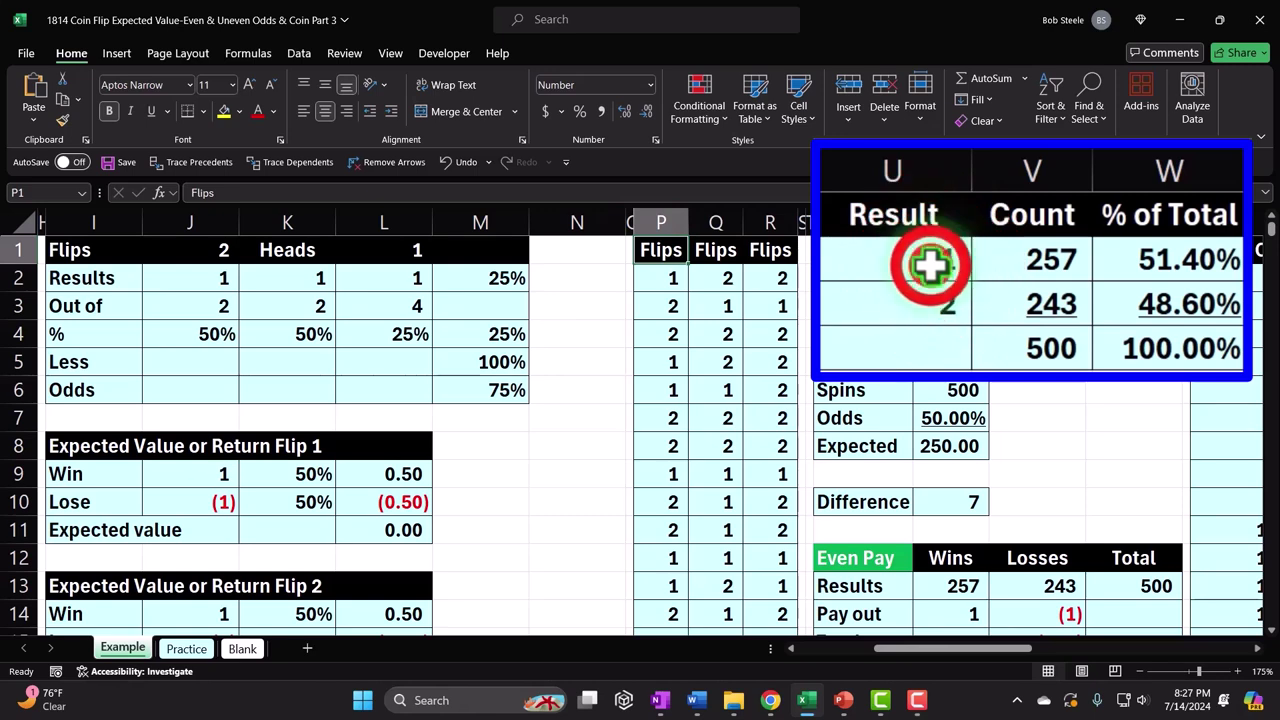
key(Return)
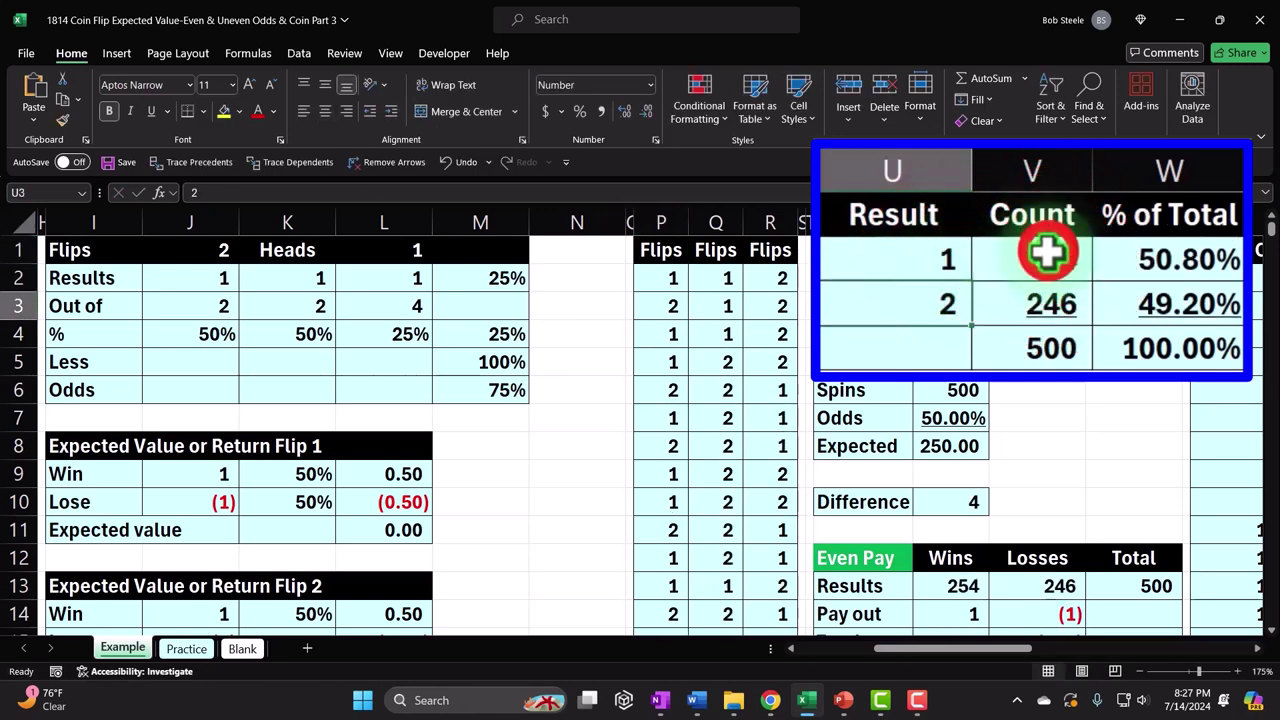
double_click(1047, 258)
key(Return)
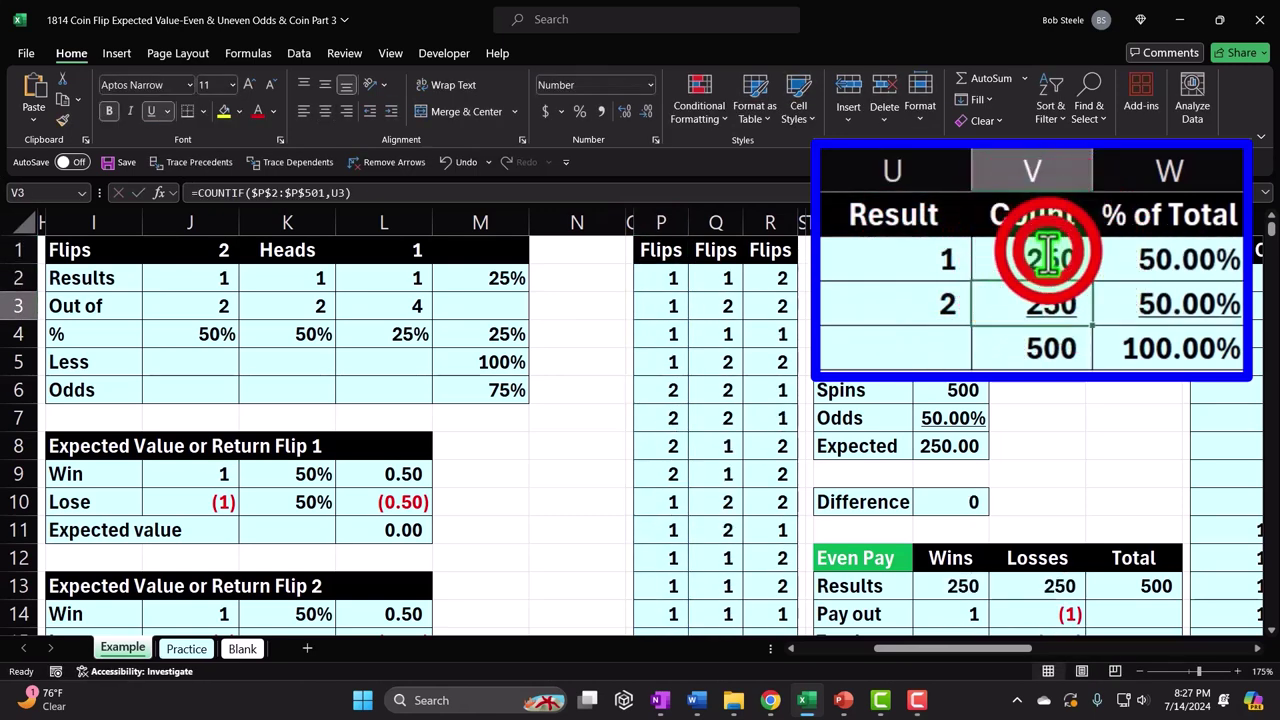
double_click(1047, 255)
key(Return)
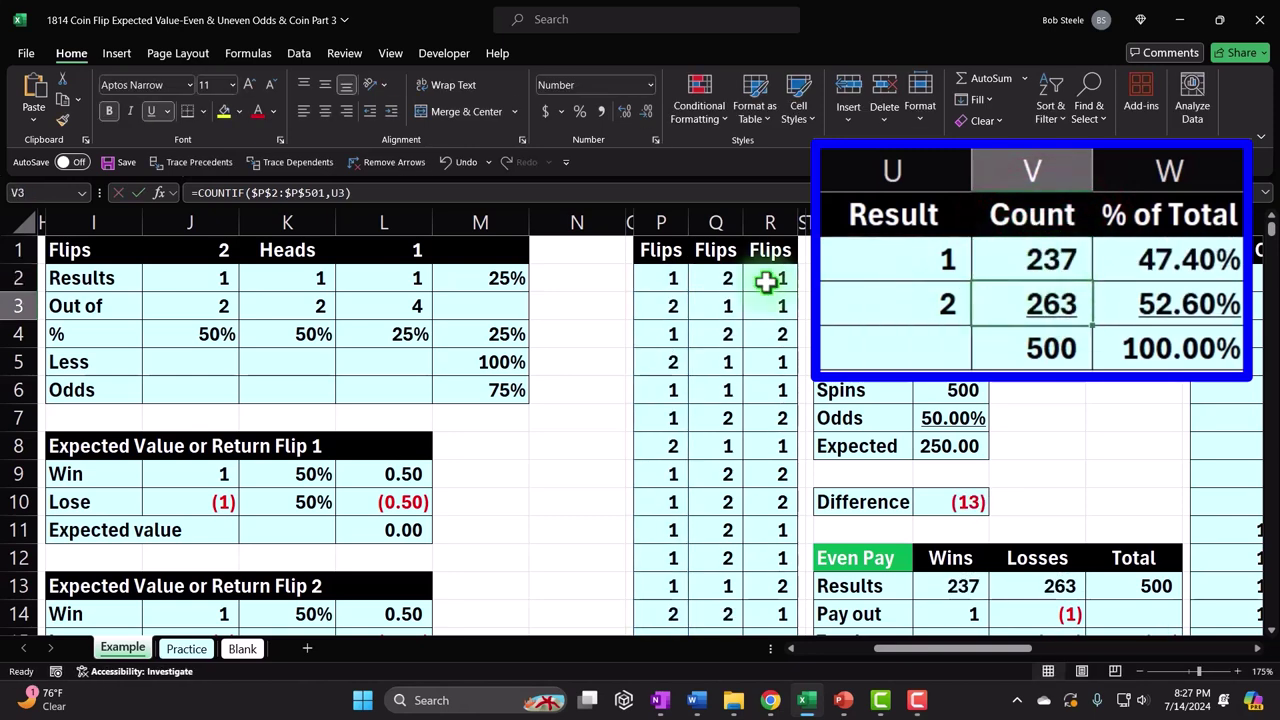
click(1006, 349)
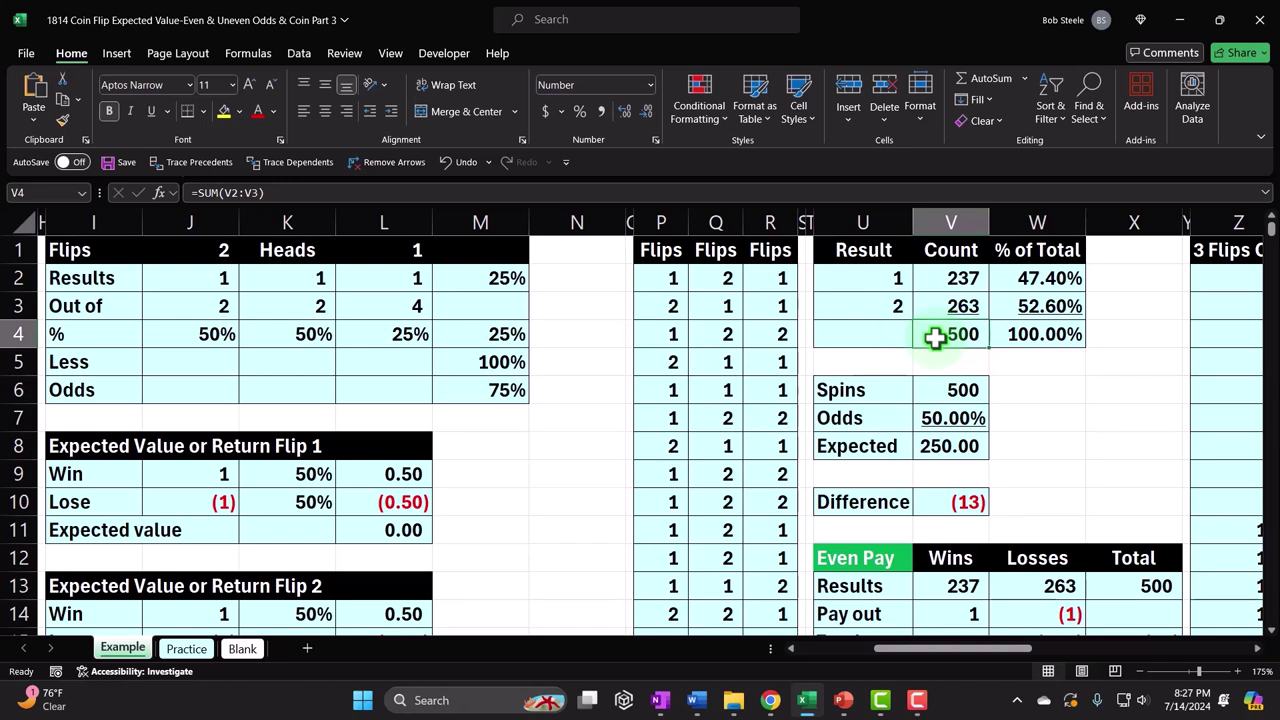
- Check the Difference formula and scroll down to the Even Pay and Faverable tables
click(950, 503)
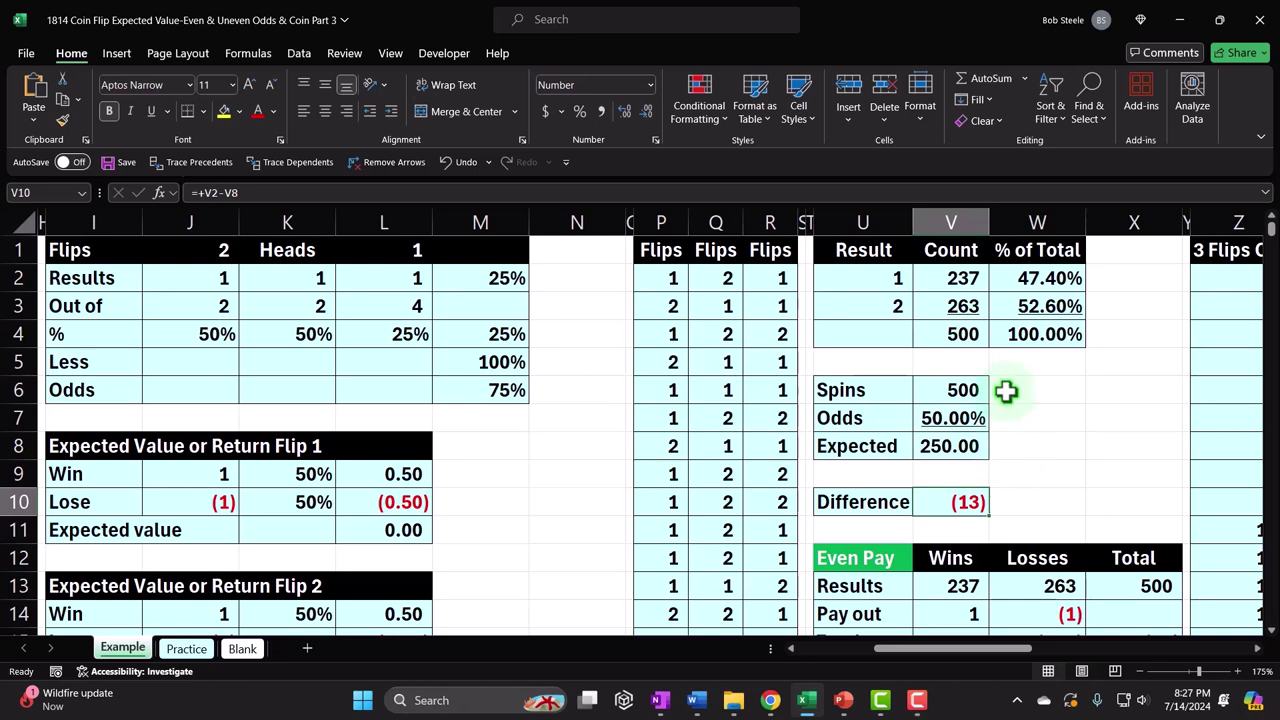
scroll(1006, 391, down, 2)
scroll(1006, 391, up, 2)
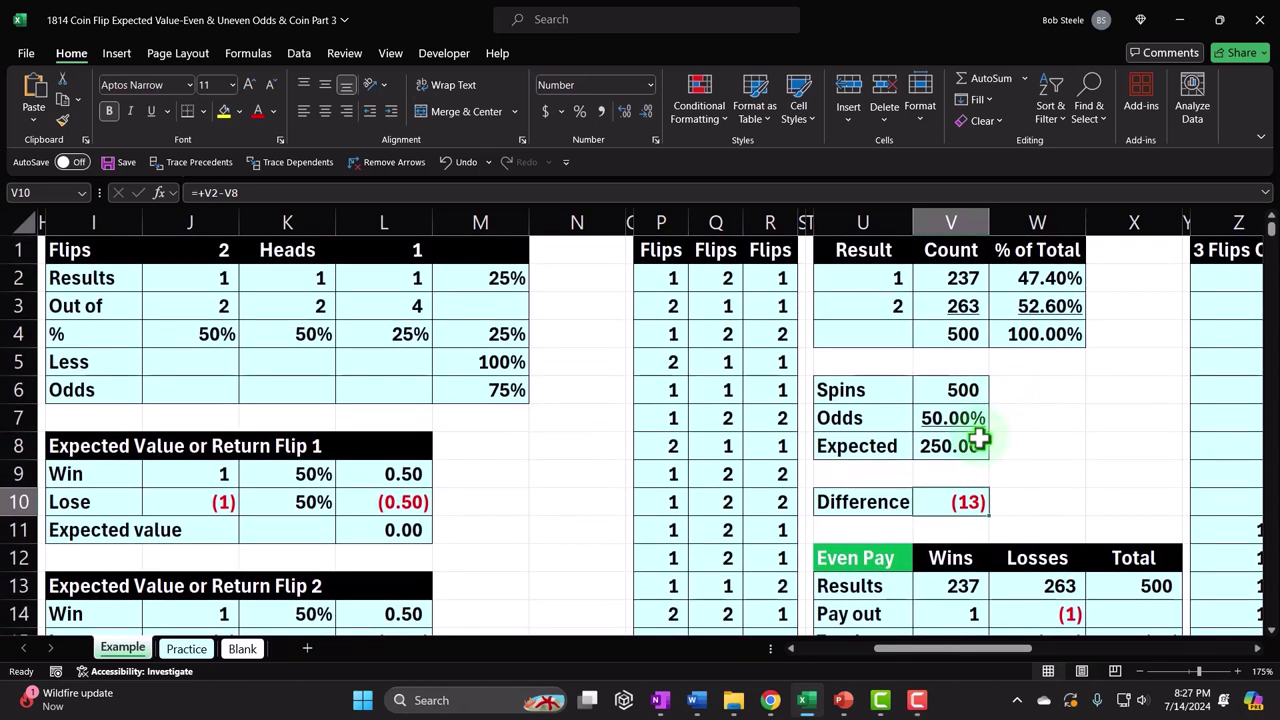
scroll(978, 438, down, 1)
scroll(978, 438, down, 1)
scroll(978, 438, down, 1)
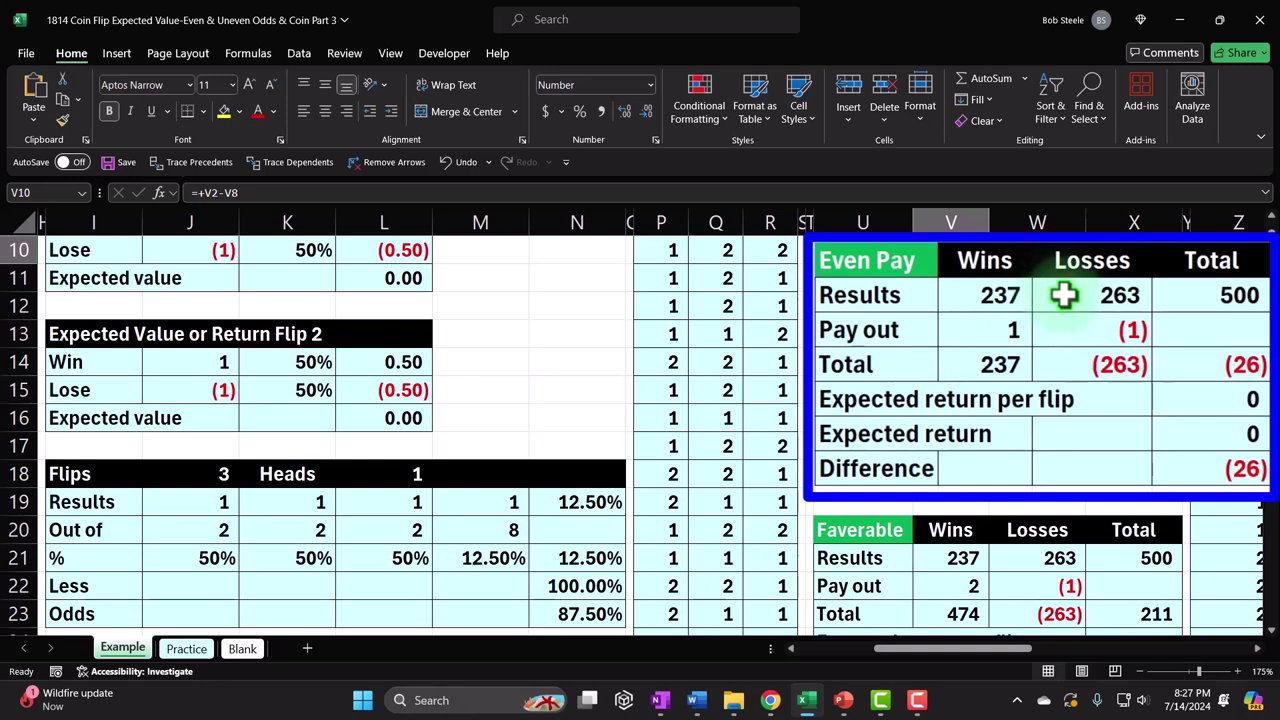
click(1246, 405)
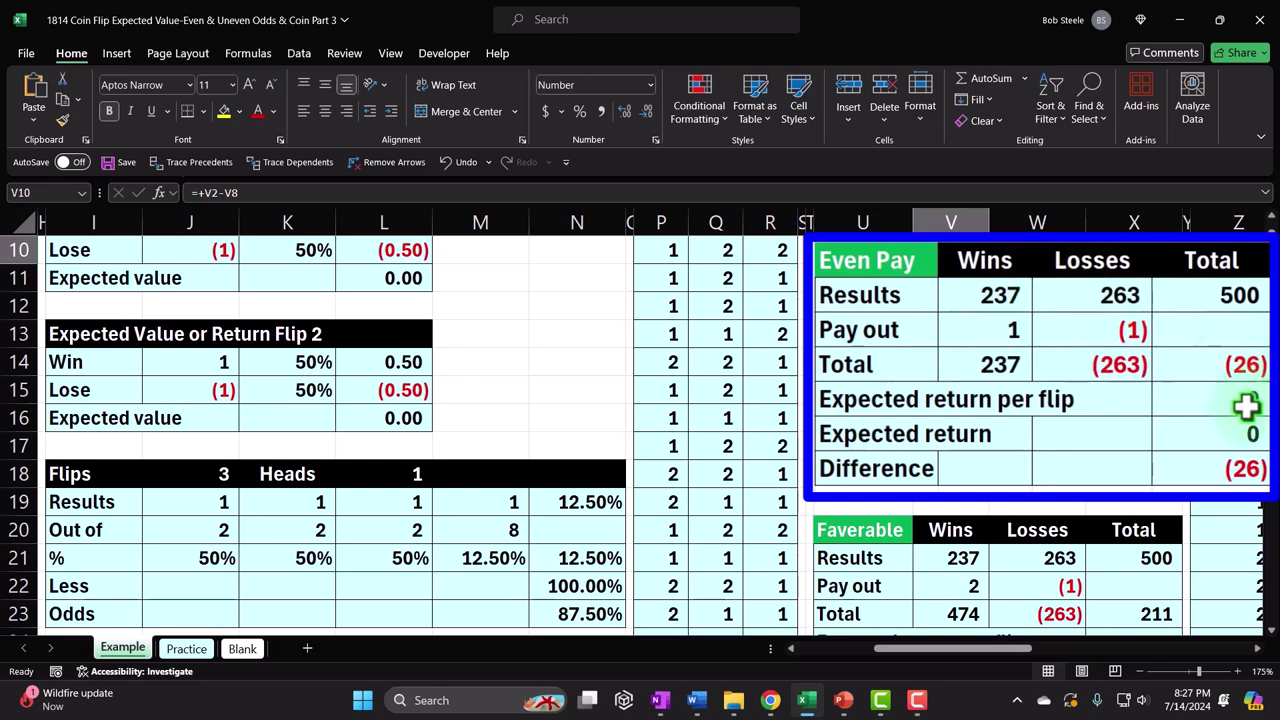
scroll(1160, 423, down, 1)
scroll(1160, 423, down, 2)
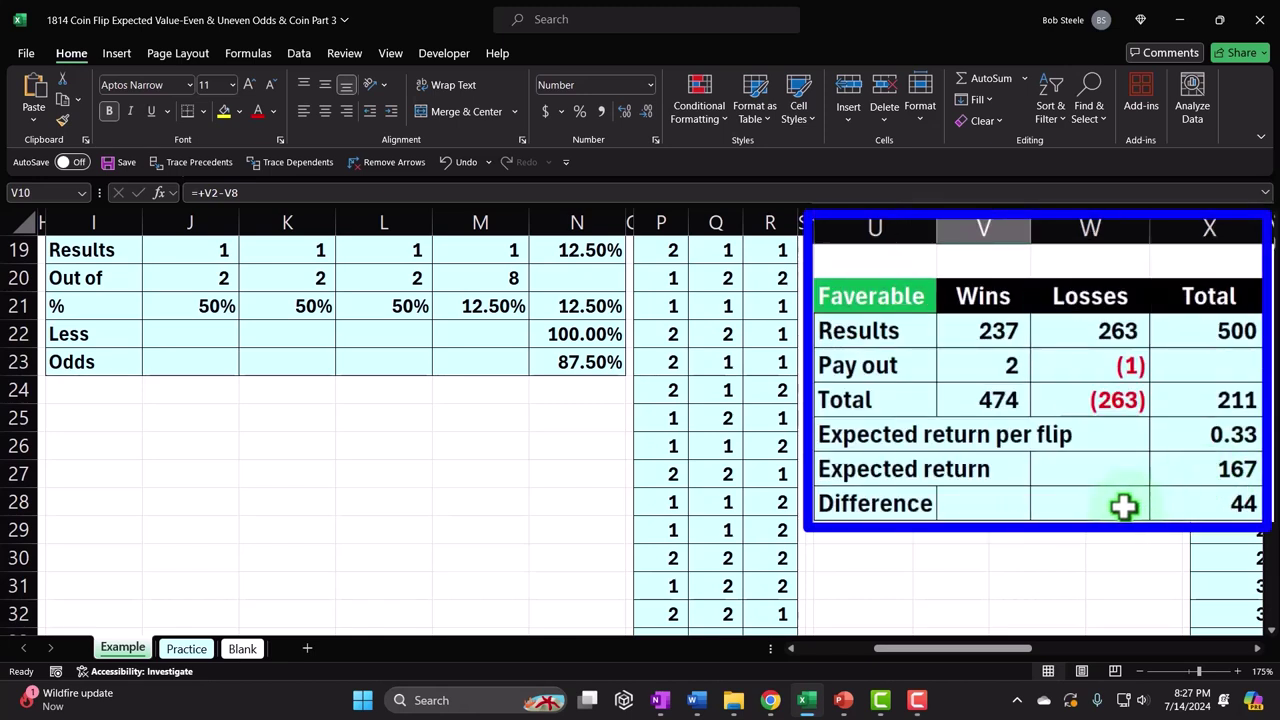
- Review the Faverable =X21*X24 formula and recalculate to 261 wins, 239 losses, difference 116
click(1018, 364)
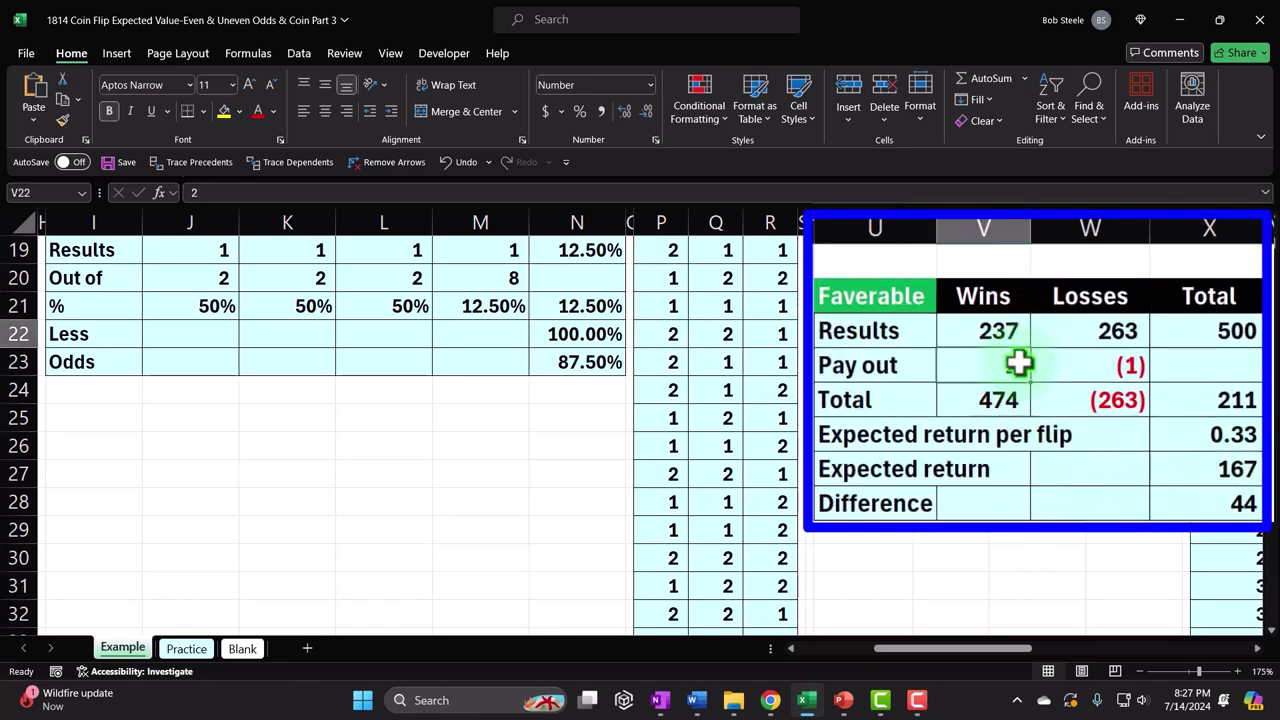
double_click(1230, 468)
key(Return)
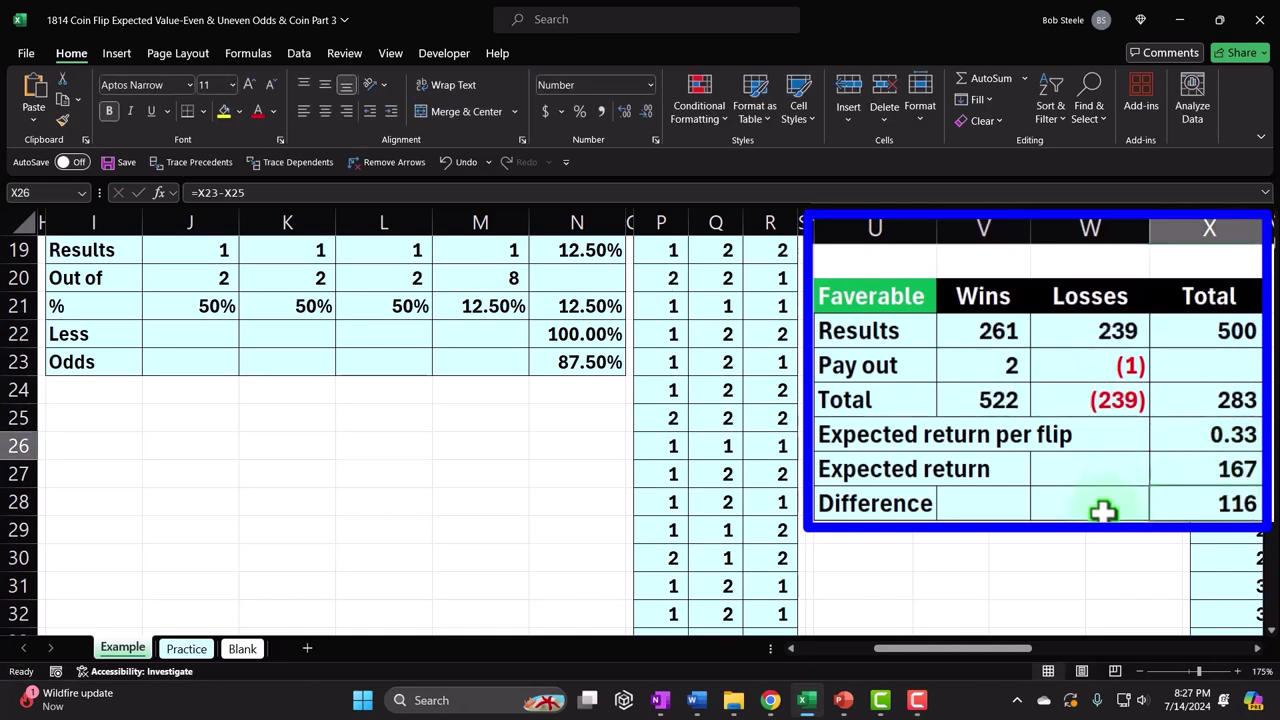
scroll(1046, 457, up, 3)
- Review the random flip cells and move right across the row to the uneven coin tables
scroll(1046, 457, up, 3)
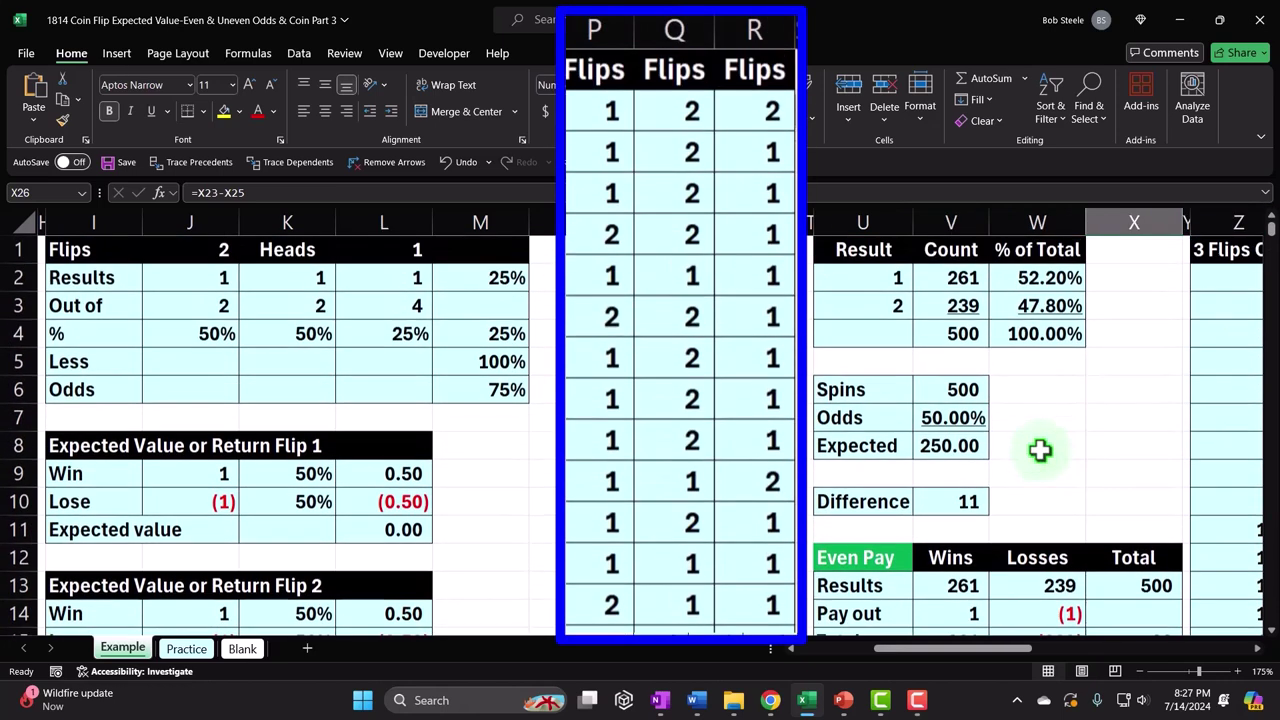
click(618, 120)
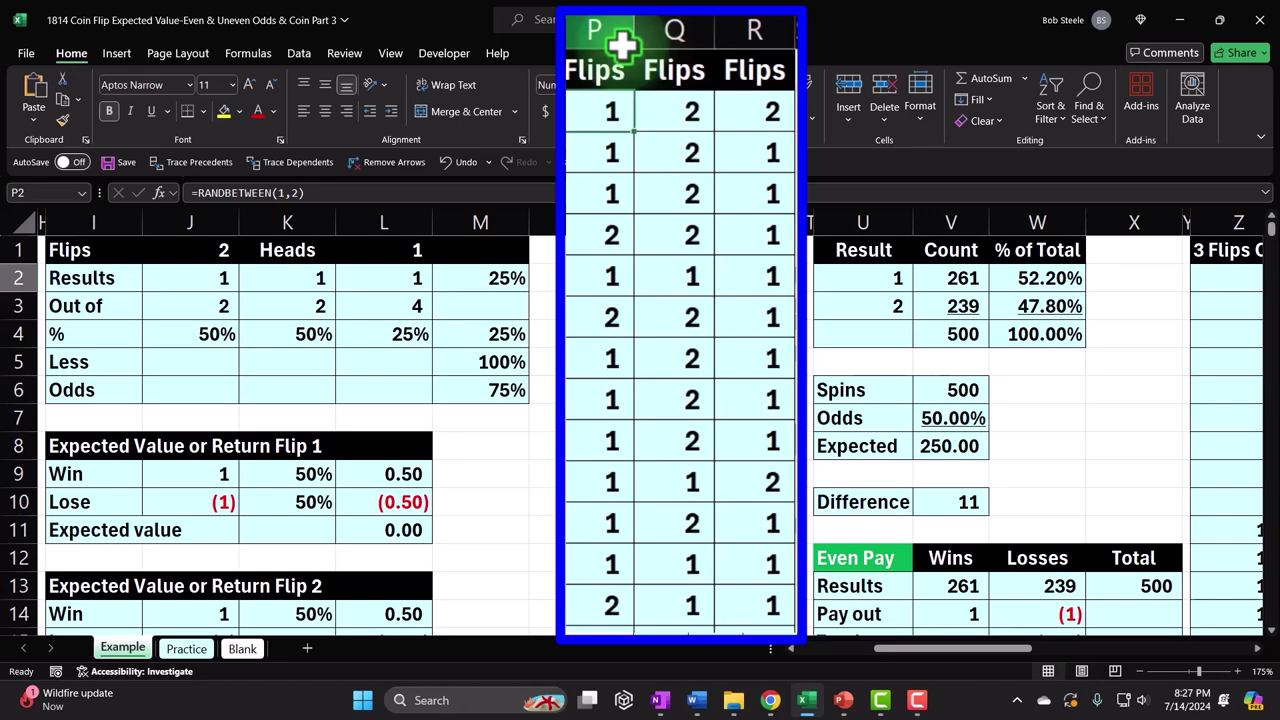
key(Right)
key(Right)
key(Right)
key(Right)
key(Right)
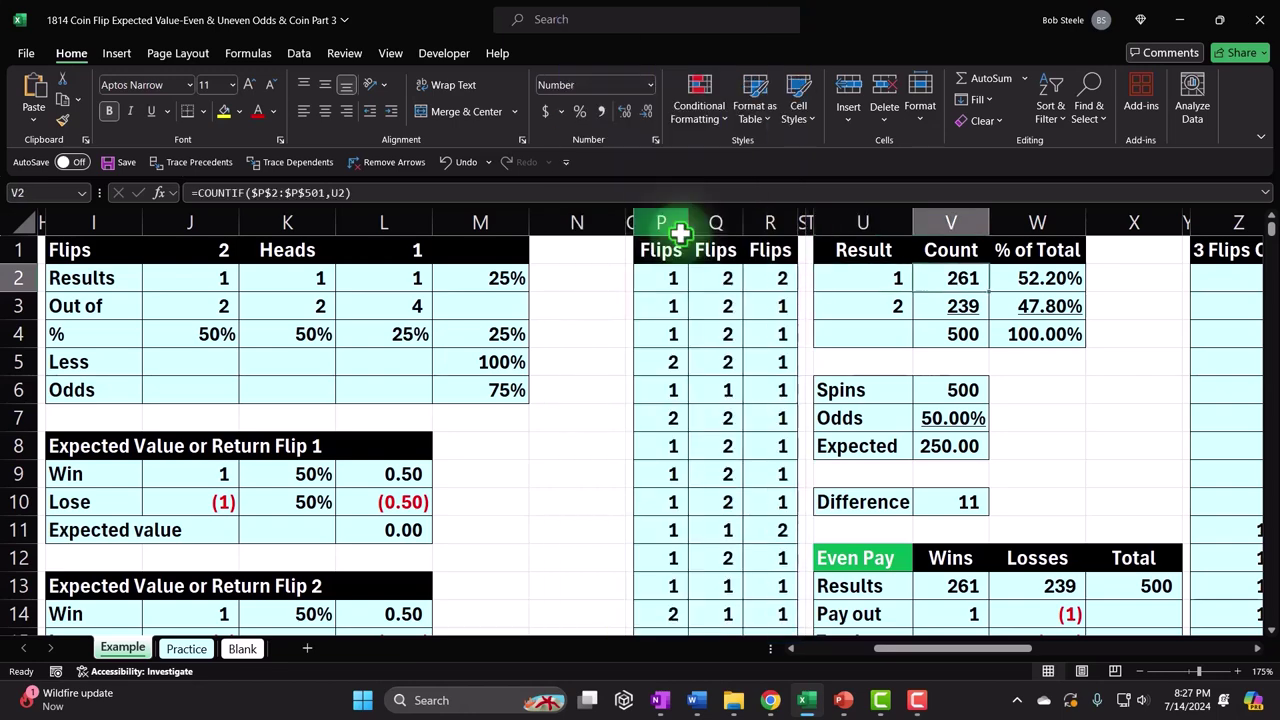
key(Right)
key(Right)
key(Right)
key(Right)
key(Right)
key(Right)
key(Right)
key(Right)
key(Right)
key(Right)
key(Right)
key(Right)
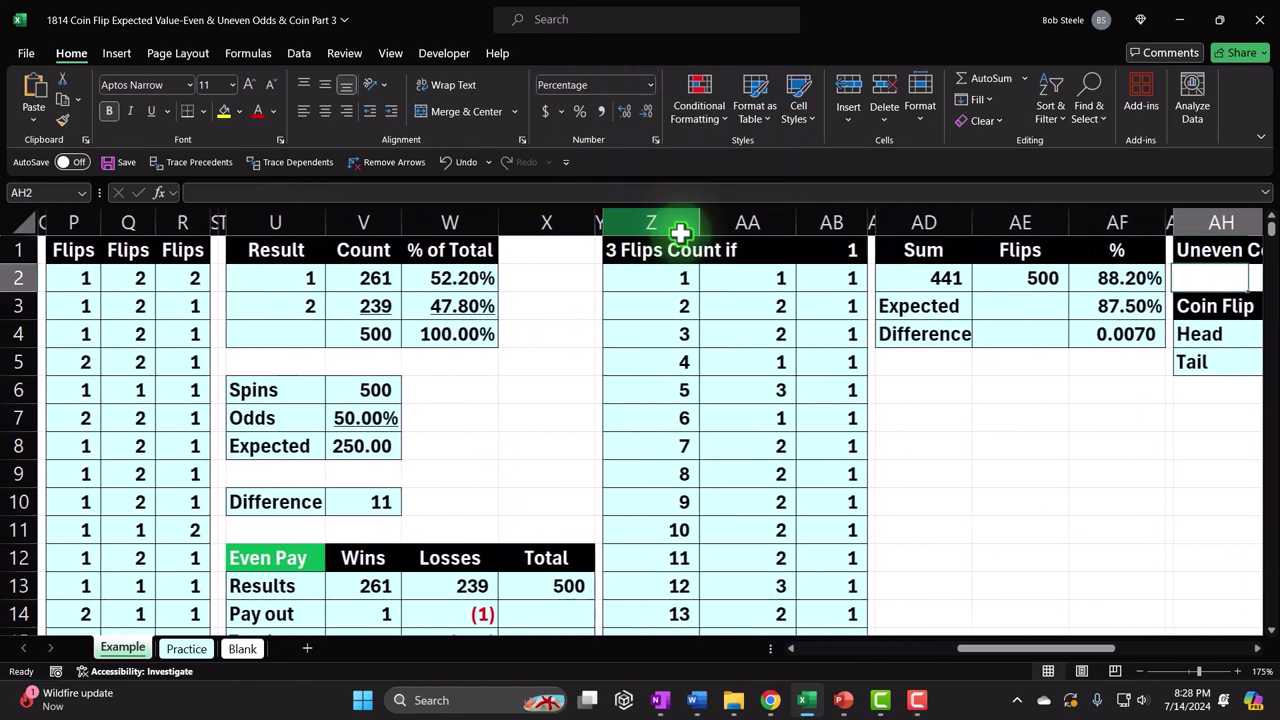
key(Right)
key(Right)
key(Right)
key(Right)
key(Right)
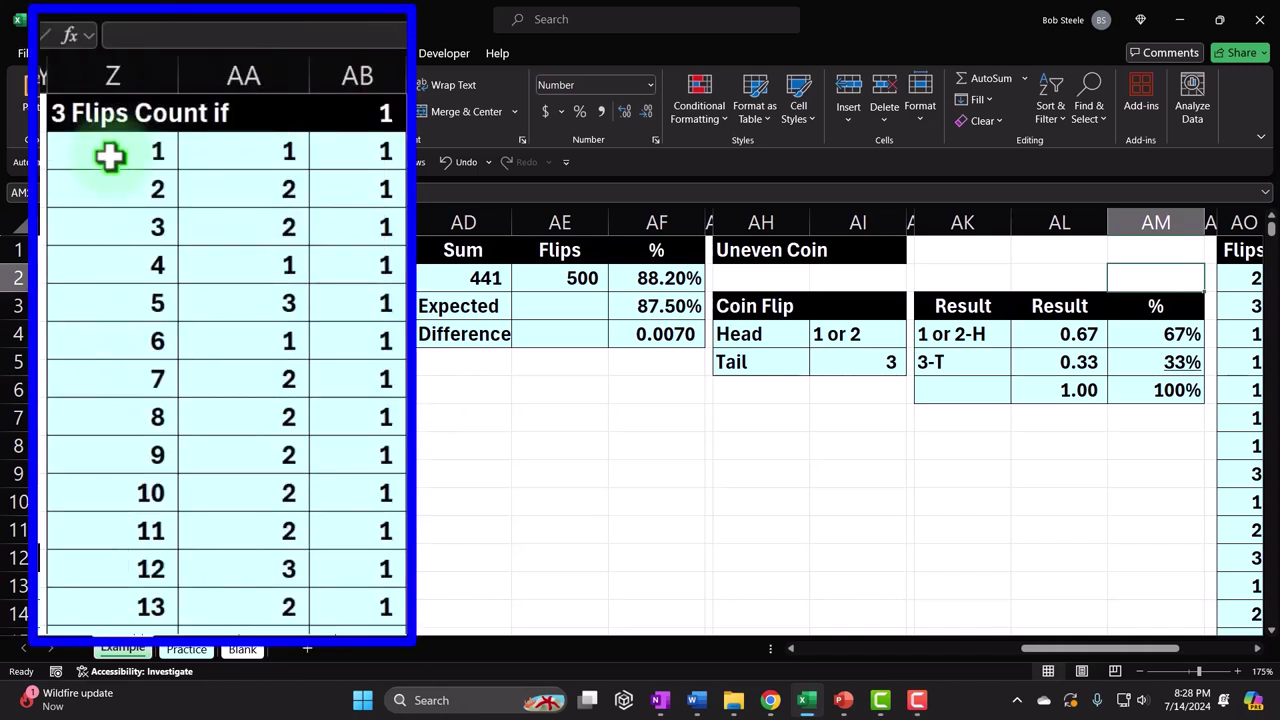
- Check the 87.50% odds formula and the Sum/Flips/% summary, then go to the Practice sheet
click(1071, 650)
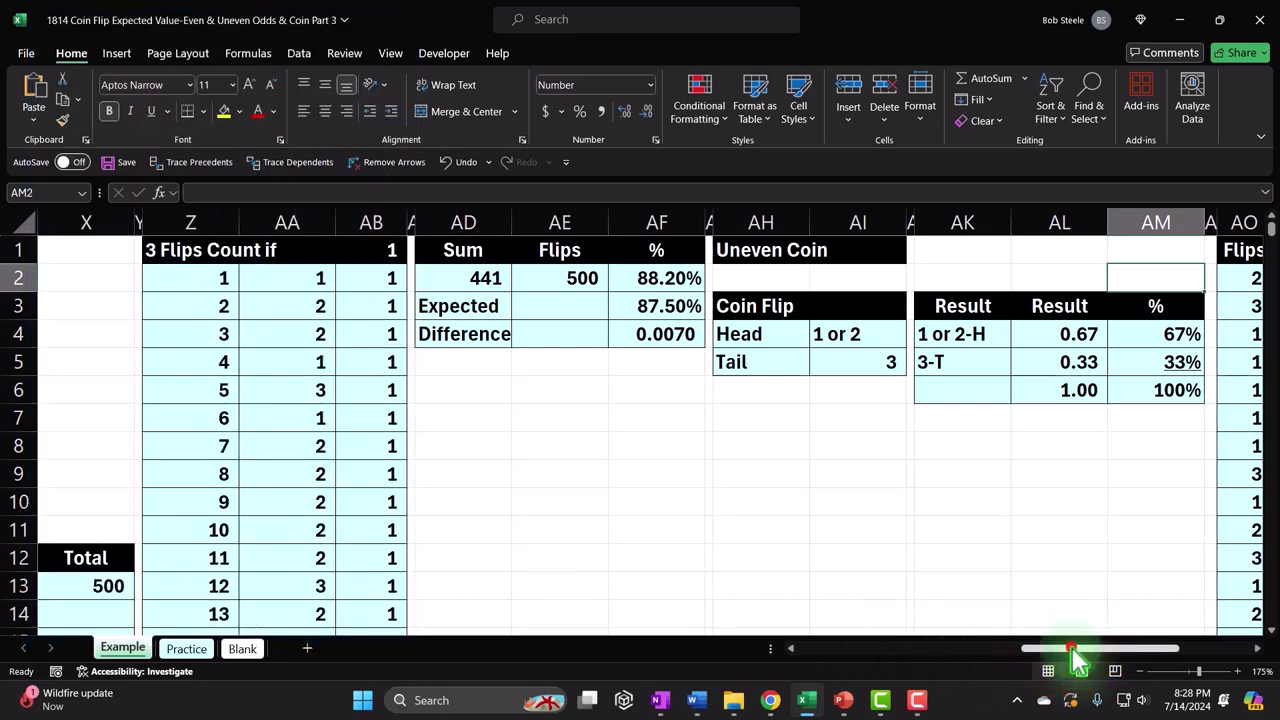
drag(1071, 650, 898, 688)
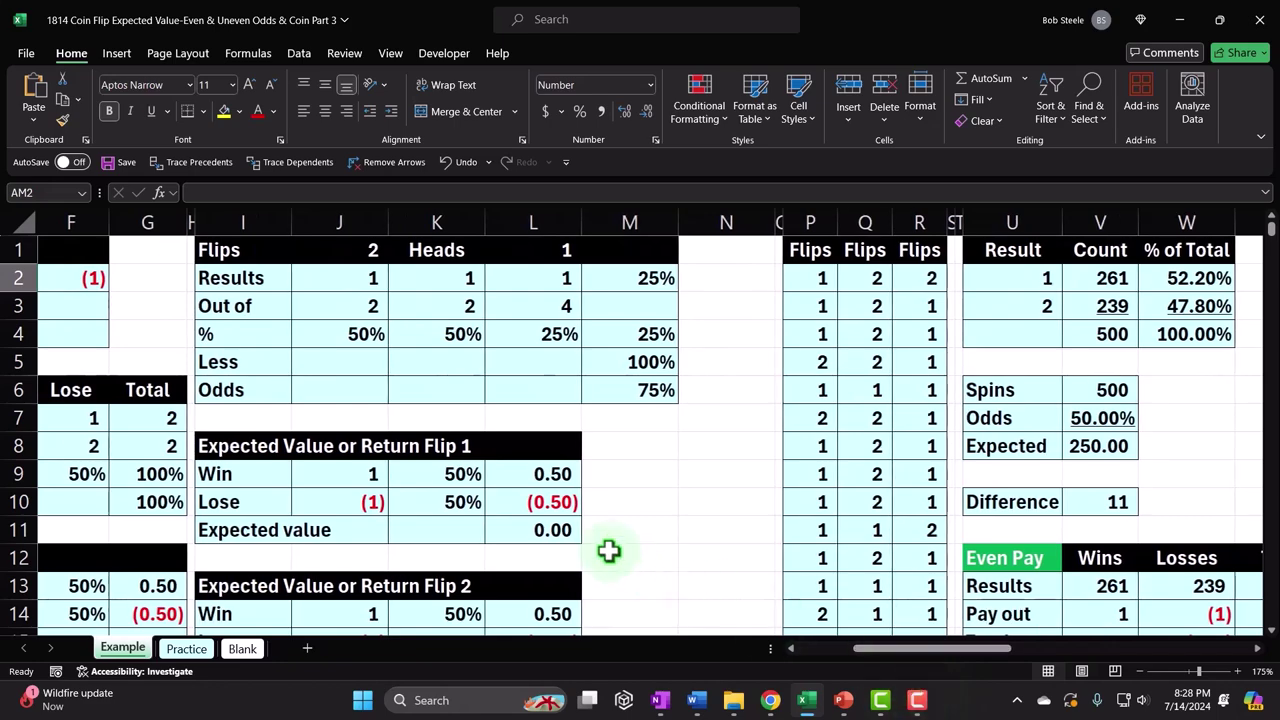
scroll(609, 551, down, 2)
scroll(609, 551, down, 2)
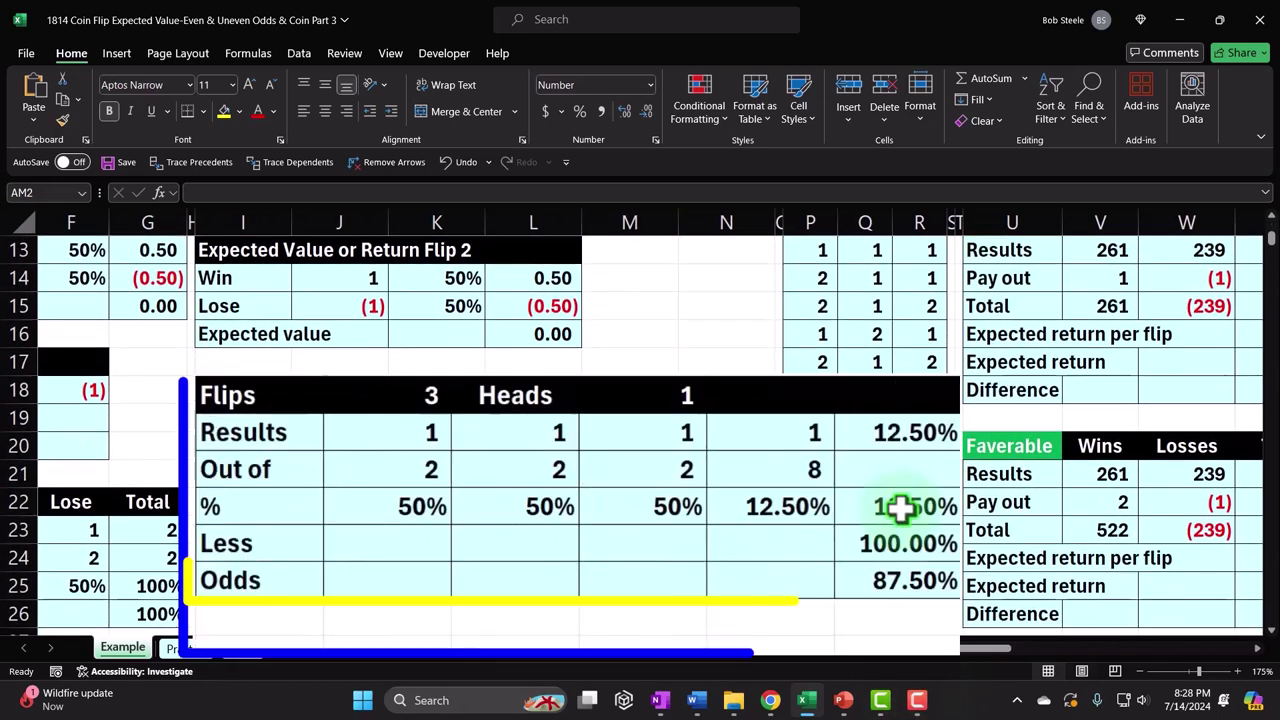
click(905, 582)
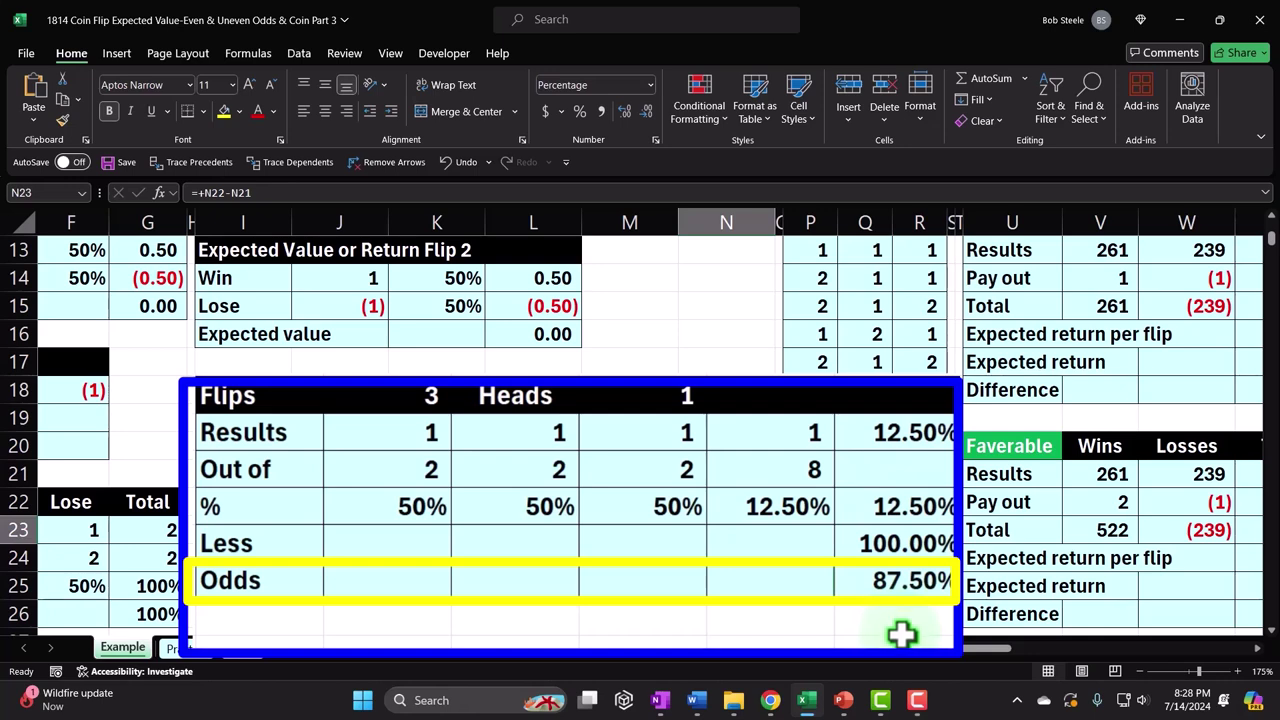
scroll(750, 571, up, 4)
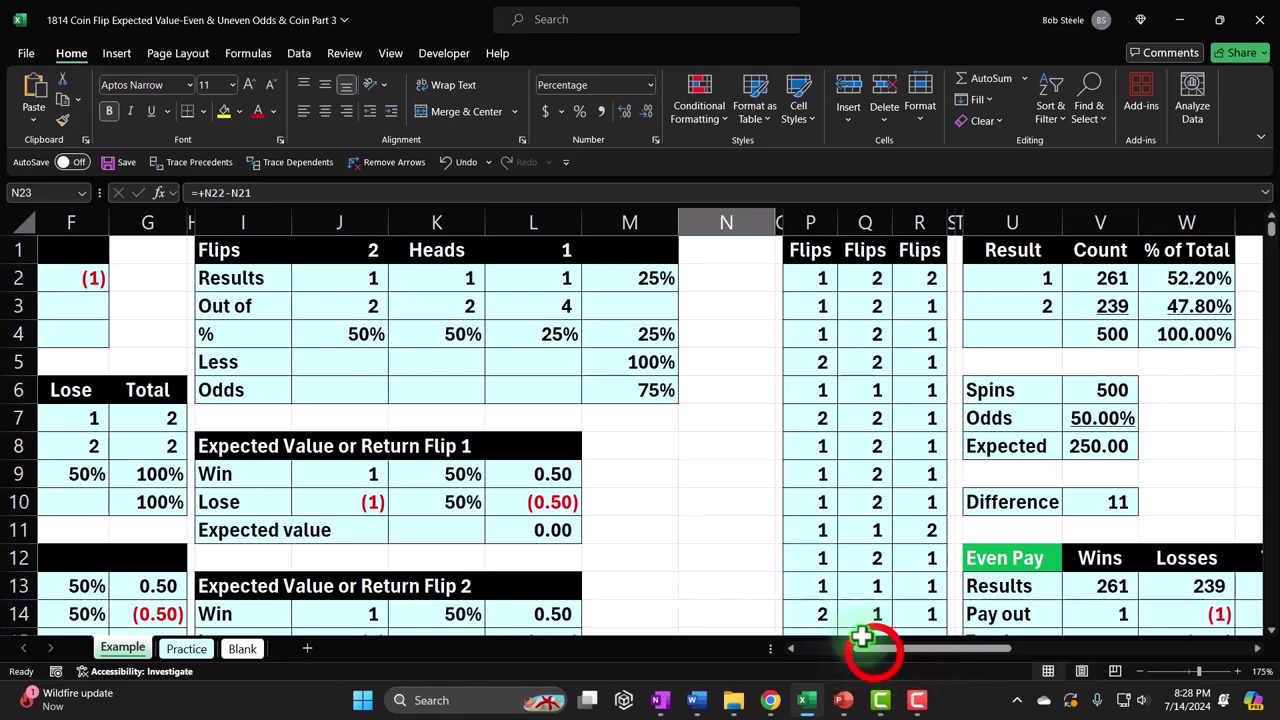
drag(862, 648, 1073, 660)
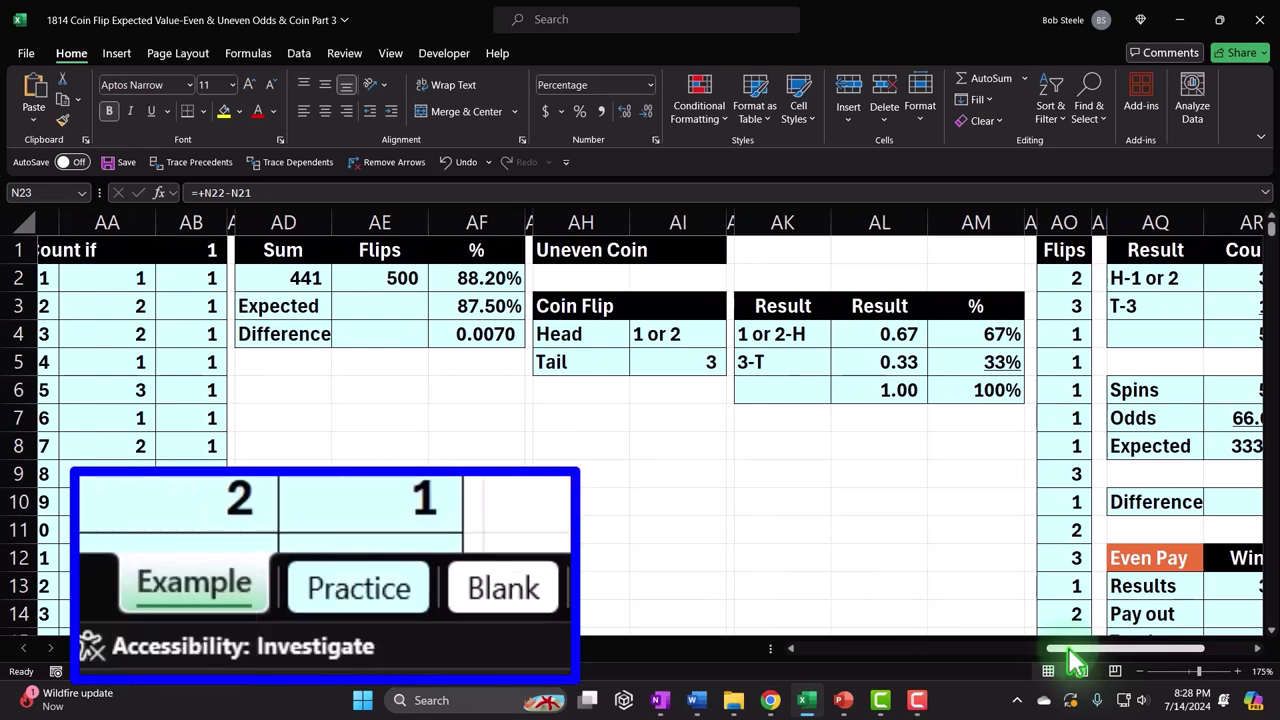
click(182, 648)
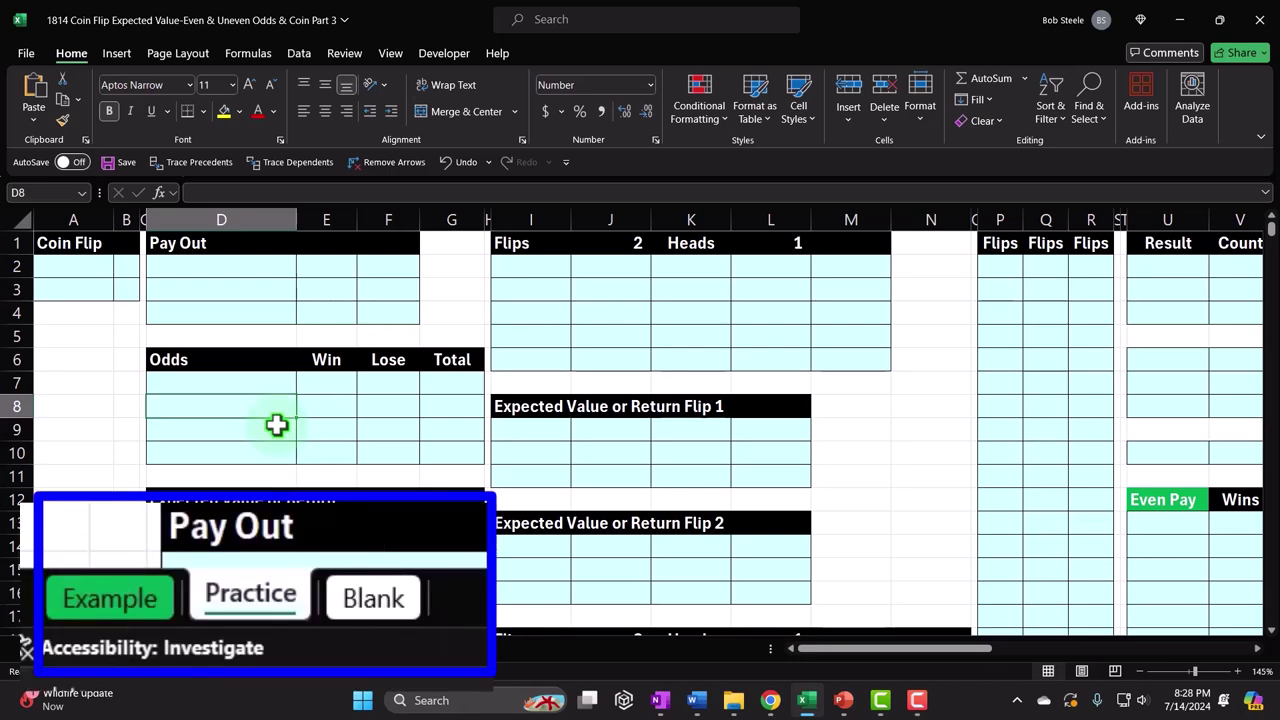
- Switch to the Blank sheet and move right along row 3 past the flips and Results tables
click(235, 648)
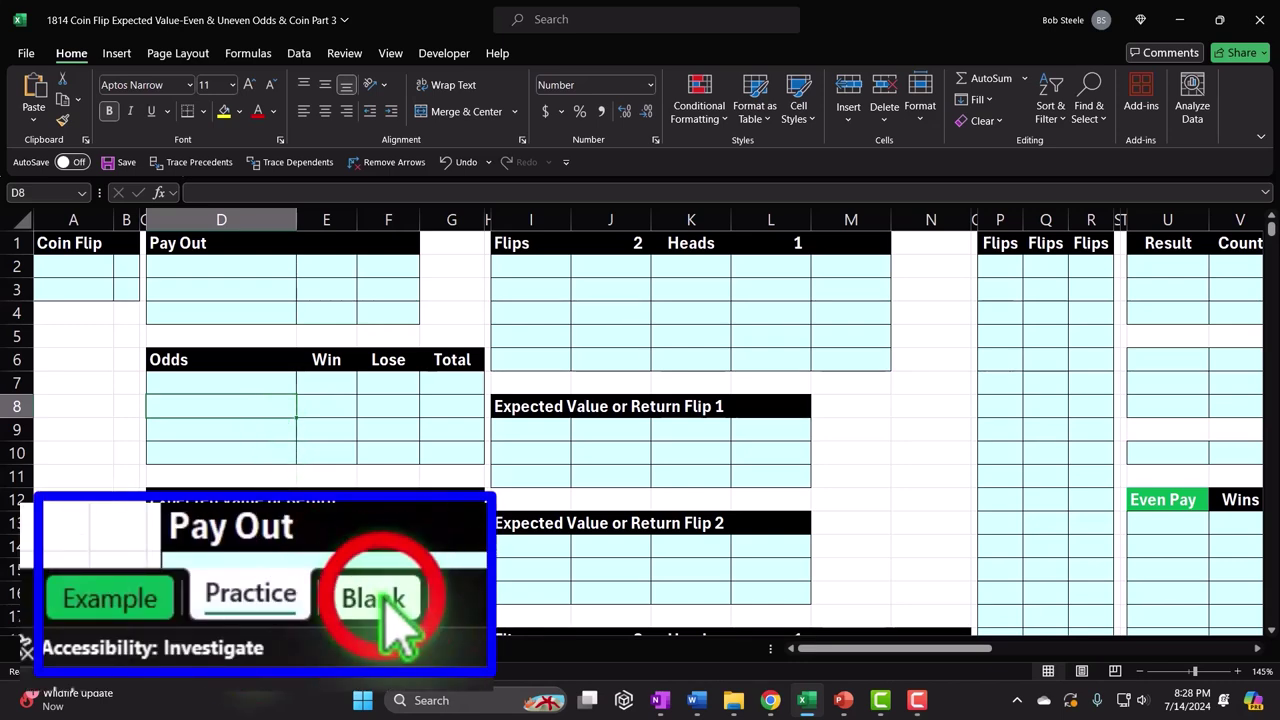
click(402, 276)
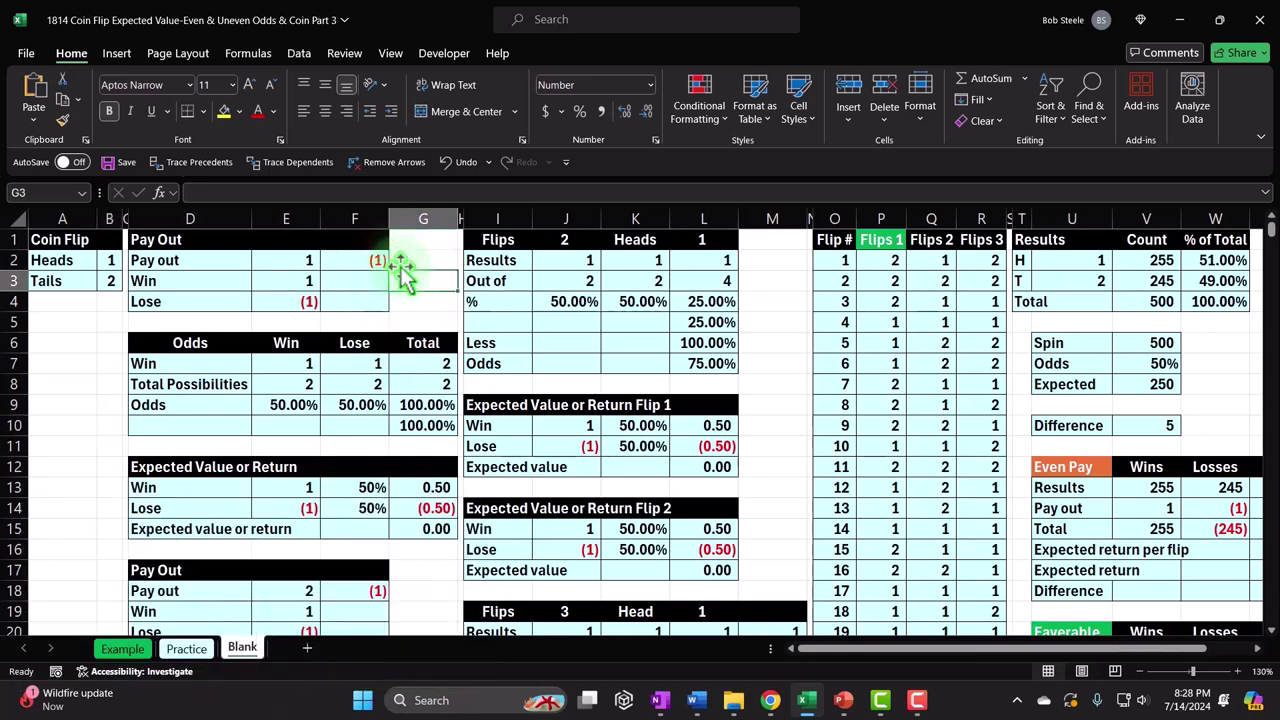
key(Right)
key(Right)
key(Right)
key(Right)
key(Right)
key(Right)
key(Right)
key(Right)
key(Right)
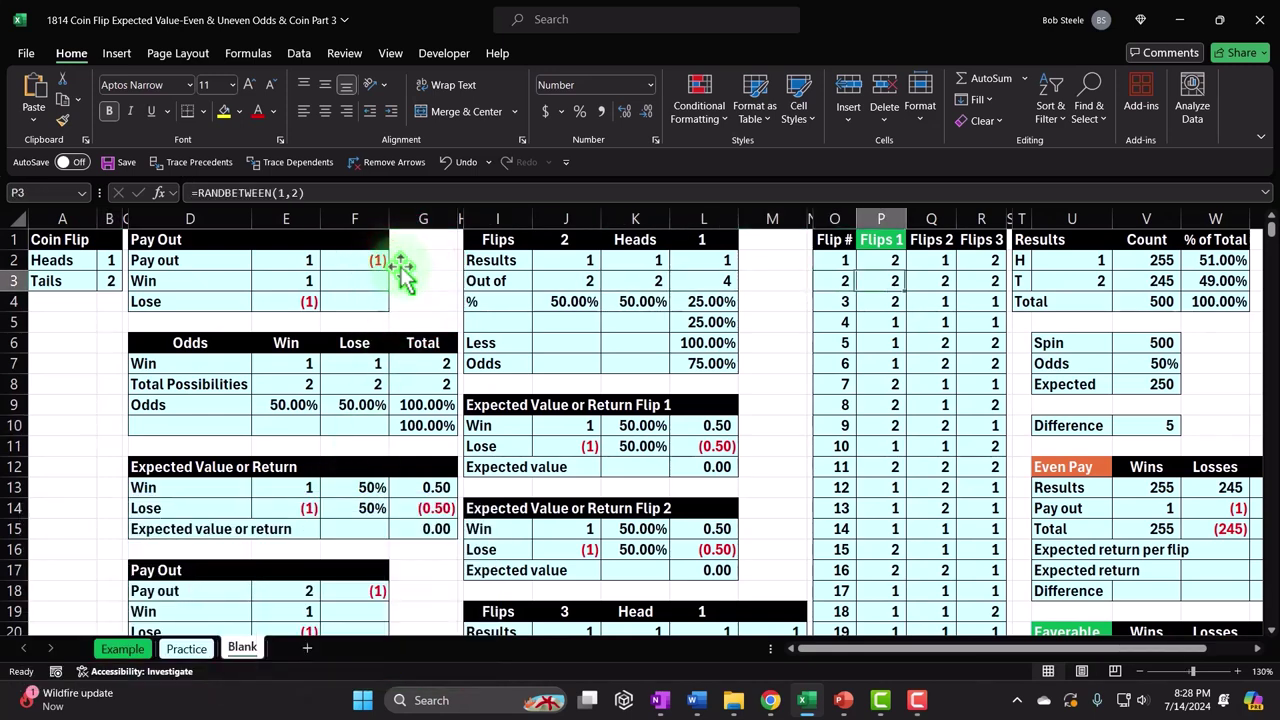
key(Right)
key(Right)
key(Right)
key(Right)
key(Right)
key(Right)
key(Right)
key(Right)
key(Right)
key(Right)
key(Right)
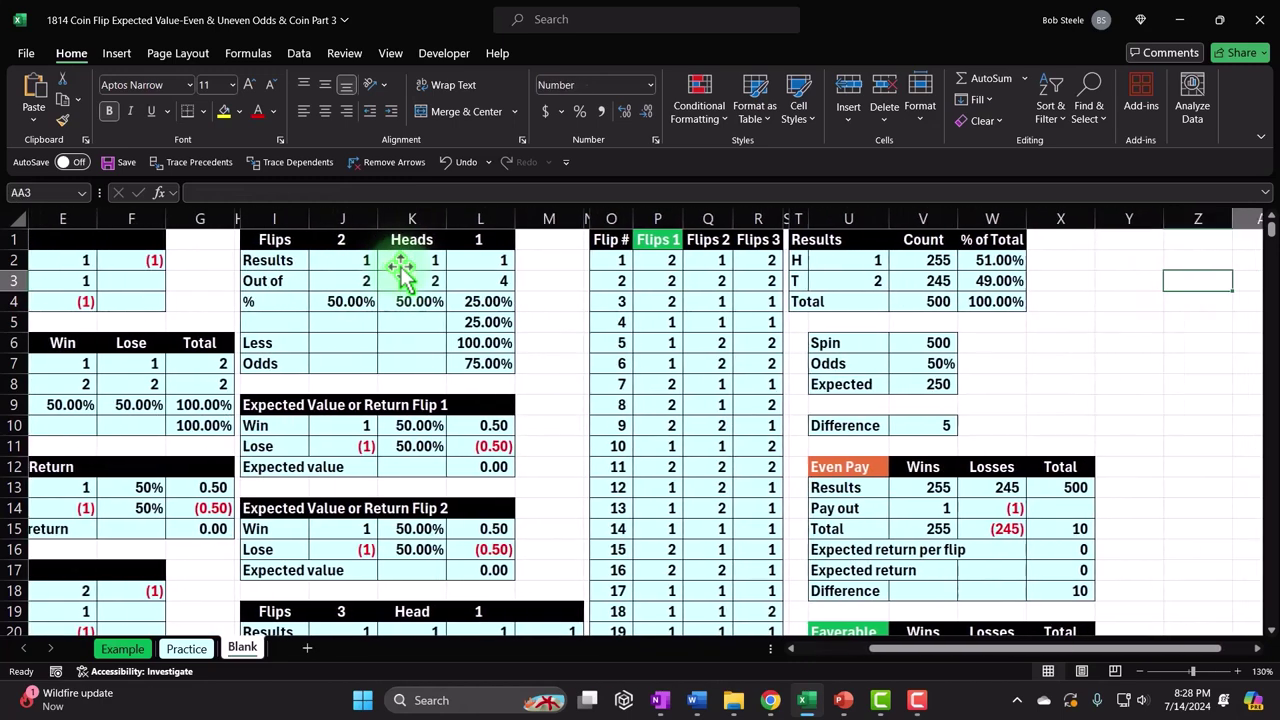
key(Right)
key(Right)
key(Right)
key(Right)
key(Right)
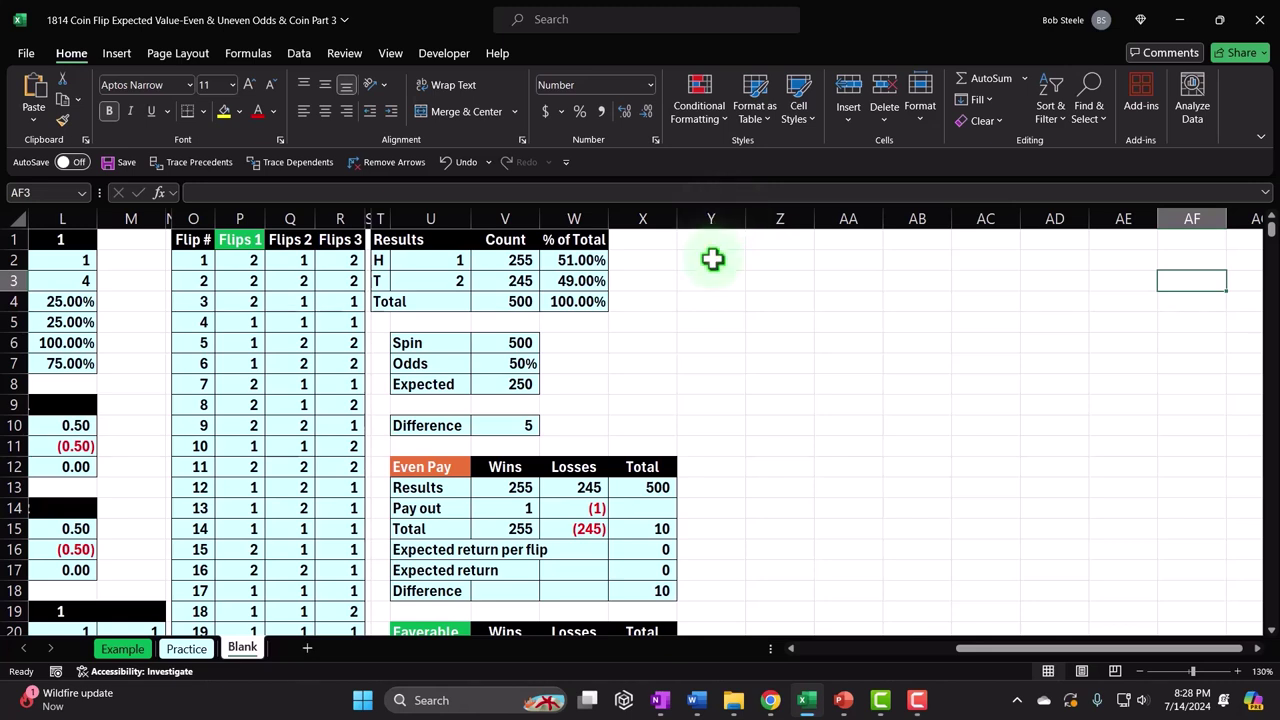
click(369, 211)
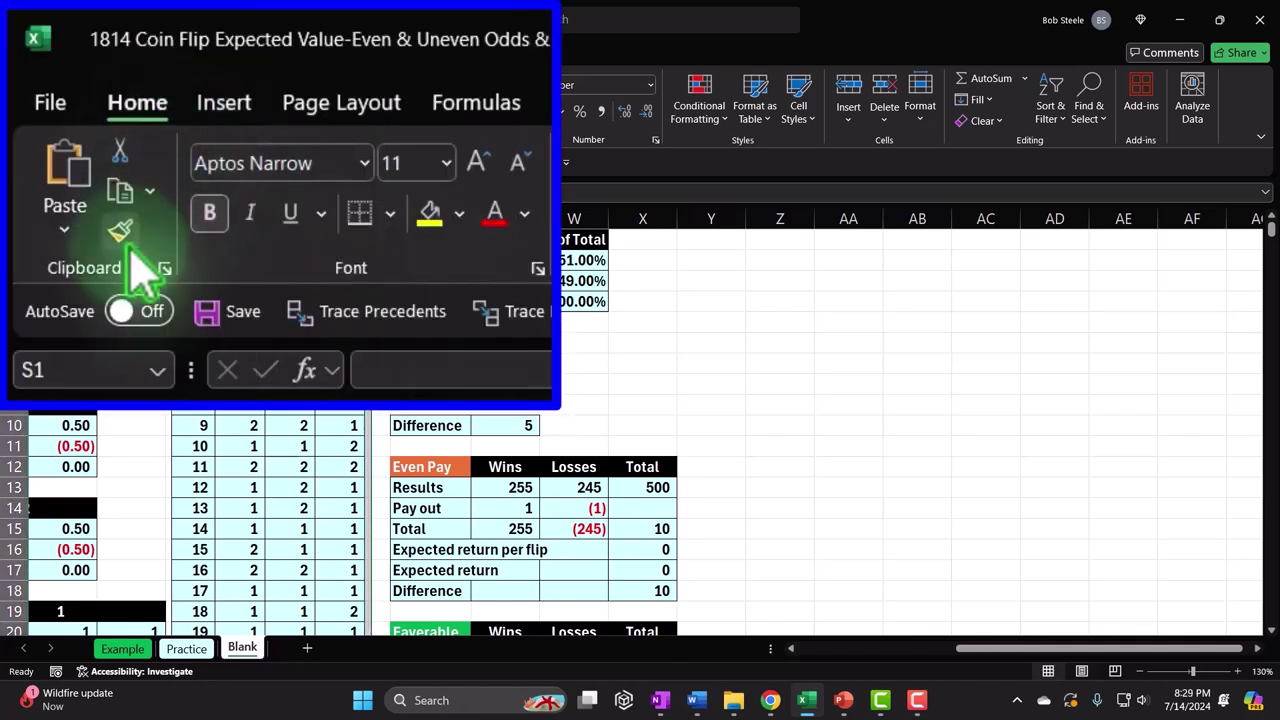
- Make column Y a narrow spacer like column S and head column Z '# Times'
click(62, 119)
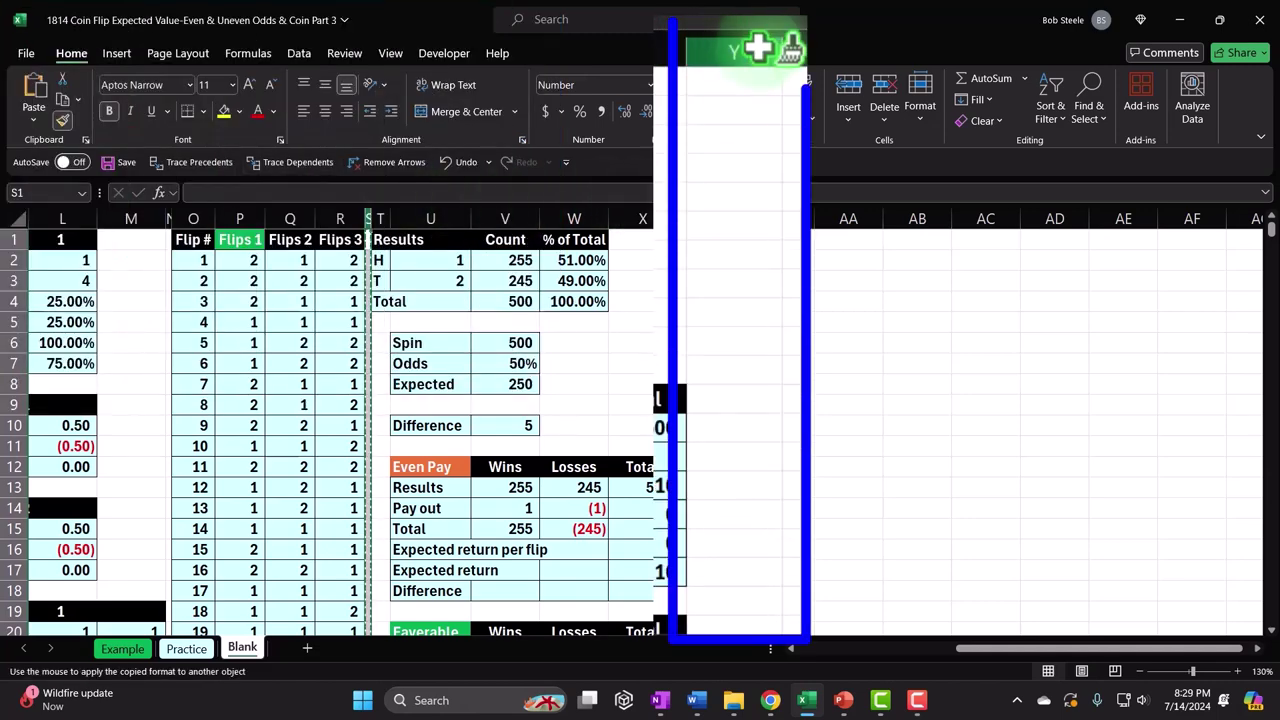
click(760, 50)
click(765, 88)
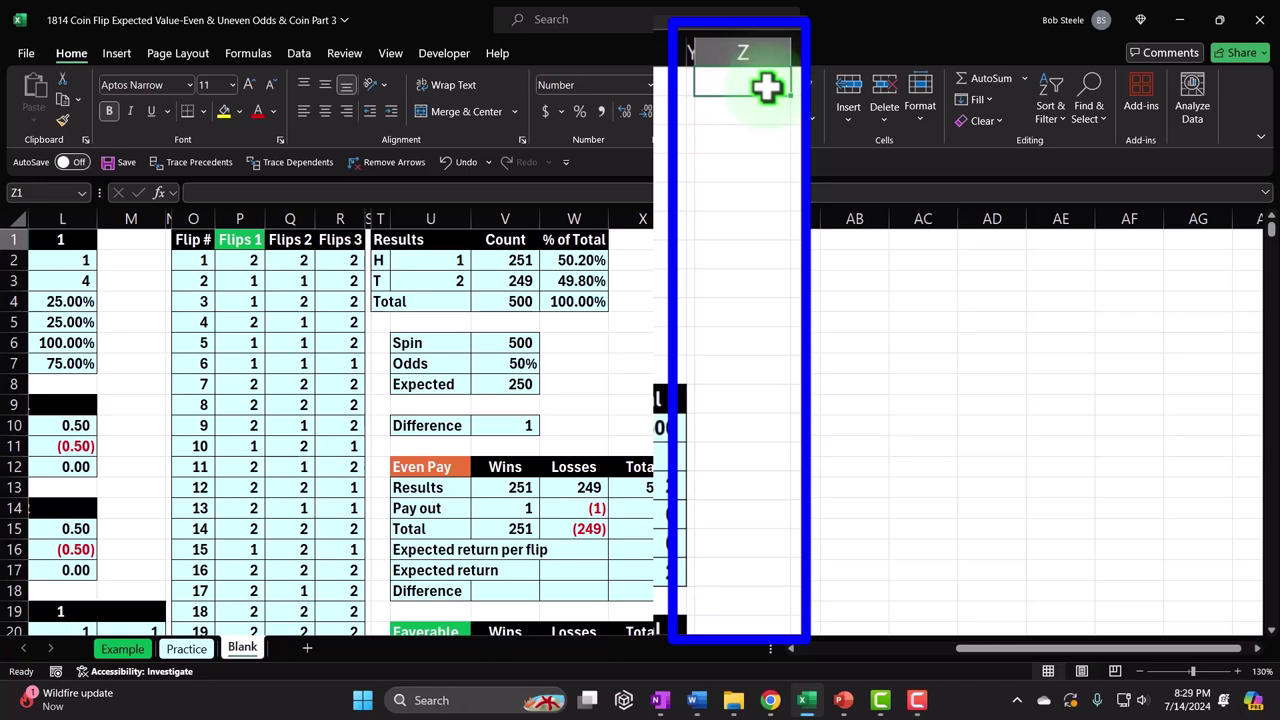
text(Count)
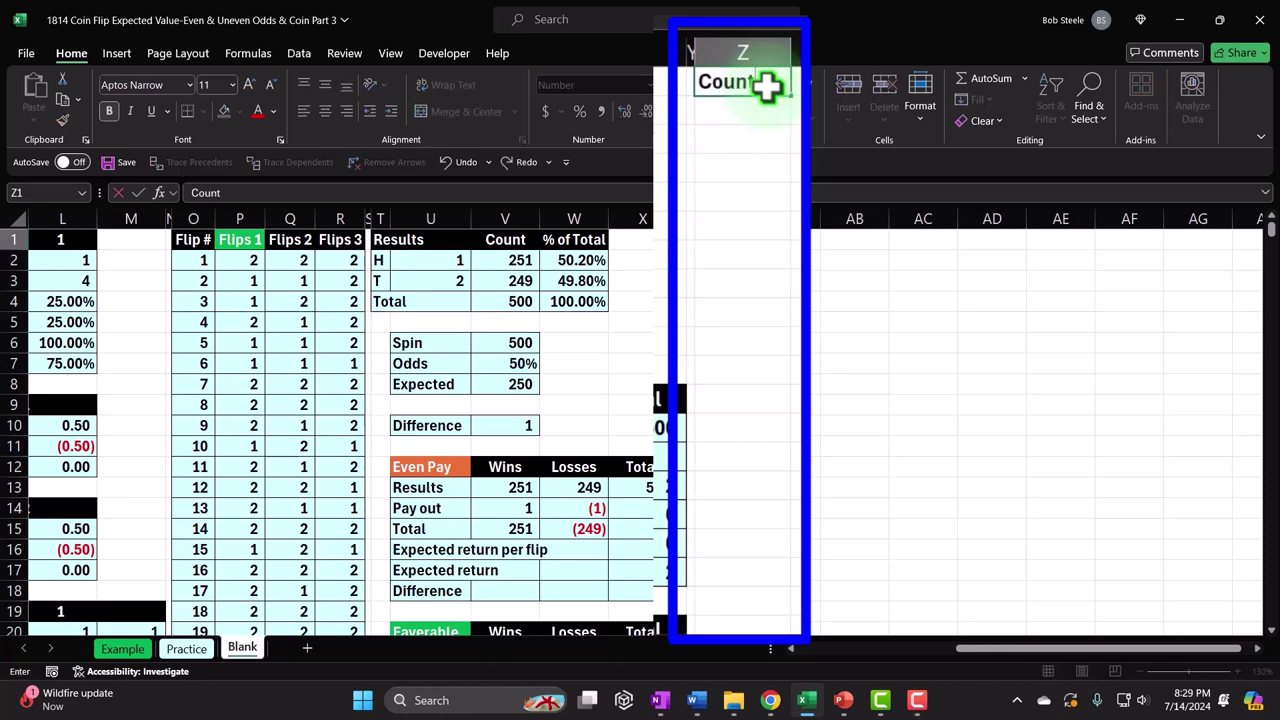
key(Return)
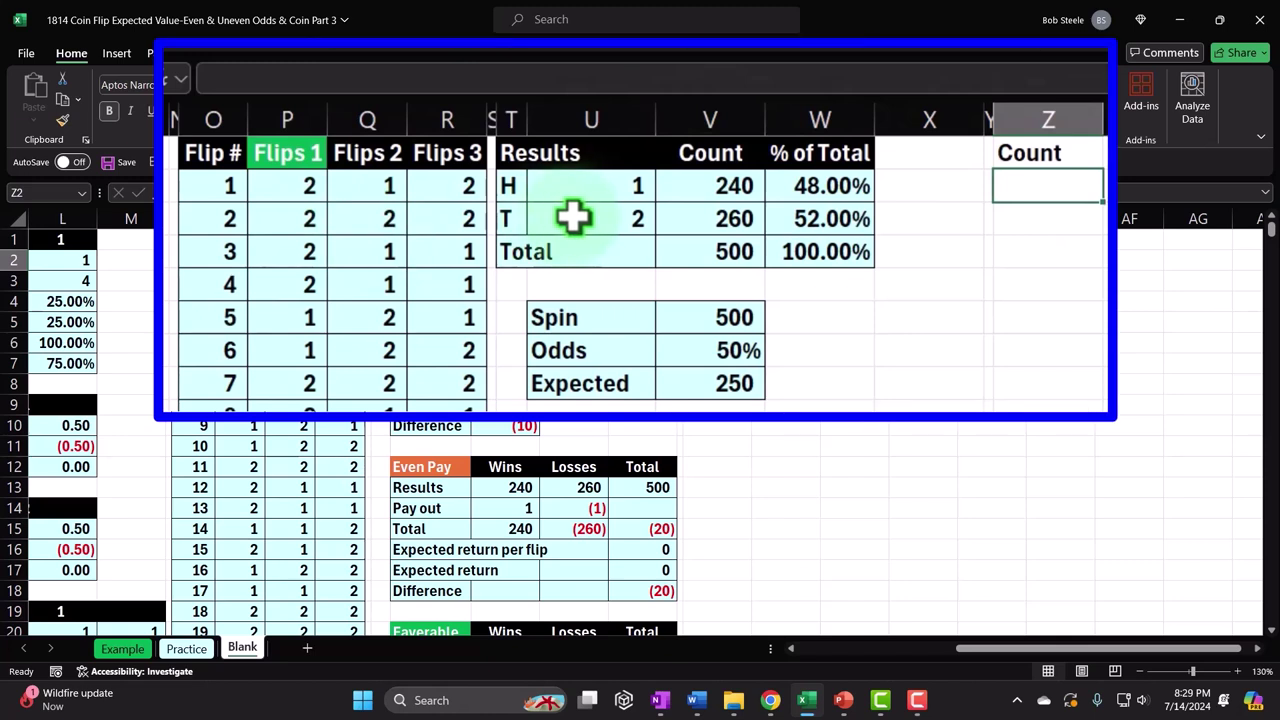
key(Up)
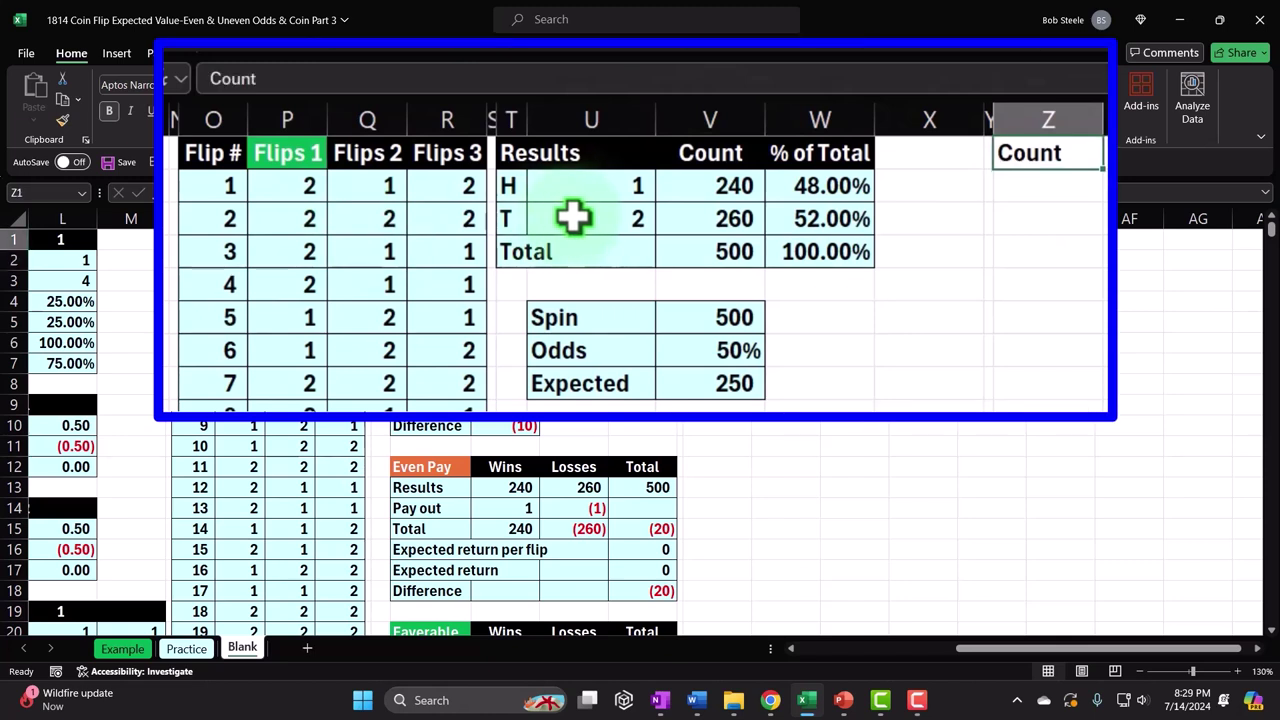
text(# Times)
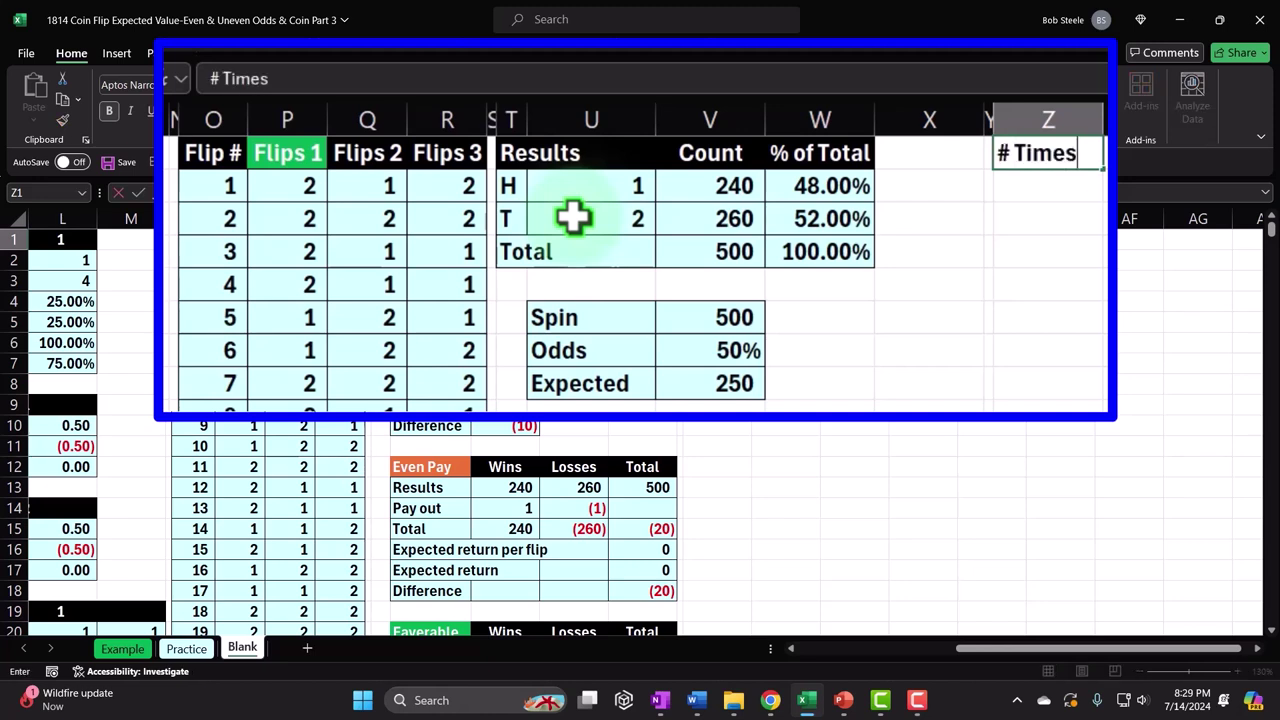
key(Return)
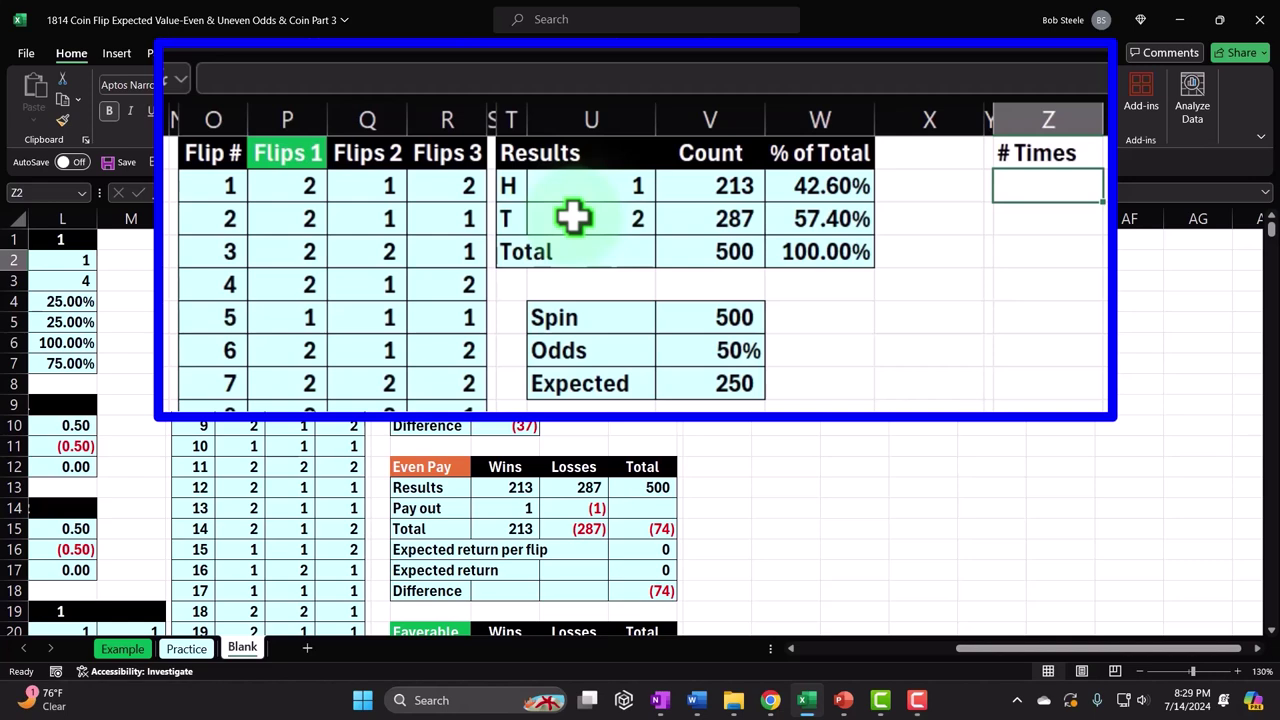
- Number column Z from 1 to 500 by filling the 1, 2 series down
text(1)
key(Return)
text(2)
key(Return)
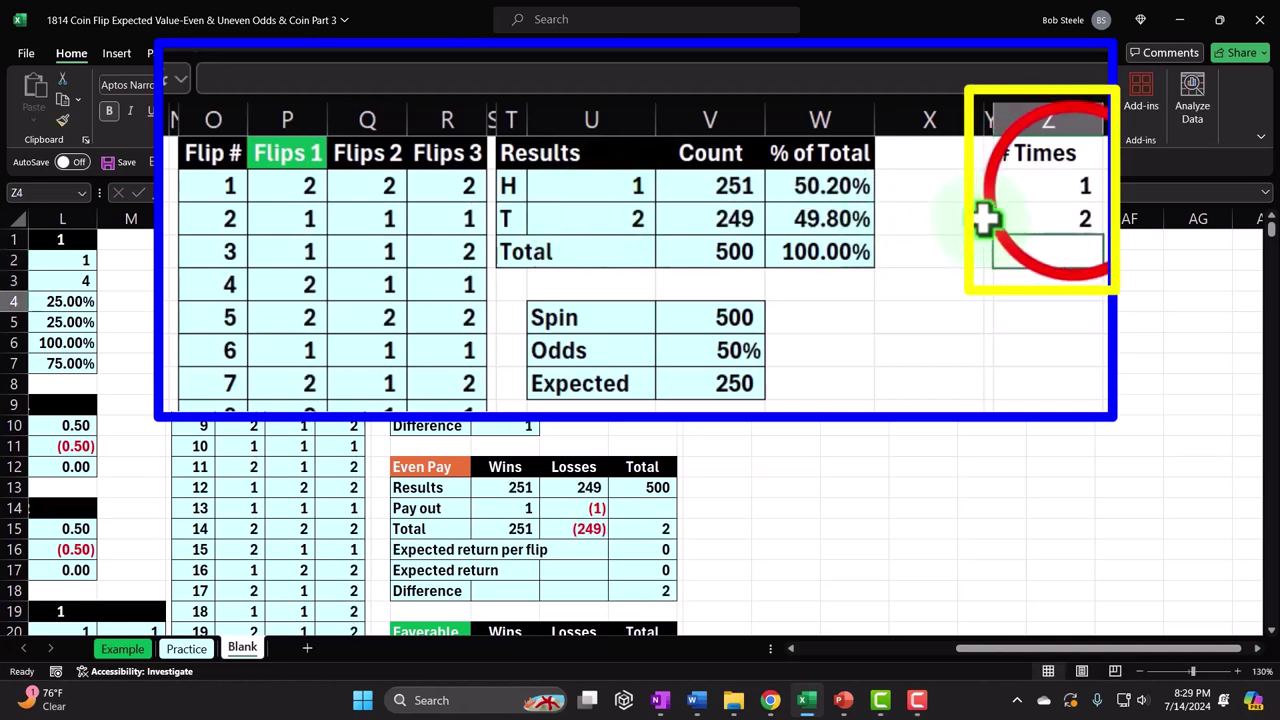
mouse_move(1073, 192)
mouse_down()
mouse_move(750, 292)
mouse_move(757, 697)
mouse_move(737, 551)
mouse_up()
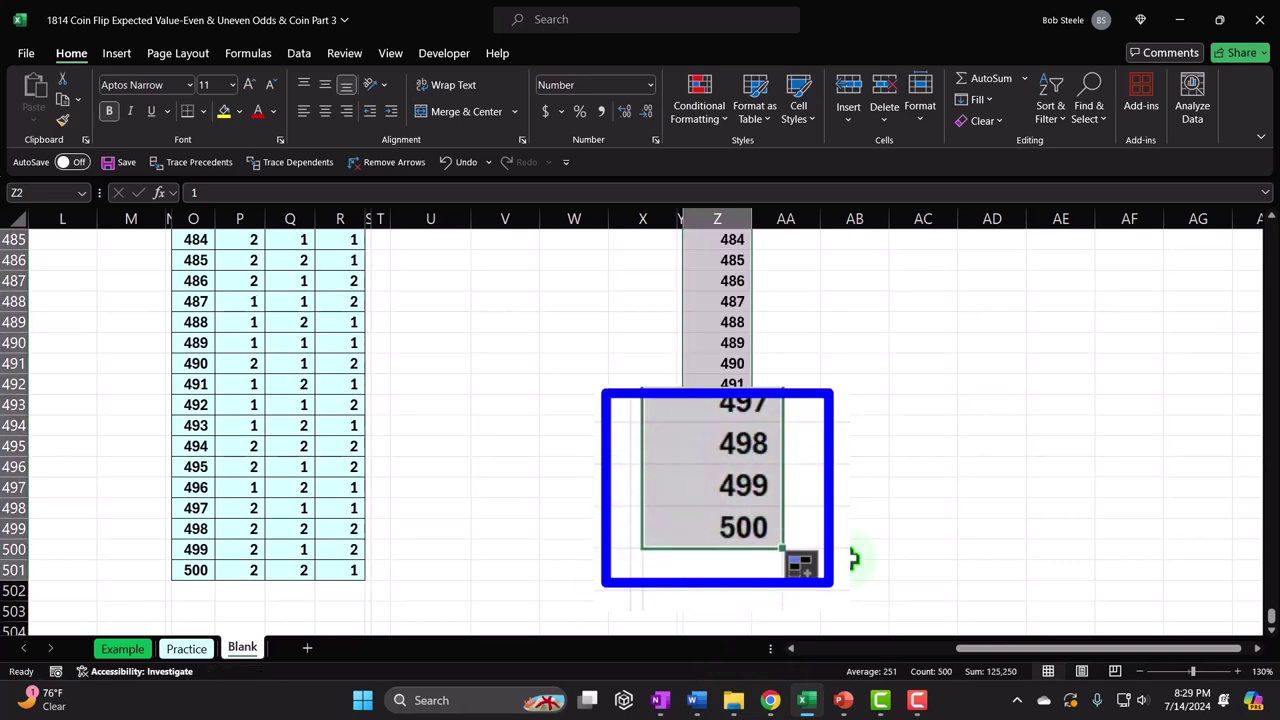
key(ctrl+Up)
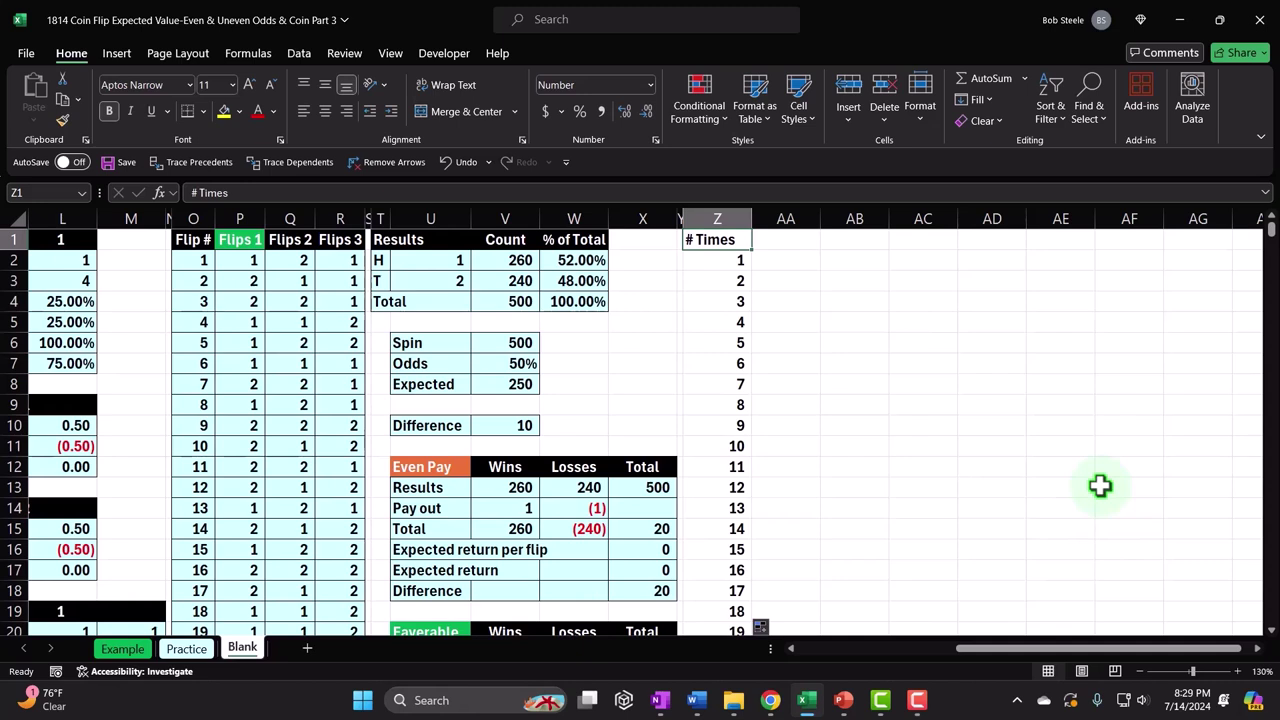
key(Right)
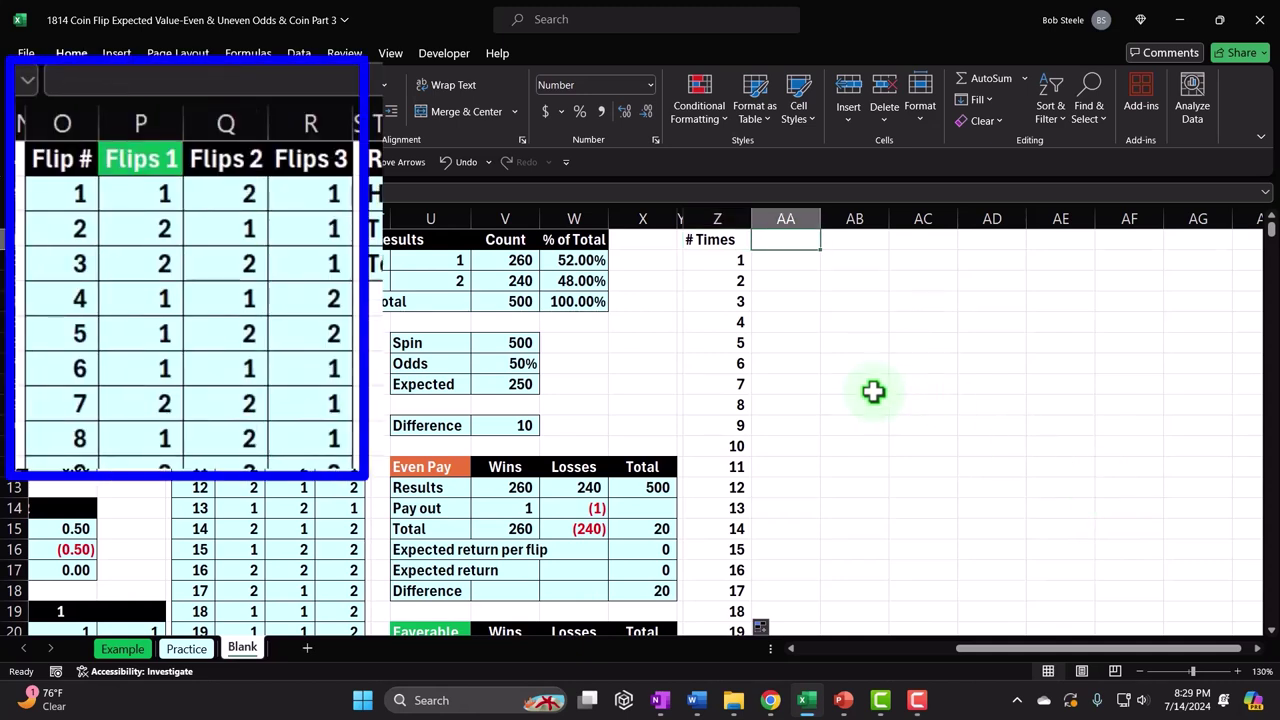
click(166, 195)
drag(188, 197, 289, 193)
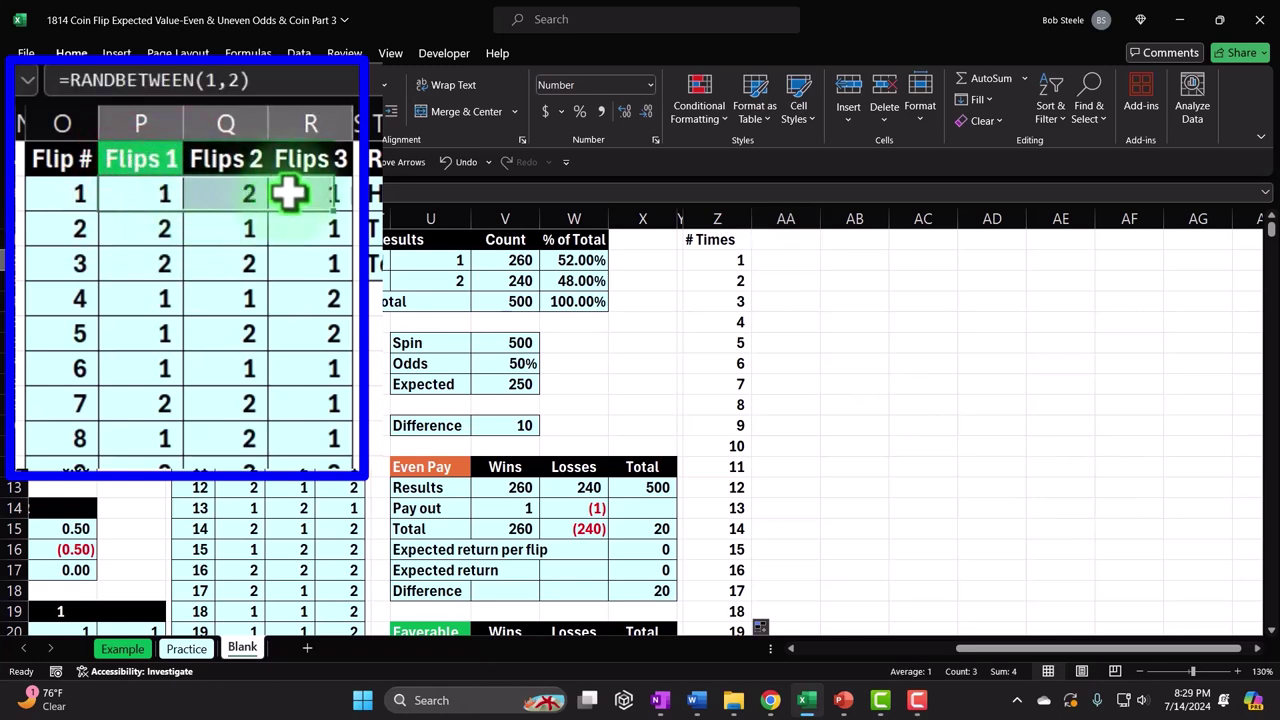
click(168, 194)
double_click(166, 195)
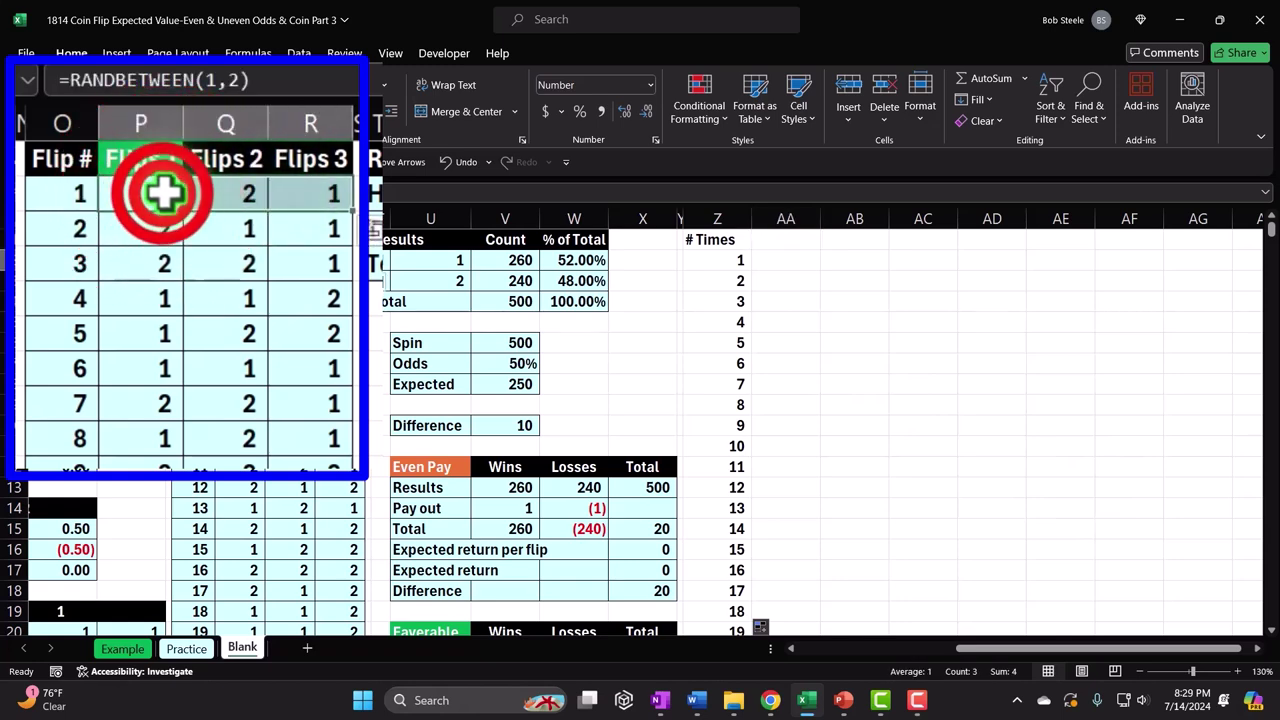
key(Return)
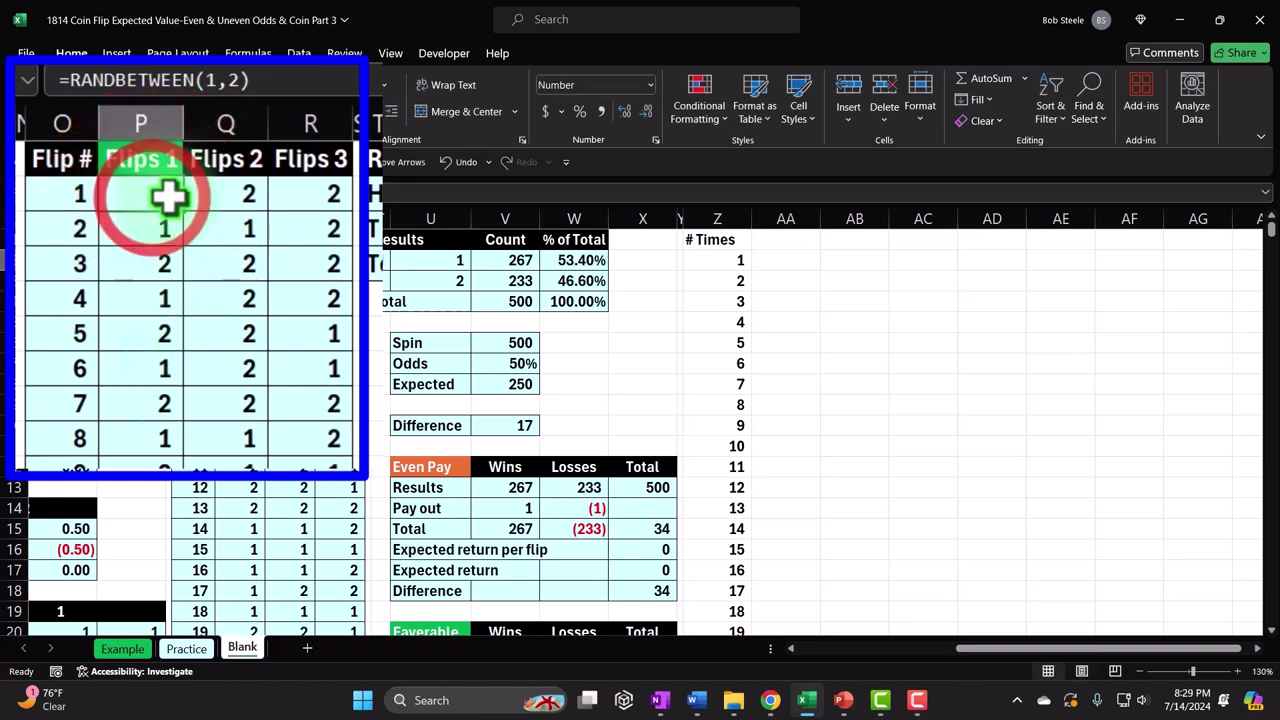
drag(170, 194, 318, 188)
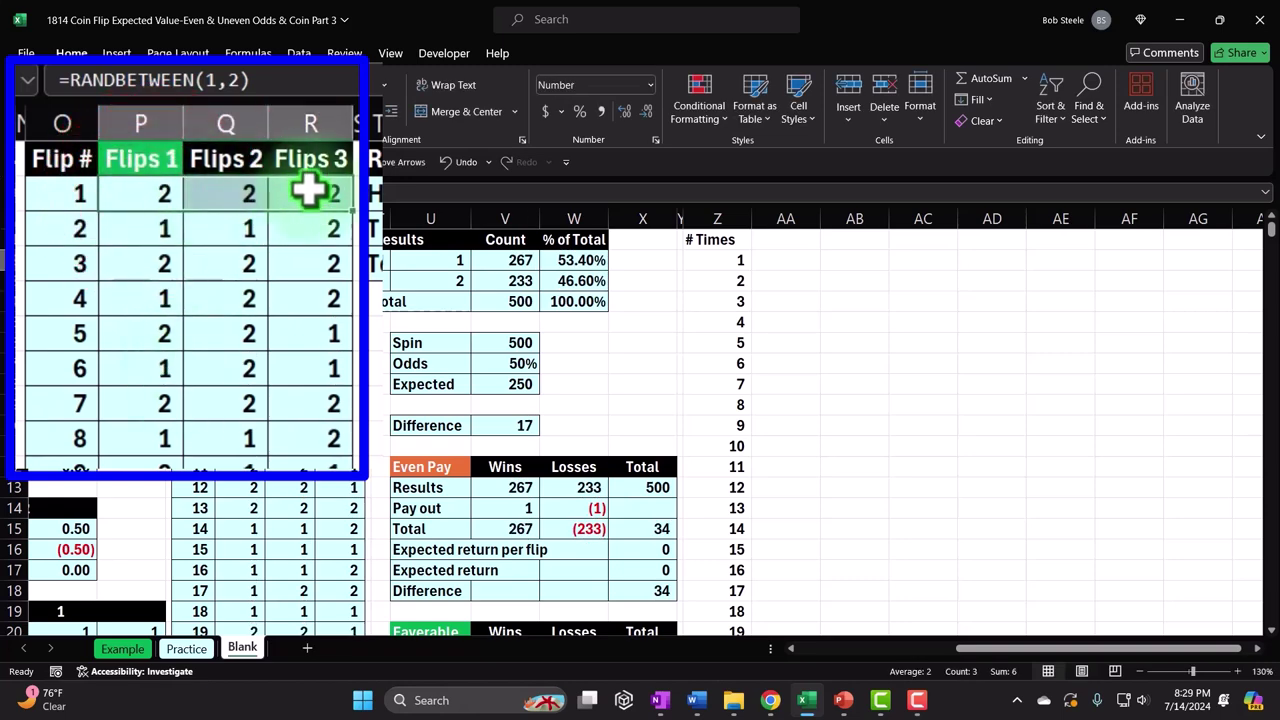
drag(165, 194, 318, 188)
double_click(150, 194)
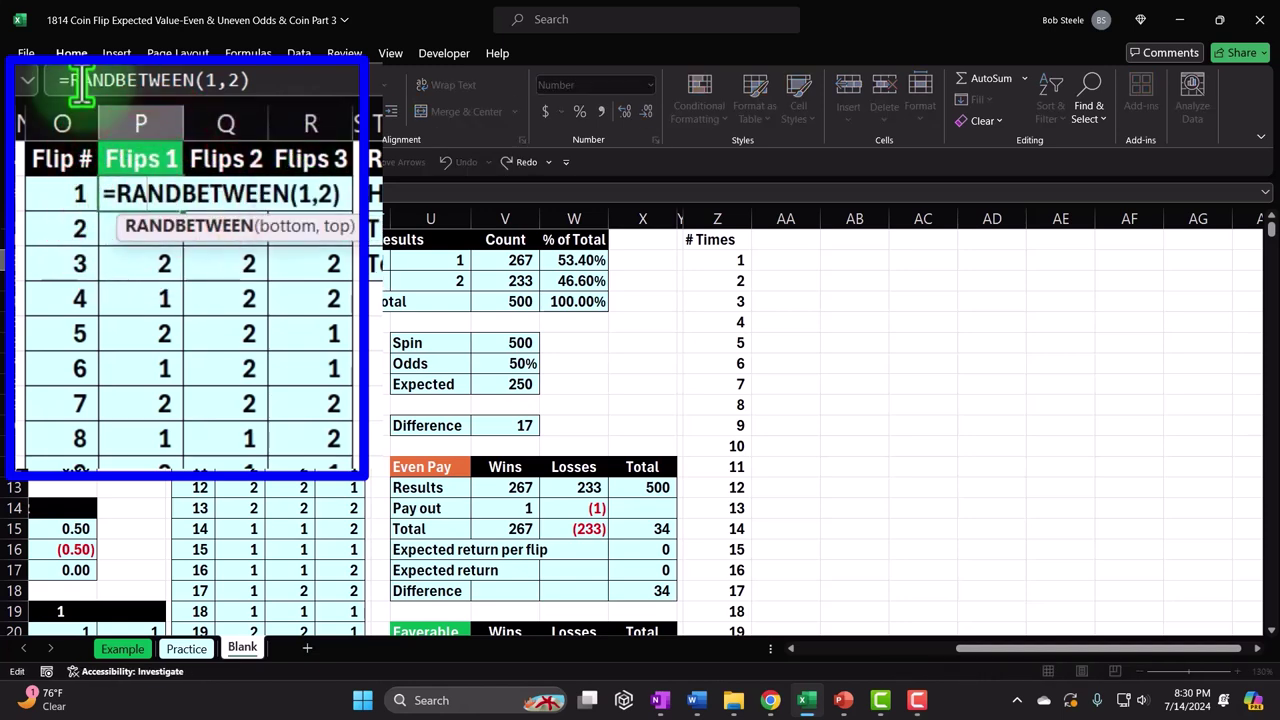
key(Return)
drag(160, 194, 316, 192)
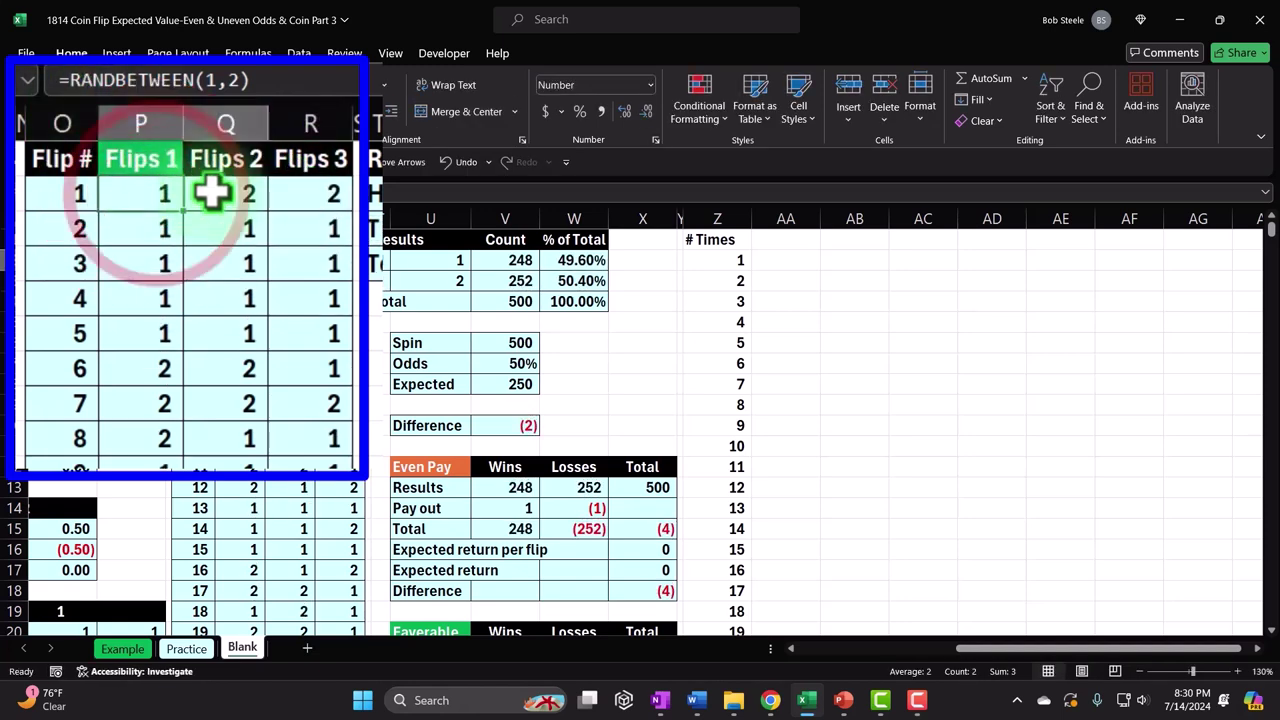
drag(160, 191, 272, 194)
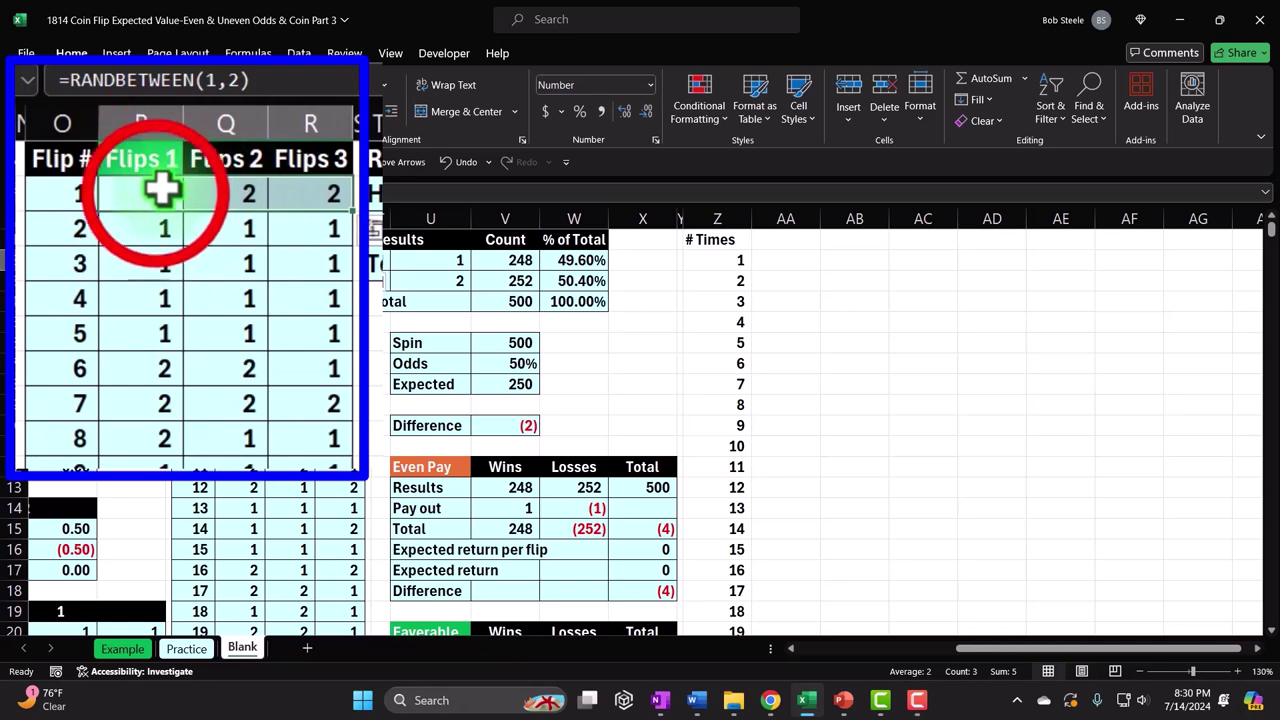
drag(157, 226, 298, 232)
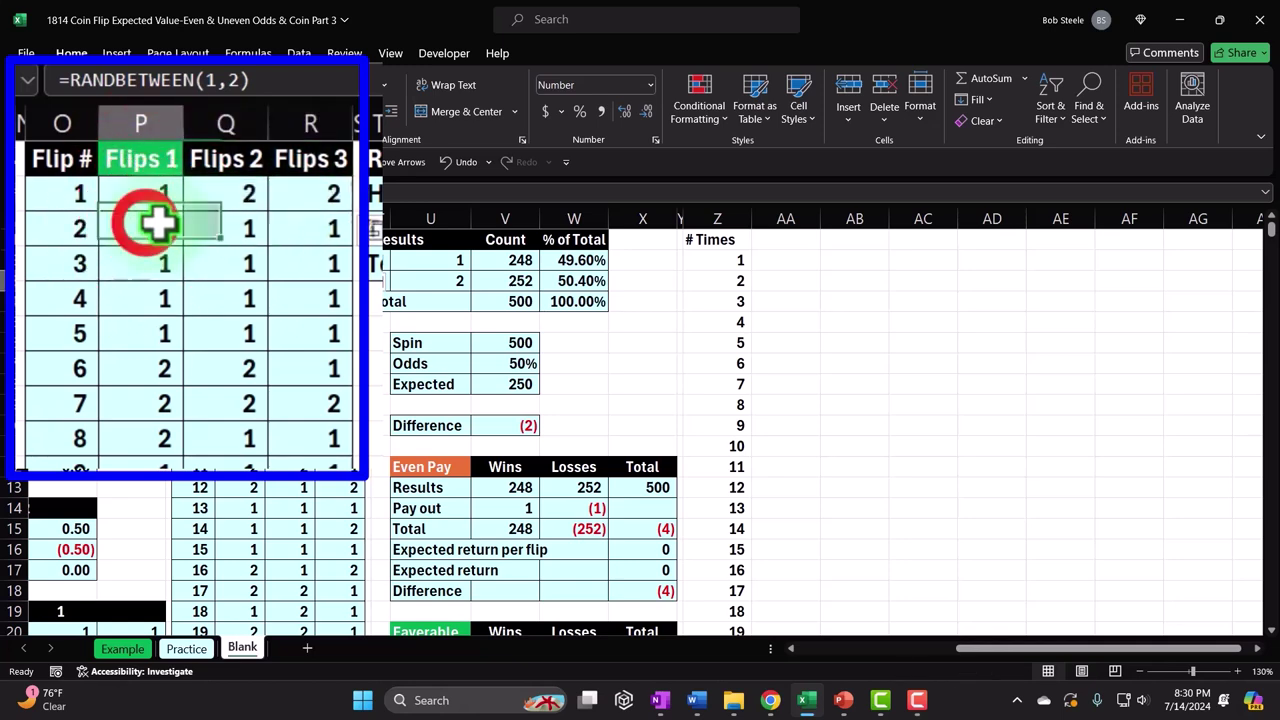
drag(155, 263, 280, 260)
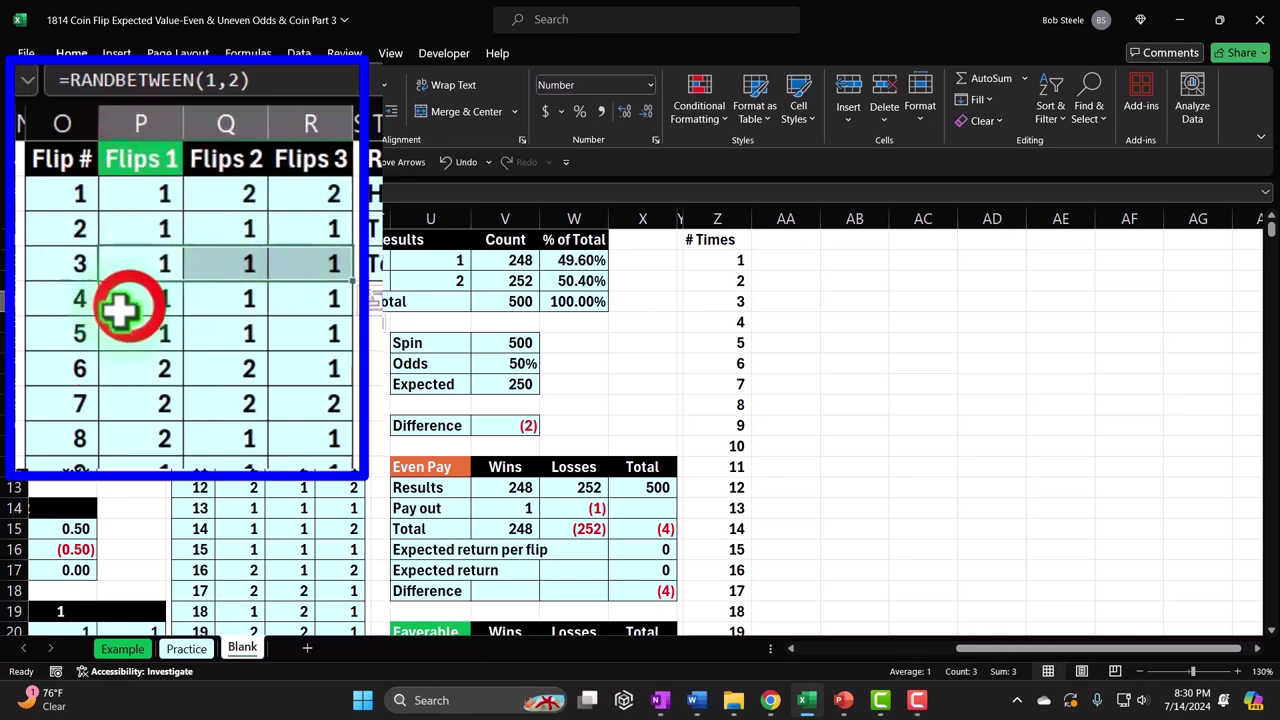
drag(122, 304, 276, 307)
mouse_move(177, 331)
mouse_down()
mouse_move(280, 331)
mouse_move(325, 363)
mouse_up()
- Head column AA with '3 Flips'
click(845, 321)
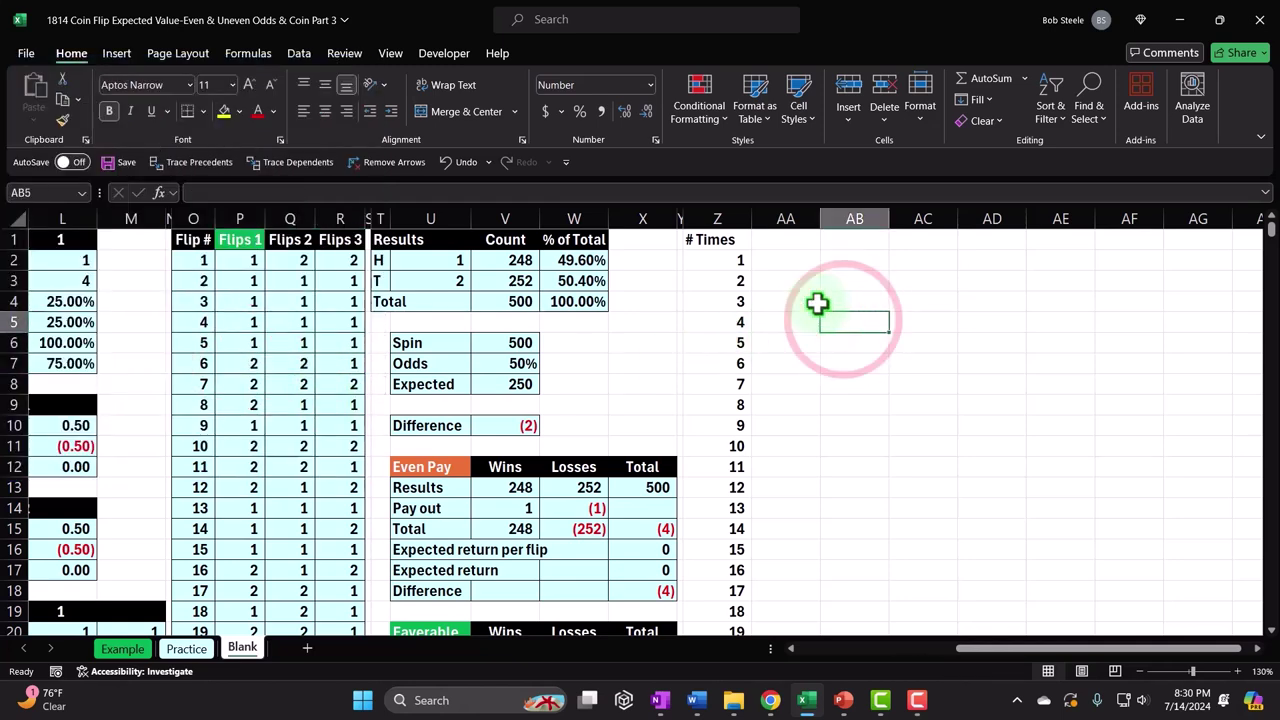
click(782, 237)
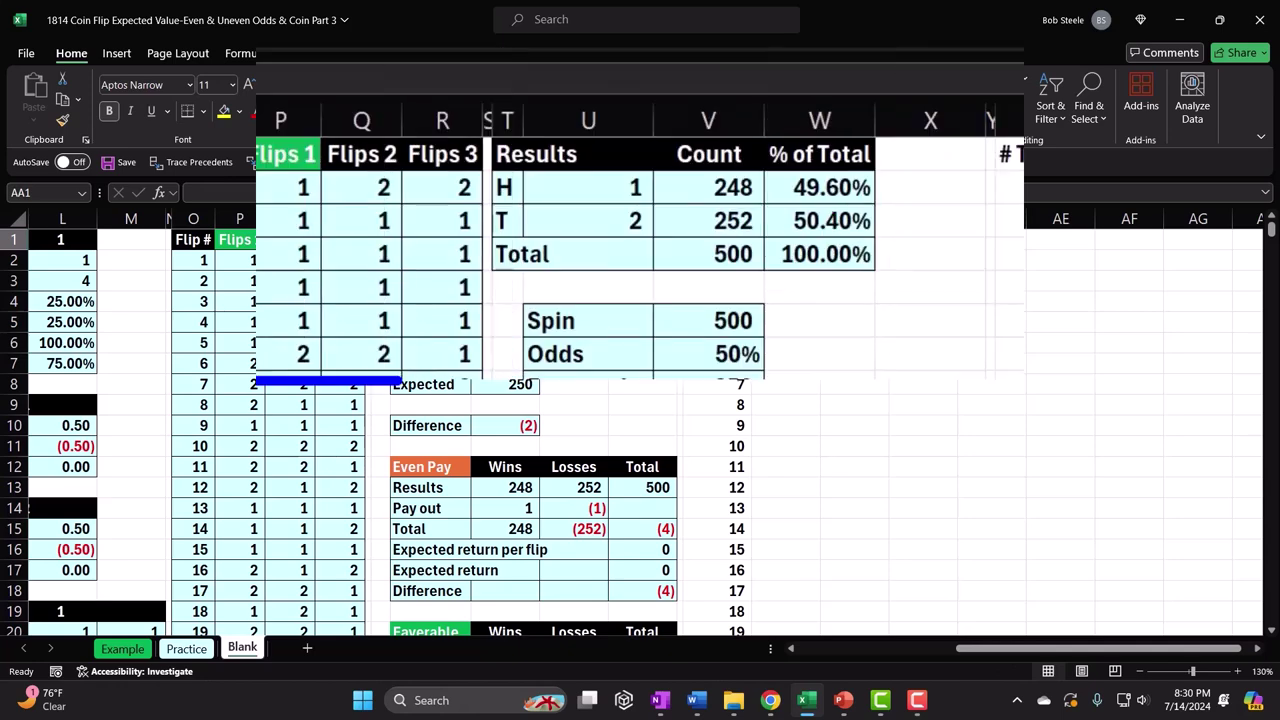
text(3)
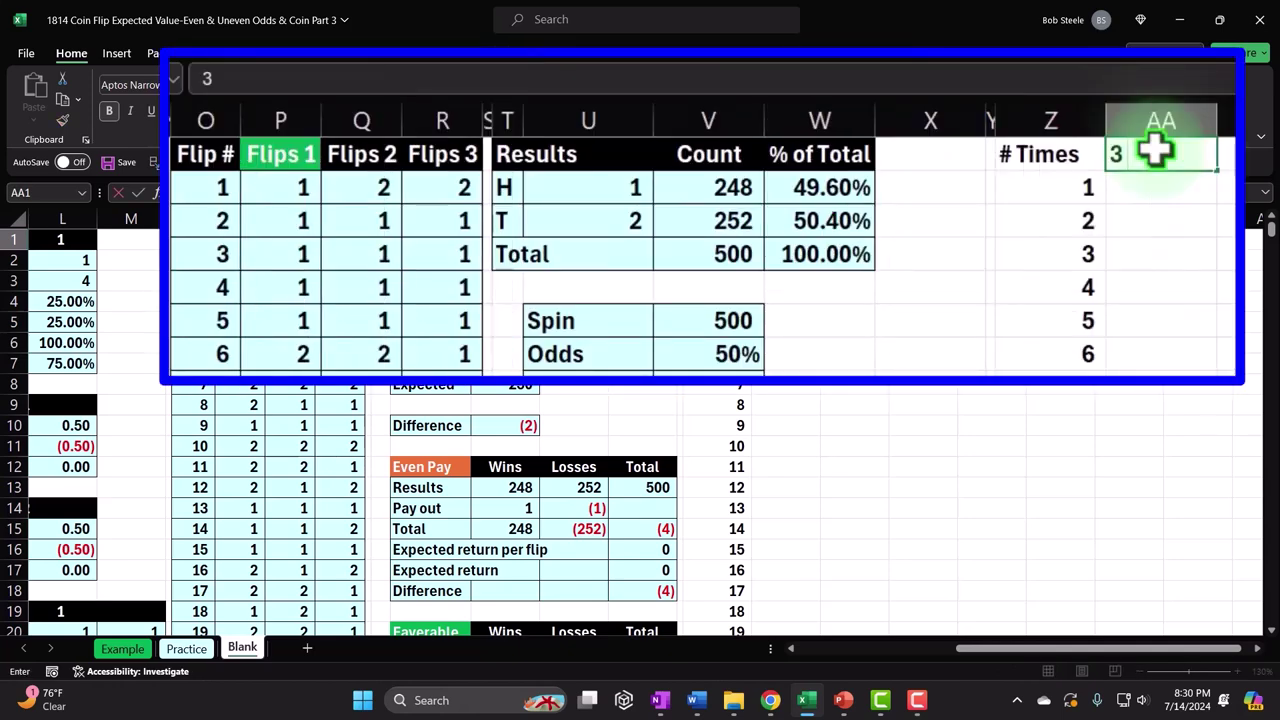
text( Flips)
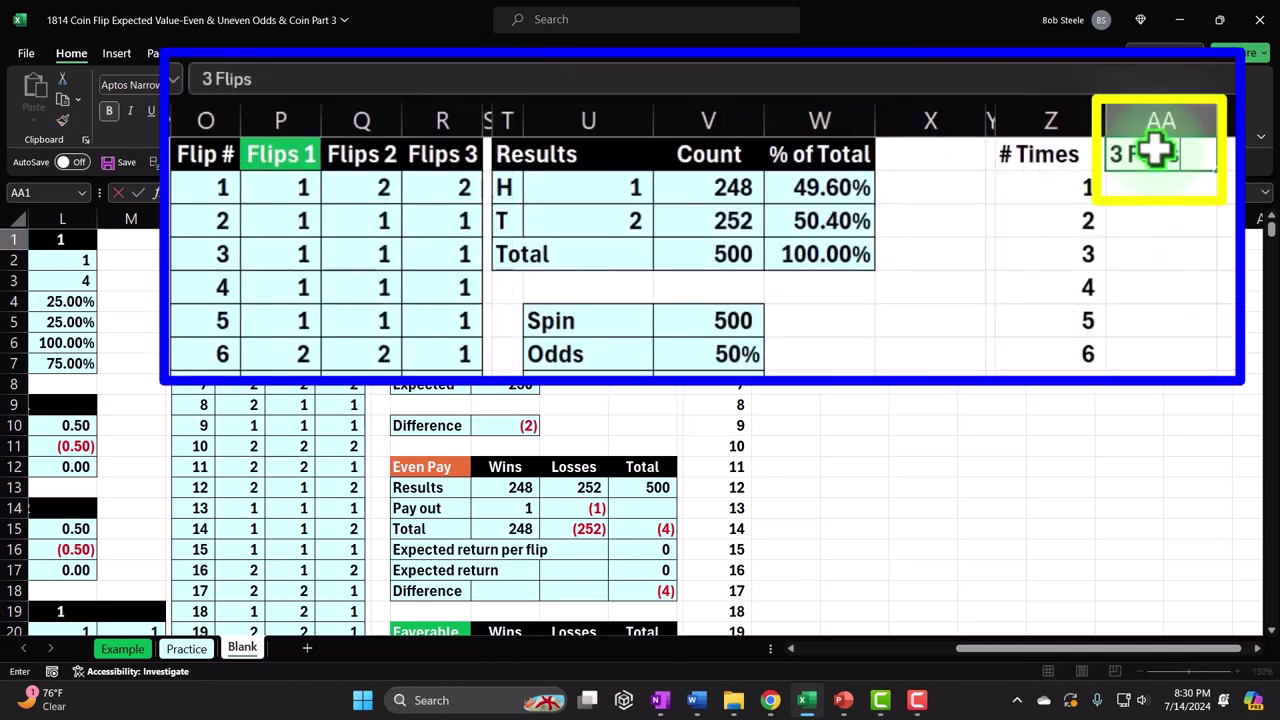
key(Return)
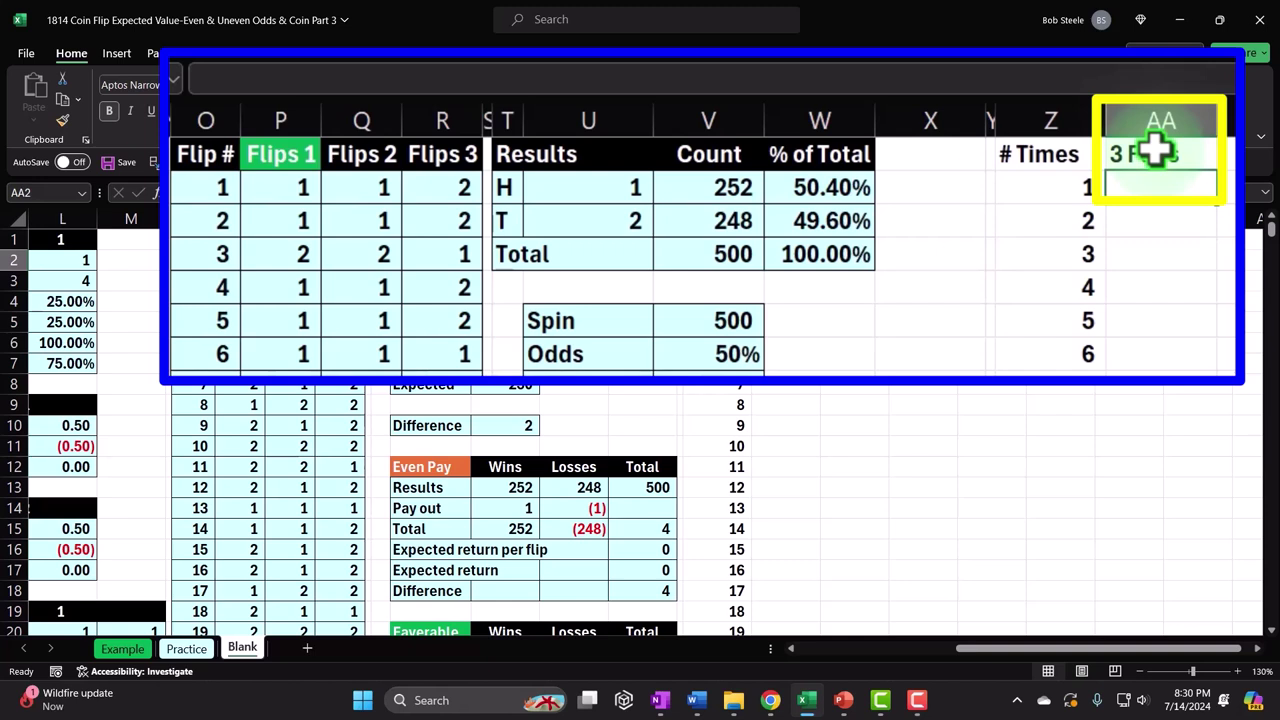
- Enter =COUNTIF(P2:R2,Z2) in AA2 to count the # Times value among the first trial's flips
click(215, 187)
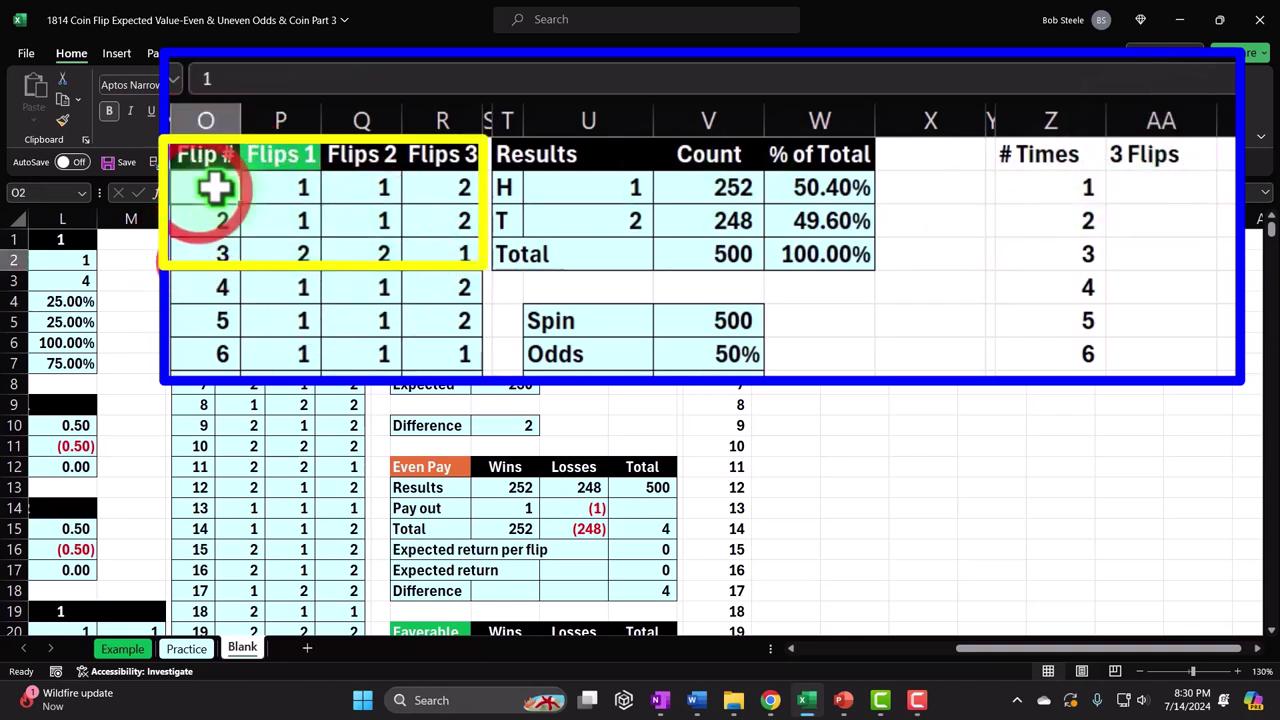
drag(215, 187, 333, 183)
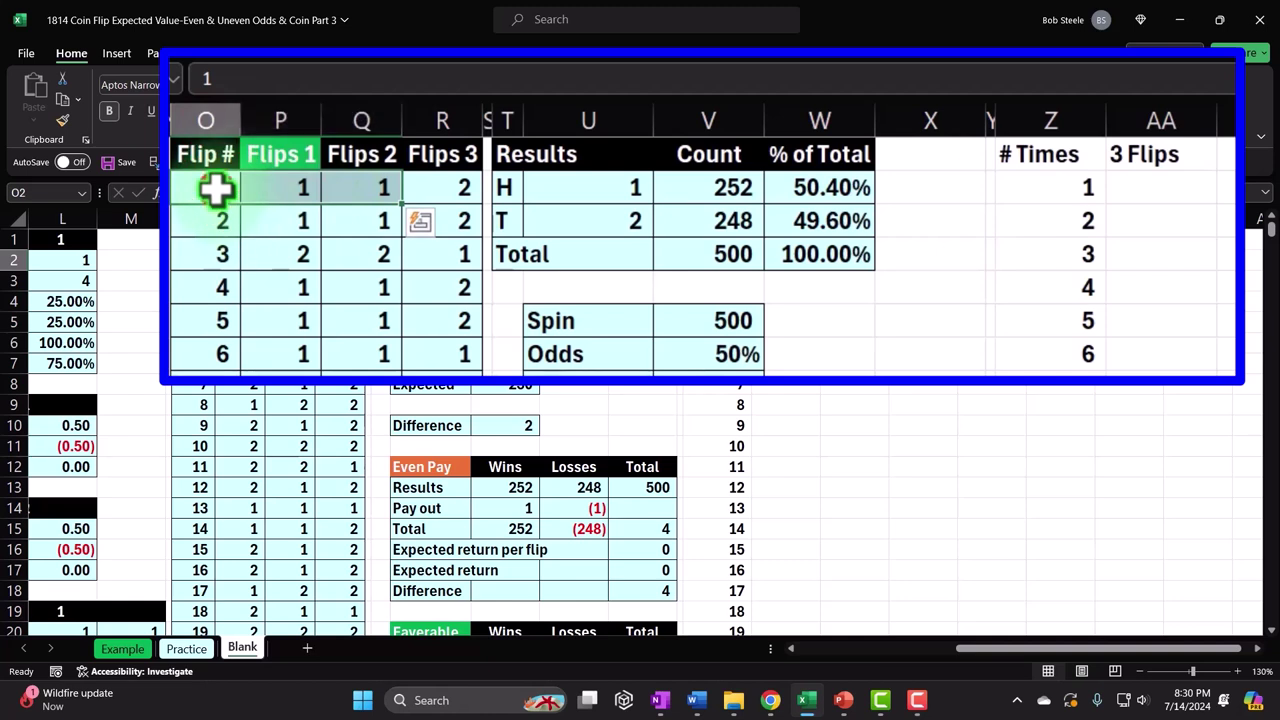
drag(220, 188, 320, 187)
click(1181, 194)
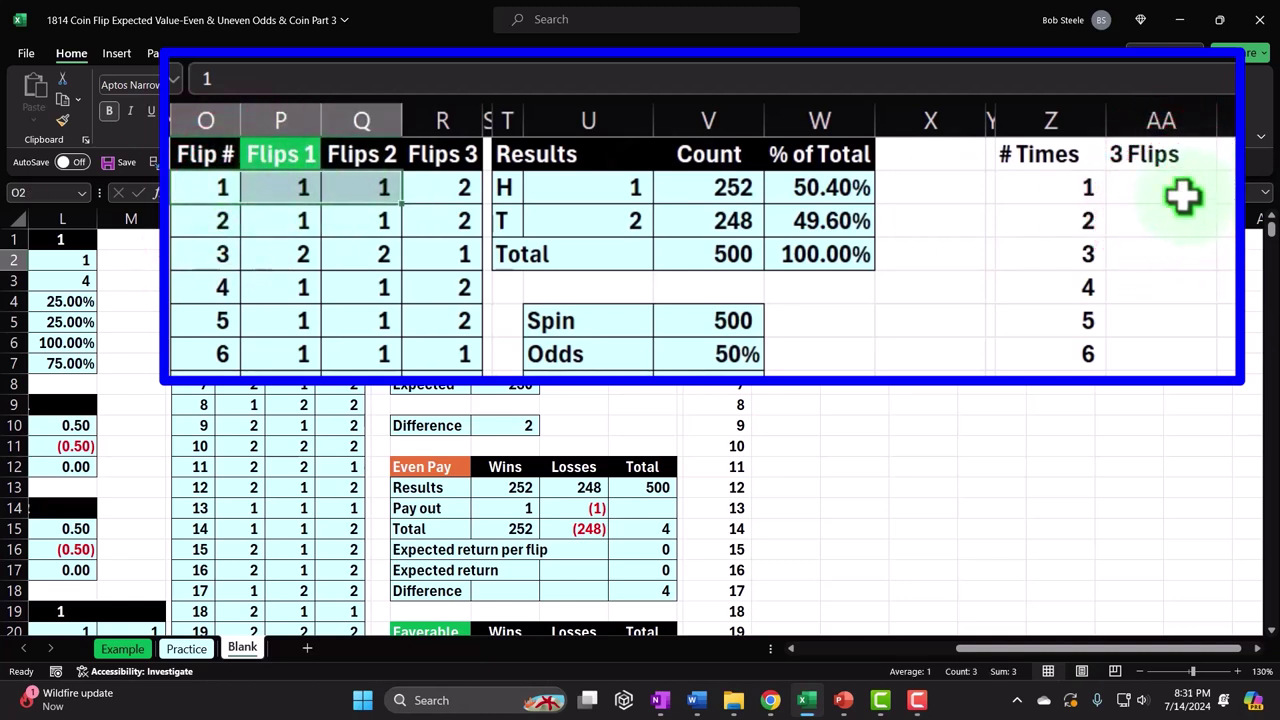
text(=co)
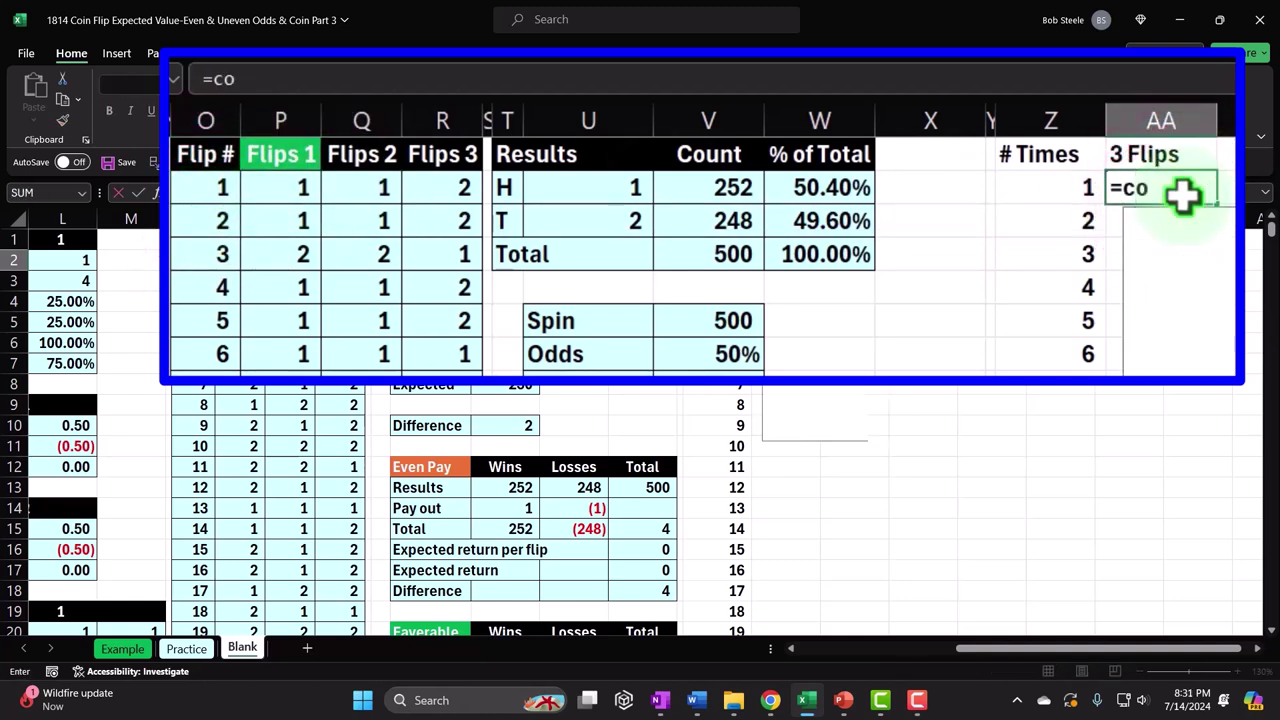
text(unit)
key(BackSpace)
key(BackSpace)
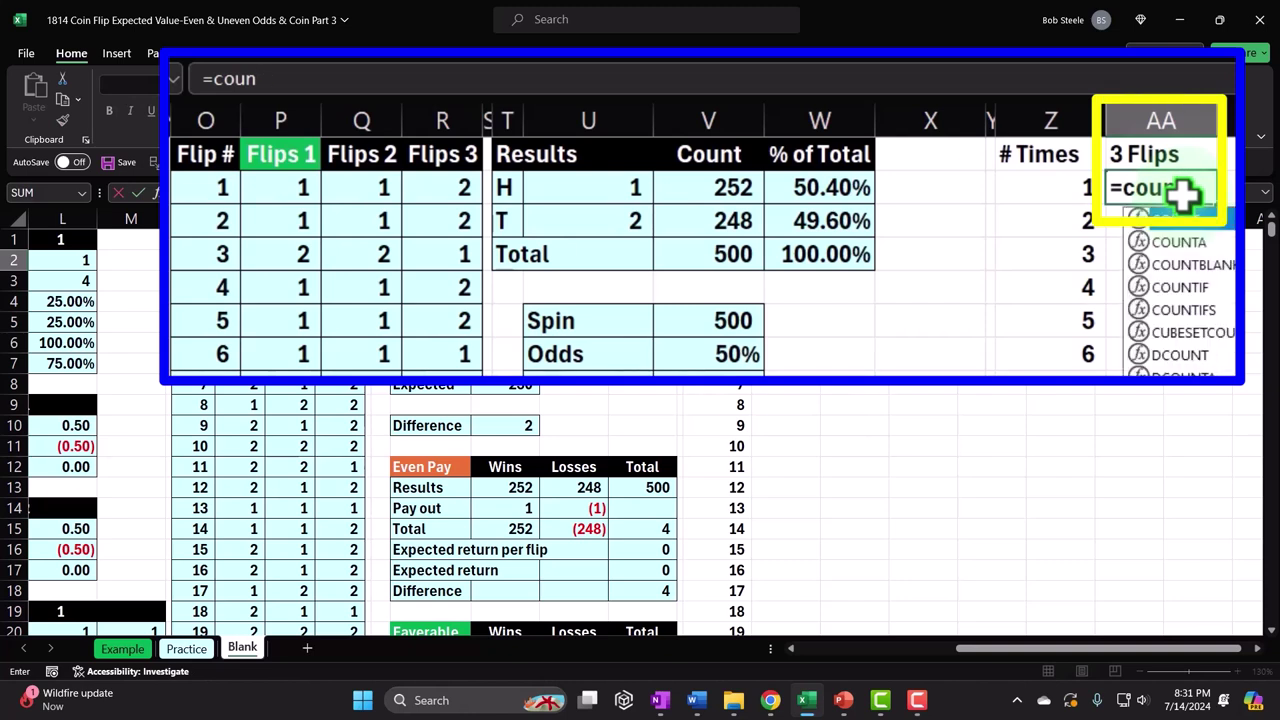
text(tif)
key(Tab)
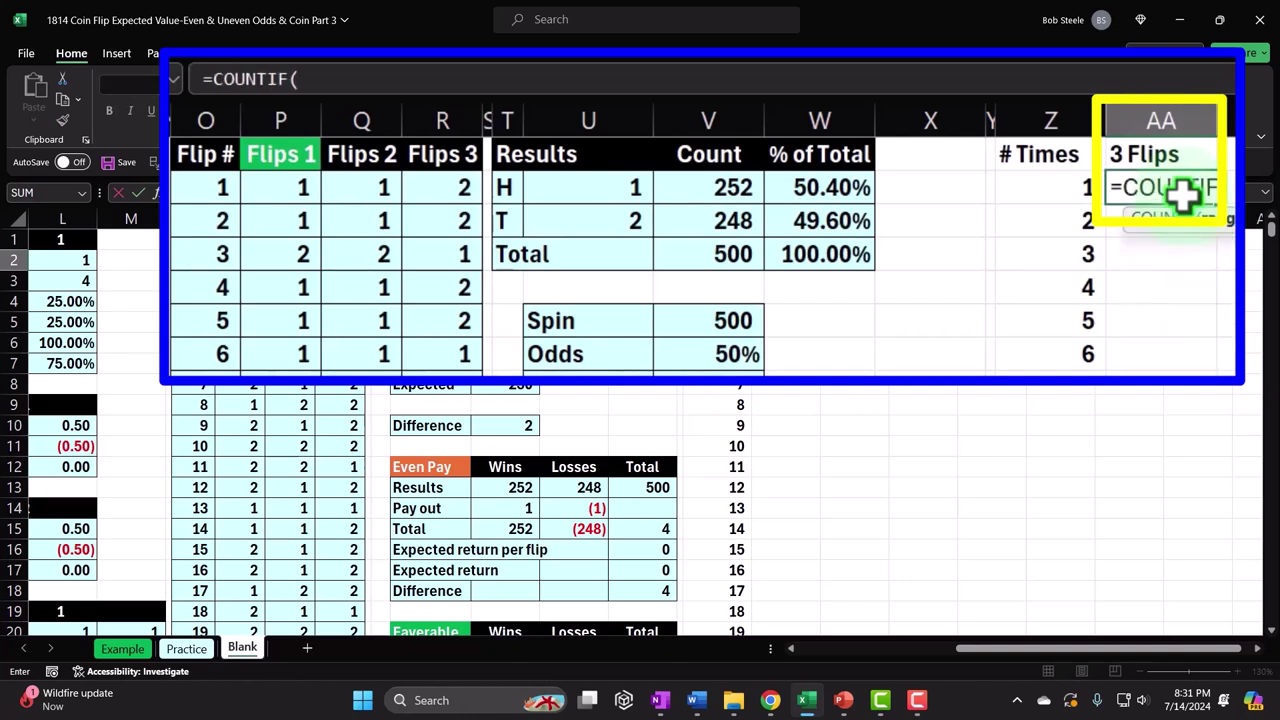
key(Left)
key(Left)
key(Left)
key(Left)
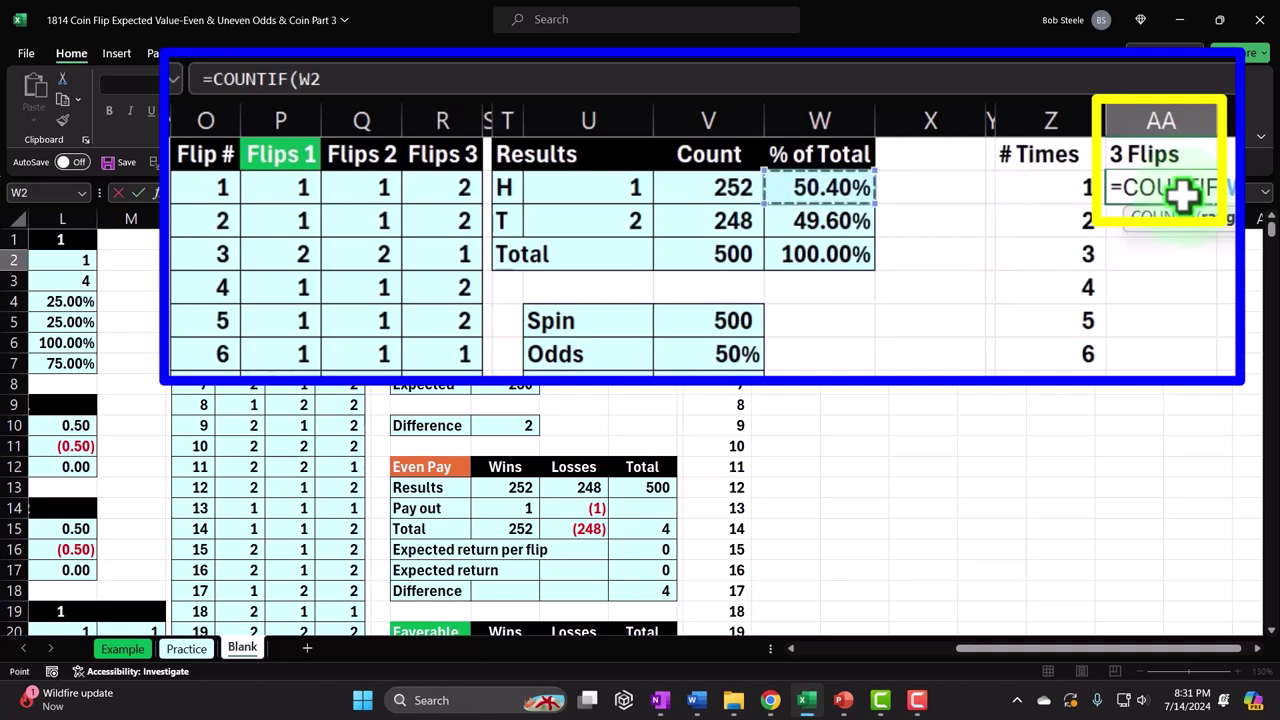
key(Left)
key(Left)
key(Left)
key(Left)
key(Left)
key(Left)
key(Left)
key(shift+Right)
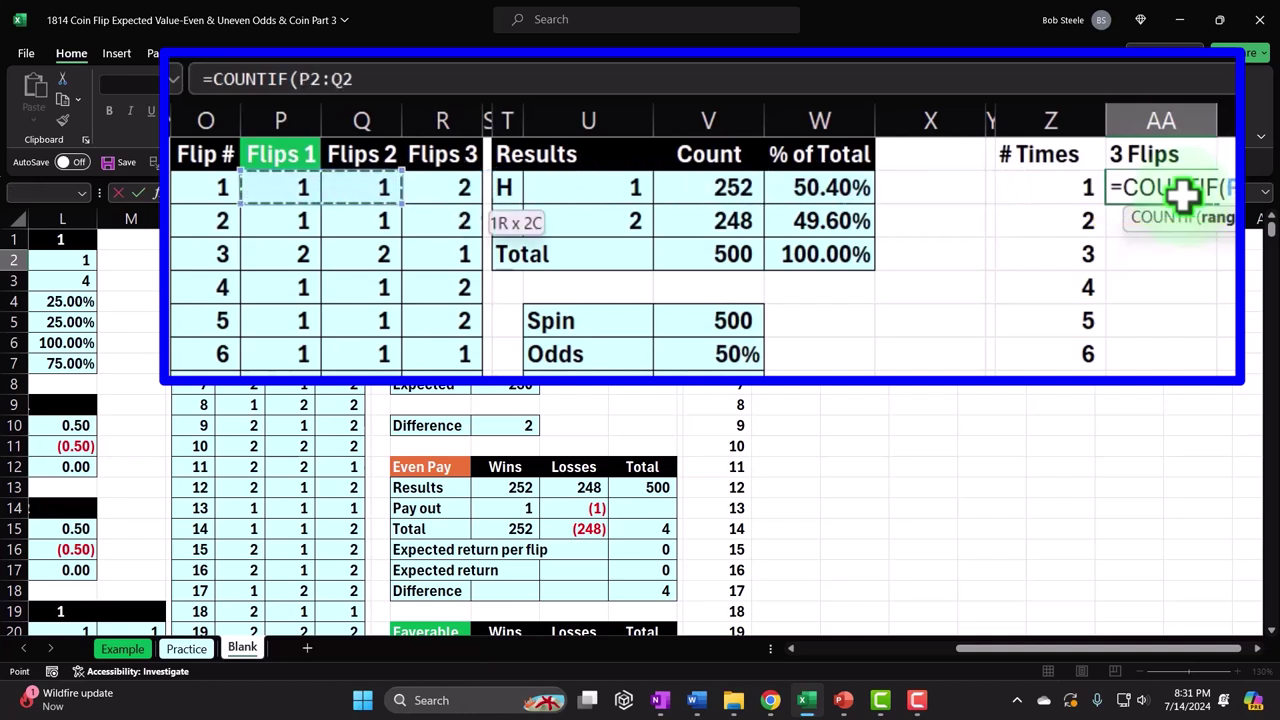
key(shift+Right)
text(,)
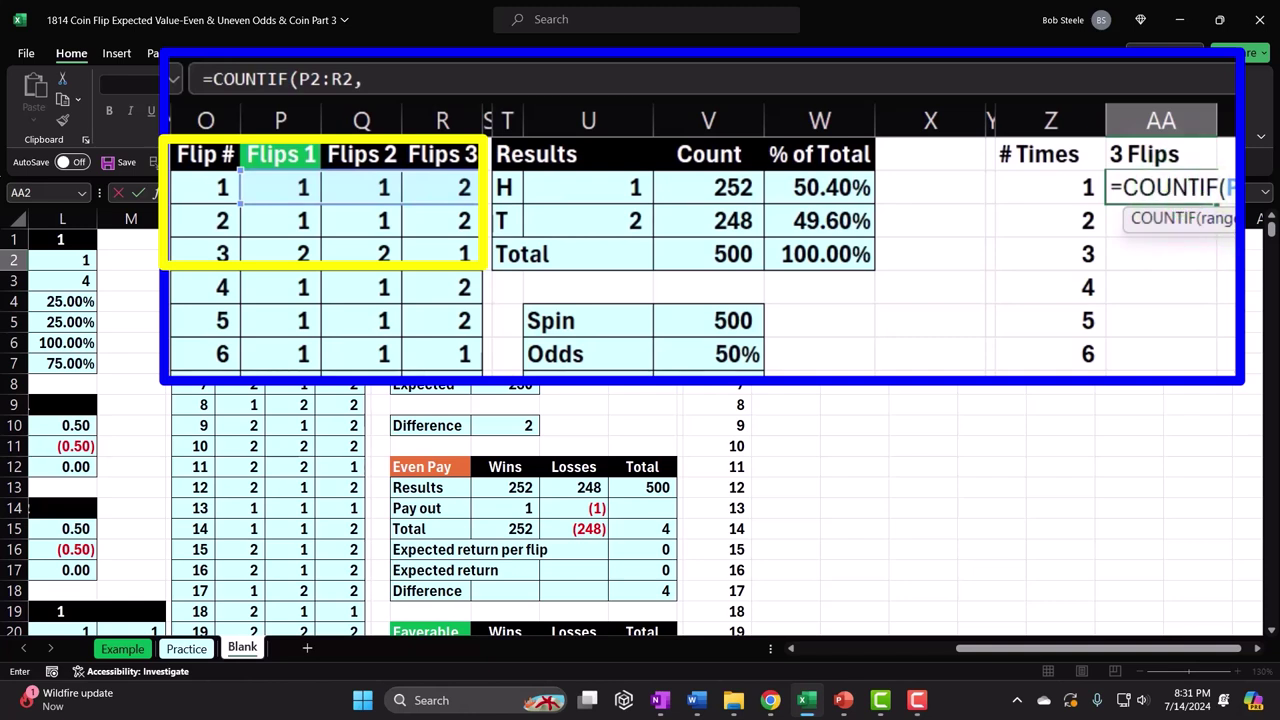
click(1057, 181)
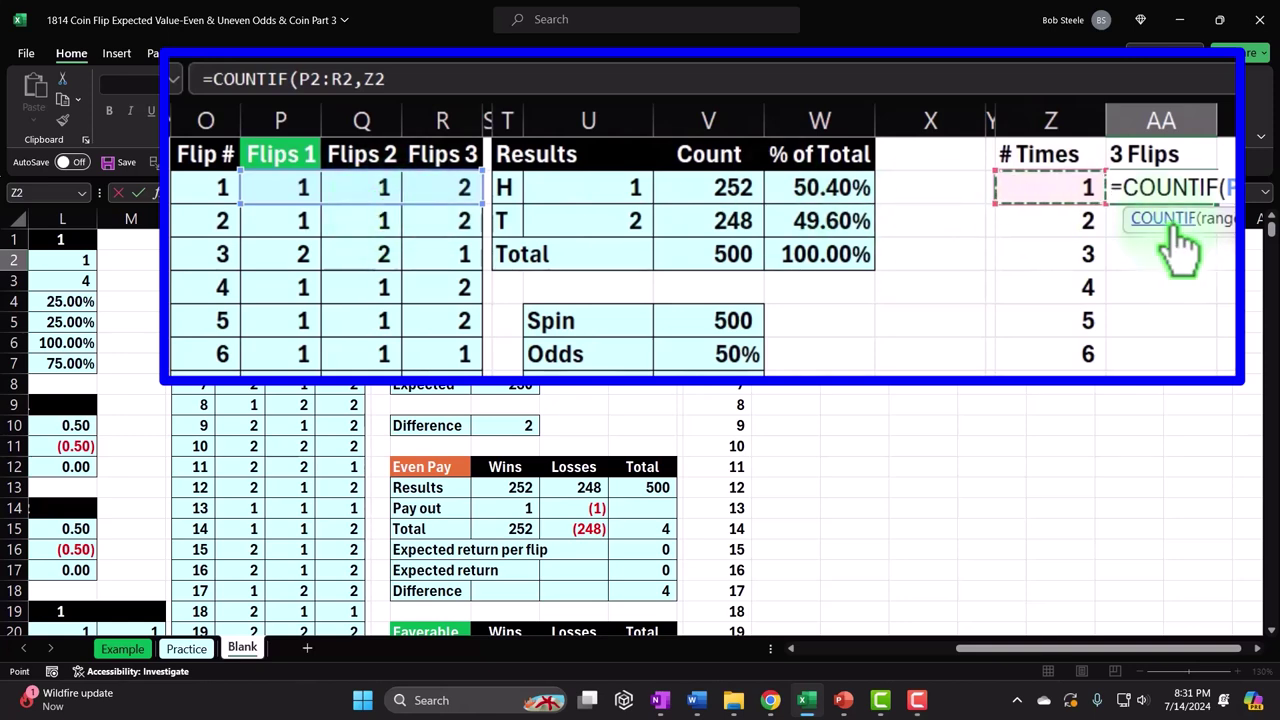
key(Return)
- Fill the COUNTIF formula down column AA, with the first trial returning 2
key(Up)
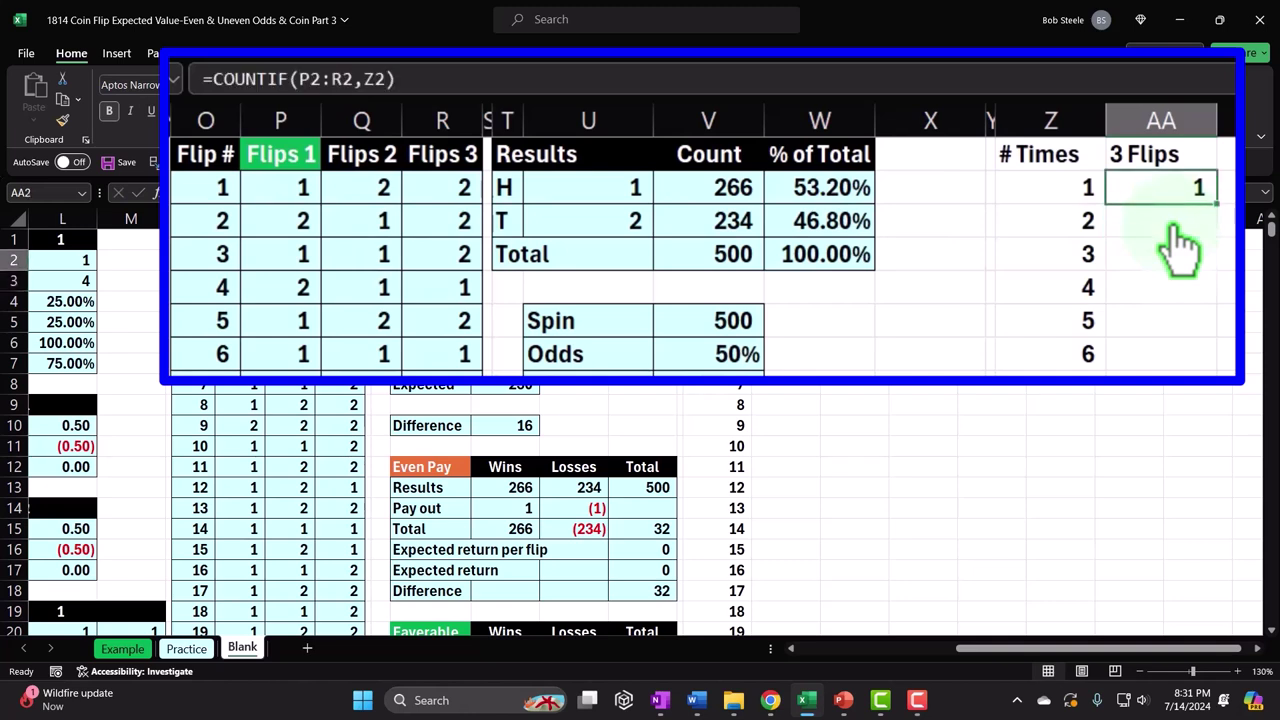
click(213, 187)
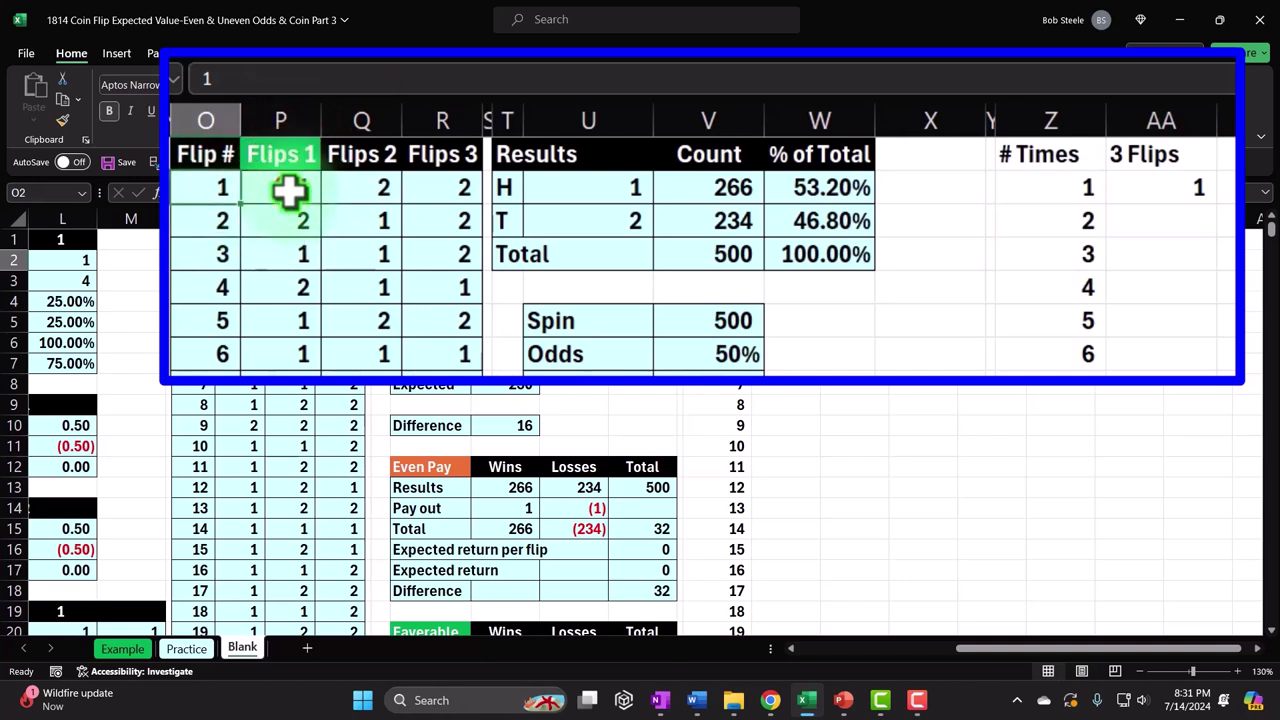
drag(289, 190, 465, 188)
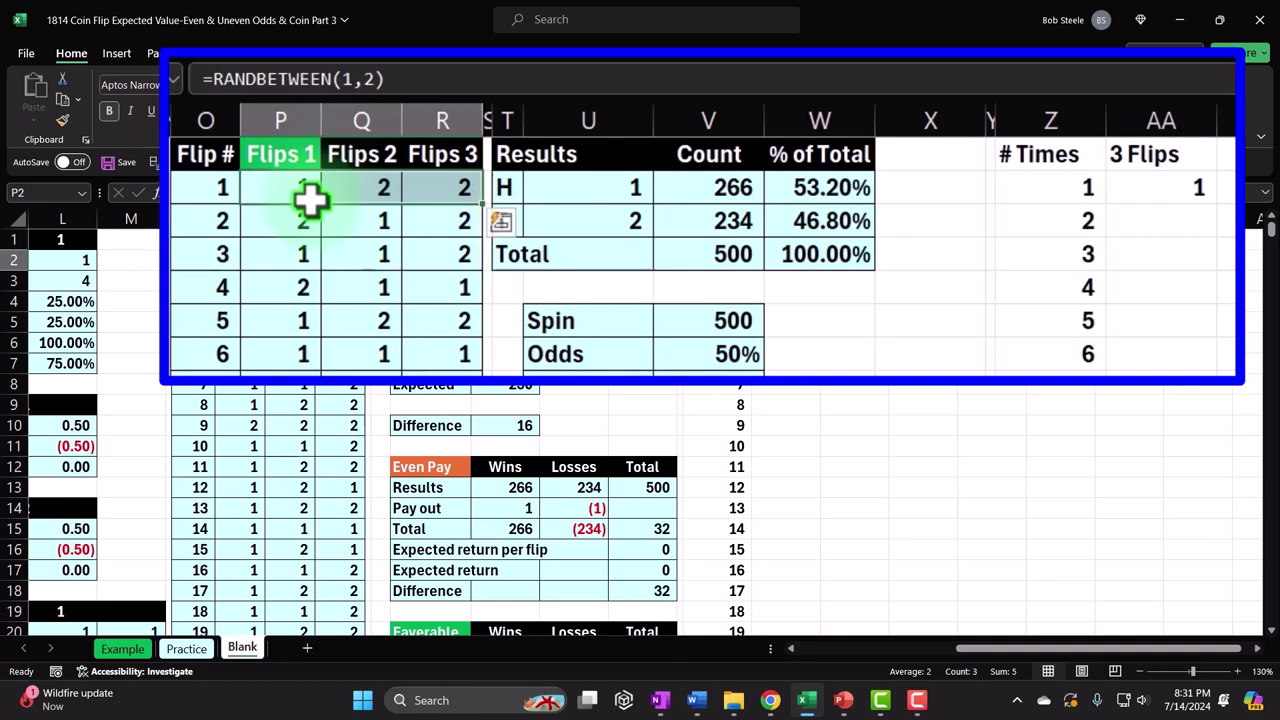
click(1208, 194)
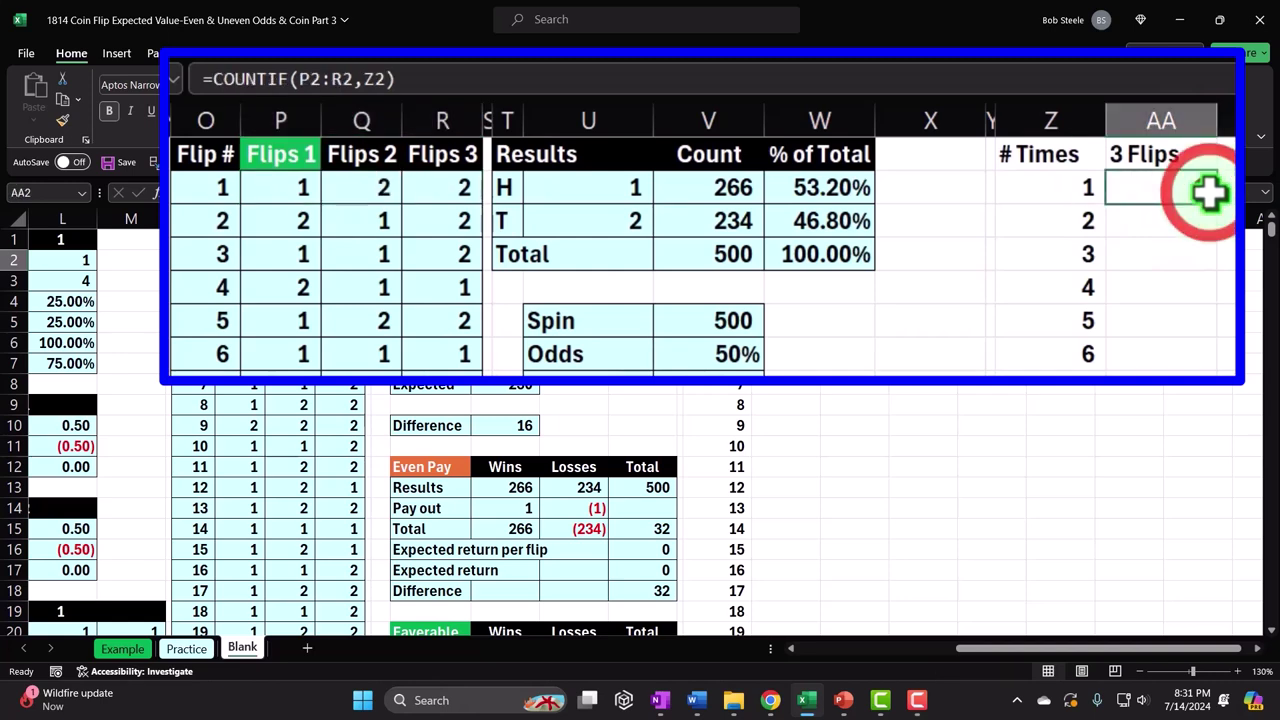
double_click(1216, 205)
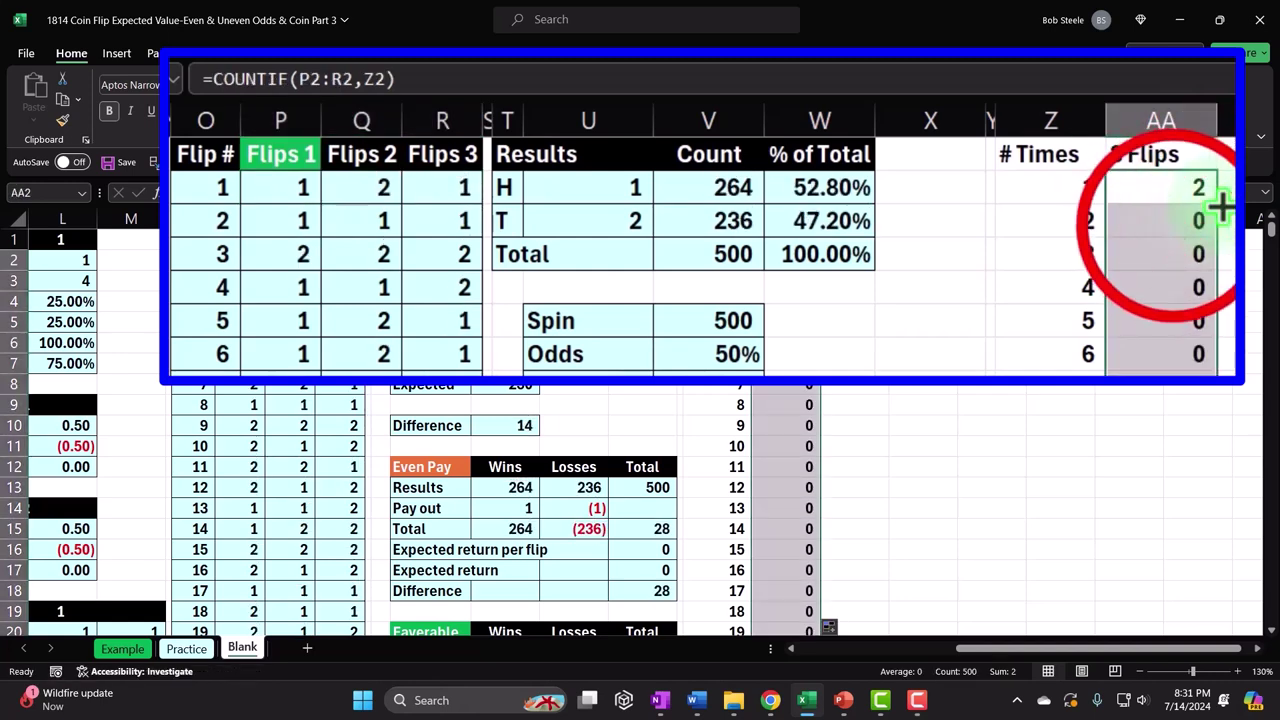
double_click(1180, 222)
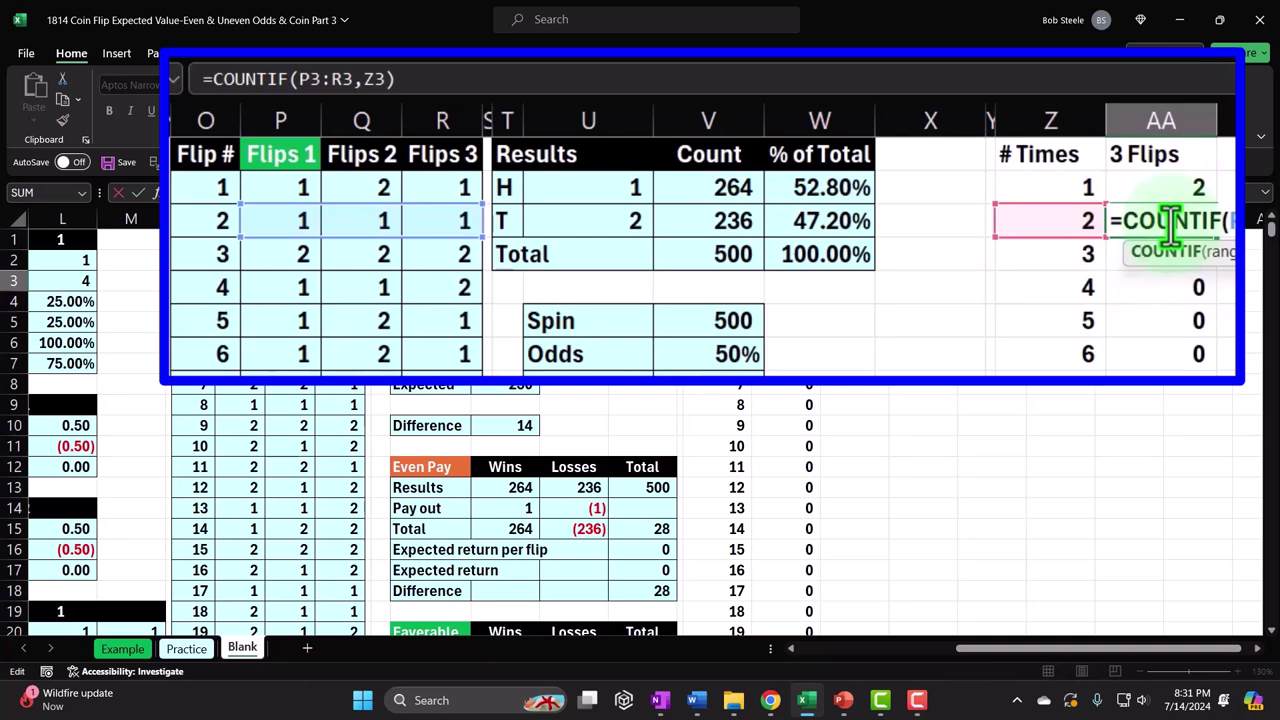
key(Return)
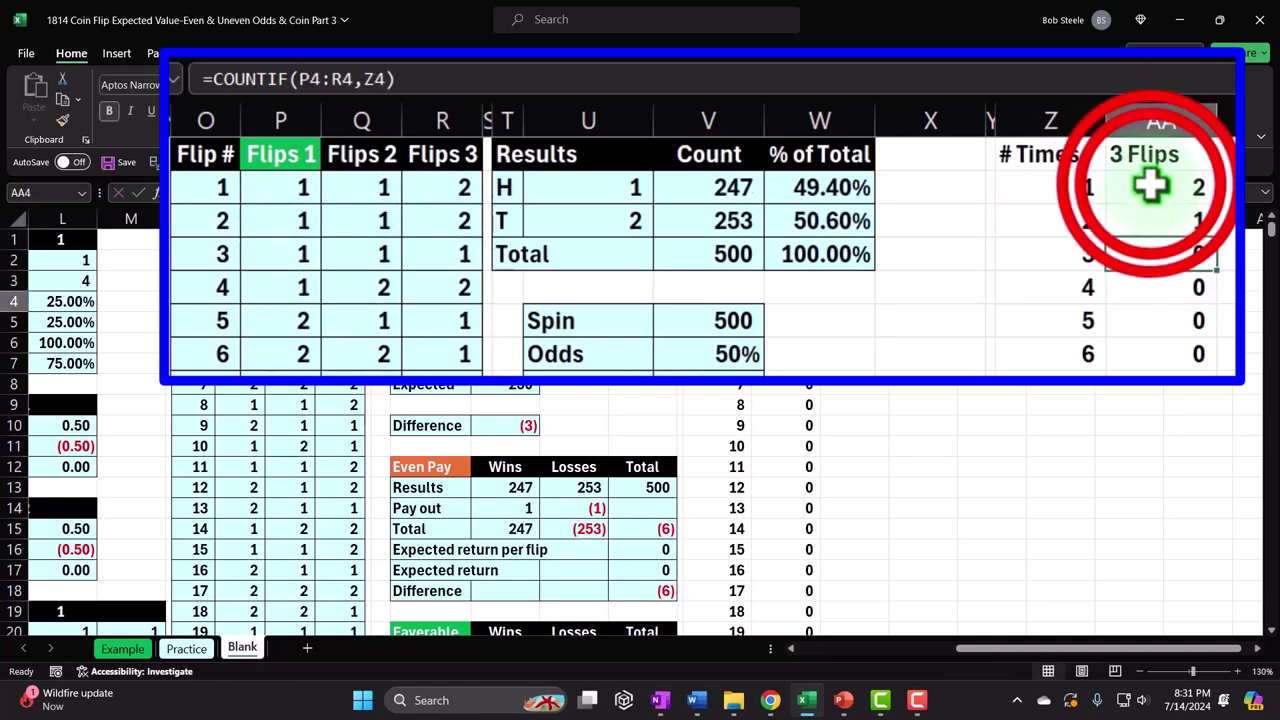
double_click(1150, 183)
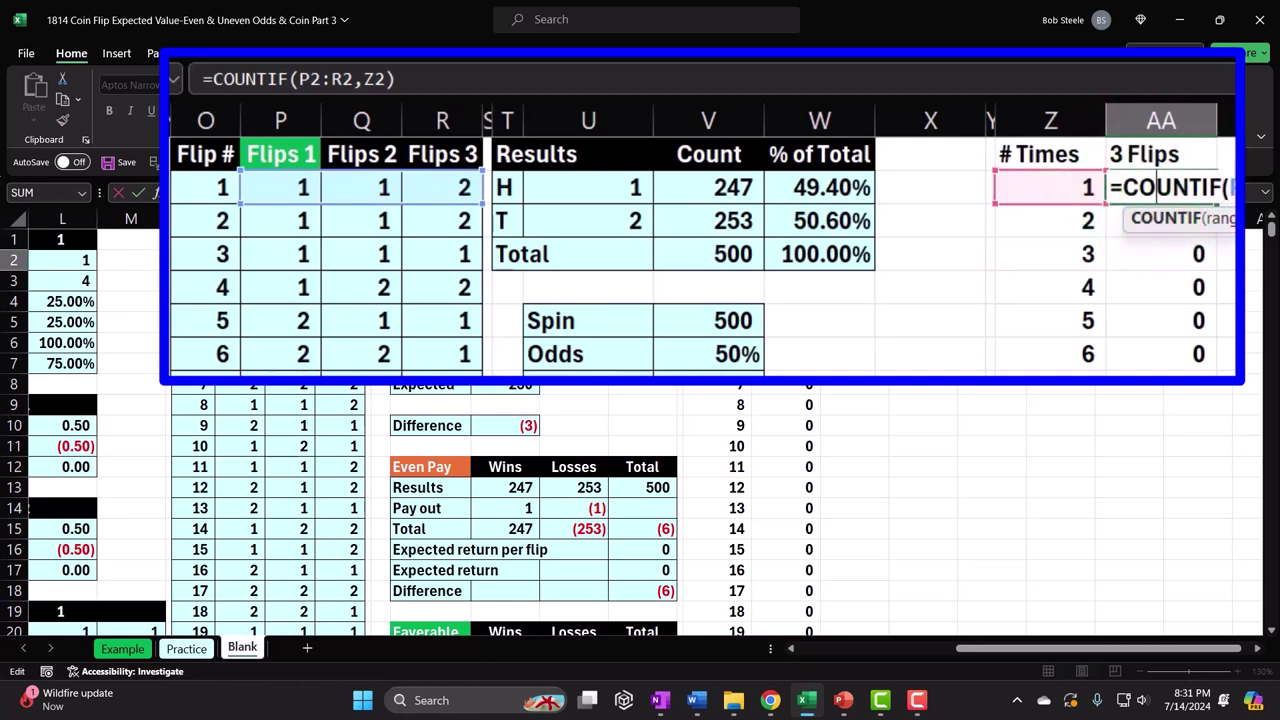
key(BackSpace)
key(BackSpace)
text(1)
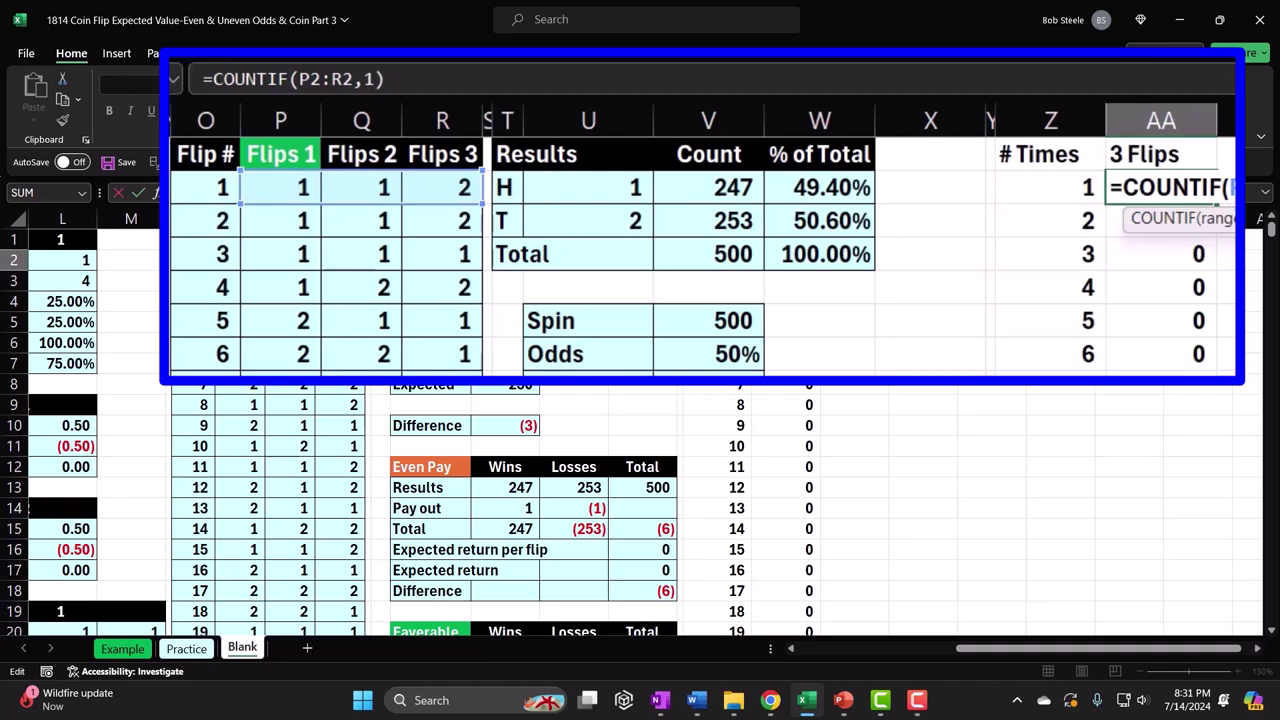
key(Return)
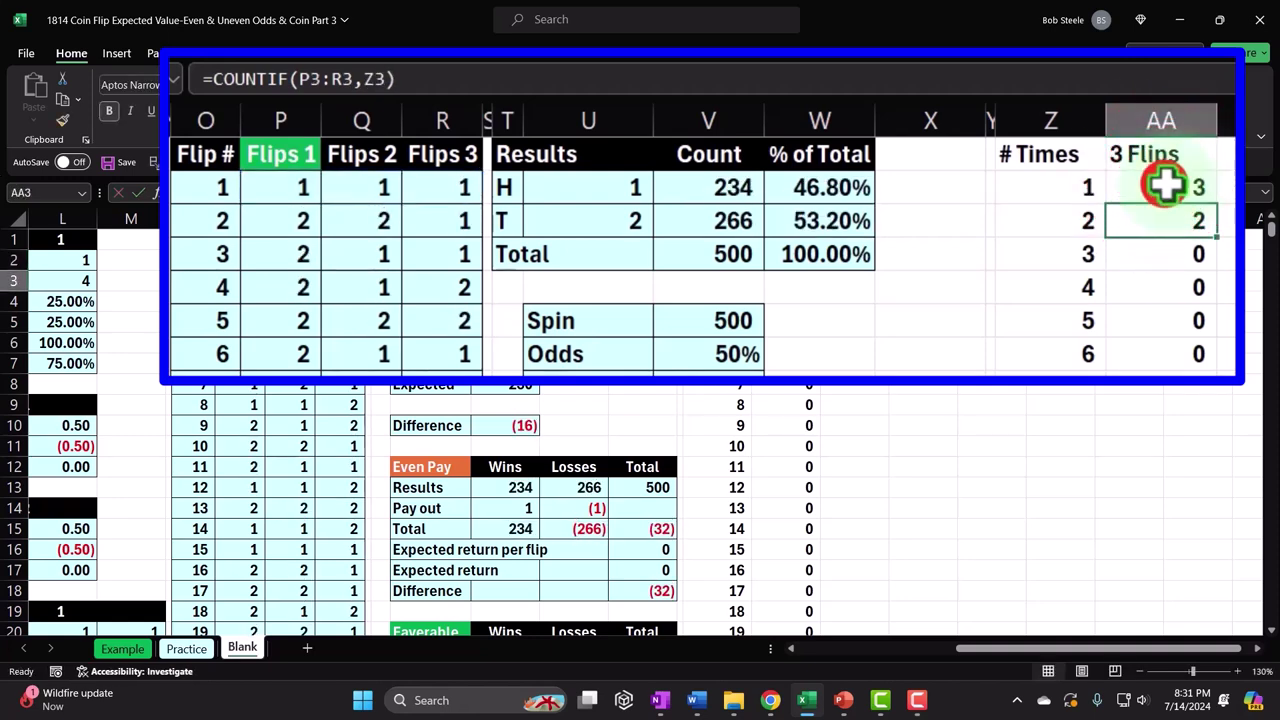
click(1166, 180)
double_click(820, 270)
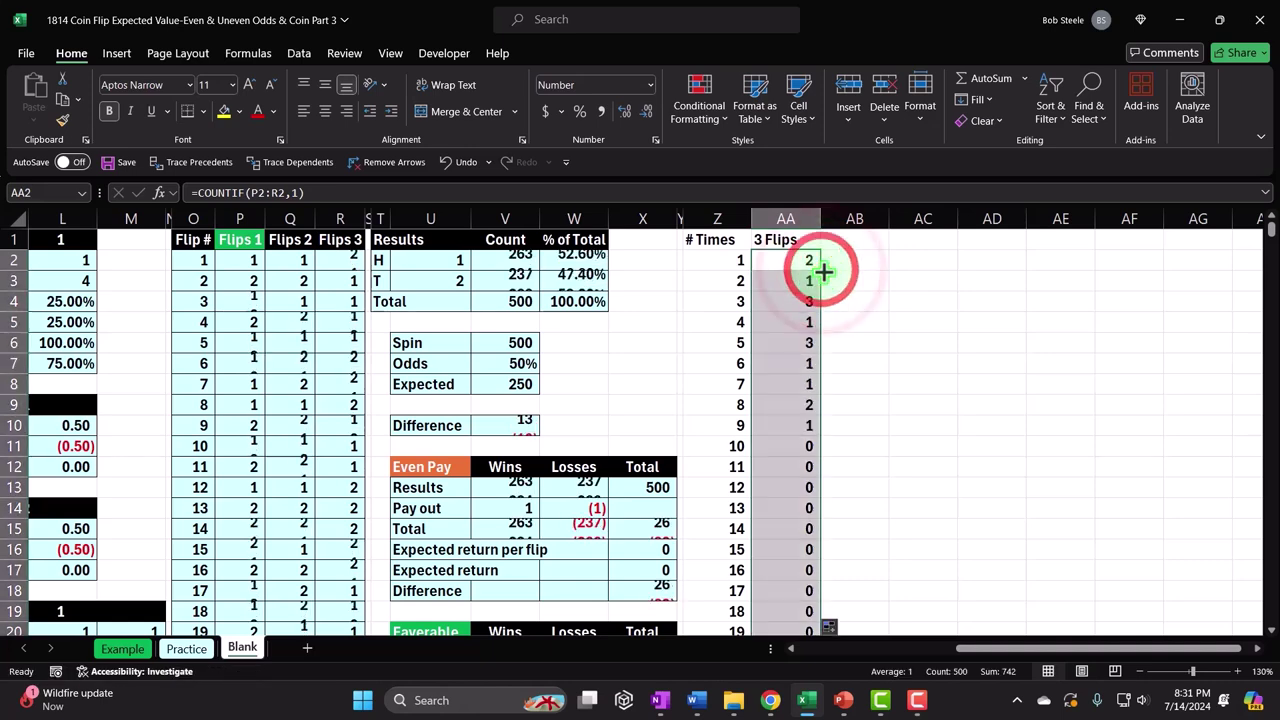
double_click(806, 301)
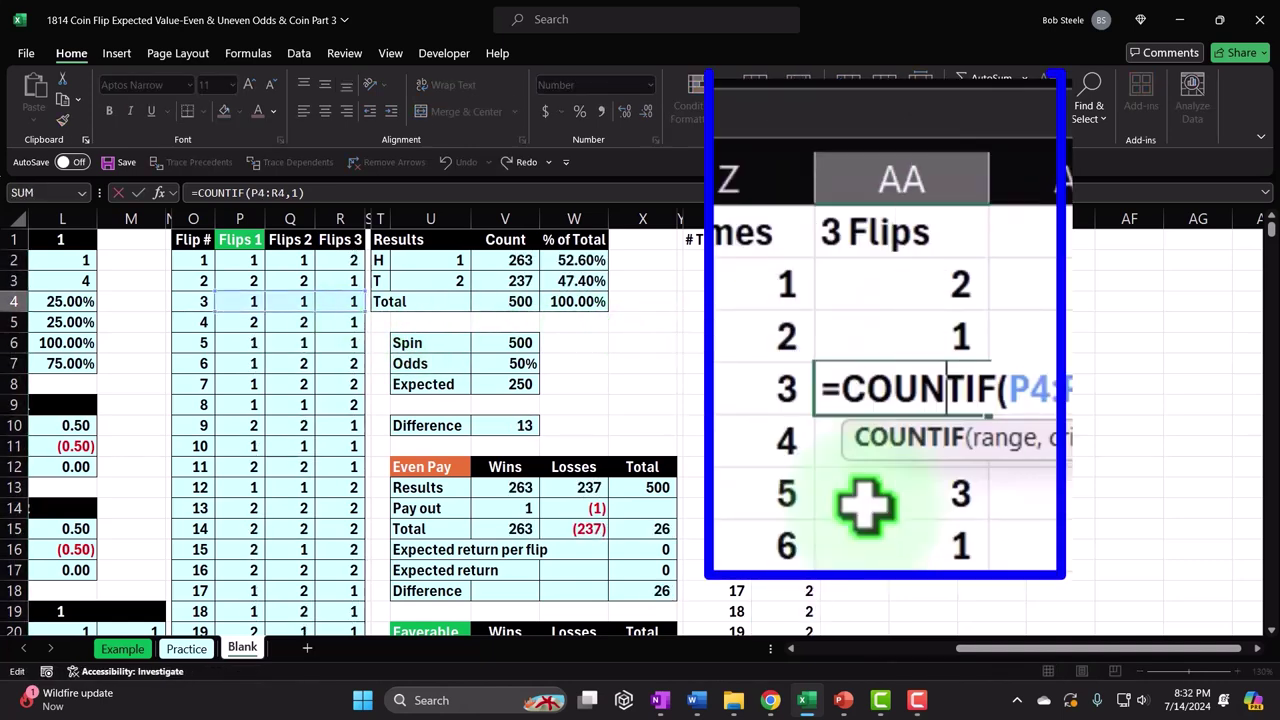
key(ctrl+Return)
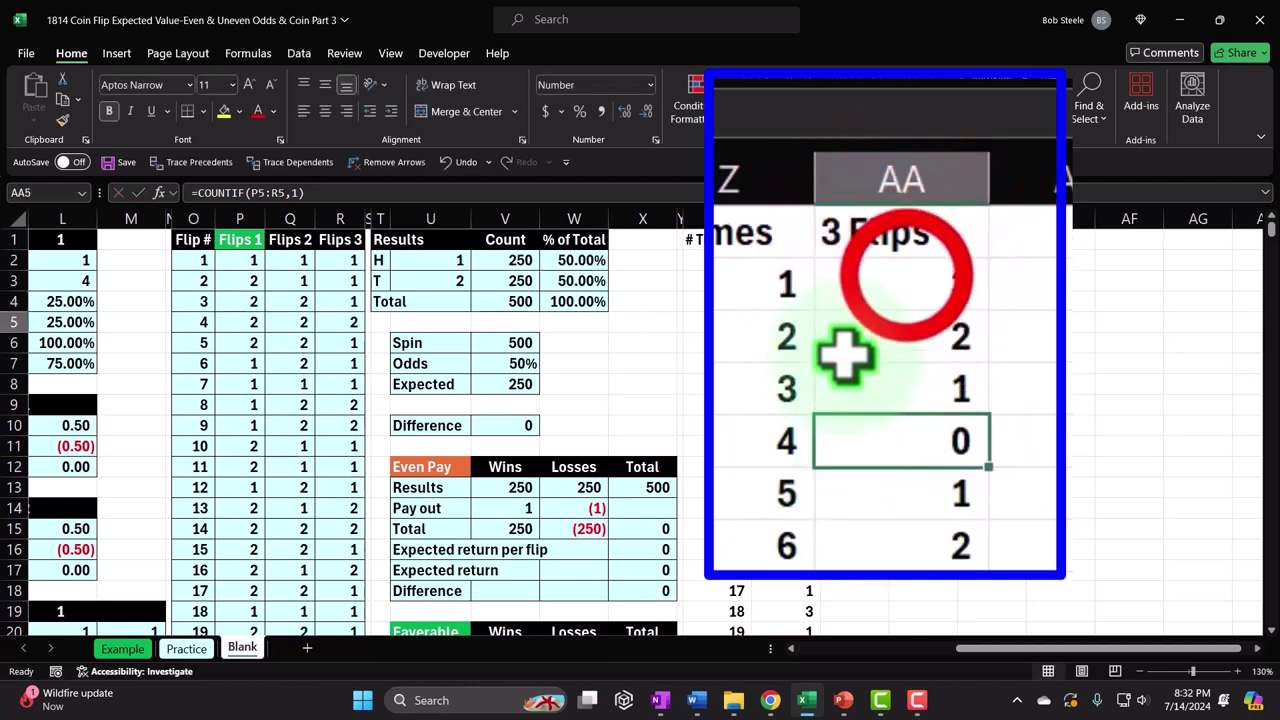
click(804, 259)
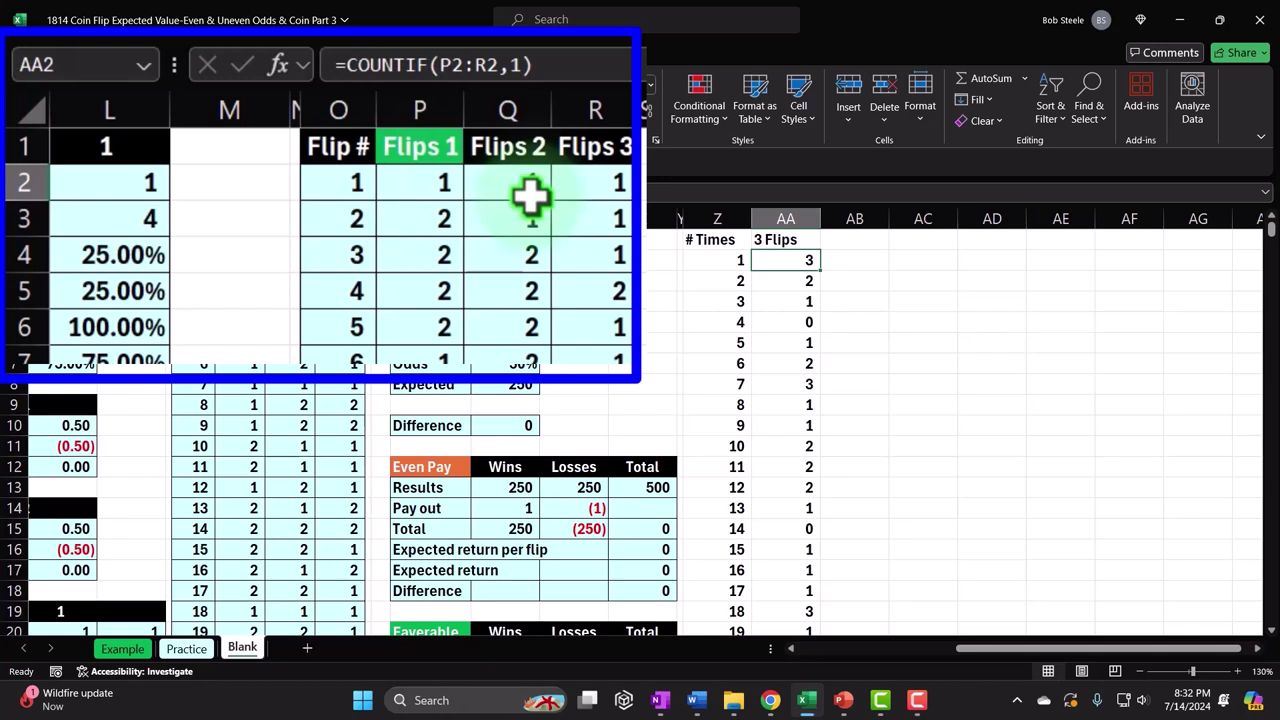
key(Down)
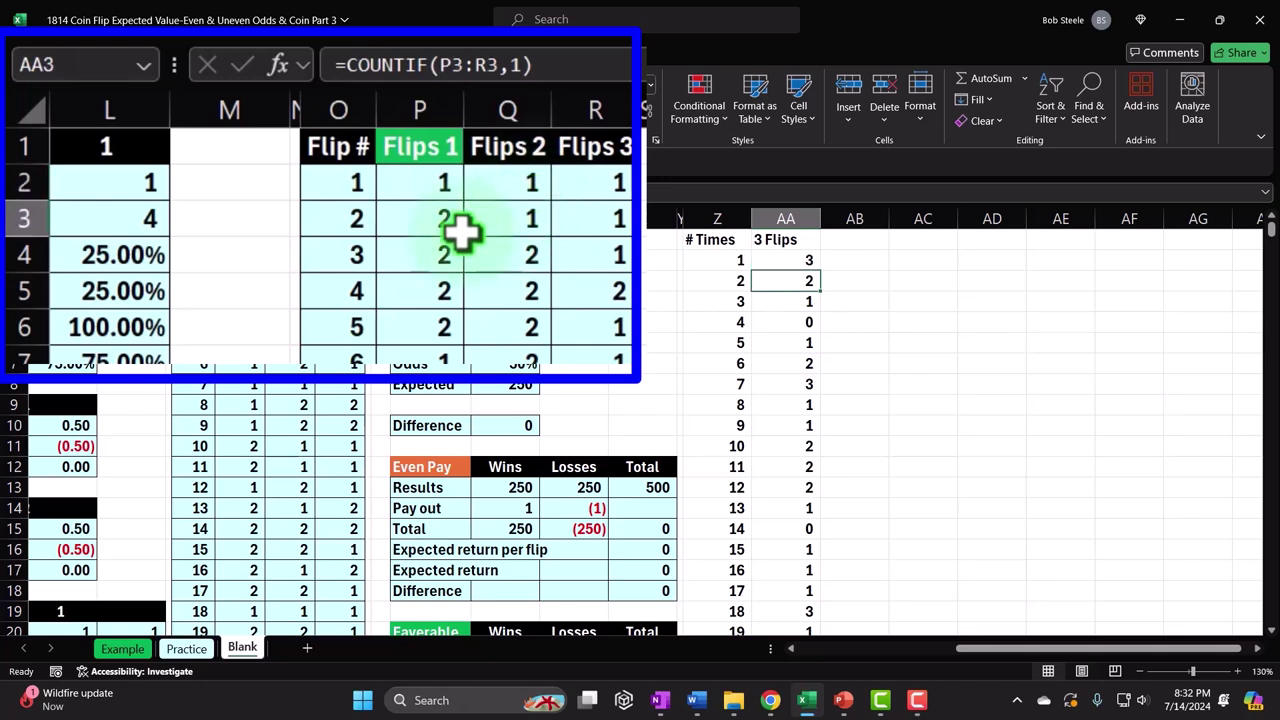
key(Down)
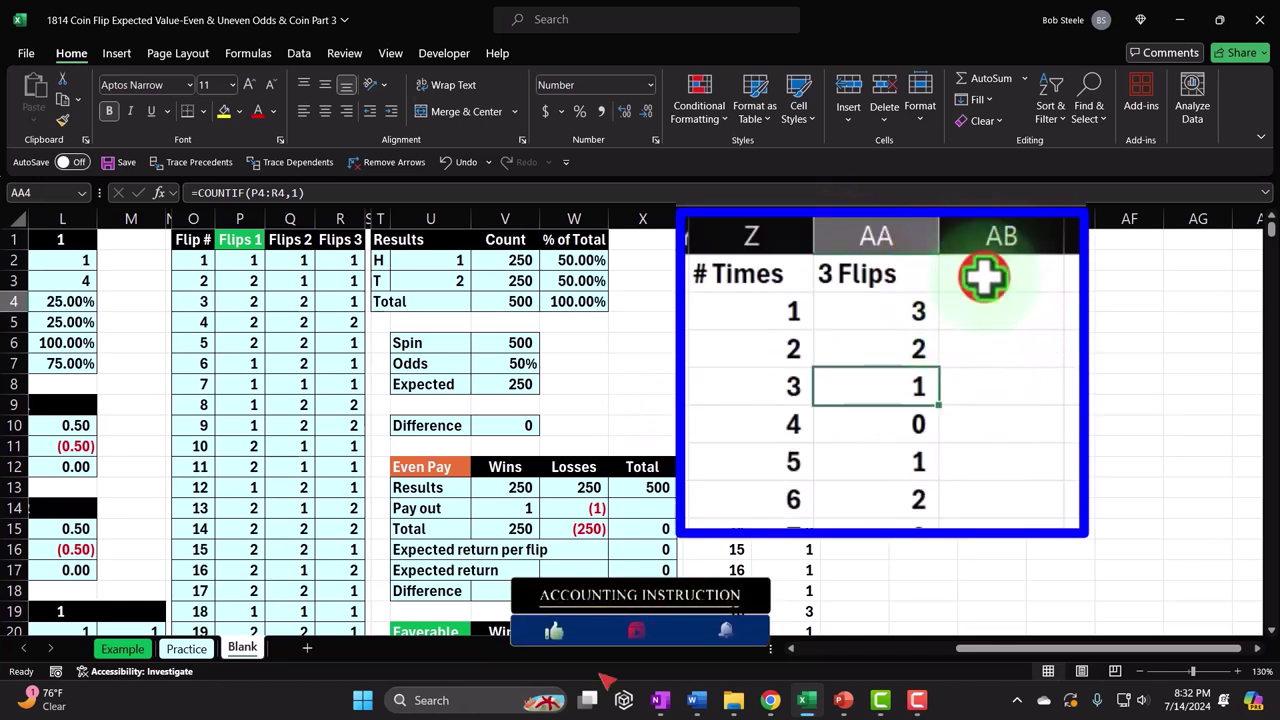
click(854, 240)
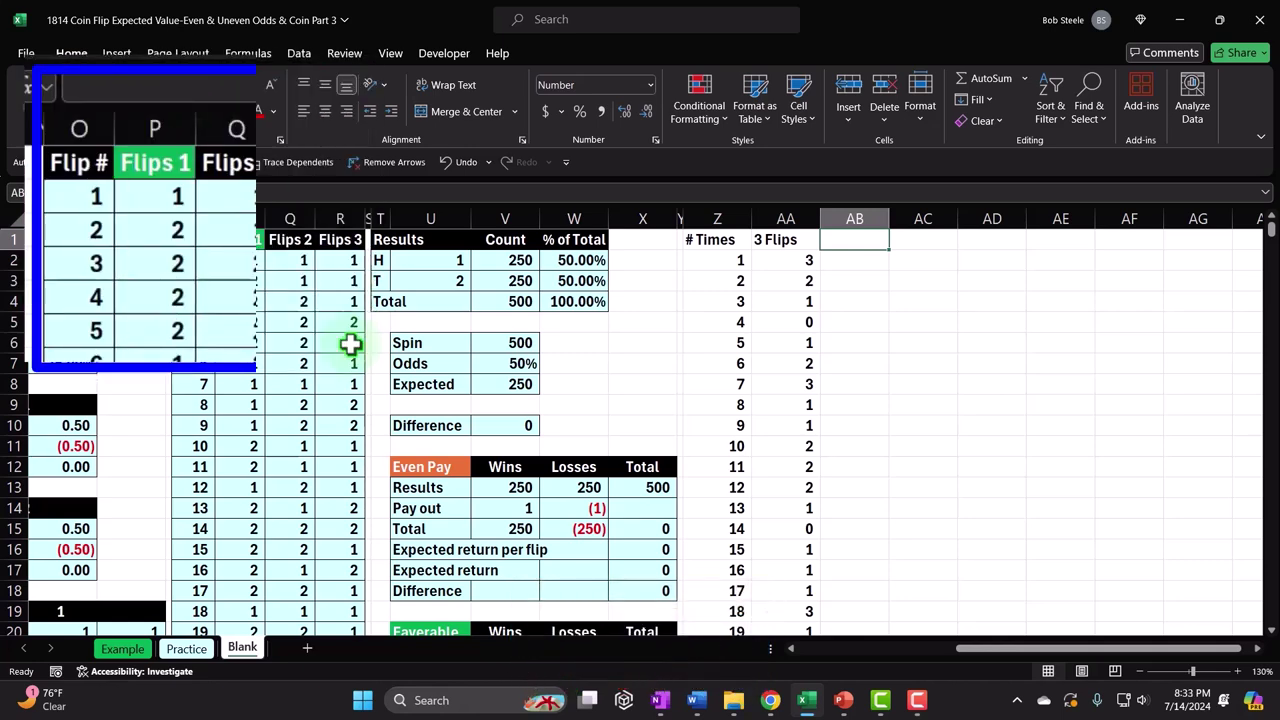
- Head column AB with 'Count'
click(855, 258)
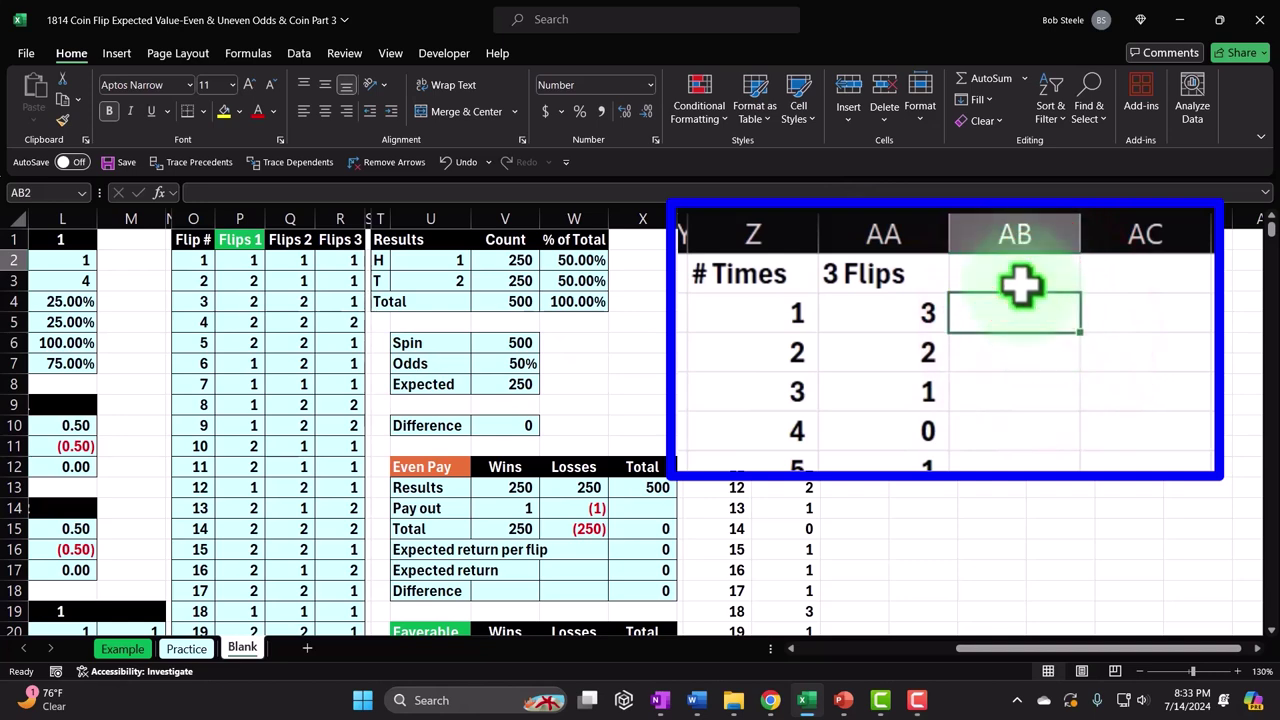
click(844, 239)
text(Count)
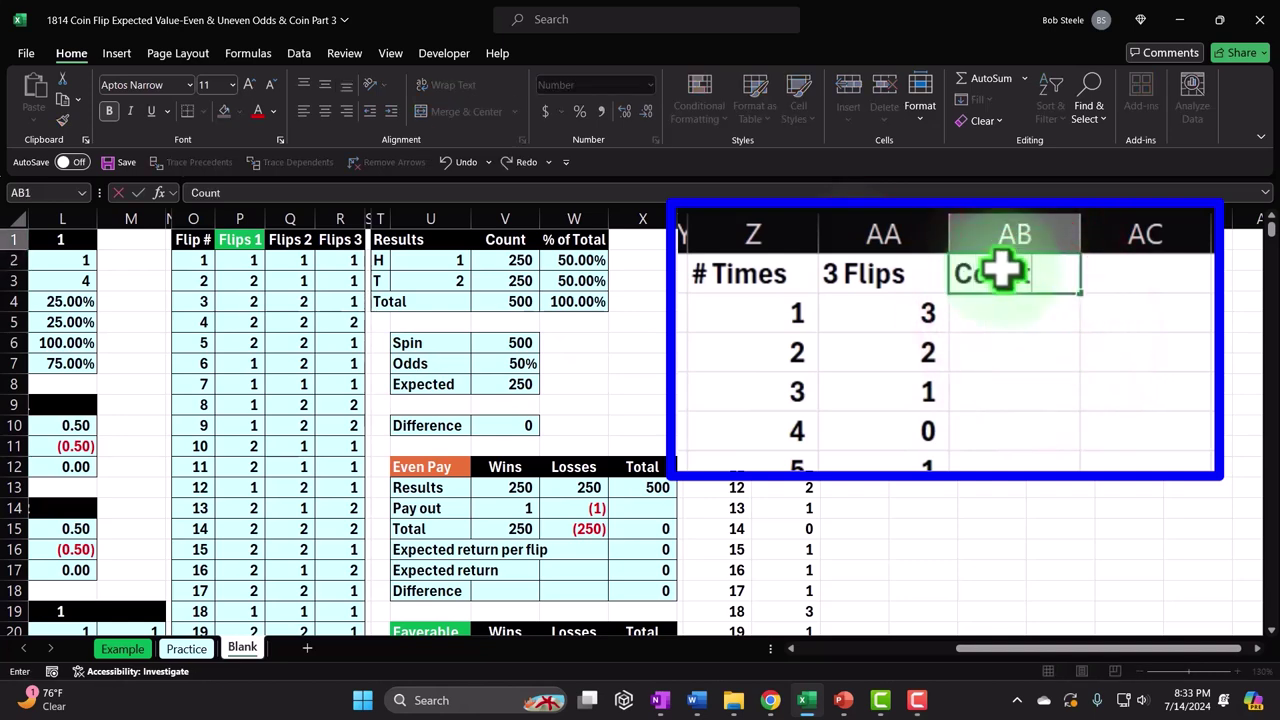
key(Return)
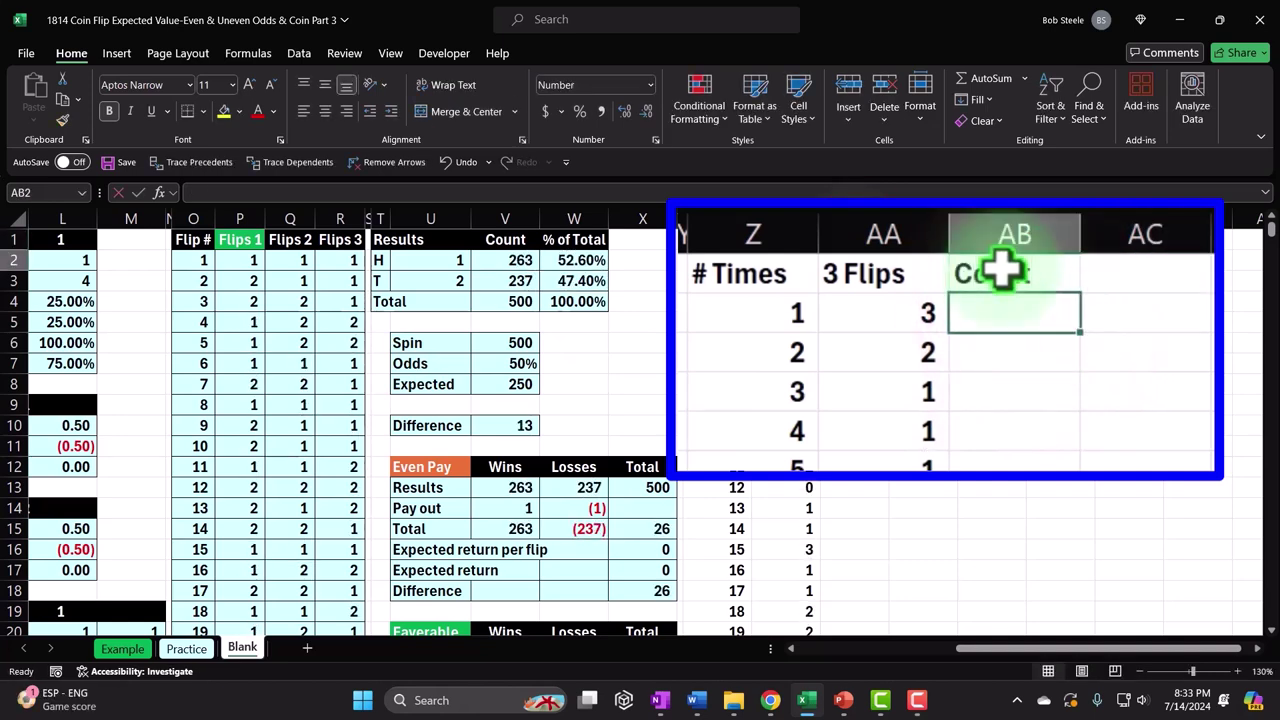
- Enter =COUNTIF(AA2,>0) in AB2, which Excel rejects with a formula-problem warning
text(=counti)
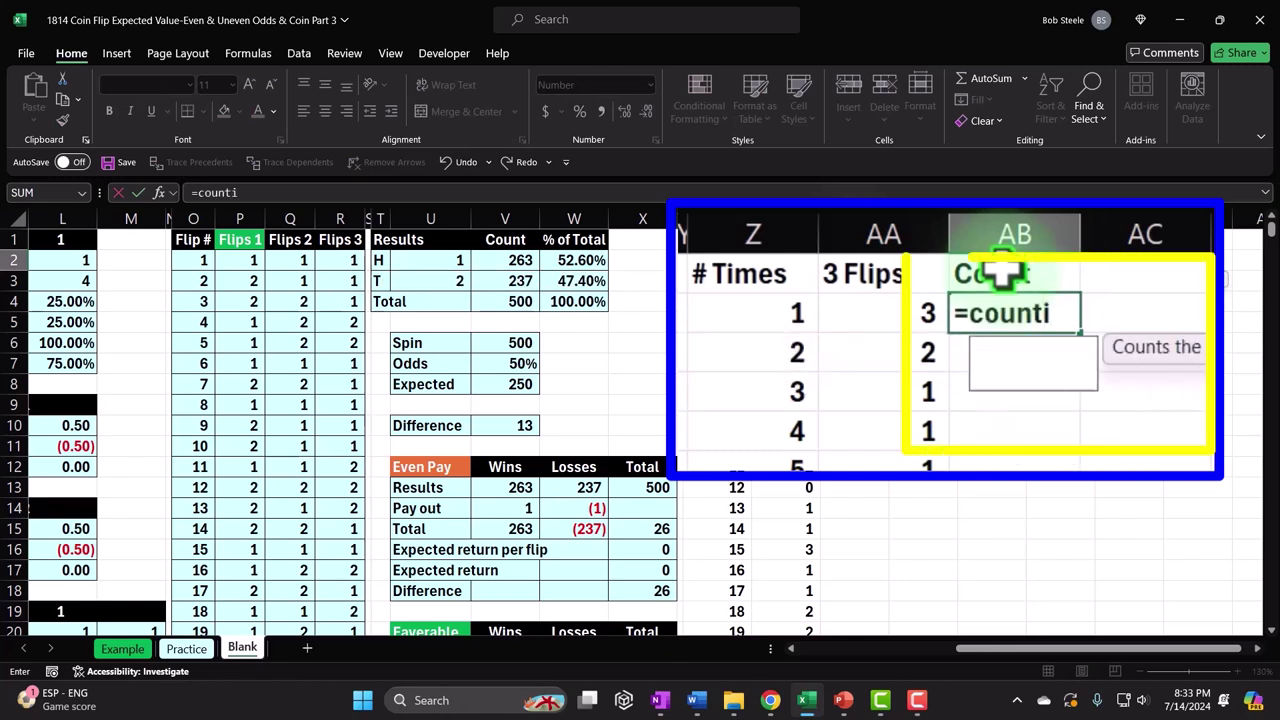
text(f)
key(Tab)
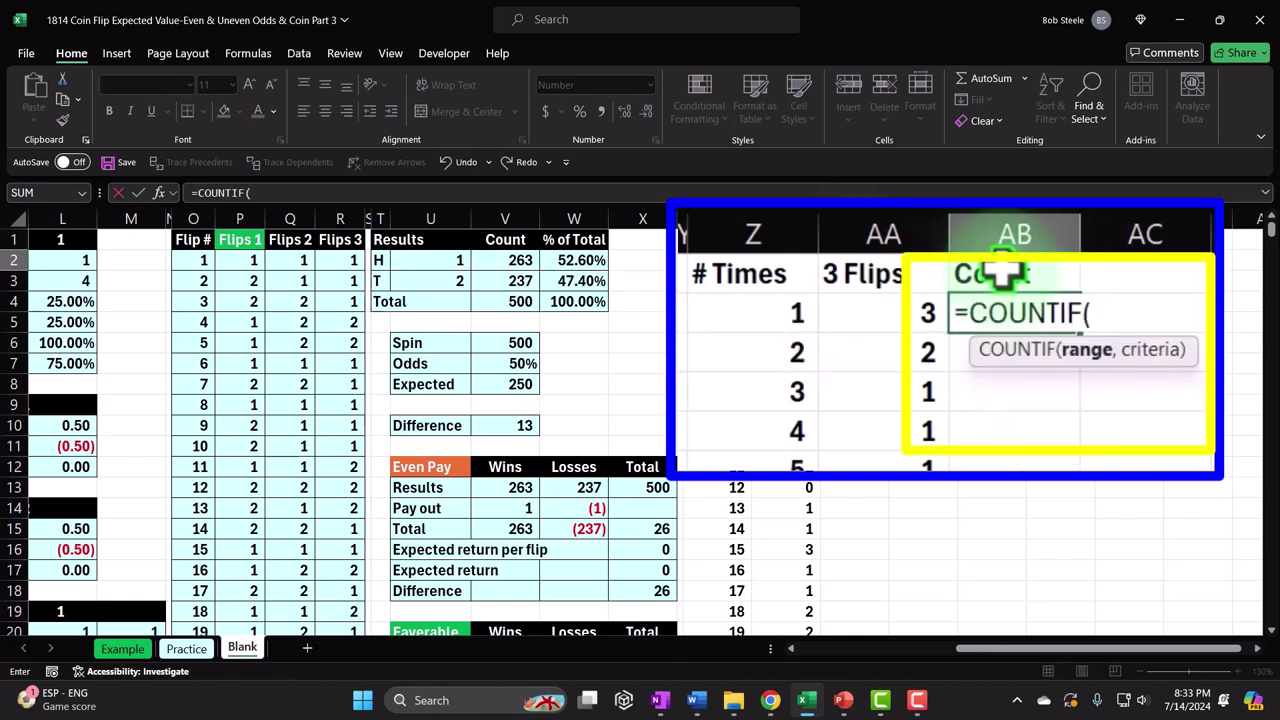
click(897, 312)
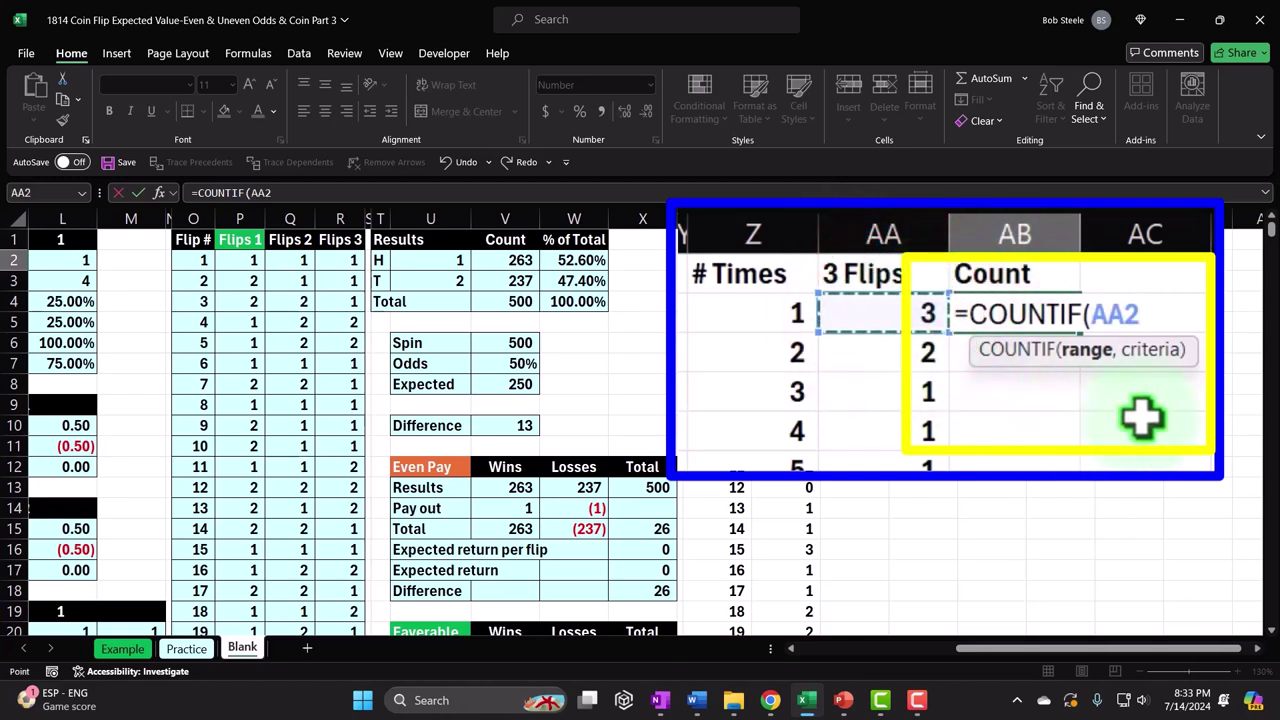
text(,>0)
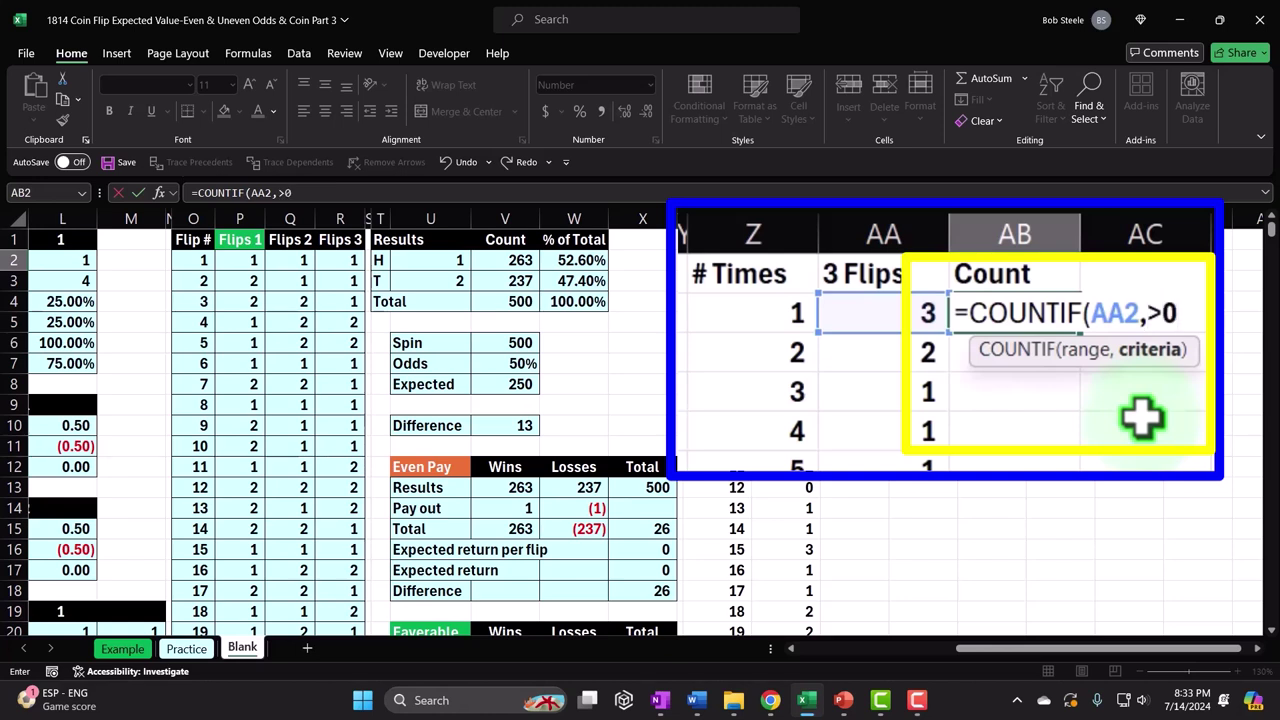
text(_))
key(BackSpace)
key(BackSpace)
text())
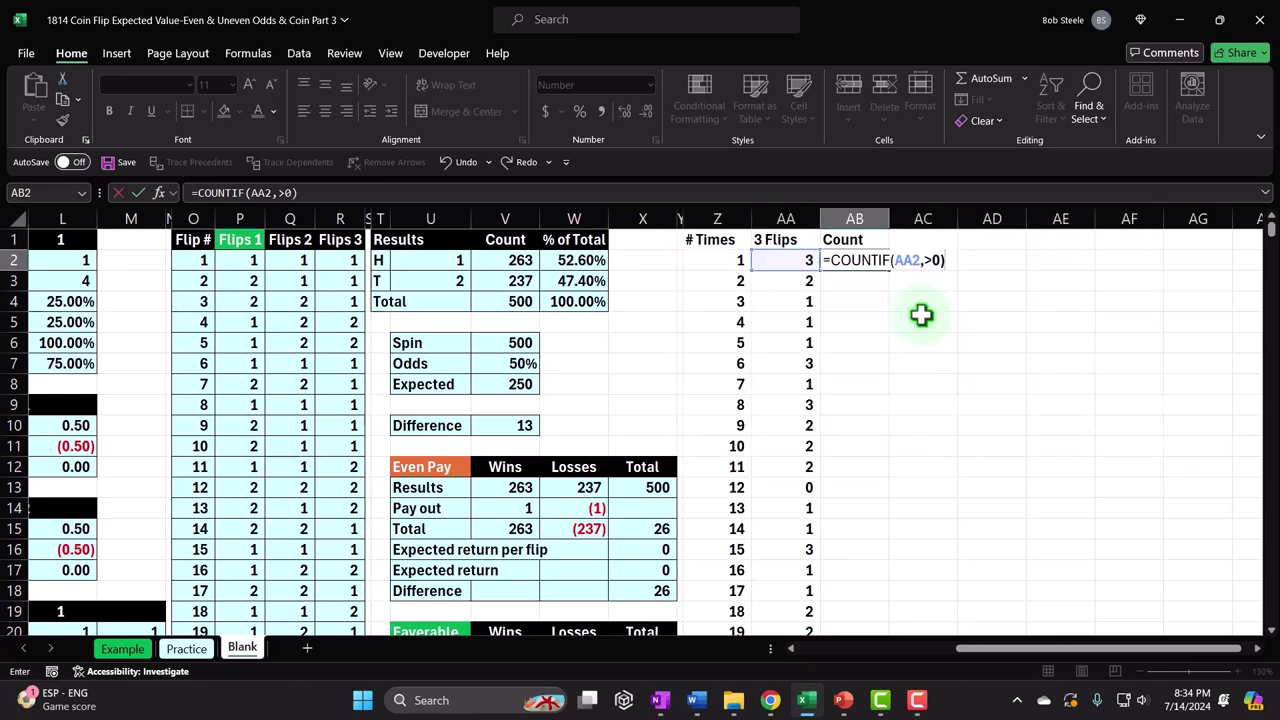
key(Return)
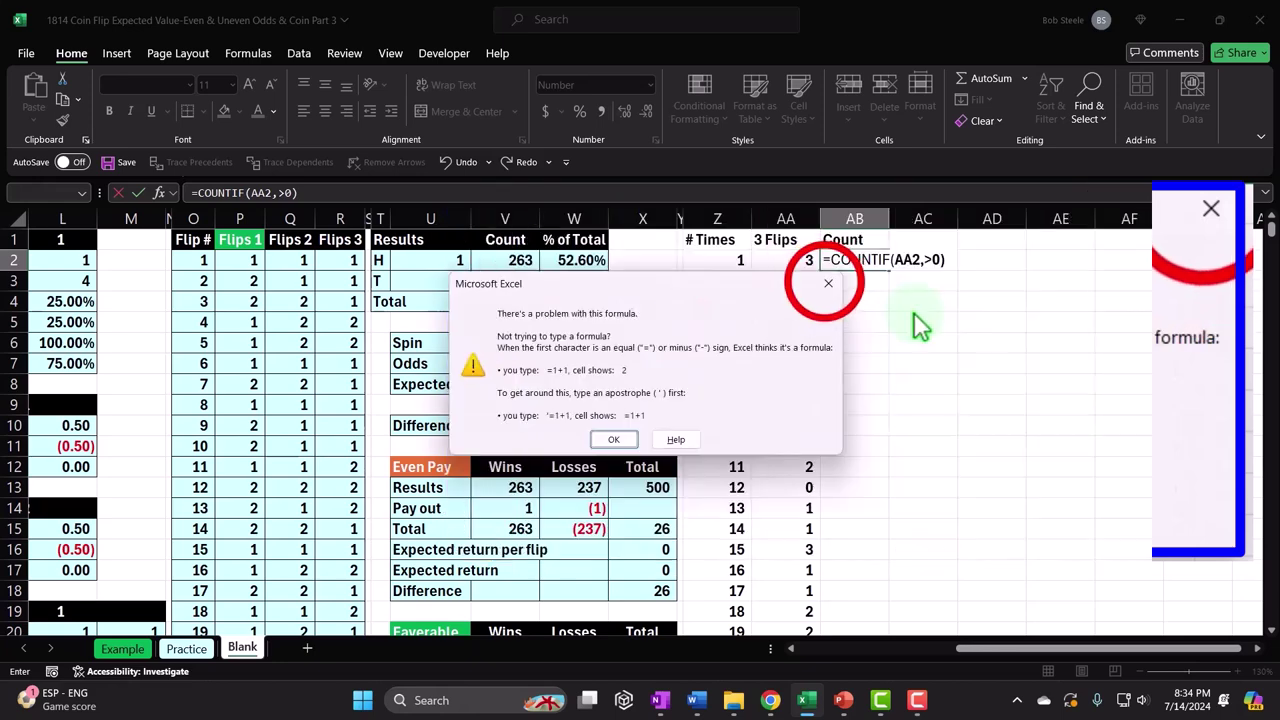
- Correct AB2 to =COUNTIF(AA2,">"&0) so it returns 1 for the first trial
key(Return)
click(1057, 326)
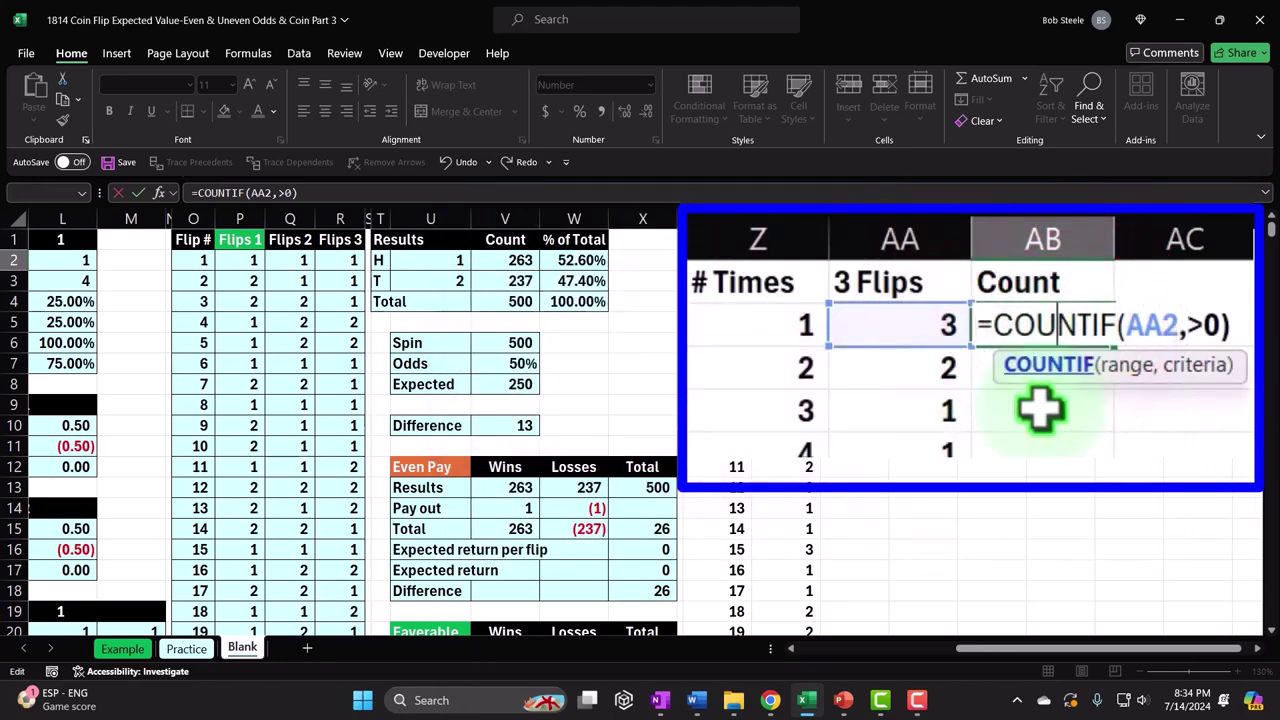
key(Right)
key(Right)
key(Right)
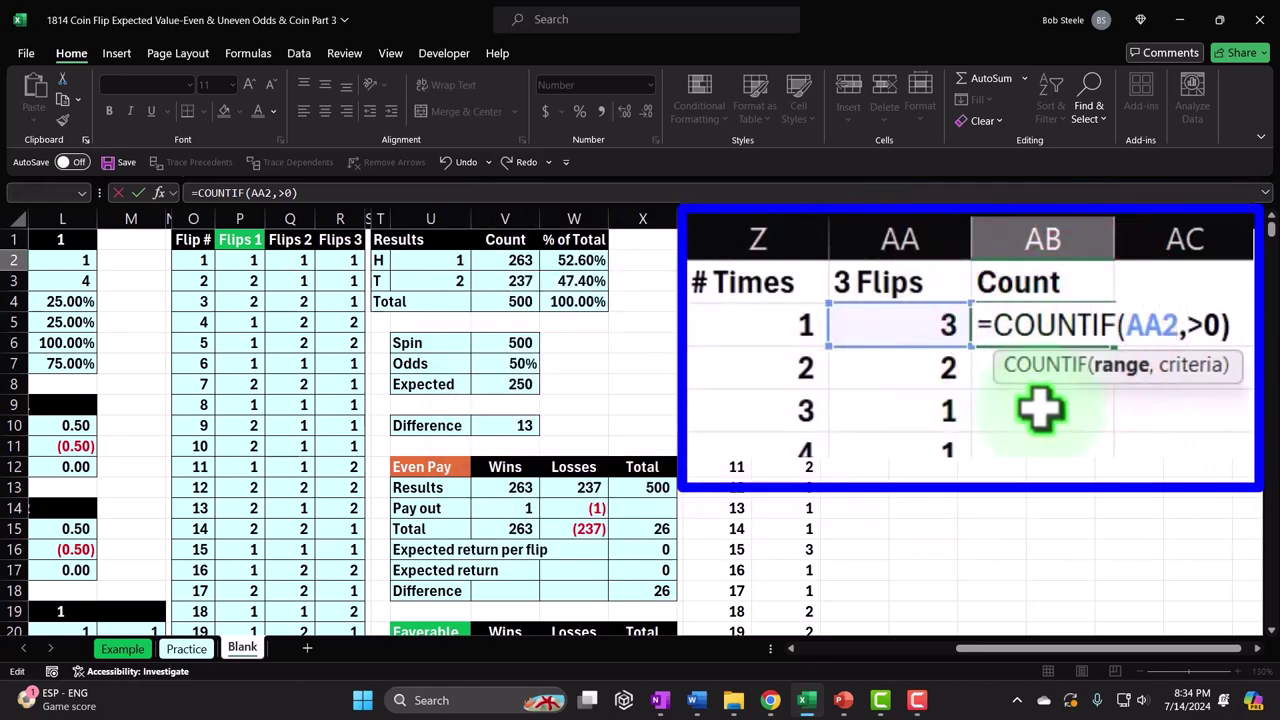
key(Right)
key(Right)
key(Right)
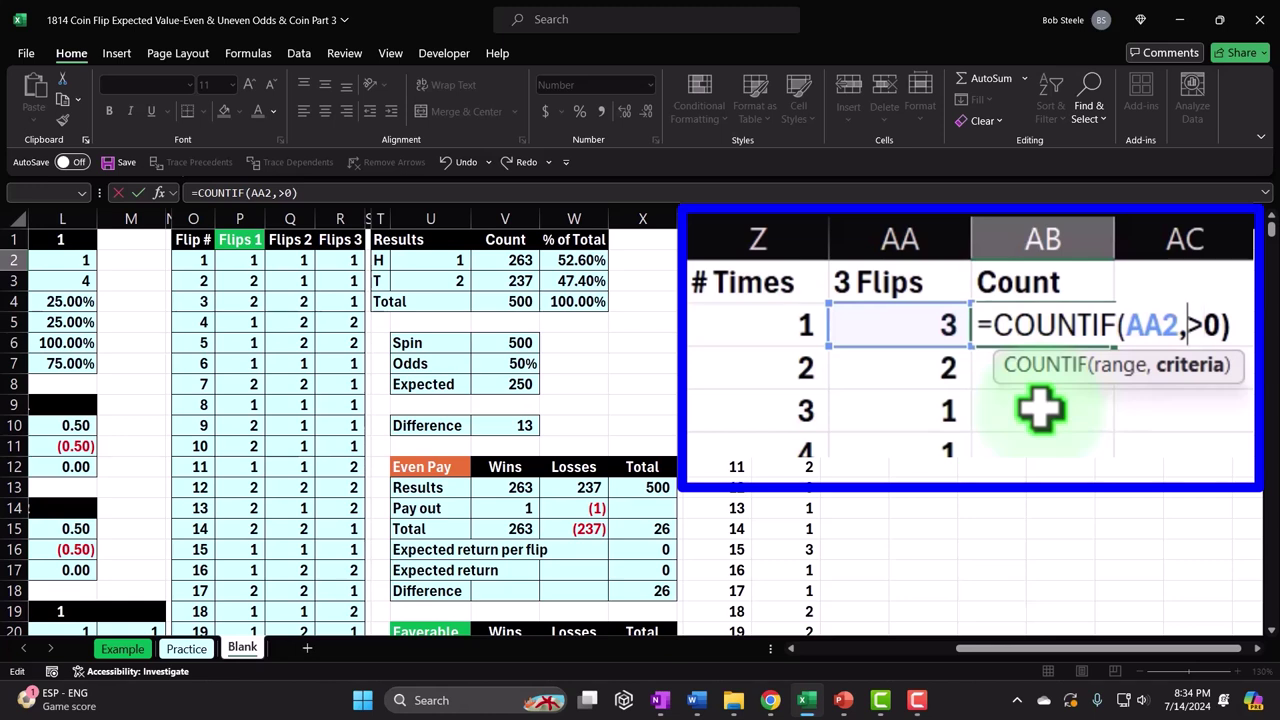
text(">)
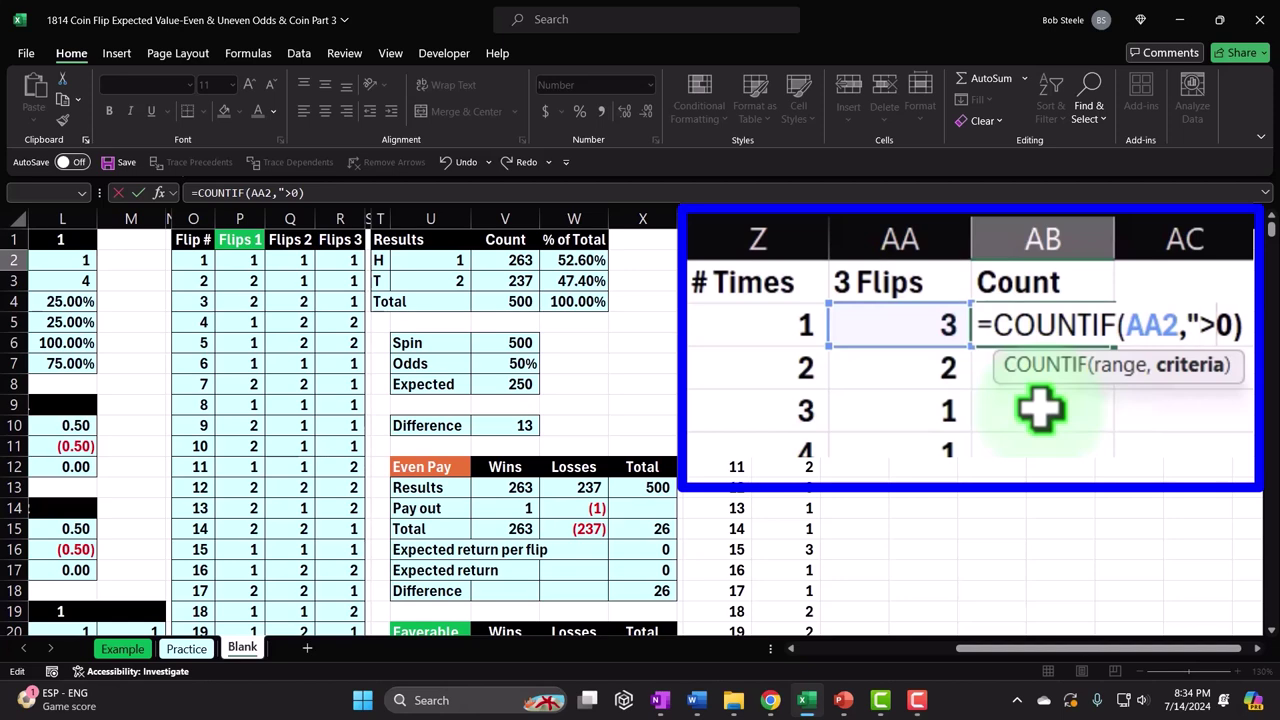
text(")
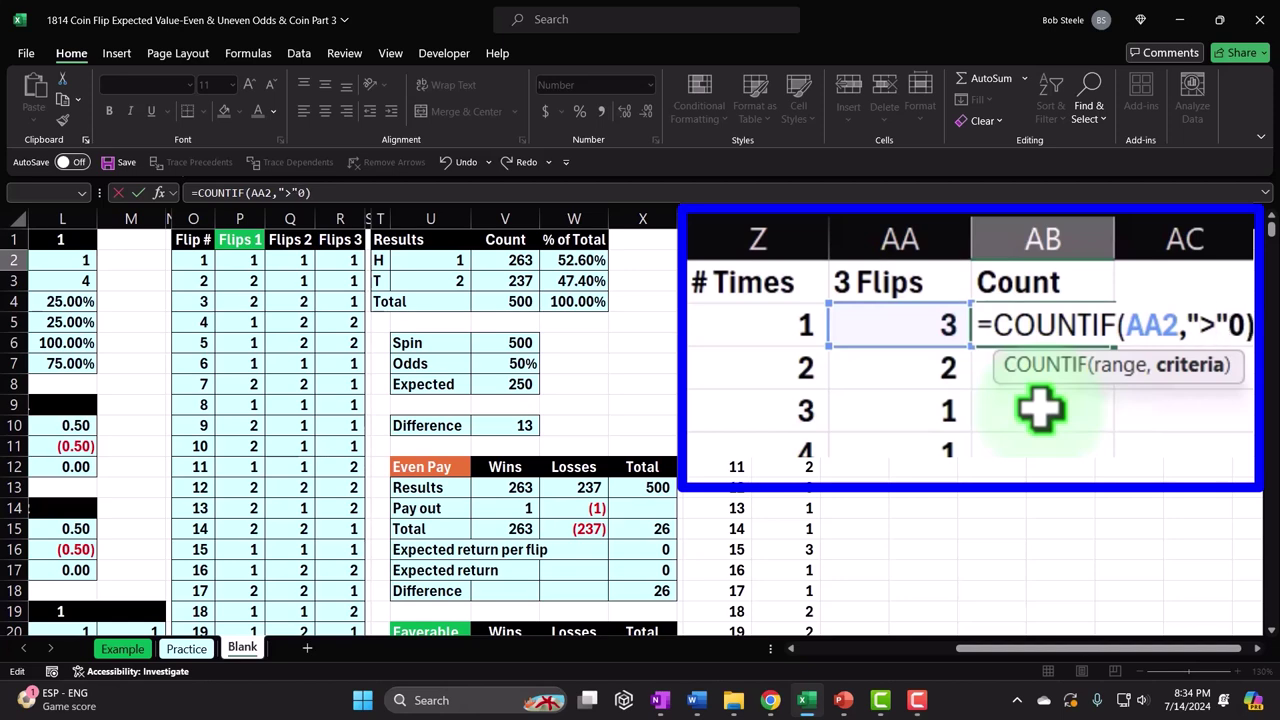
key(Return)
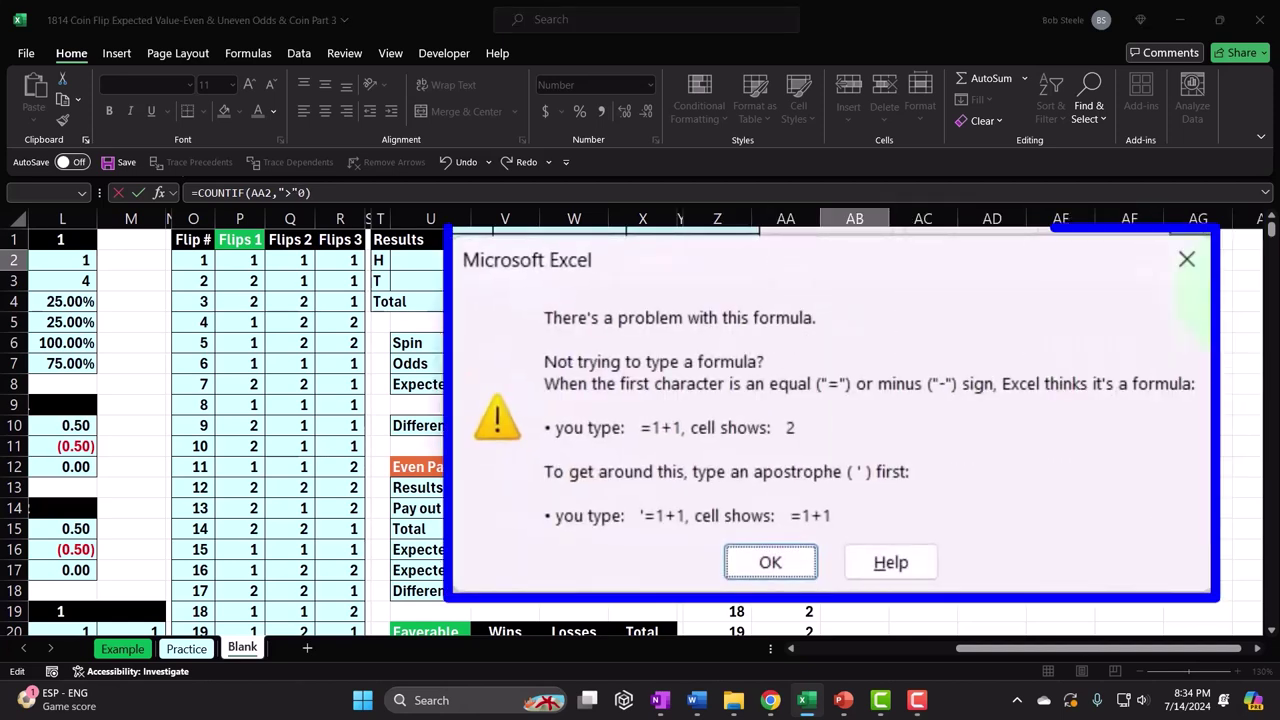
click(1188, 262)
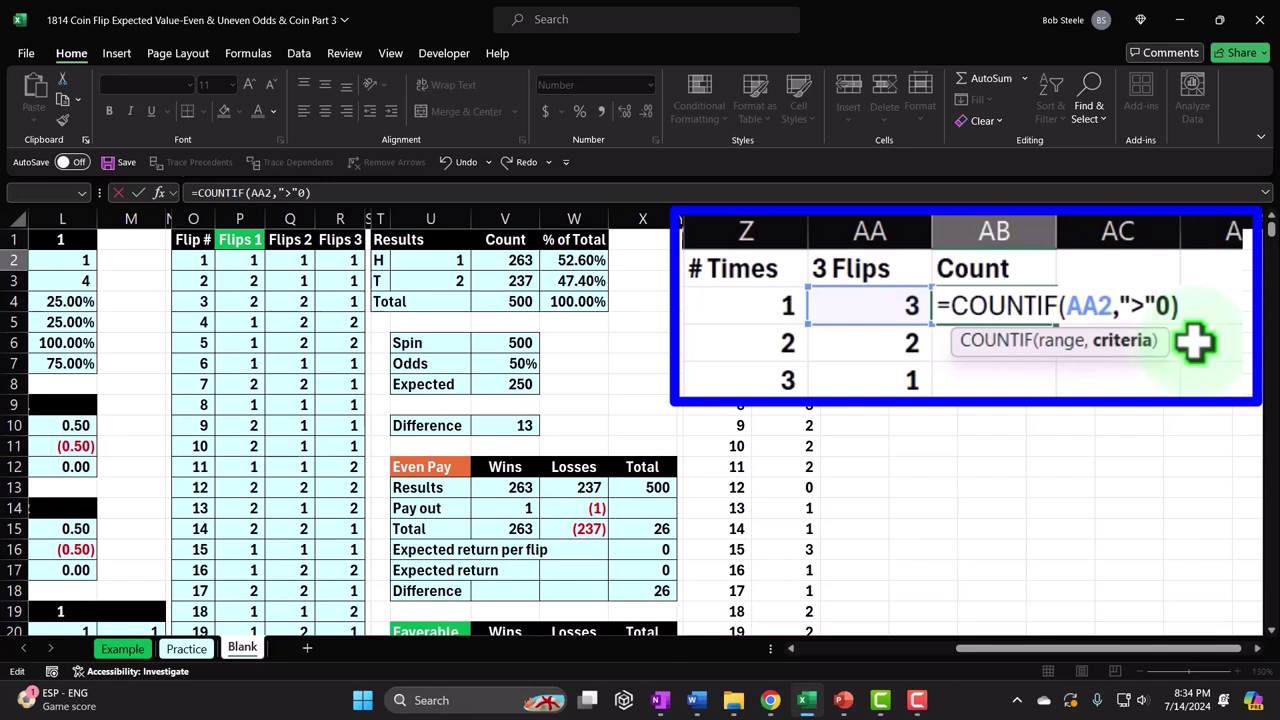
text(&)
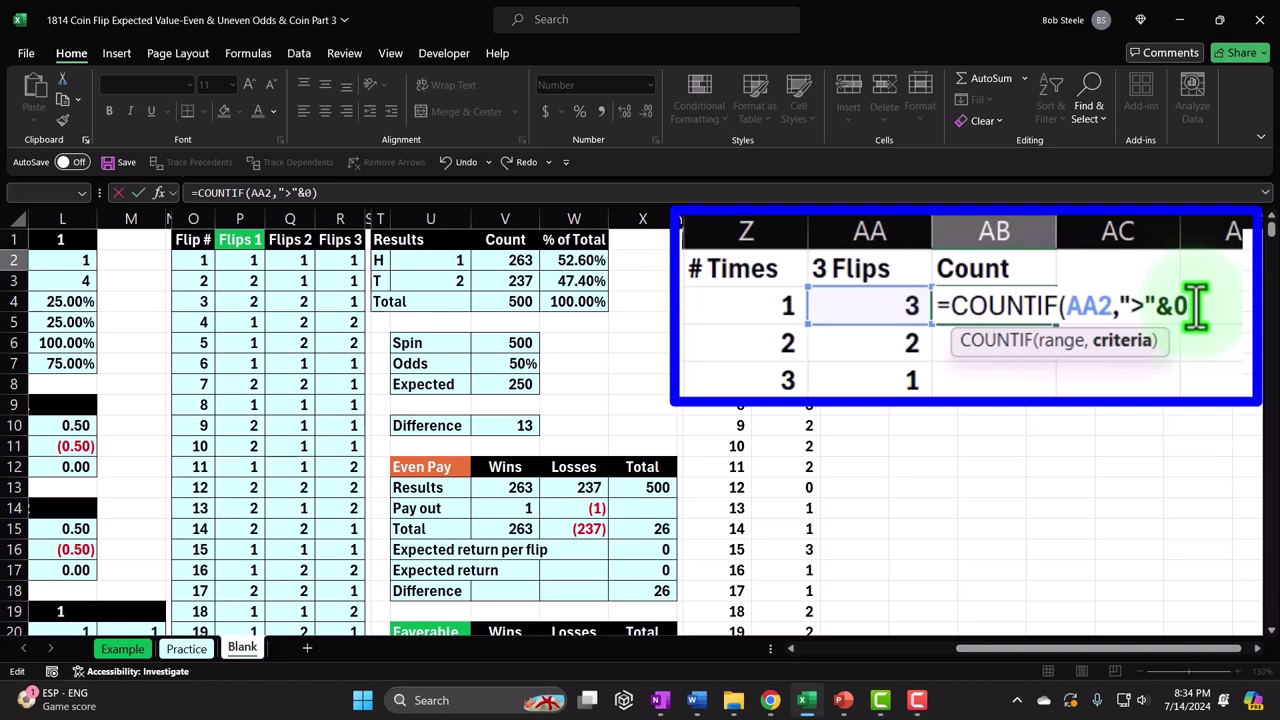
key(Return)
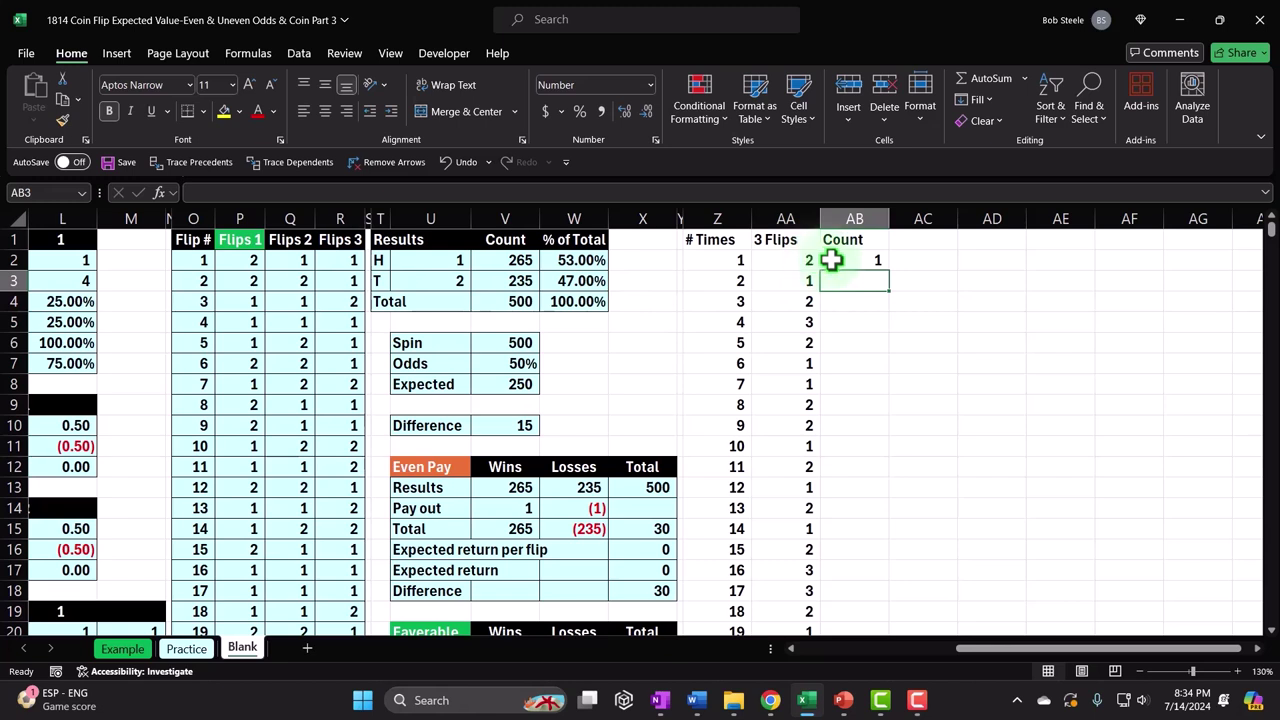
click(831, 260)
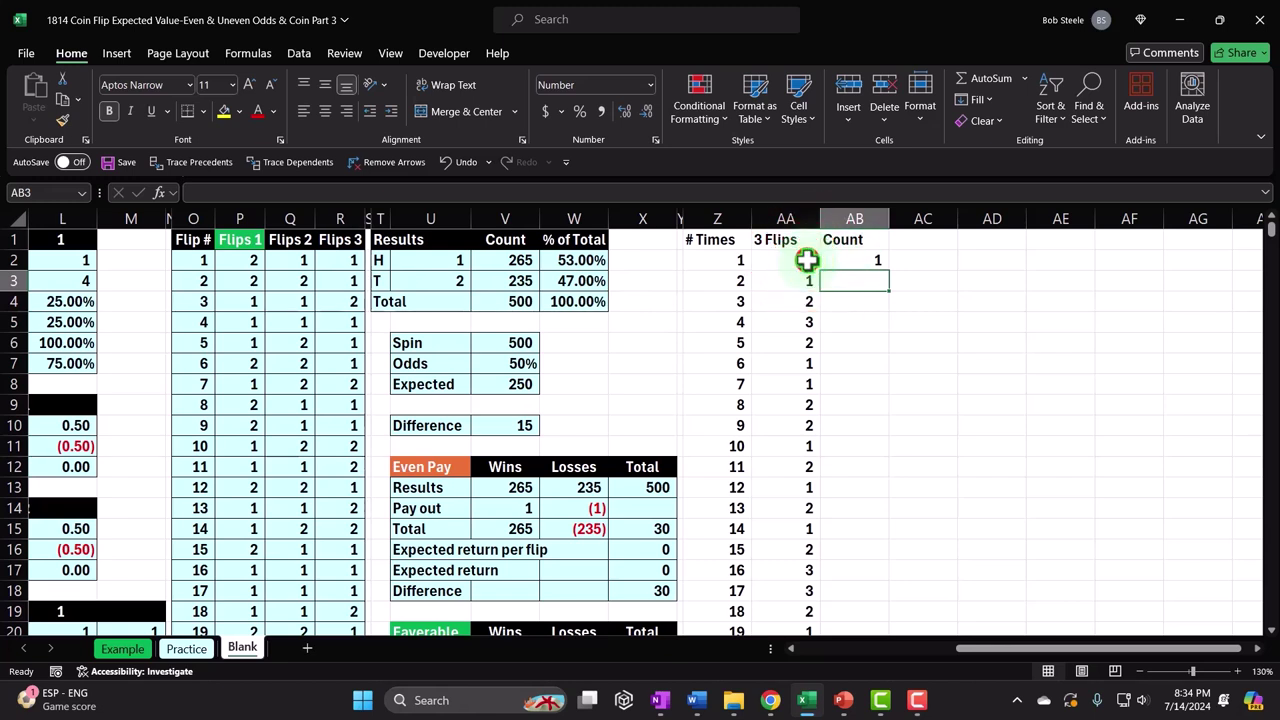
click(808, 260)
text(0)
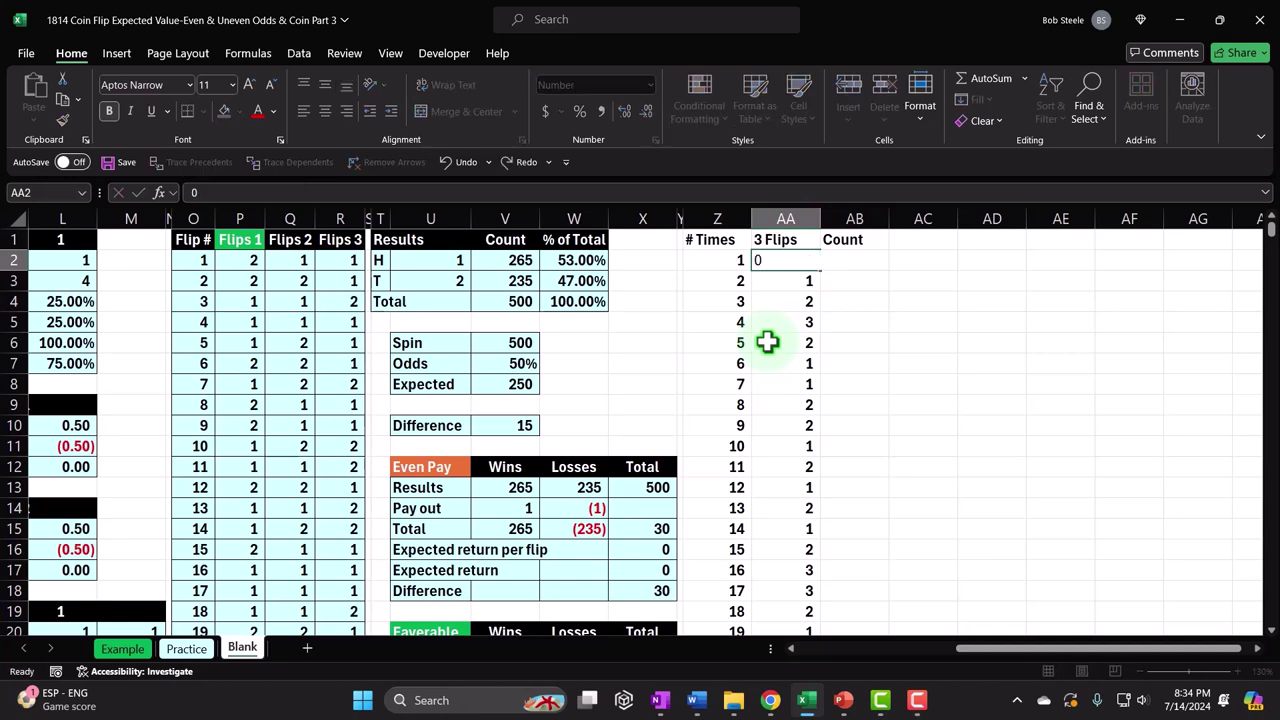
key(Return)
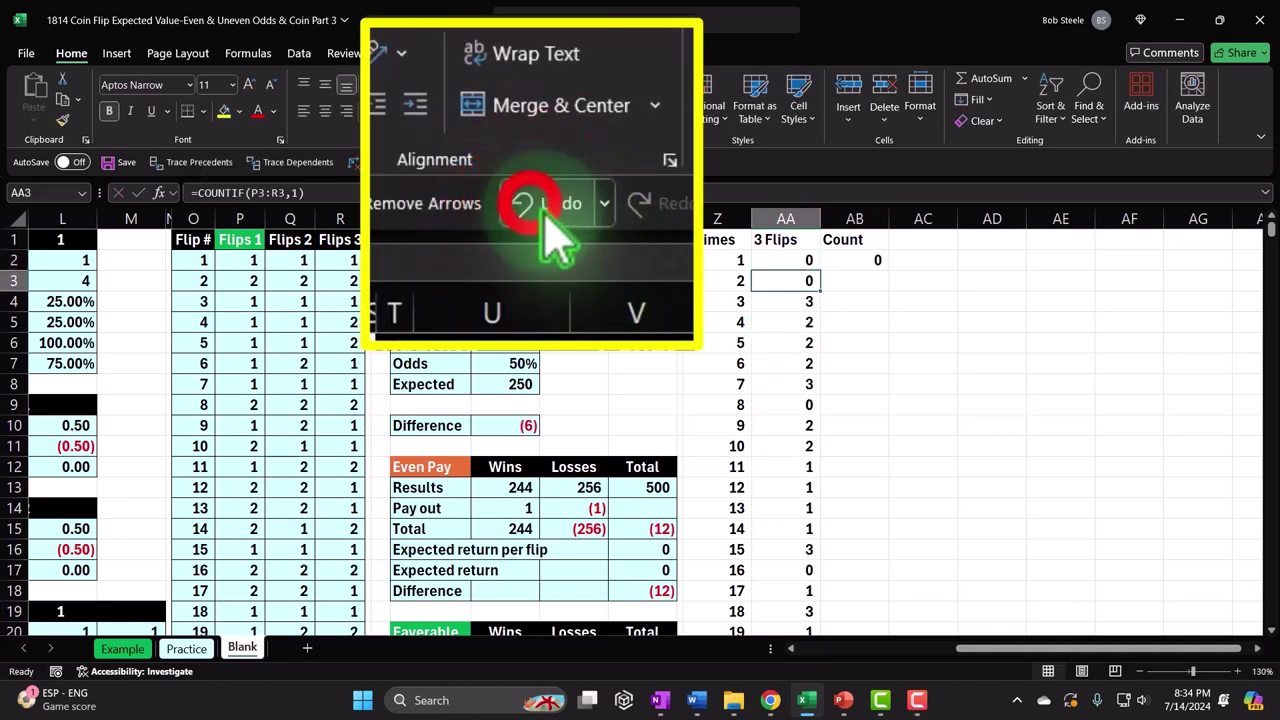
click(460, 162)
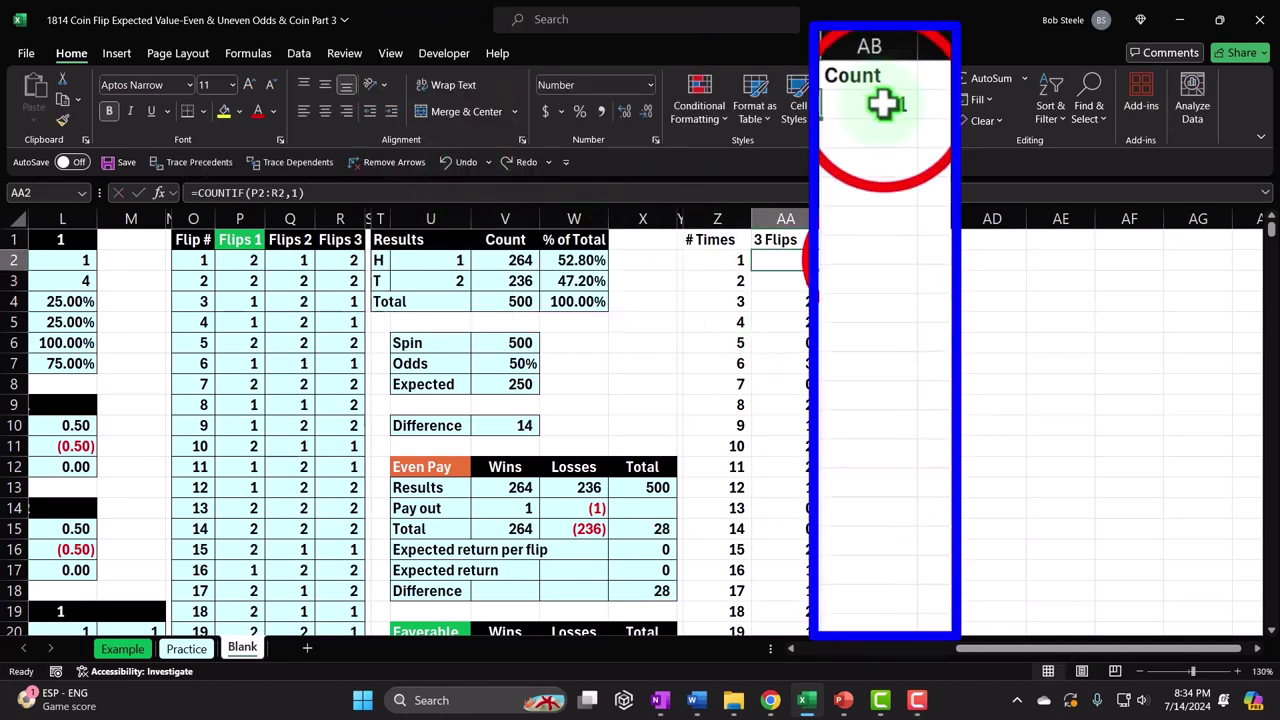
click(884, 106)
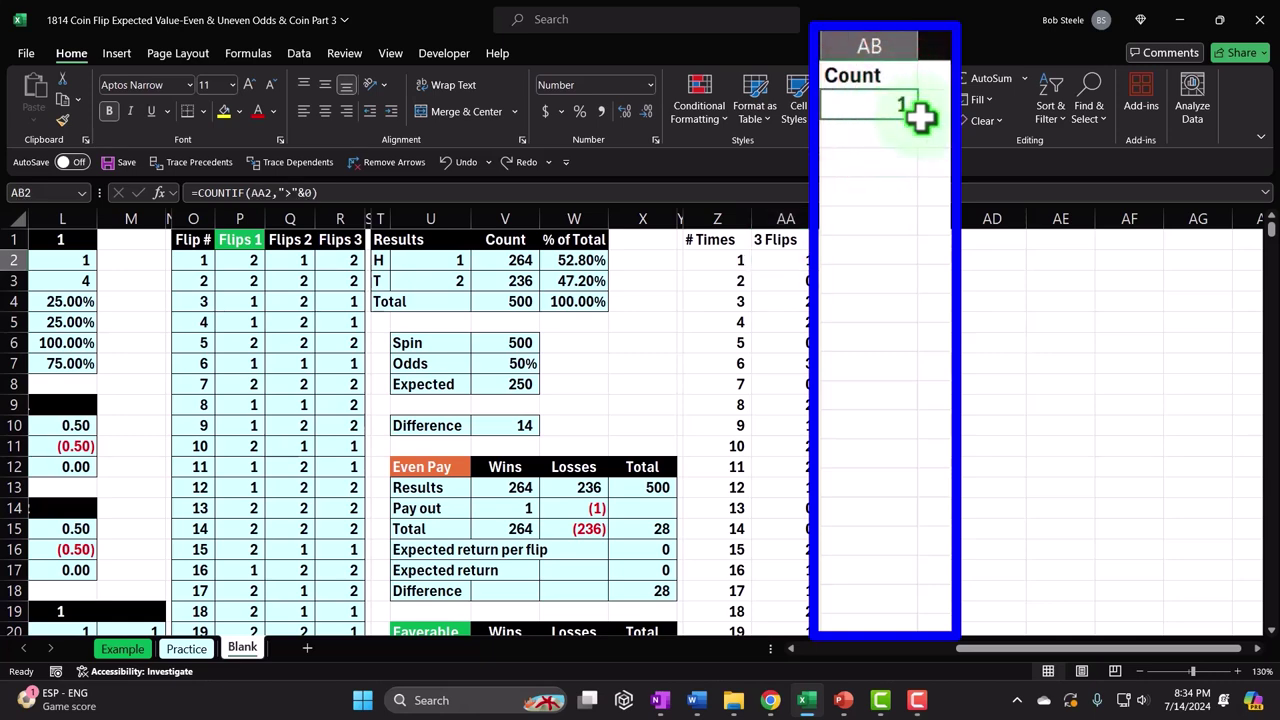
click(916, 120)
double_click(916, 120)
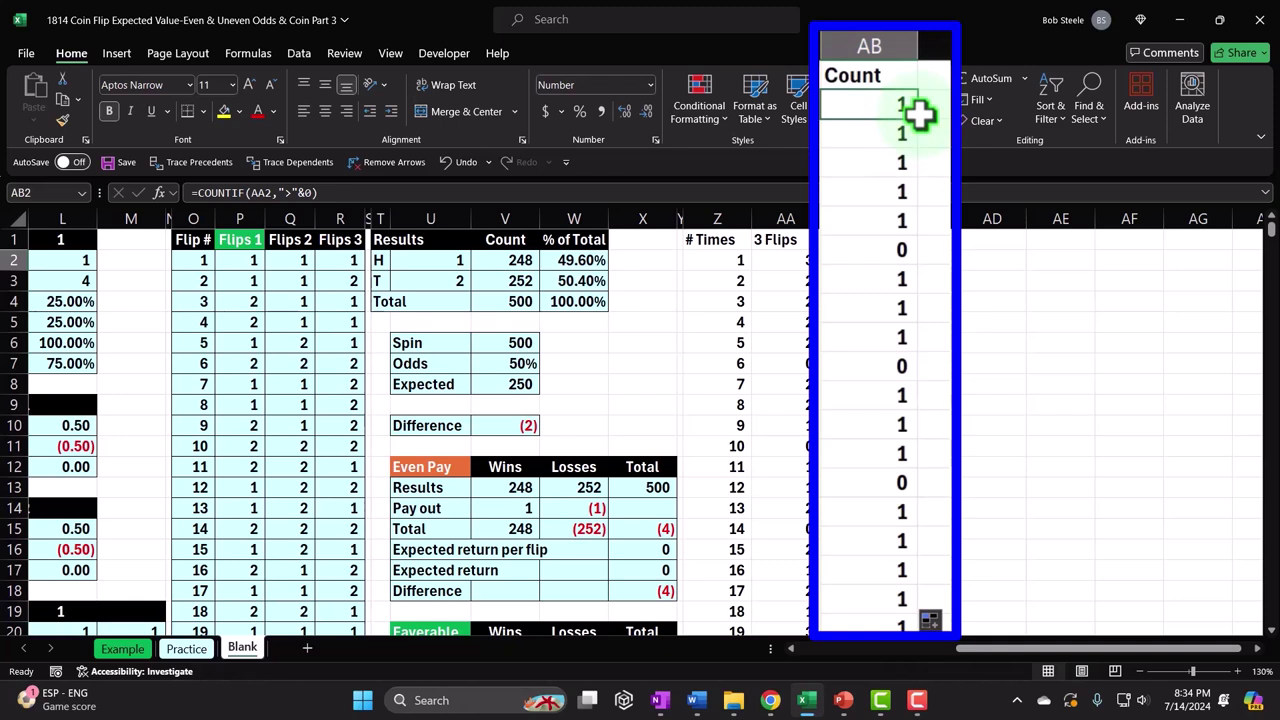
key(Down)
key(Down)
key(Down)
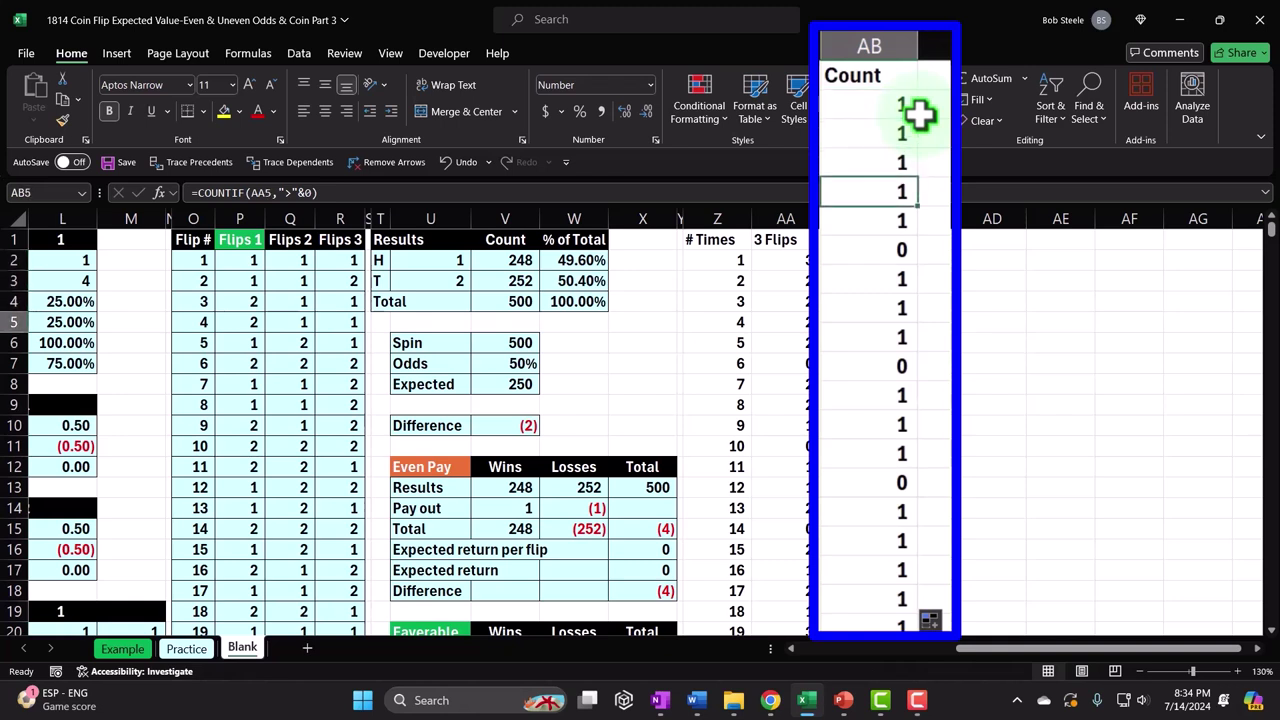
key(Down)
key(Down)
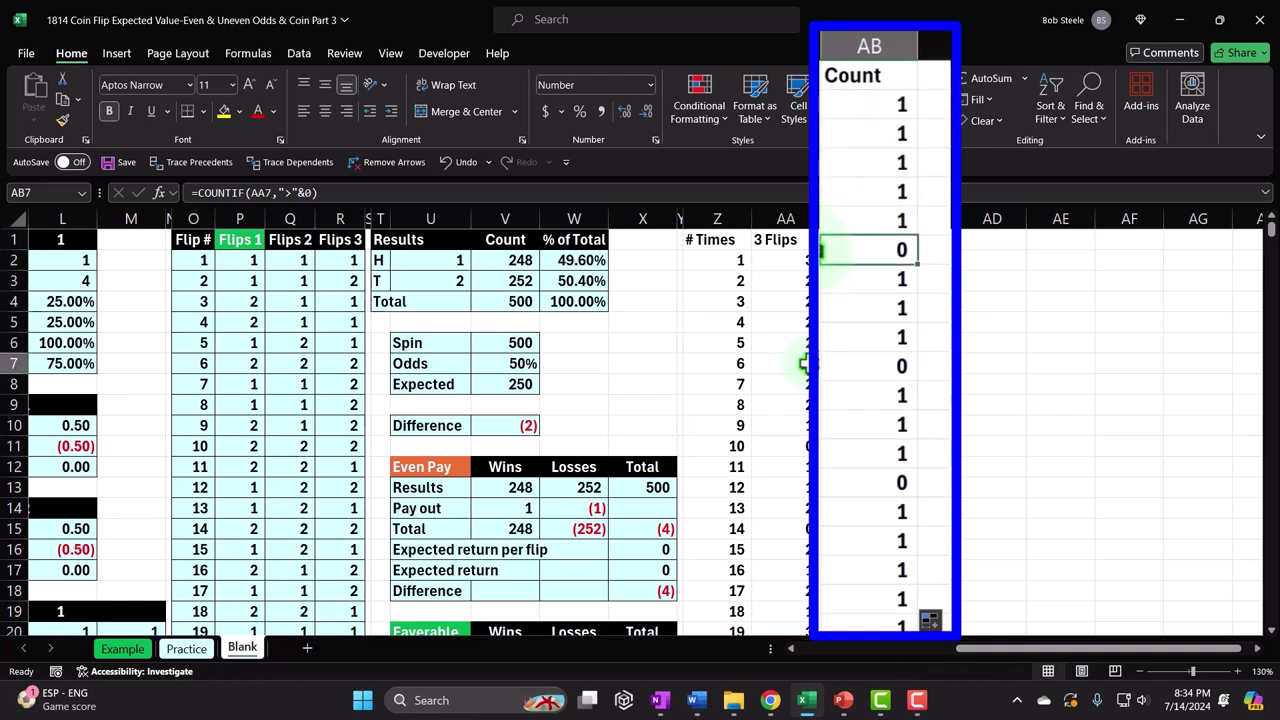
key(Down)
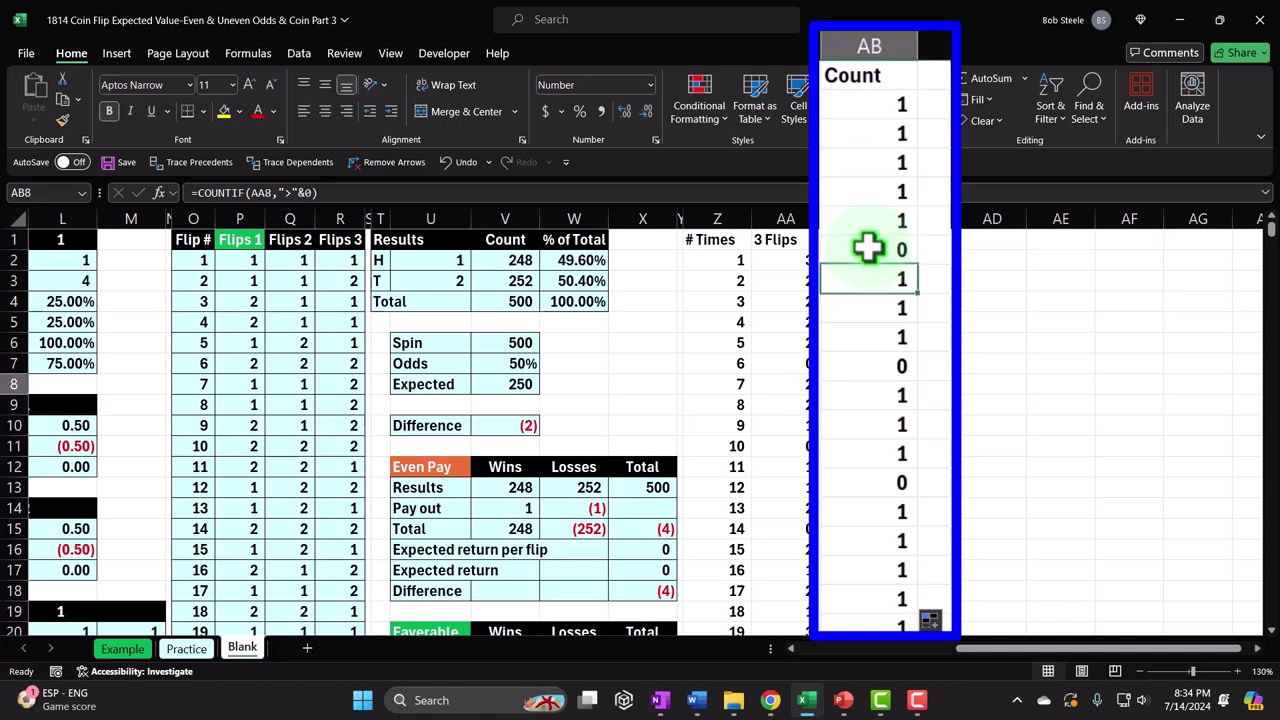
key(Down)
key(Down)
key(Down)
key(Down)
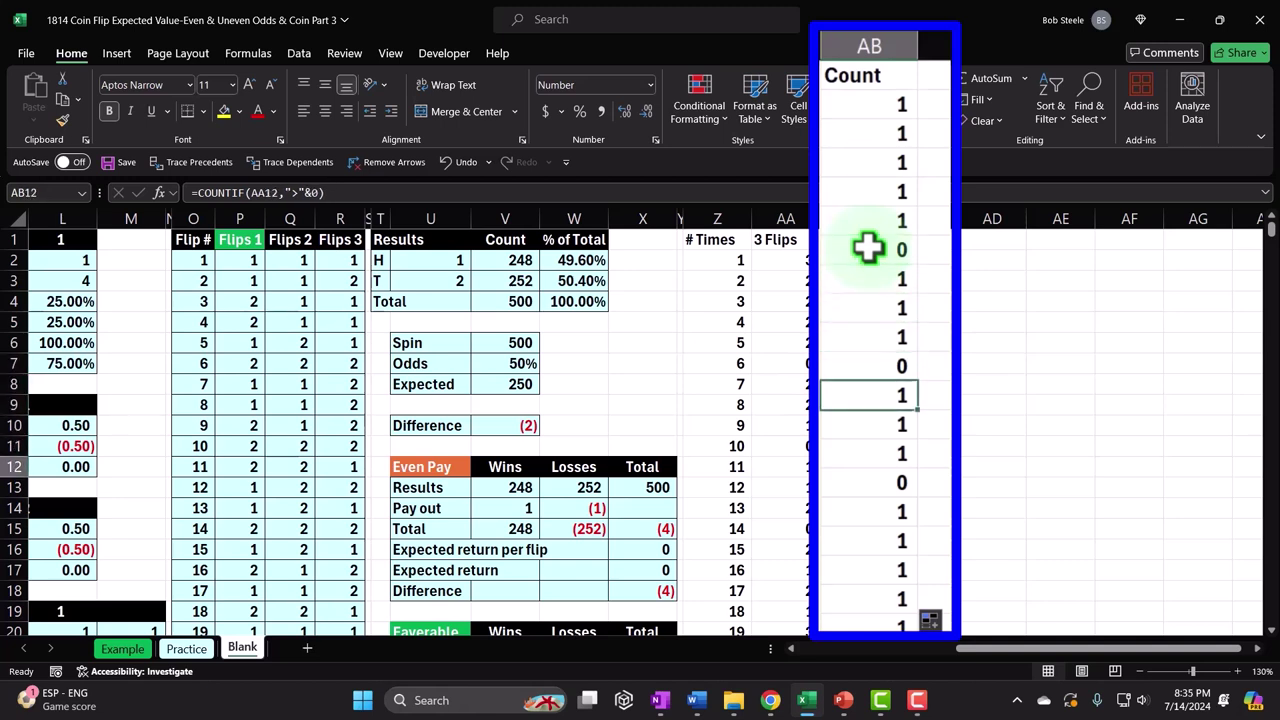
key(Down)
key(Down)
key(Down)
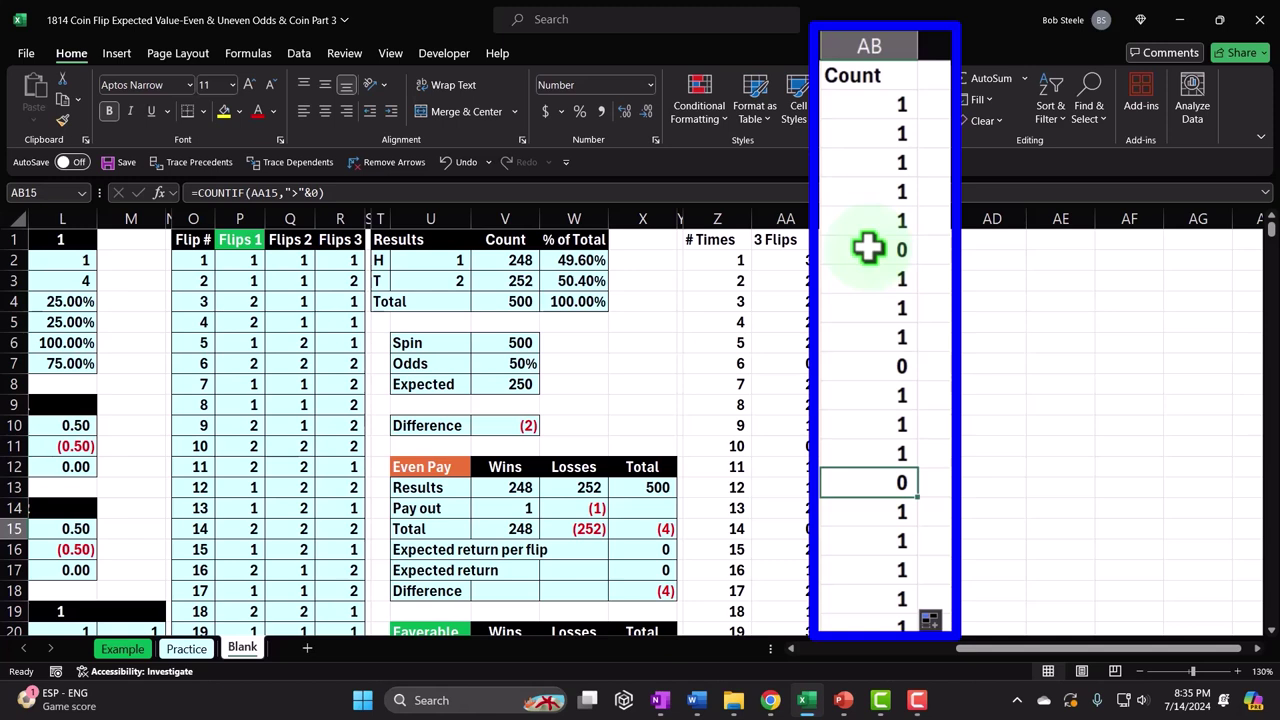
key(Left)
key(Down)
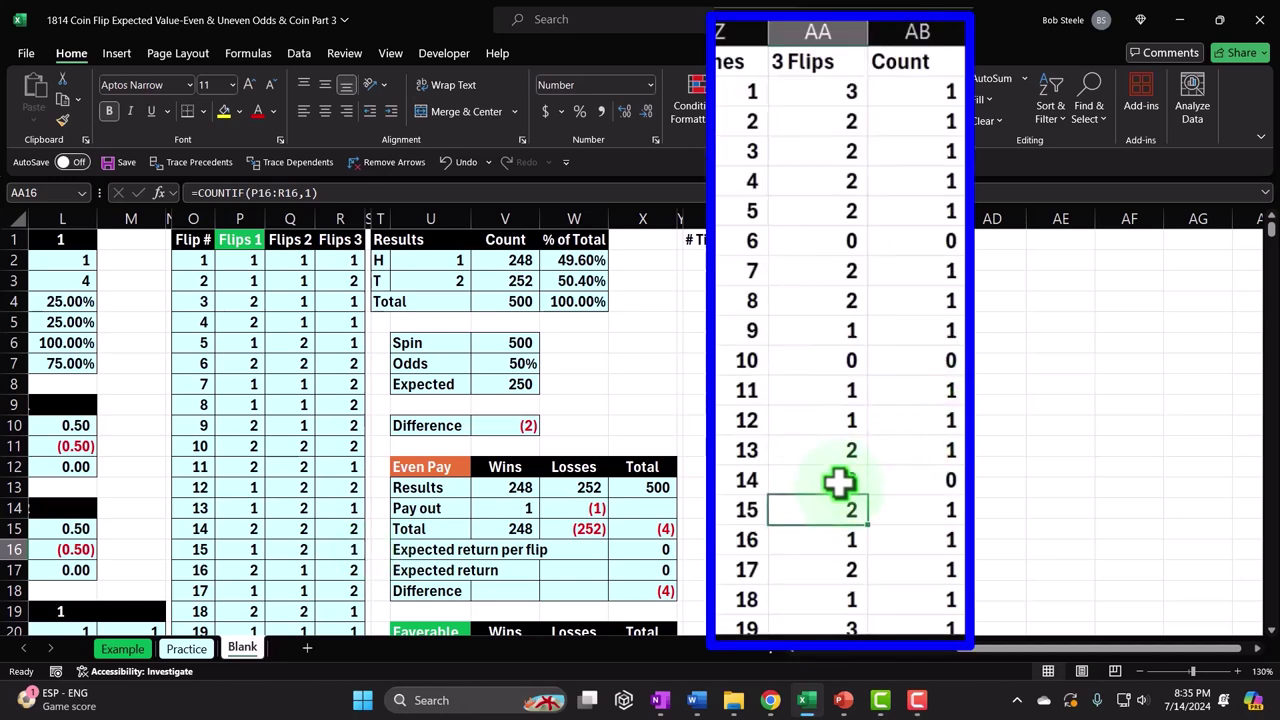
key(Down)
key(Down)
key(Down)
key(Down)
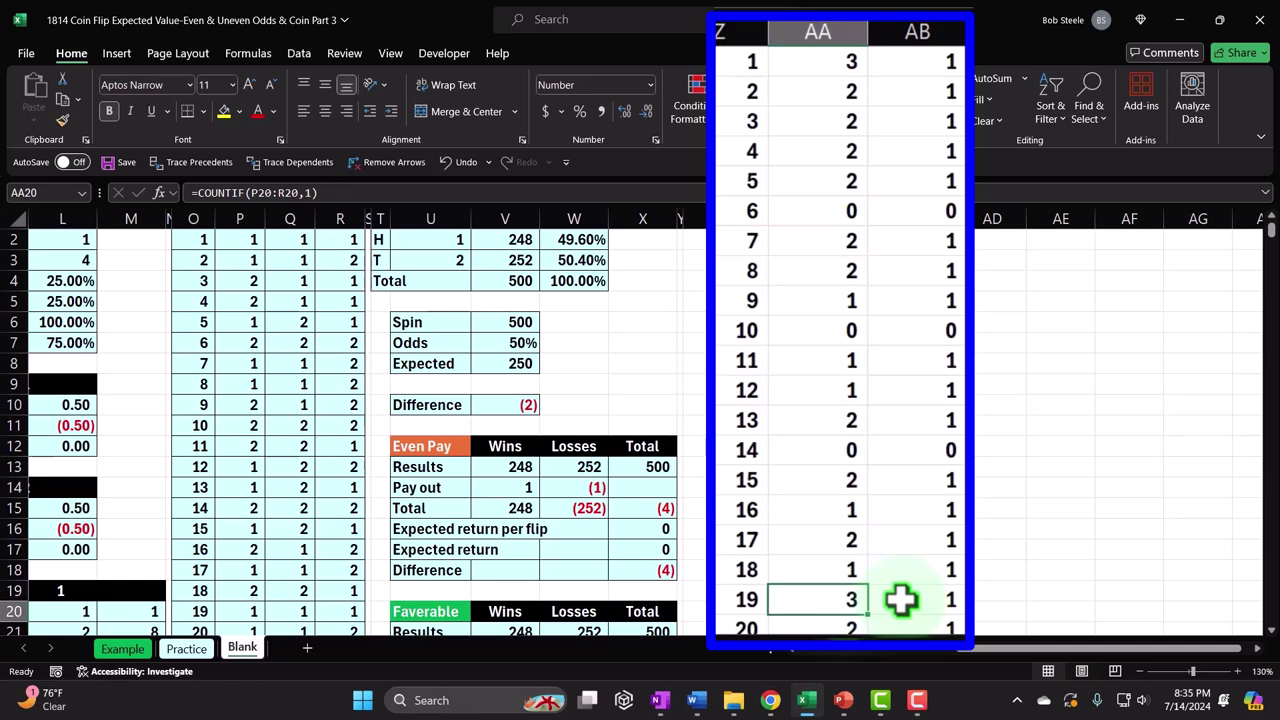
- Give the # Times, 3 Flips and Count headers a black fill with white text
scroll(843, 605, up, 1)
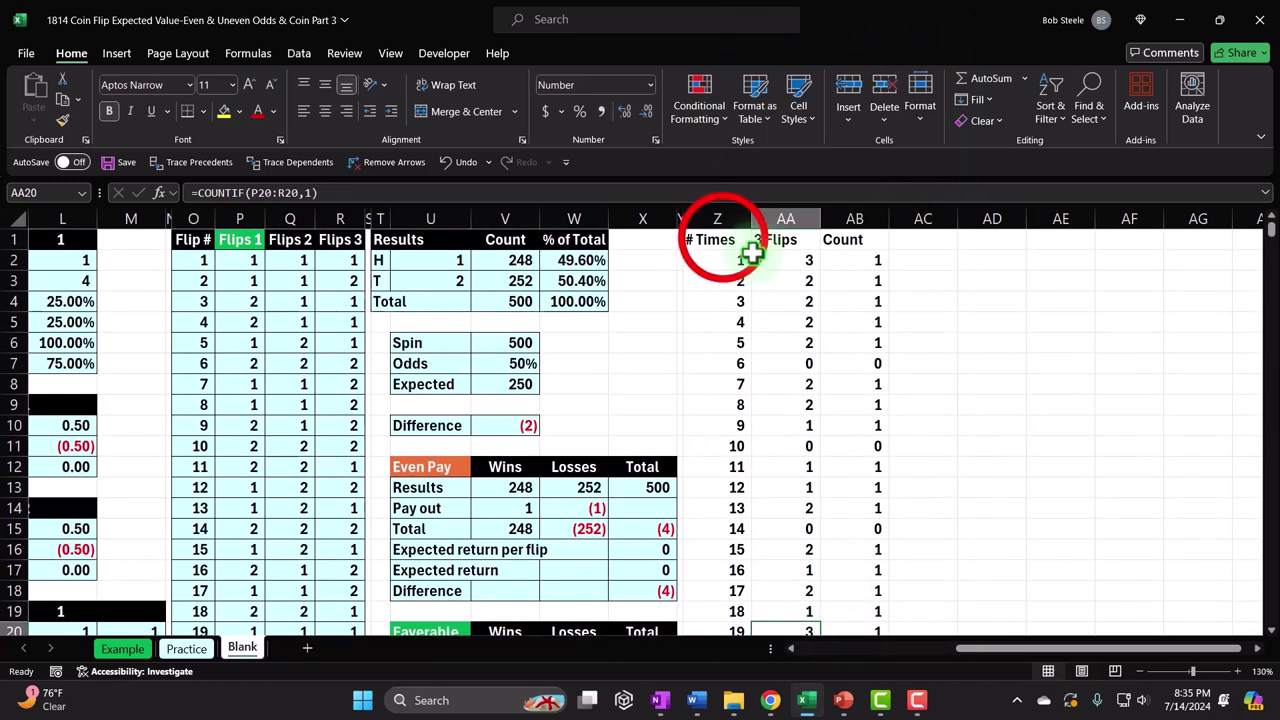
drag(723, 238, 835, 240)
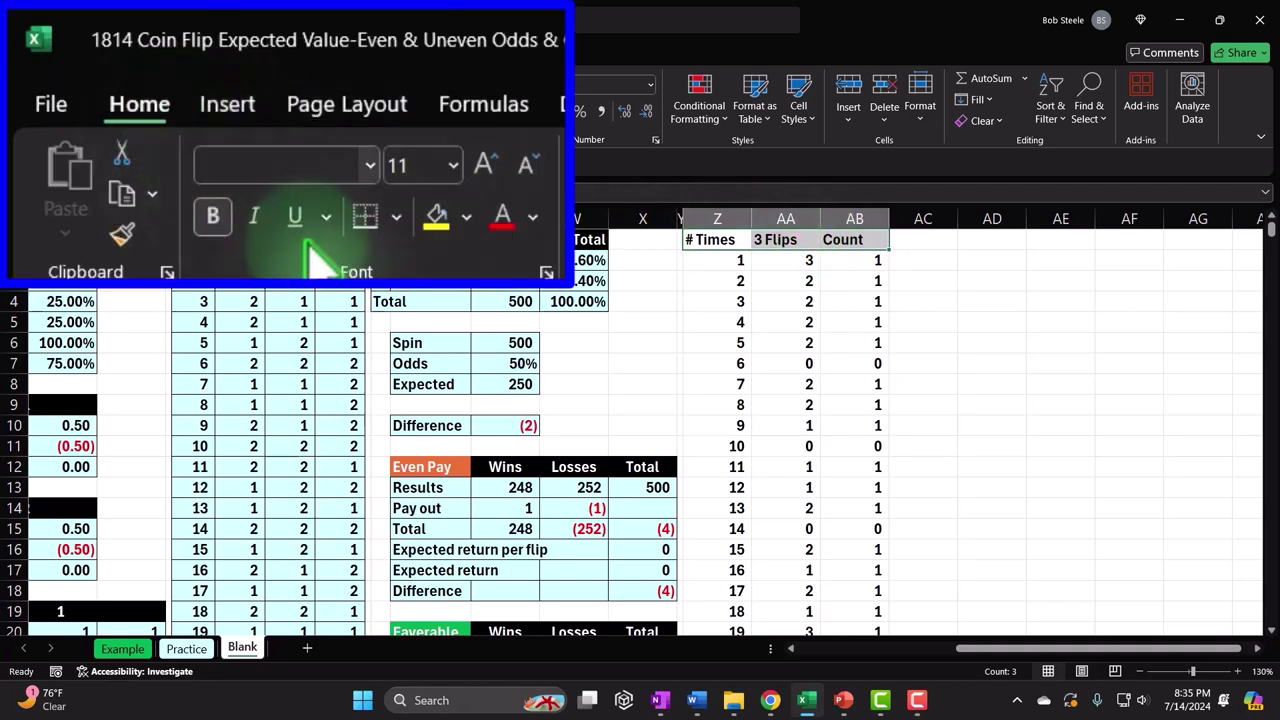
click(237, 111)
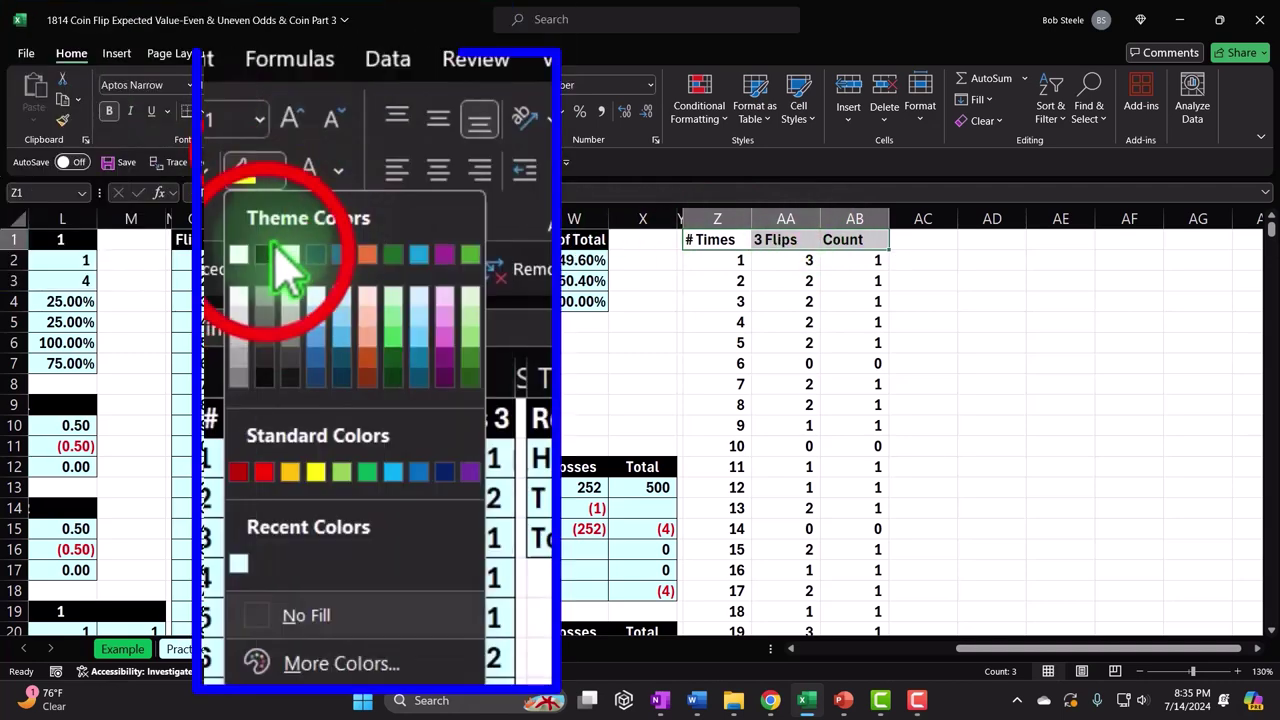
click(265, 256)
click(338, 172)
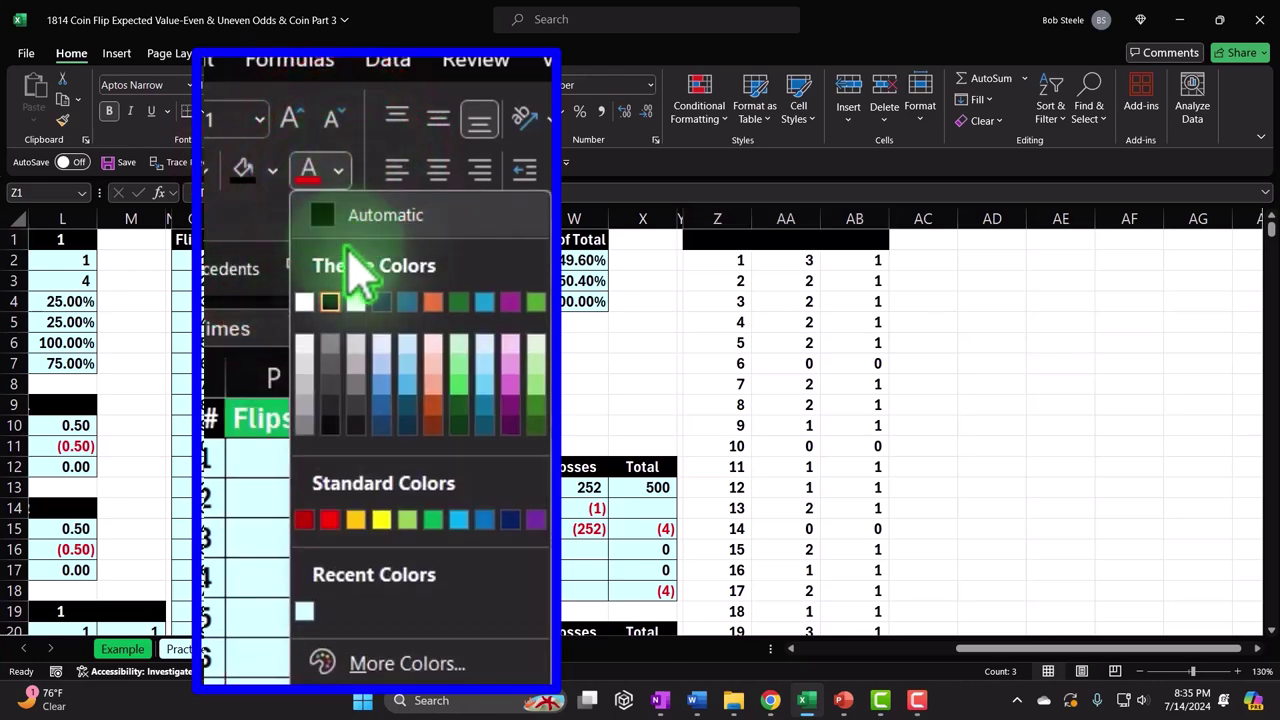
click(257, 179)
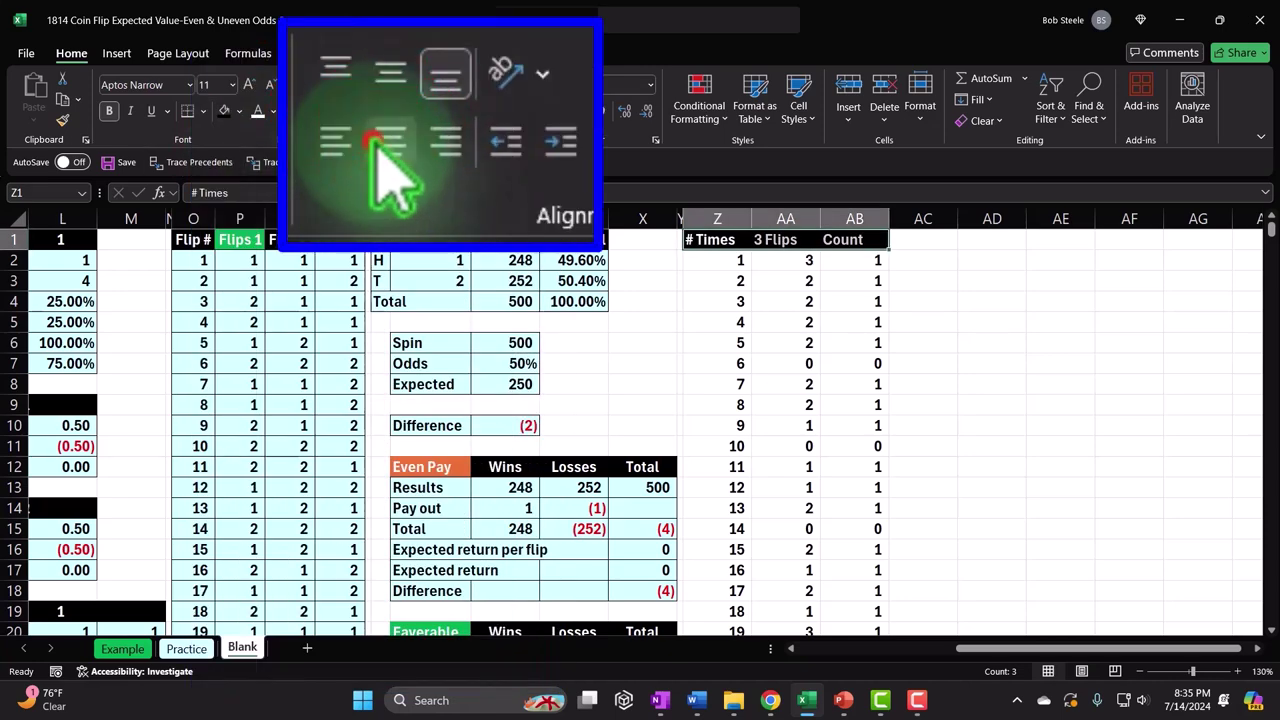
- Apply All Borders and a light cyan custom fill to the Z2:AB501 table
drag(738, 260, 822, 260)
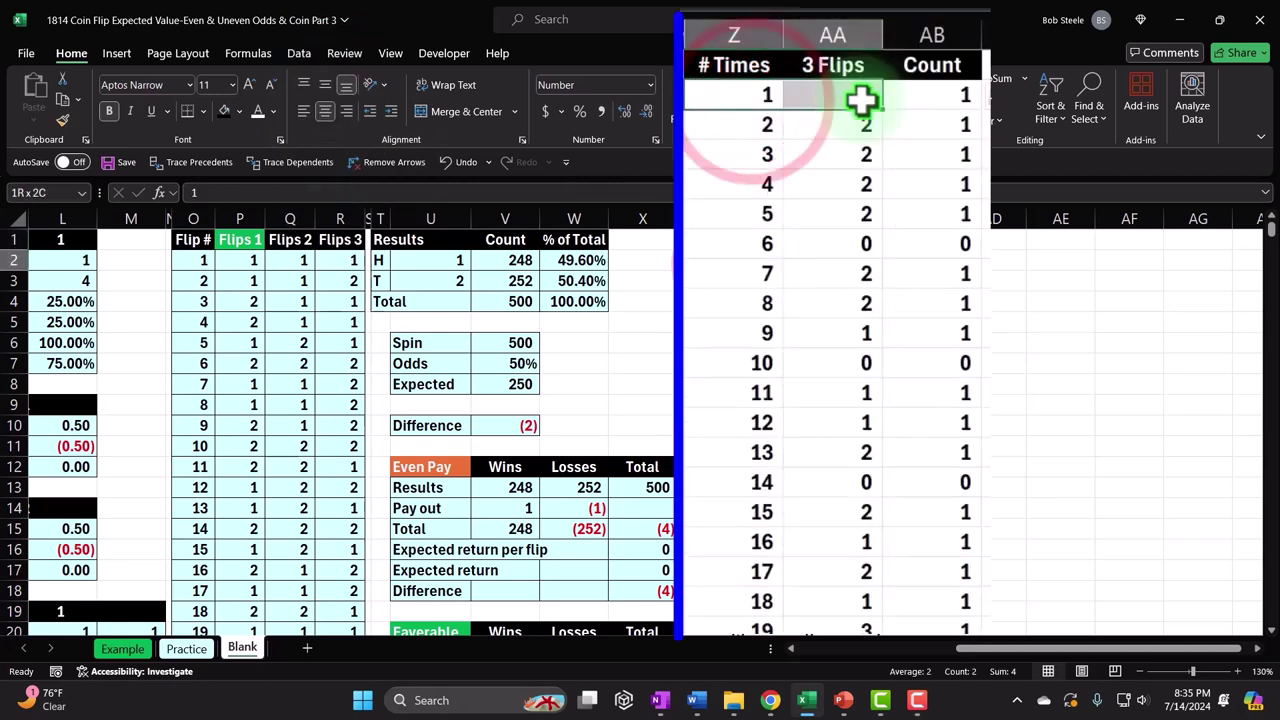
drag(888, 95, 876, 88)
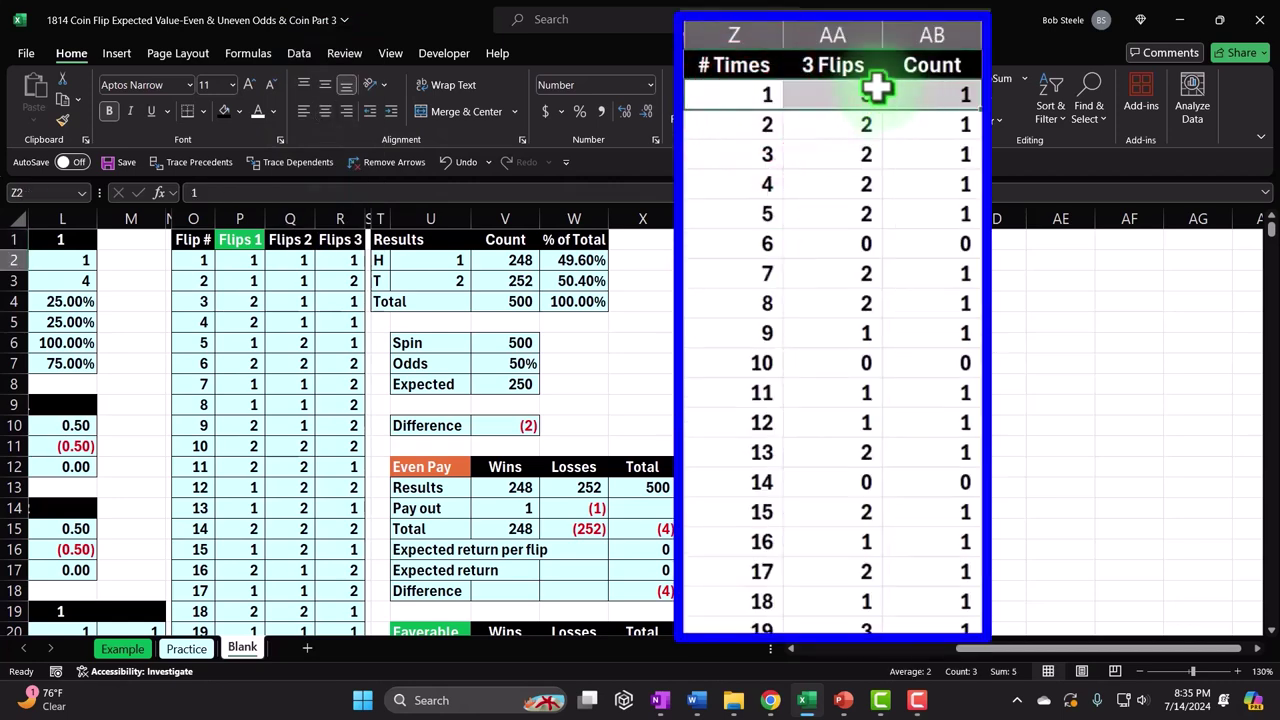
key(ctrl+shift+Down)
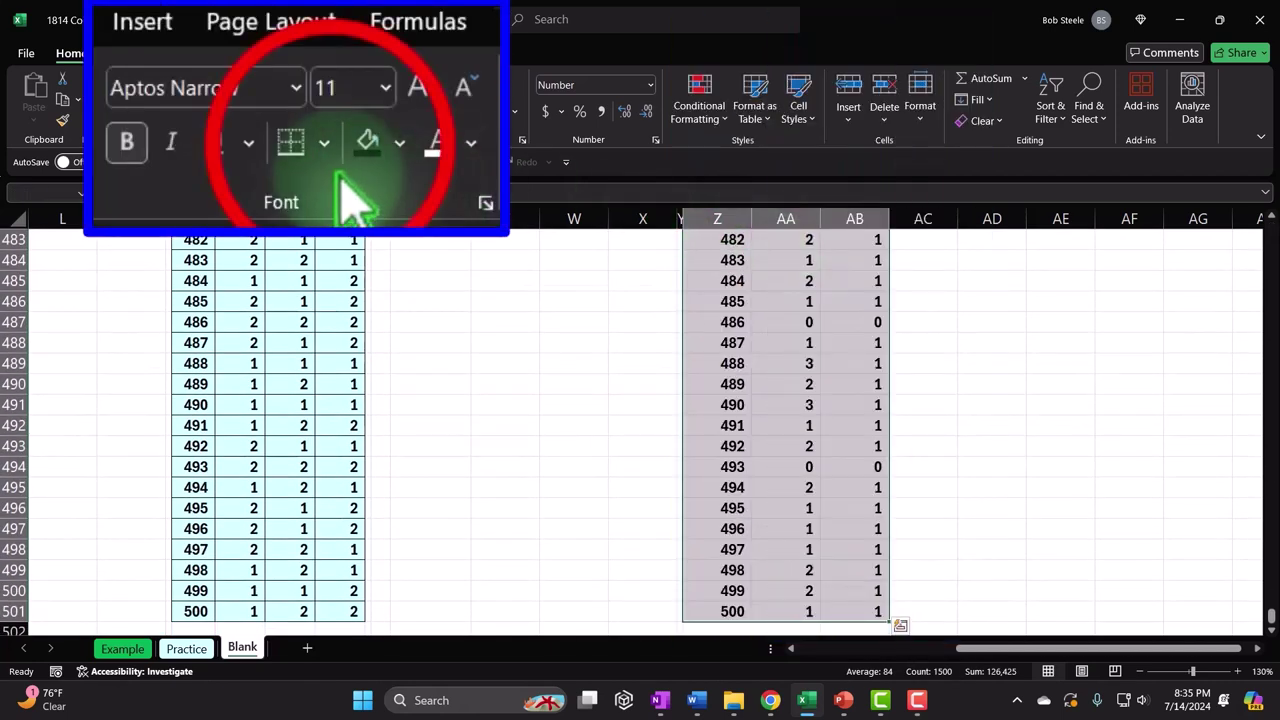
click(206, 116)
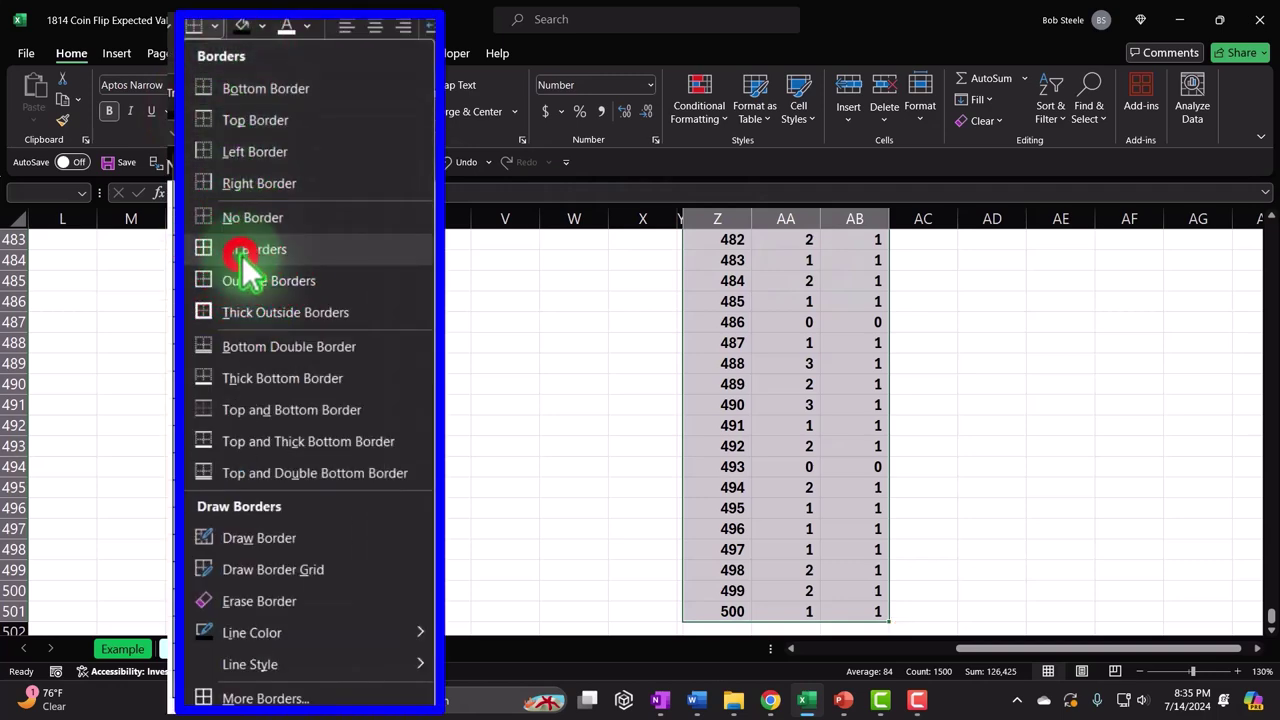
click(245, 265)
key(ctrl+BackSpace)
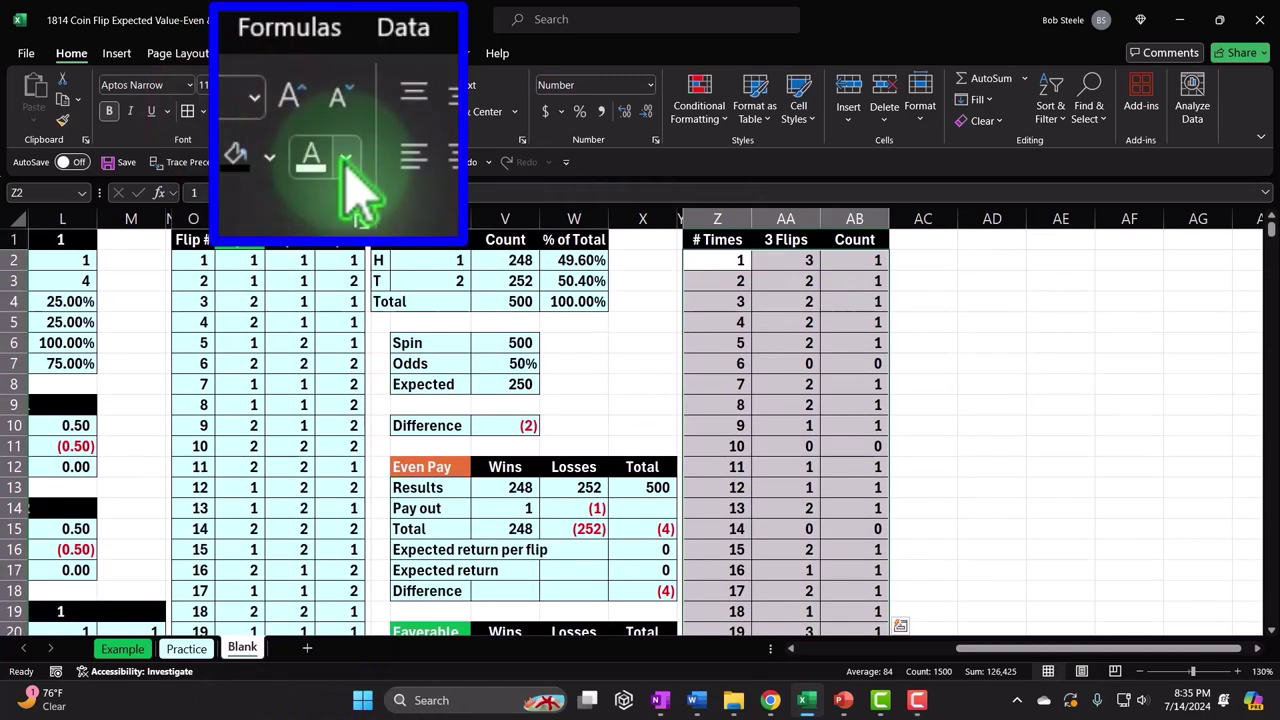
click(237, 111)
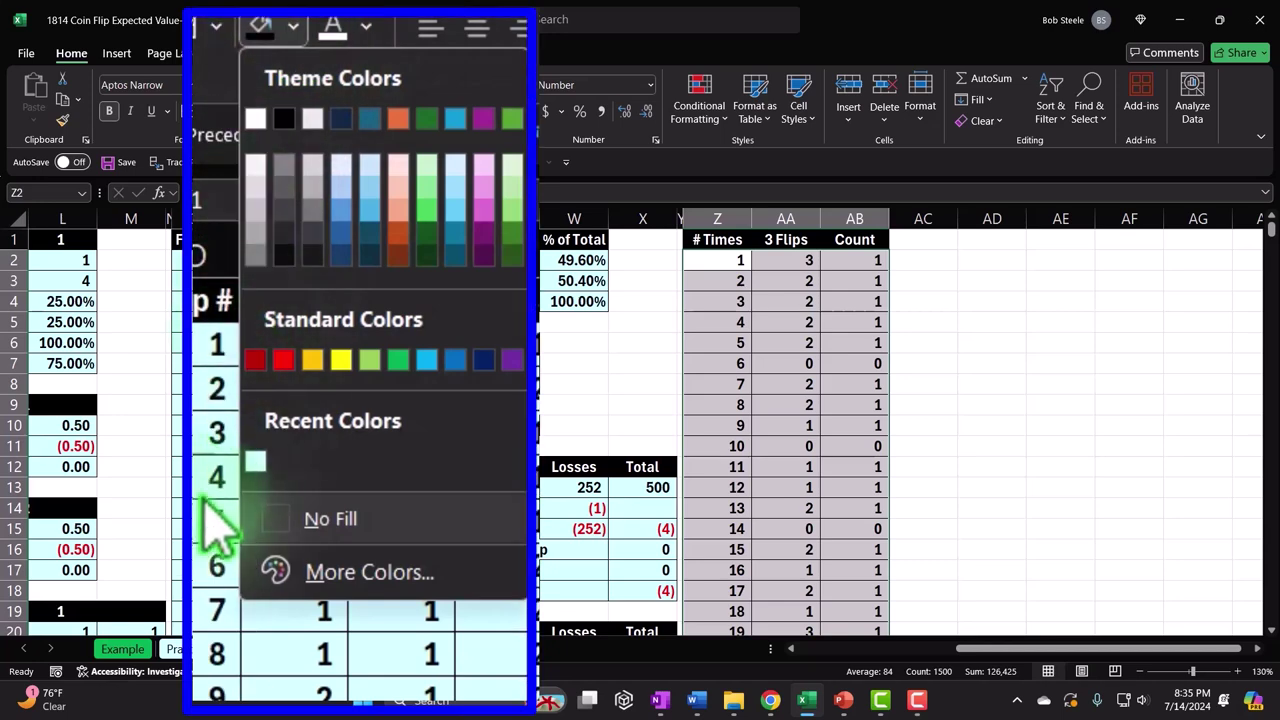
click(300, 562)
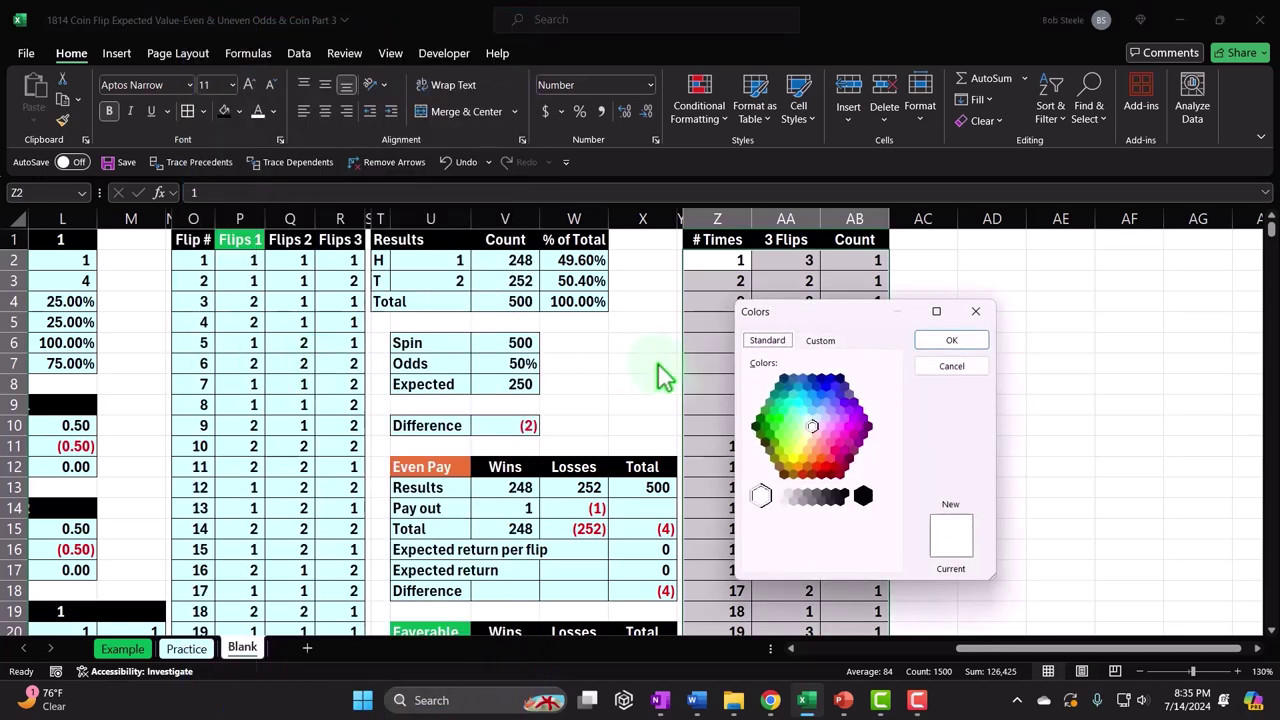
click(807, 420)
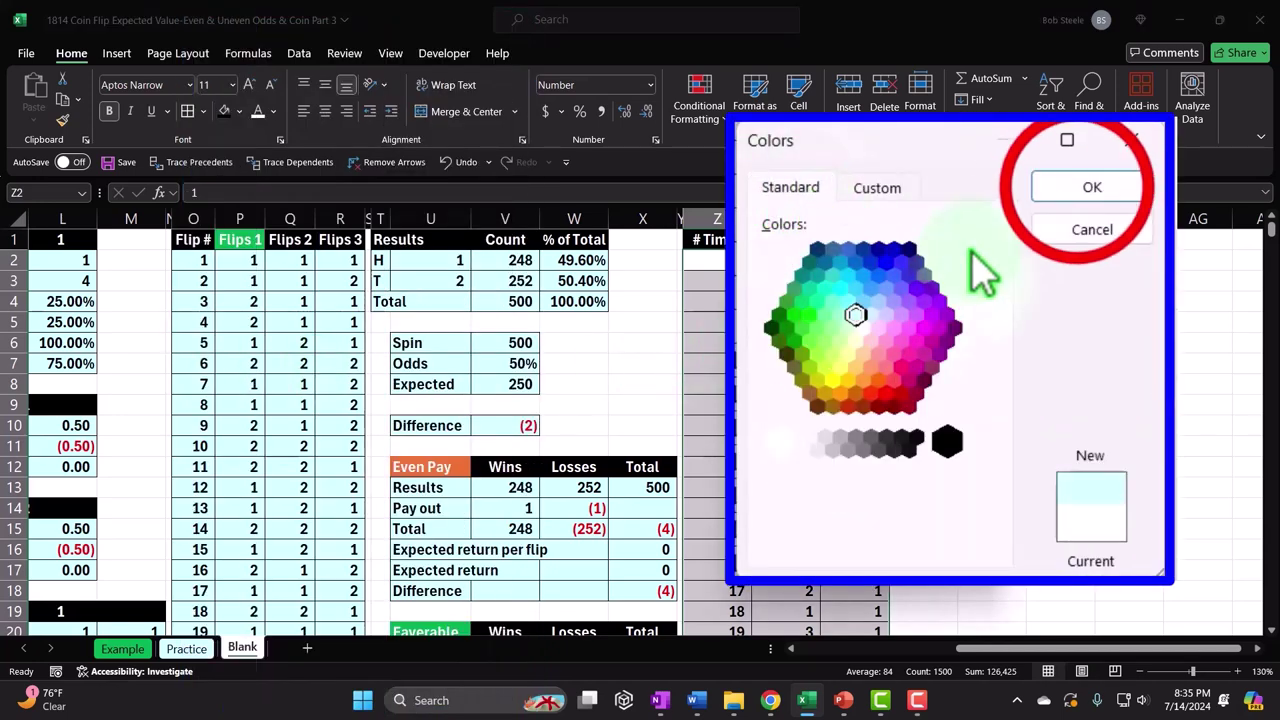
click(1090, 188)
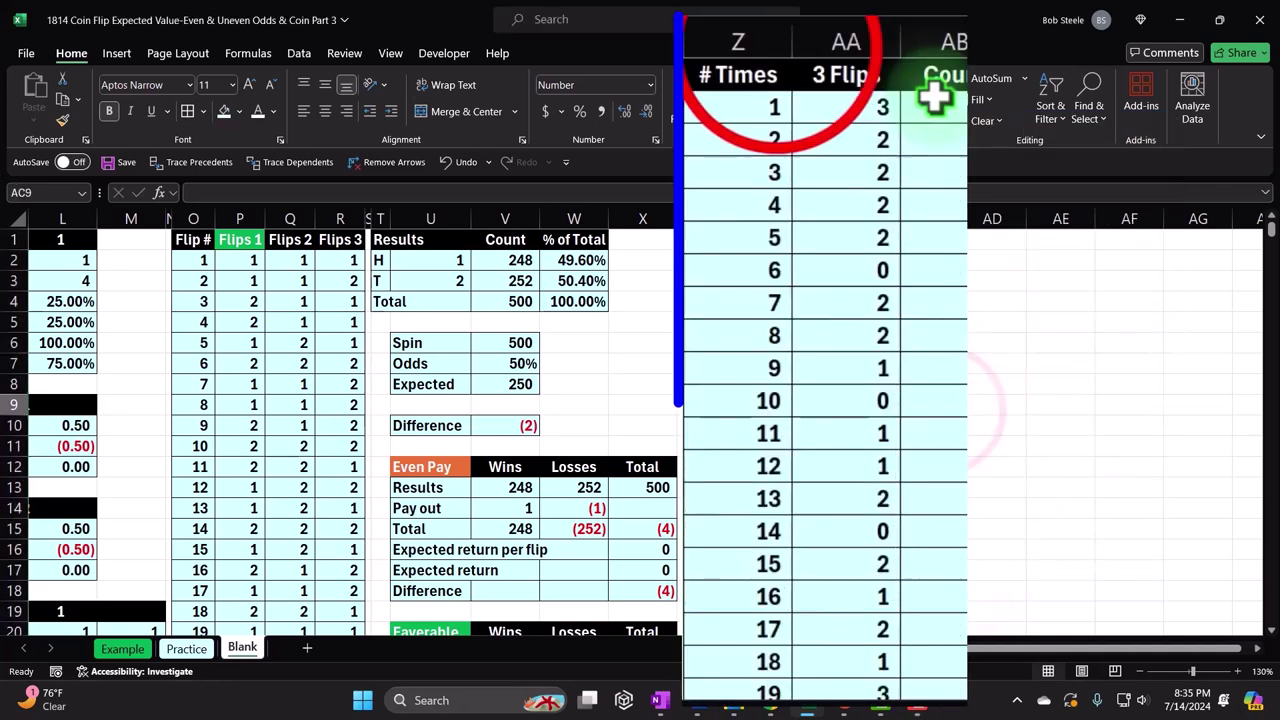
- AutoFit the widths of columns Z through AB to their contents
drag(771, 38, 907, 38)
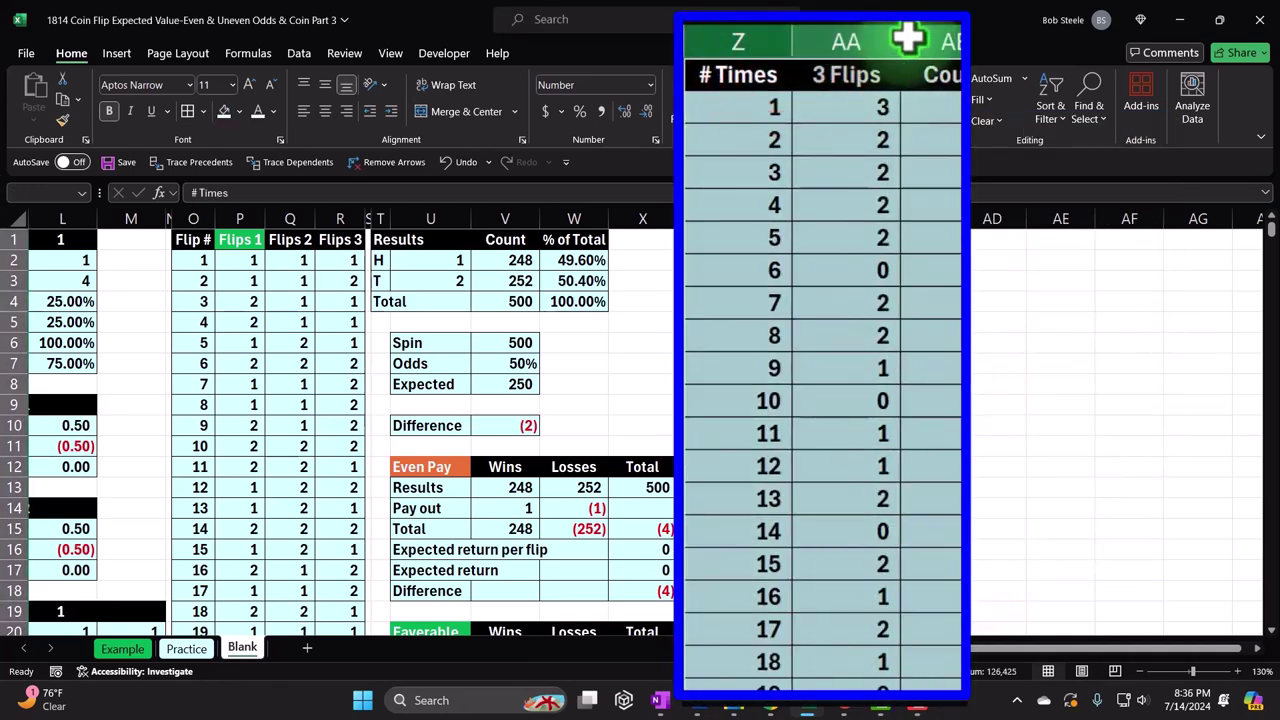
double_click(791, 40)
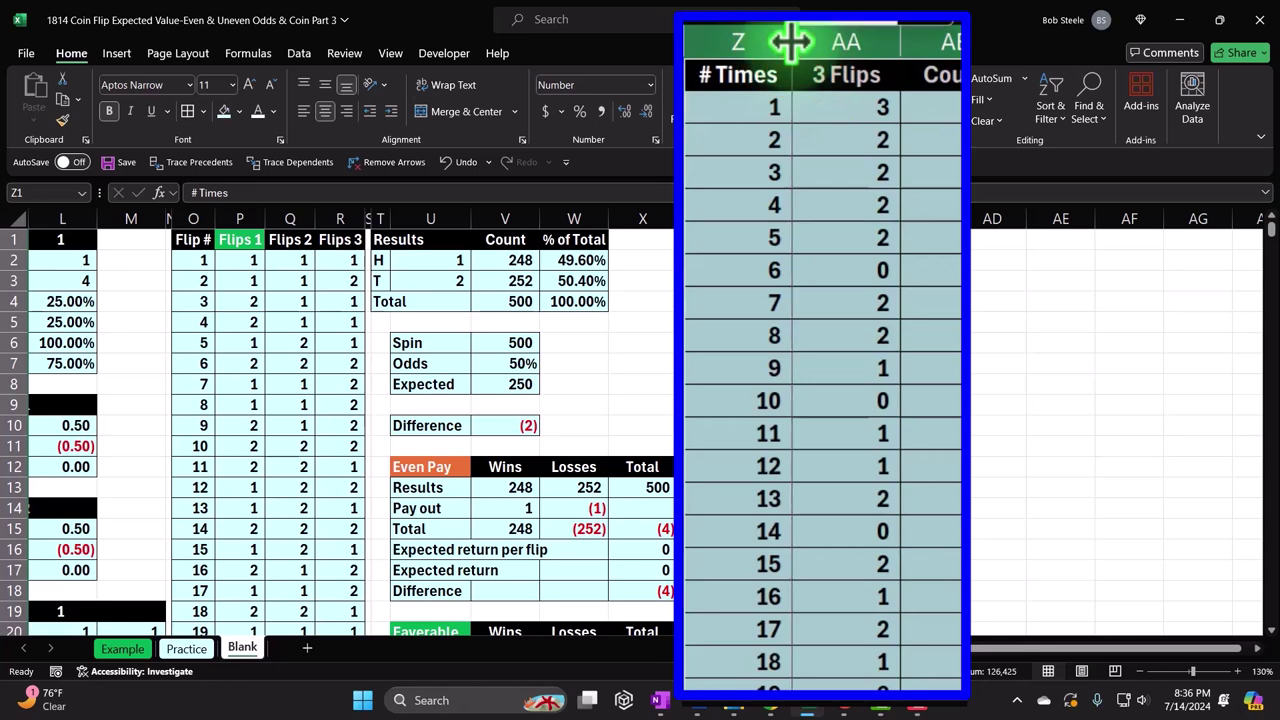
double_click(791, 40)
double_click(765, 42)
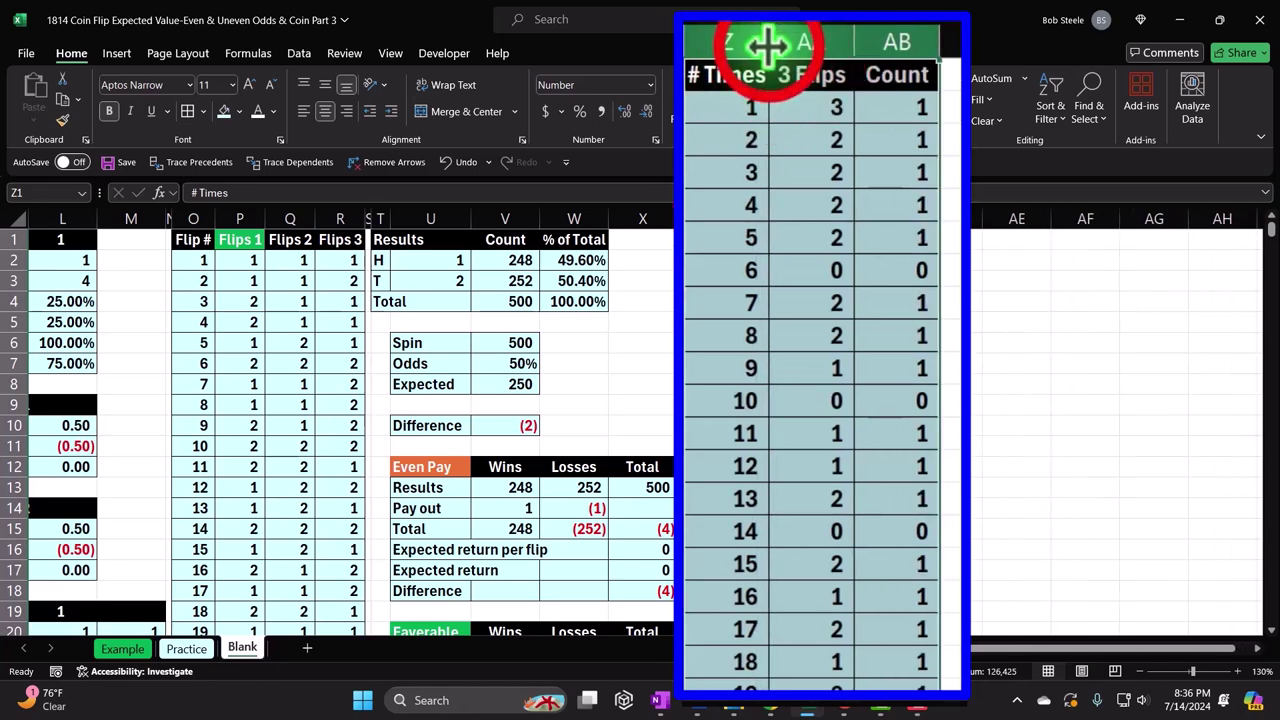
- Copy column Y's narrow width onto column AC with Format Painter
click(822, 139)
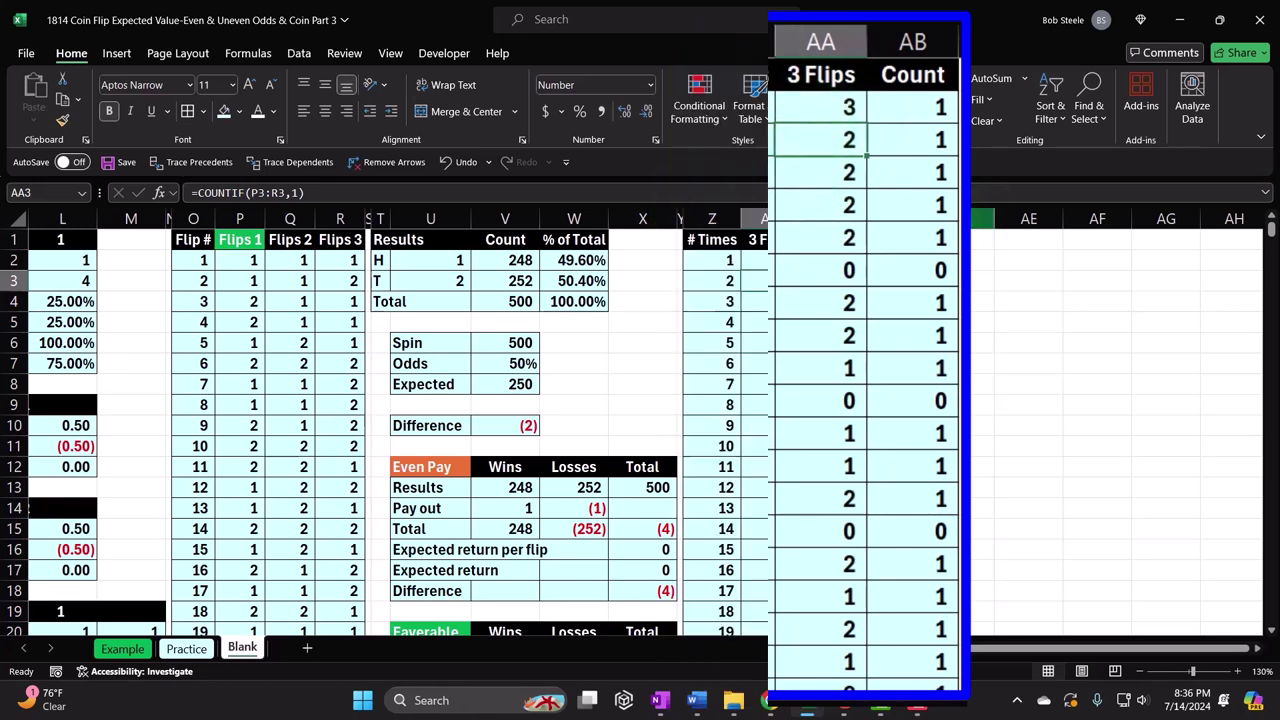
click(679, 218)
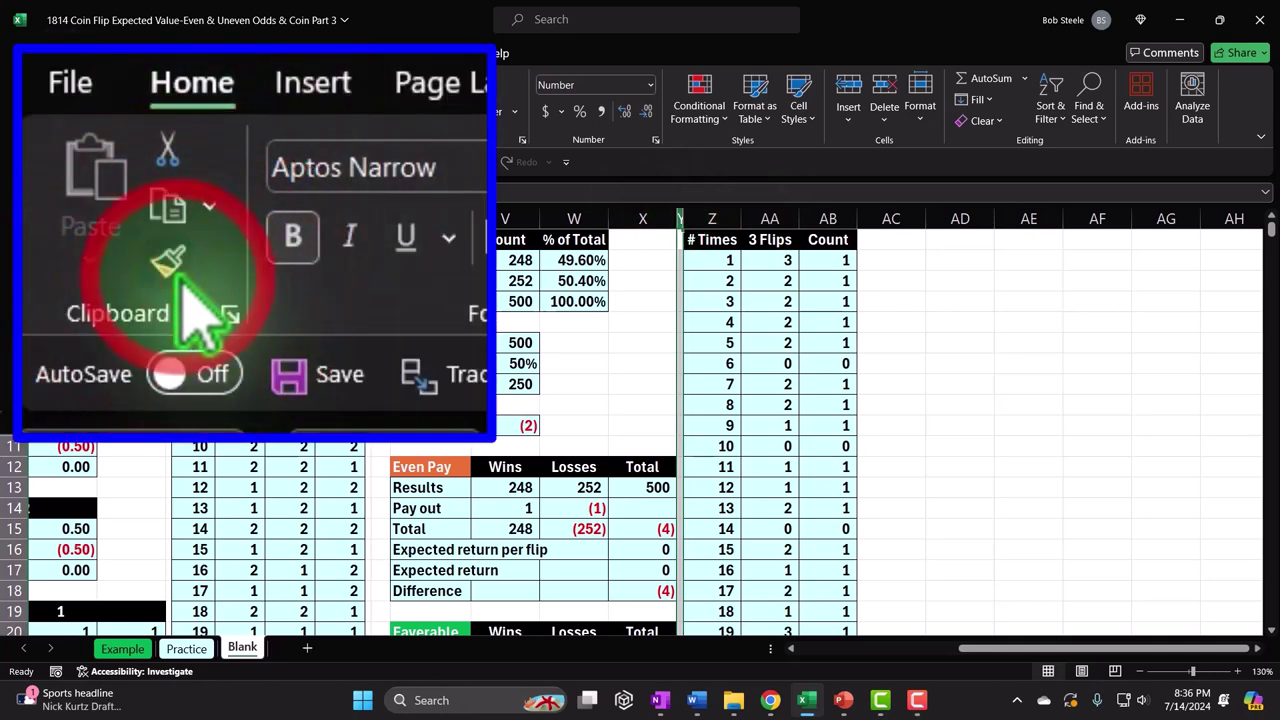
click(60, 121)
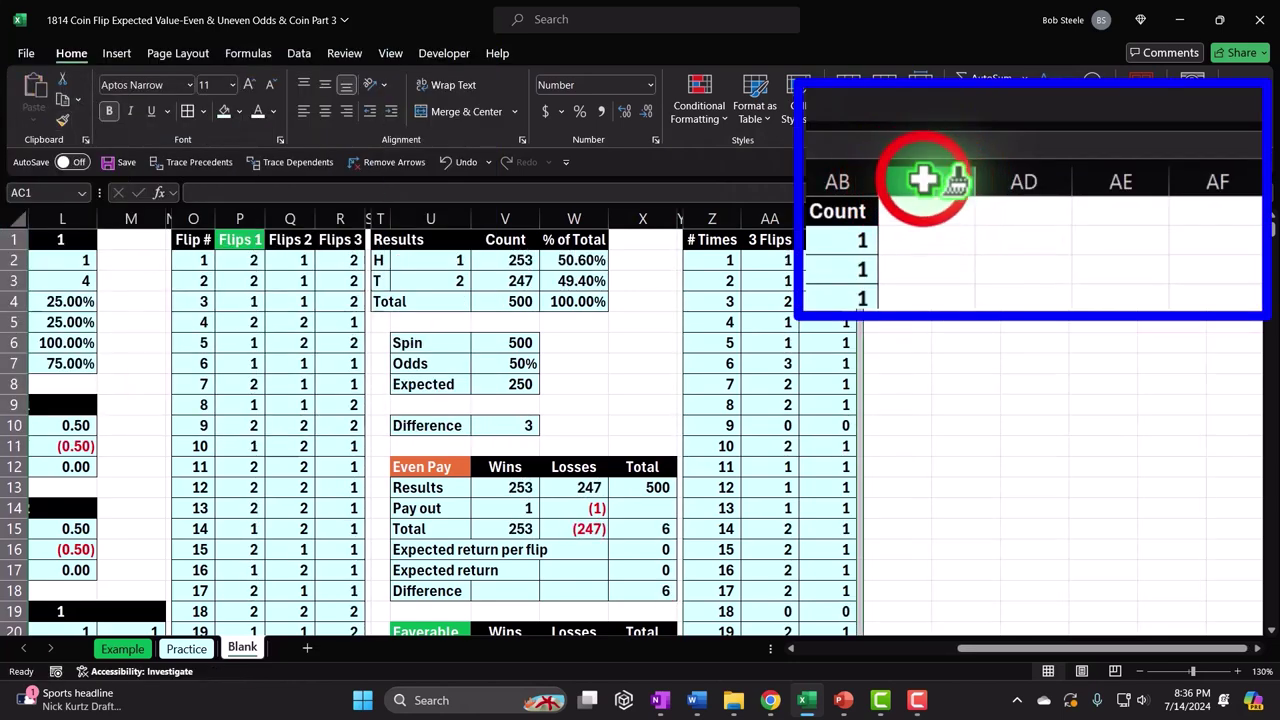
click(893, 217)
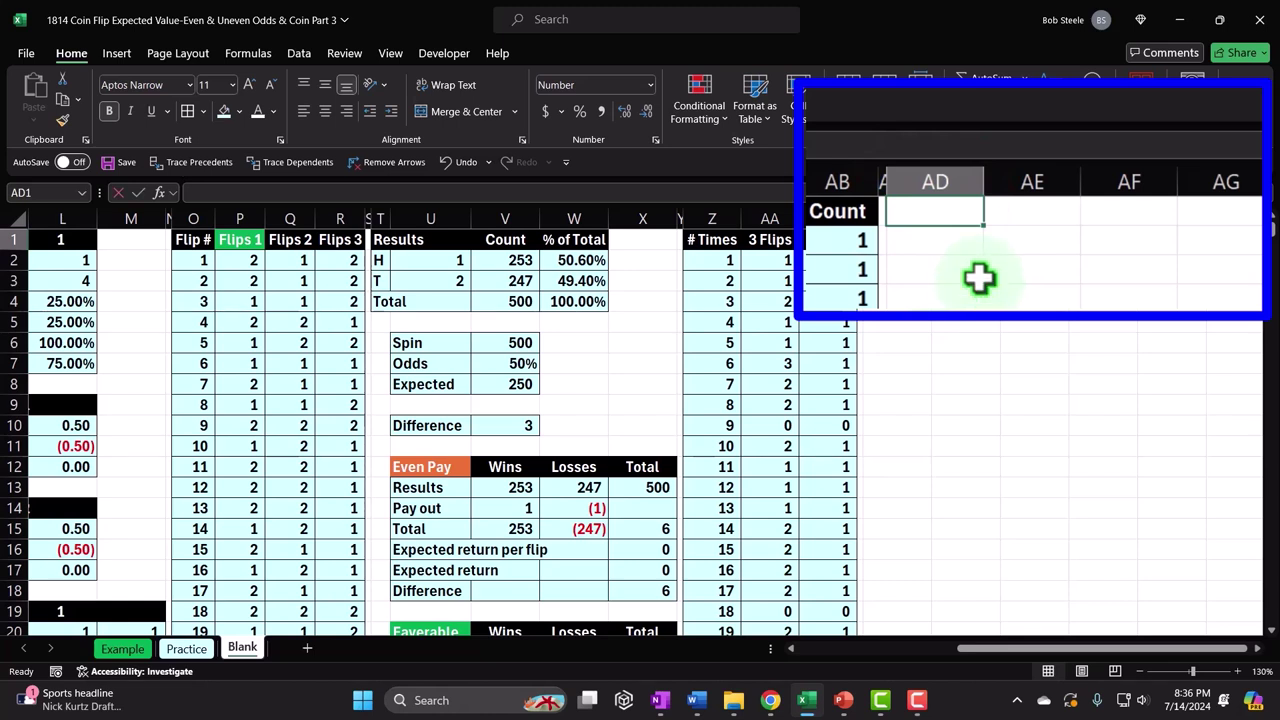
- Enter the headings Sum, Flips and % in AD1:AF1
text(Sum)
key(Tab)
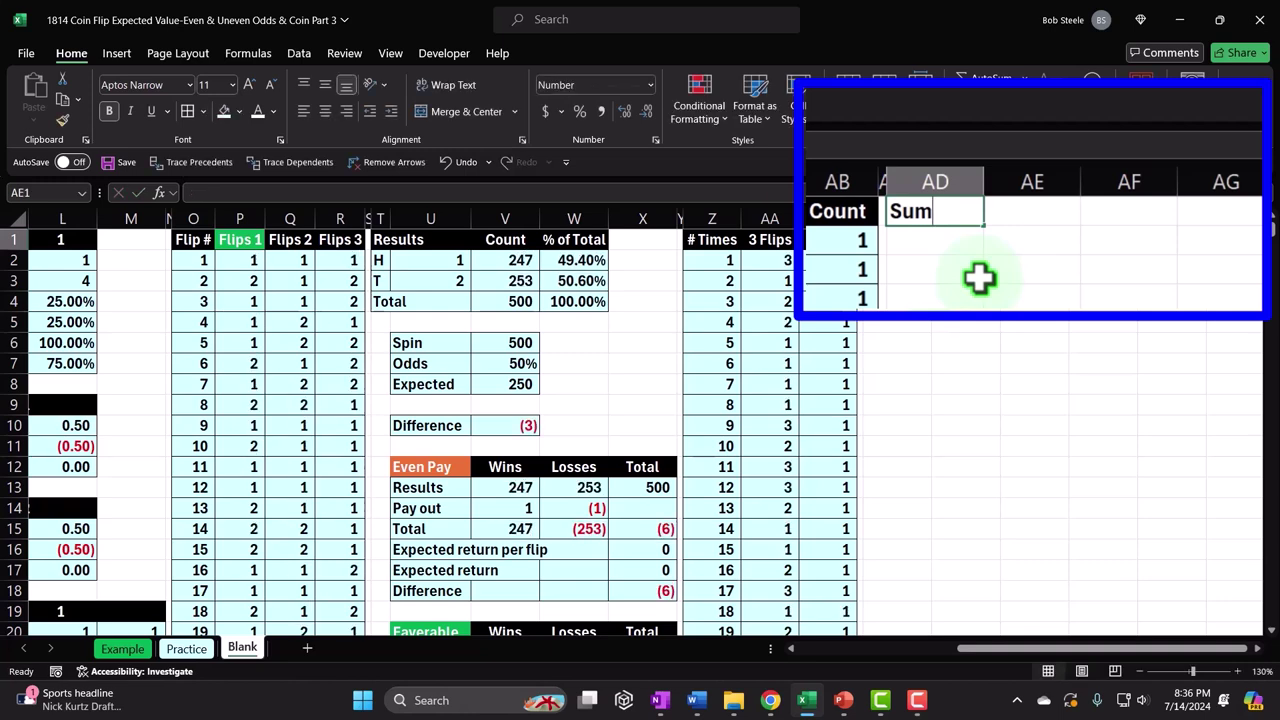
text(Fli)
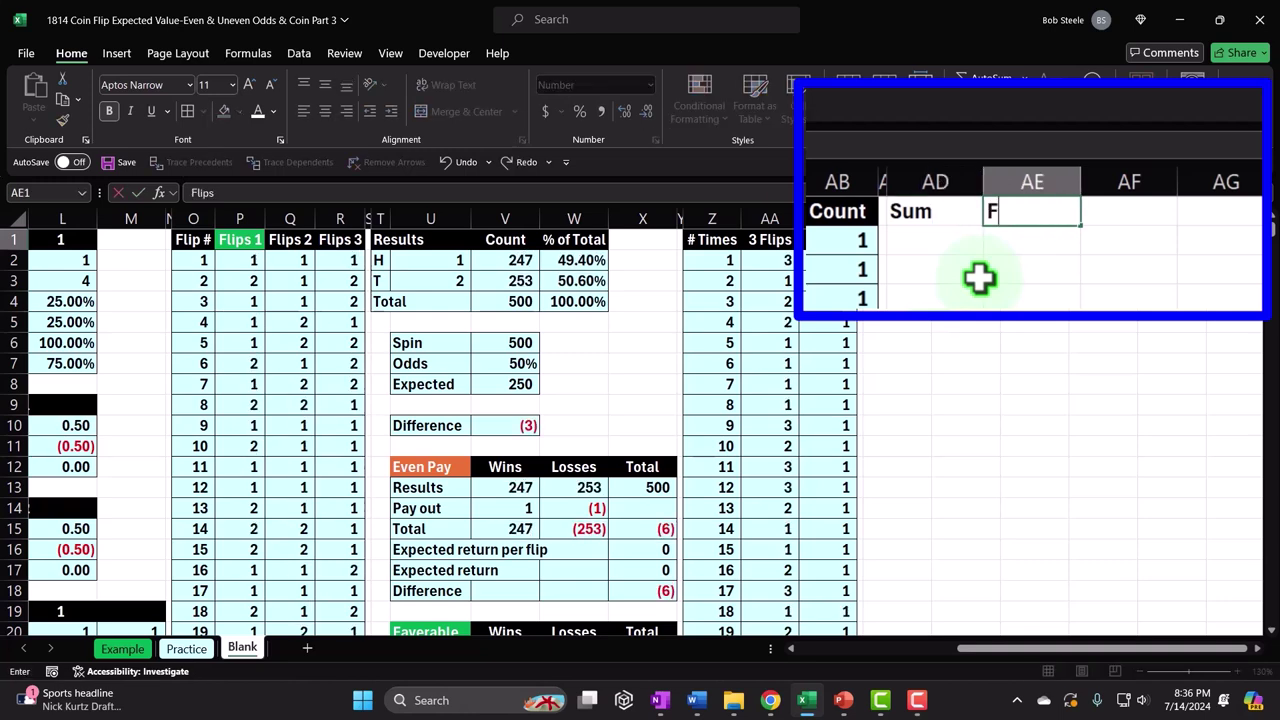
text(ps)
key(Tab)
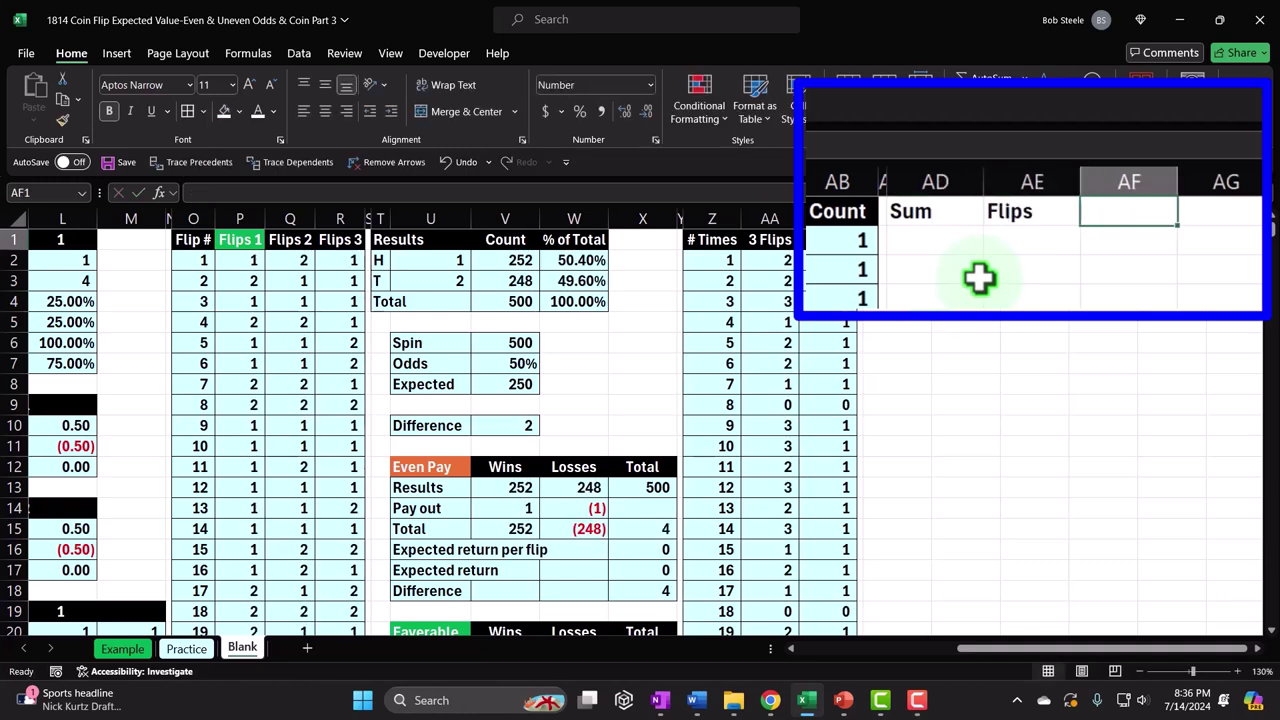
text(%)
key(Return)
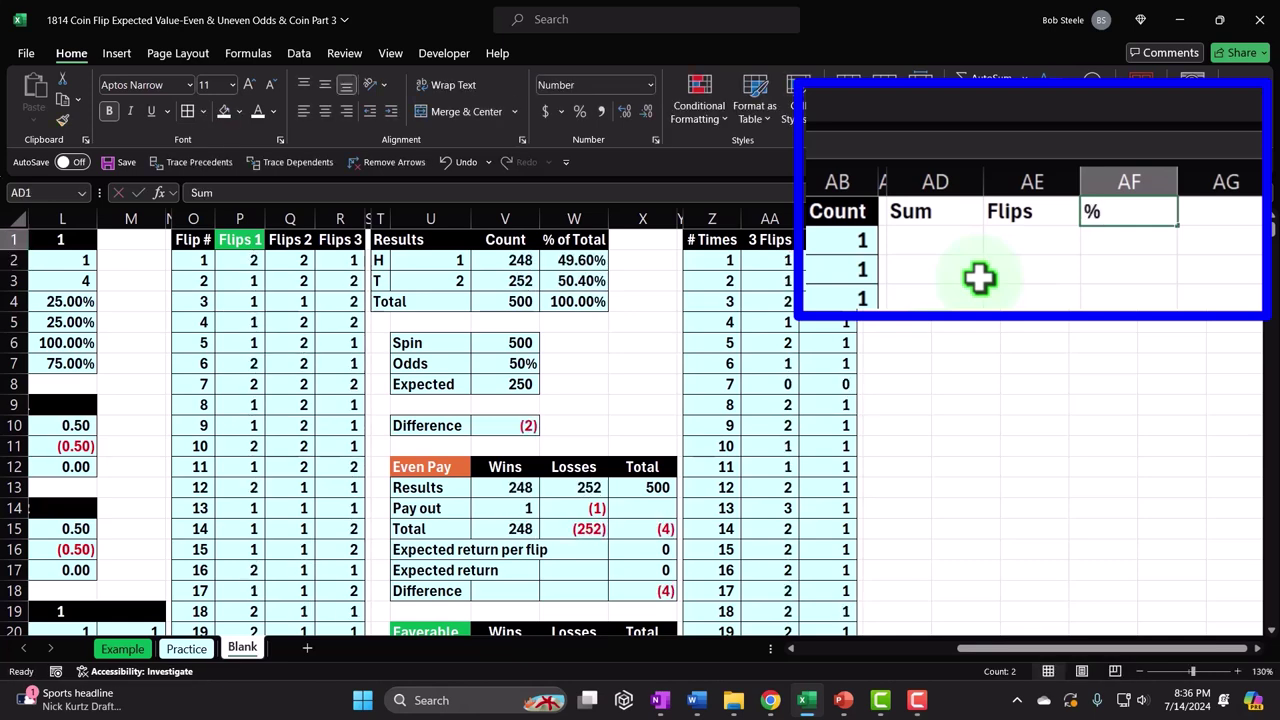
- Give AD1:AF1 a black fill with white, centred text
drag(935, 212, 1129, 212)
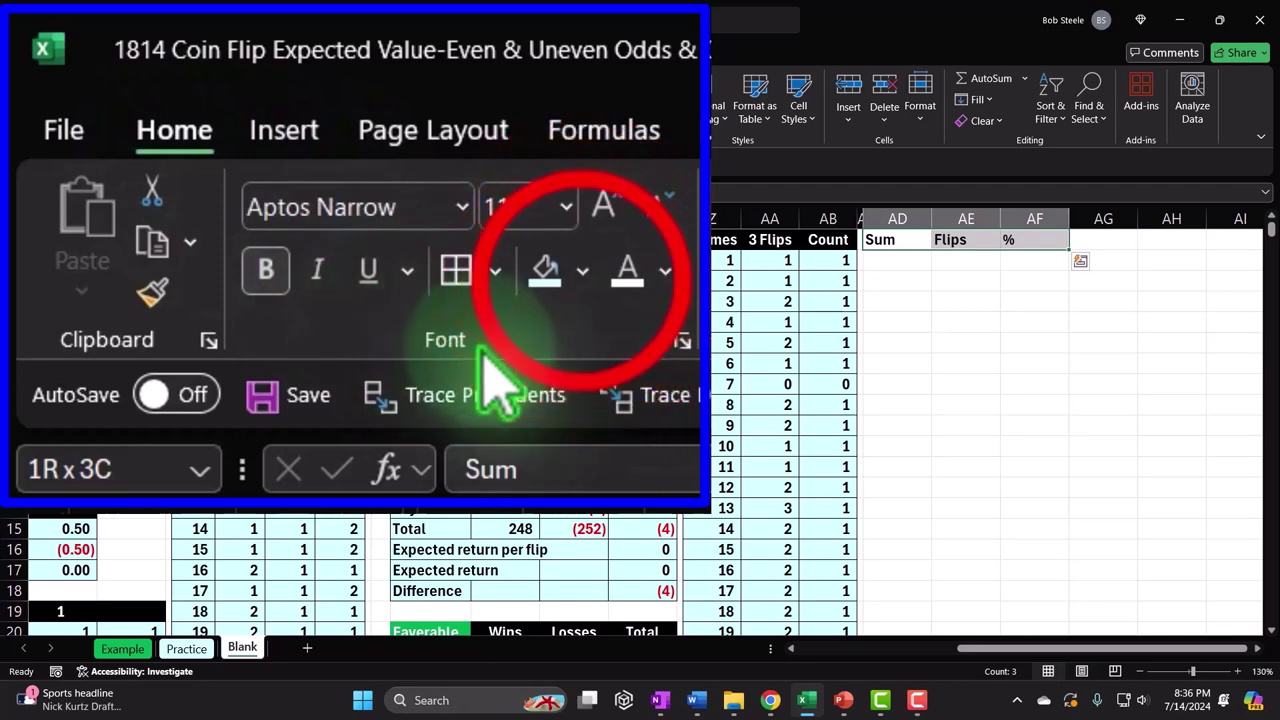
click(582, 270)
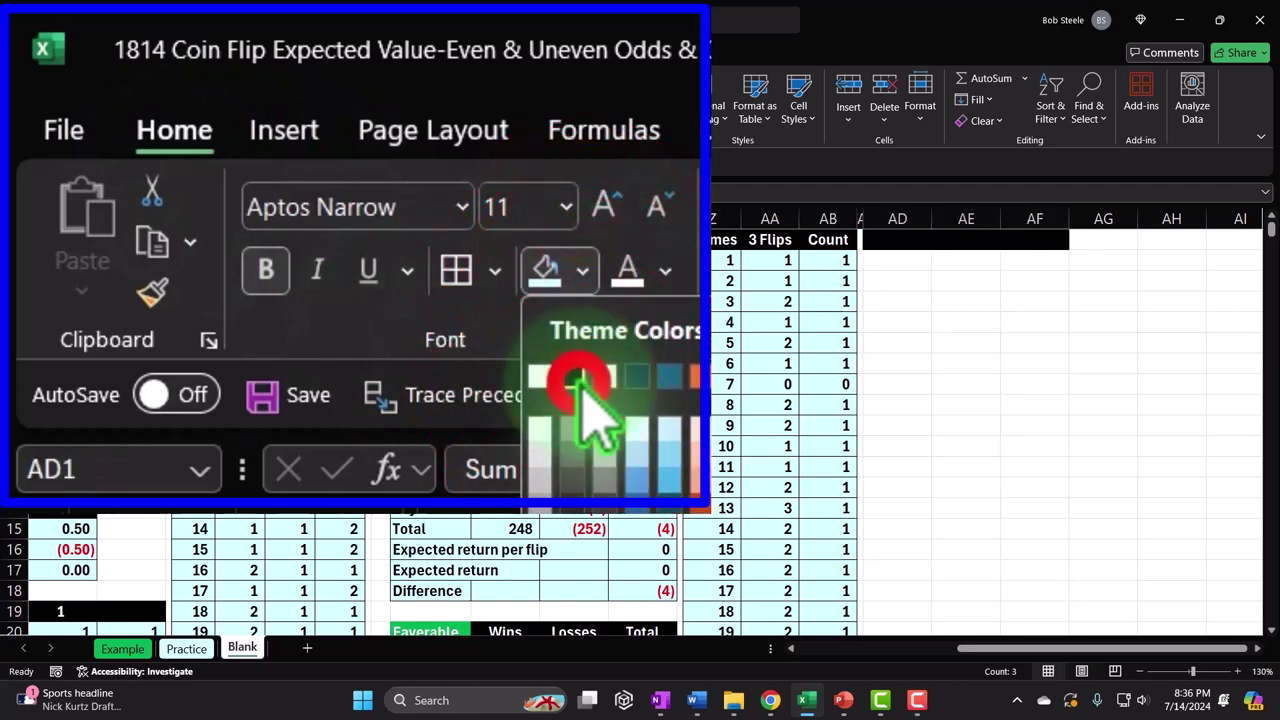
click(570, 376)
click(627, 270)
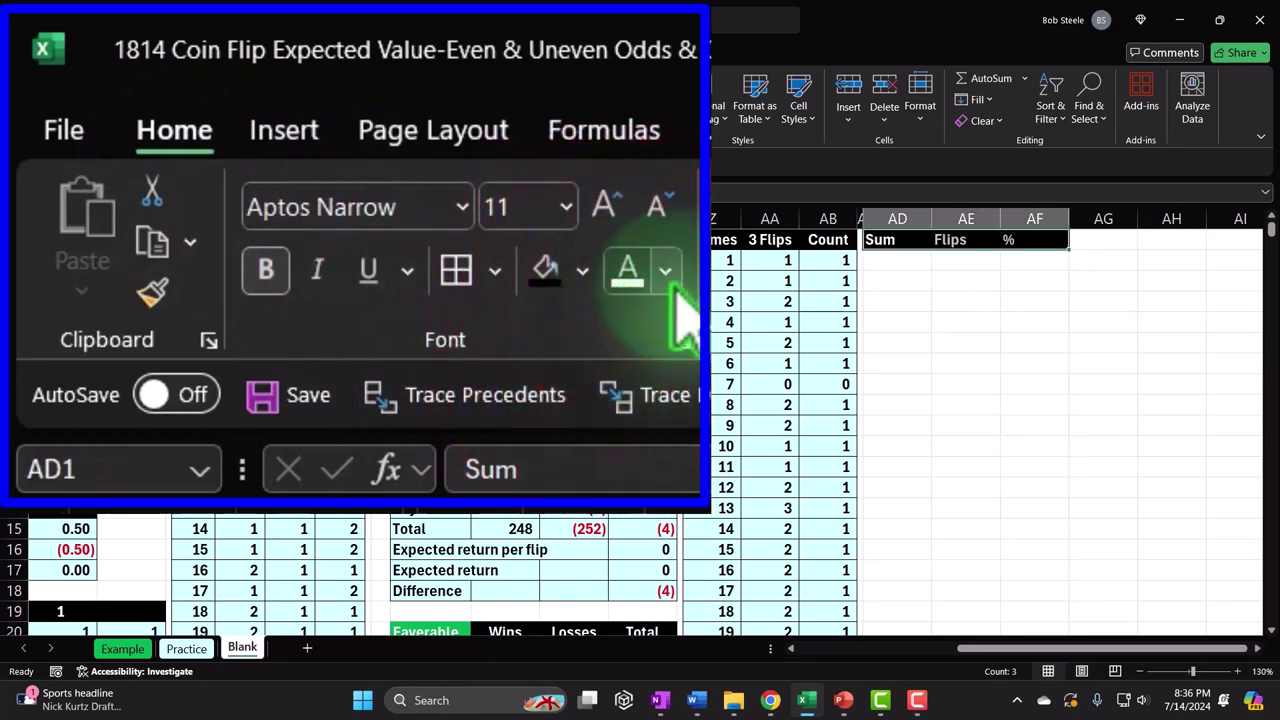
click(397, 178)
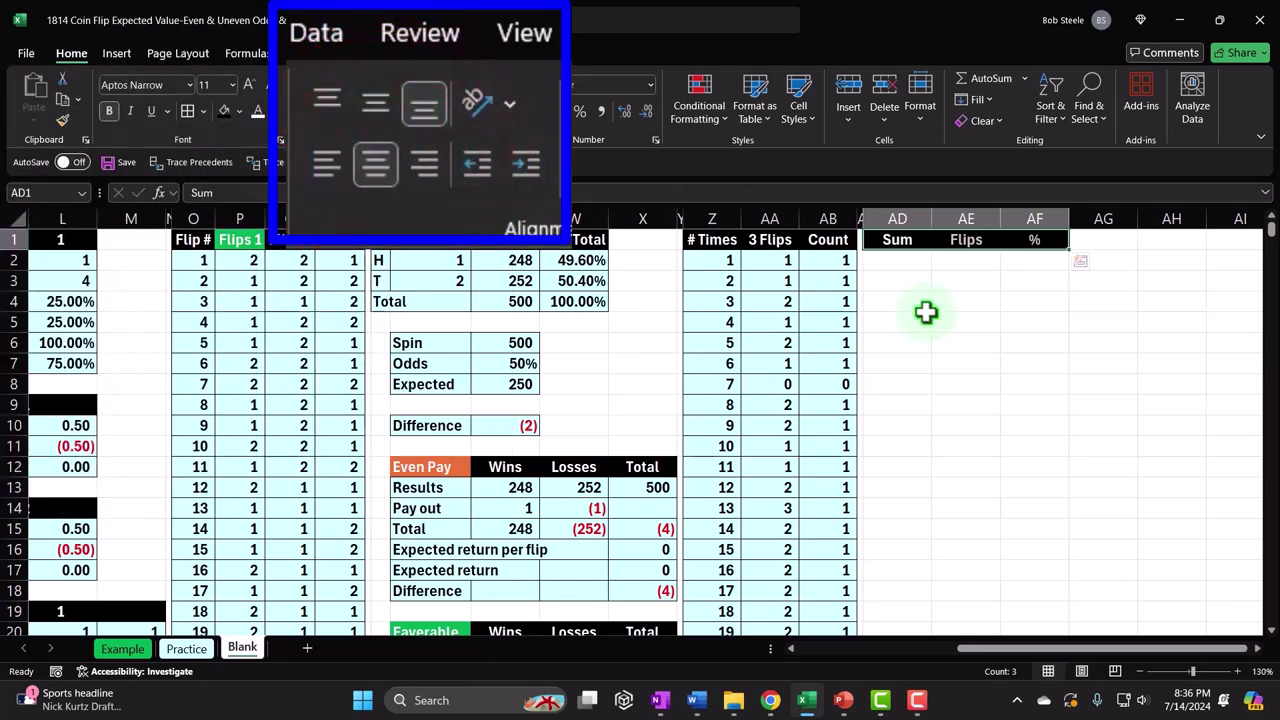
key(Down)
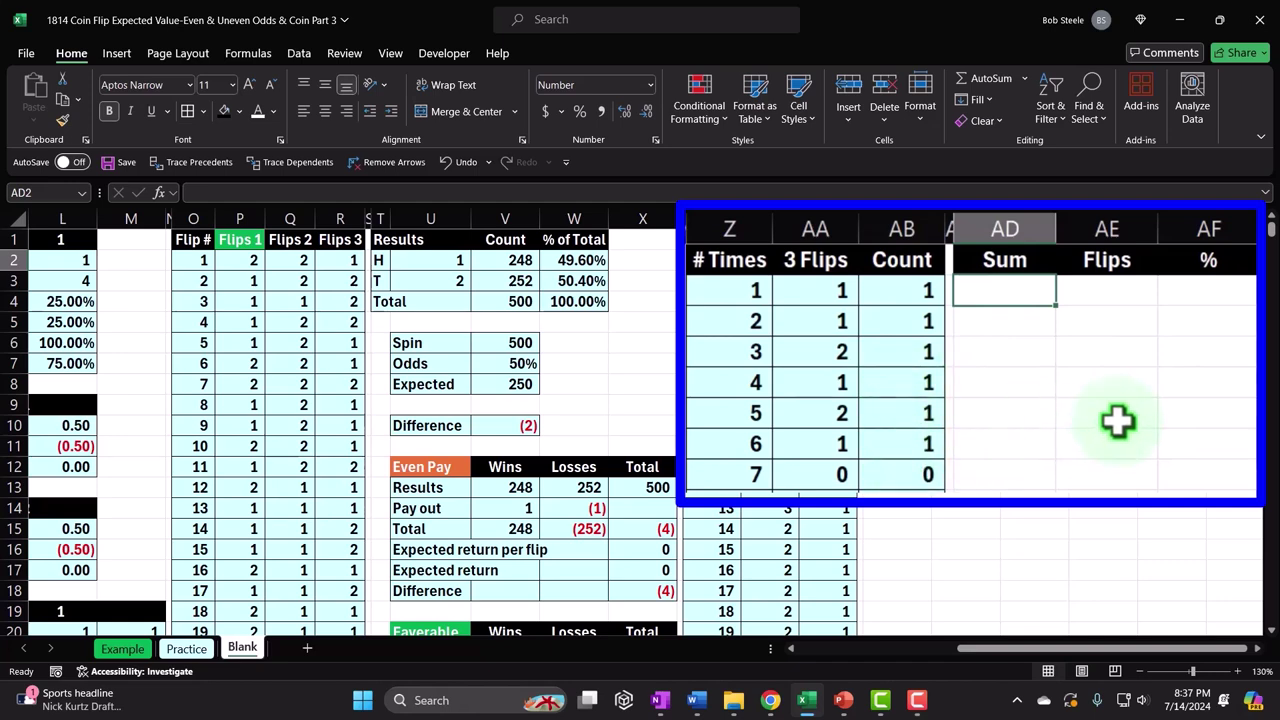
- Enter =SUM(AB2:AB501) in AD2 to total all 500 Count values
text(=)
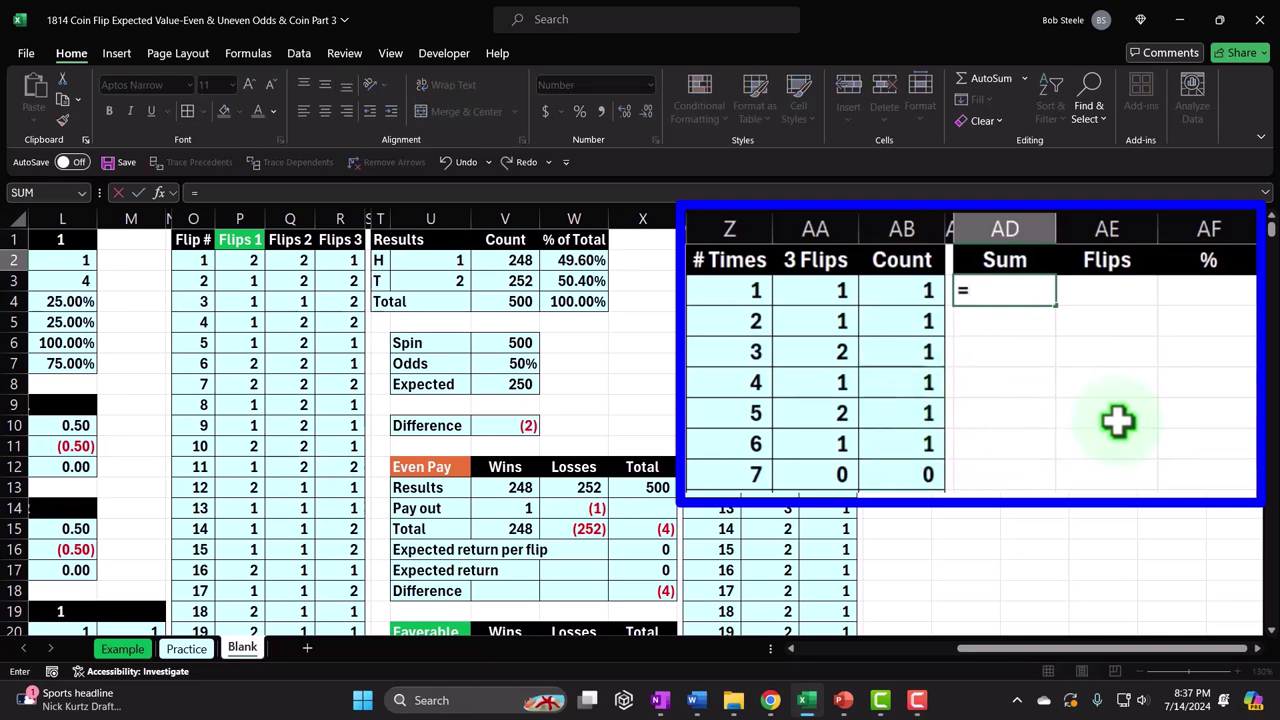
text(sum()
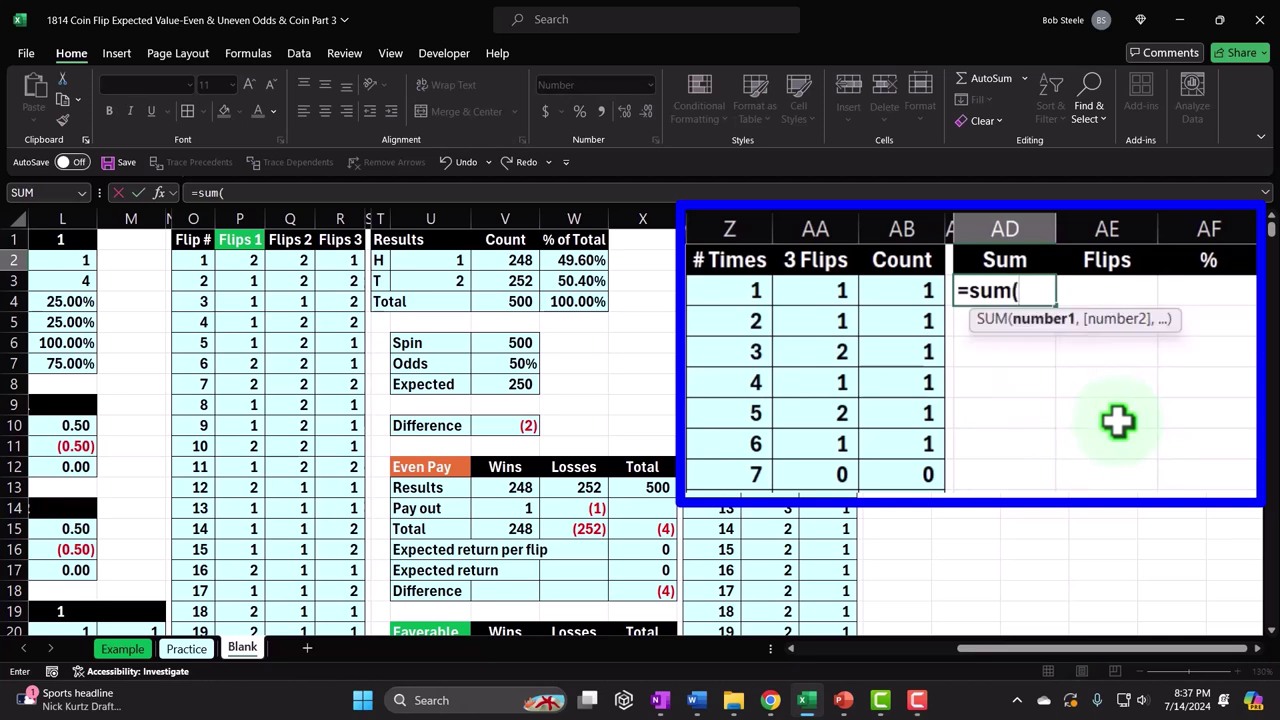
key(Left)
key(Left)
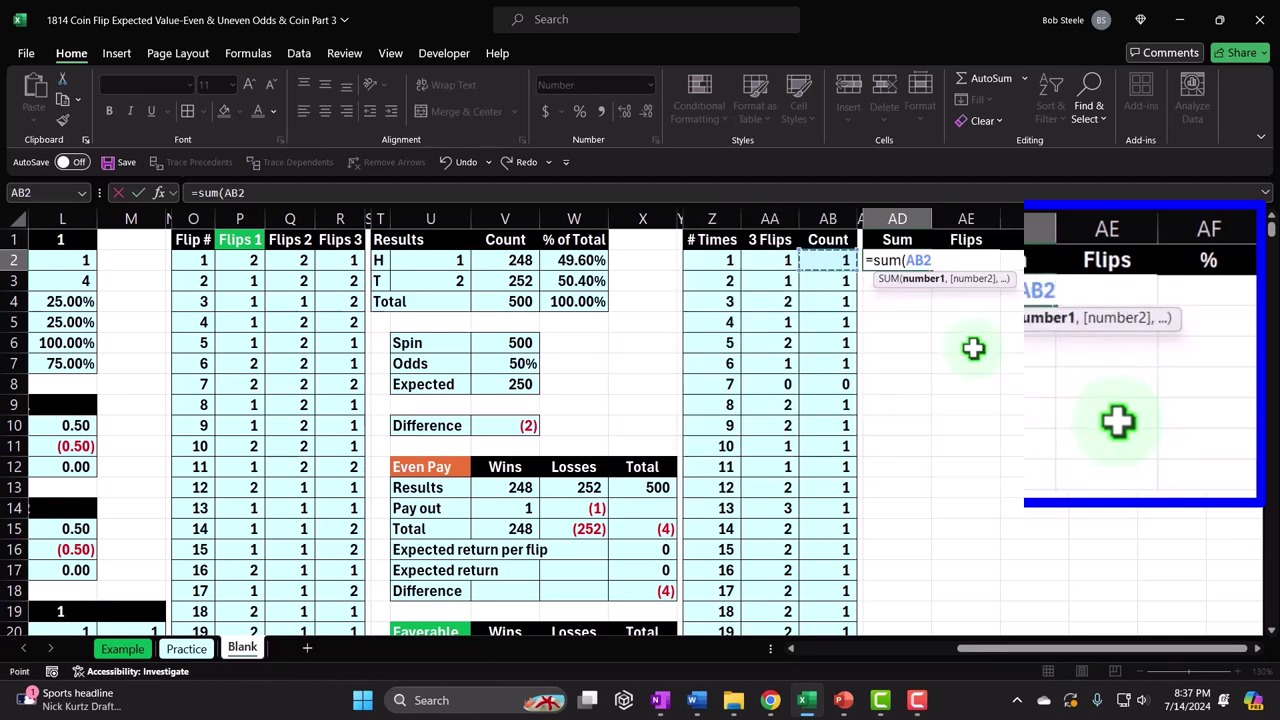
key(ctrl+shift+Down)
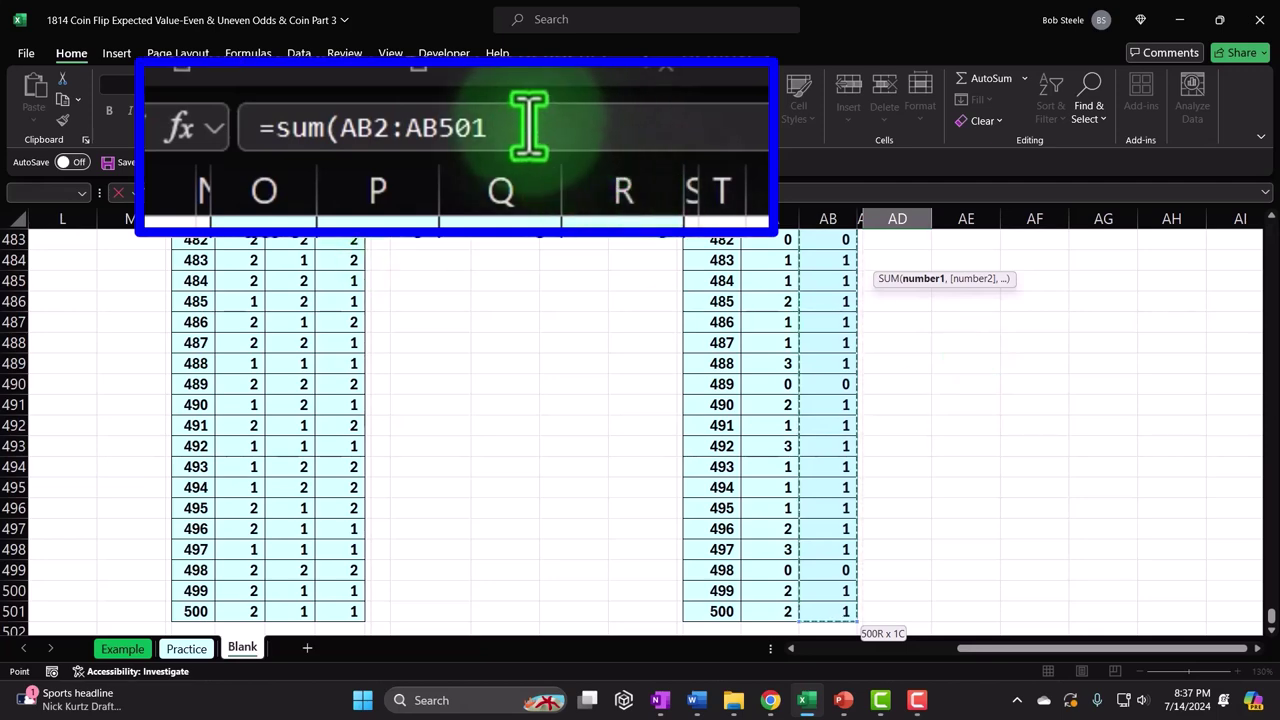
key(Return)
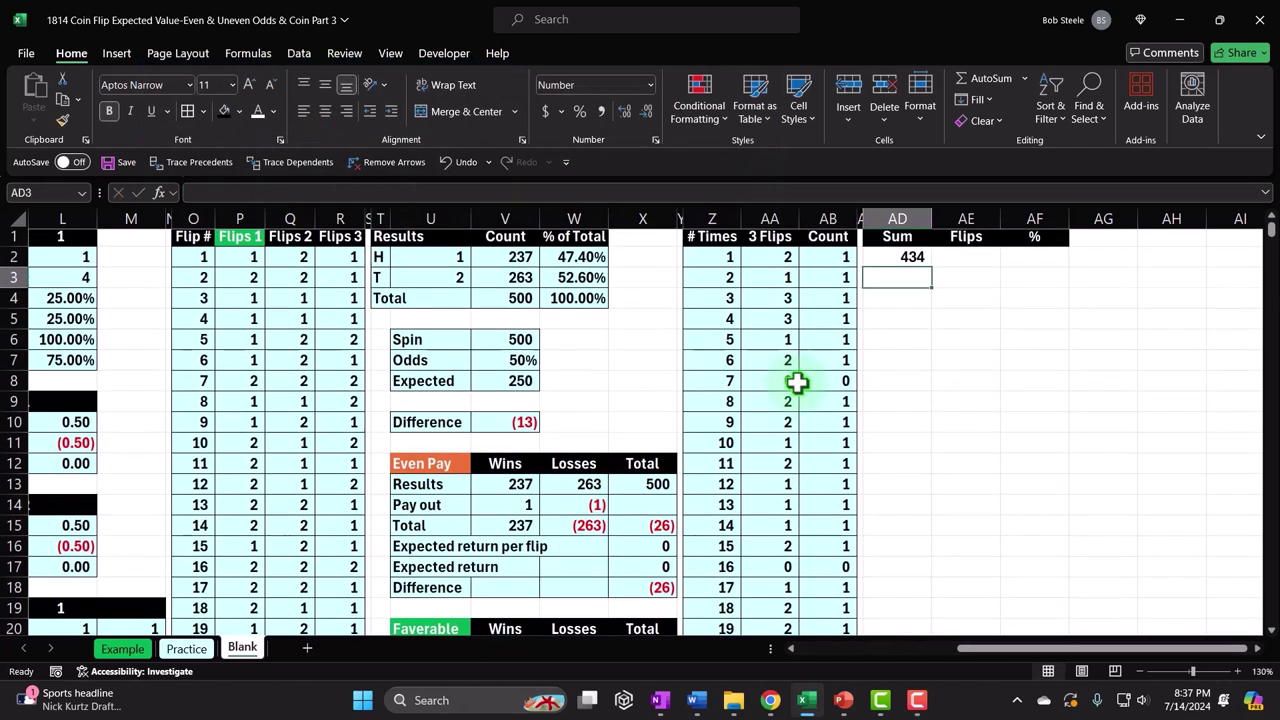
click(964, 258)
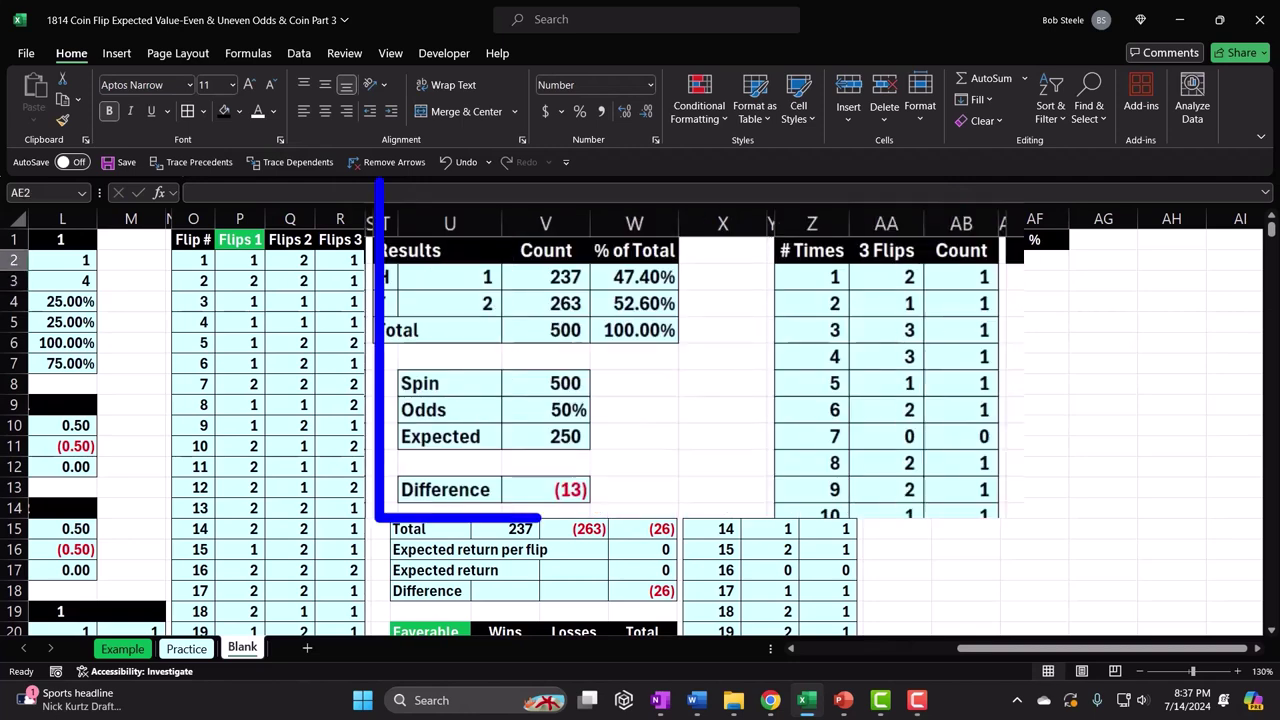
- Enter =V6 in AE2 to link the 500-flip count
text(=)
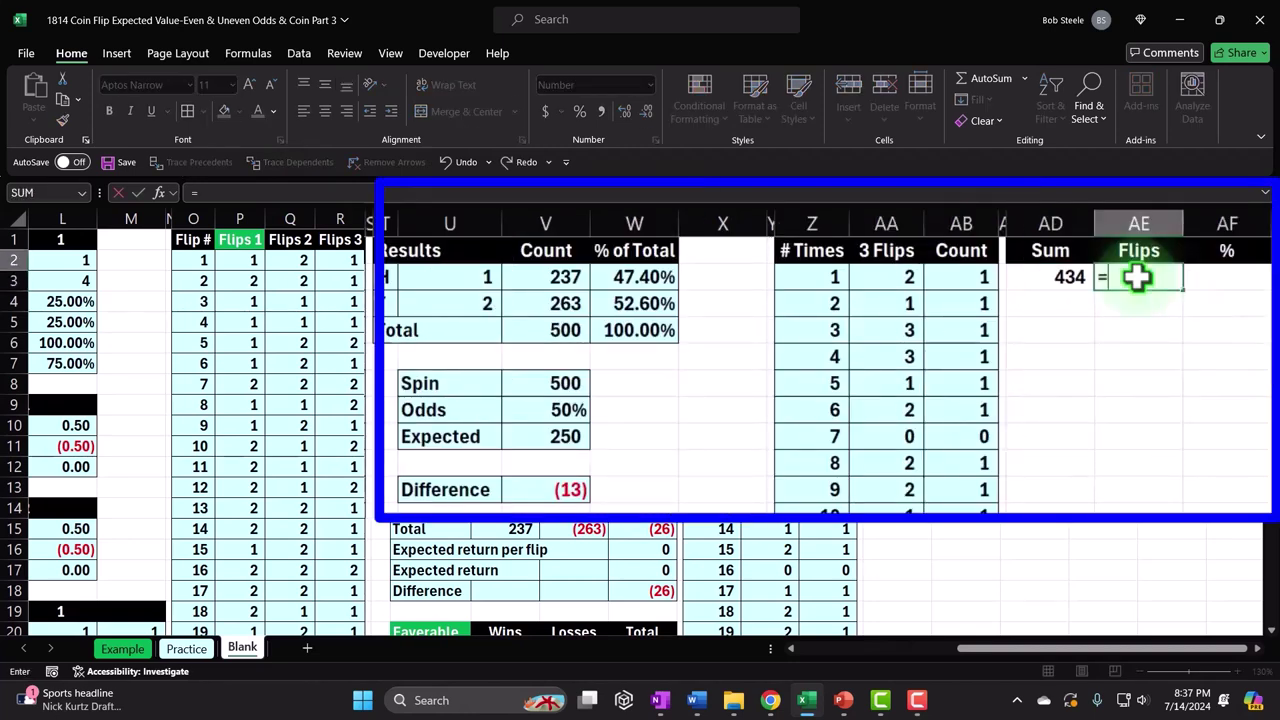
key(Left)
key(Left)
key(Left)
key(Left)
key(Left)
key(Left)
key(Left)
key(Left)
key(Down)
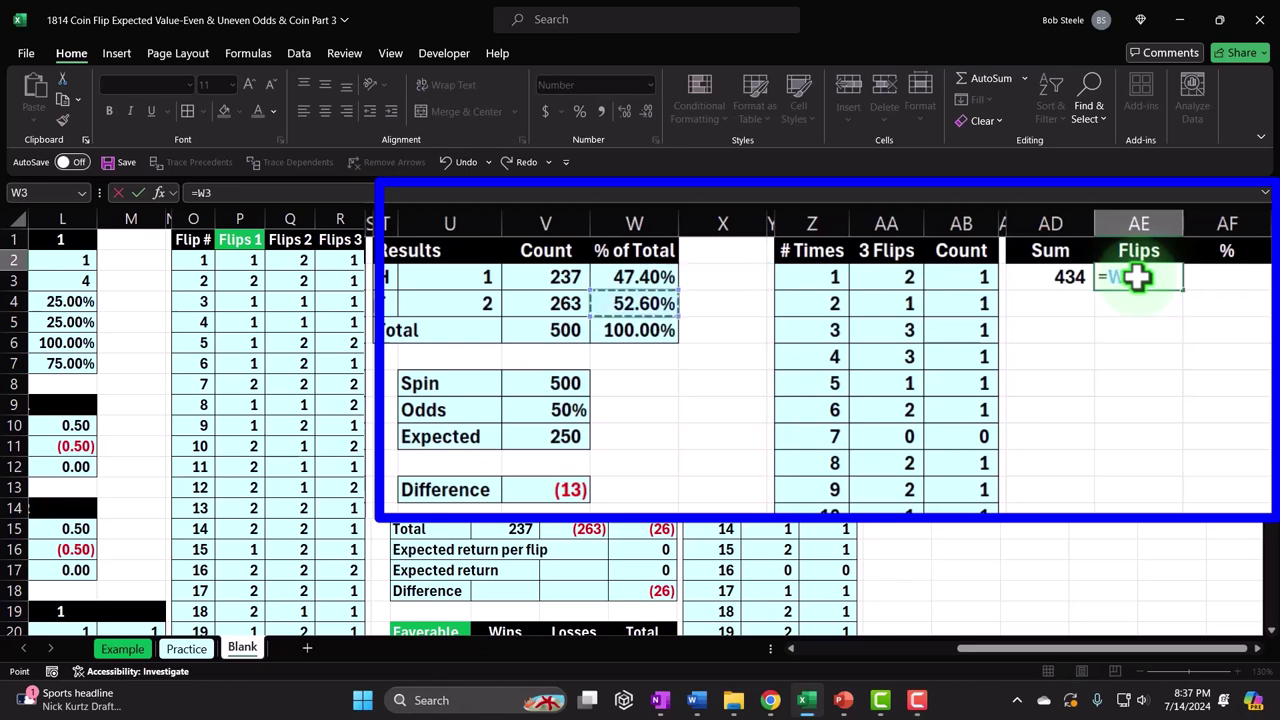
key(Down)
key(Down)
key(Down)
key(Left)
key(Return)
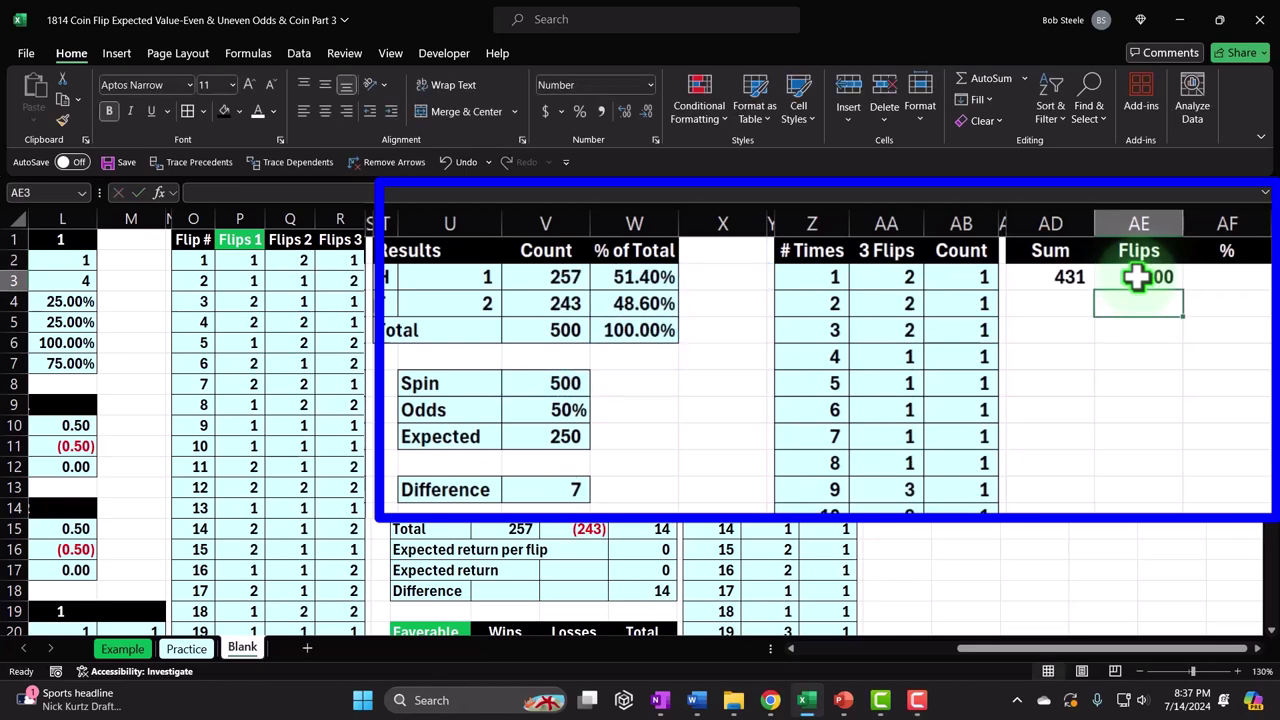
key(Left)
- Rename the Spin label in U6 to Flips
key(Left)
key(Left)
key(Left)
key(Left)
key(Left)
key(Left)
key(Left)
key(Left)
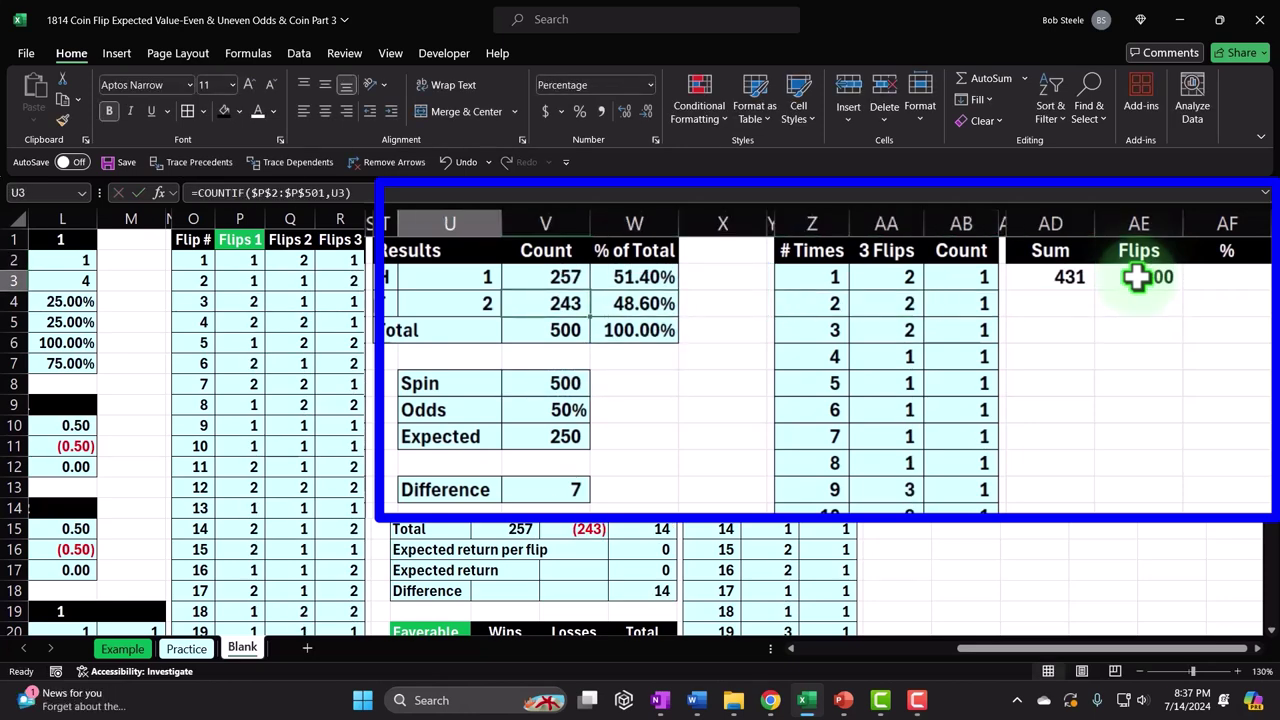
key(Left)
key(Down)
key(Down)
key(Down)
text(Fli)
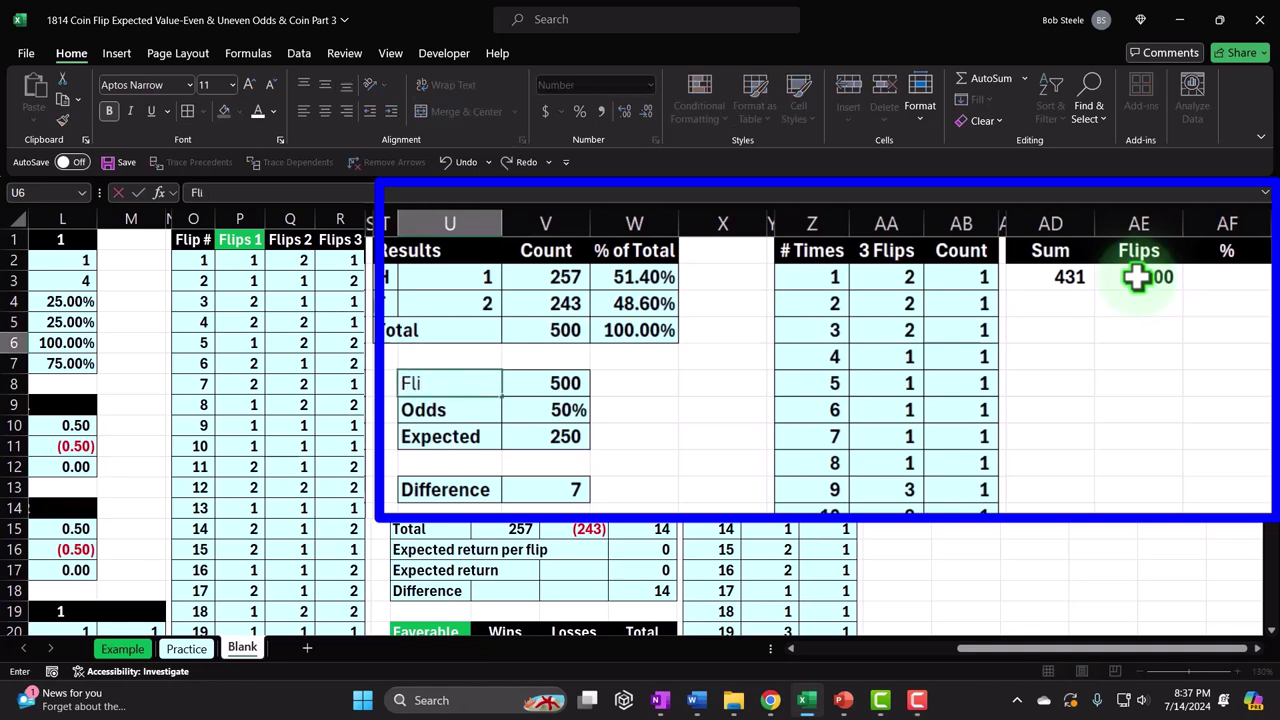
key(Right)
key(Right)
key(Right)
key(Right)
key(Right)
key(Right)
key(Right)
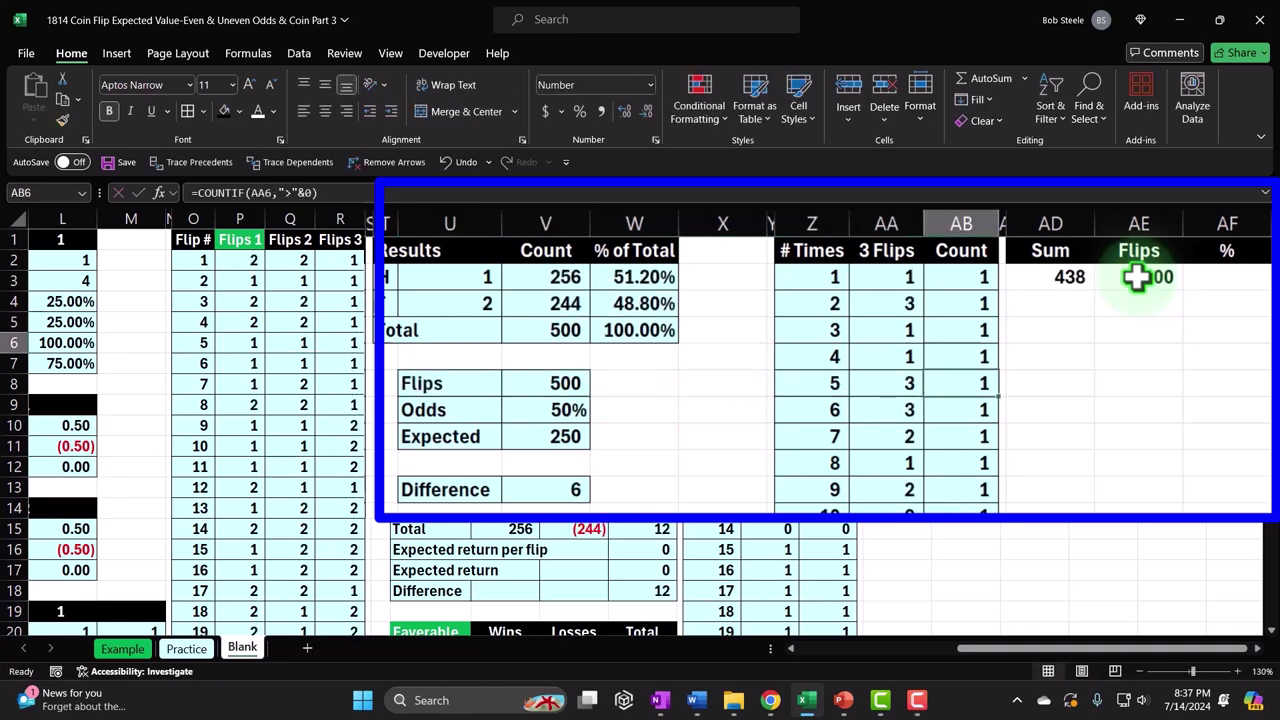
key(Right)
key(Right)
- Enter =AD2/AE2 in AF2 to divide Sum by Flips
key(Up)
key(Up)
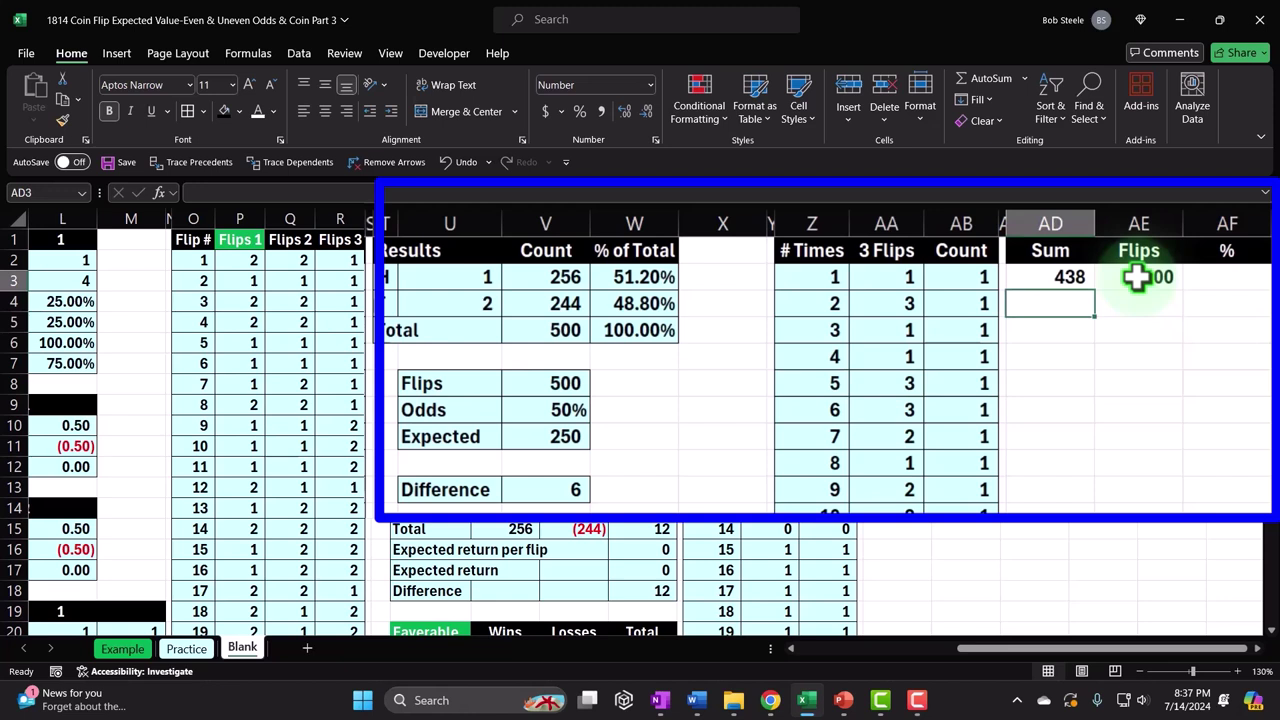
key(Right)
key(Right)
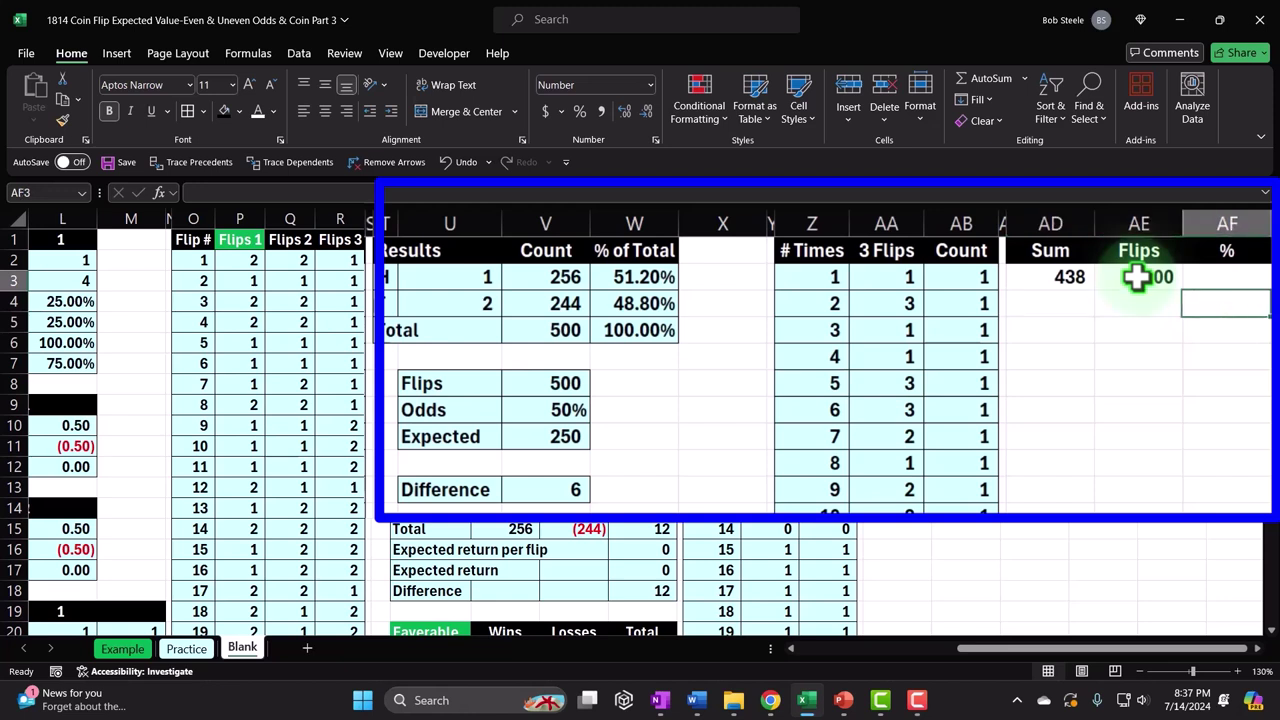
key(Up)
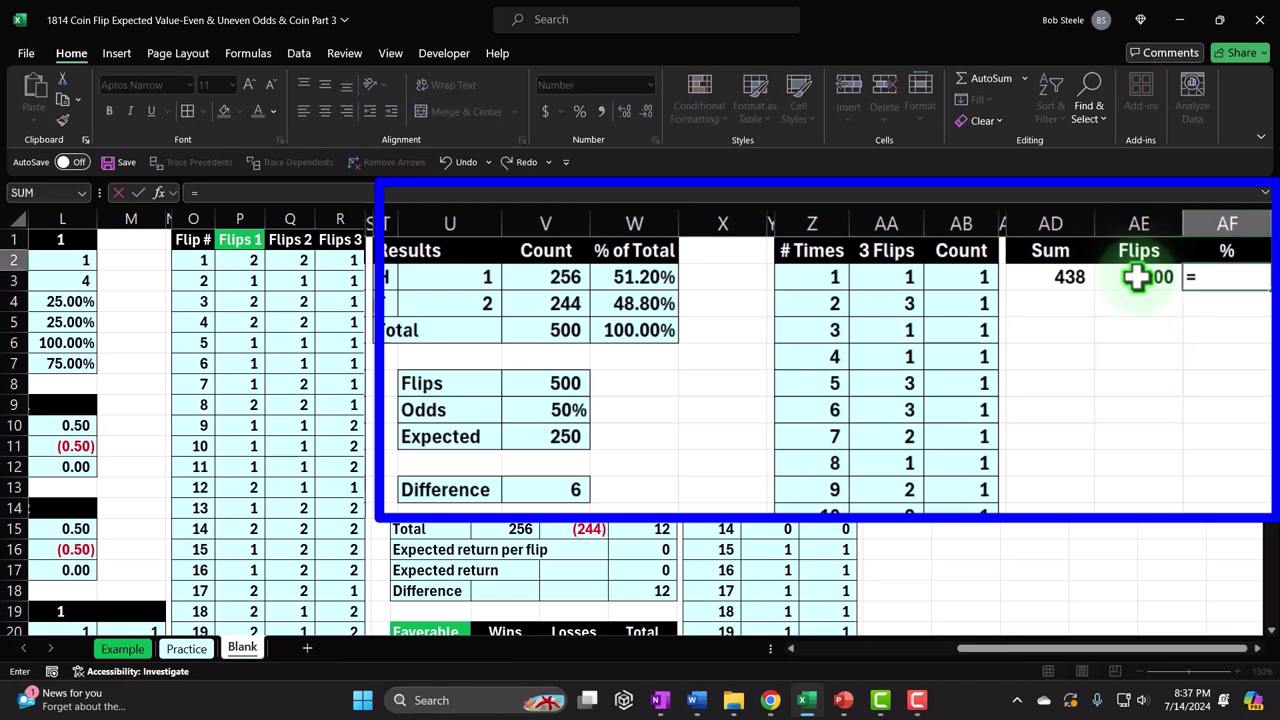
key(Left)
key(Left)
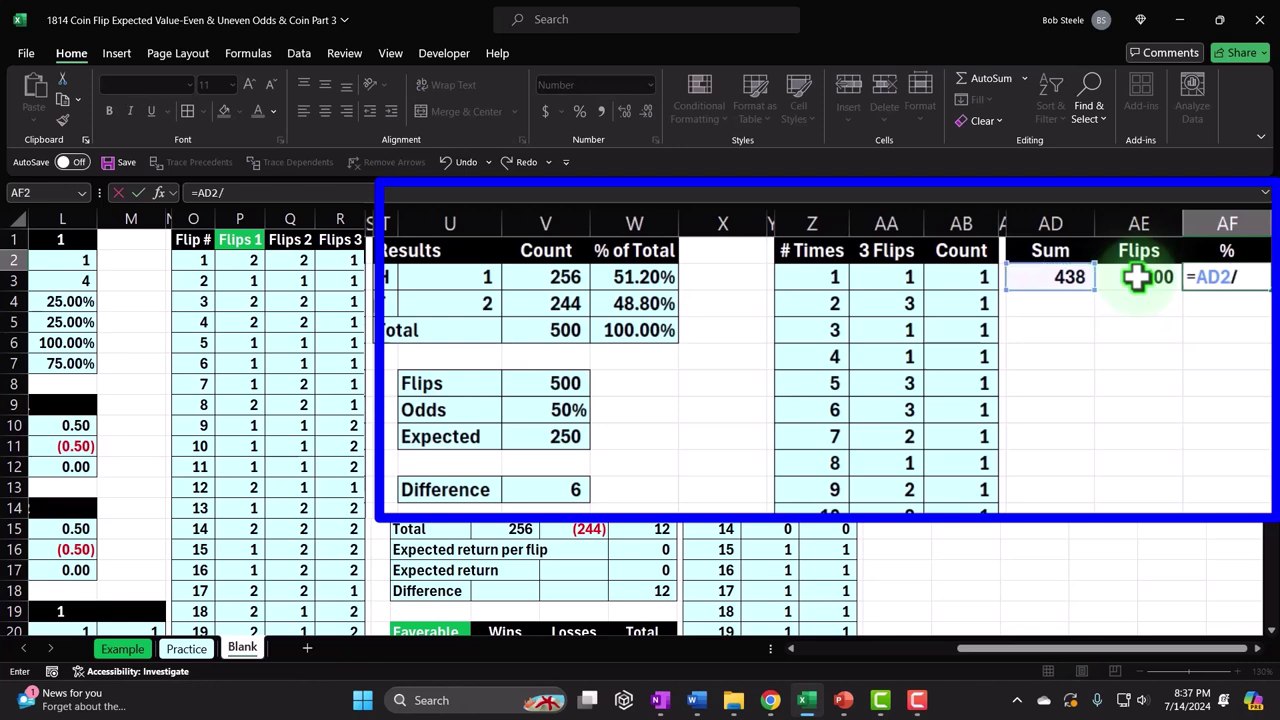
key(Left)
key(Return)
key(Up)
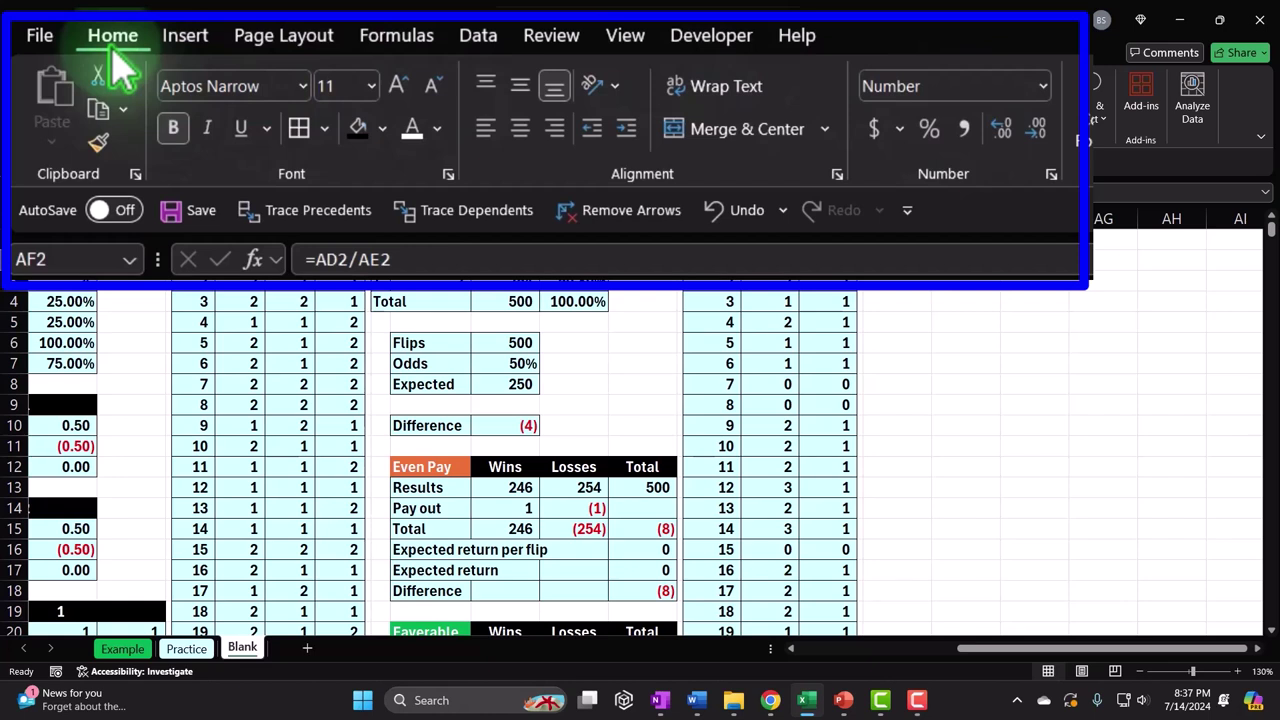
- Format AF2 as a percentage with two decimals, showing 88.00%
click(935, 130)
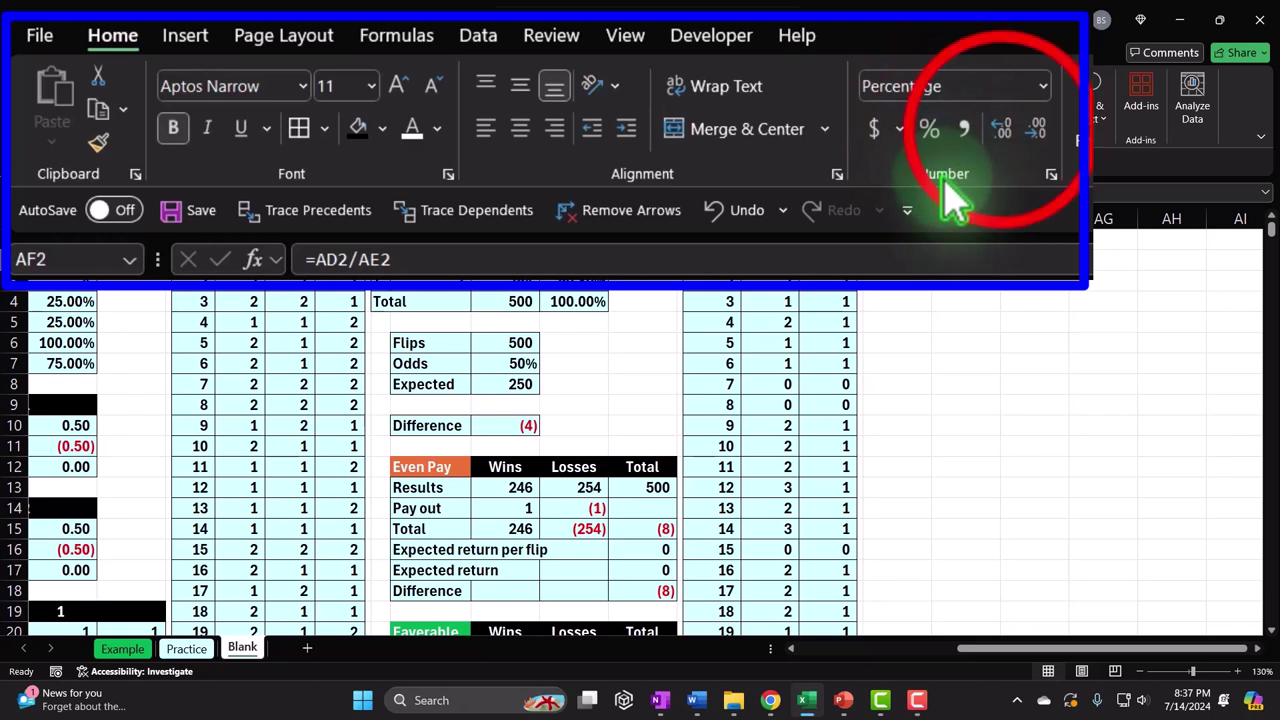
click(1003, 132)
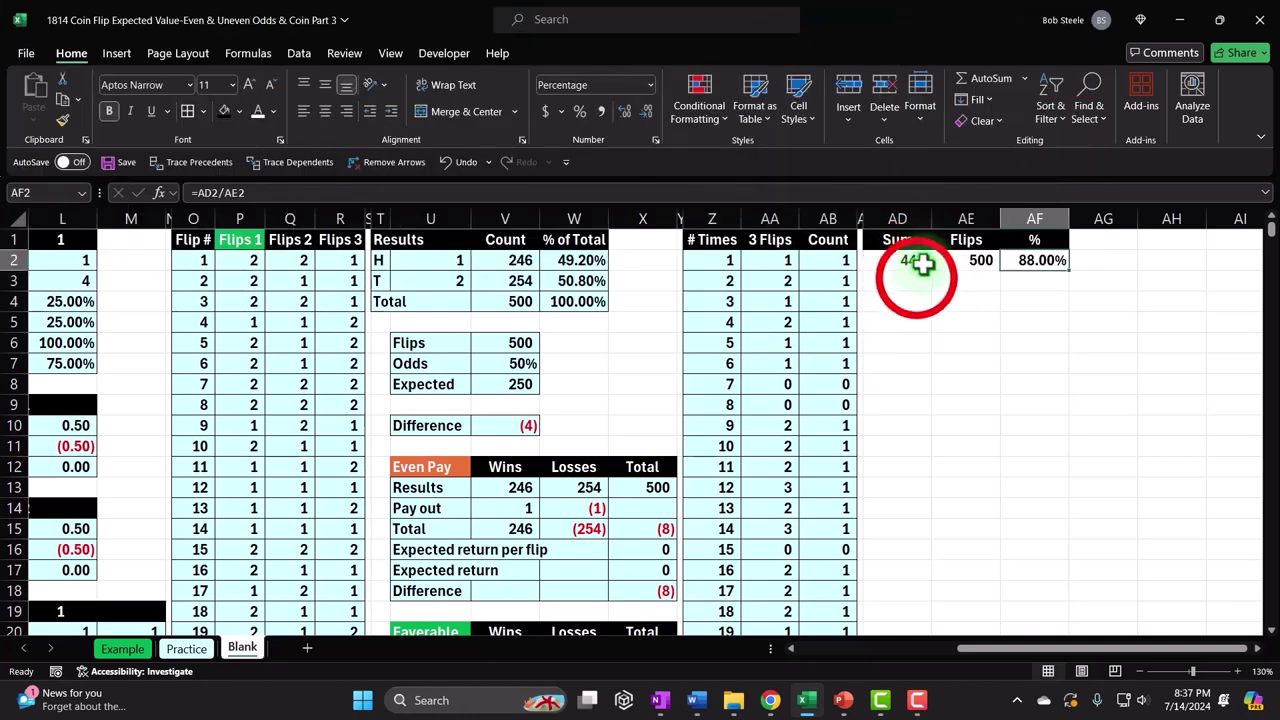
click(917, 280)
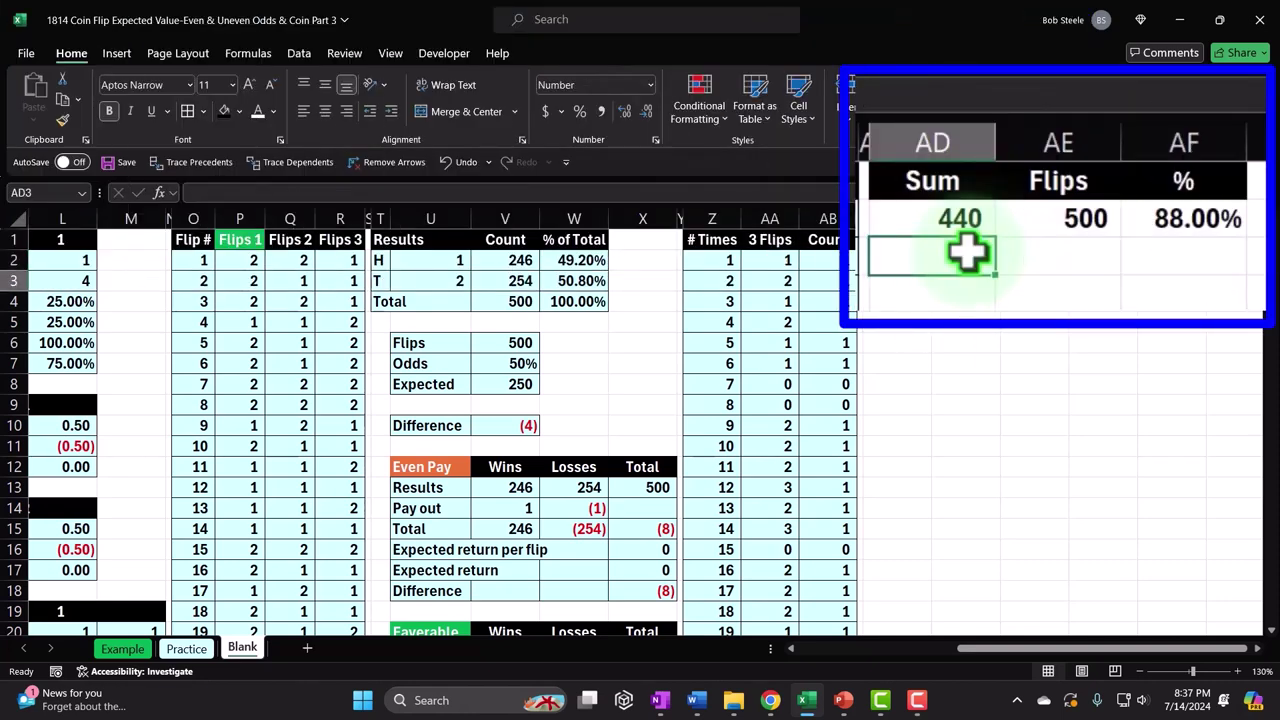
- Label AD3 Expected and link AF3 to the 87.50% odds with =M25
text(Expected)
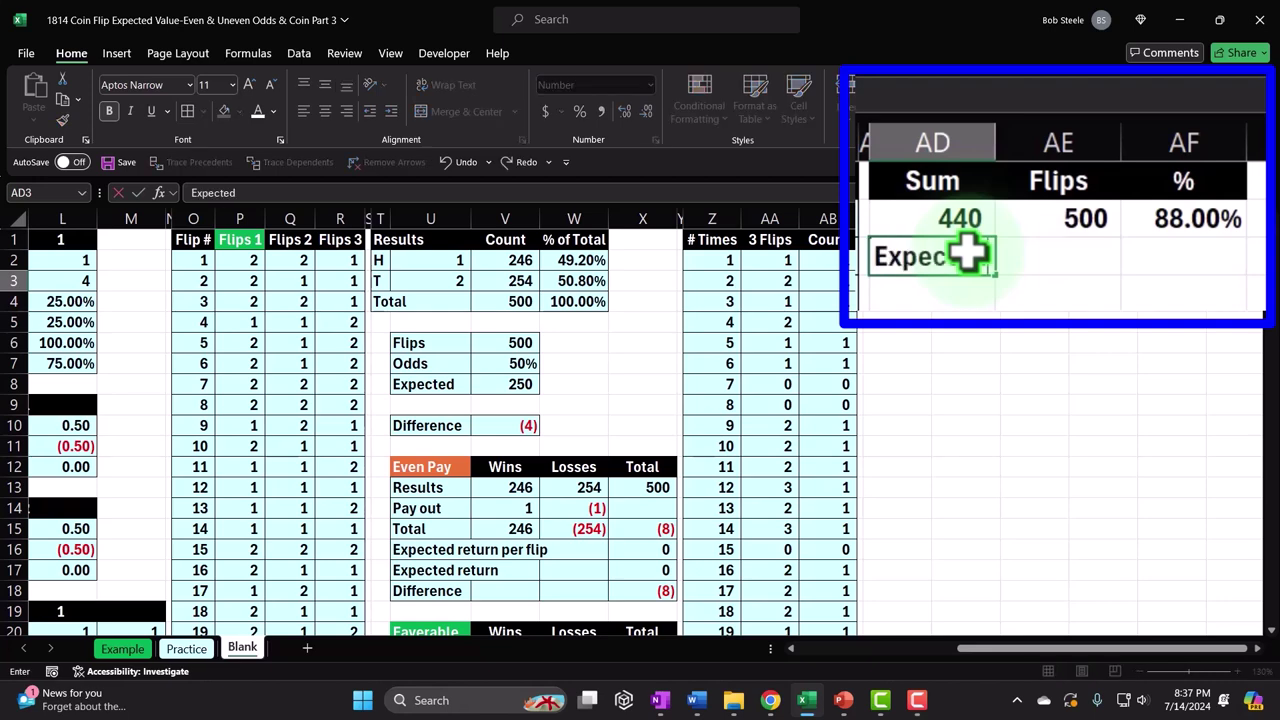
key(Tab)
key(Tab)
text(=)
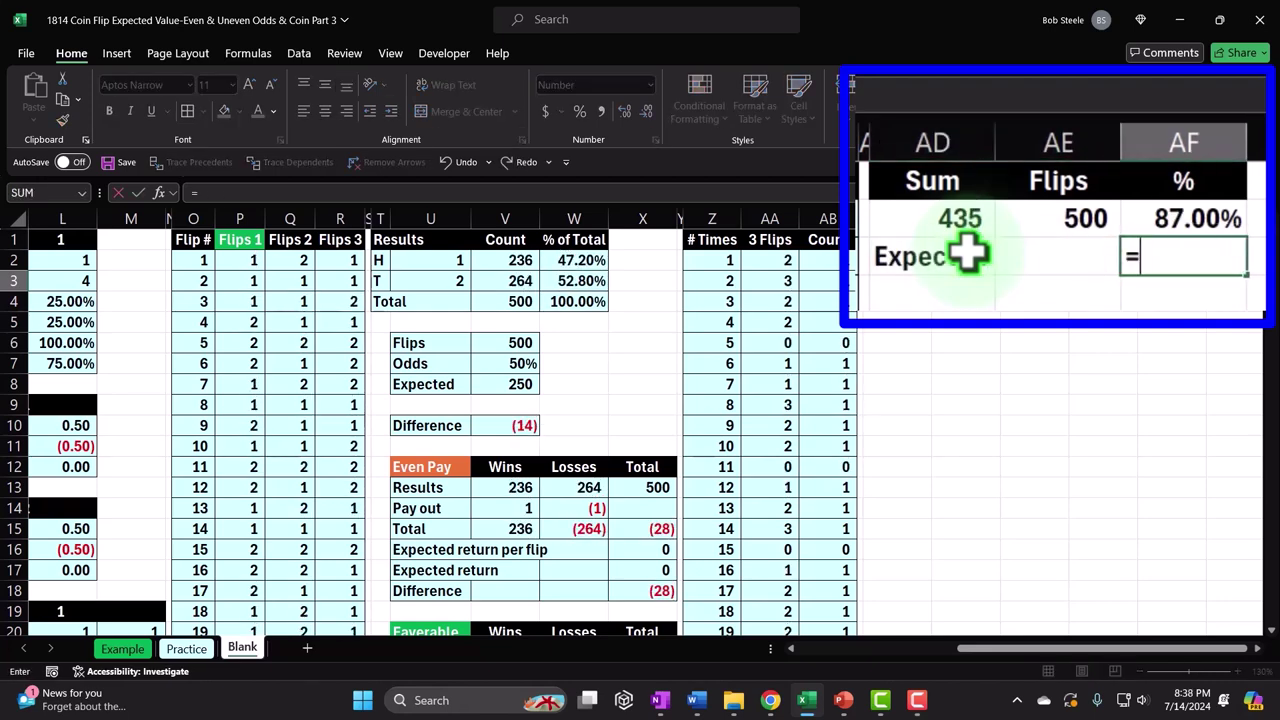
key(Left)
key(Left)
key(Left)
key(Left)
key(Left)
key(Left)
key(Left)
key(Left)
key(Left)
key(Left)
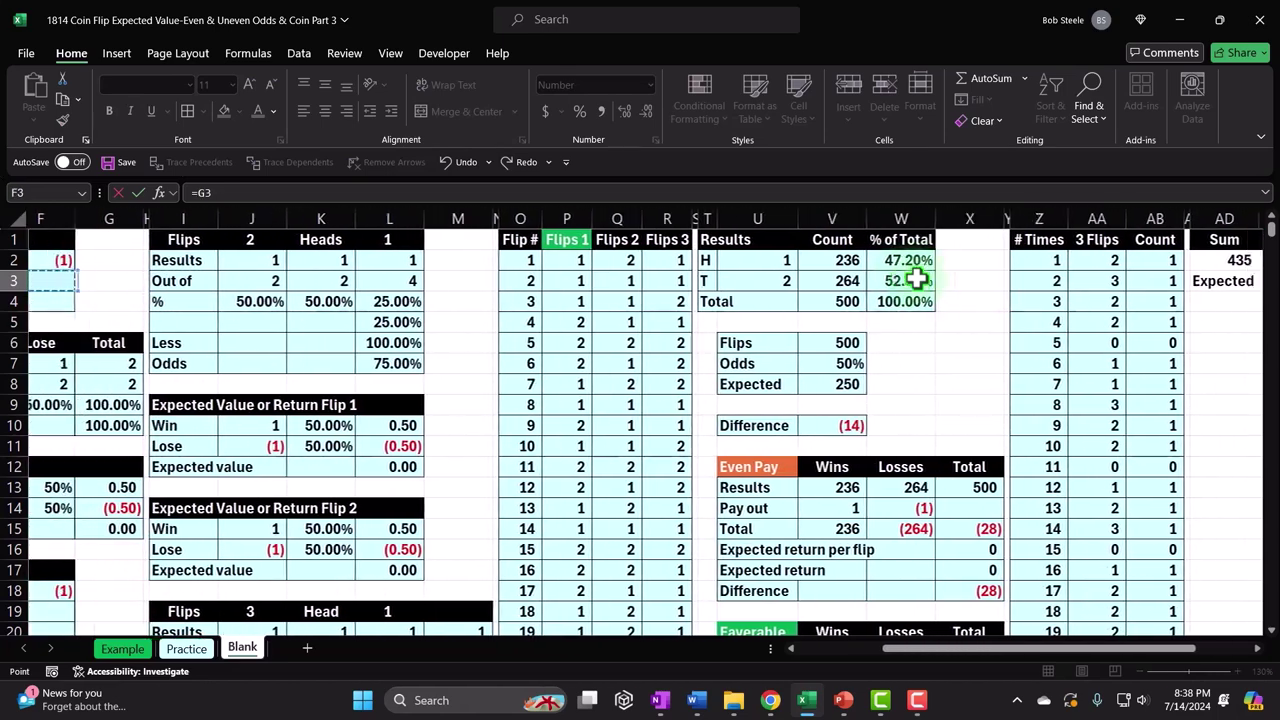
key(Left)
key(Left)
key(Left)
key(Left)
key(Left)
key(Left)
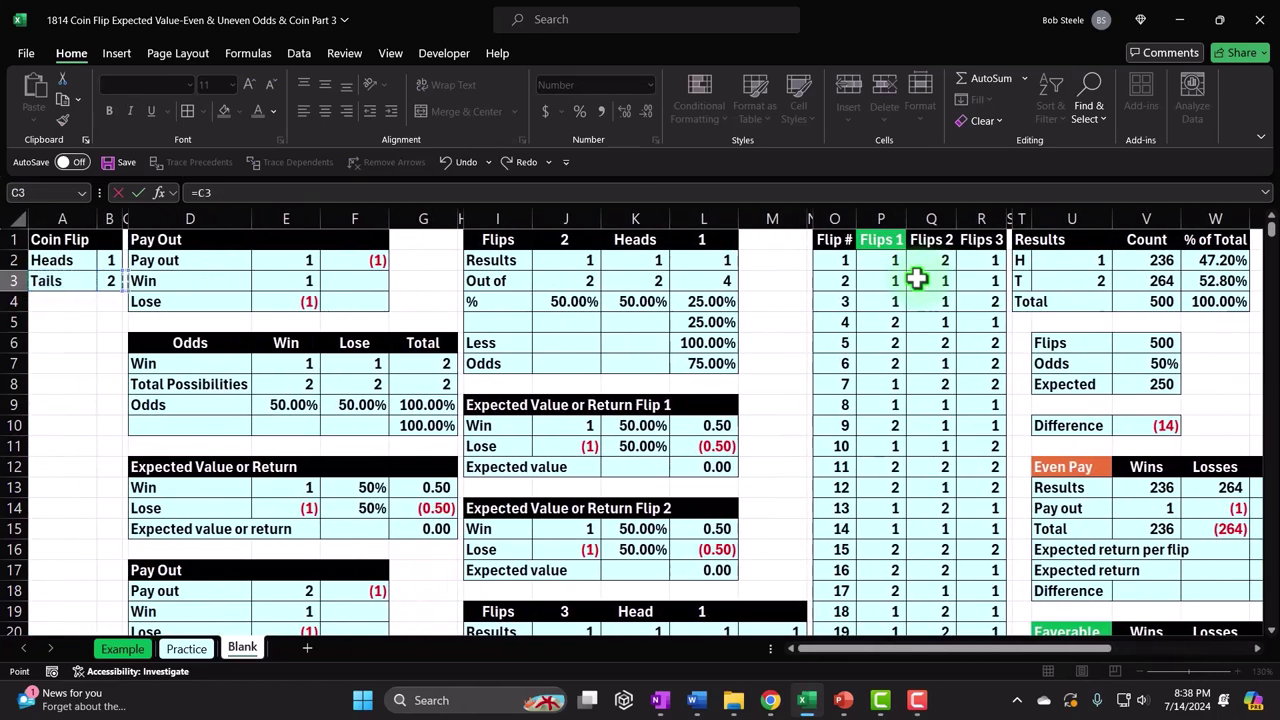
key(Right)
key(Right)
key(Right)
key(Right)
key(Right)
key(Right)
key(Down)
key(Down)
key(Down)
key(Down)
key(Down)
key(Down)
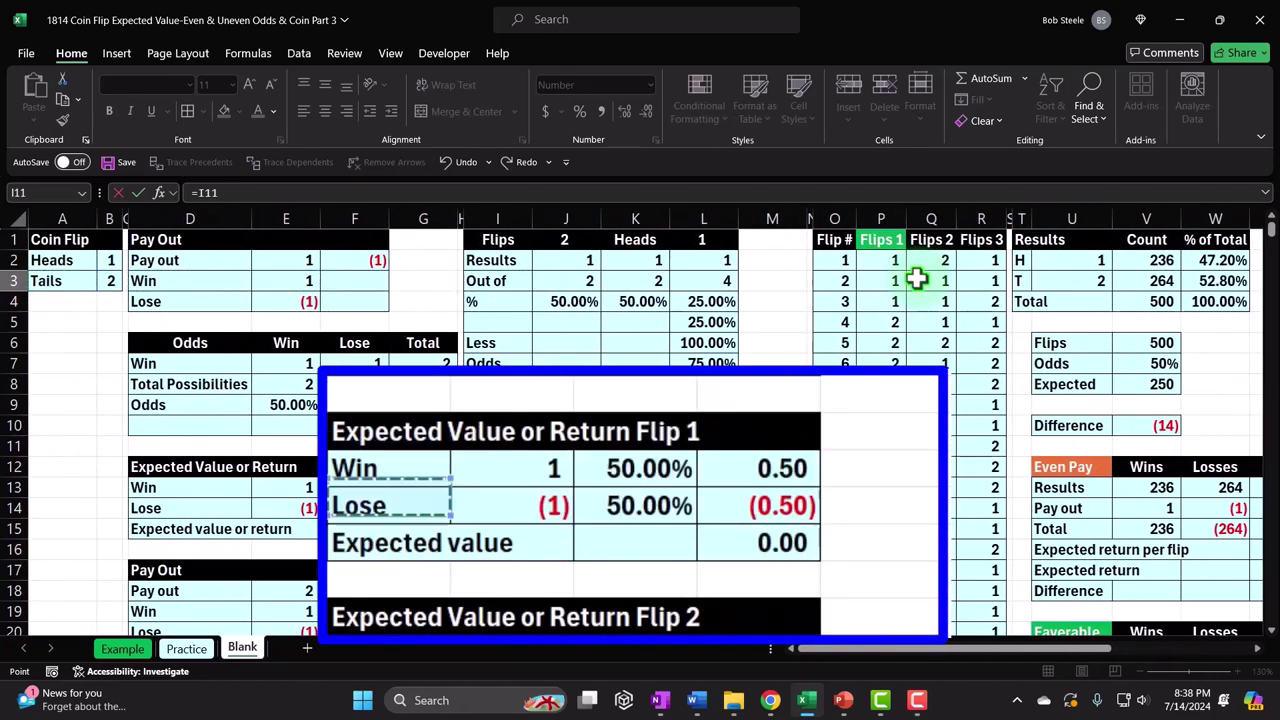
key(Down)
key(Down)
key(Down)
key(Down)
key(Down)
key(Down)
key(Up)
key(Up)
key(Up)
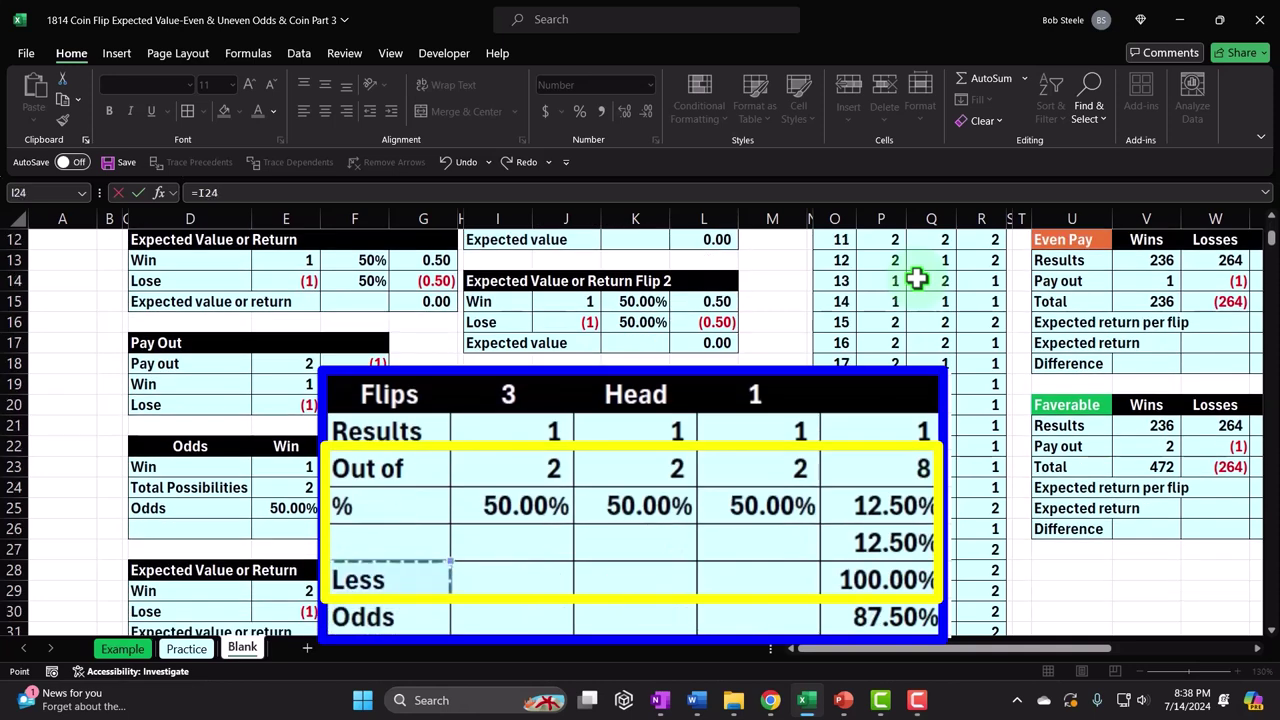
key(Up)
key(Up)
key(Up)
key(Up)
key(Right)
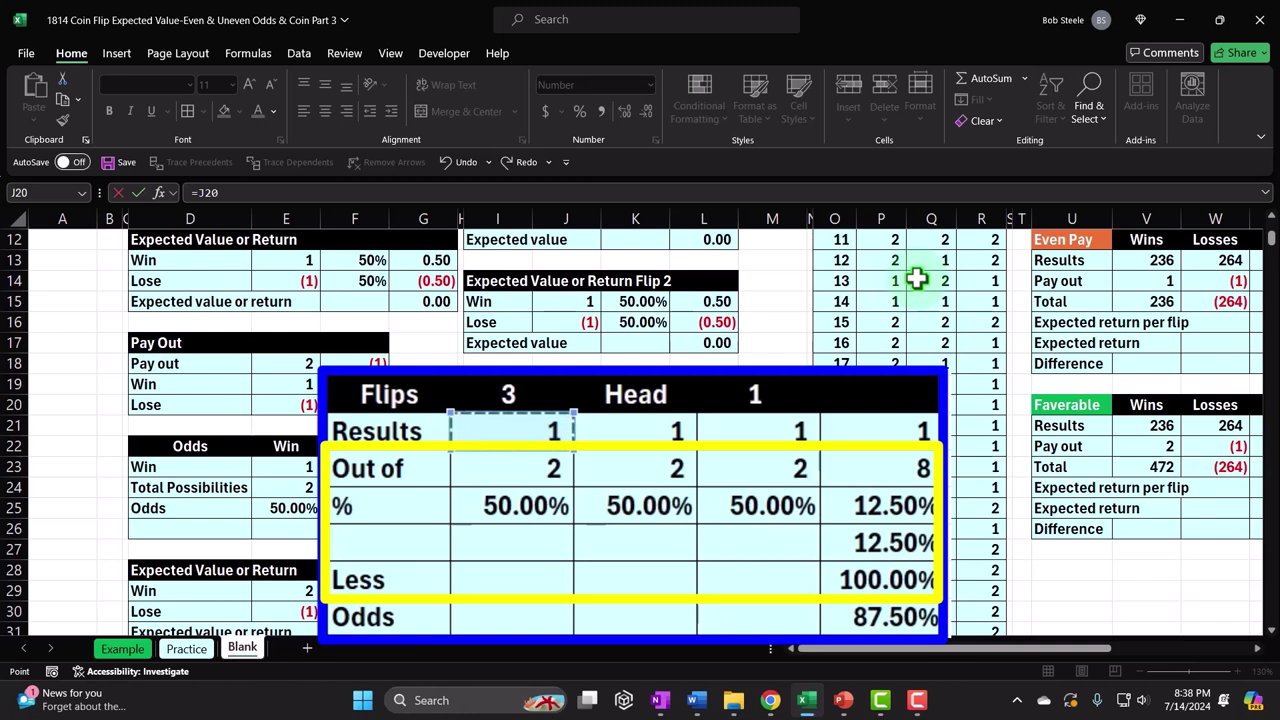
key(Down)
key(Right)
key(Right)
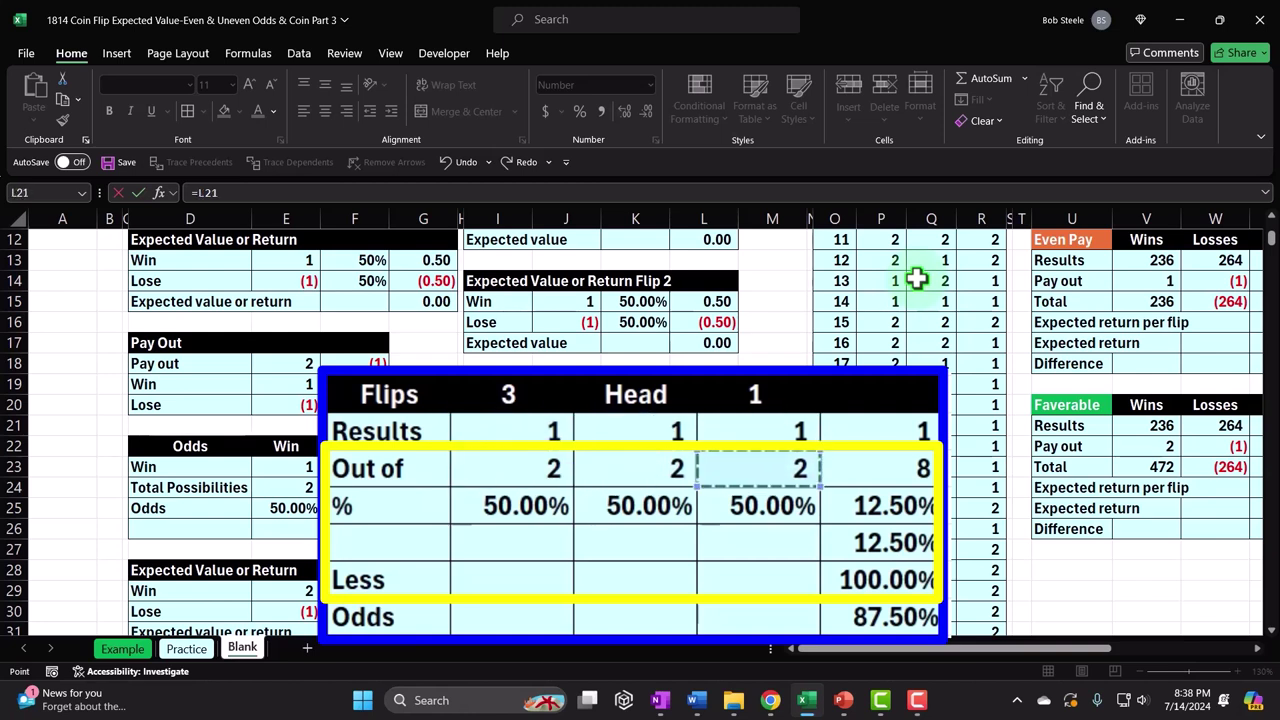
key(Up)
key(Right)
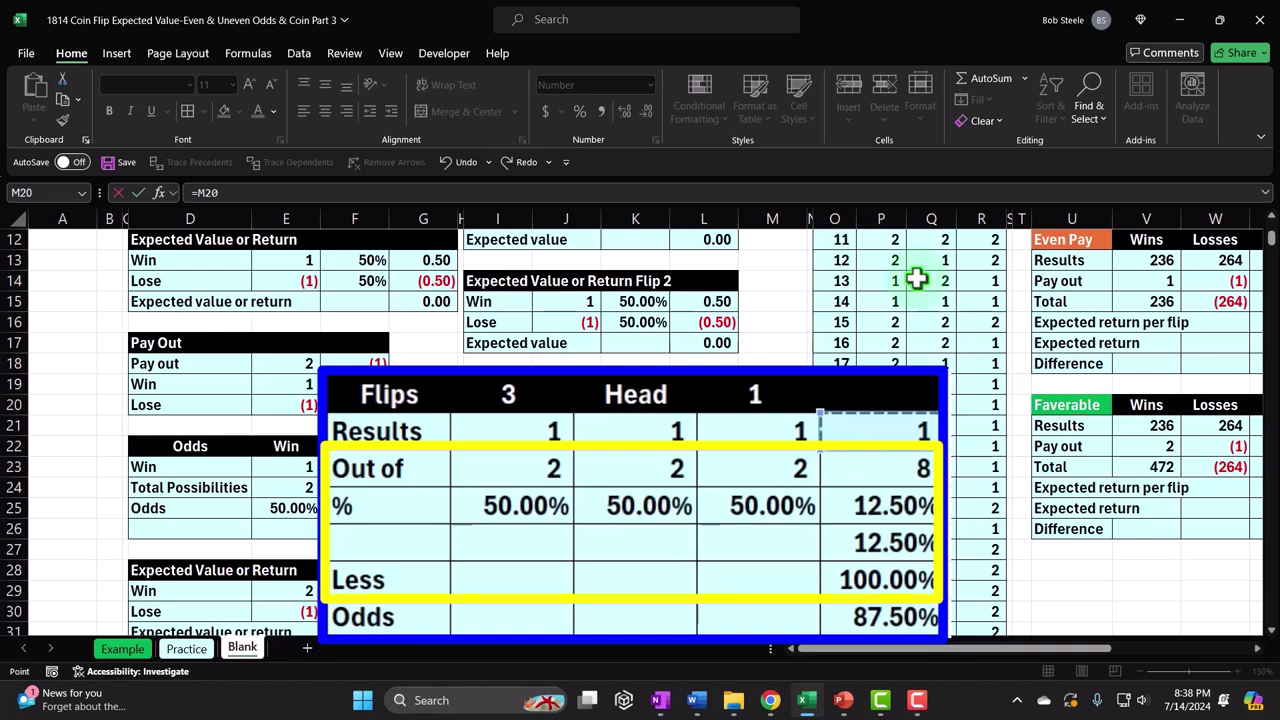
key(Down)
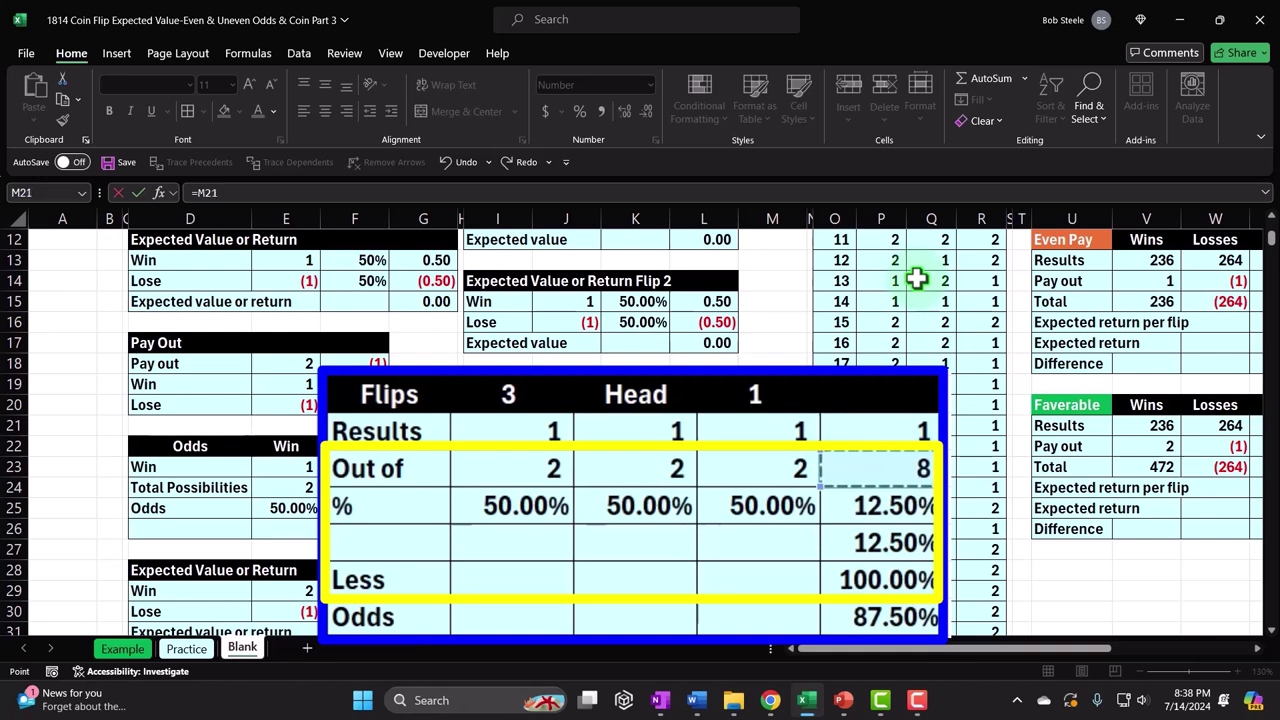
key(Down)
key(Left)
key(Left)
key(Left)
key(Right)
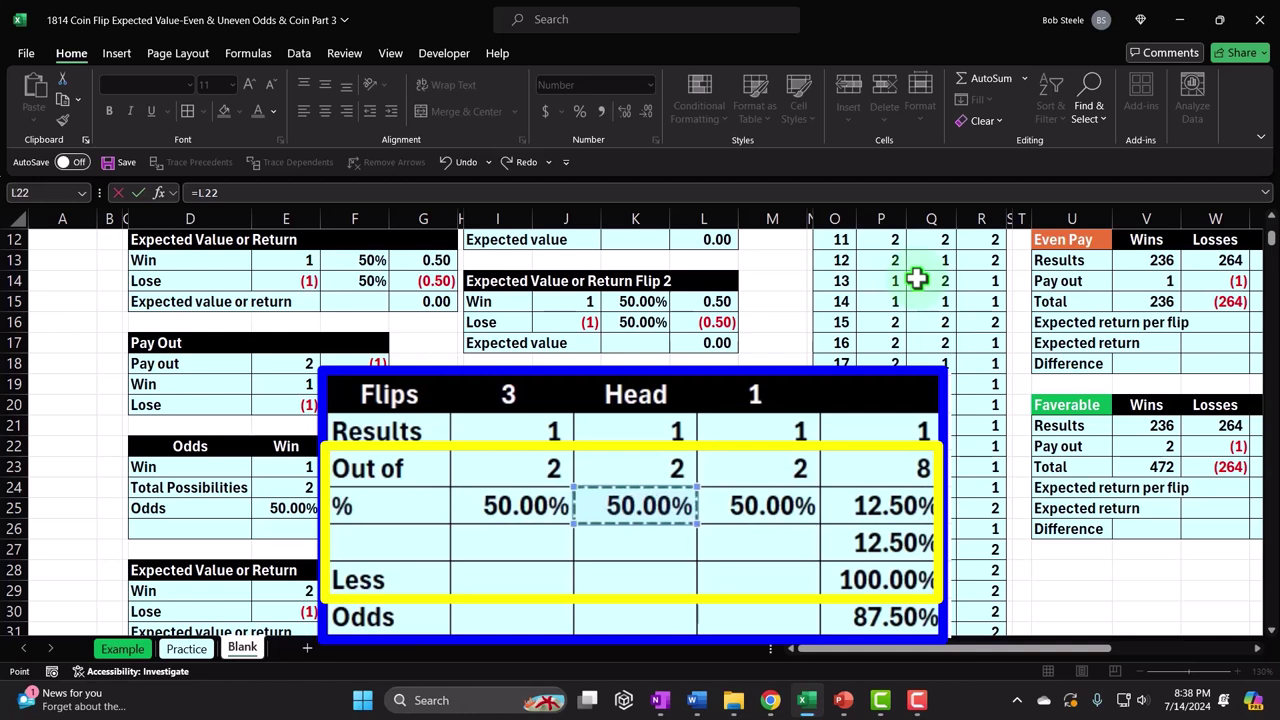
key(Right)
key(Right)
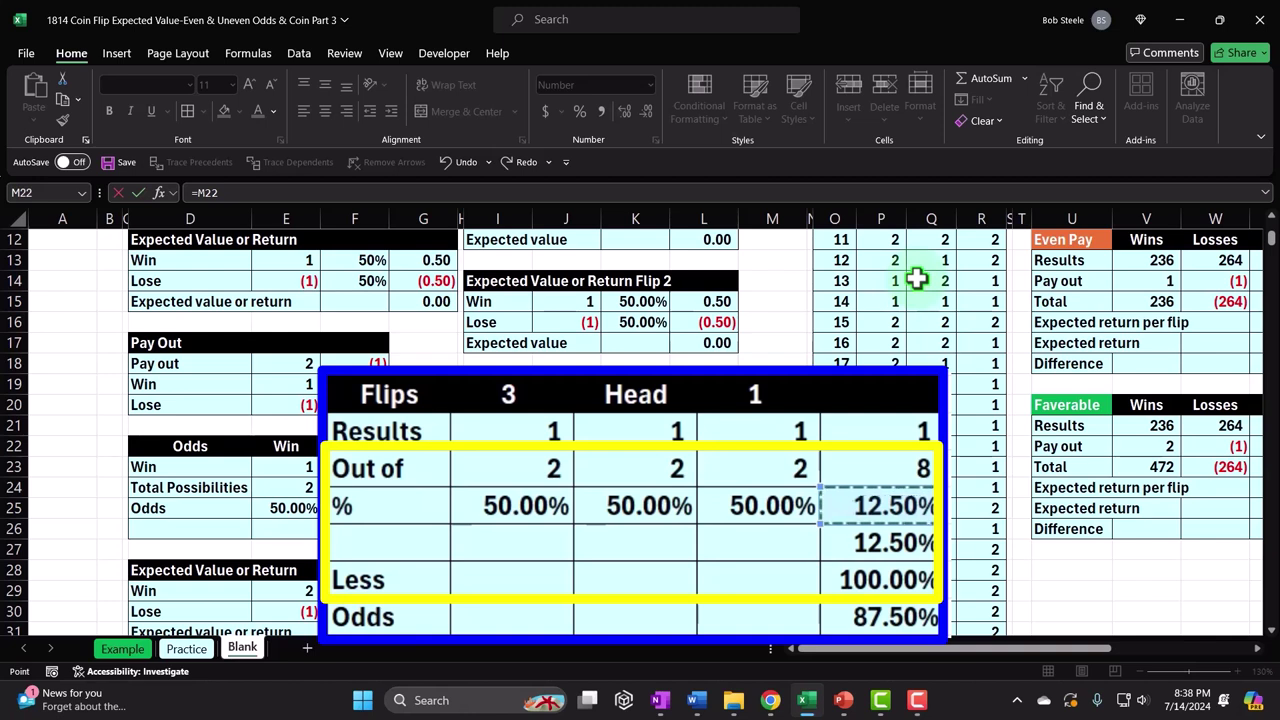
key(Down)
key(Down)
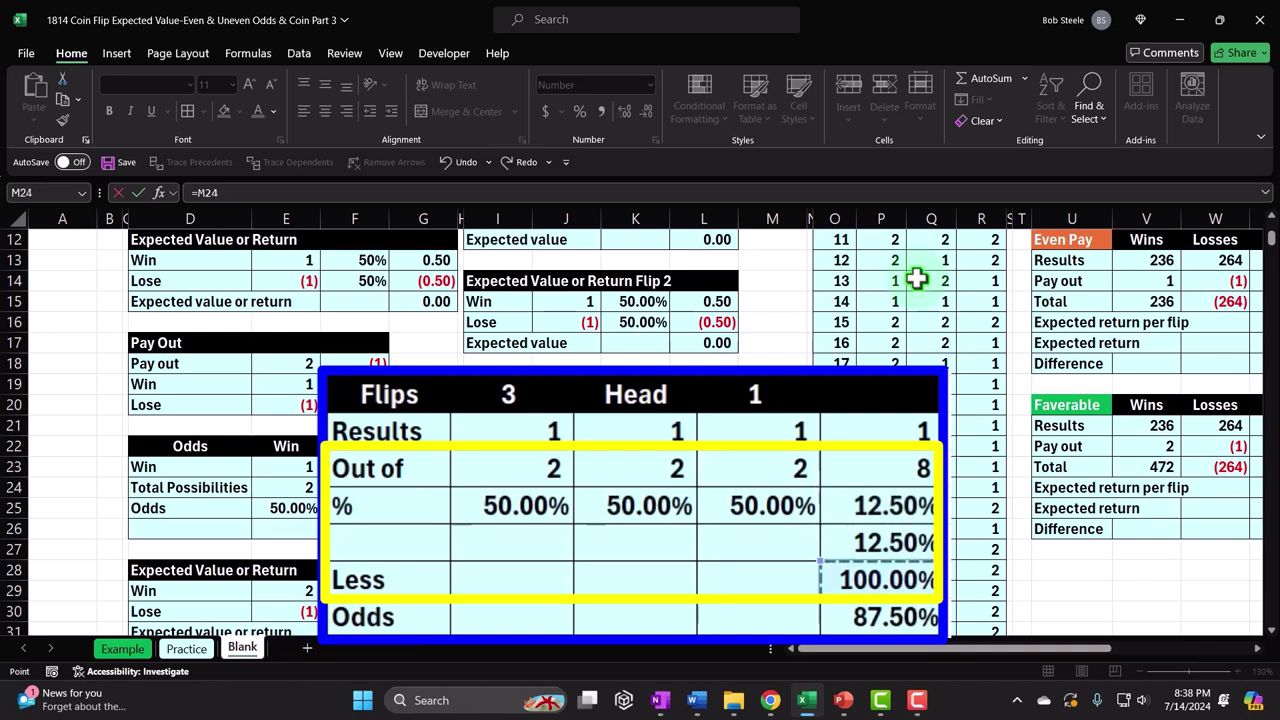
key(Down)
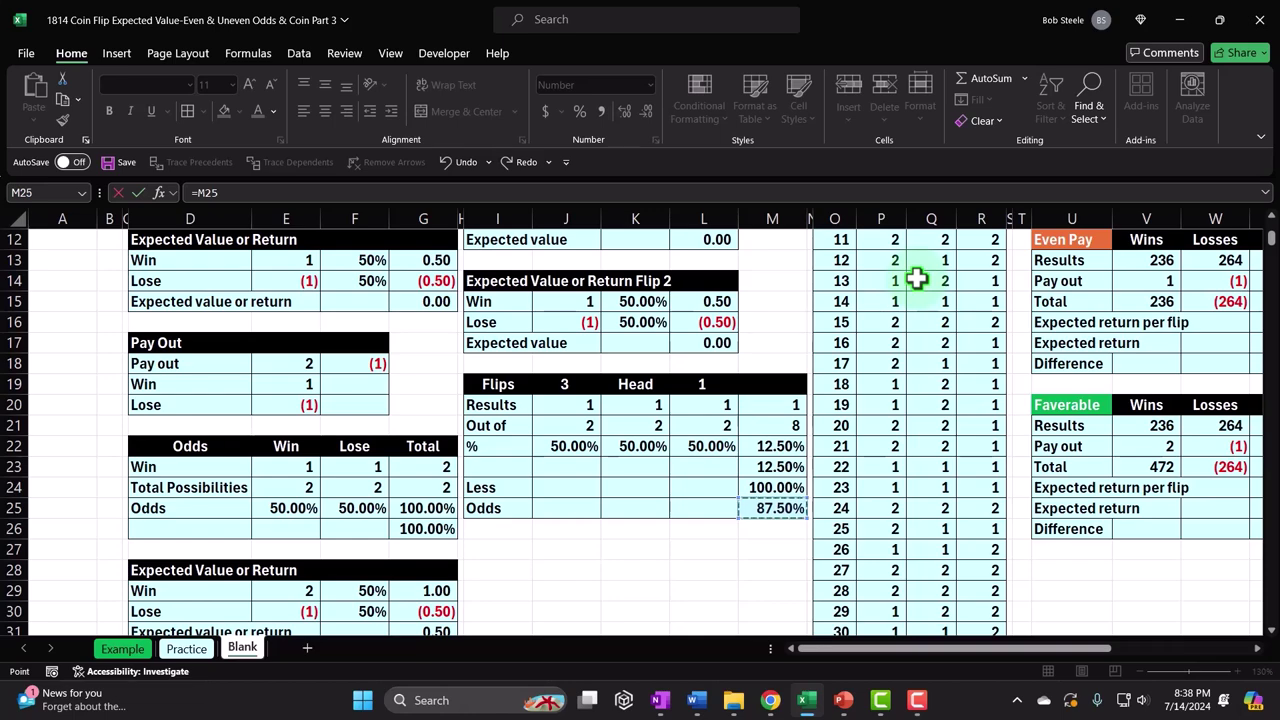
key(Return)
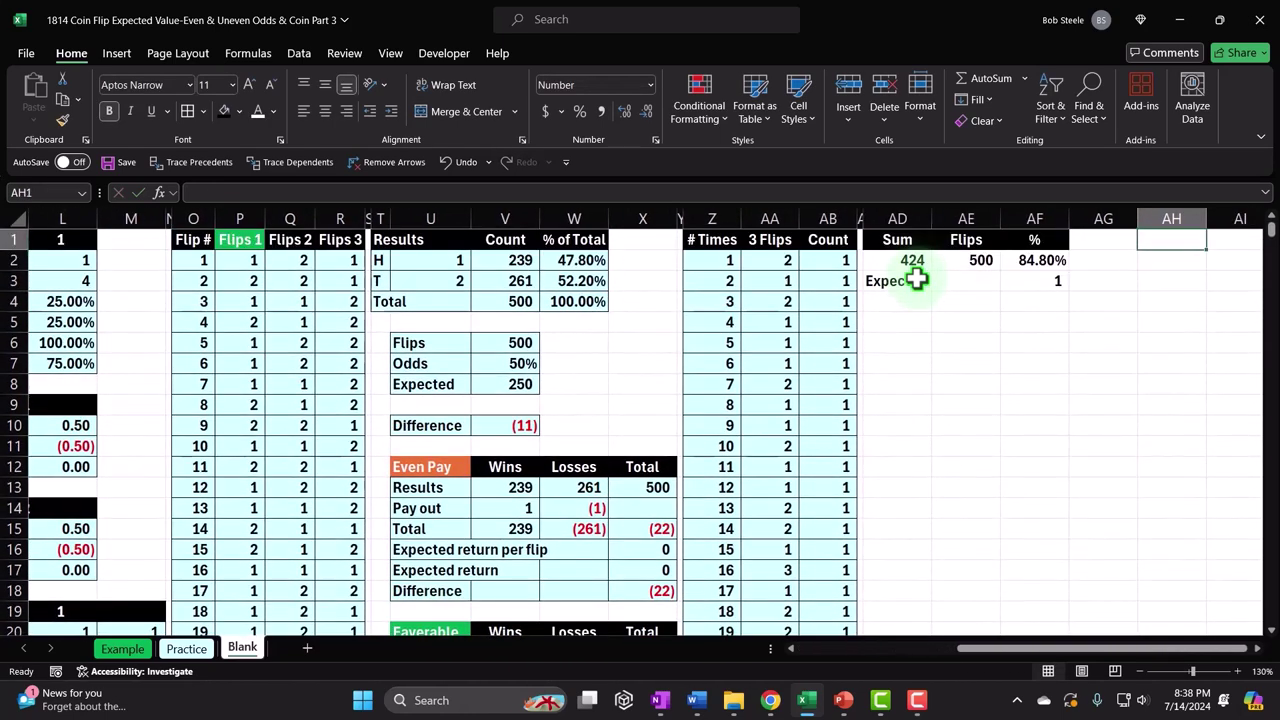
- Format AF3 as a two-decimal percentage, showing 87.50%
click(1047, 281)
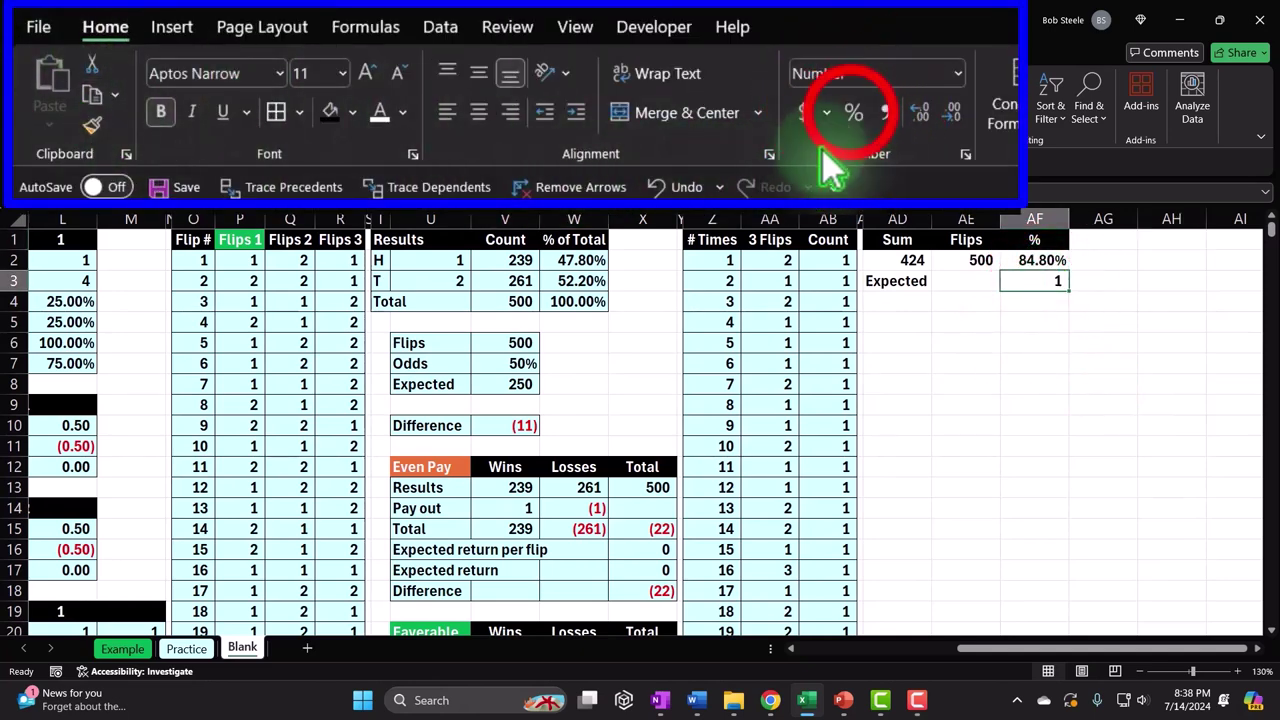
click(853, 112)
click(920, 112)
click(920, 112)
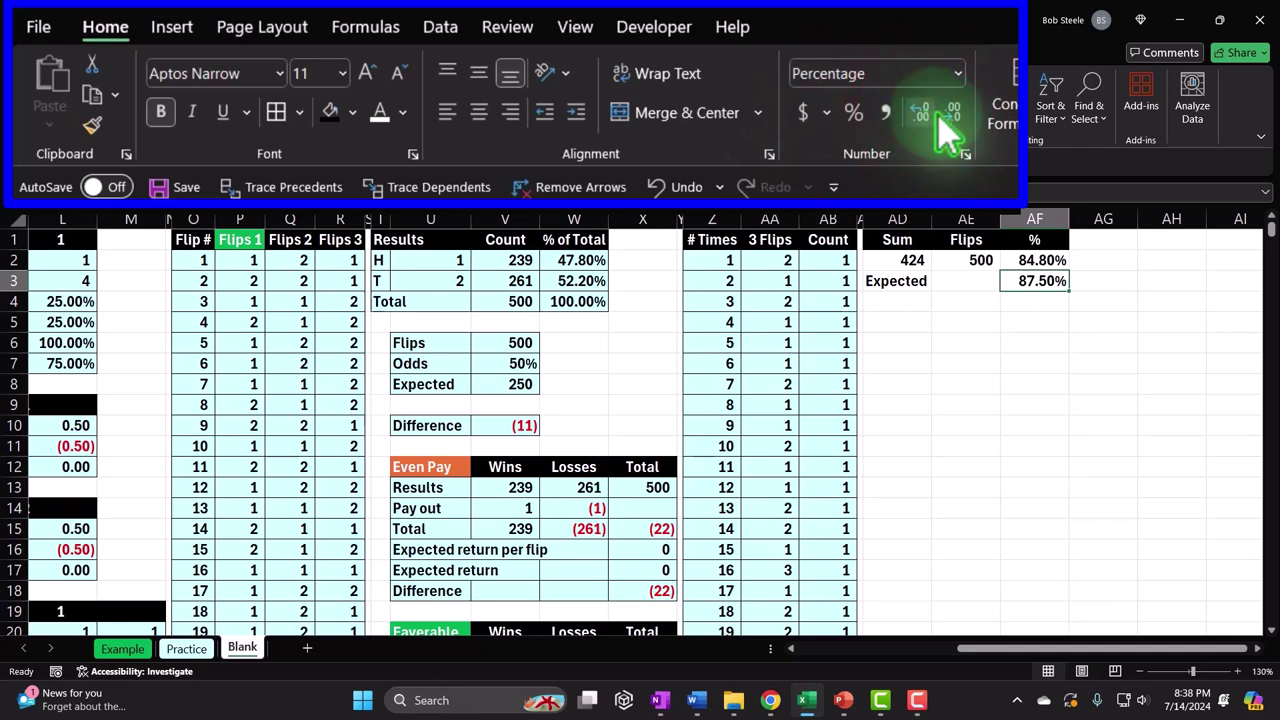
click(895, 302)
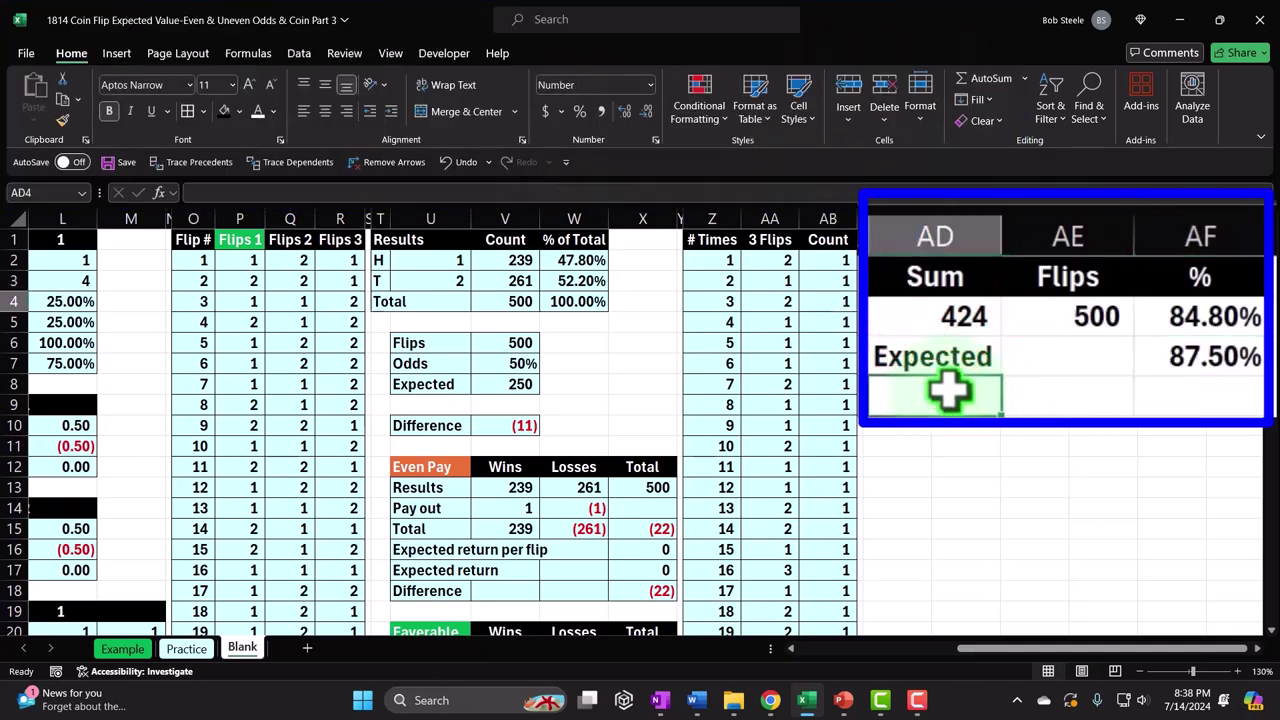
- Label AD4 Difference and enter =AF2-AF3 in AF4, shown to four decimals
text(Differe)
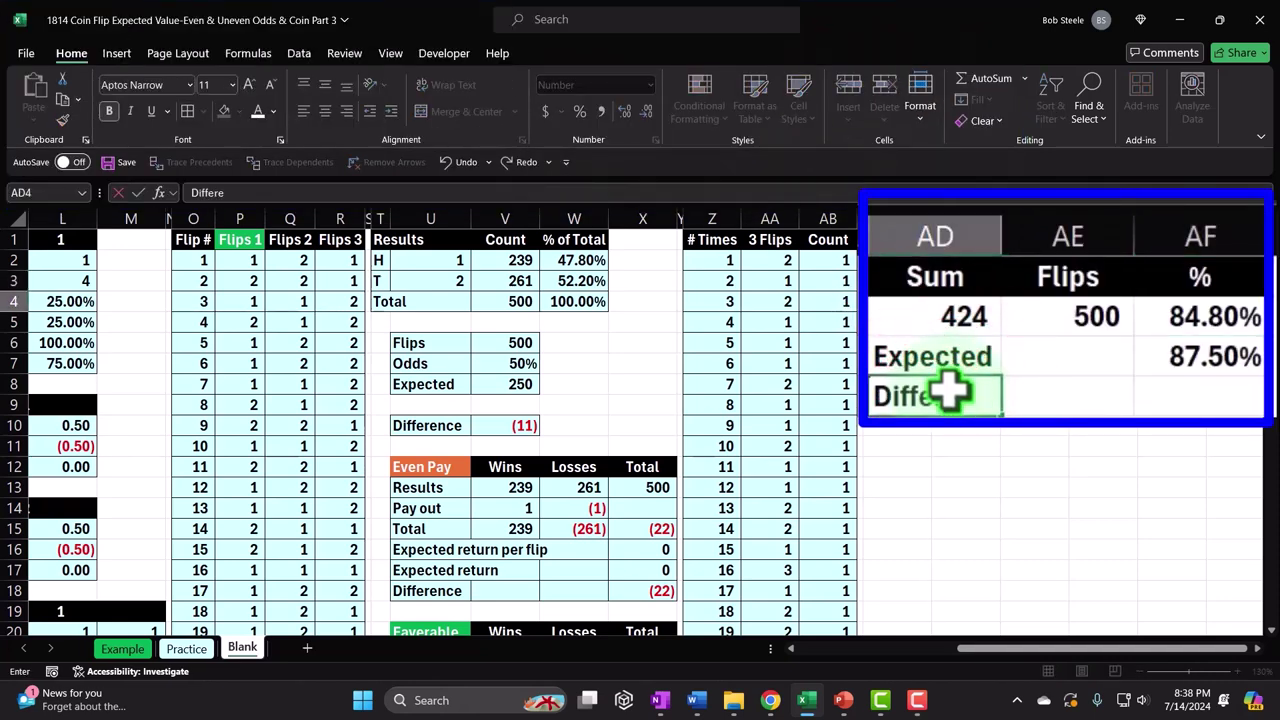
key(Tab)
key(Tab)
text(=)
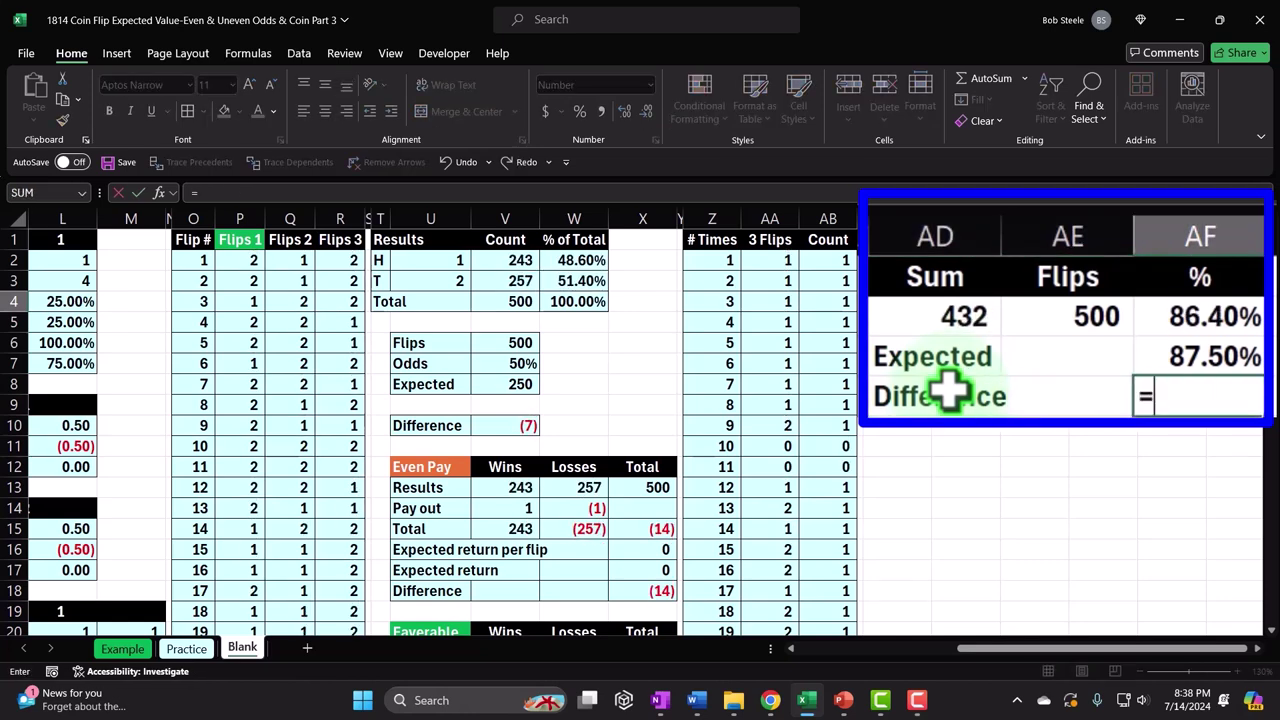
key(Up)
key(Up)
text(-)
key(Up)
key(ctrl+Return)
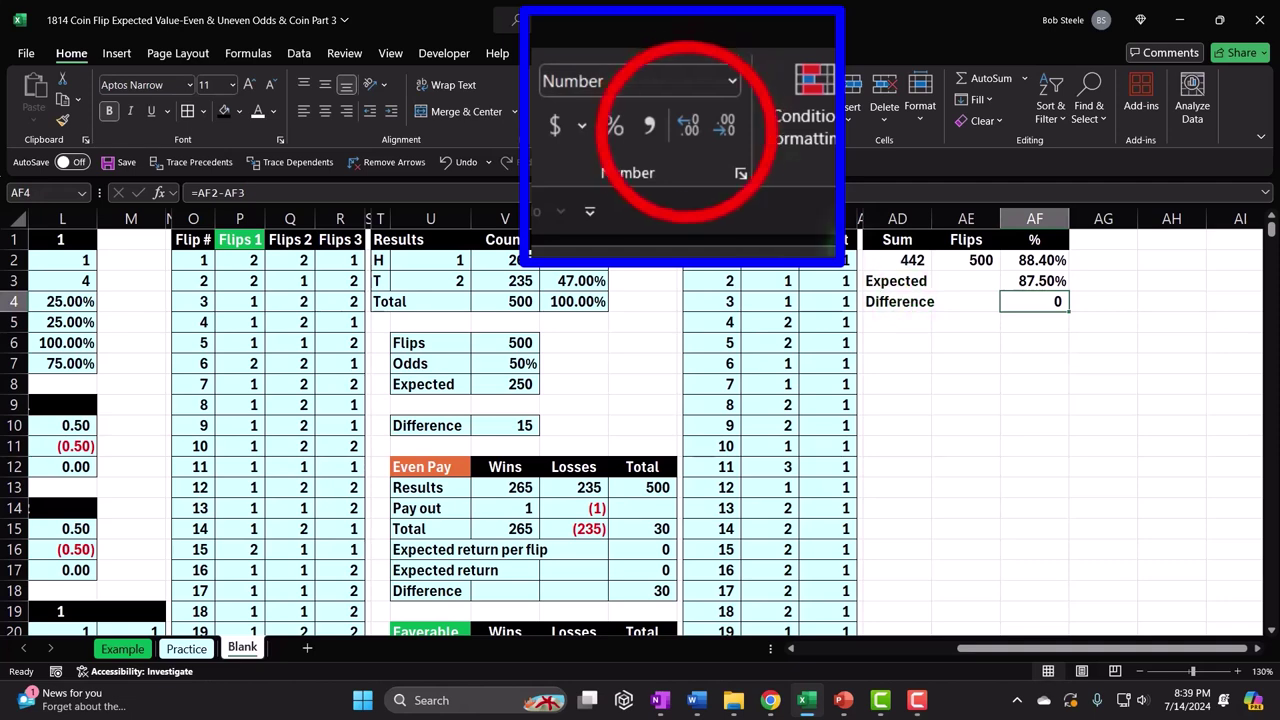
click(689, 133)
click(689, 133)
click(689, 133)
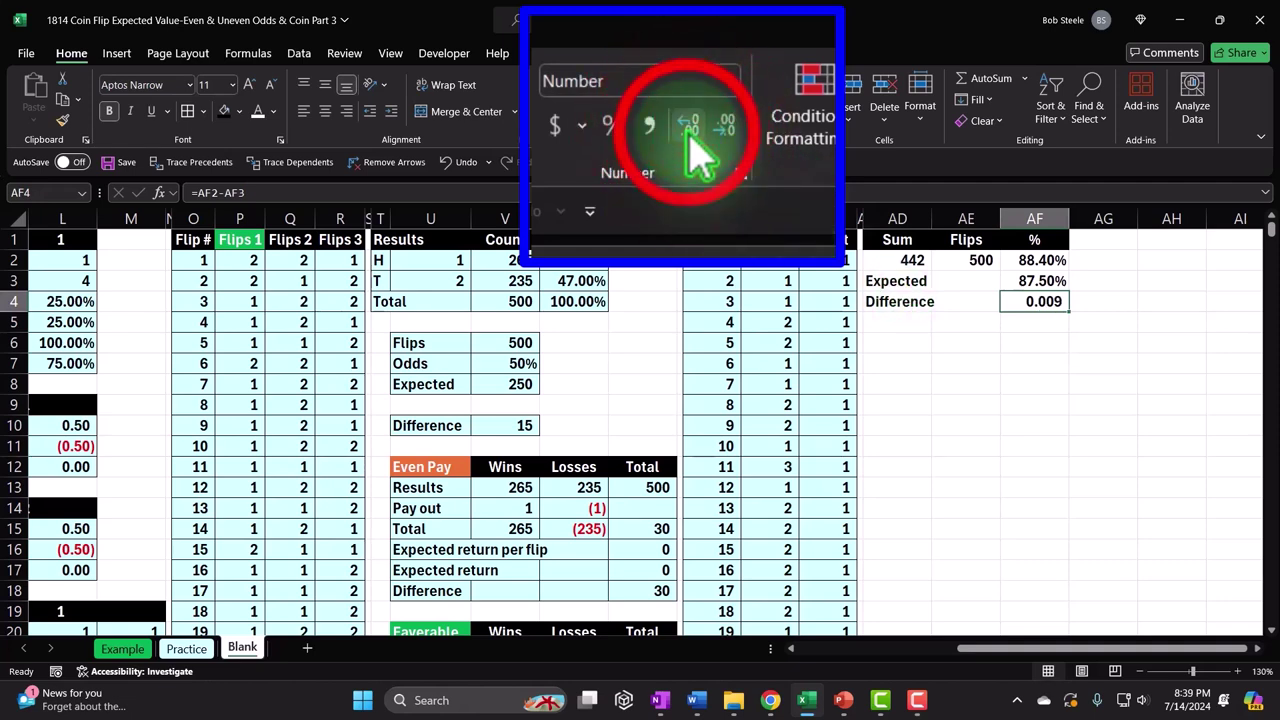
click(689, 133)
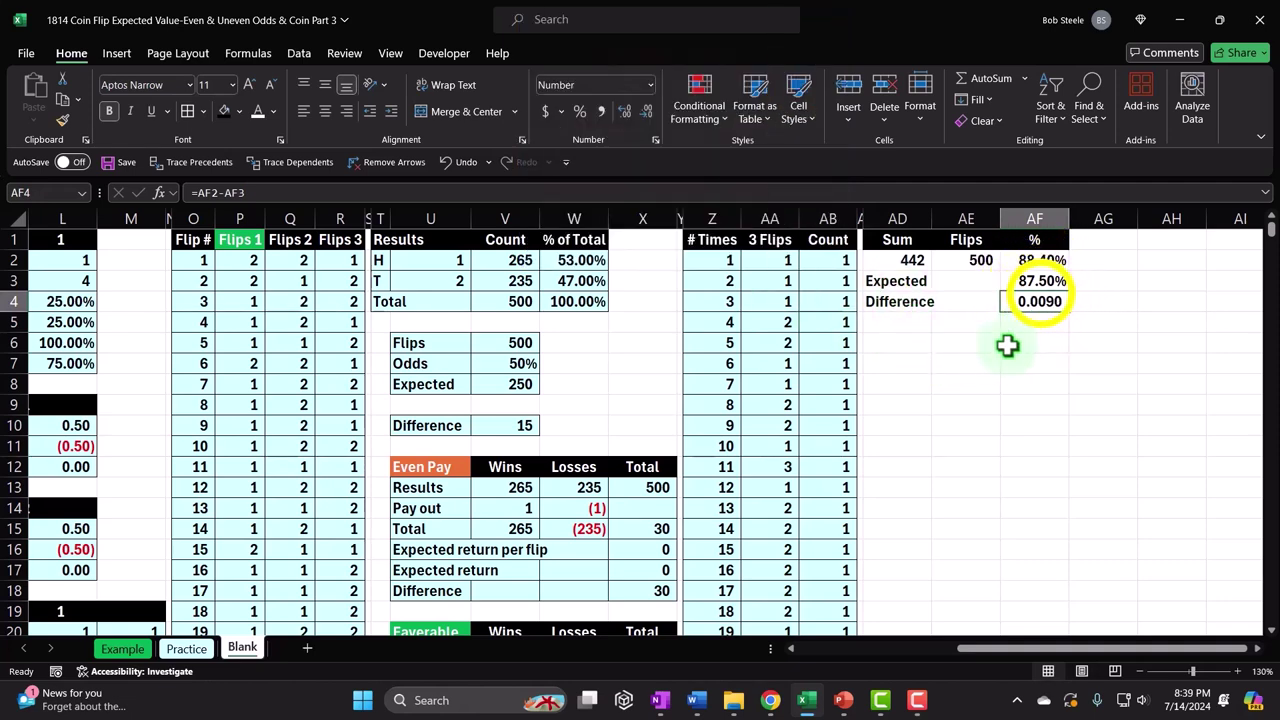
- Re-enter the difference formula repeatedly to rerun the random flips, ending at 0.0230
right_click(1040, 300)
click(1040, 300)
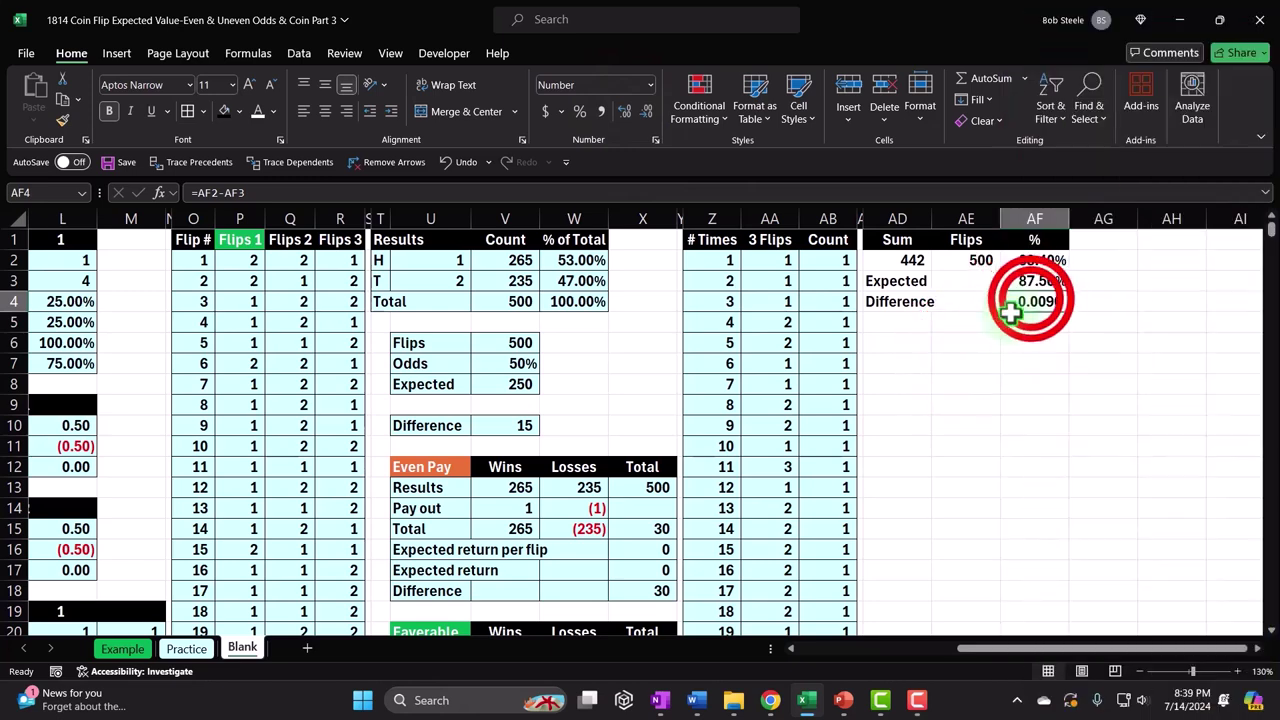
double_click(1025, 300)
key(Return)
double_click(1183, 380)
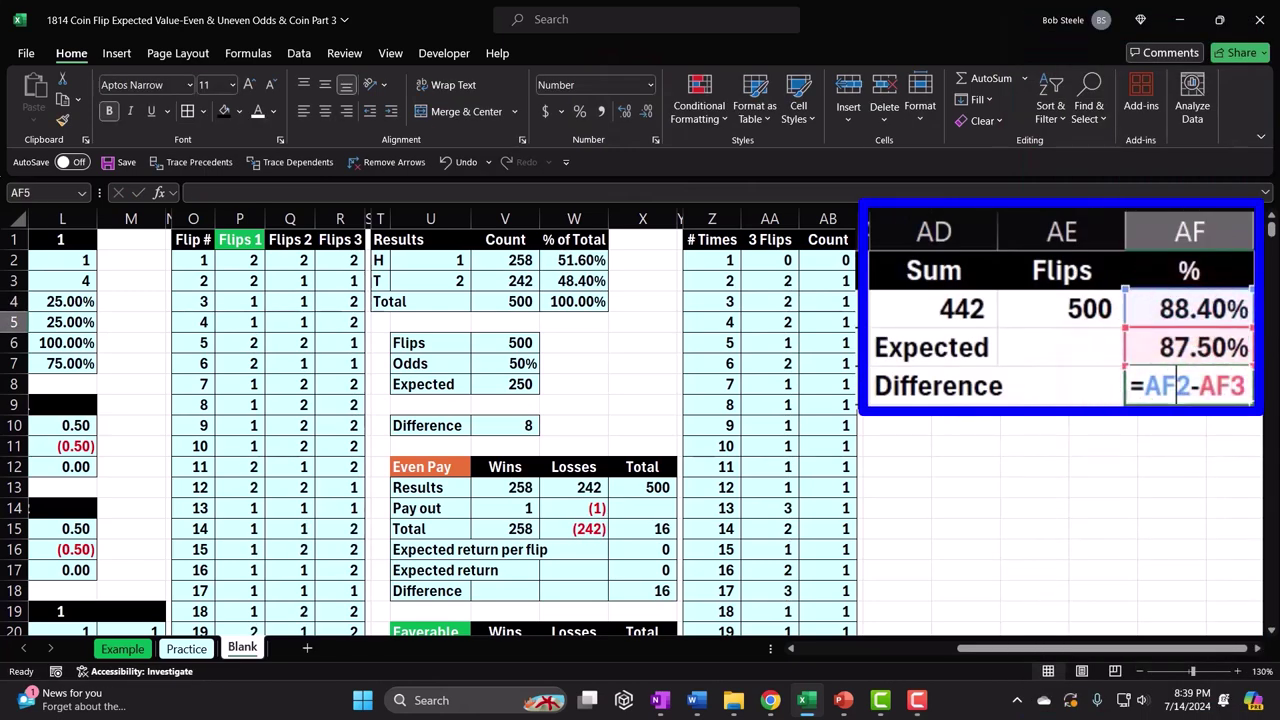
key(Return)
double_click(1197, 390)
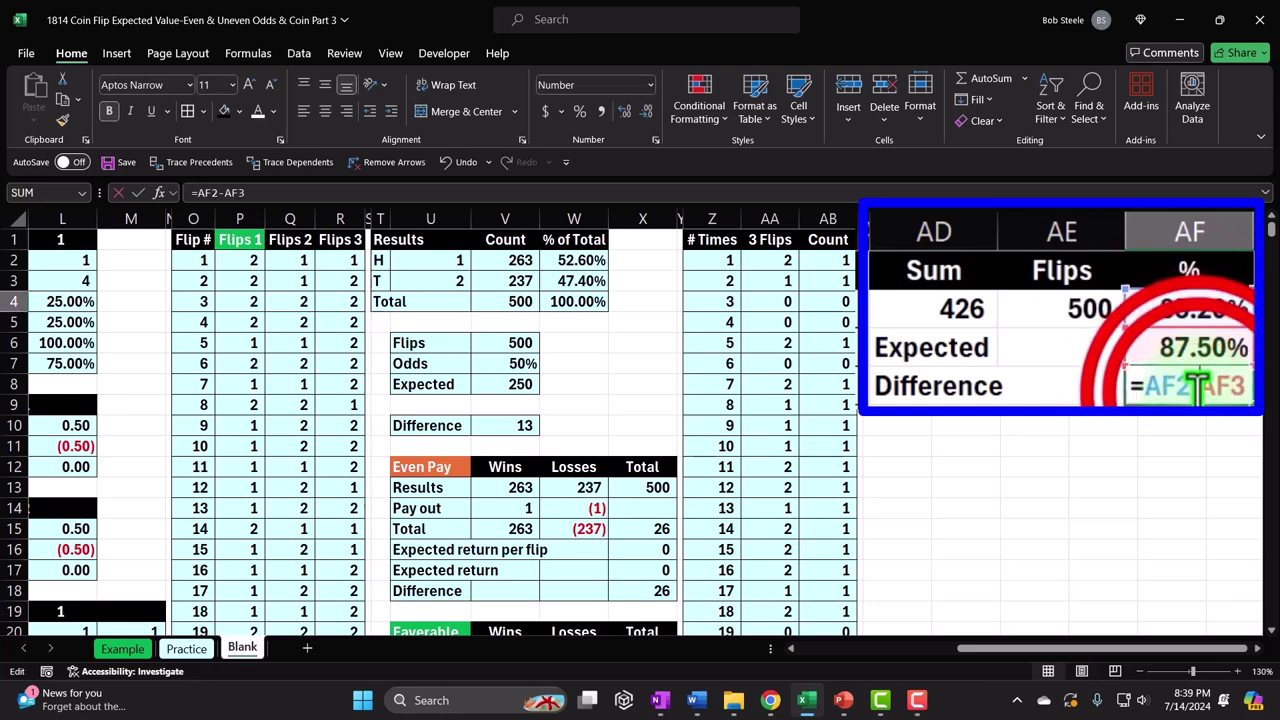
key(Return)
double_click(1197, 388)
key(Return)
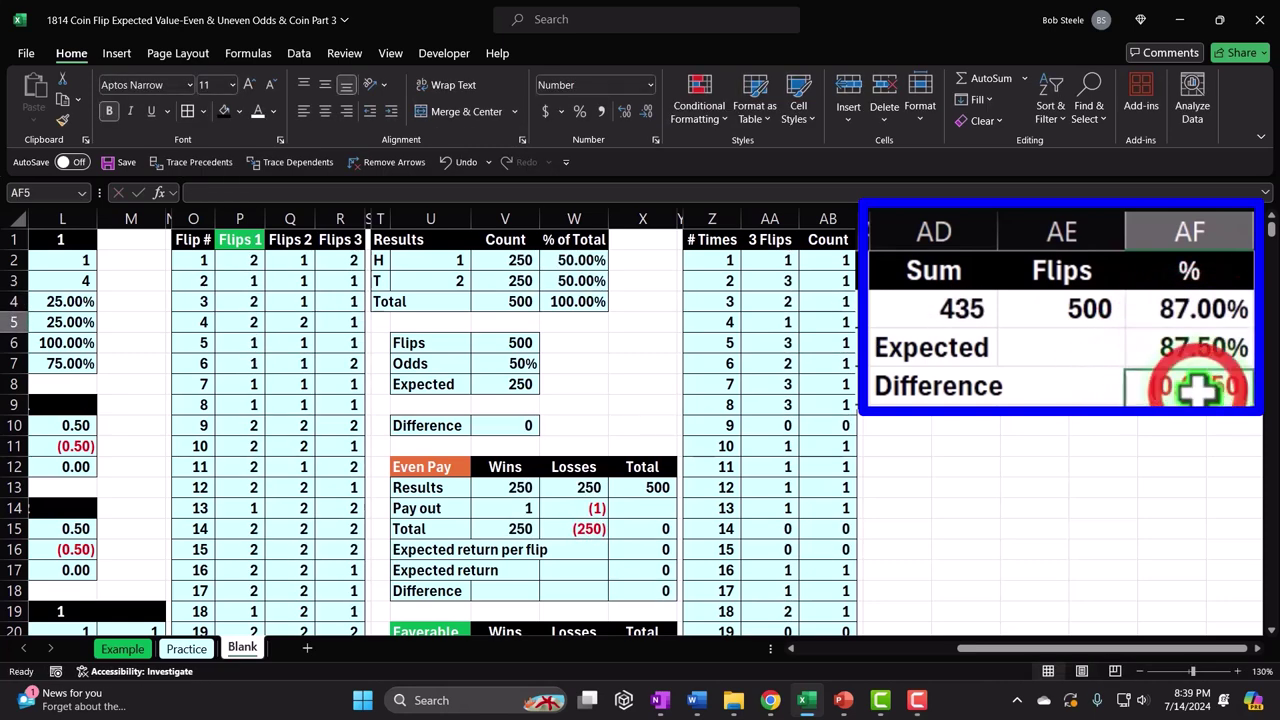
double_click(1197, 390)
key(Return)
double_click(1197, 390)
key(Return)
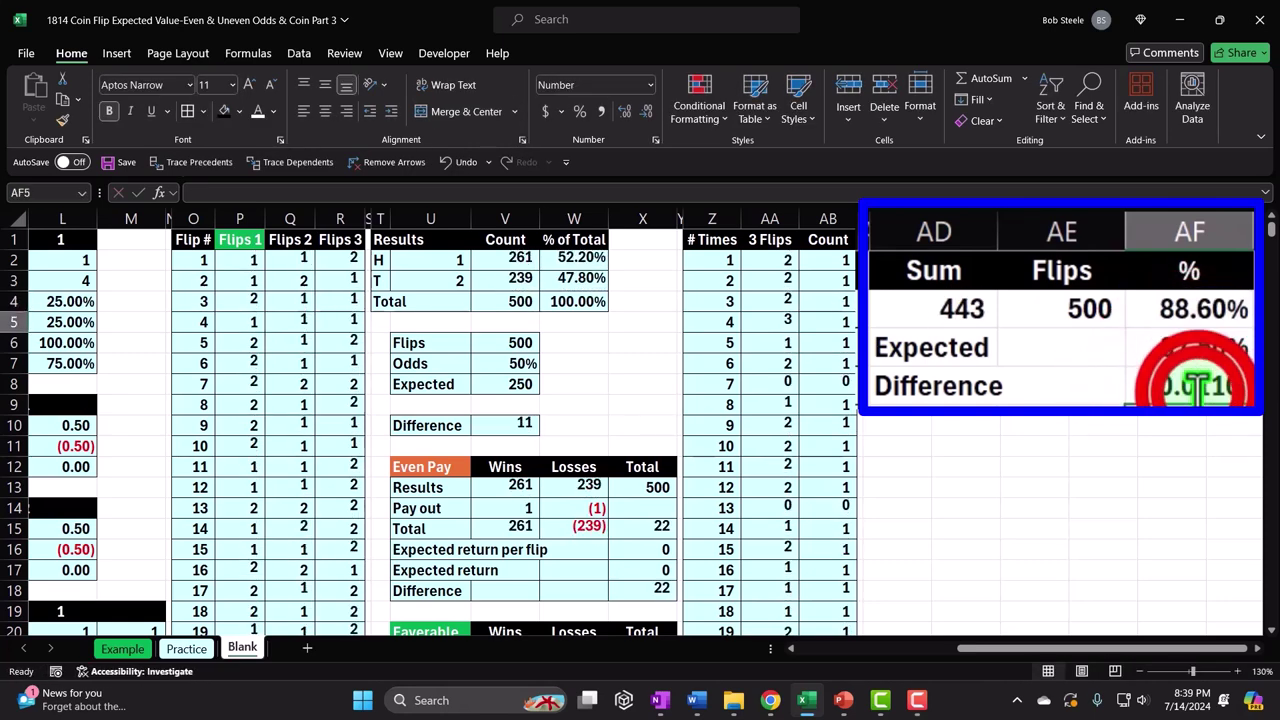
double_click(1197, 390)
key(Return)
double_click(1197, 390)
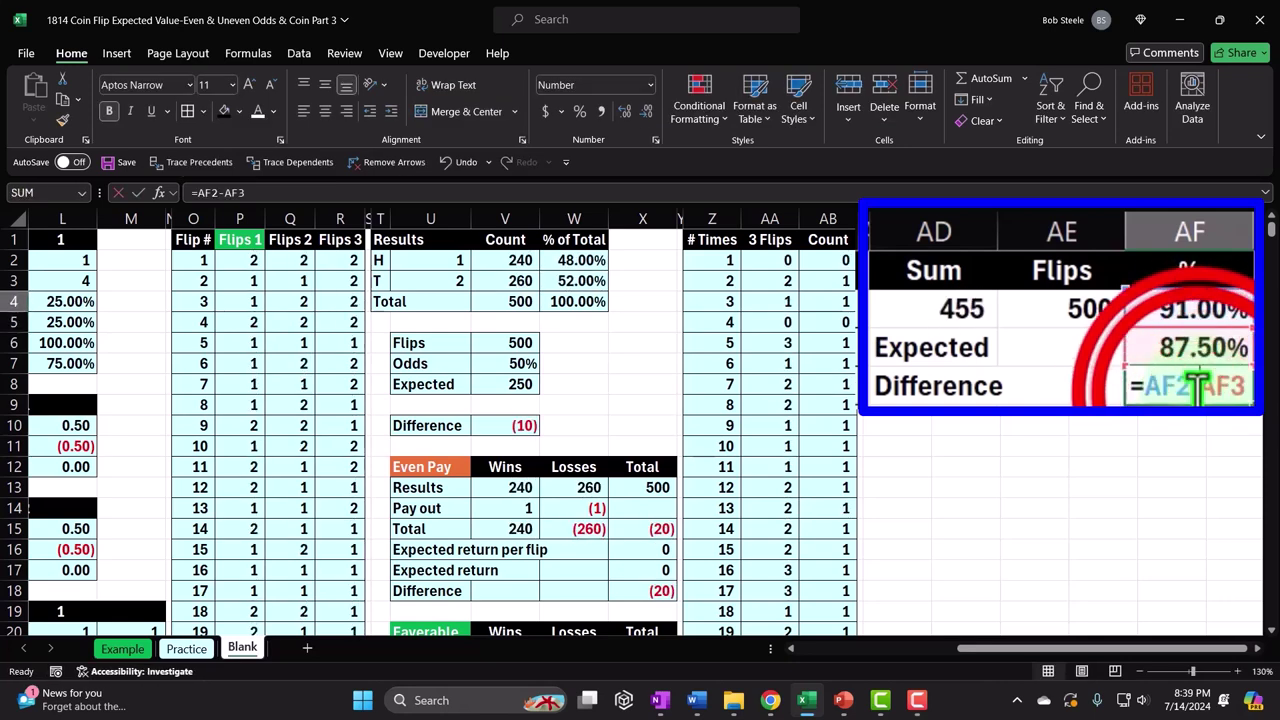
key(Return)
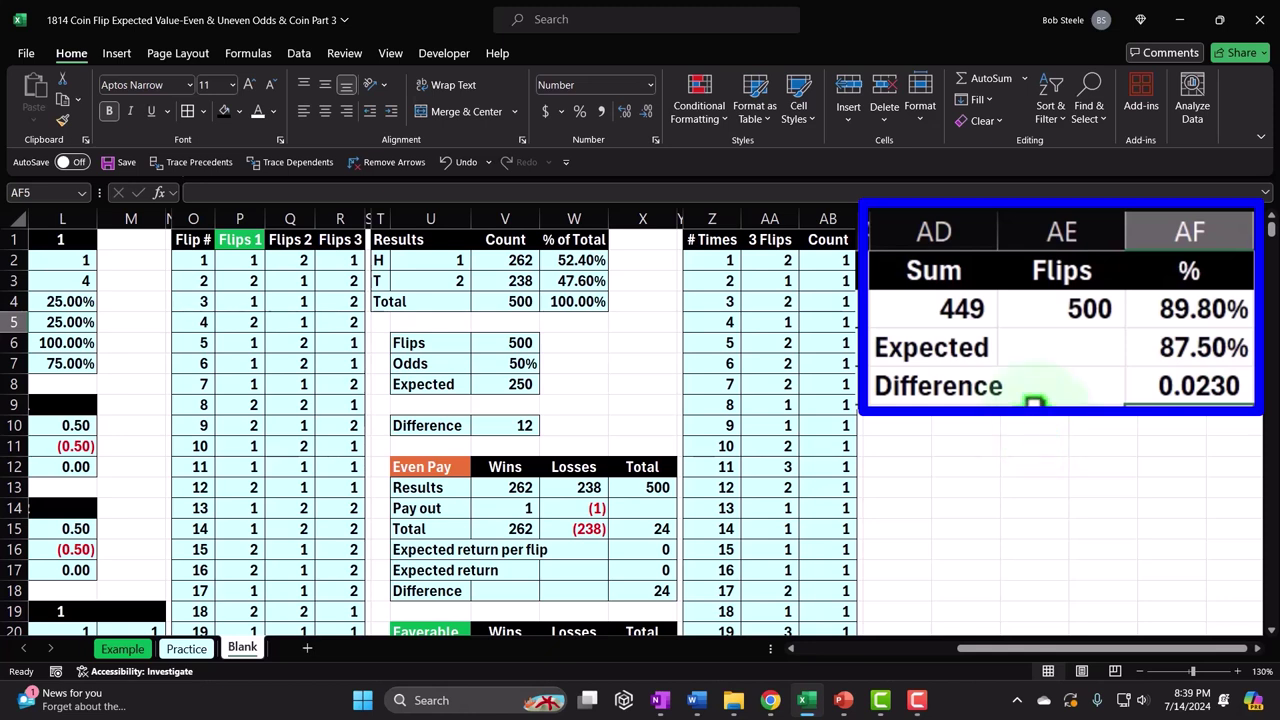
key(Up)
key(Up)
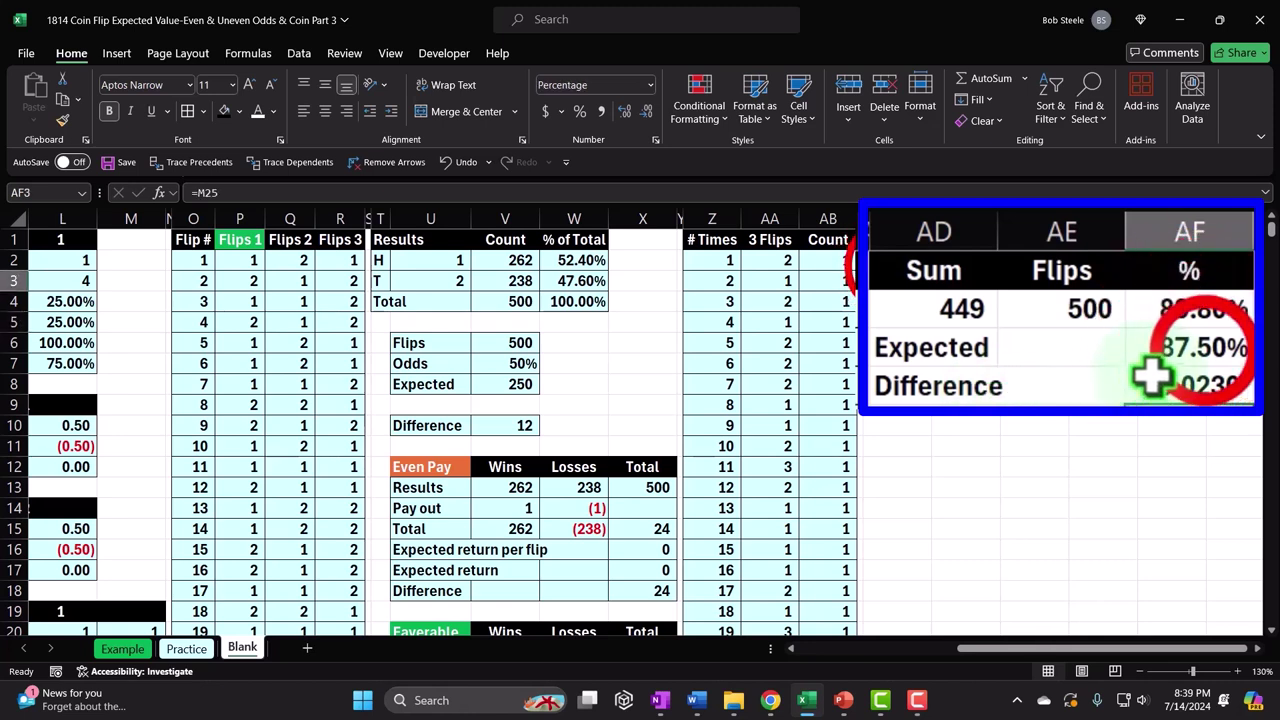
drag(920, 312, 1203, 395)
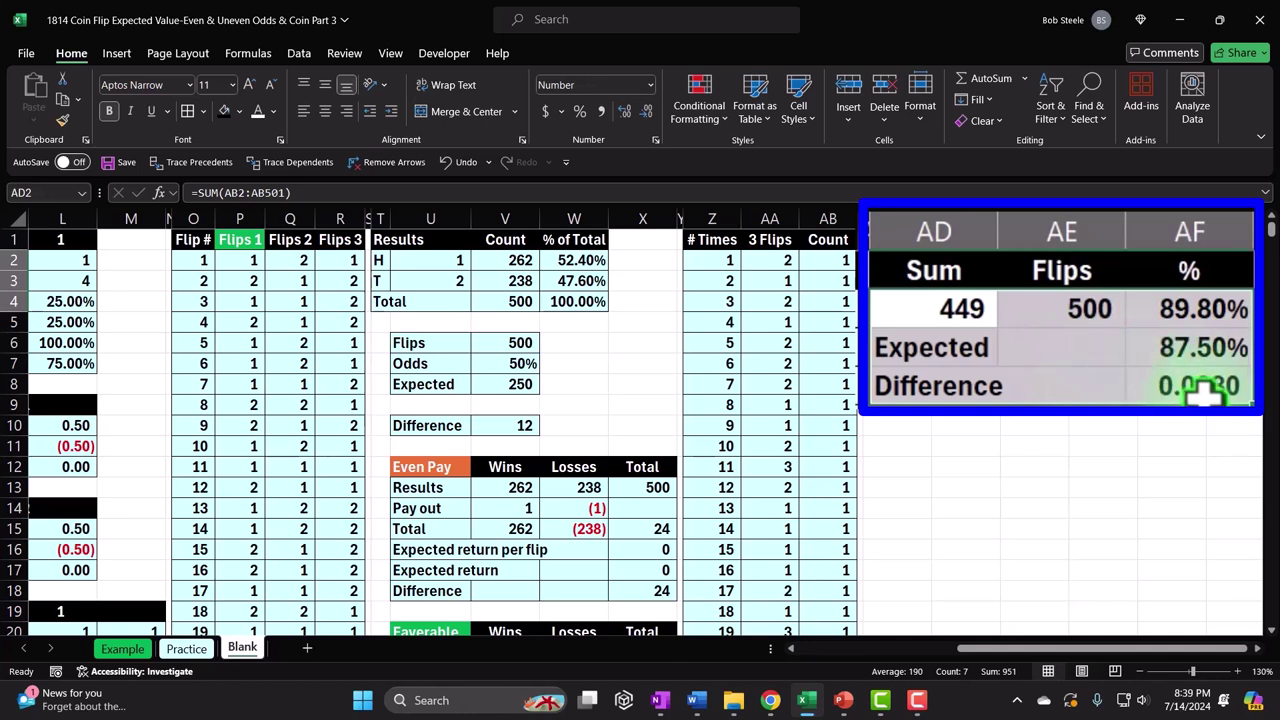
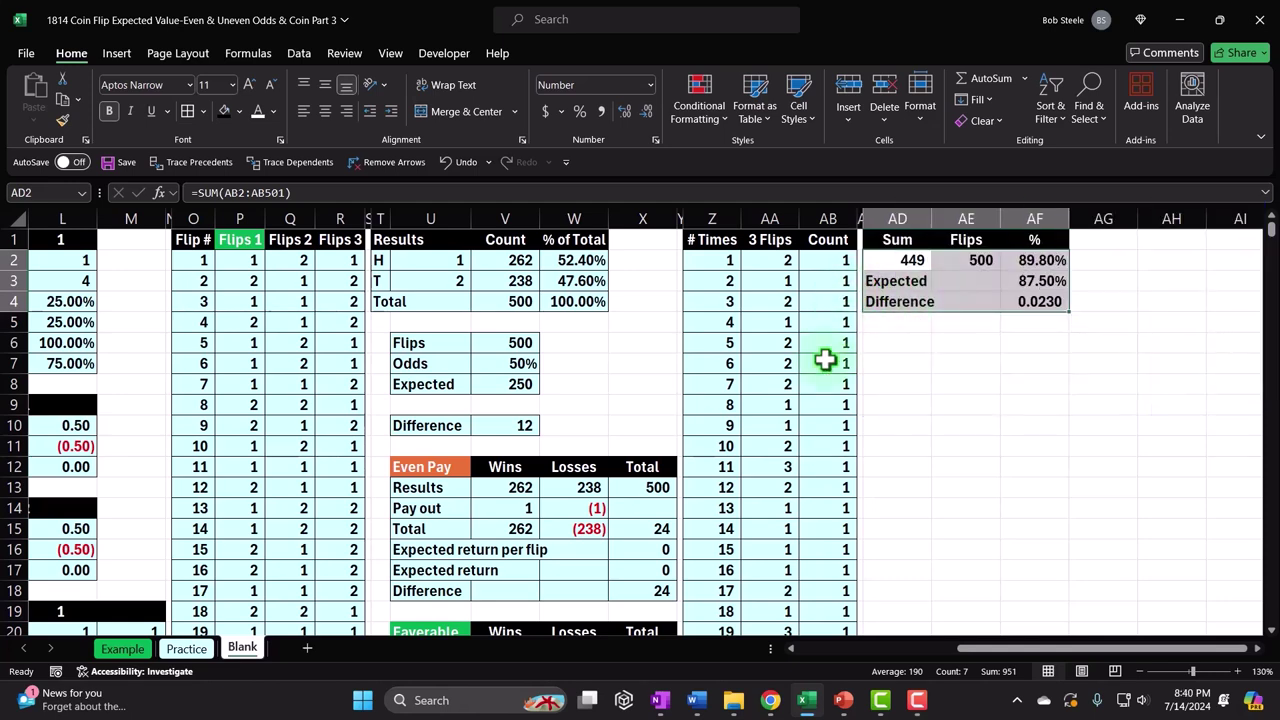
- Give the AD2:AF4 summary table all borders and the recent light blue fill
click(155, 113)
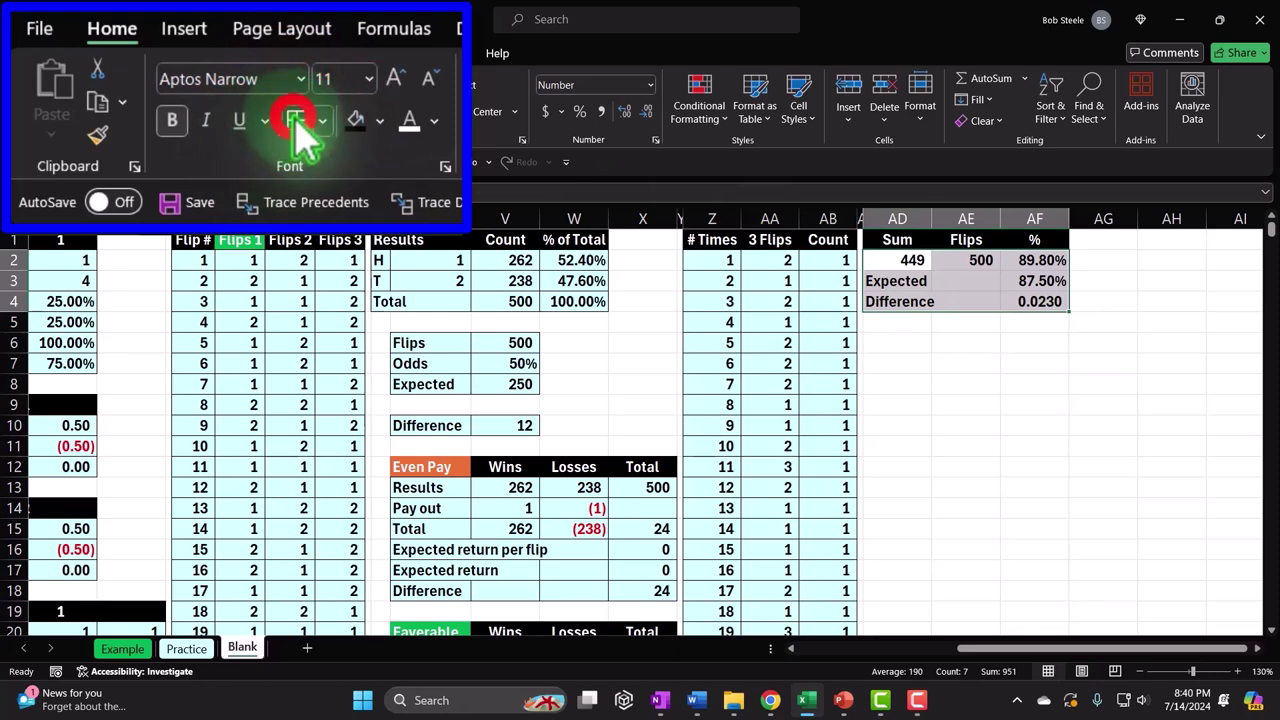
click(243, 113)
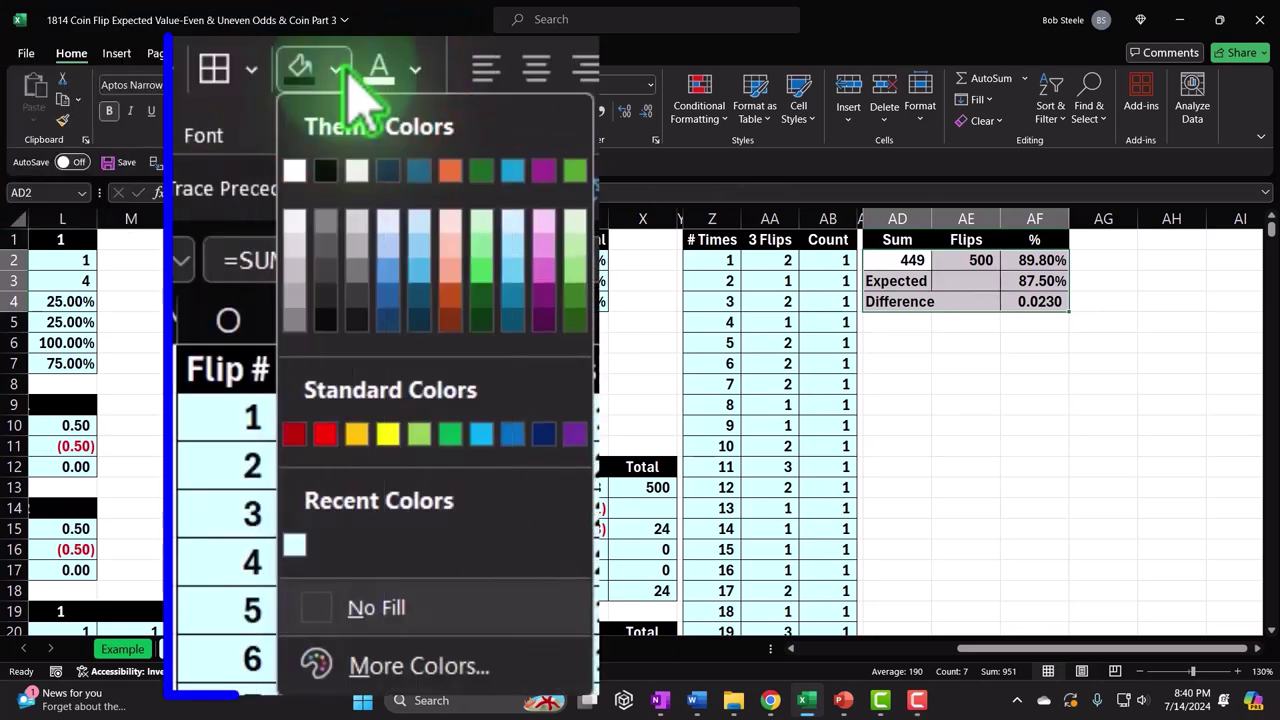
click(218, 314)
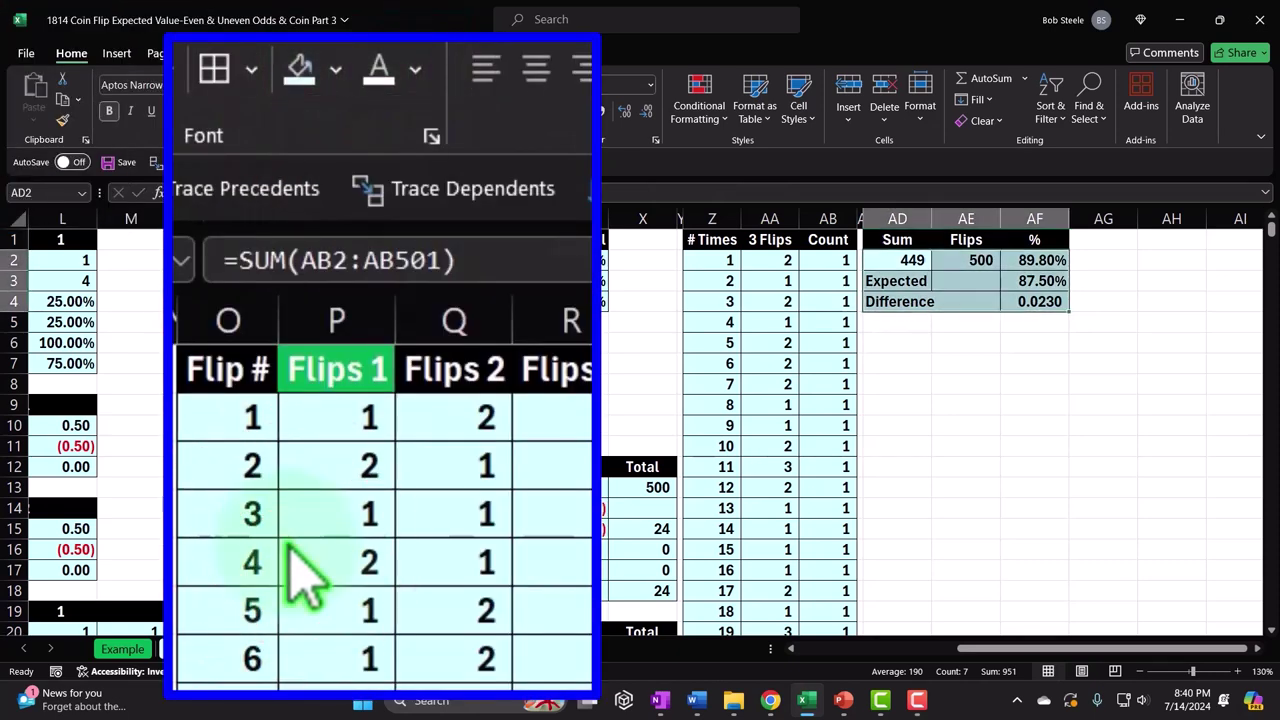
click(1005, 432)
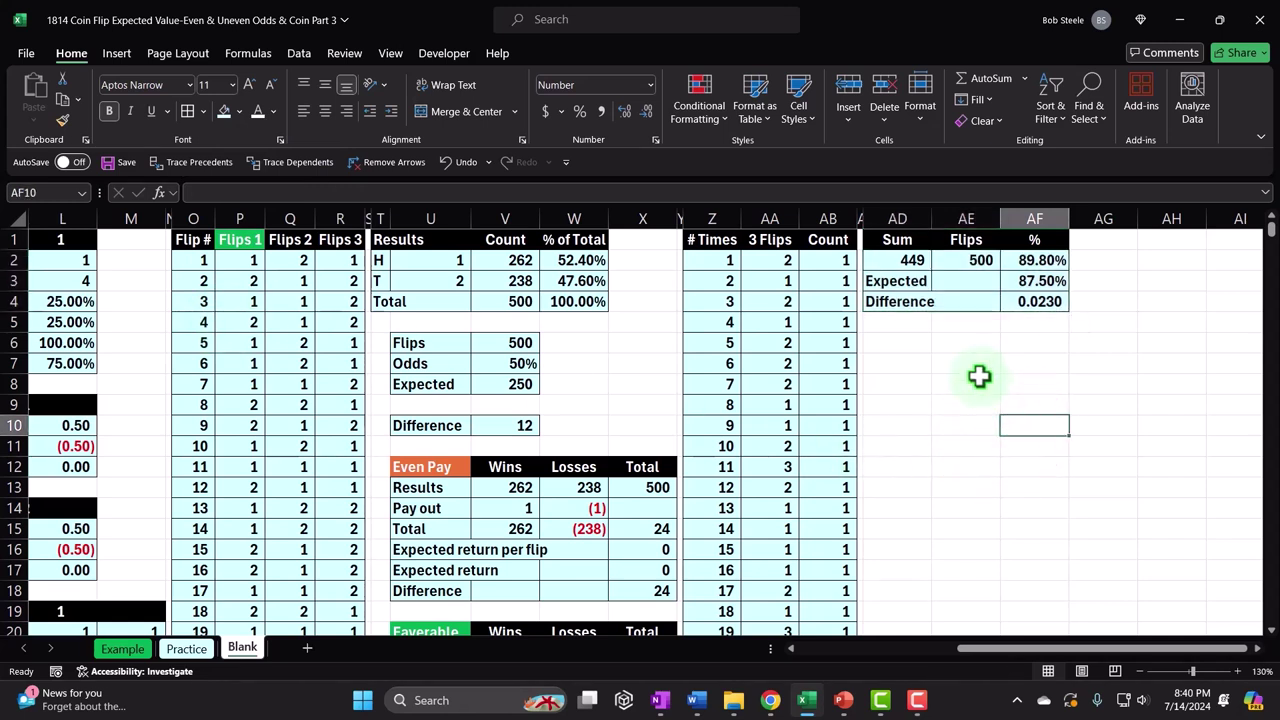
click(914, 390)
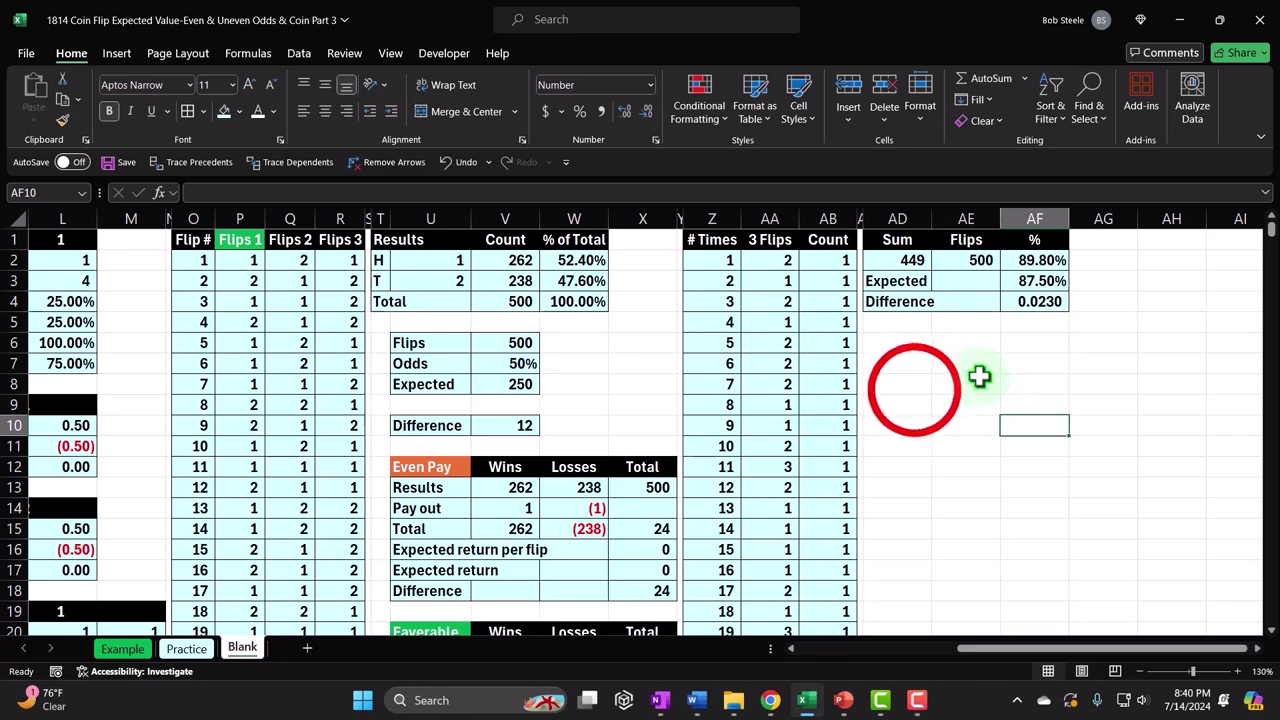
key(Left)
key(Left)
key(Left)
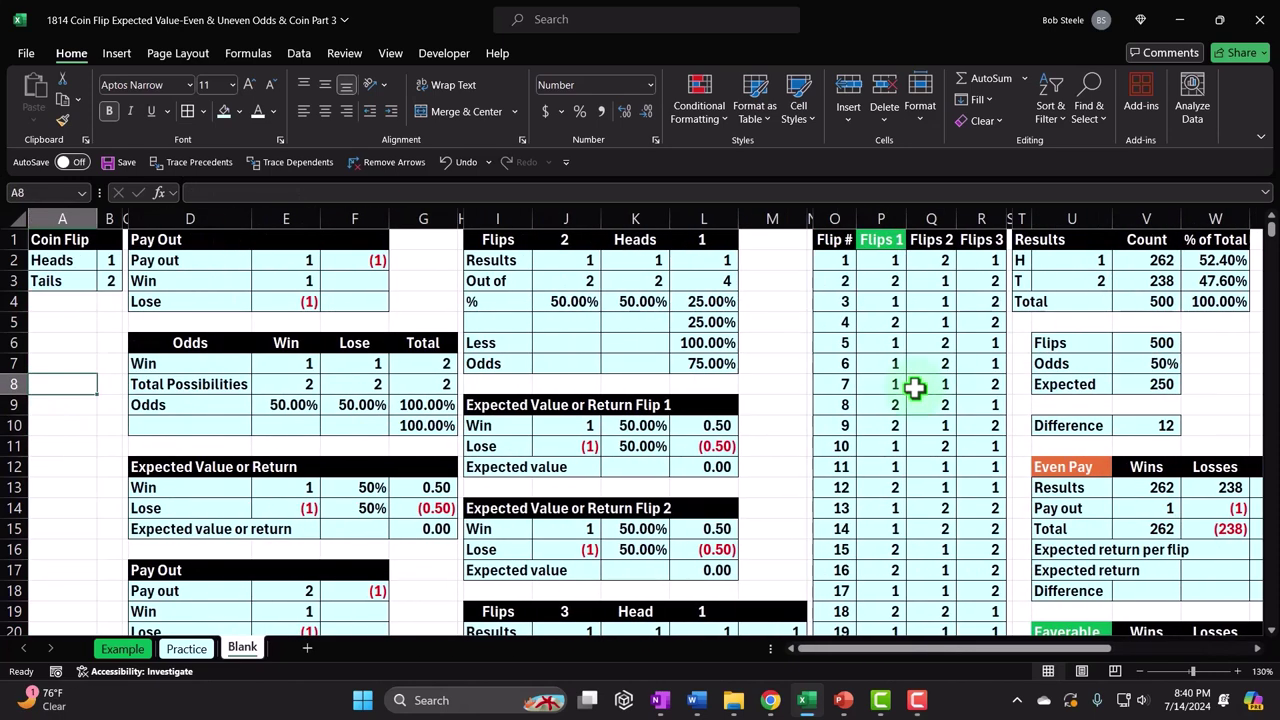
scroll(300, 366, down, 2)
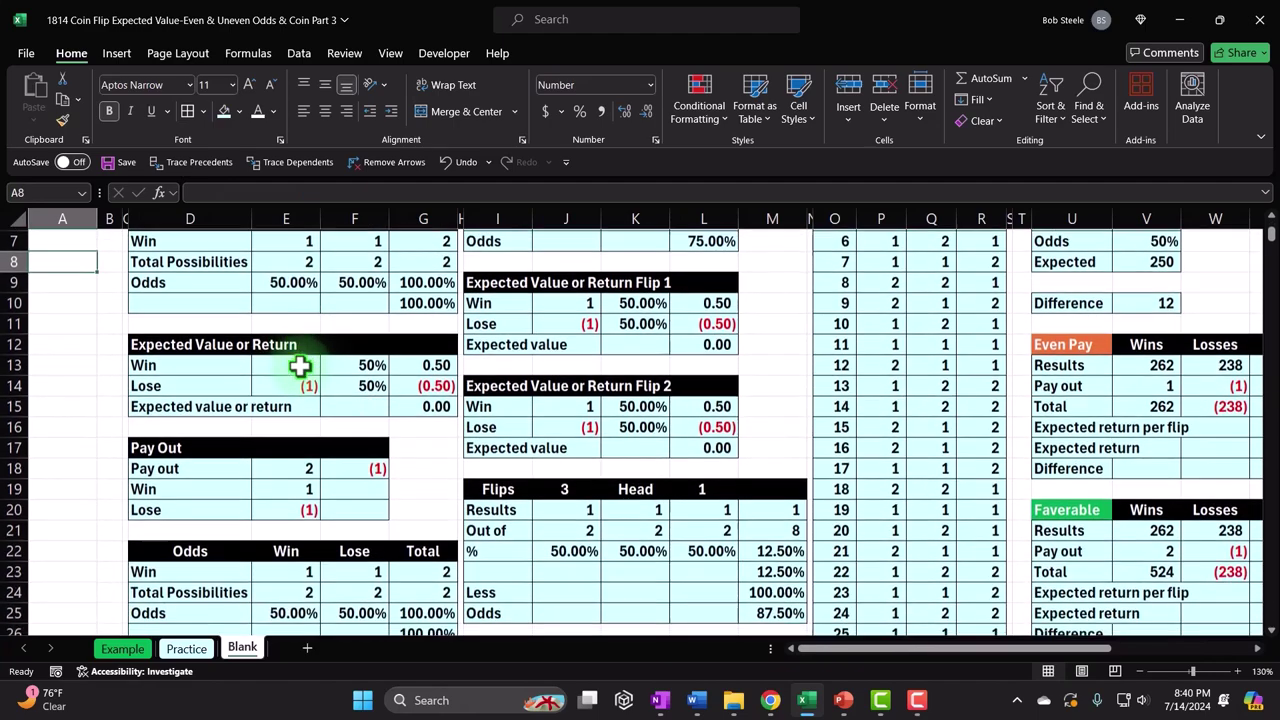
scroll(299, 366, down, 2)
scroll(299, 366, down, 2)
scroll(299, 366, down, 1)
scroll(299, 366, down, 1)
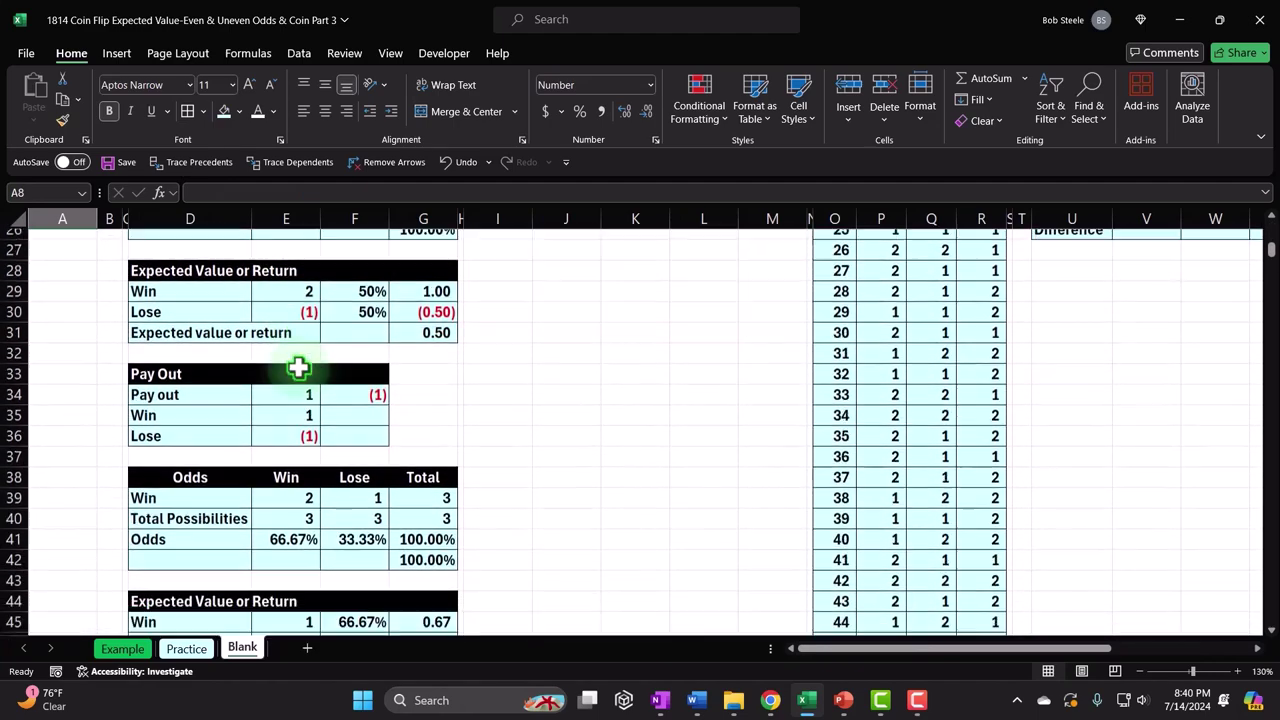
scroll(299, 366, down, 2)
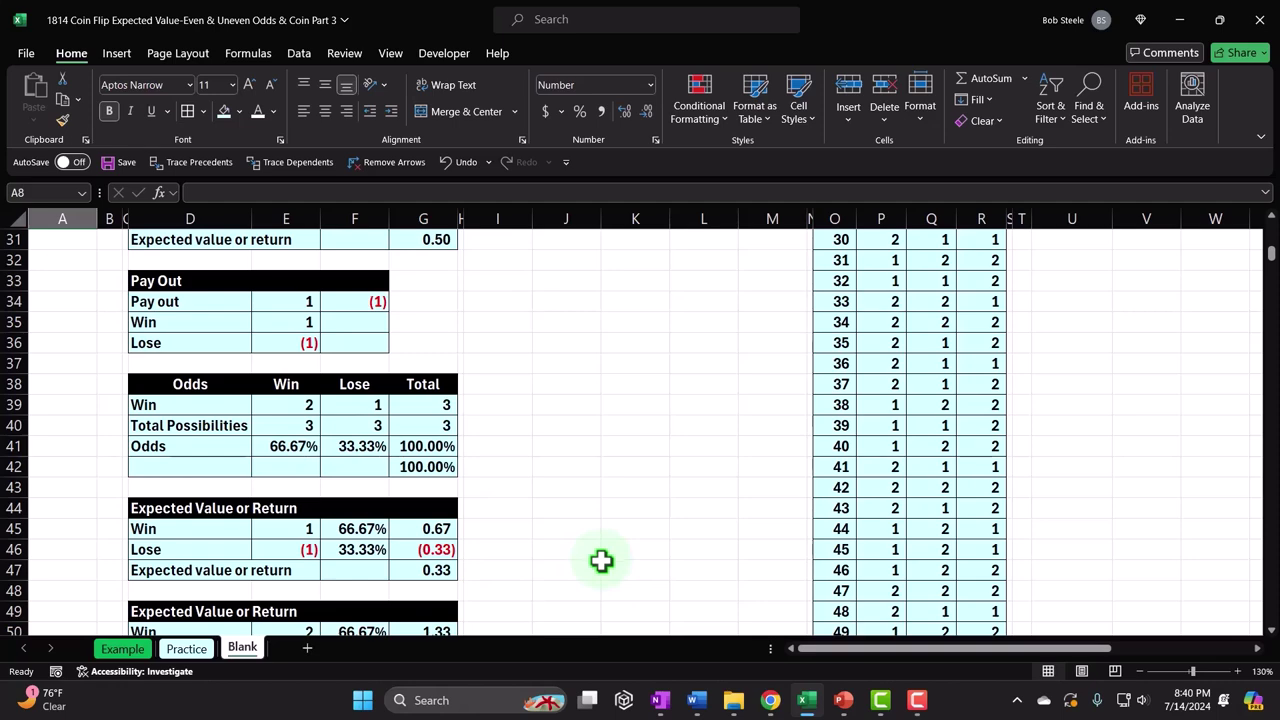
scroll(600, 560, up, 10)
click(781, 239)
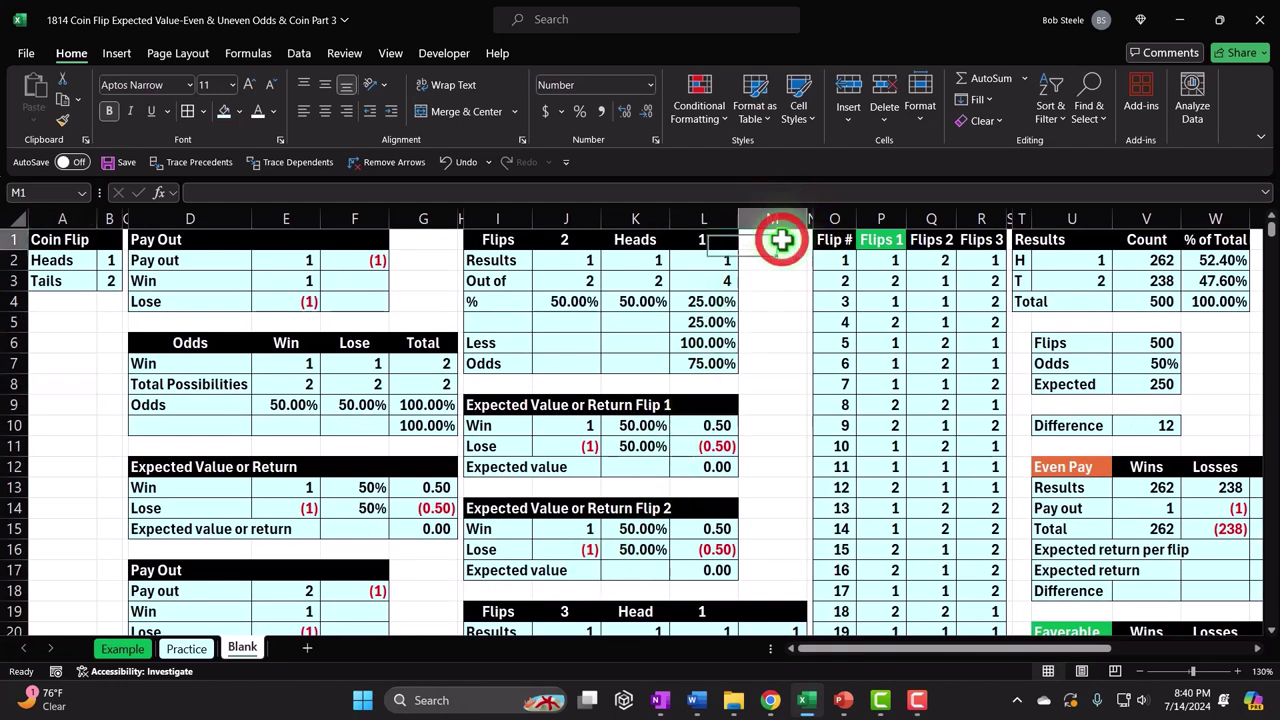
key(Right)
key(Right)
key(Right)
key(Right)
key(Right)
key(Right)
key(Right)
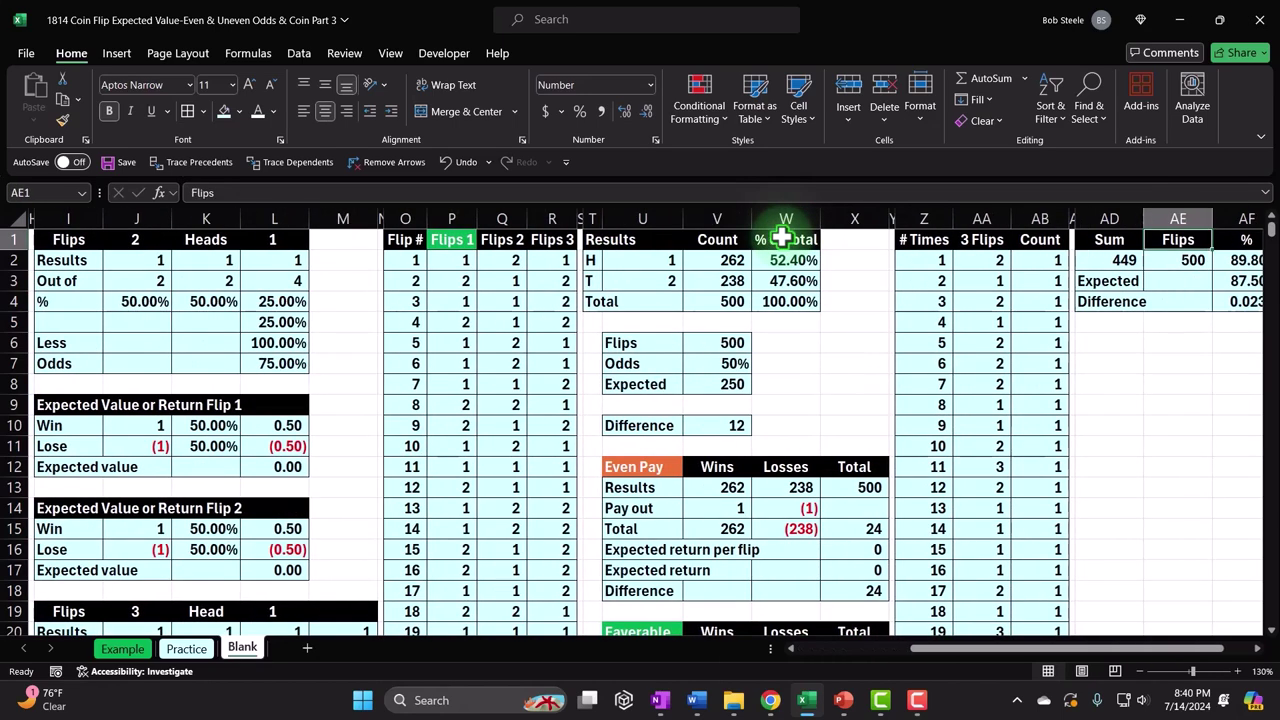
key(Right)
key(Right)
key(Right)
key(Right)
key(Right)
key(Right)
key(Right)
key(Right)
key(Right)
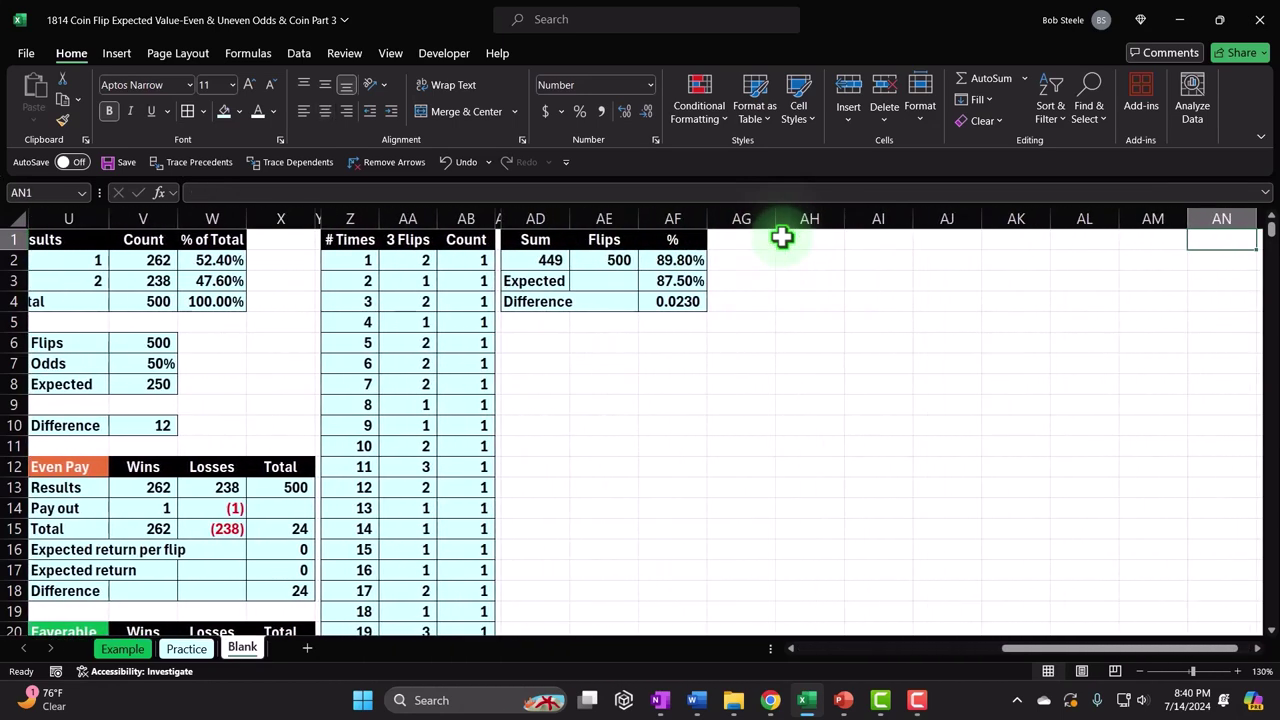
key(Right)
key(Right)
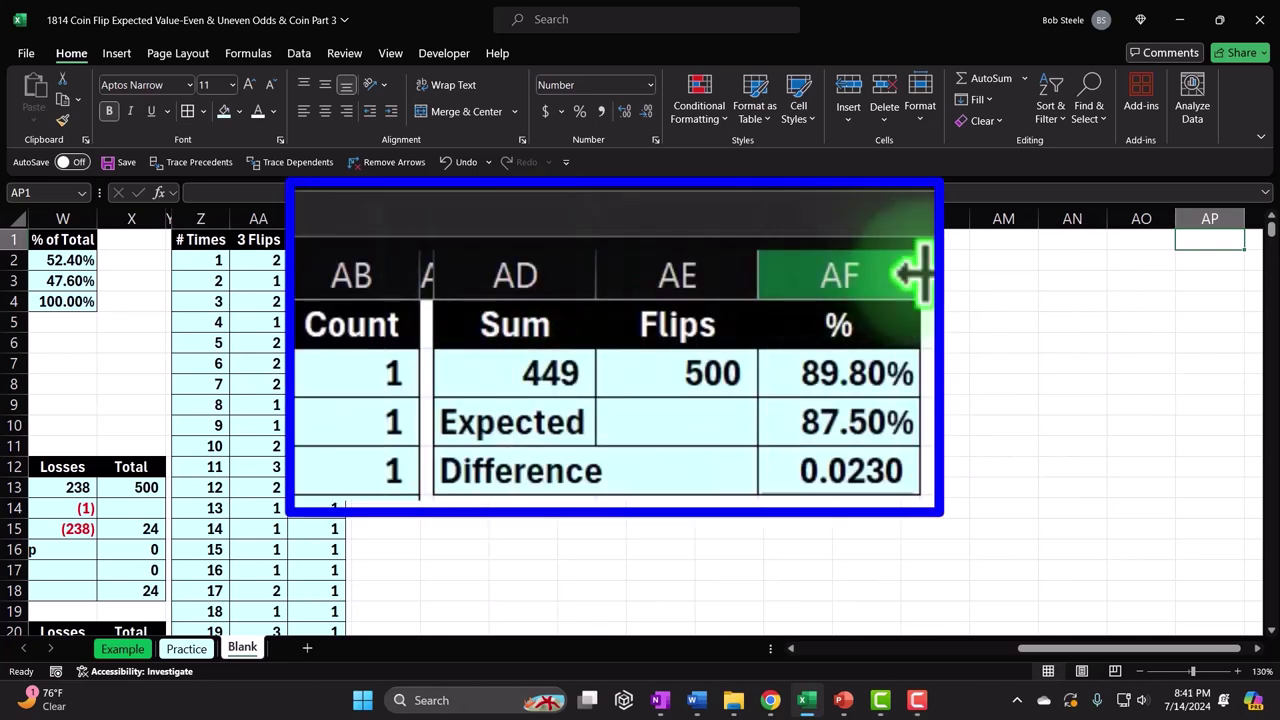
- Copy column AC's narrow spacer width onto column AG with Format Painter
click(430, 265)
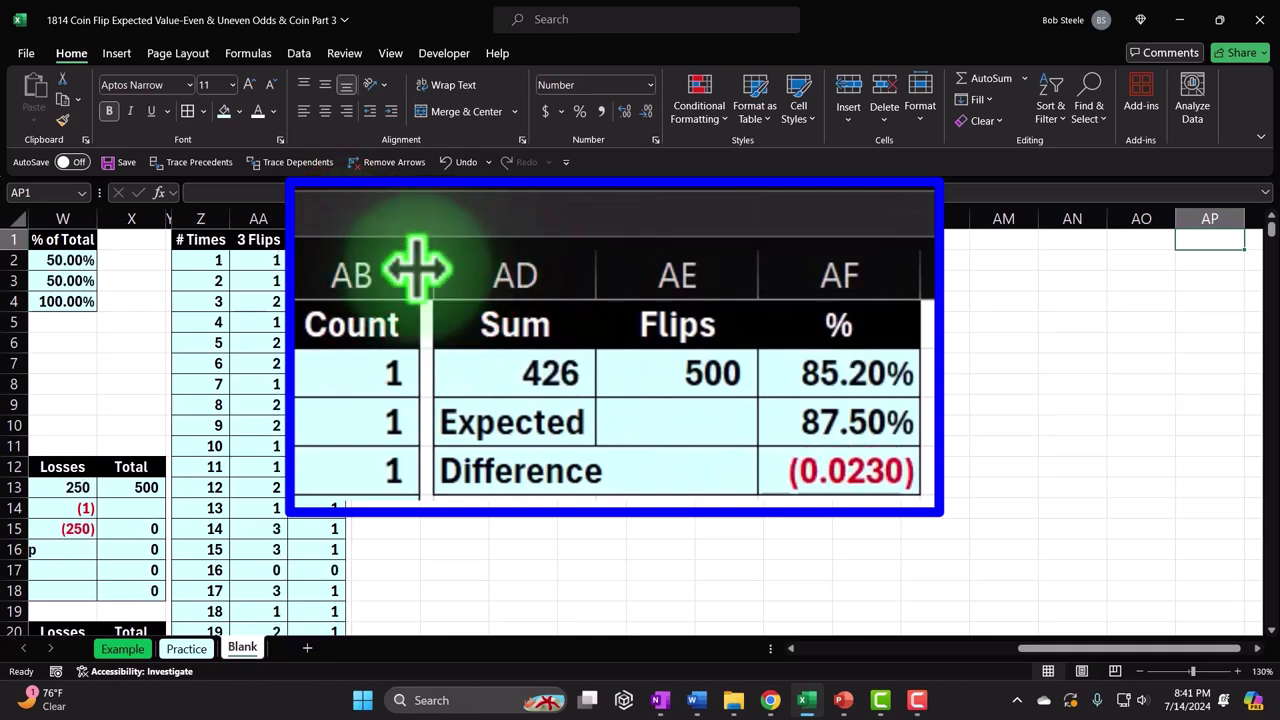
click(347, 212)
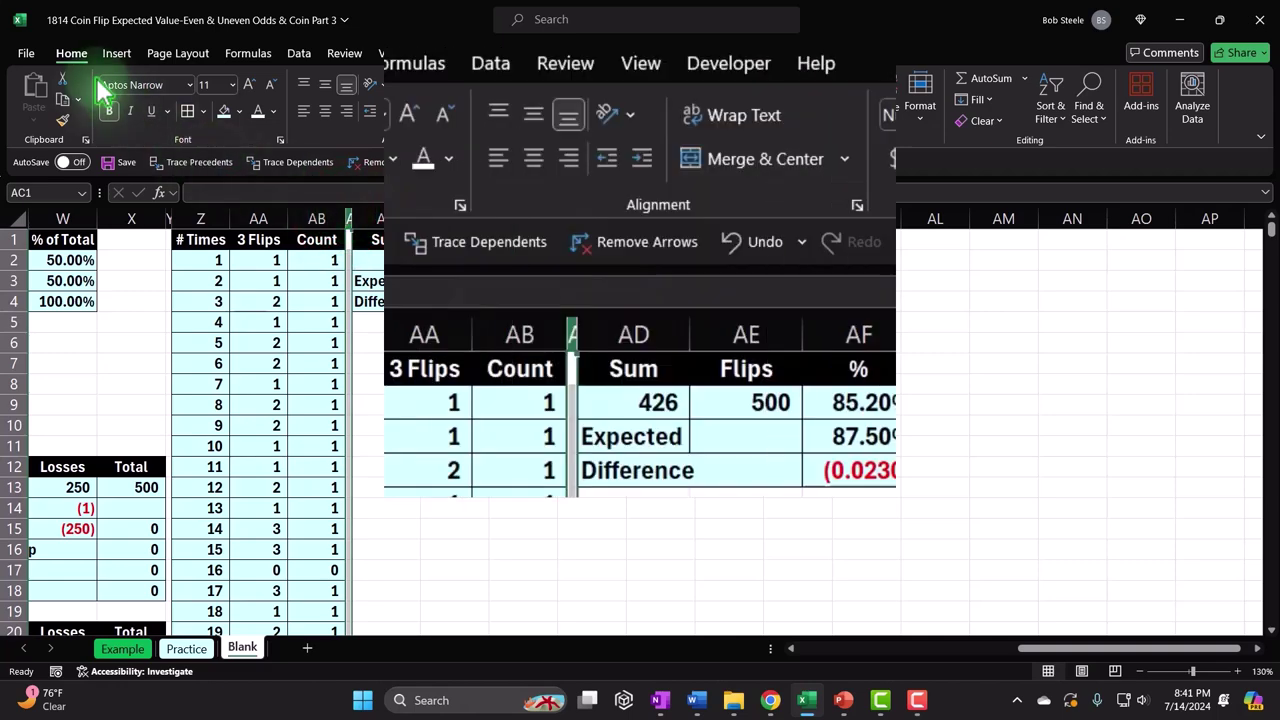
click(62, 120)
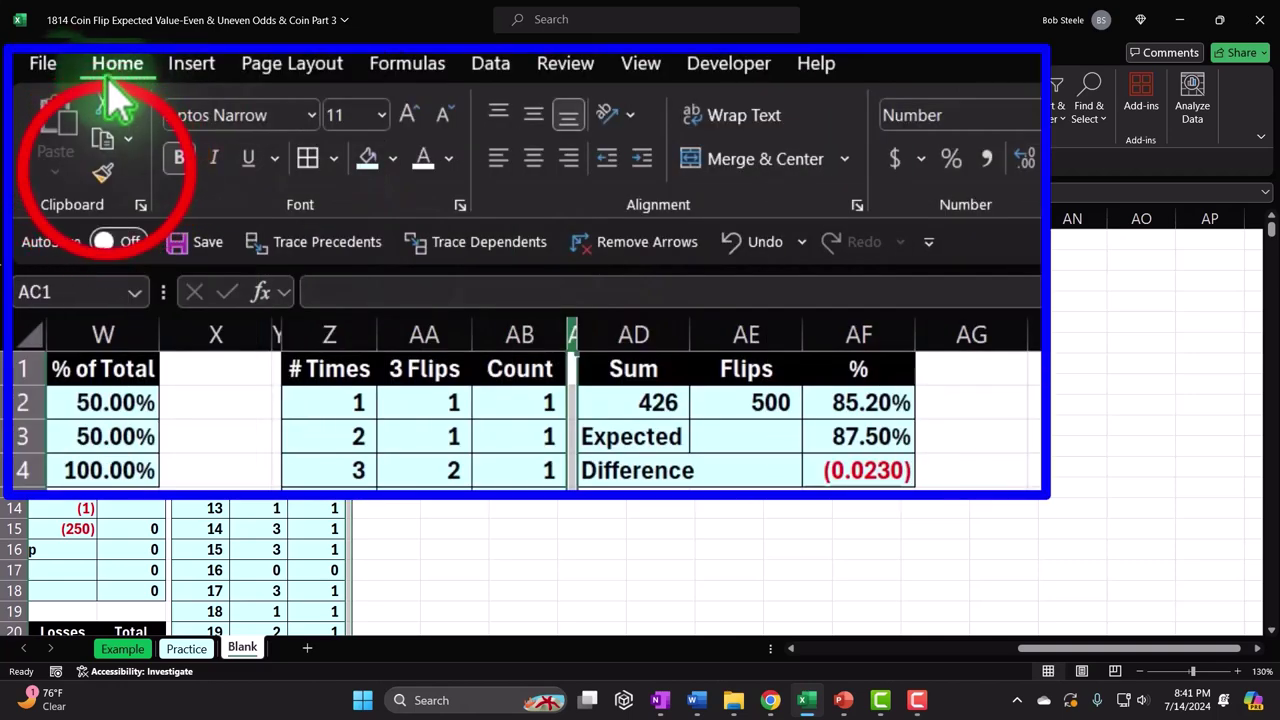
click(948, 336)
click(996, 380)
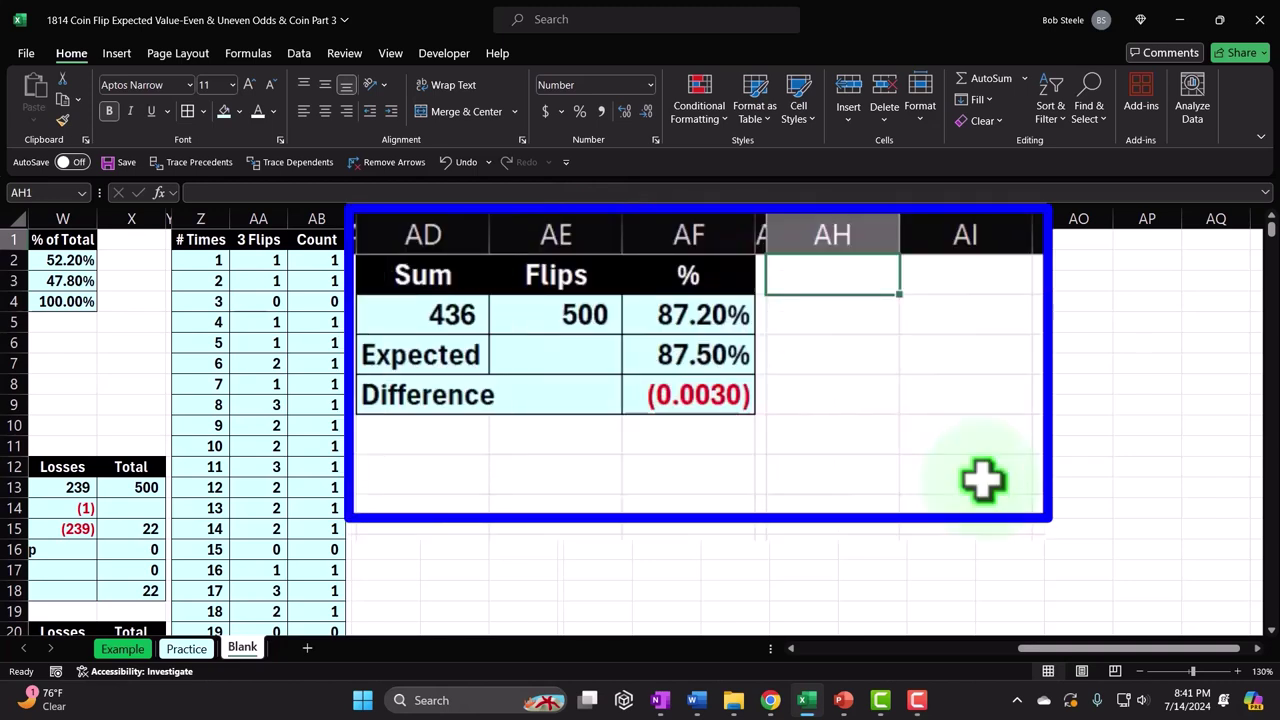
- Enter the heading 'Uneven Coin' in AH1, correcting the mistyped 'Uneven Coins'
text(U)
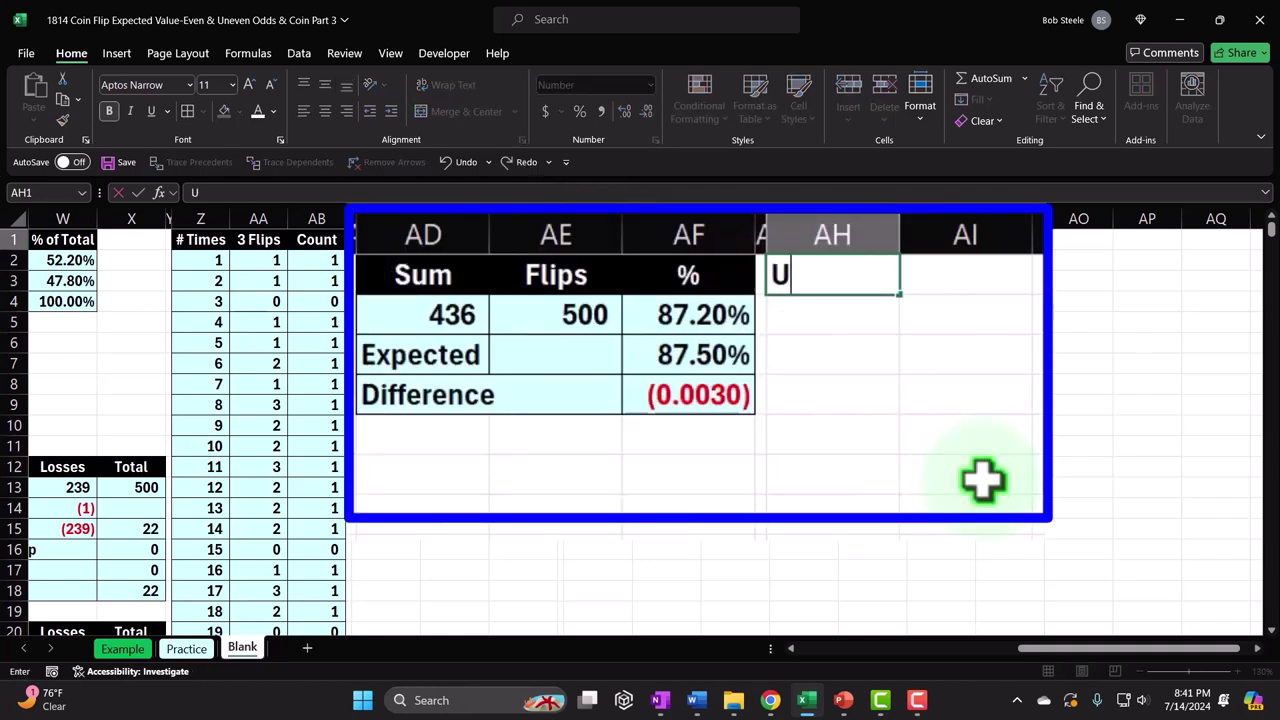
text(neven Coi)
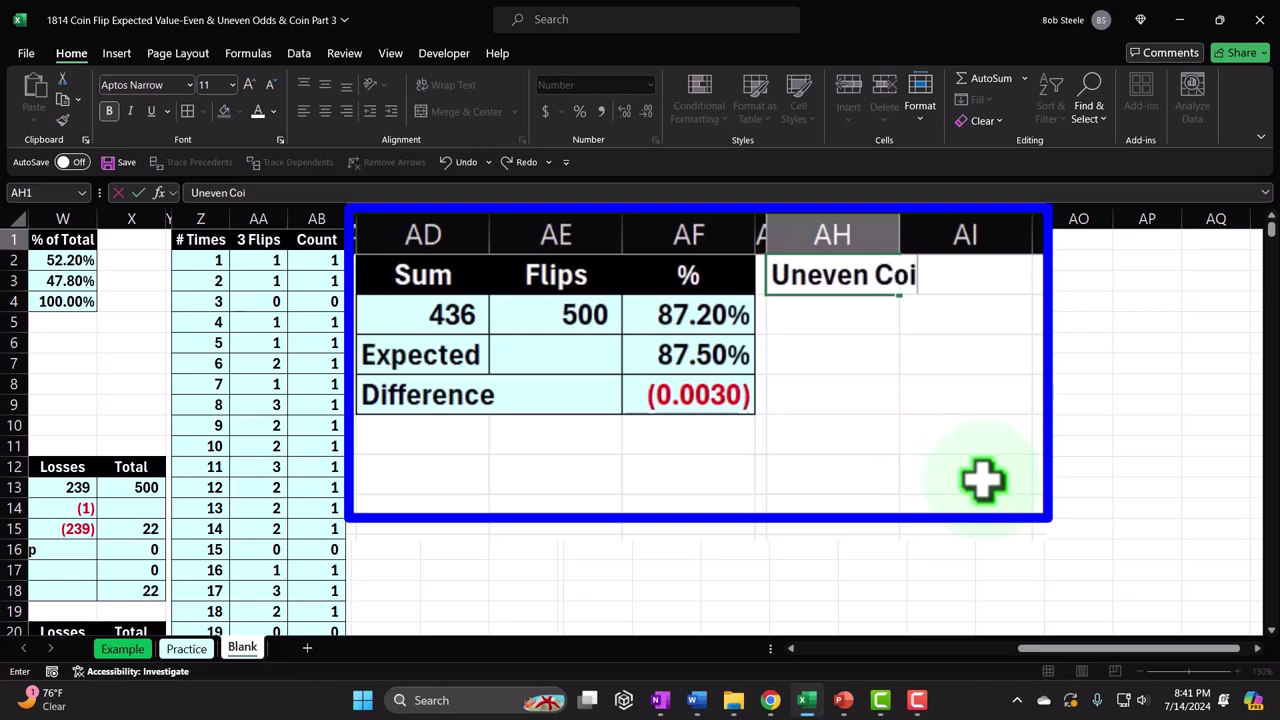
text(ns)
key(Return)
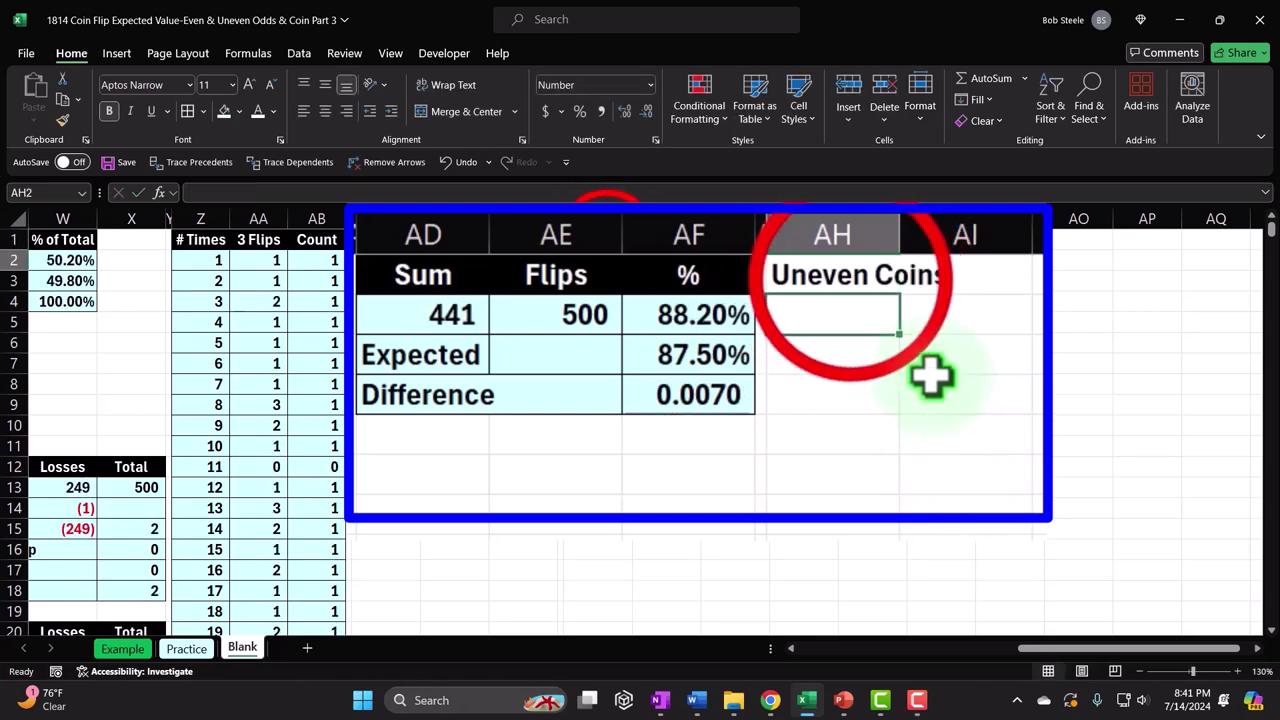
double_click(850, 282)
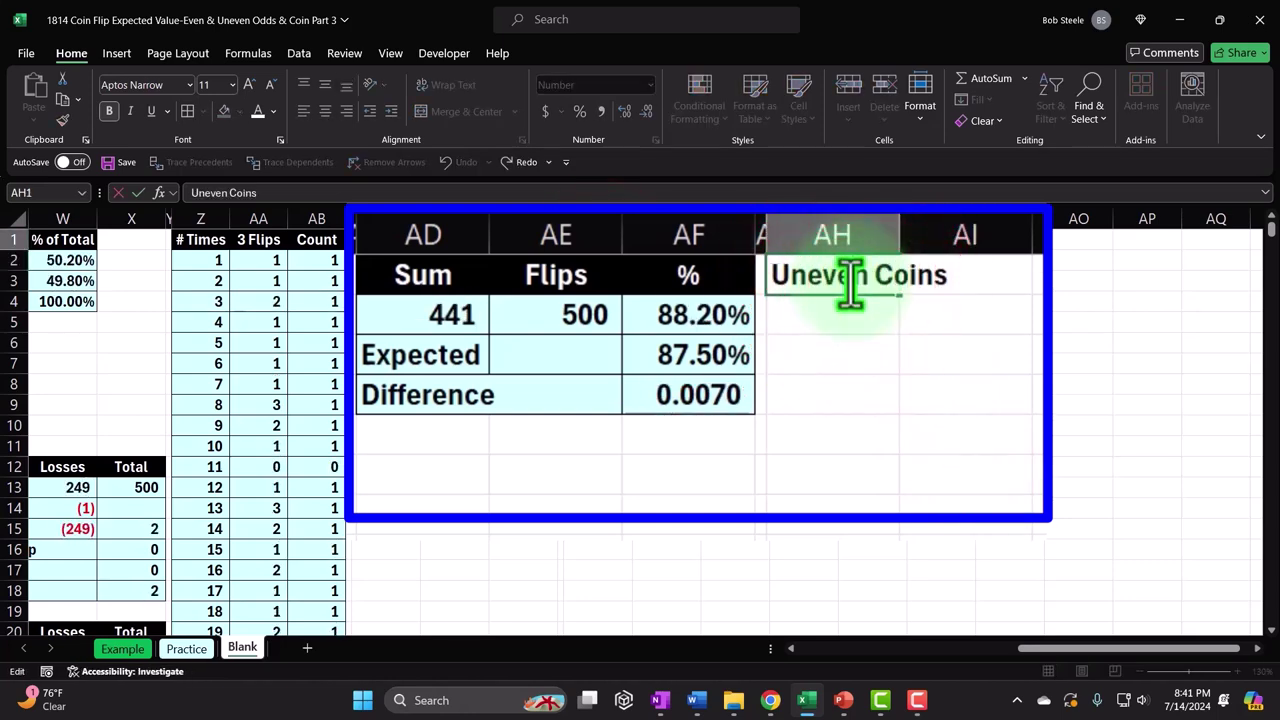
key(End)
key(BackSpace)
key(Return)
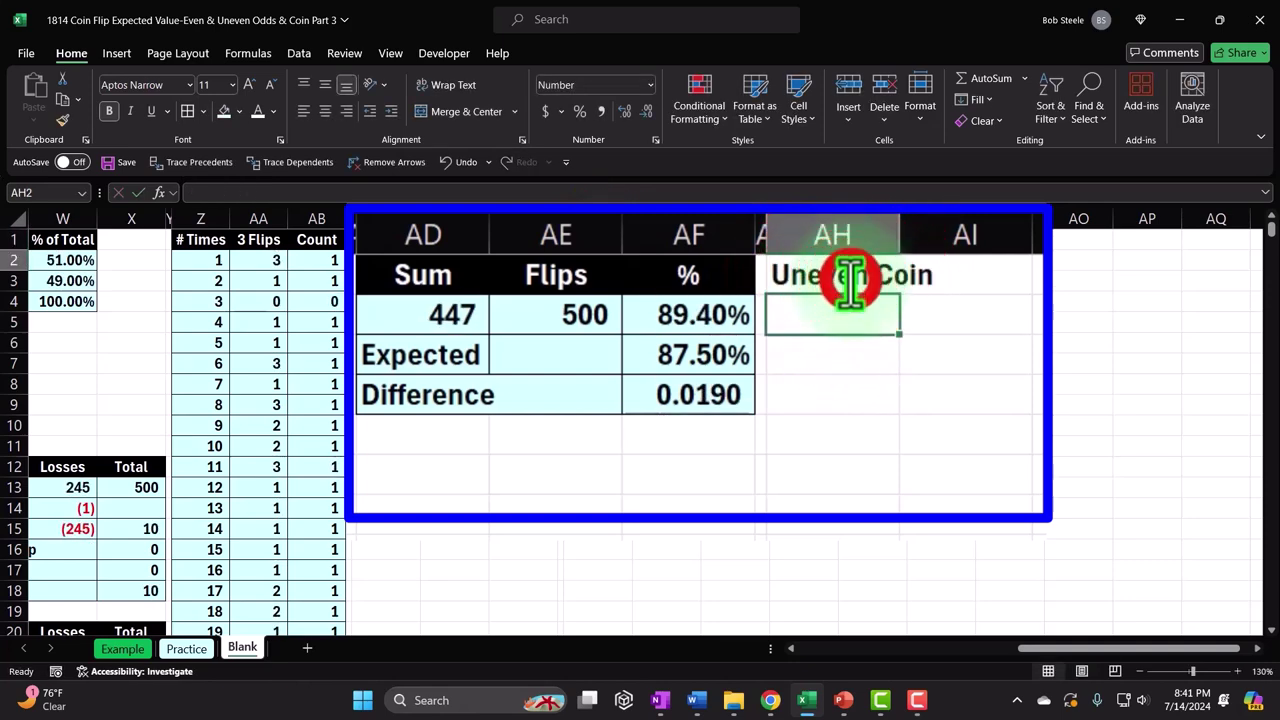
- Format the Uneven Coin heading with a black fill and white text
click(850, 282)
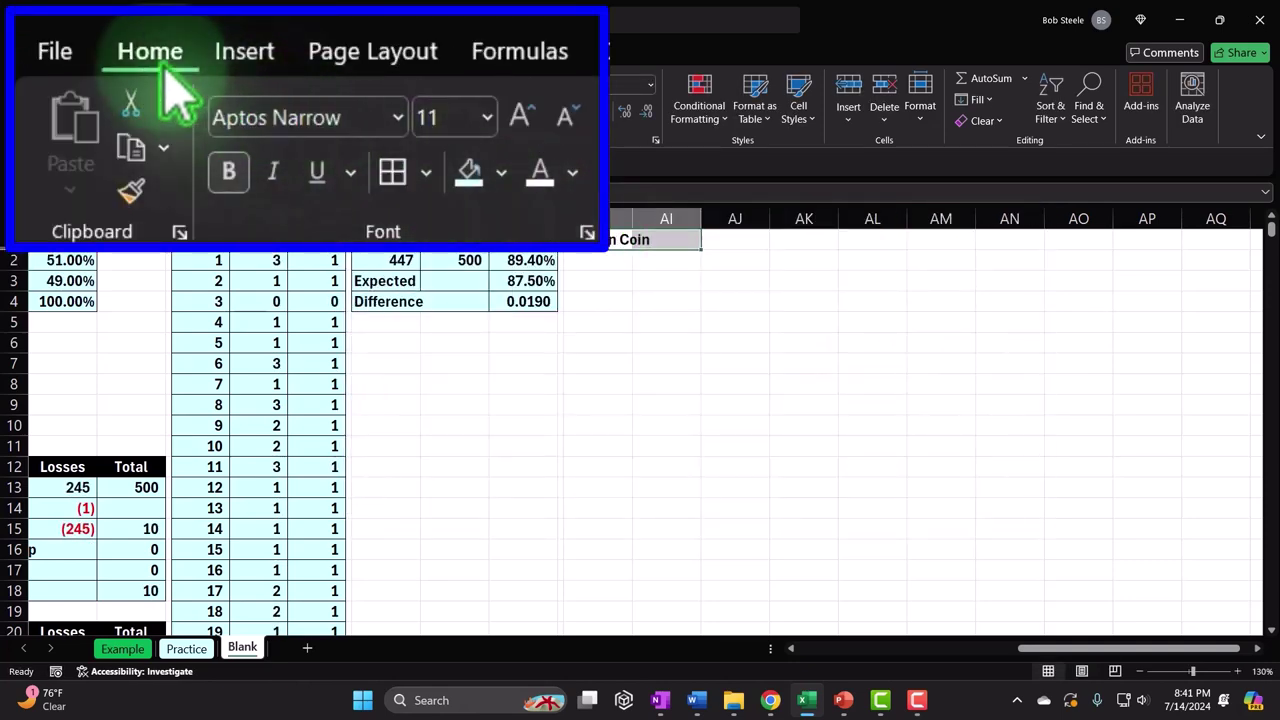
click(237, 111)
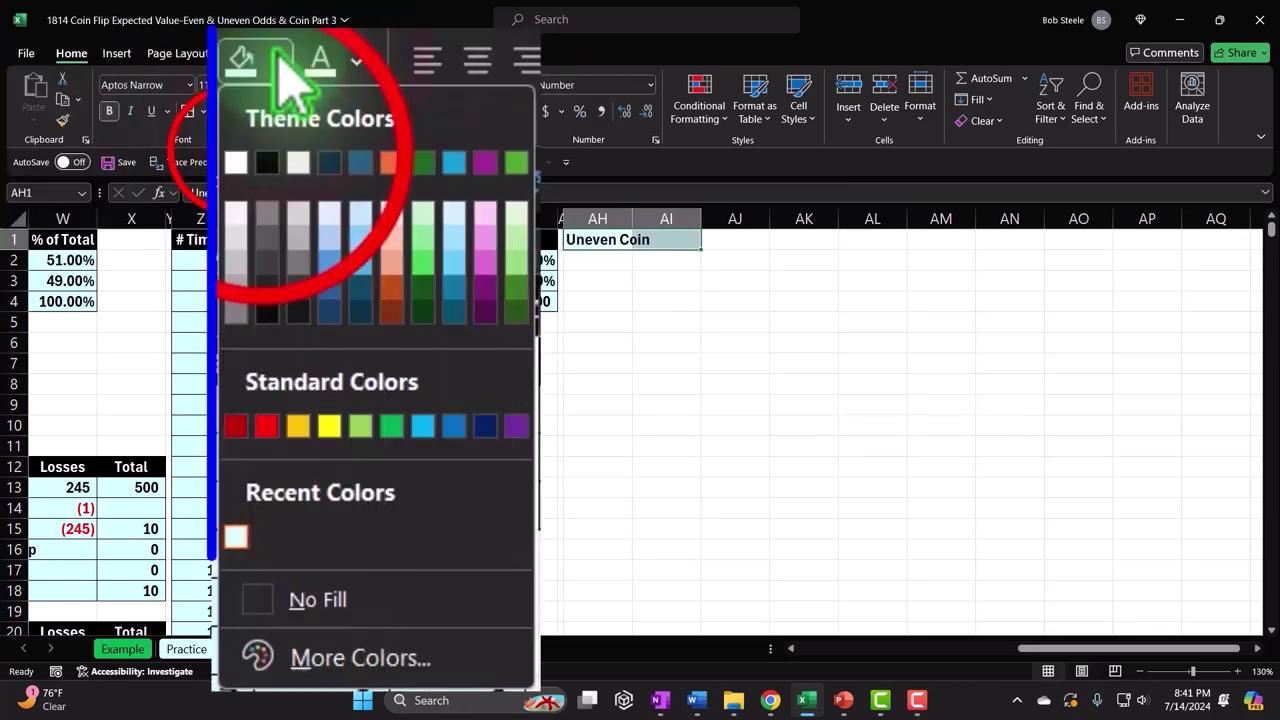
click(241, 148)
click(305, 165)
click(603, 280)
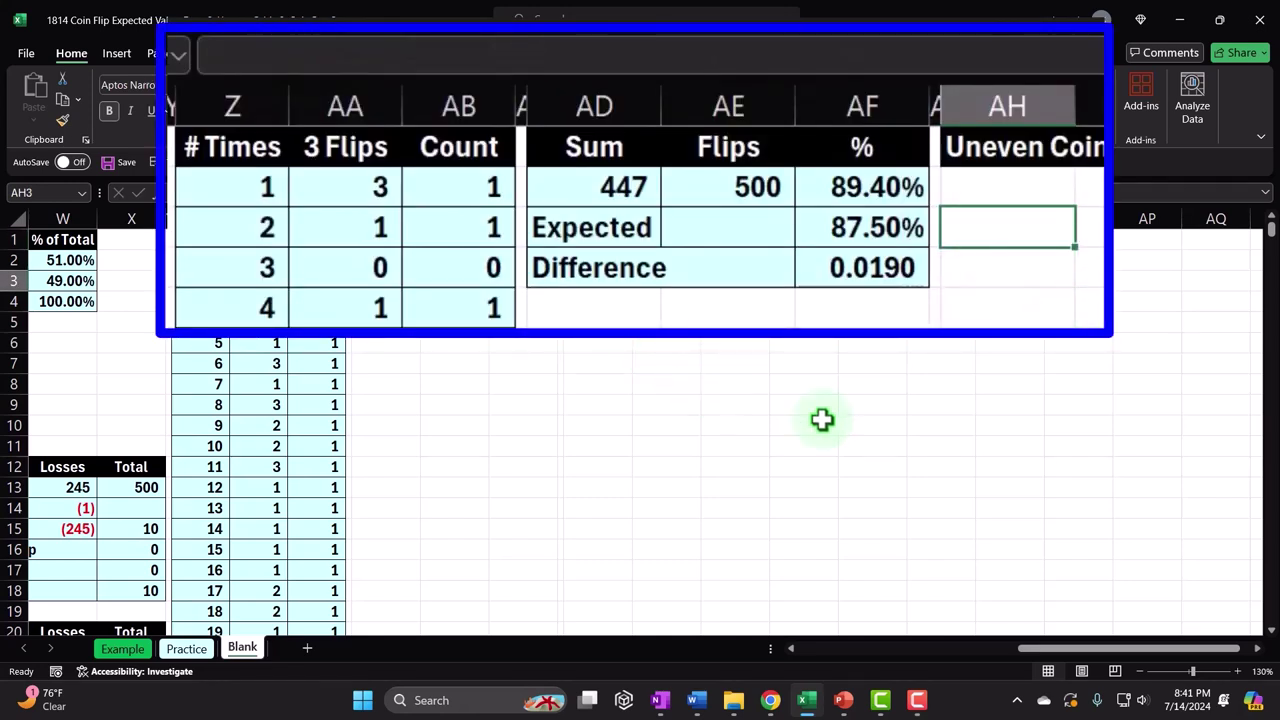
- Label AH3 'Coin Flip' and AH4 'Head', with the entry '1 or 2' beside Head
text(Co)
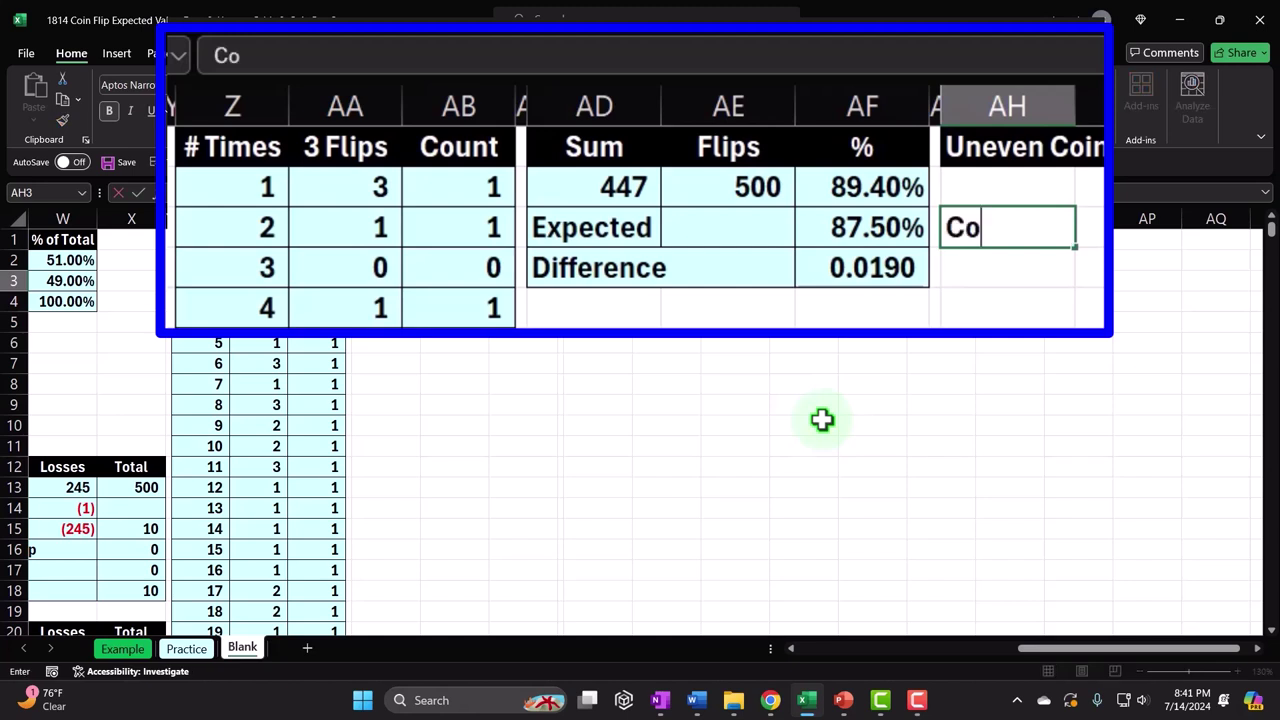
text(in Fli)
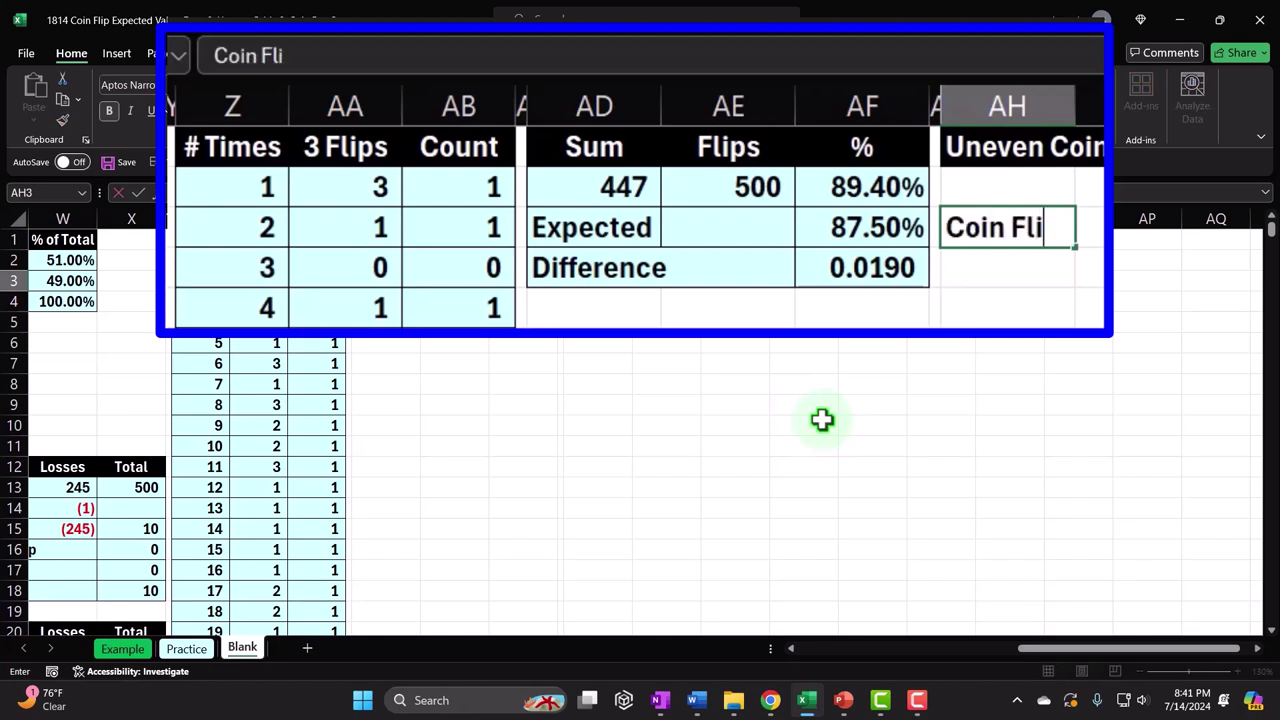
text(p)
key(Return)
text(Head)
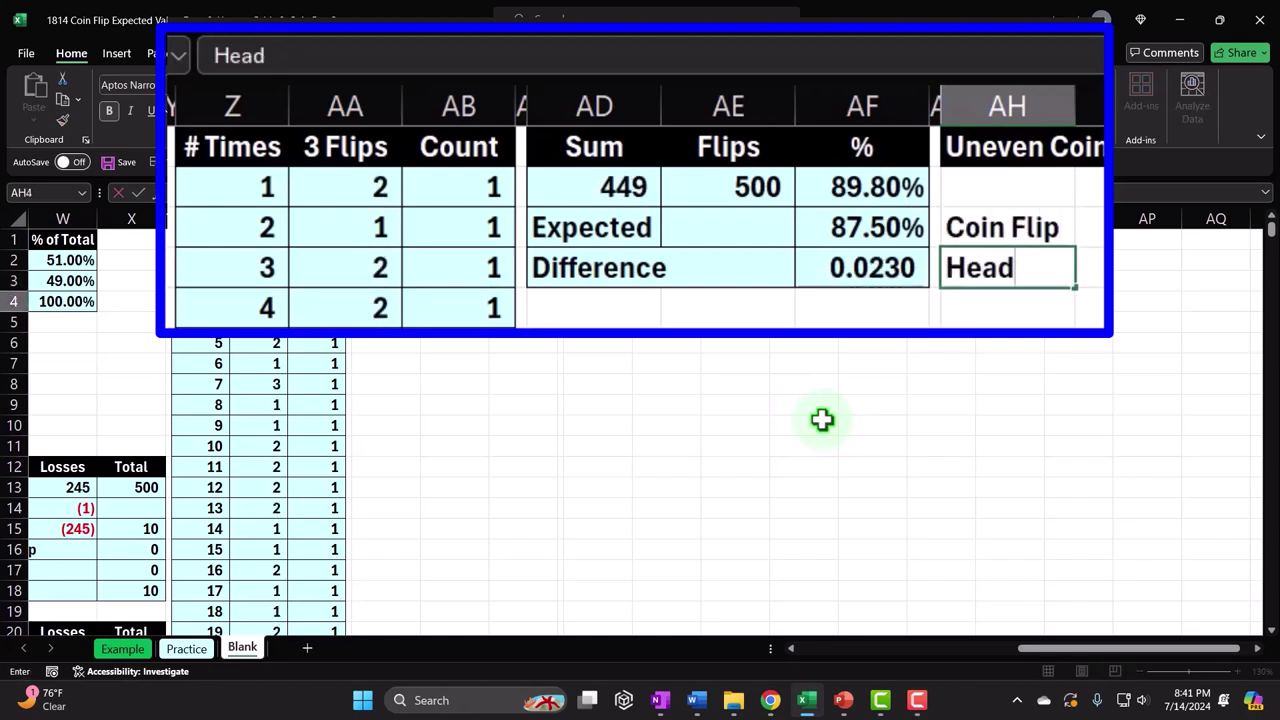
key(Tab)
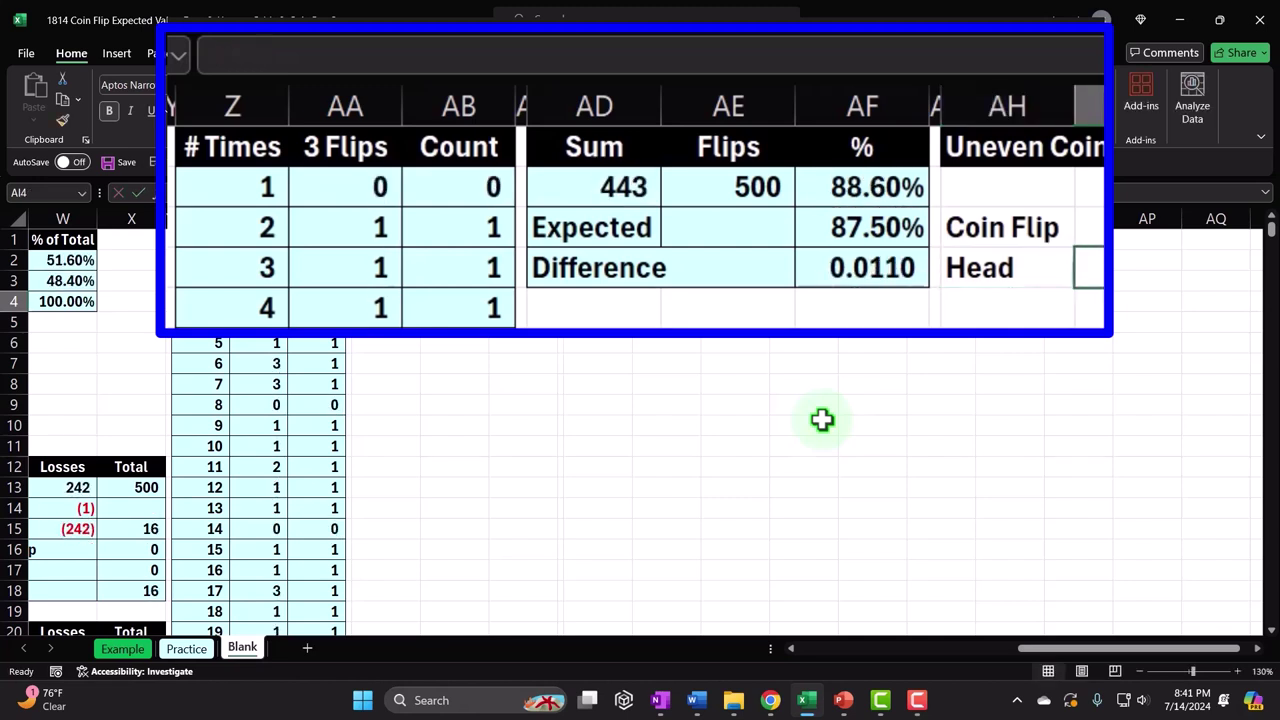
text(1)
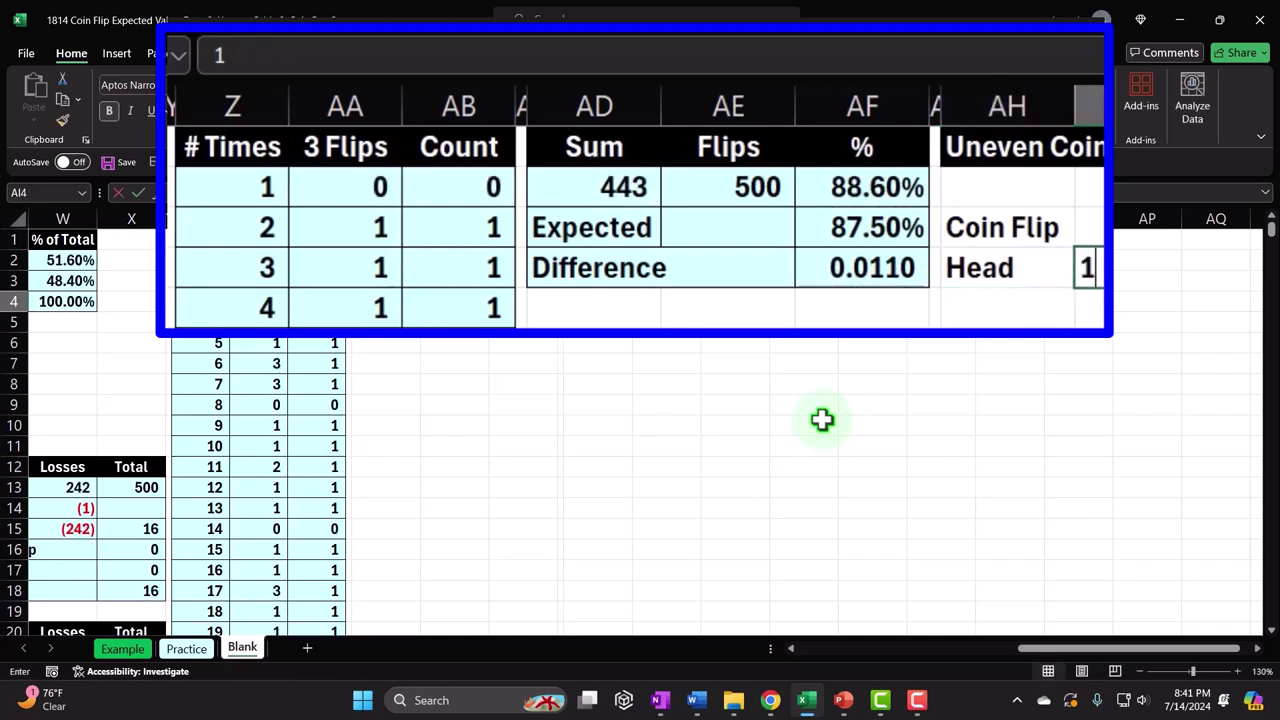
key(Return)
key(Up)
key(Right)
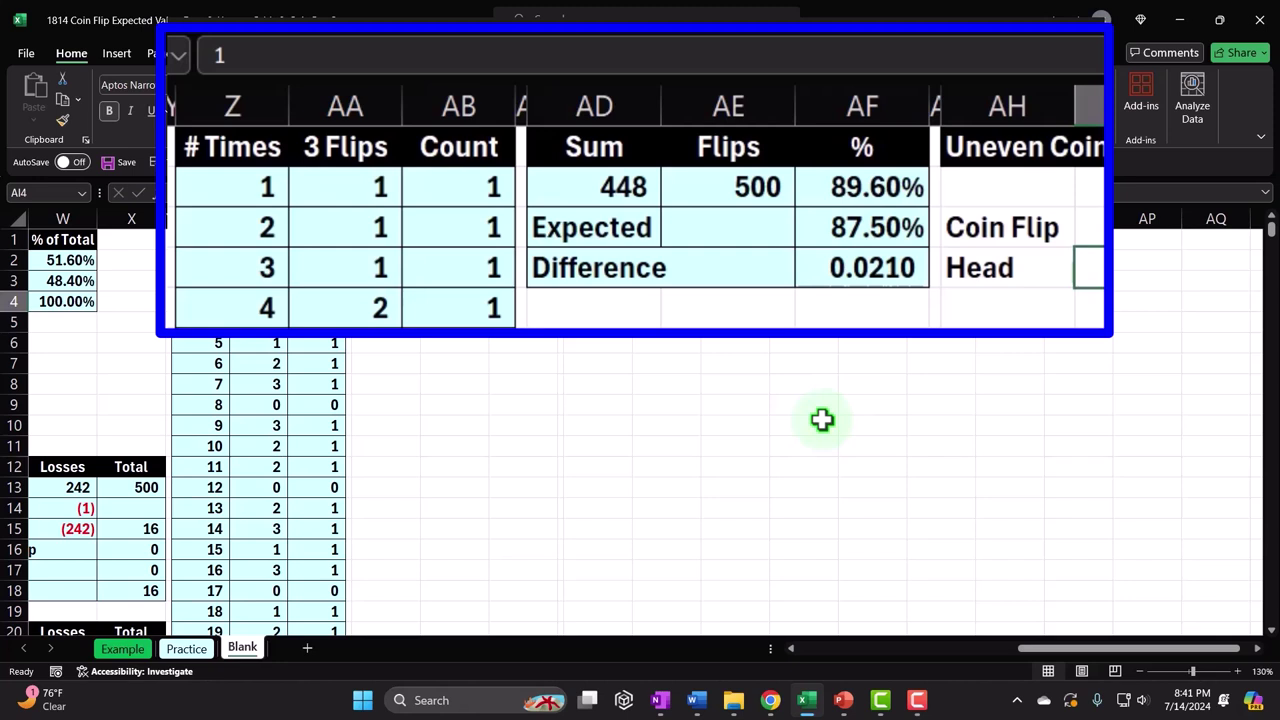
text(1 or)
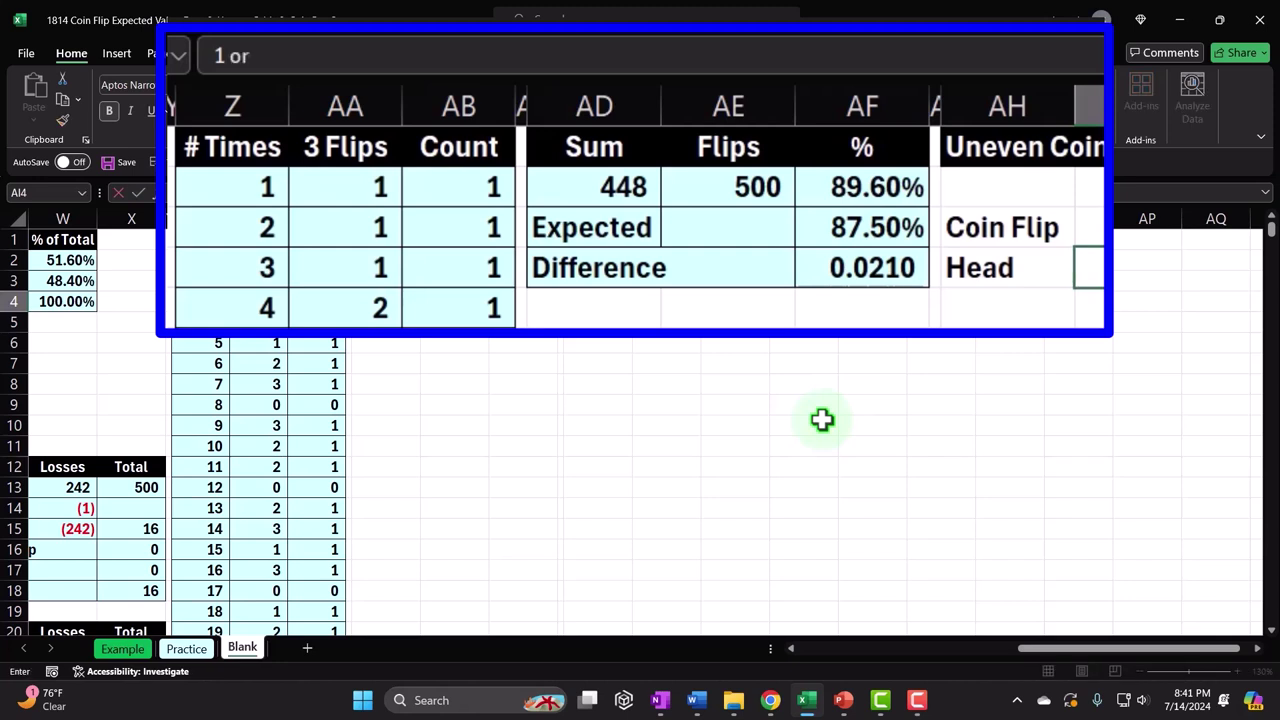
key(Return)
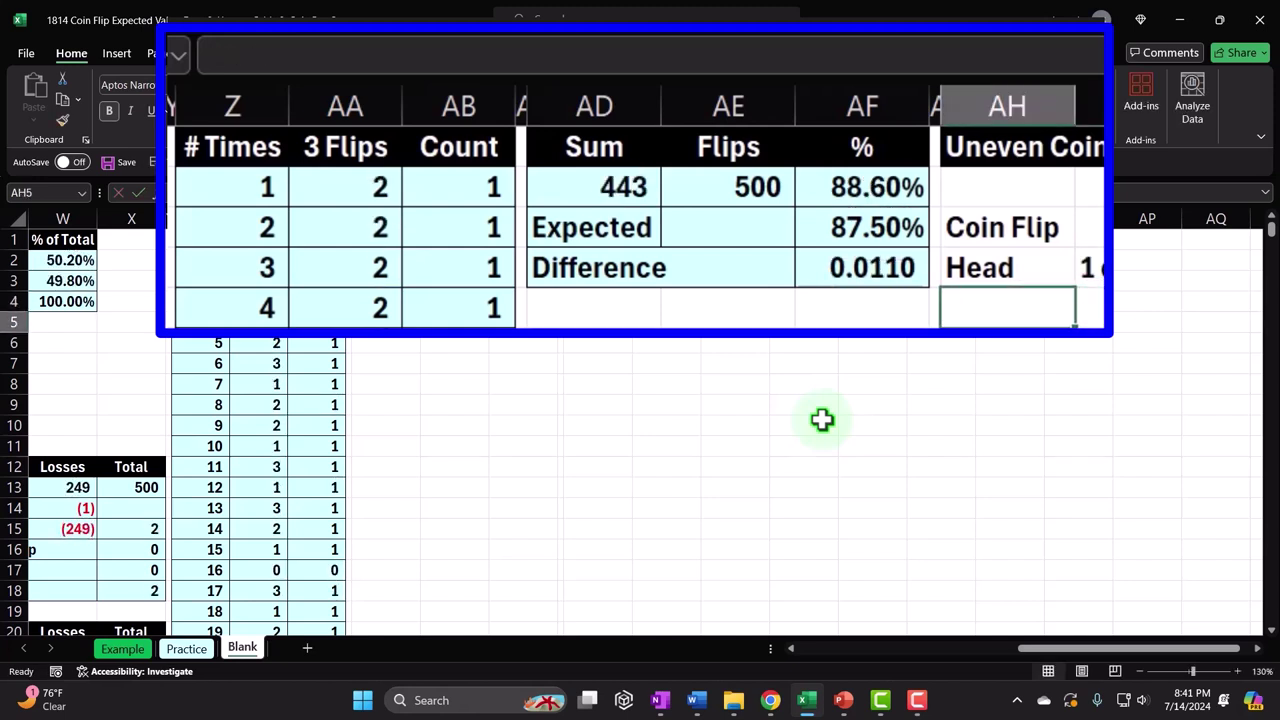
- Add the Tail label in AH5 below Head
text(Tail)
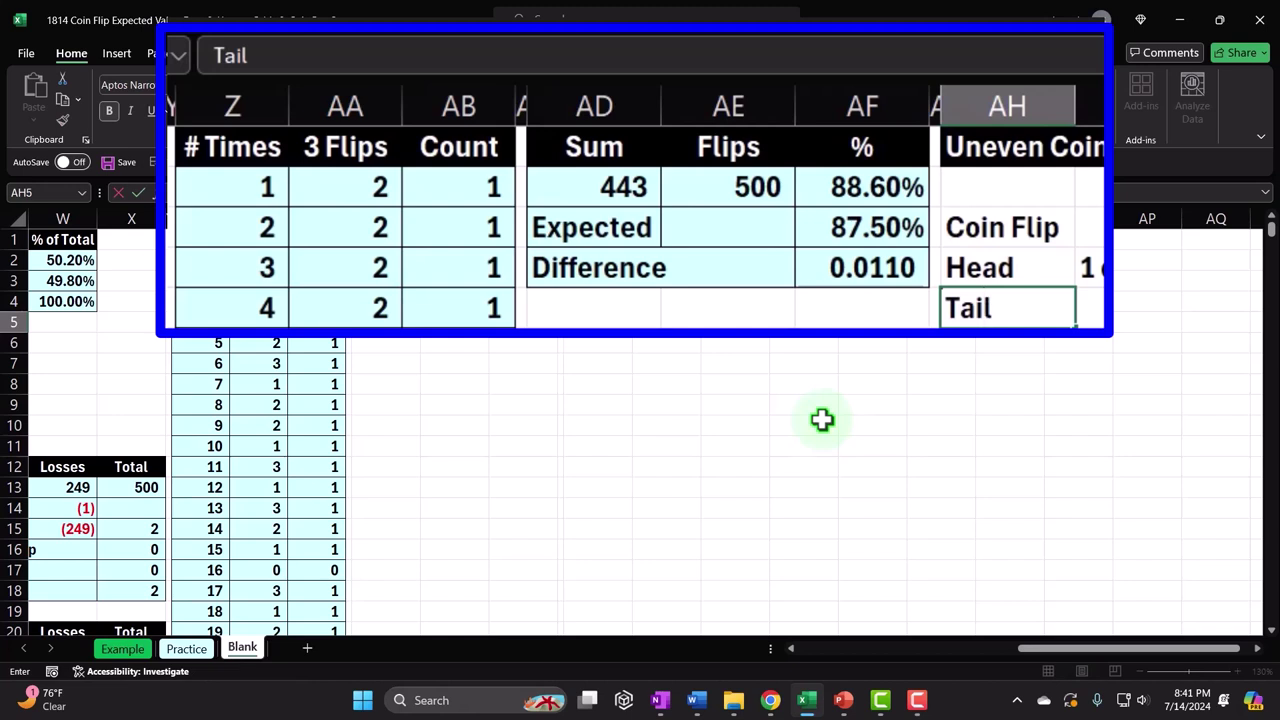
key(Tab)
key(Return)
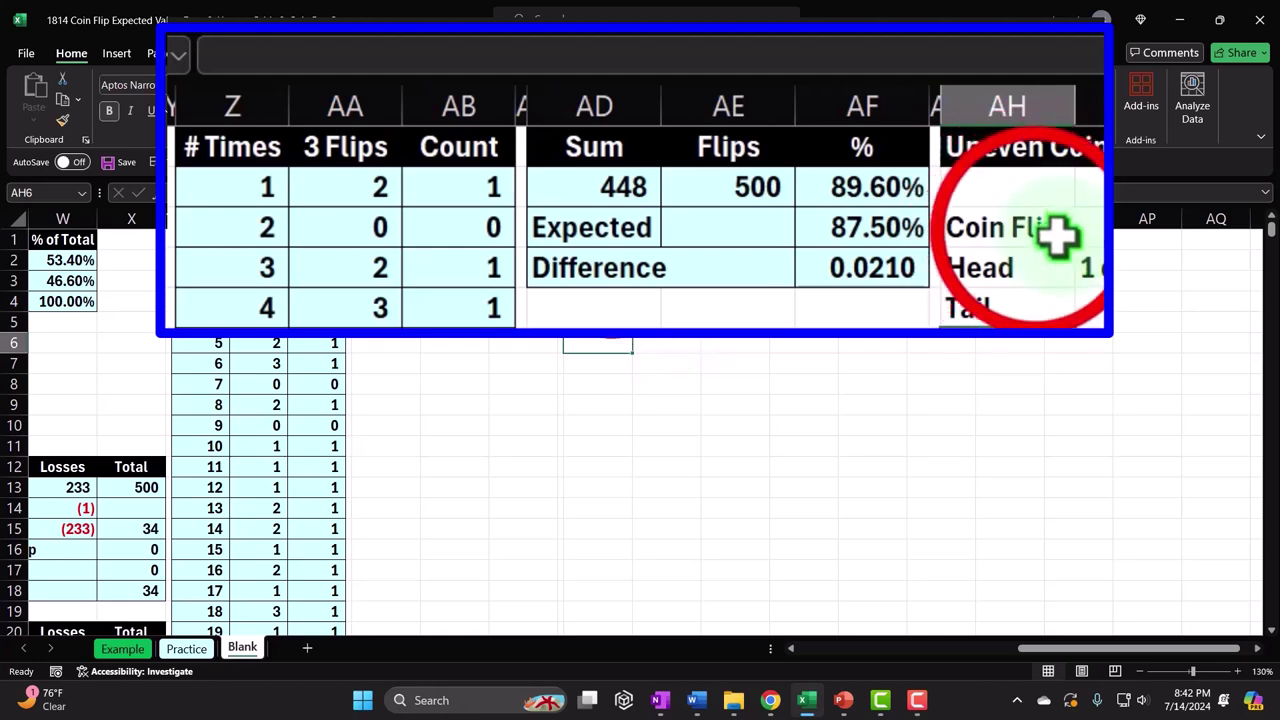
- Make the Coin Flip header black with white text and shade Head and Tail light blue
drag(625, 281, 680, 273)
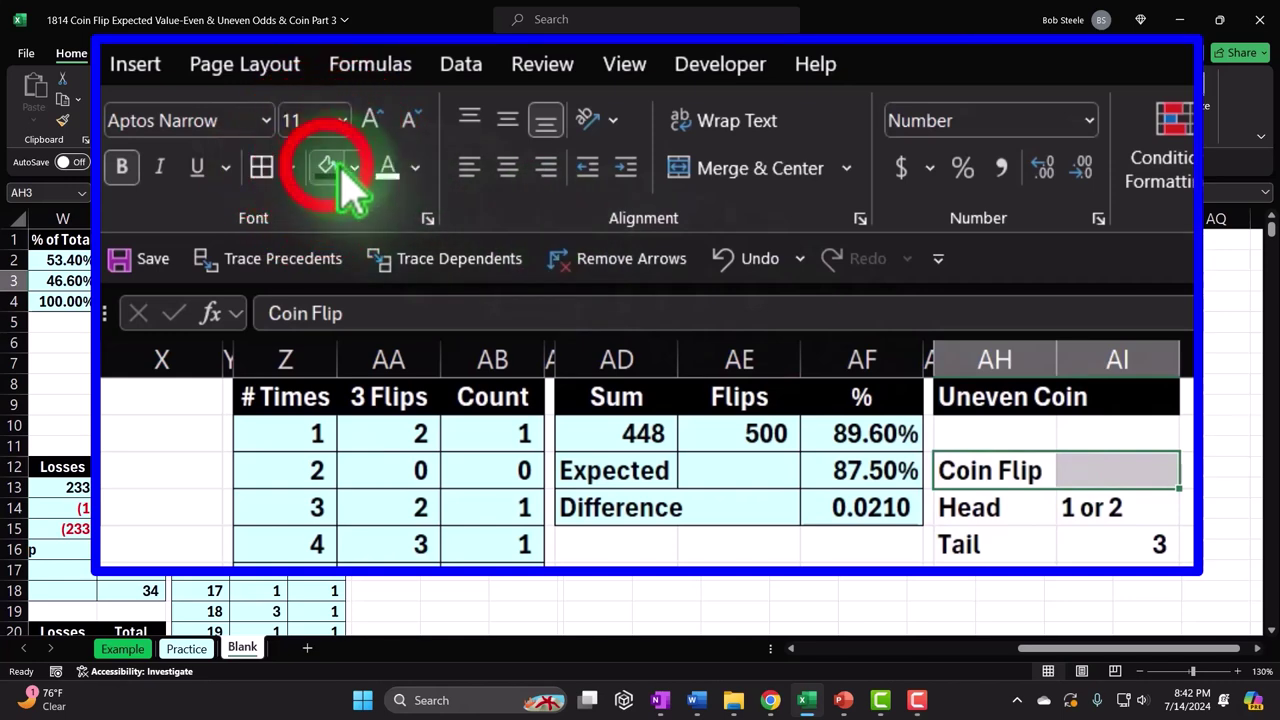
click(224, 111)
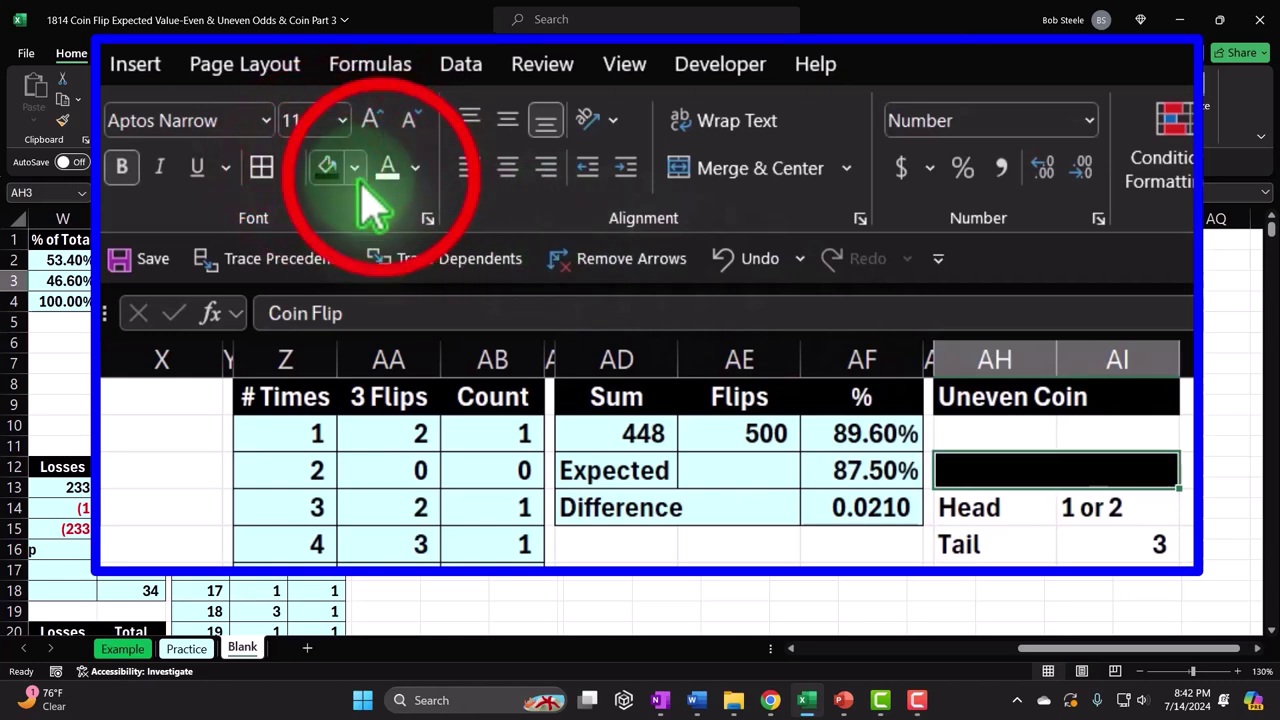
click(388, 167)
drag(965, 508, 1122, 549)
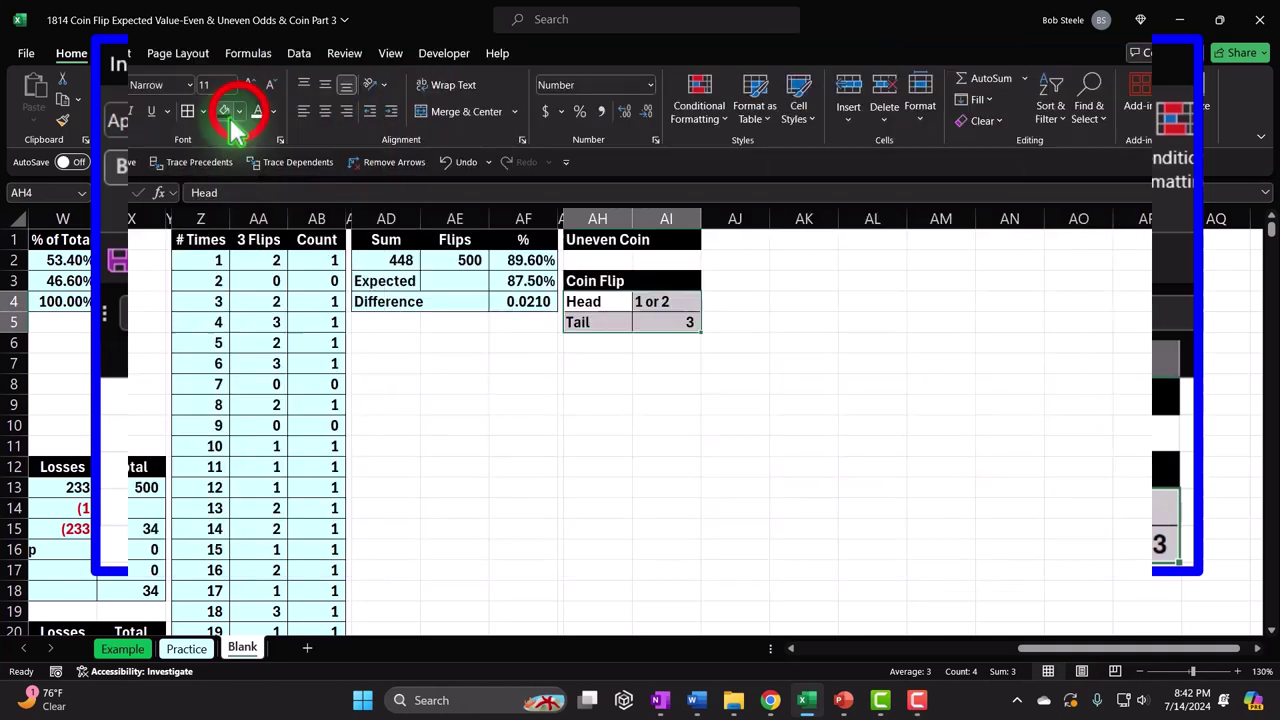
click(239, 111)
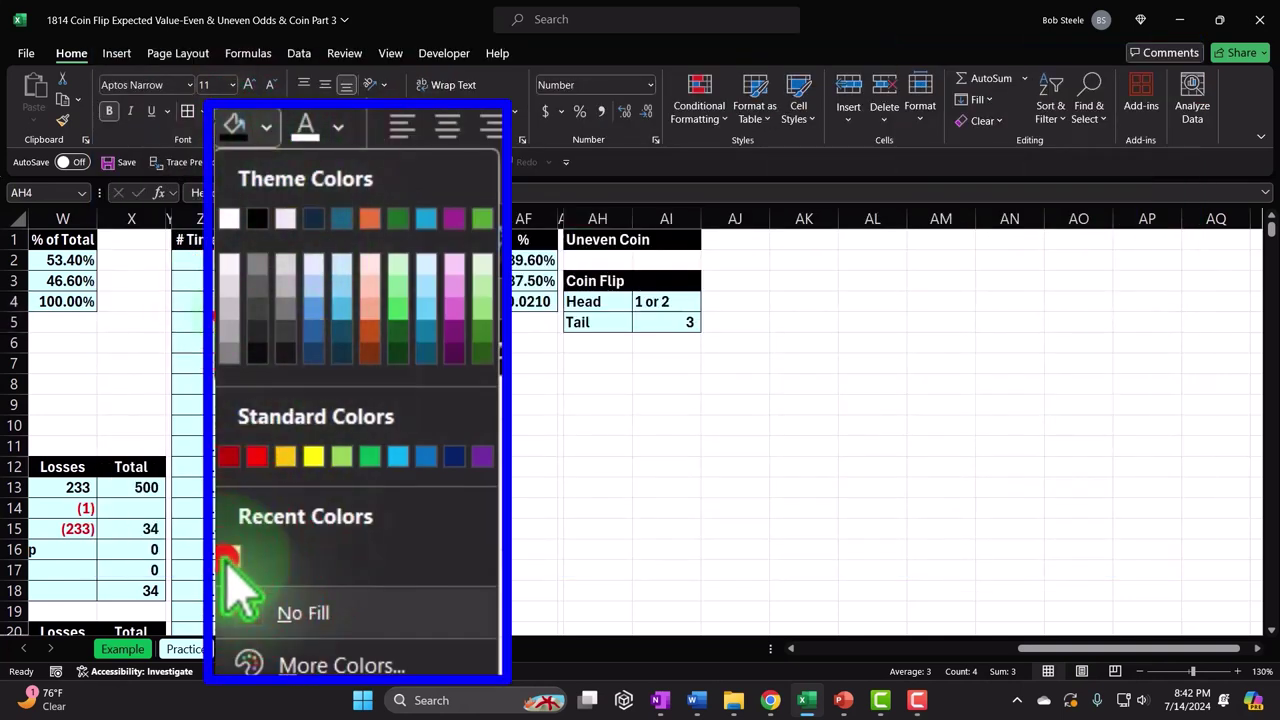
click(220, 316)
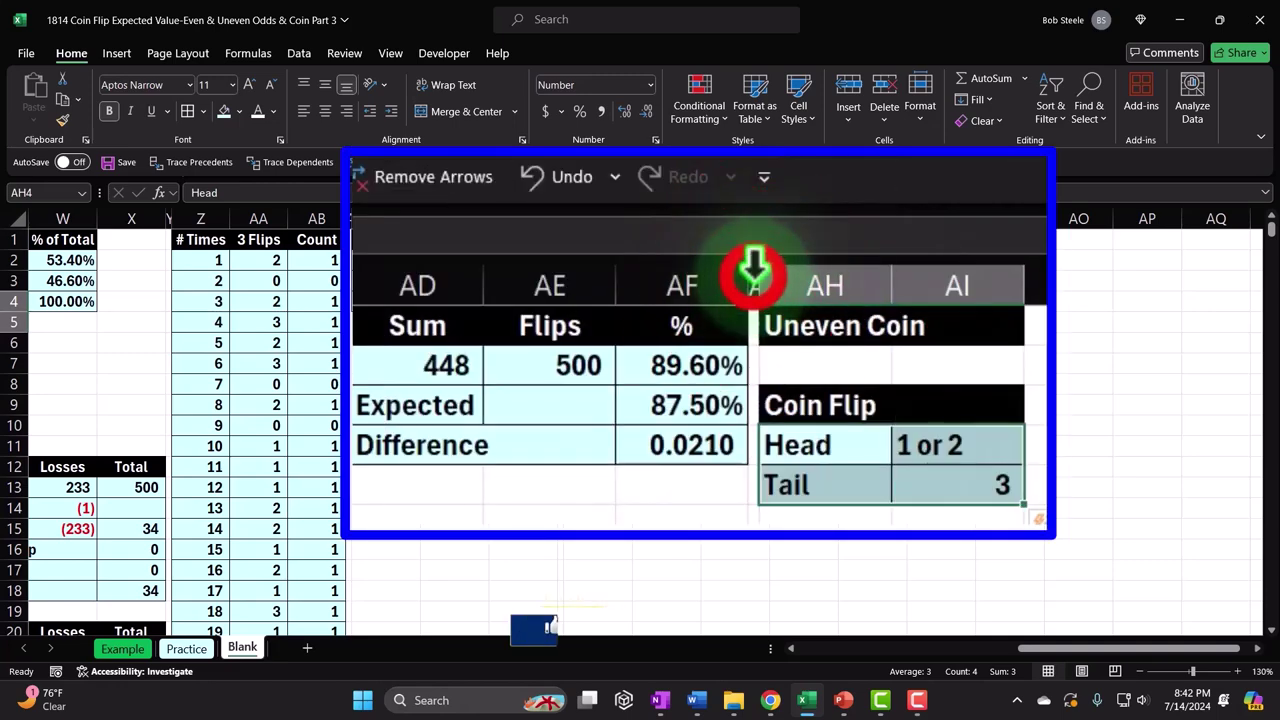
- Copy column AG's narrow width onto column AJ with Format Painter
click(754, 268)
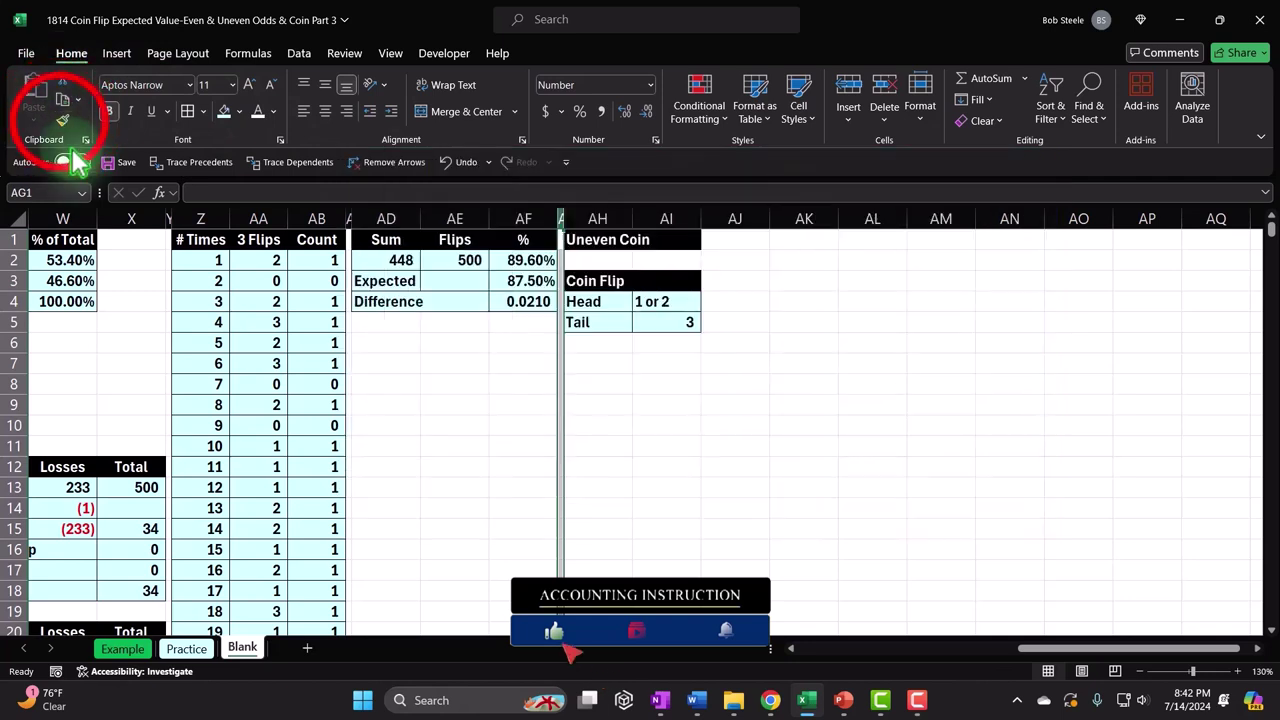
click(62, 120)
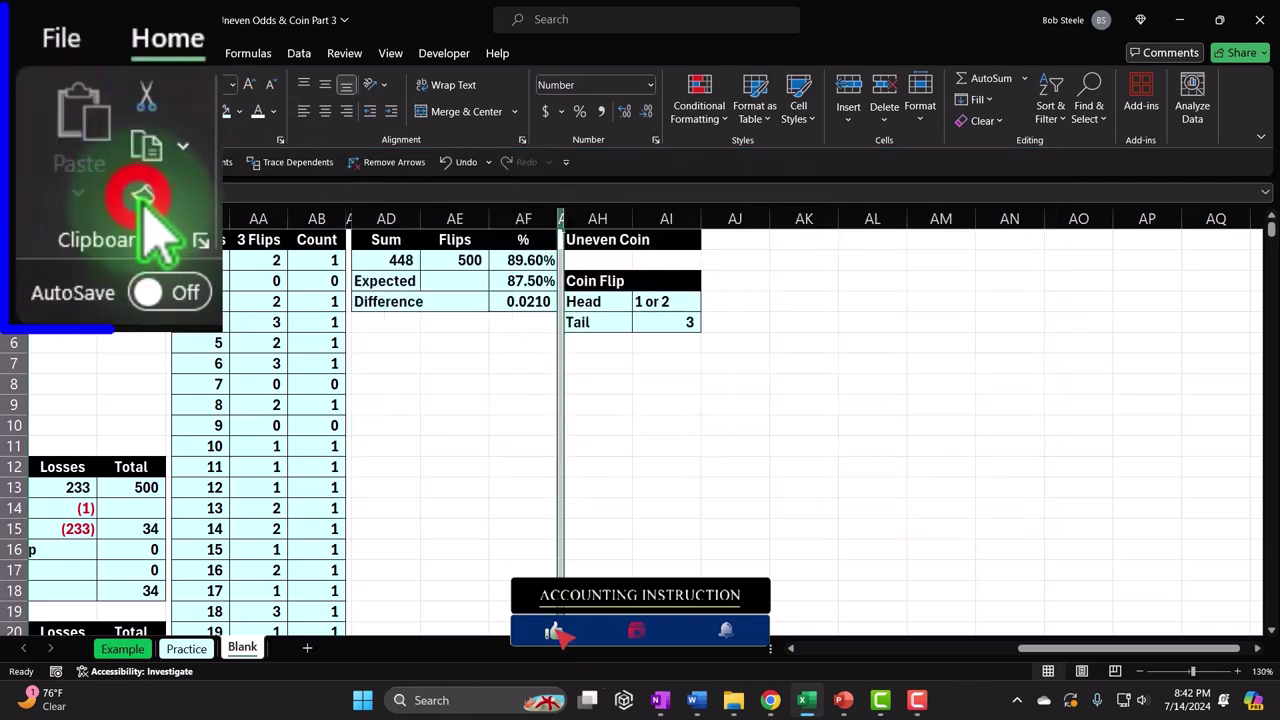
click(722, 222)
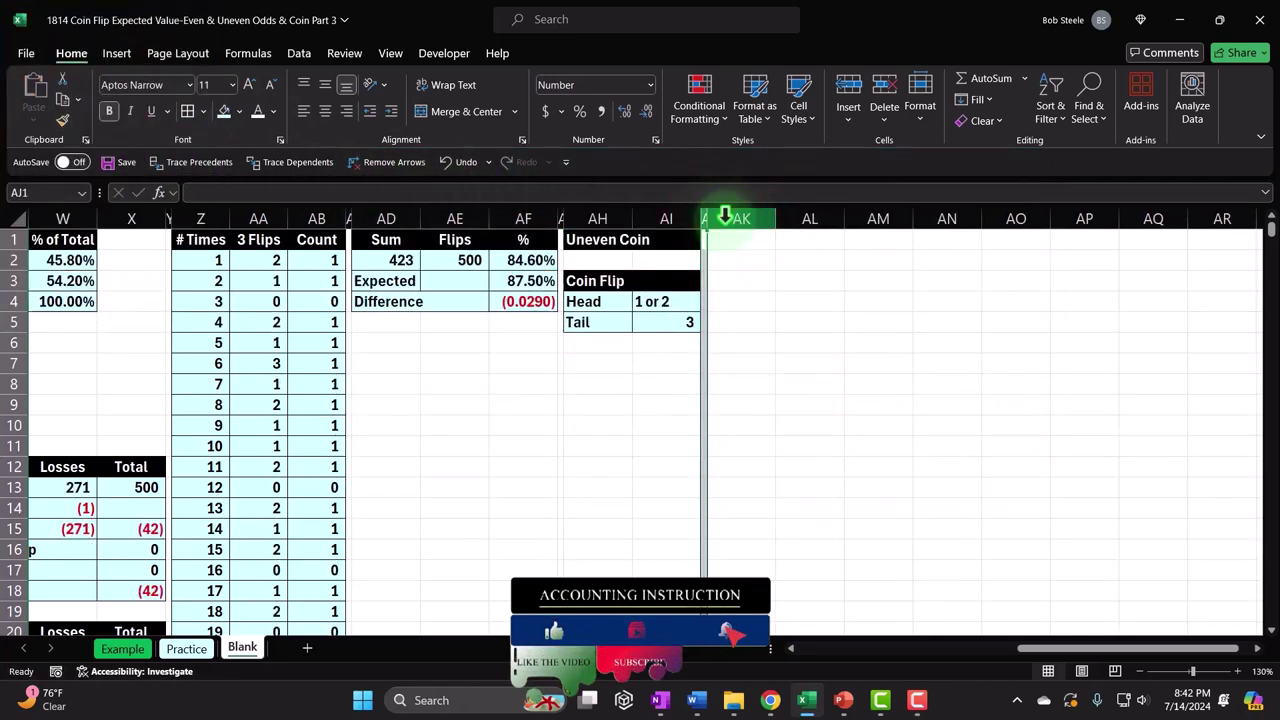
click(741, 280)
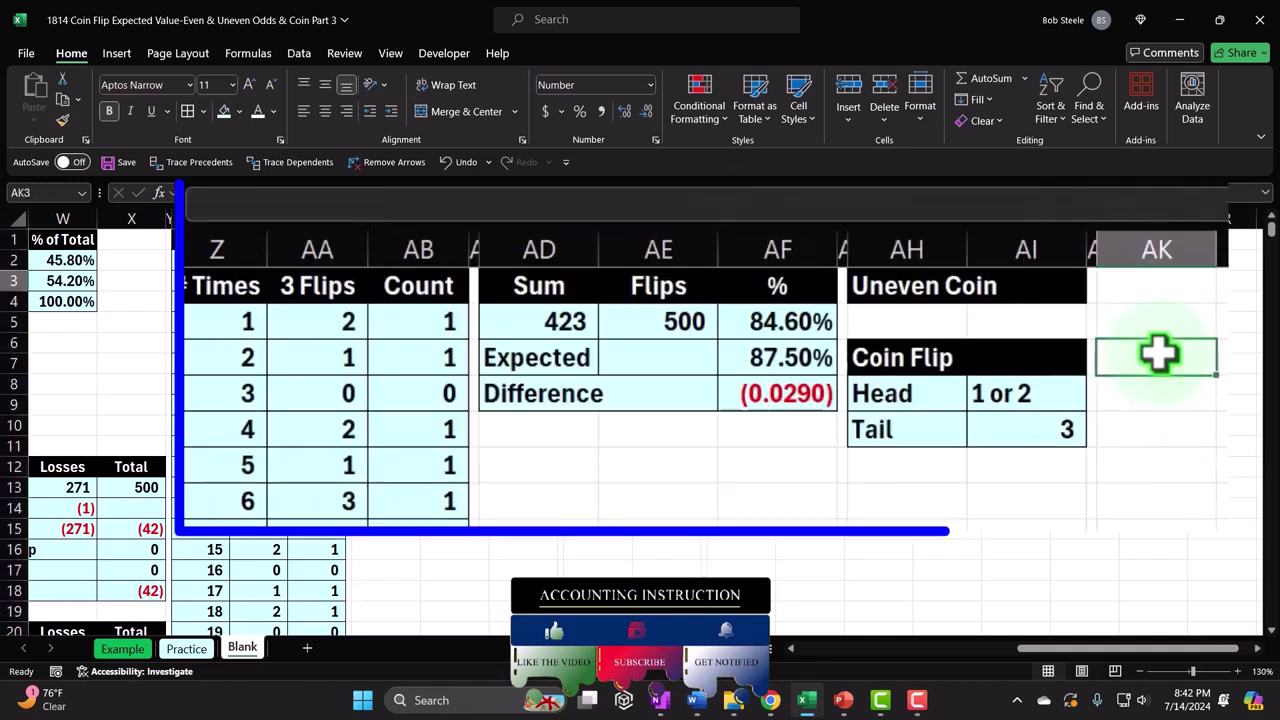
- Add a Result column with entries '1 or 2 H' and '3-T', and begin =2/3 in AL4
text(R)
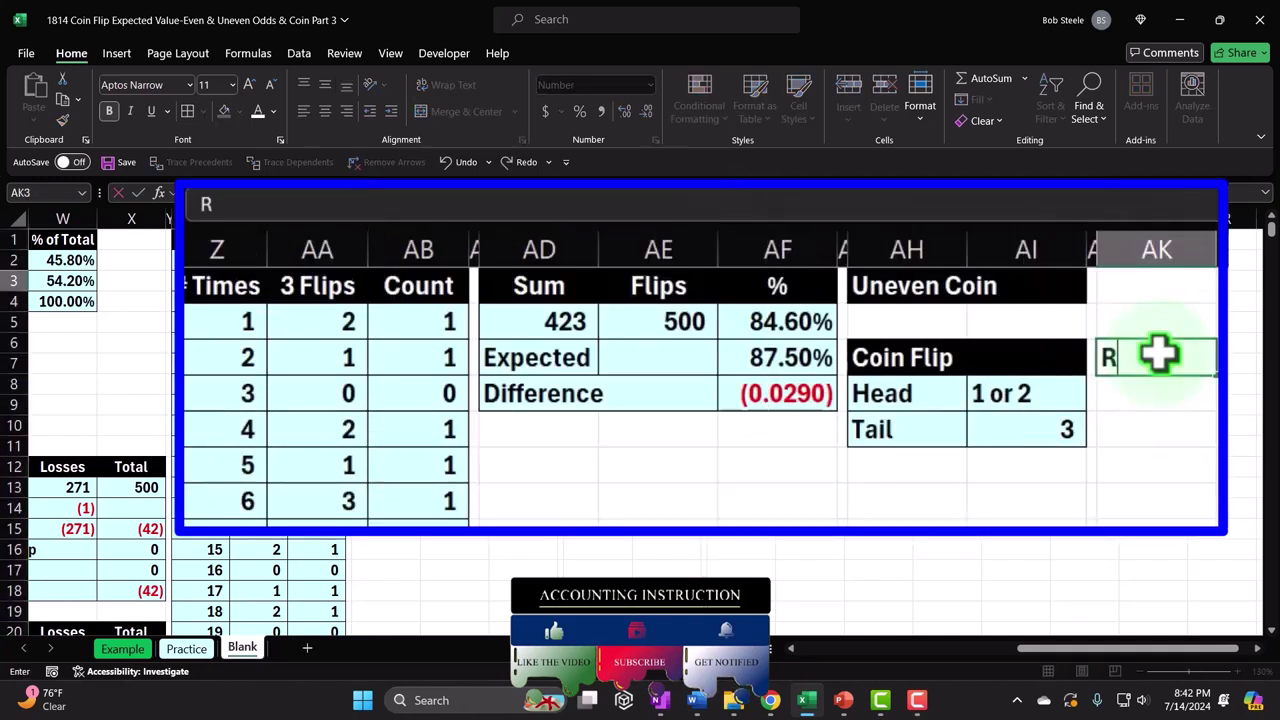
text(esult)
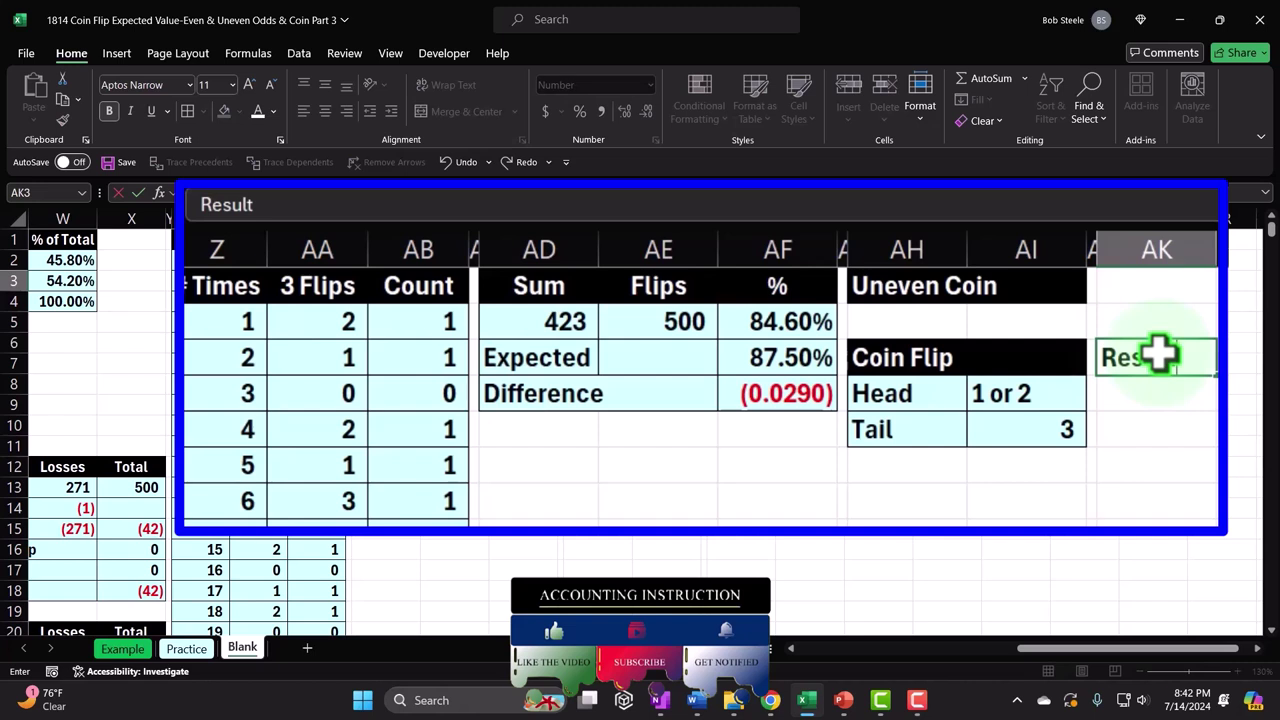
key(Tab)
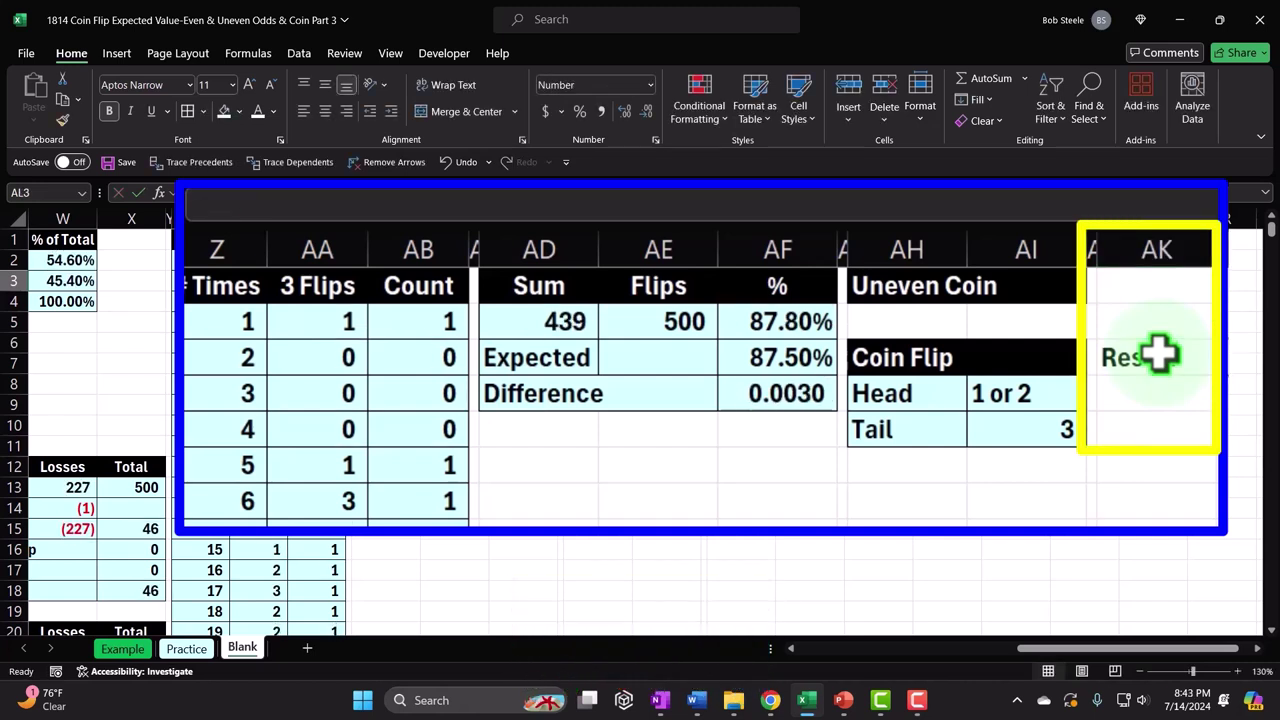
key(Return)
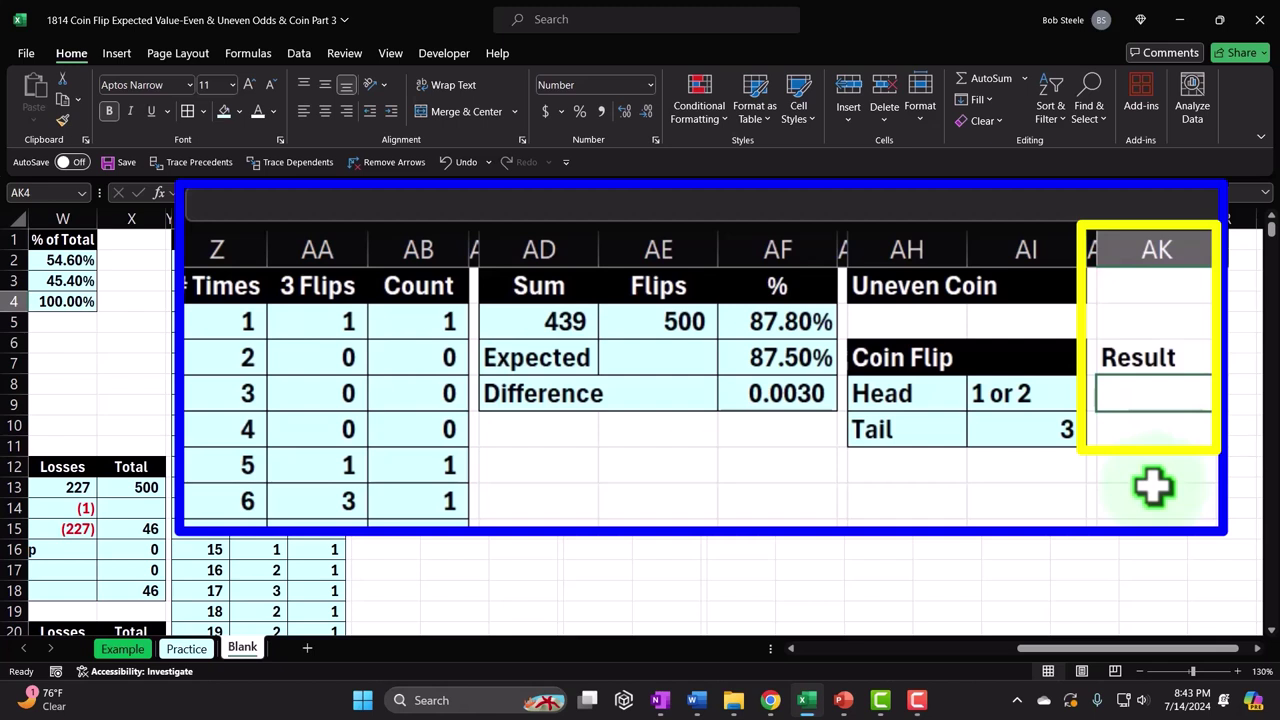
text(1 r)
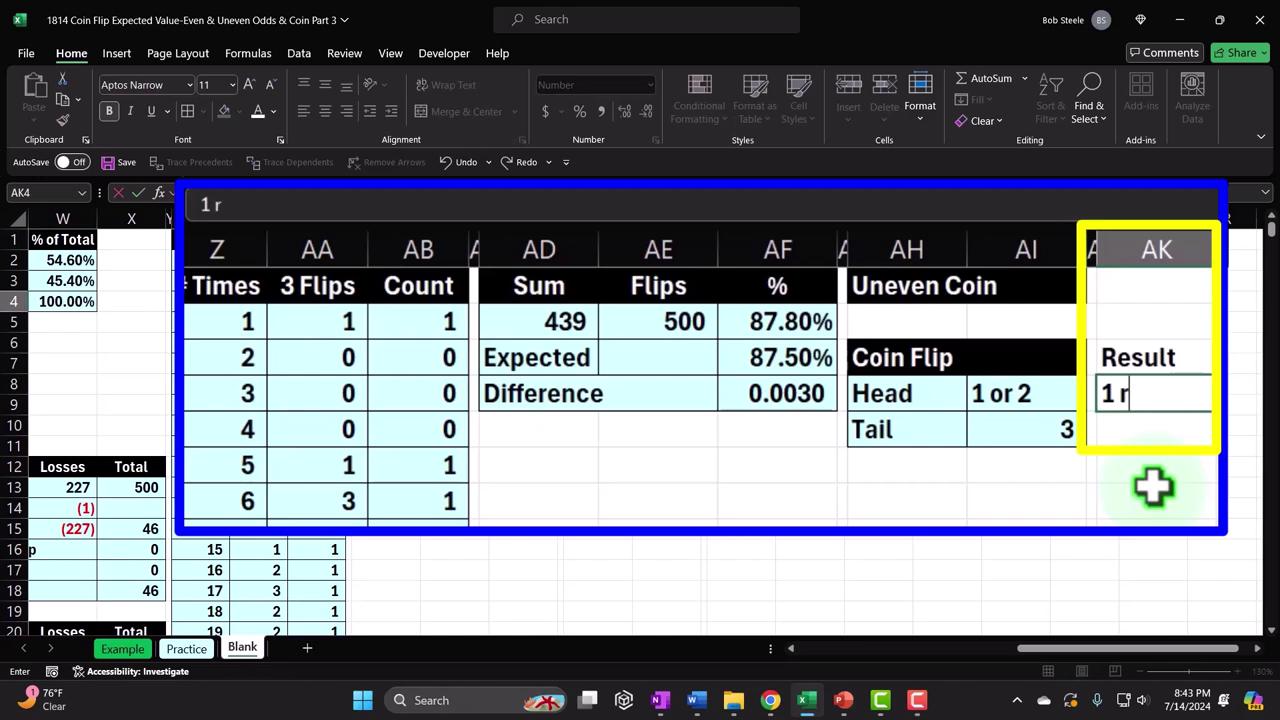
key(BackSpace)
text(or )
text(2 H)
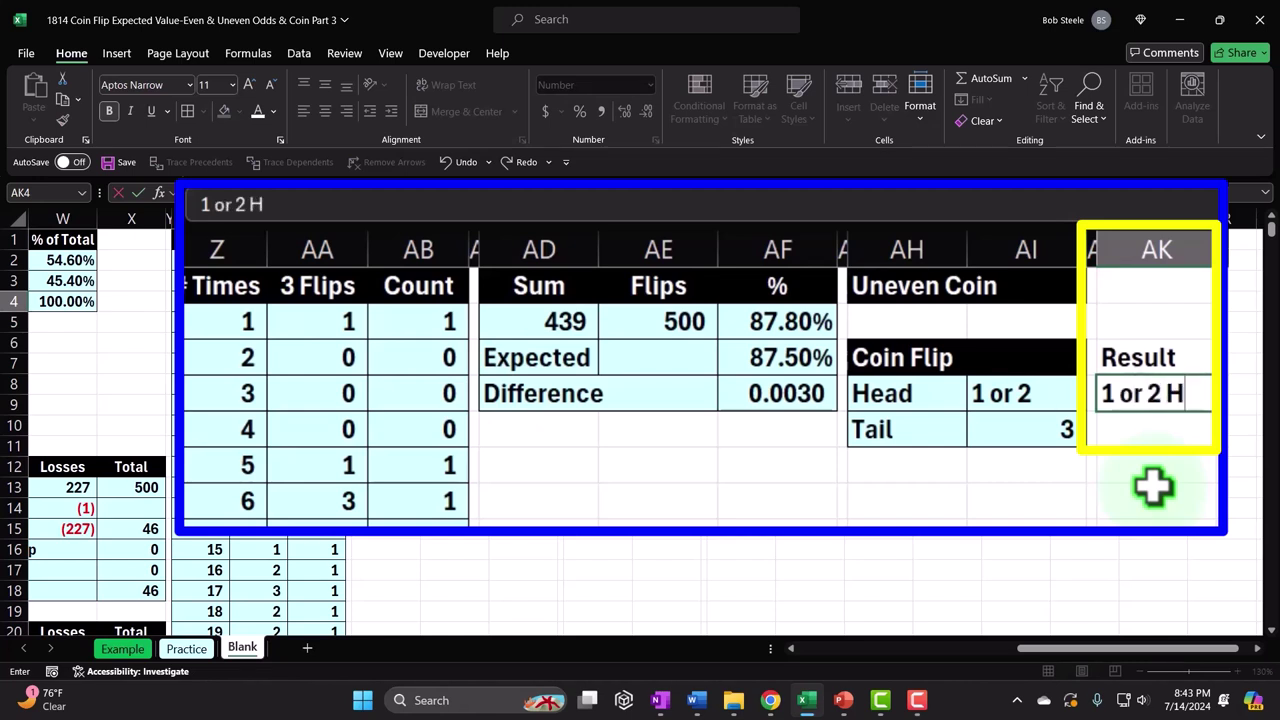
key(Return)
text(3)
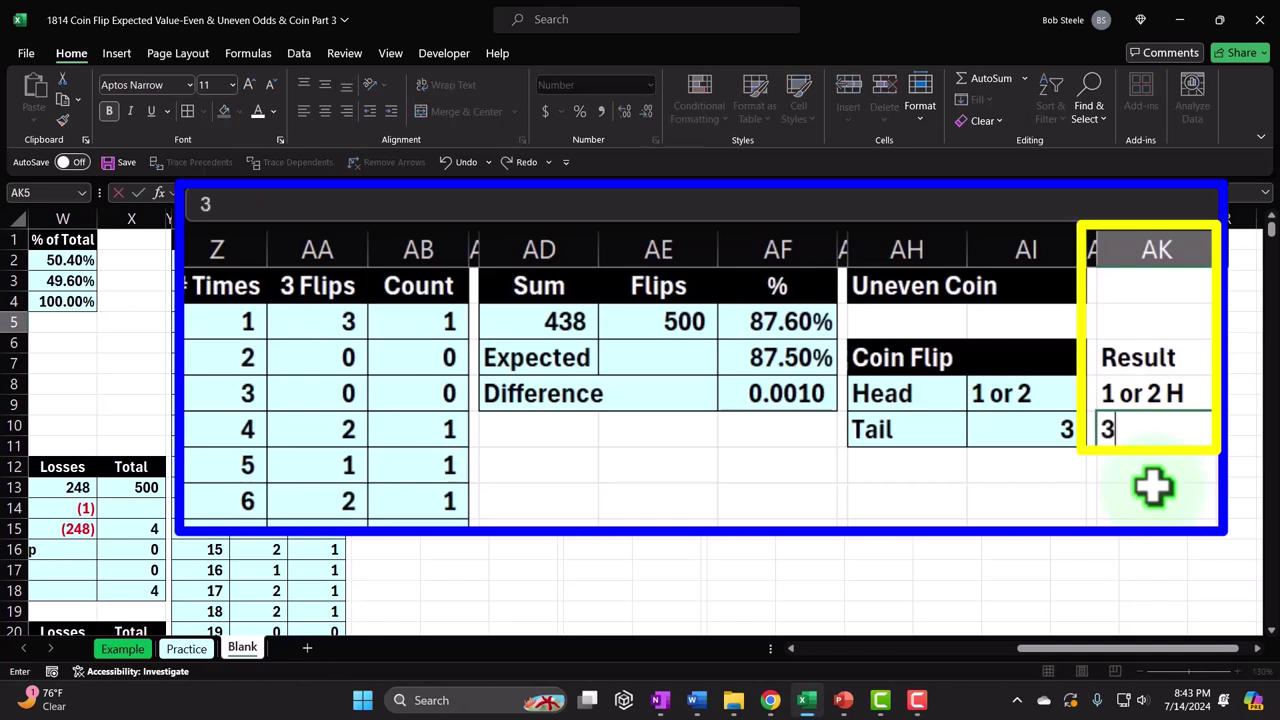
text(-T)
click(1153, 487)
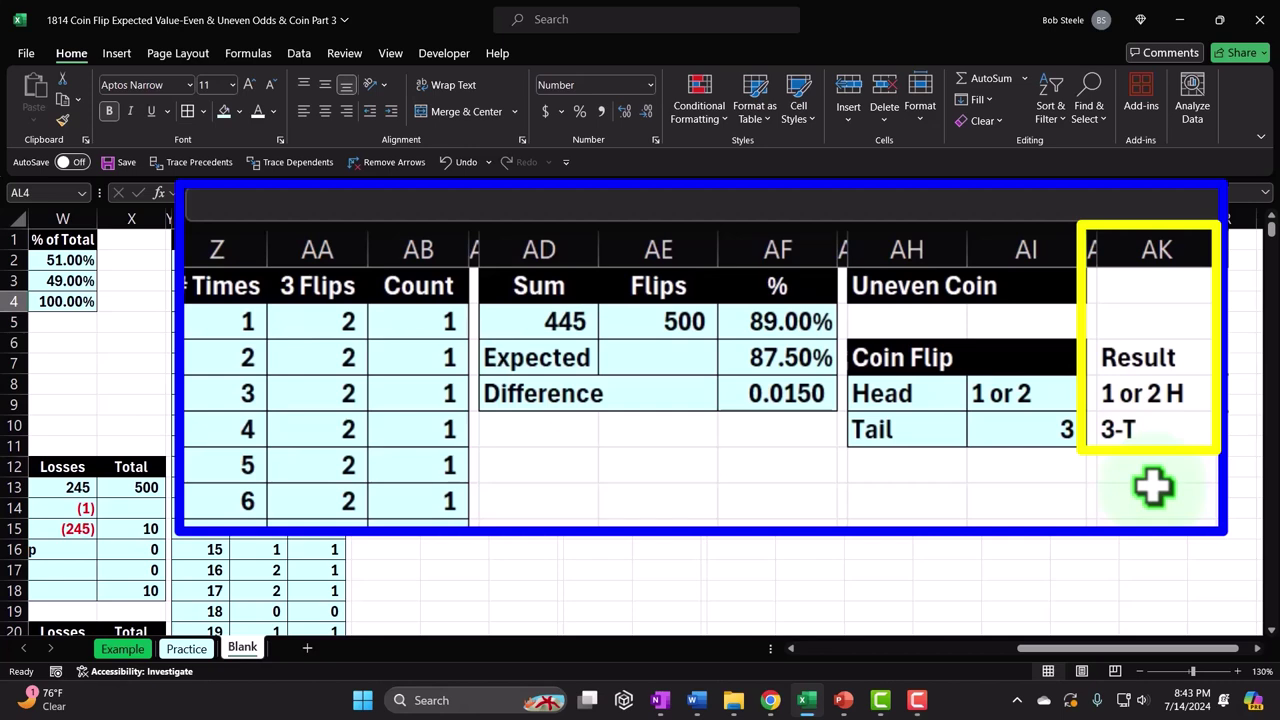
text(=2/3)
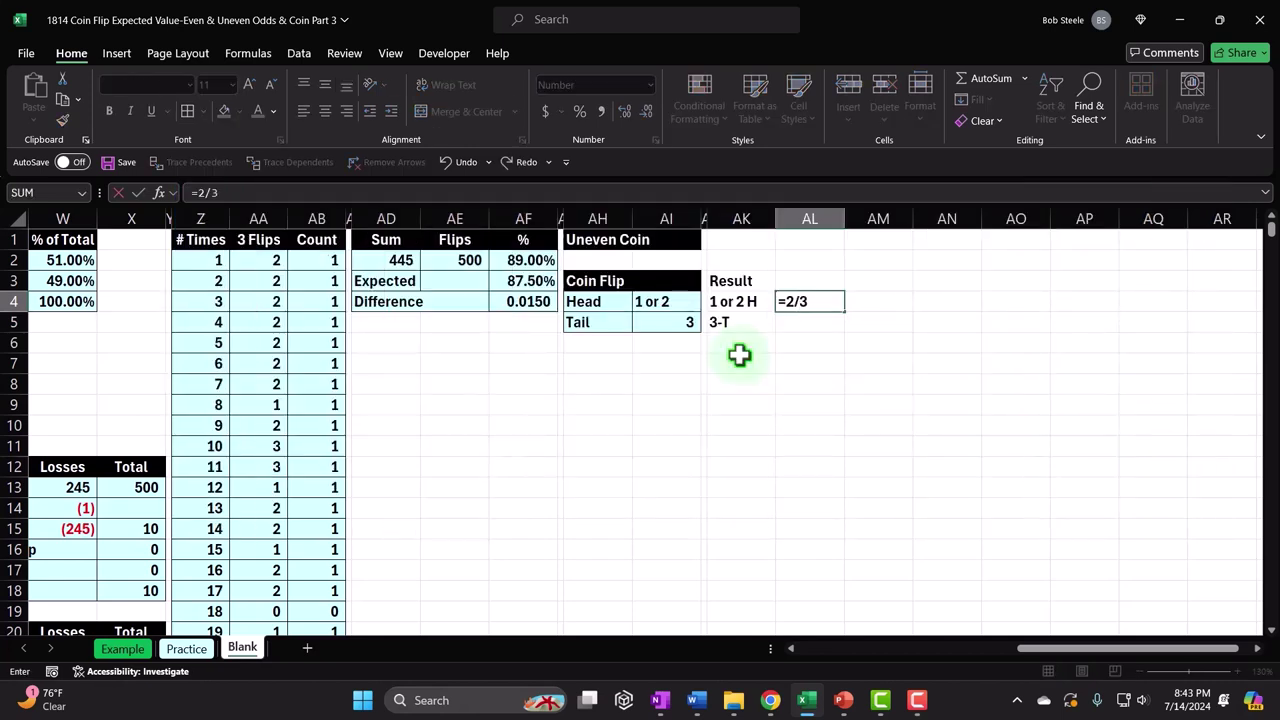
- Show the two-thirds odds in AL4 as a percentage, 66.67%
key(Return)
key(Up)
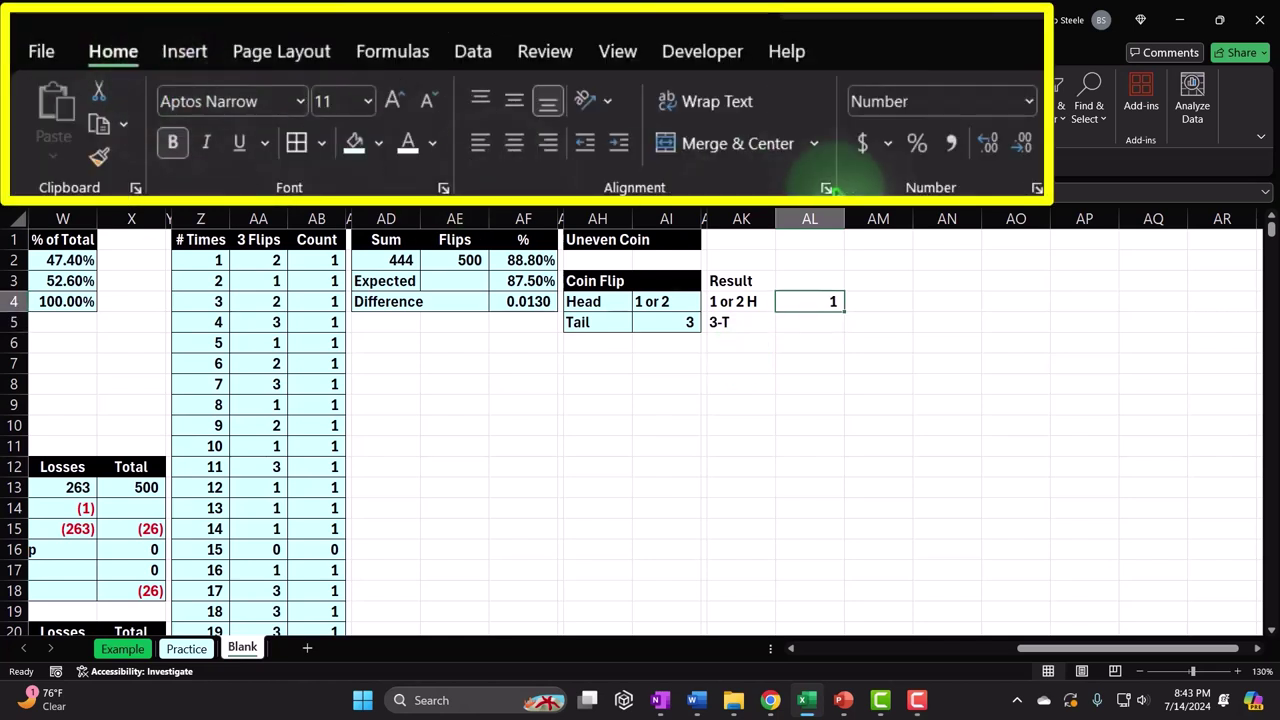
click(917, 143)
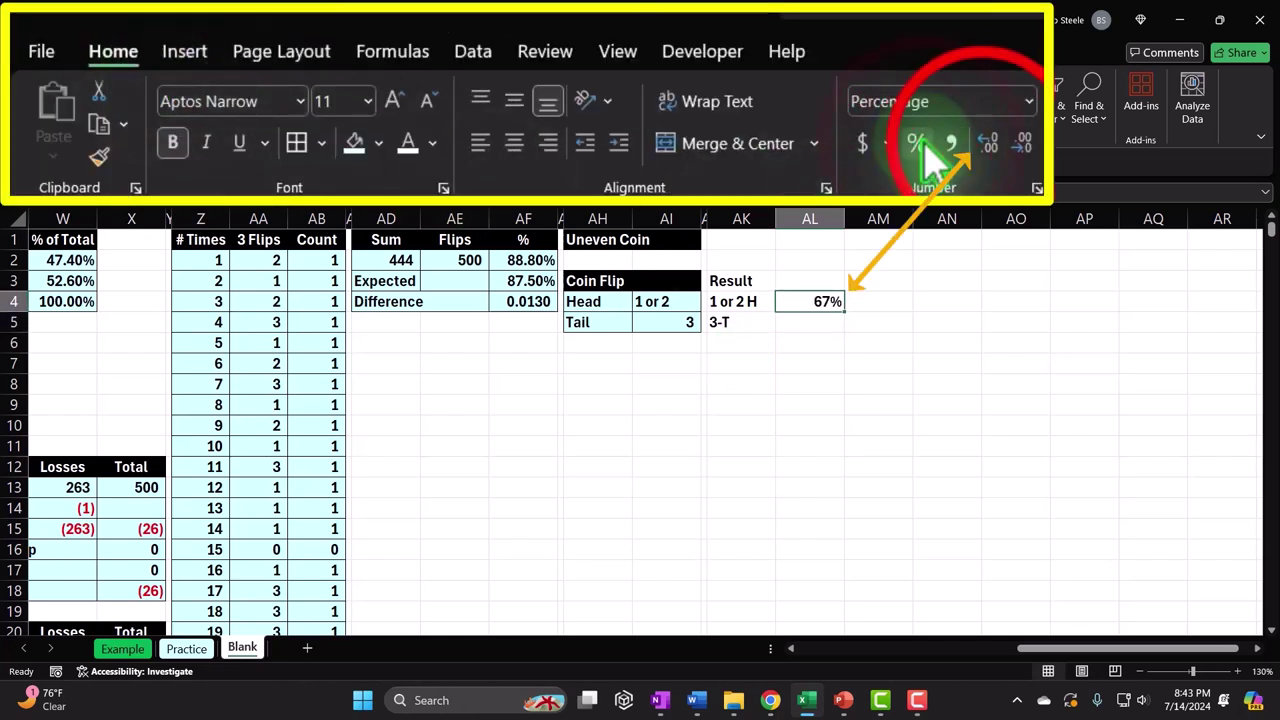
click(988, 143)
click(988, 143)
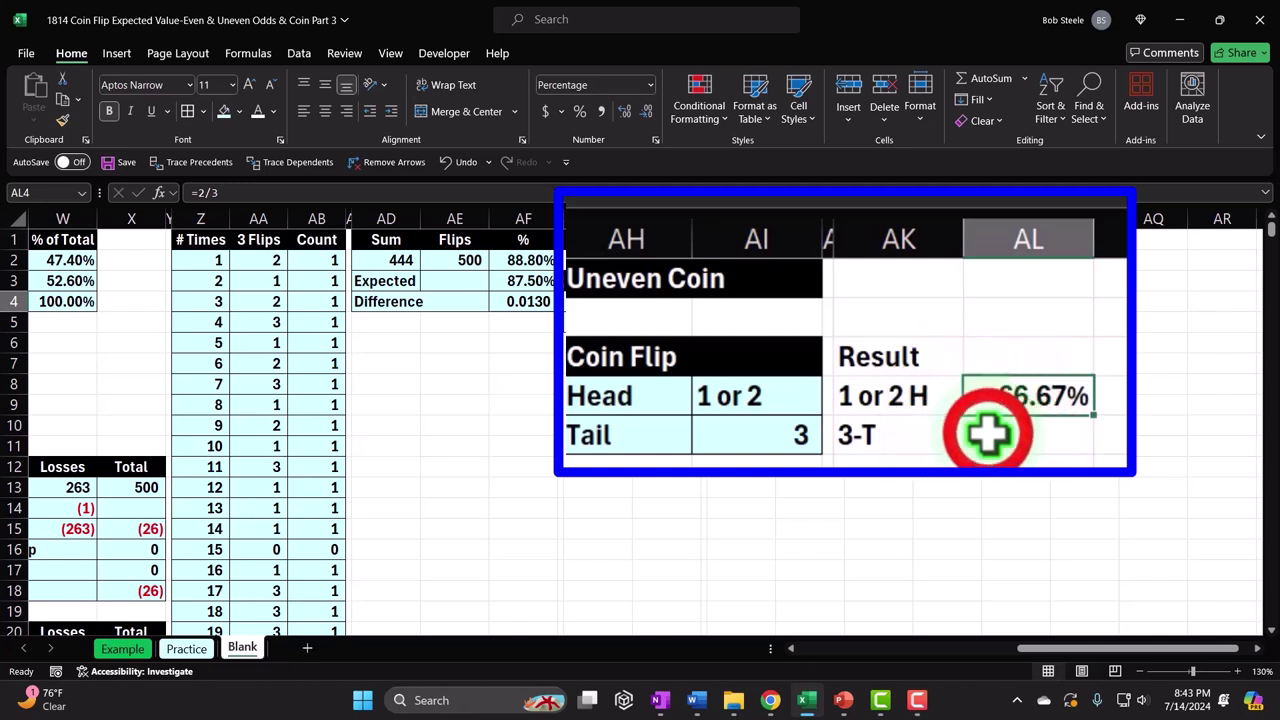
- Enter =1/3 beside 3-T and format it as 33.33%
click(988, 433)
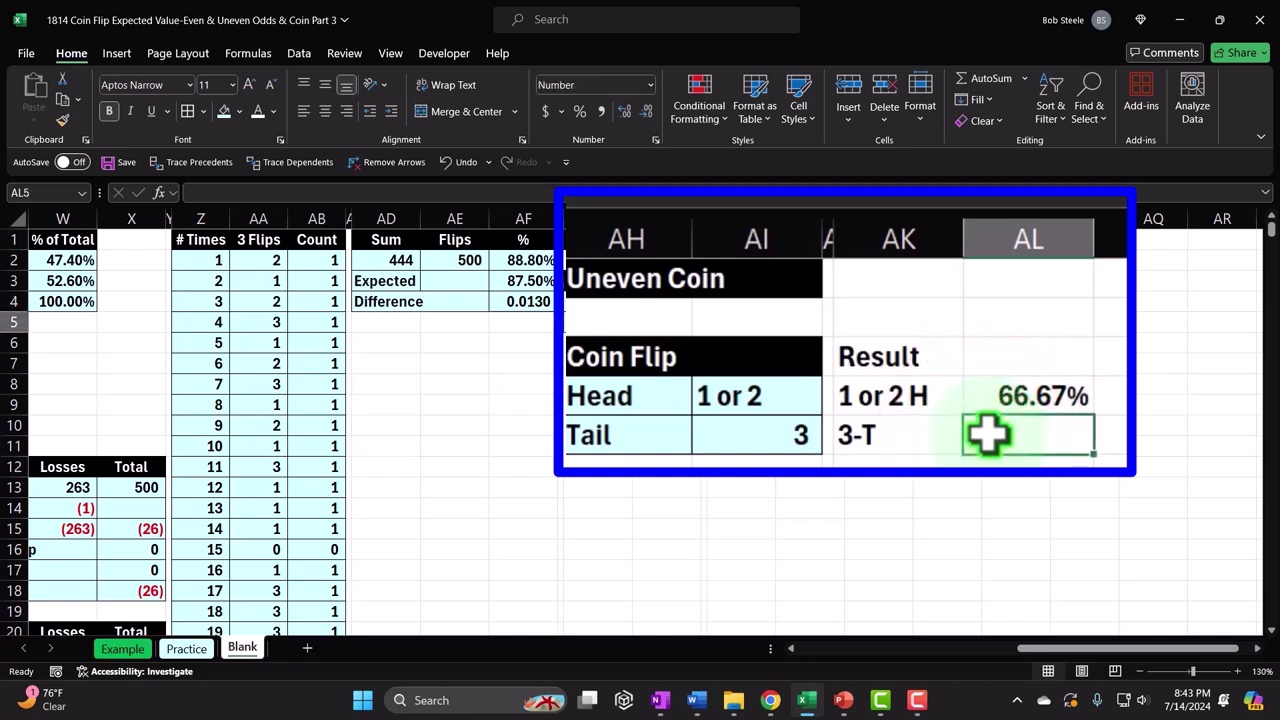
text(=)
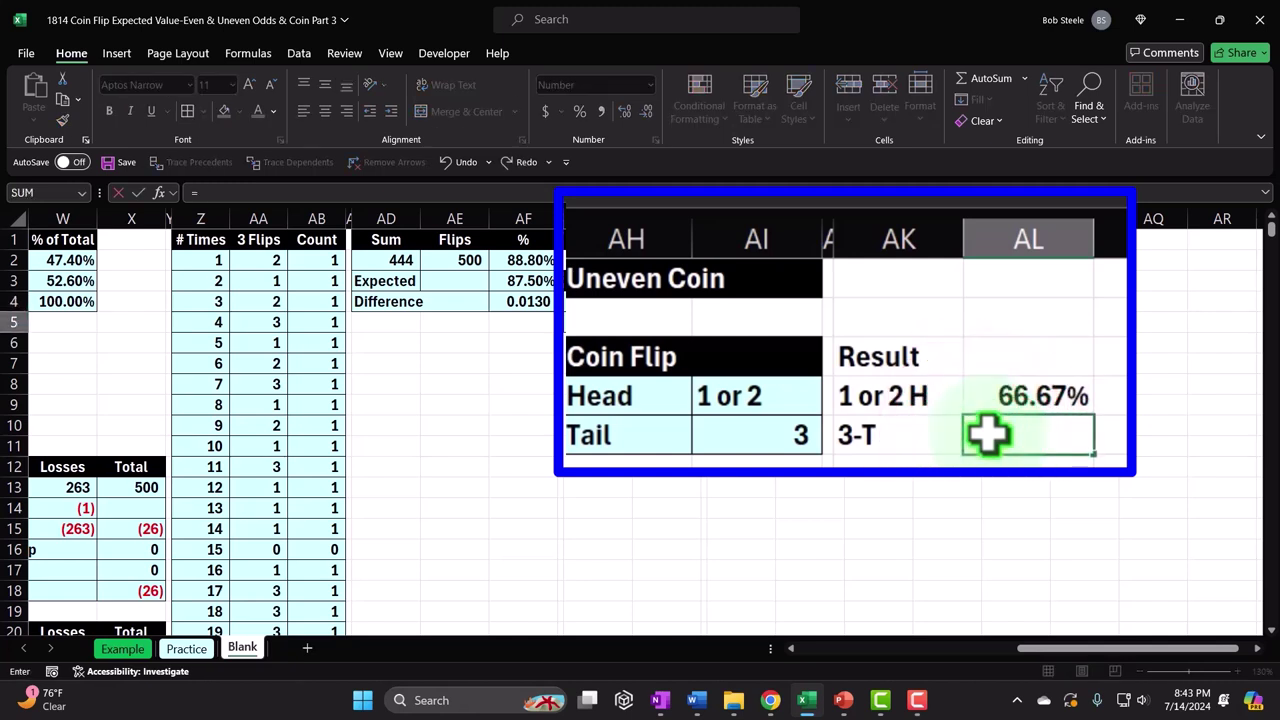
text(1/3)
key(ctrl+Return)
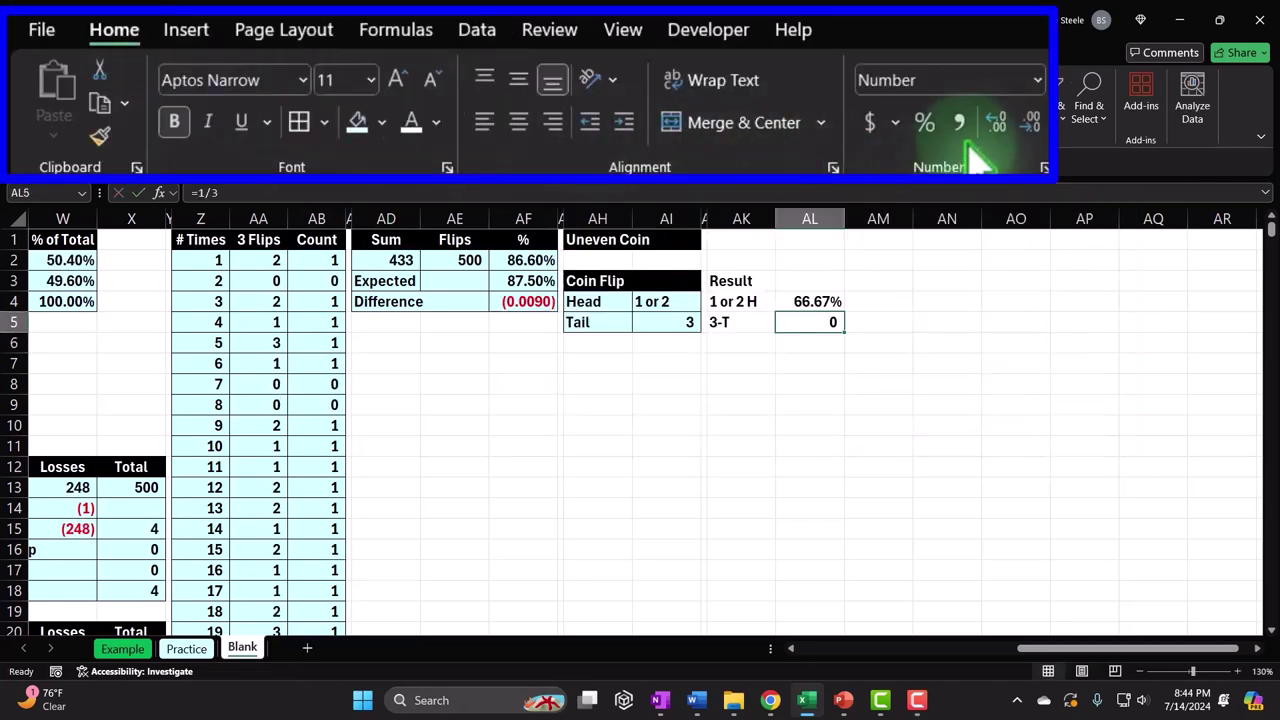
click(578, 113)
click(998, 125)
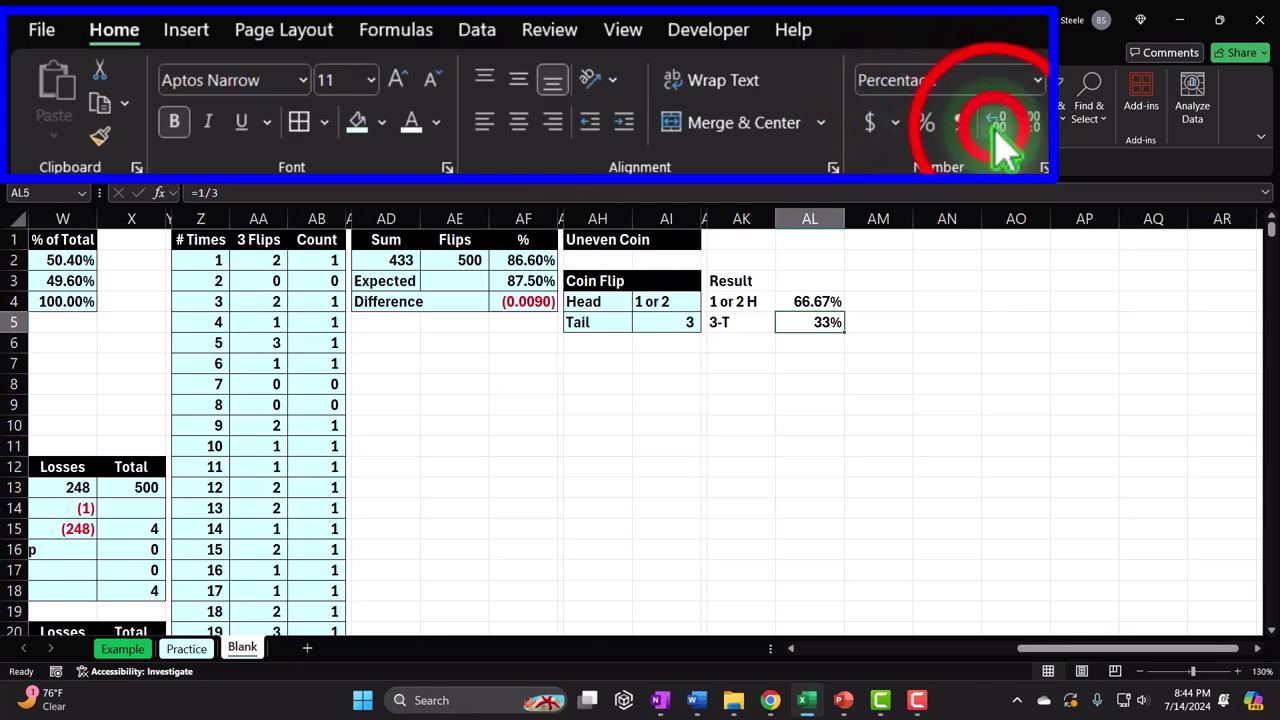
click(998, 125)
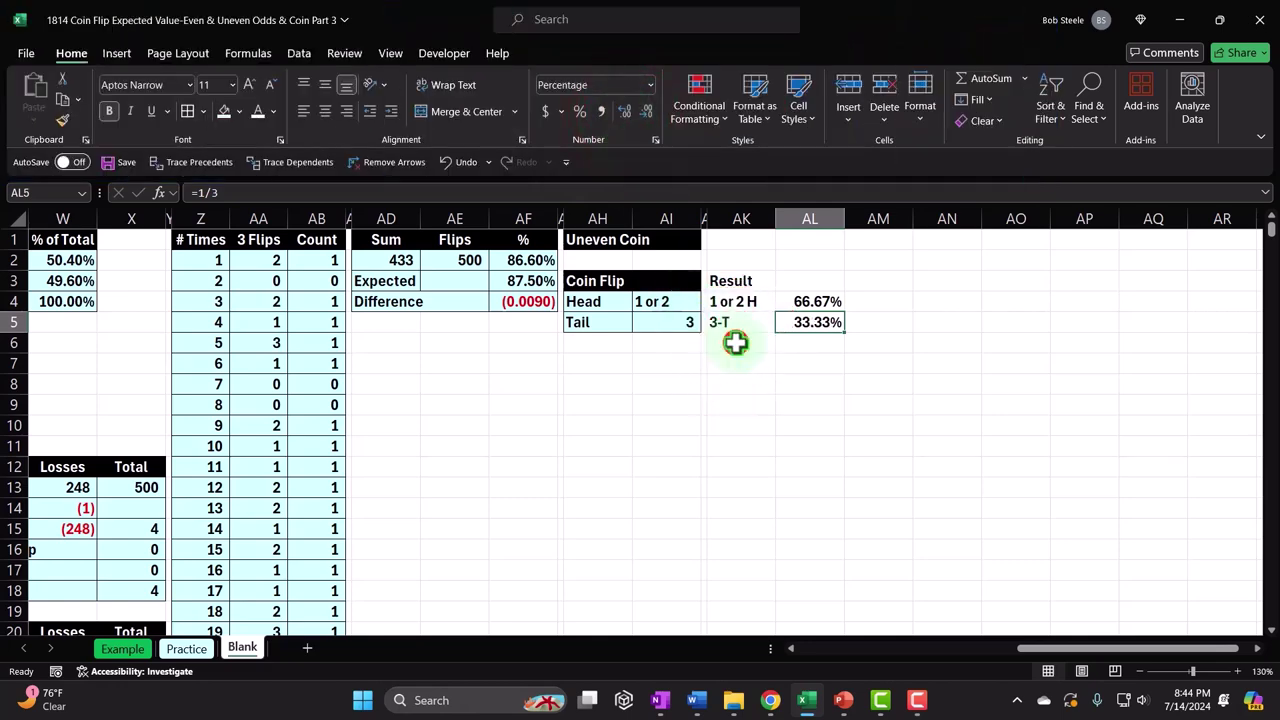
- Add a Total row summing AL4:AL5, formatted as 100.00%
click(735, 342)
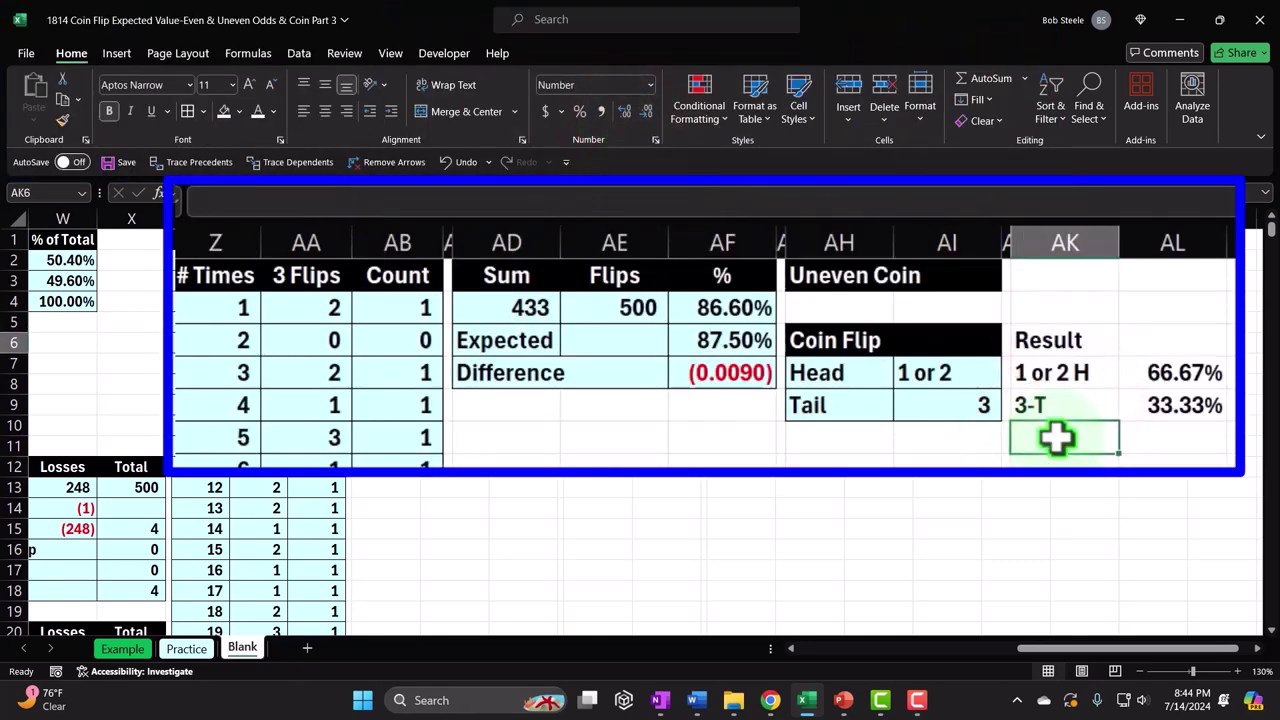
text(Total)
key(Tab)
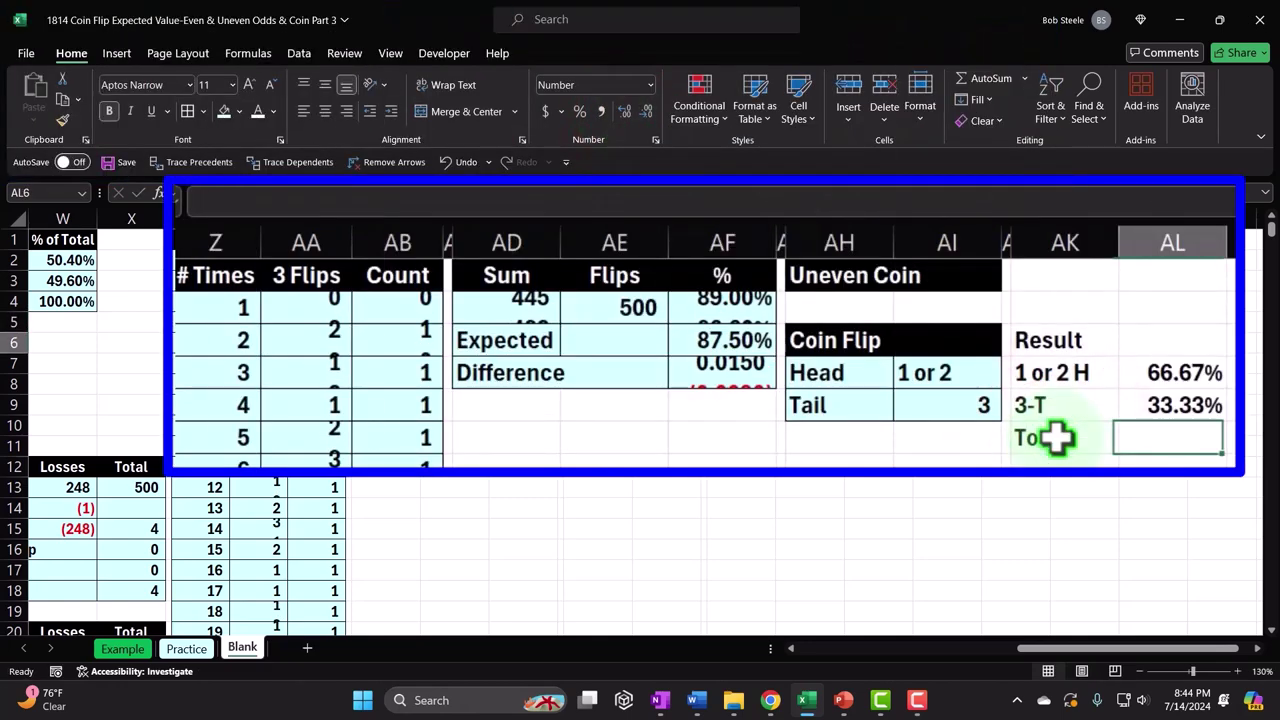
text(=)
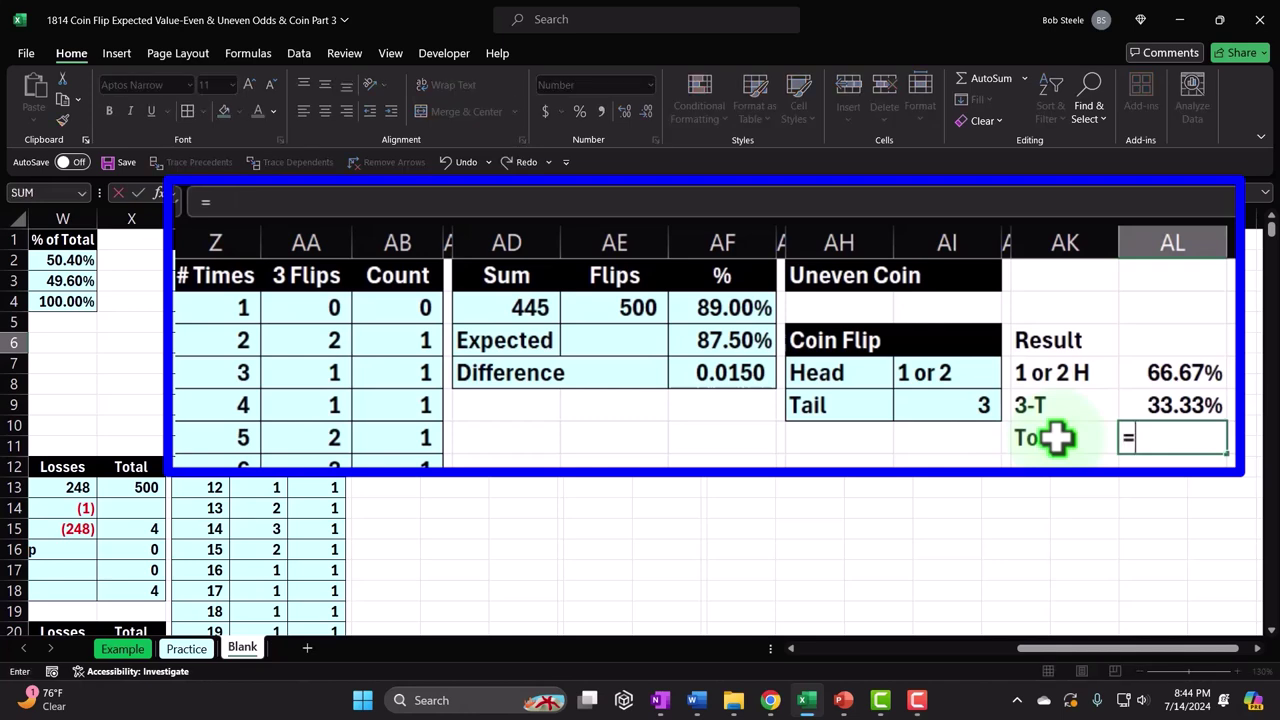
text(sum()
key(Up)
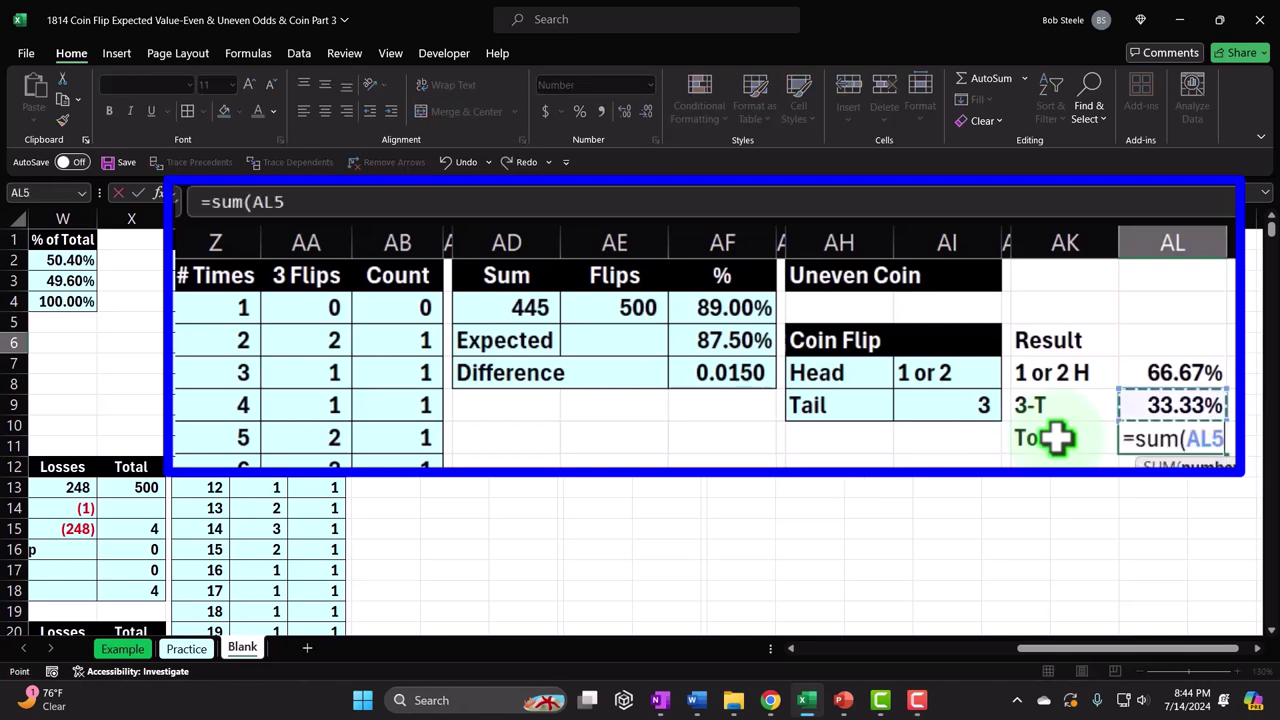
key(shift+Up)
key(shift+Tab)
key(Right)
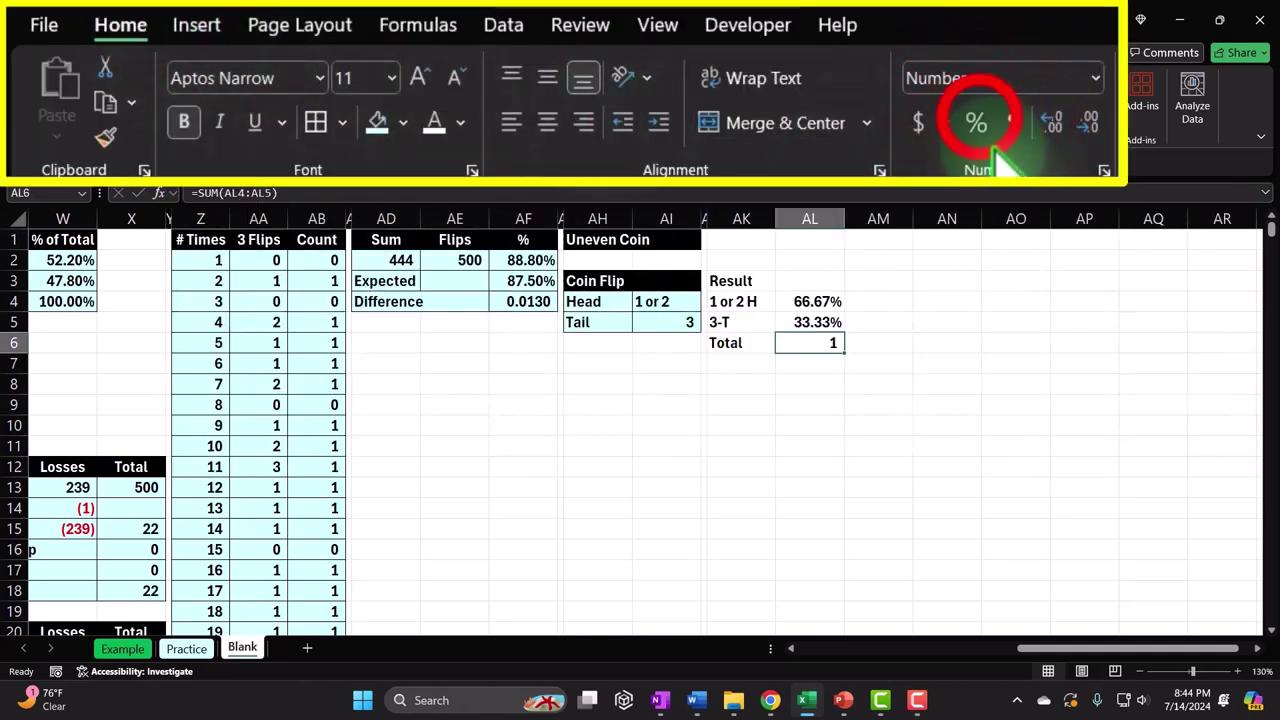
click(976, 121)
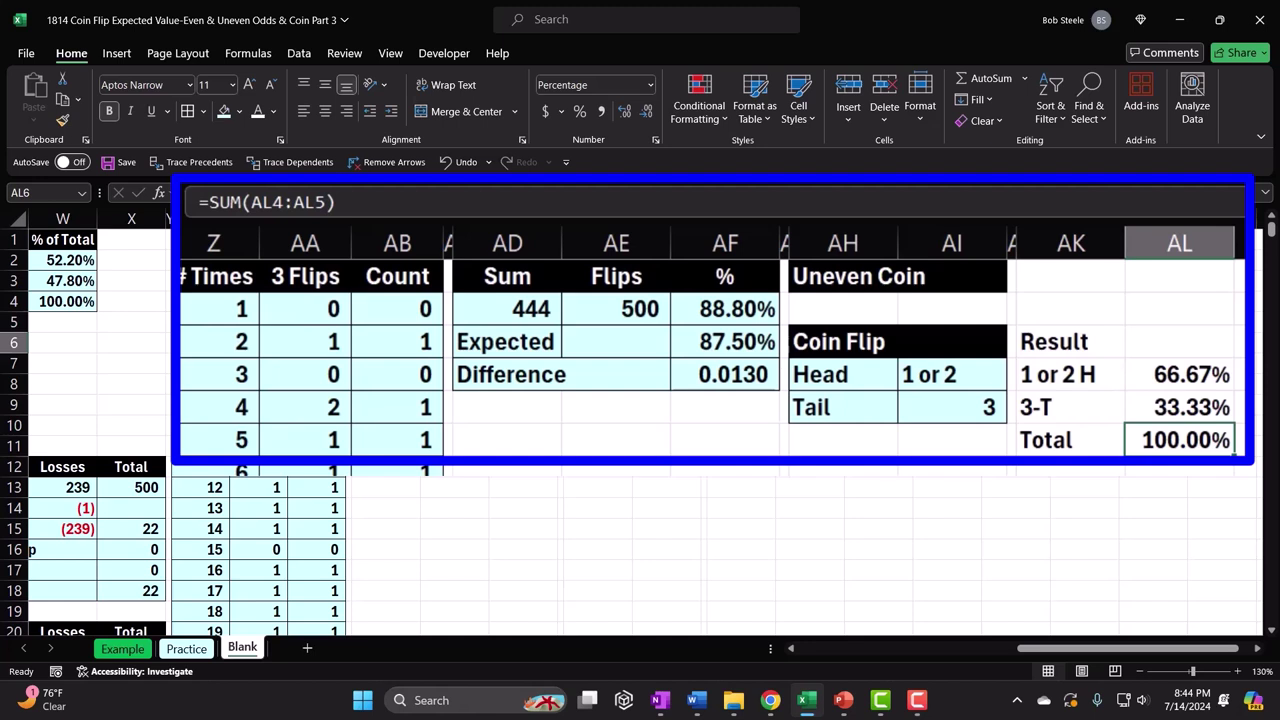
- Rename the Result header to 'Expect' and add a '%' header beside it
click(1083, 340)
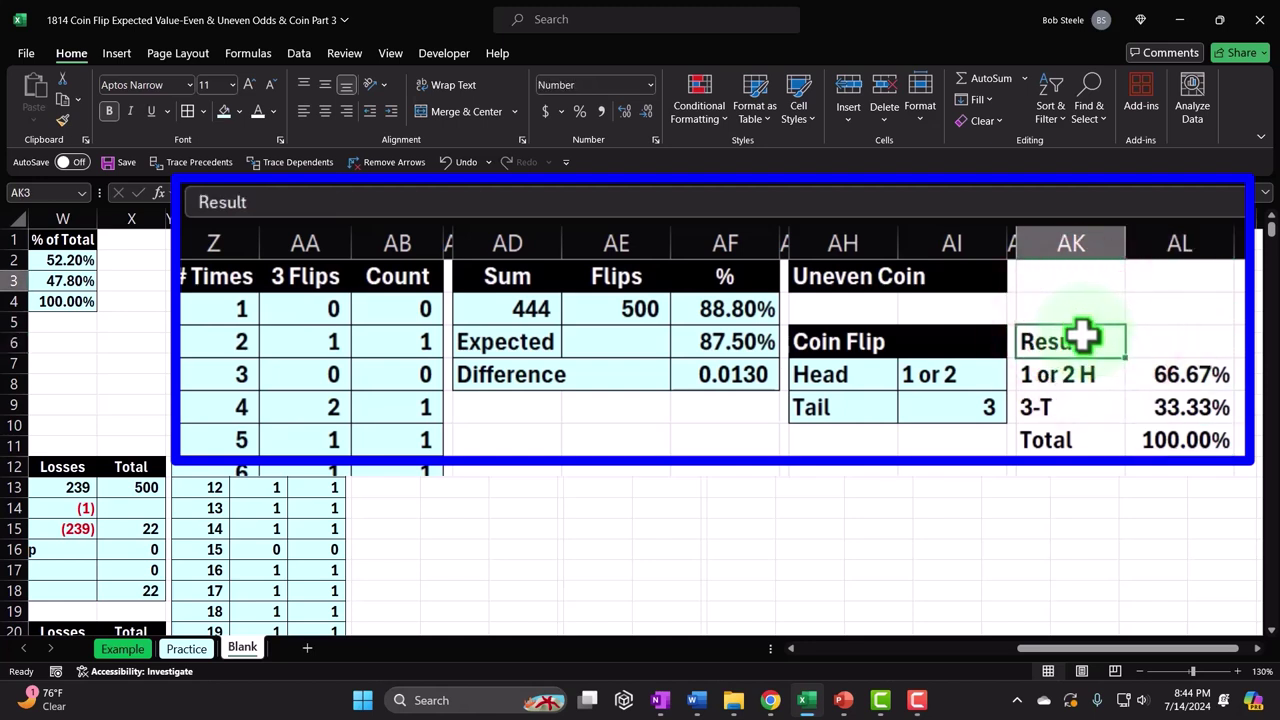
text(Expect)
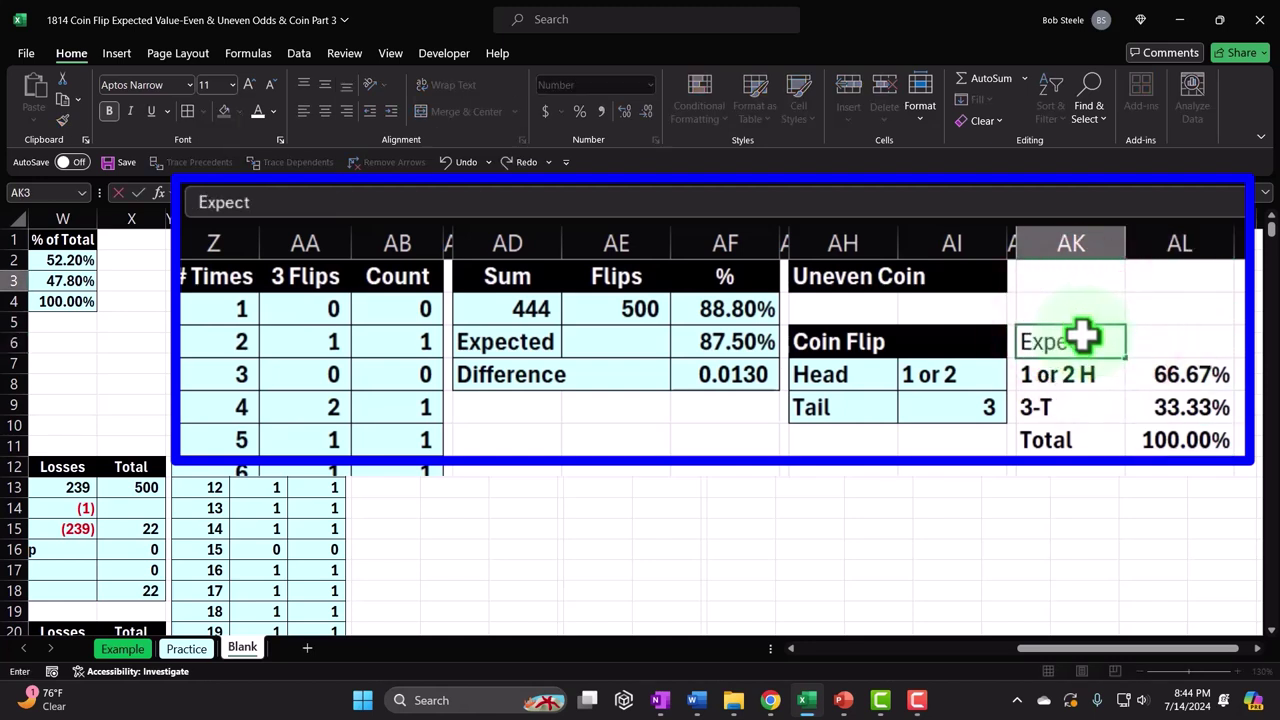
key(Return)
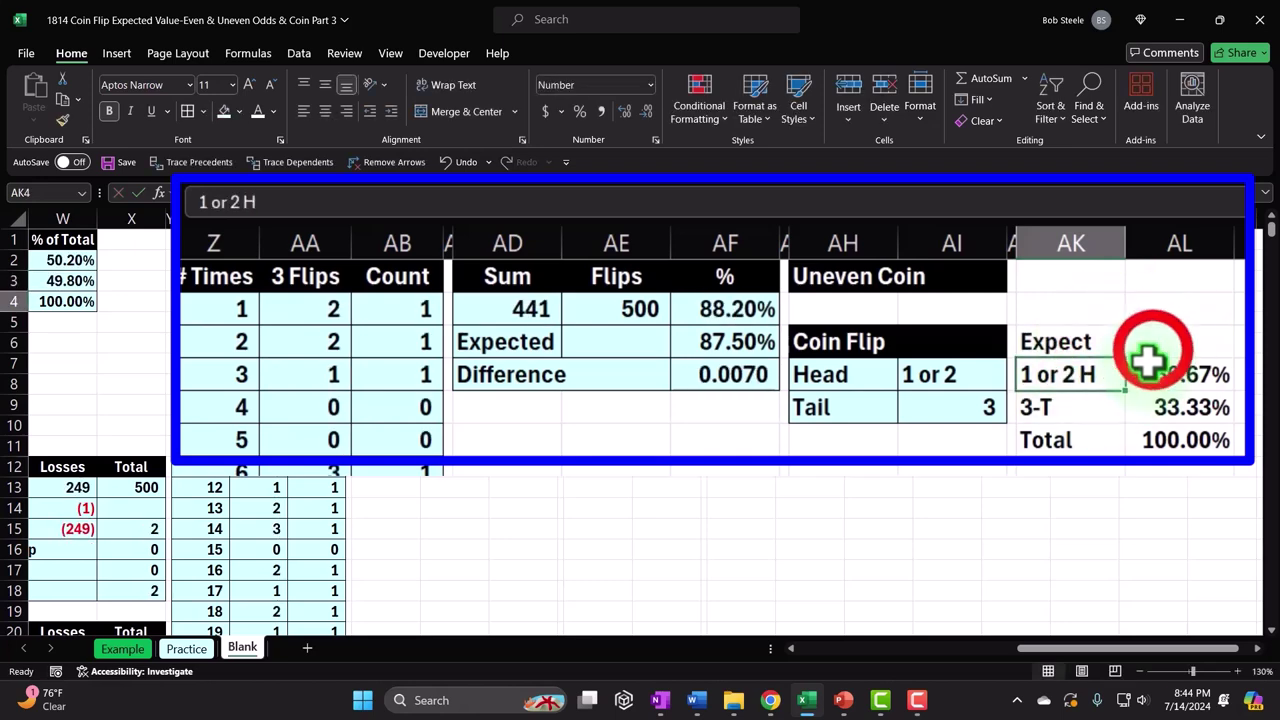
click(1153, 345)
text(%)
key(Return)
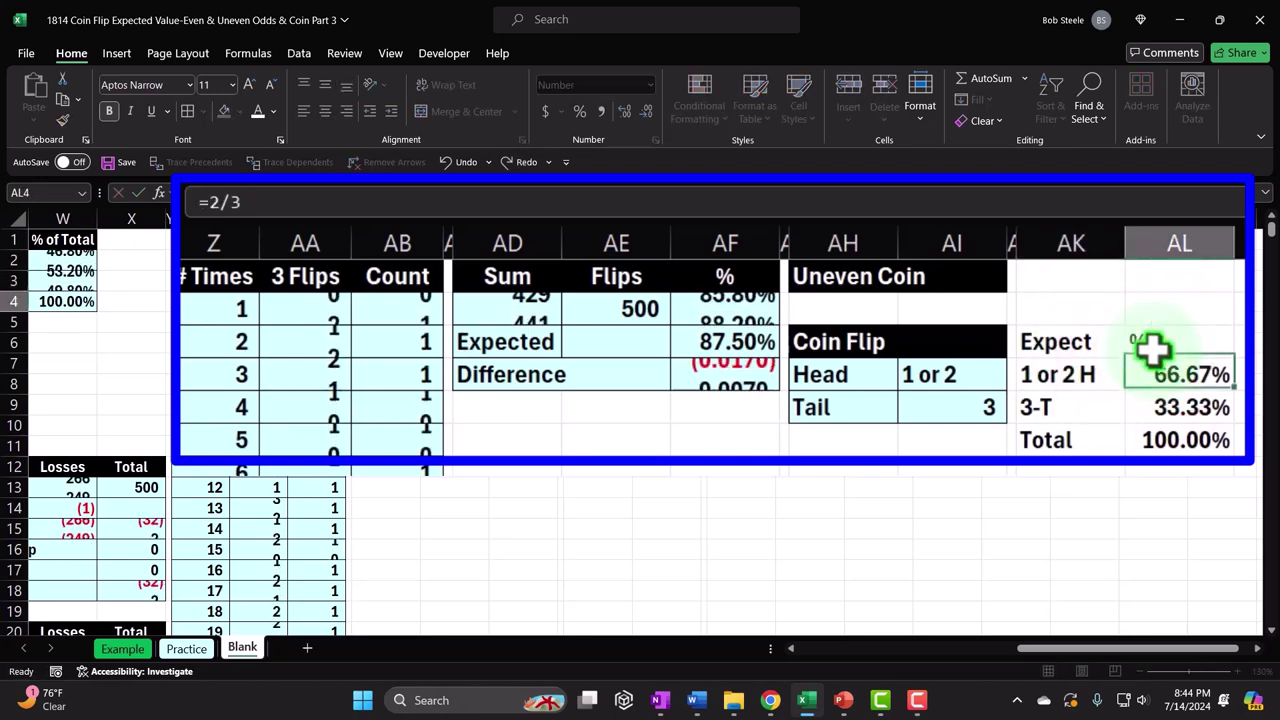
- Fill the Expect table's header cells black and its body the recent light blue
mouse_move(1077, 340)
mouse_down()
mouse_move(1187, 420)
mouse_move(1172, 440)
mouse_up()
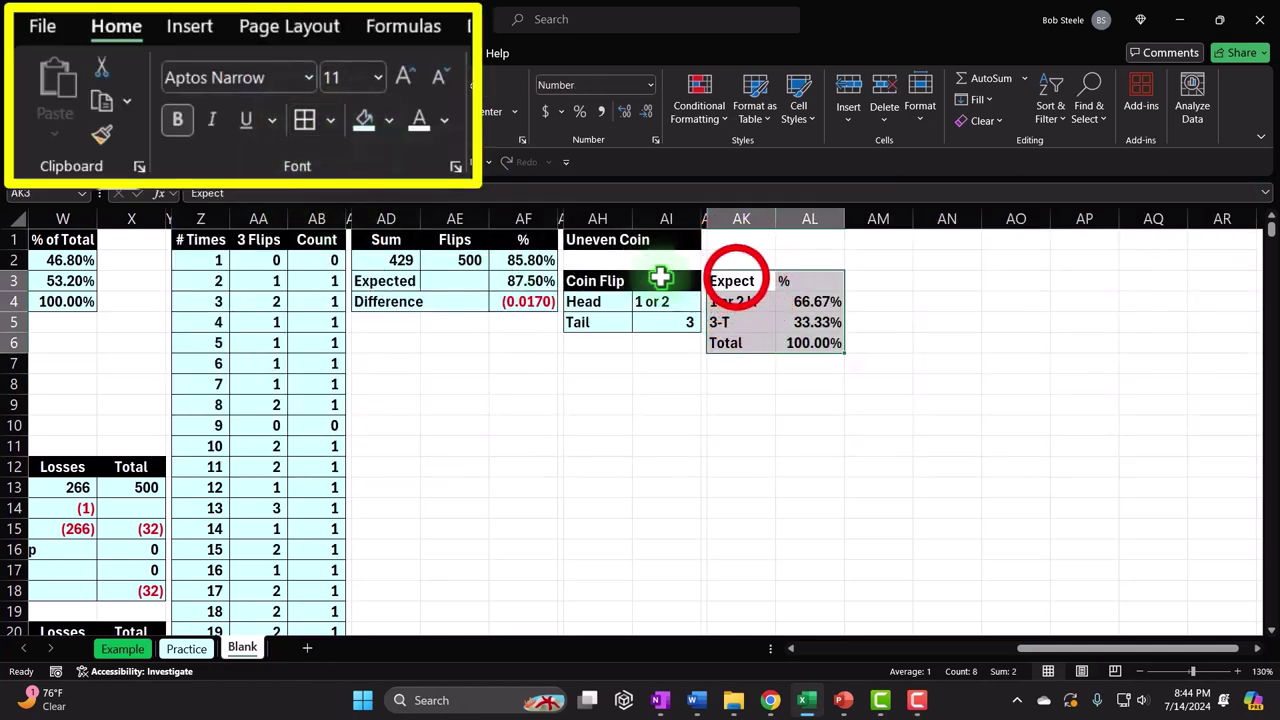
drag(737, 280, 778, 280)
click(385, 119)
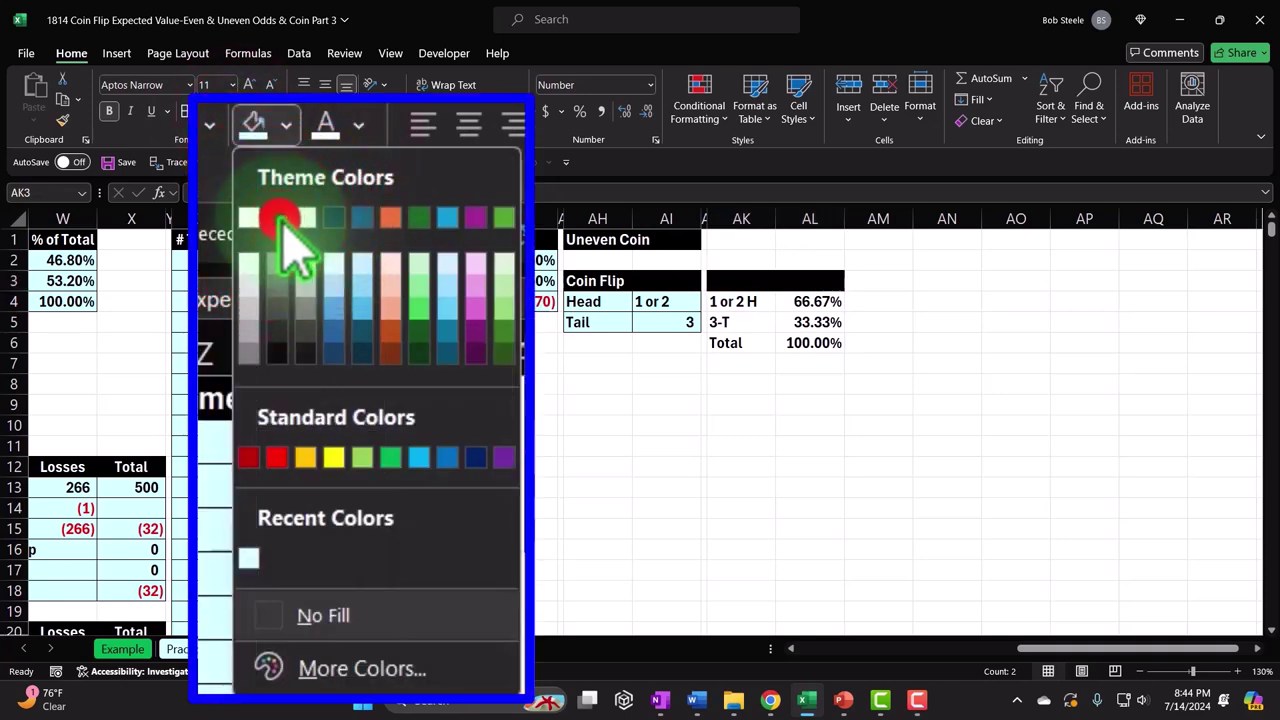
click(277, 218)
drag(733, 301, 805, 342)
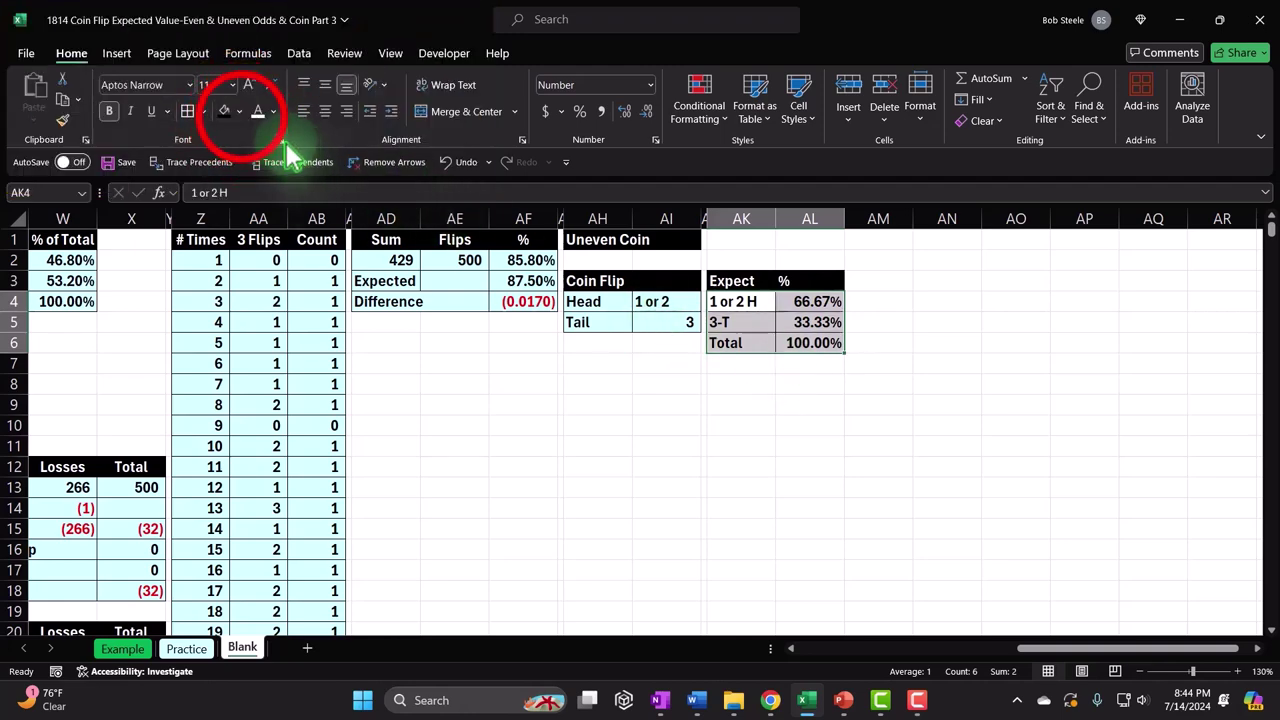
click(241, 113)
click(228, 315)
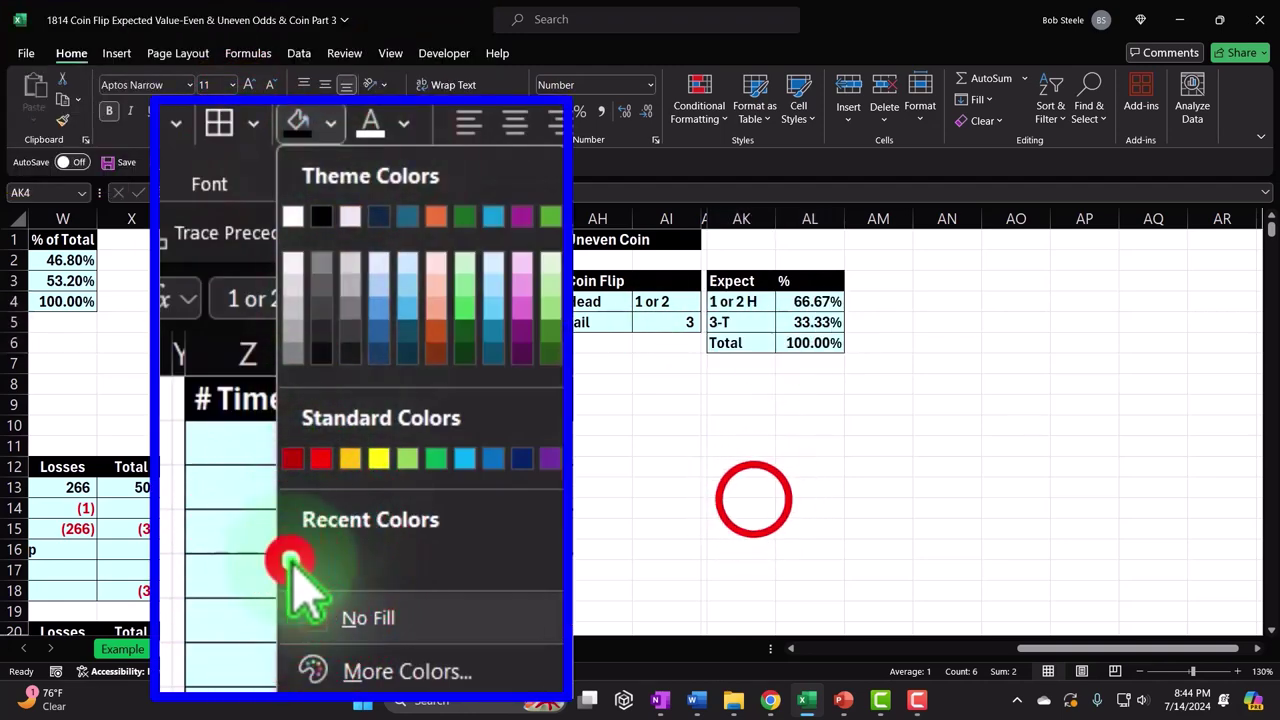
click(754, 502)
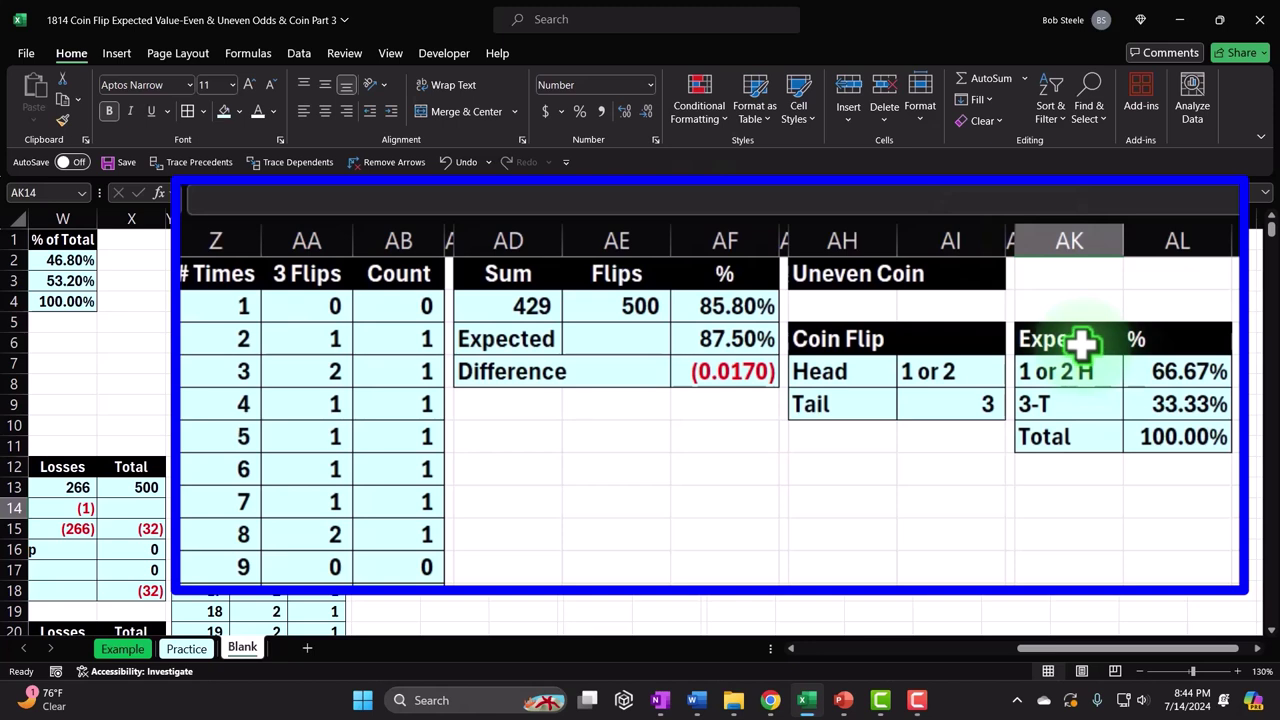
- Cut the Expect table and paste it at AH7, beneath the Coin Flip table
mouse_move(1082, 343)
mouse_down()
mouse_move(1170, 405)
mouse_move(1170, 422)
mouse_up()
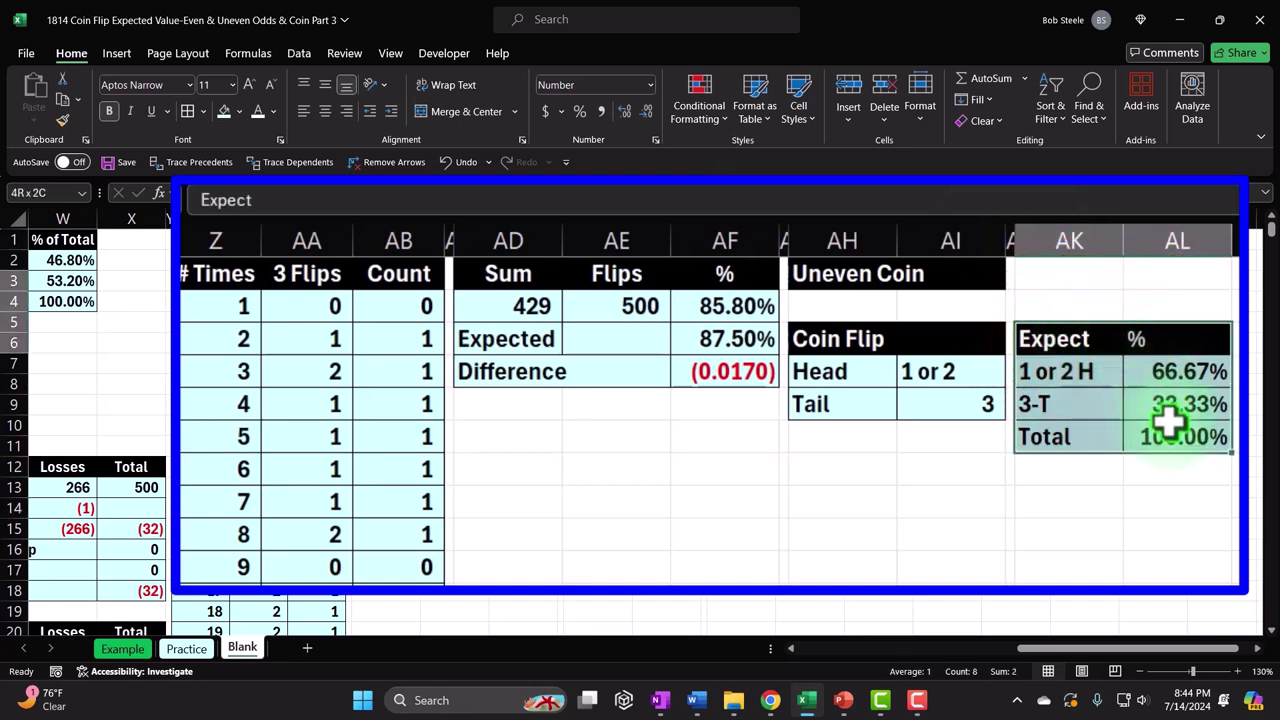
click(1058, 322)
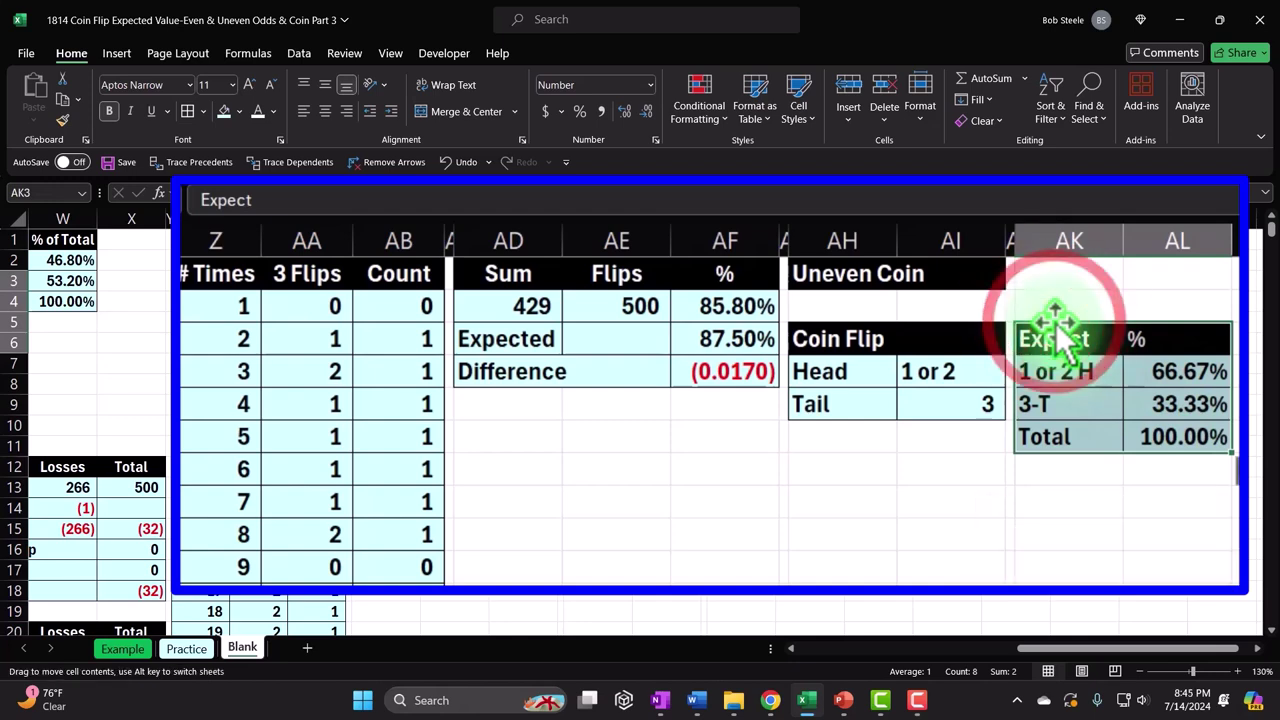
drag(1058, 333, 849, 458)
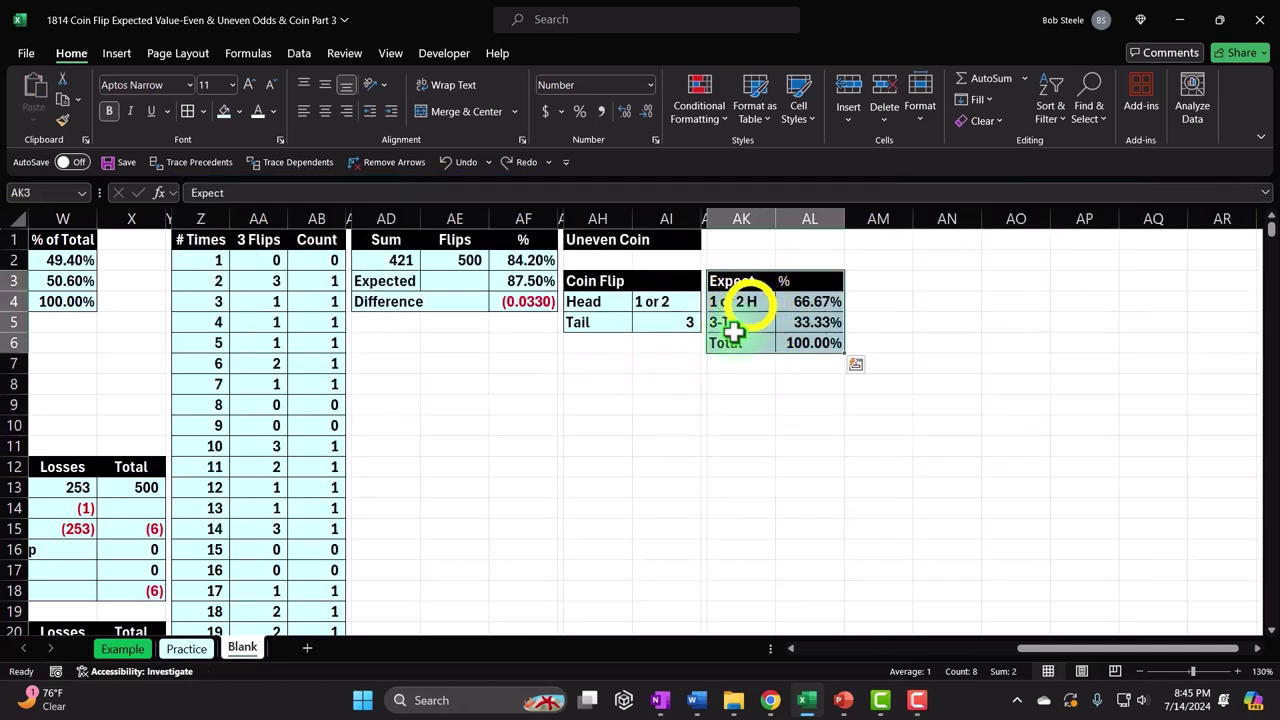
right_click(757, 314)
click(792, 110)
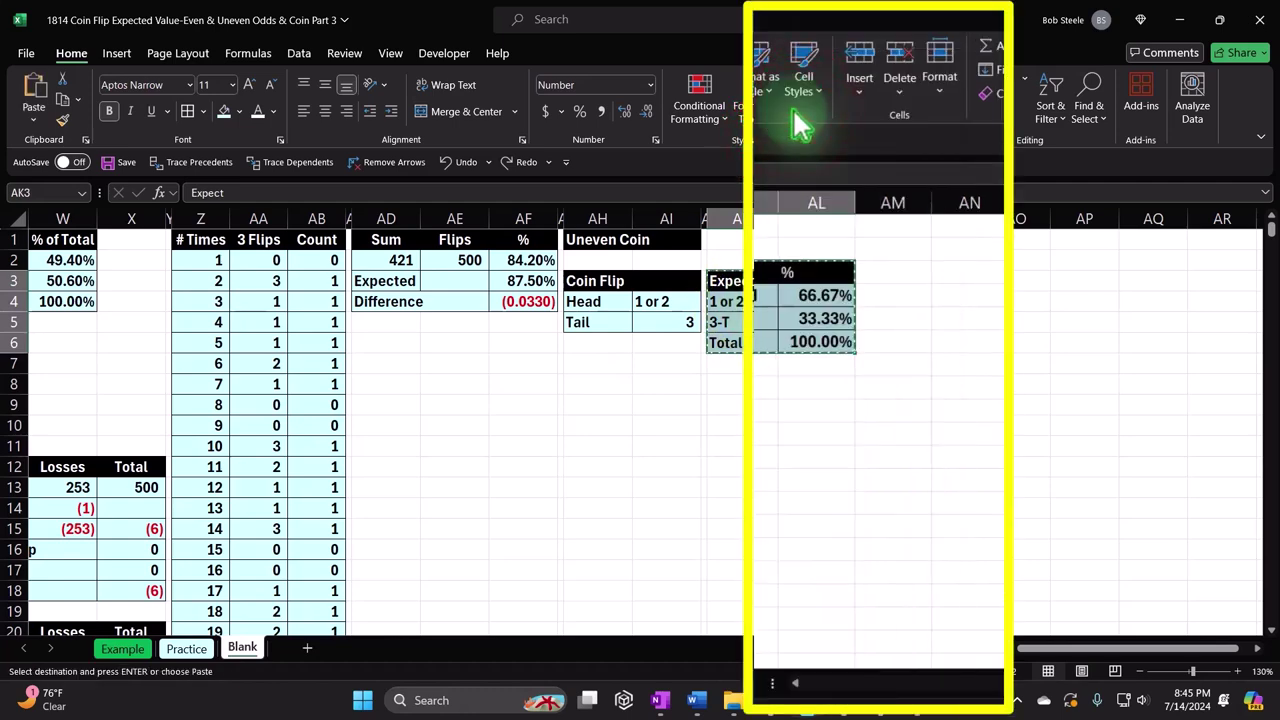
click(590, 367)
right_click(590, 367)
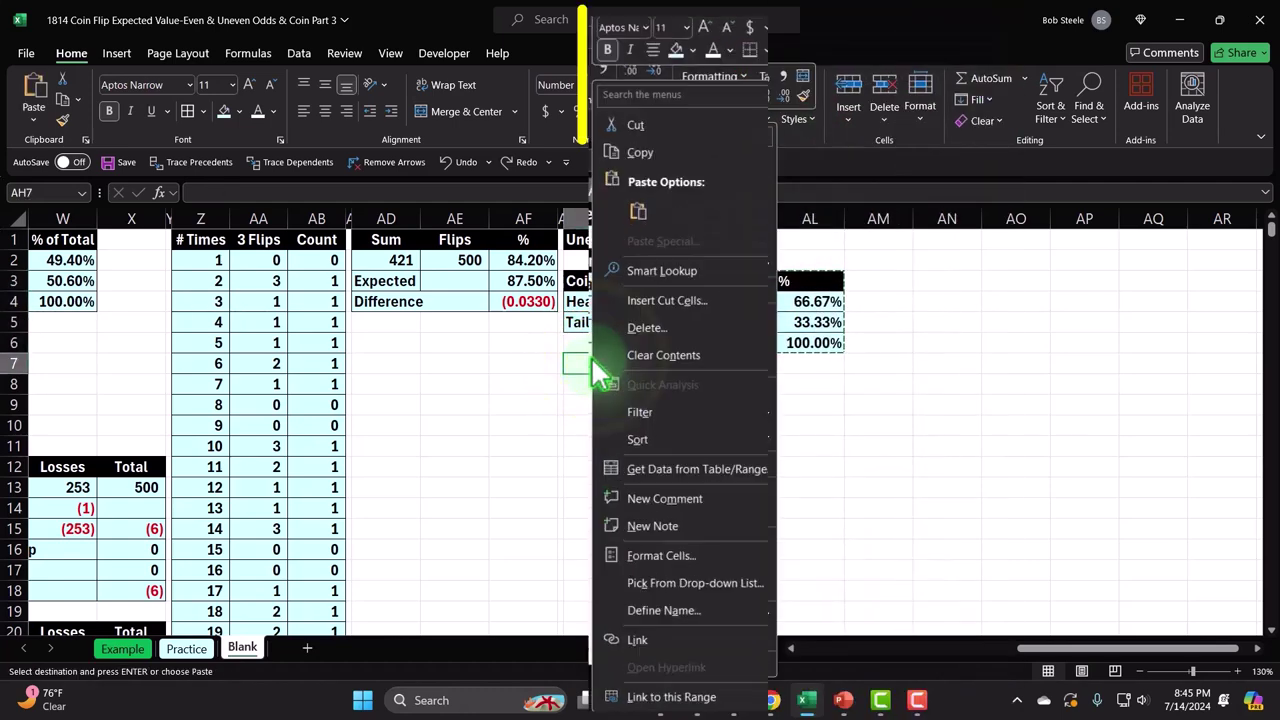
click(630, 203)
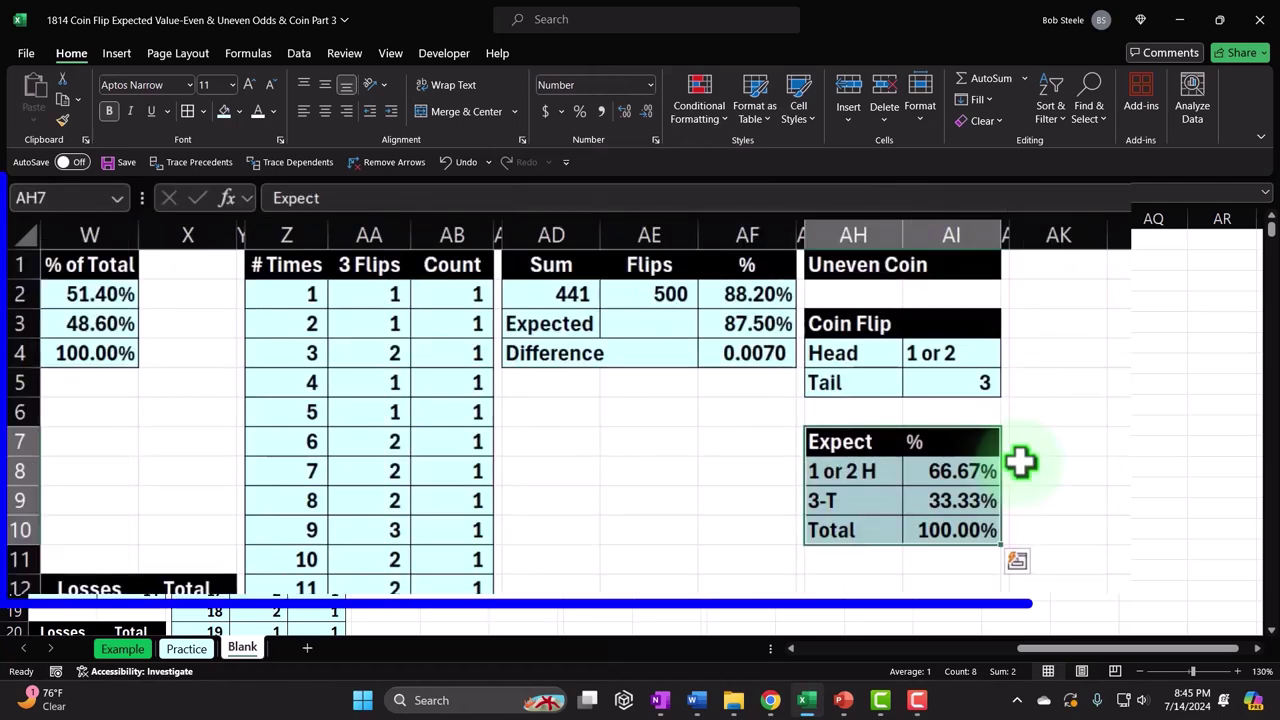
- Enter the header 'Flips #' in AK1
click(1071, 268)
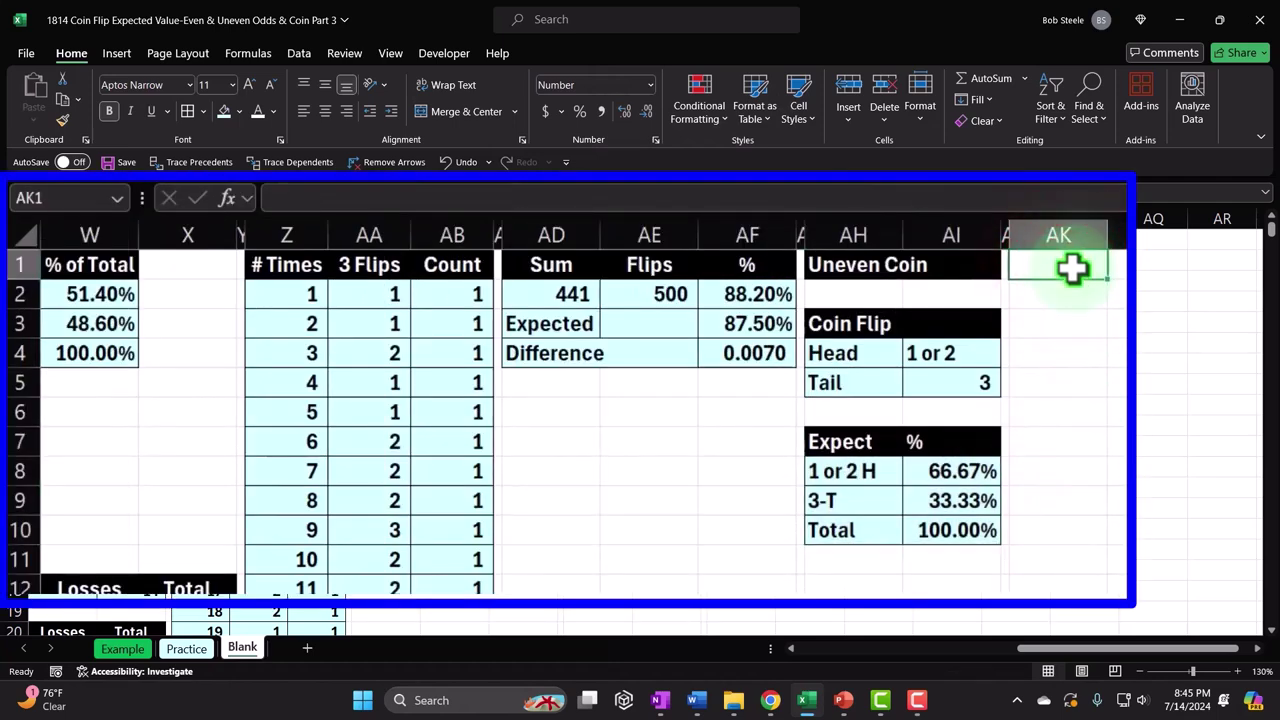
text(Flips)
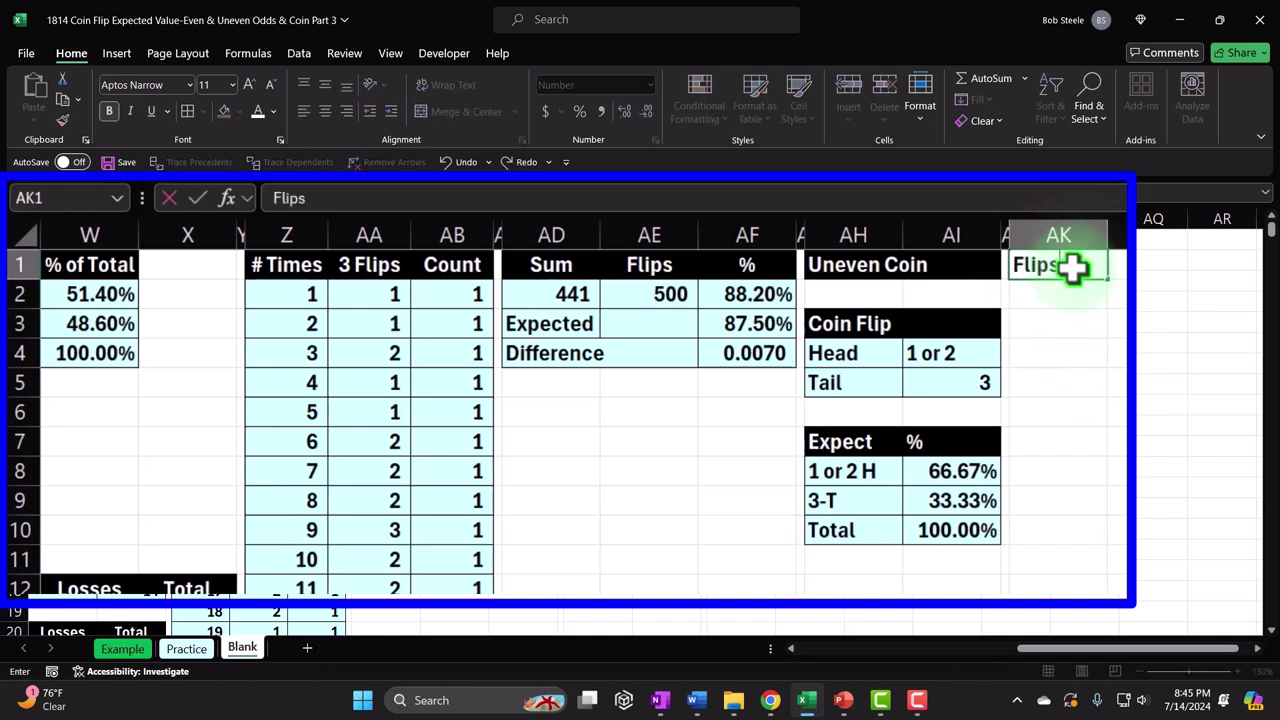
key(Return)
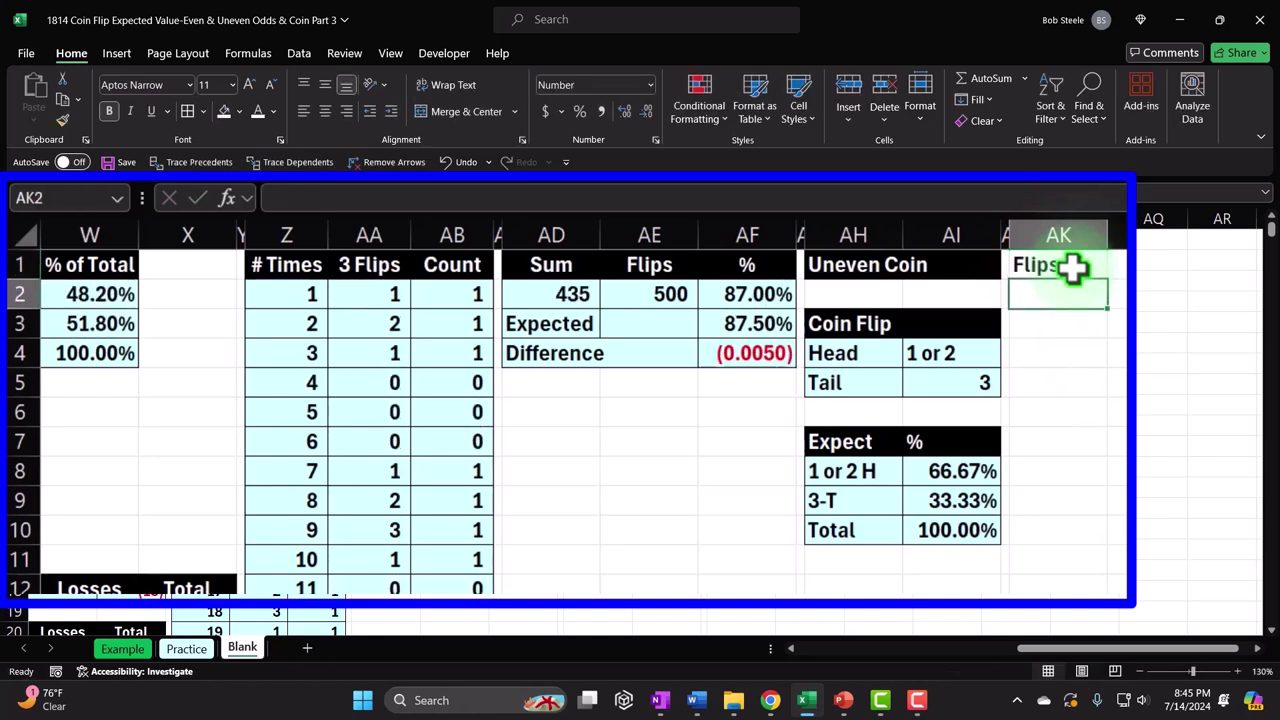
click(1071, 268)
double_click(1072, 268)
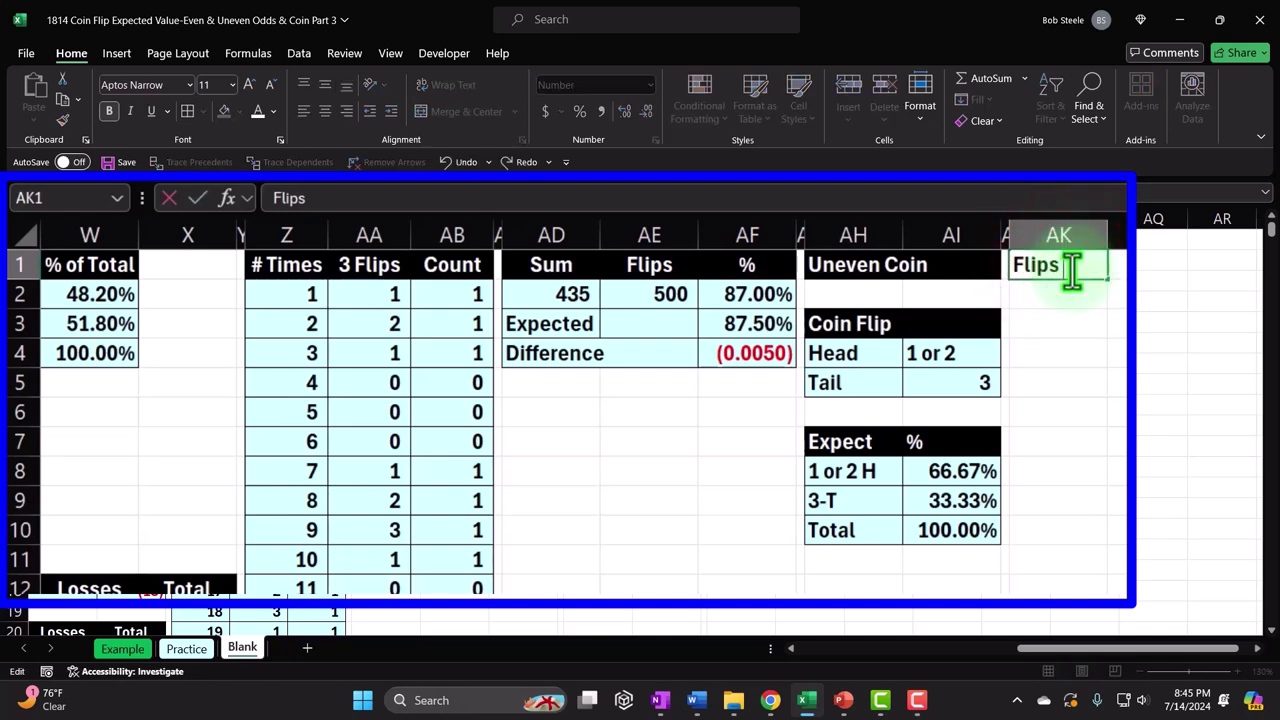
text(#)
key(Return)
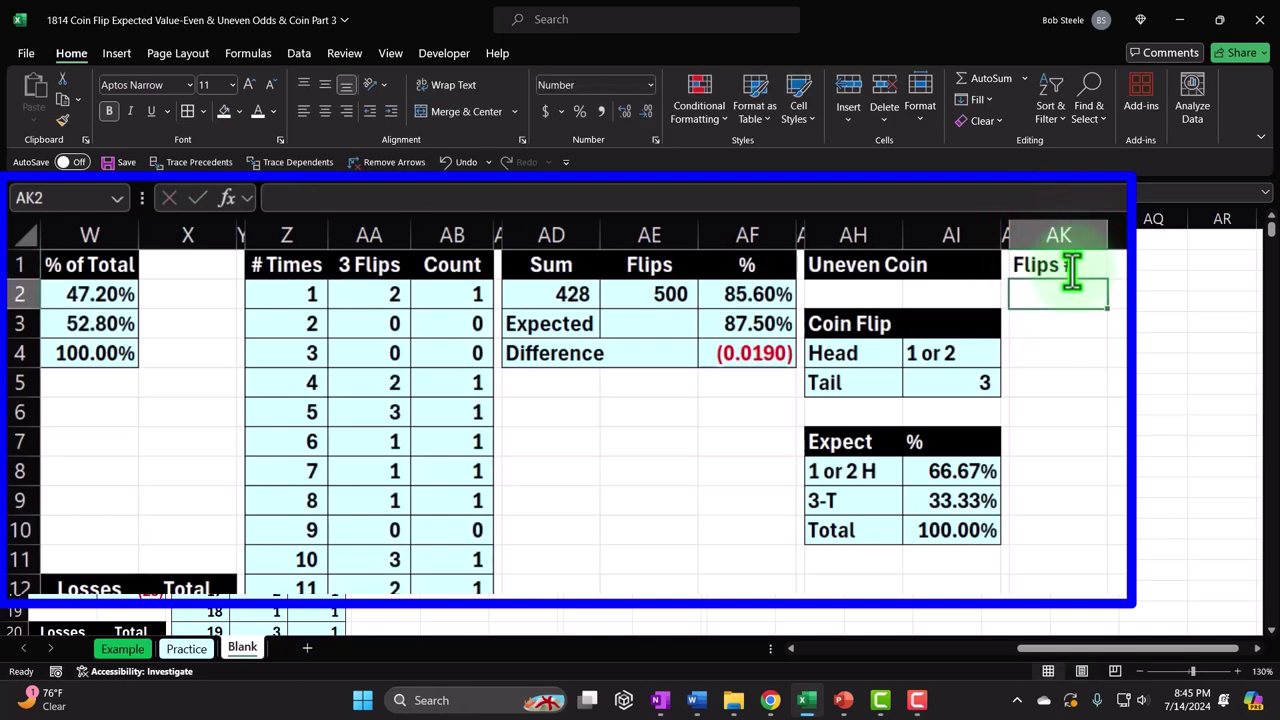
- Number the flips 1 through 500 down column AK by filling from 1 and 2
text(1)
key(Return)
text(2)
key(Return)
mouse_move(1080, 294)
mouse_down()
mouse_move(1087, 318)
mouse_move(775, 548)
mouse_up()
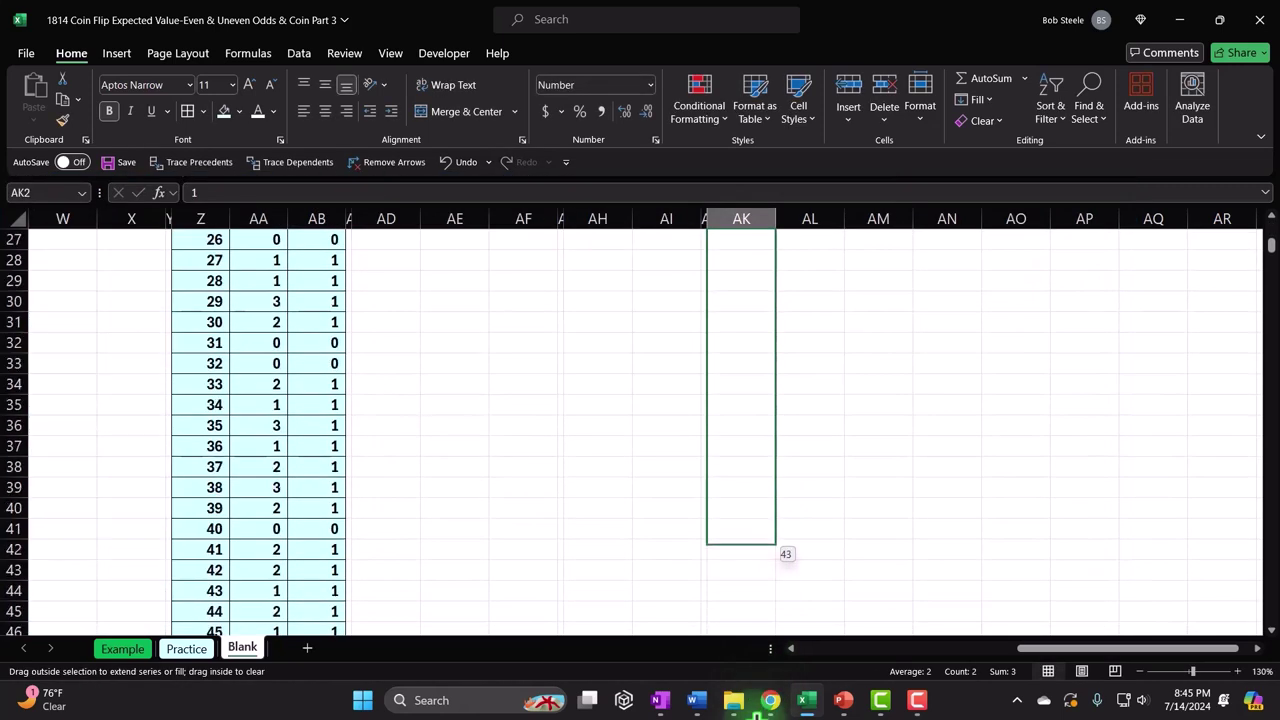
drag(757, 712, 737, 594)
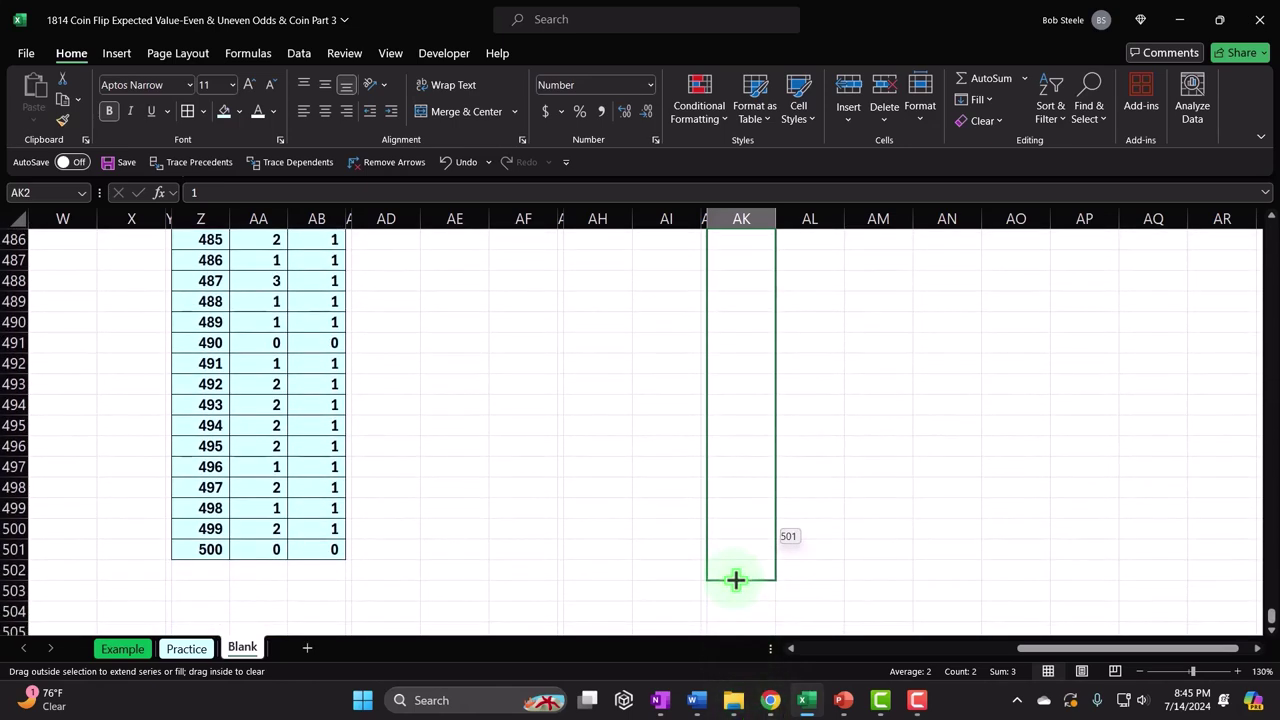
drag(734, 567, 734, 567)
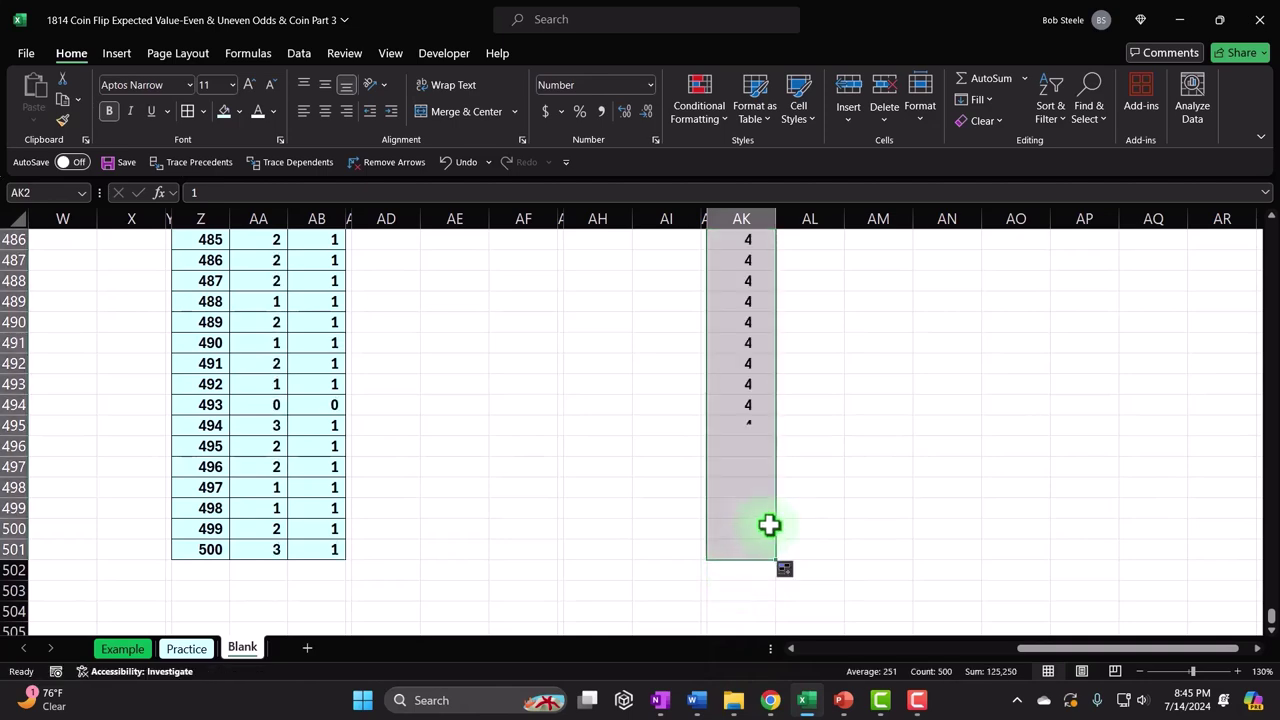
key(ctrl+Up)
key(Right)
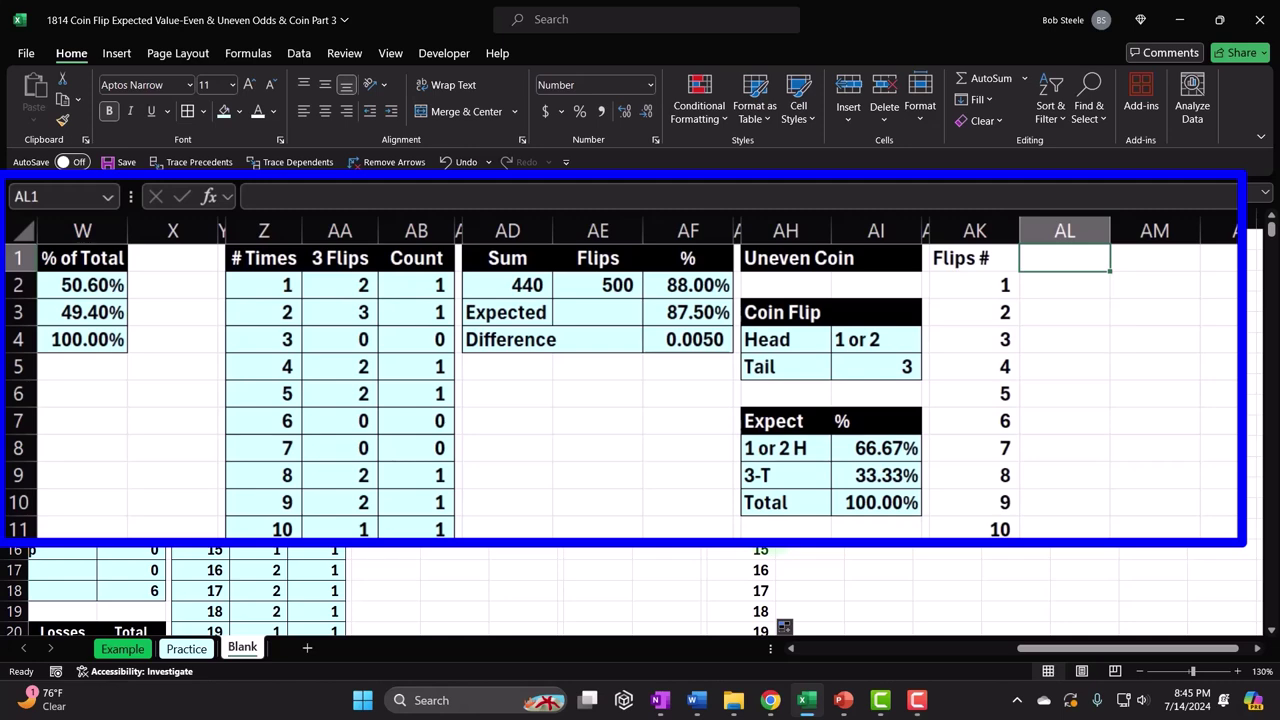
- Head AL 'Flips' and fill =RANDBETWEEN(1,3) down beside all 500 flip numbers
text(Flips)
key(Return)
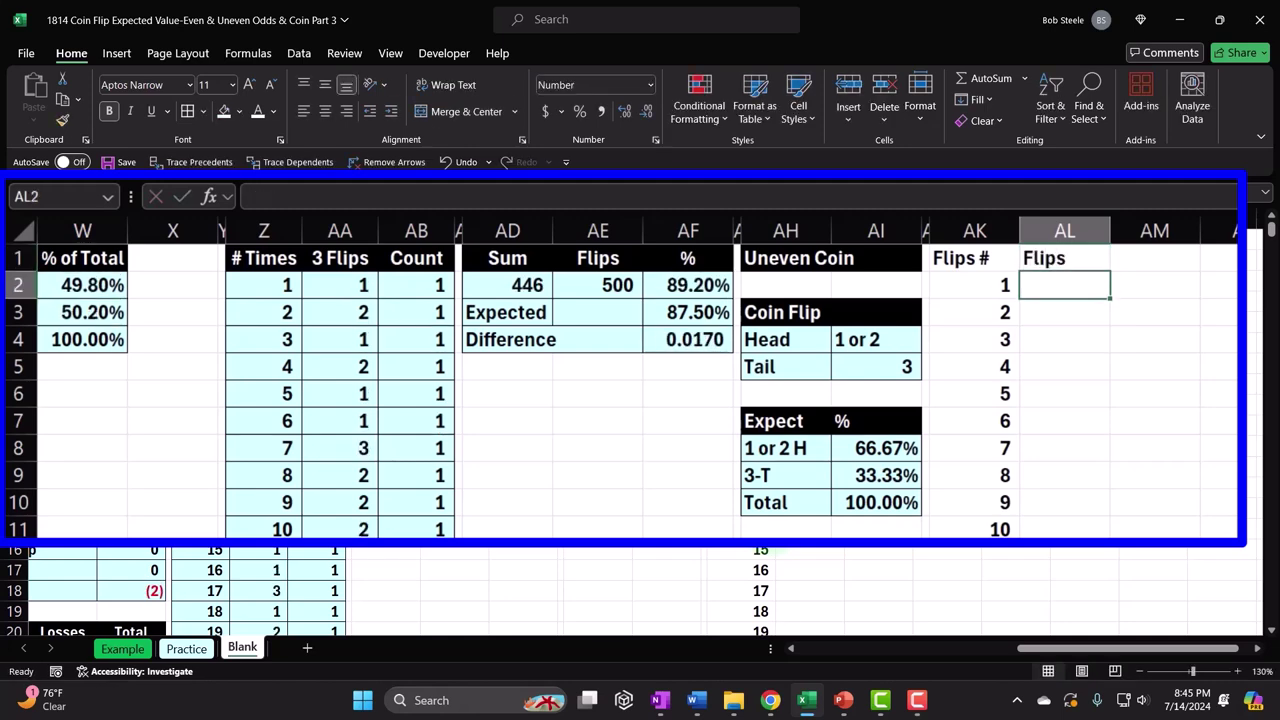
text(=rand)
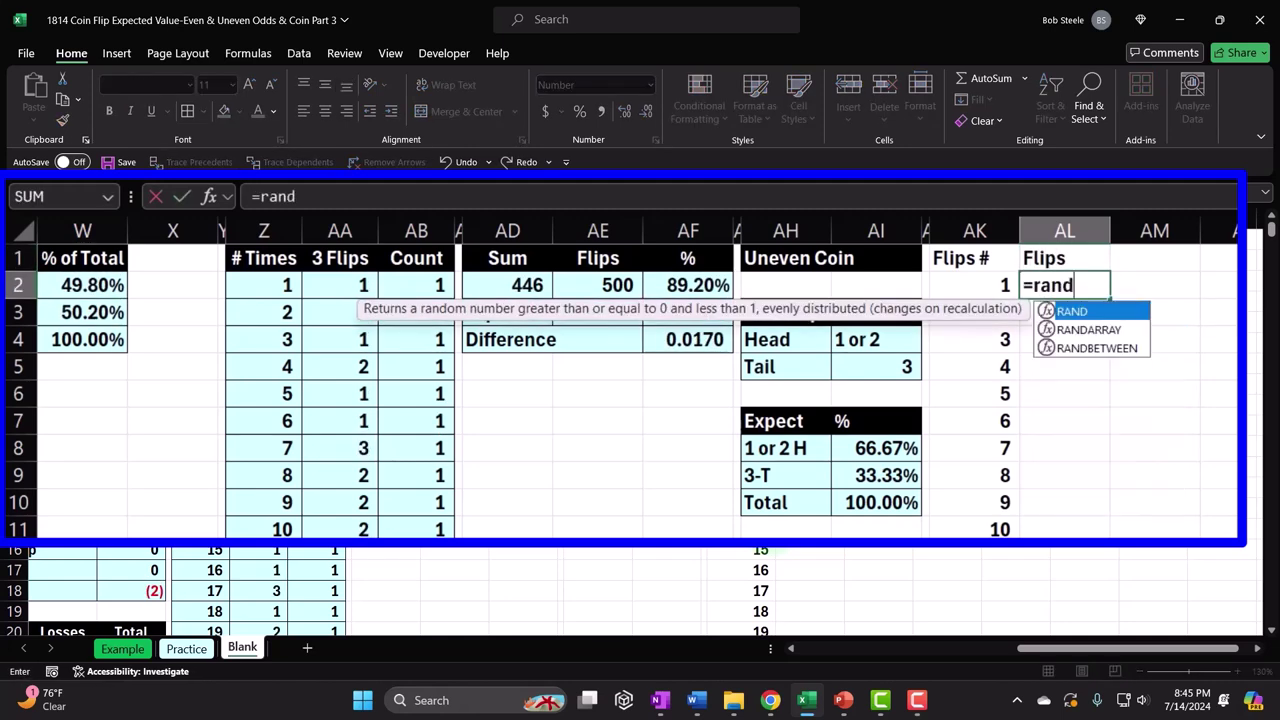
text(be)
key(Tab)
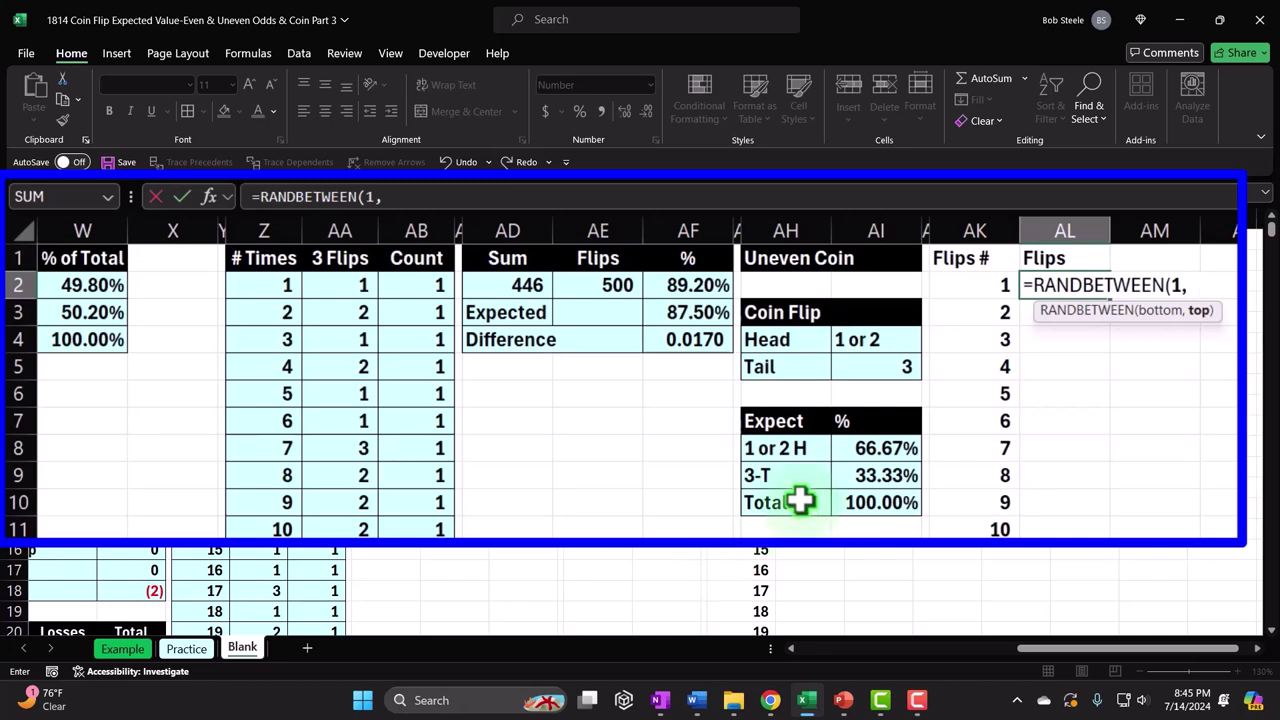
text())
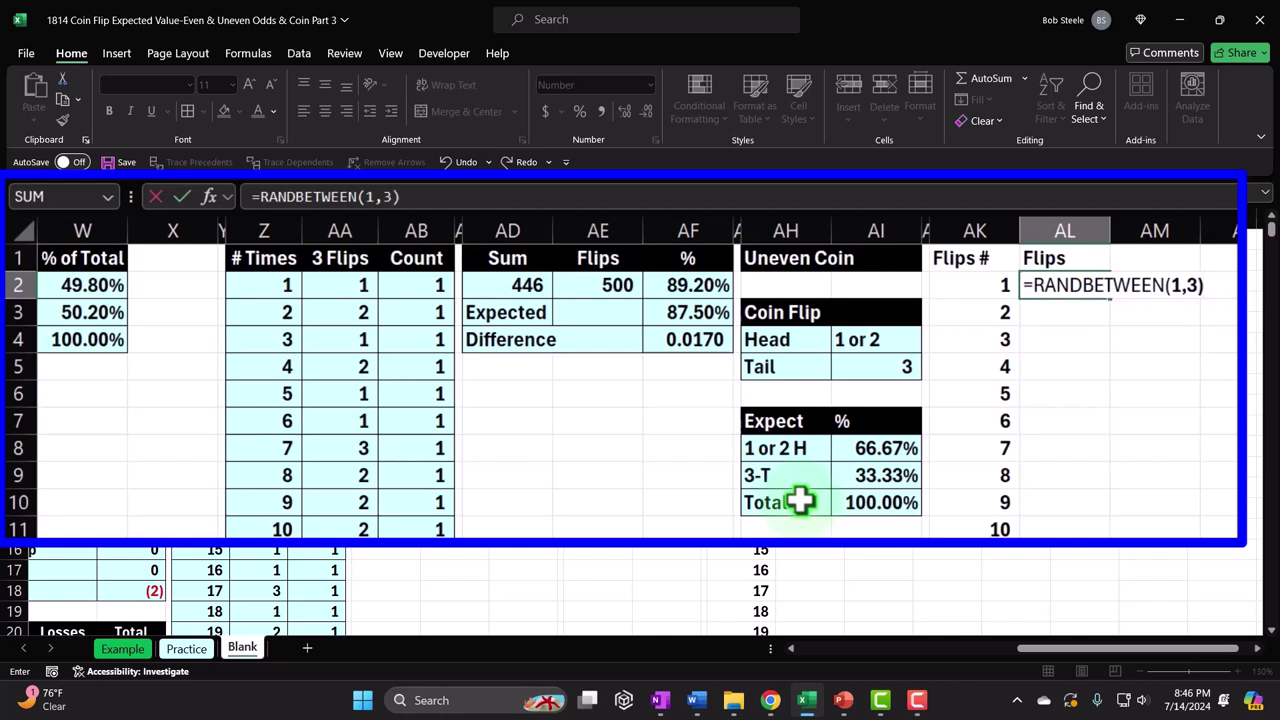
key(Return)
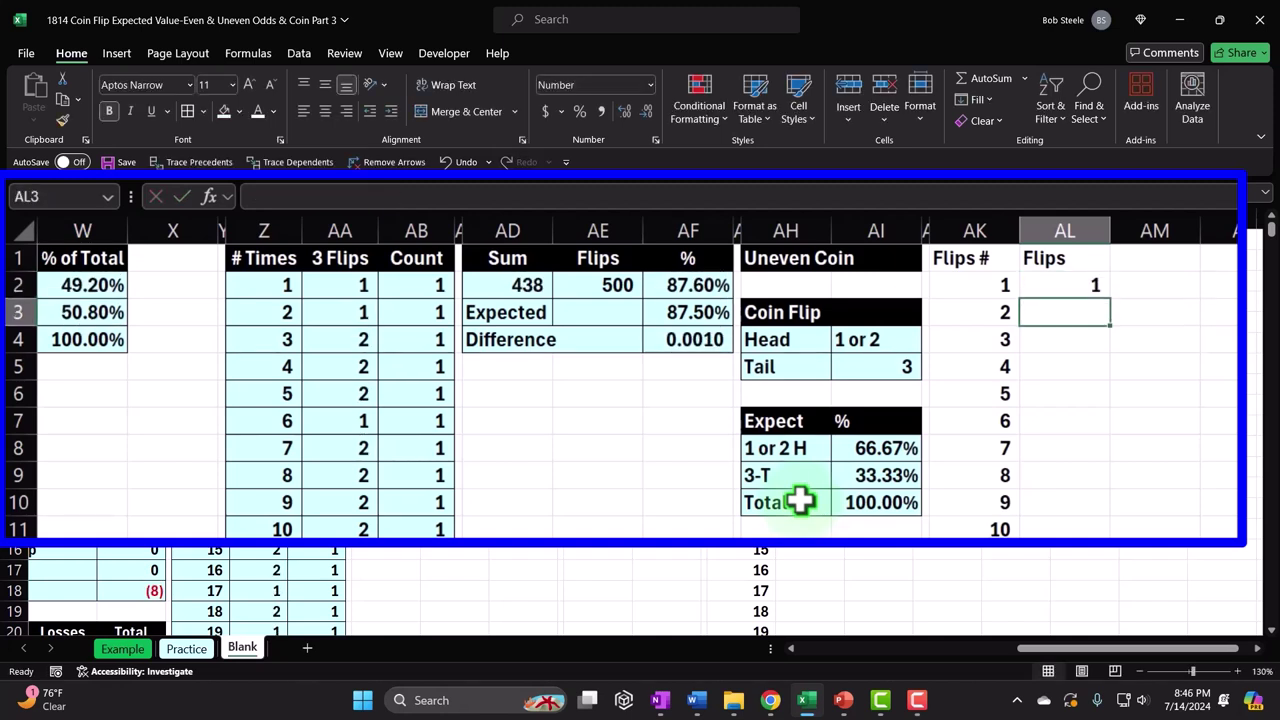
click(1088, 291)
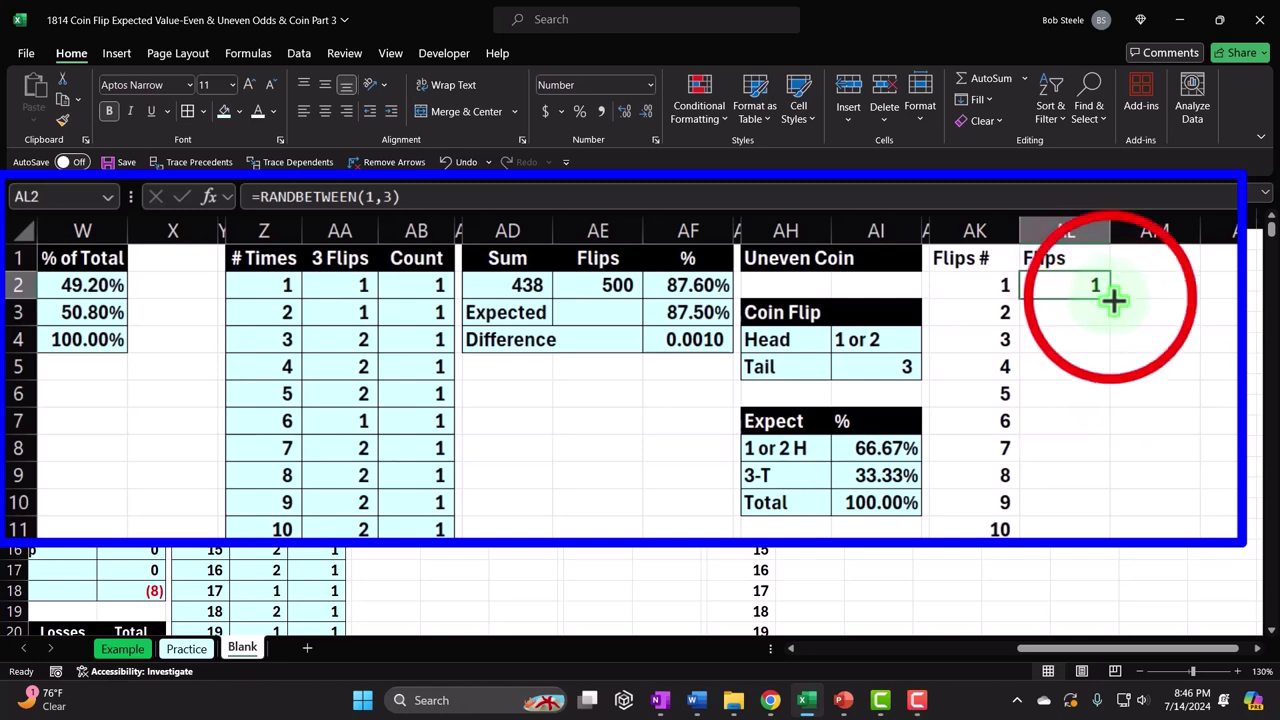
double_click(1109, 296)
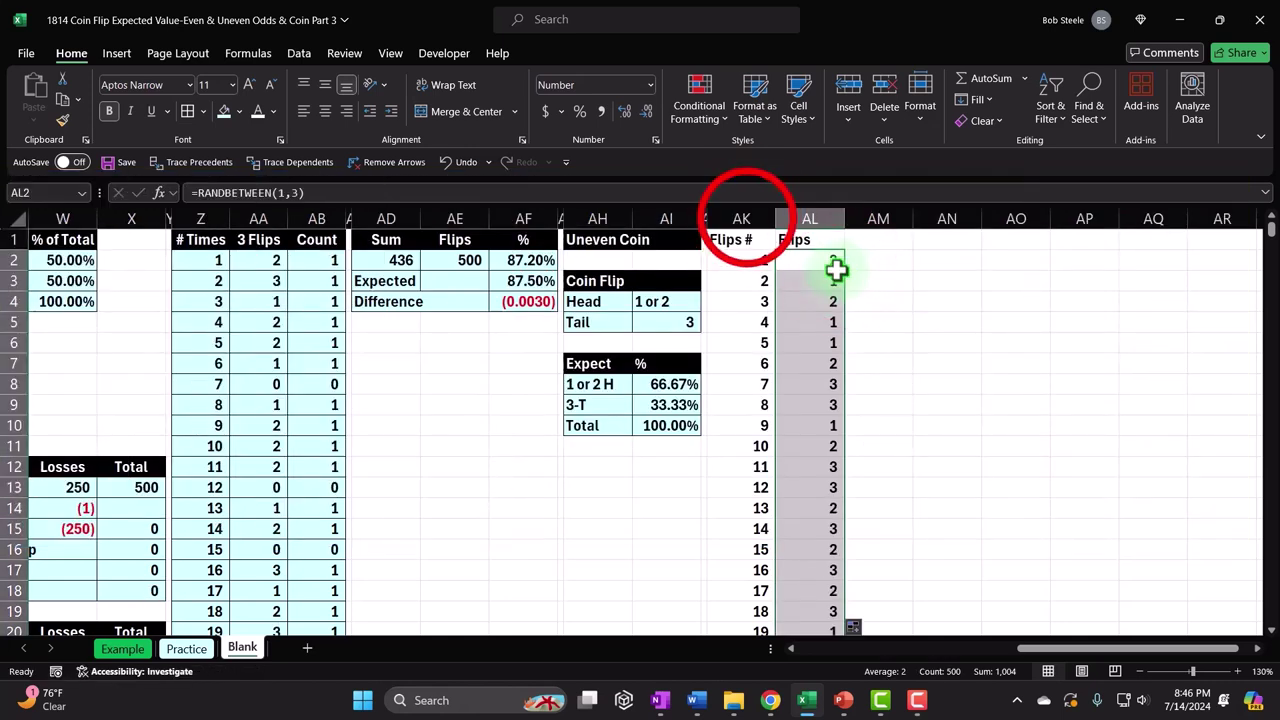
- Narrow the width of columns AK and AL together
drag(741, 218, 790, 218)
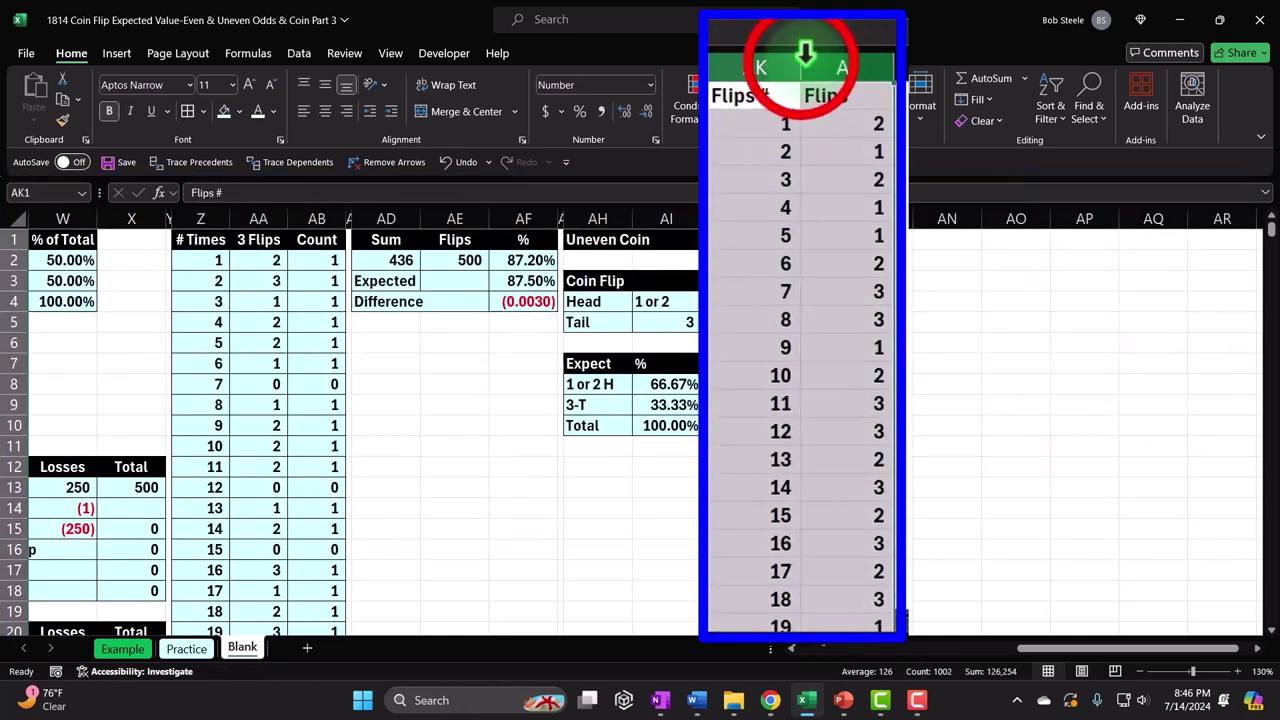
drag(801, 60, 768, 72)
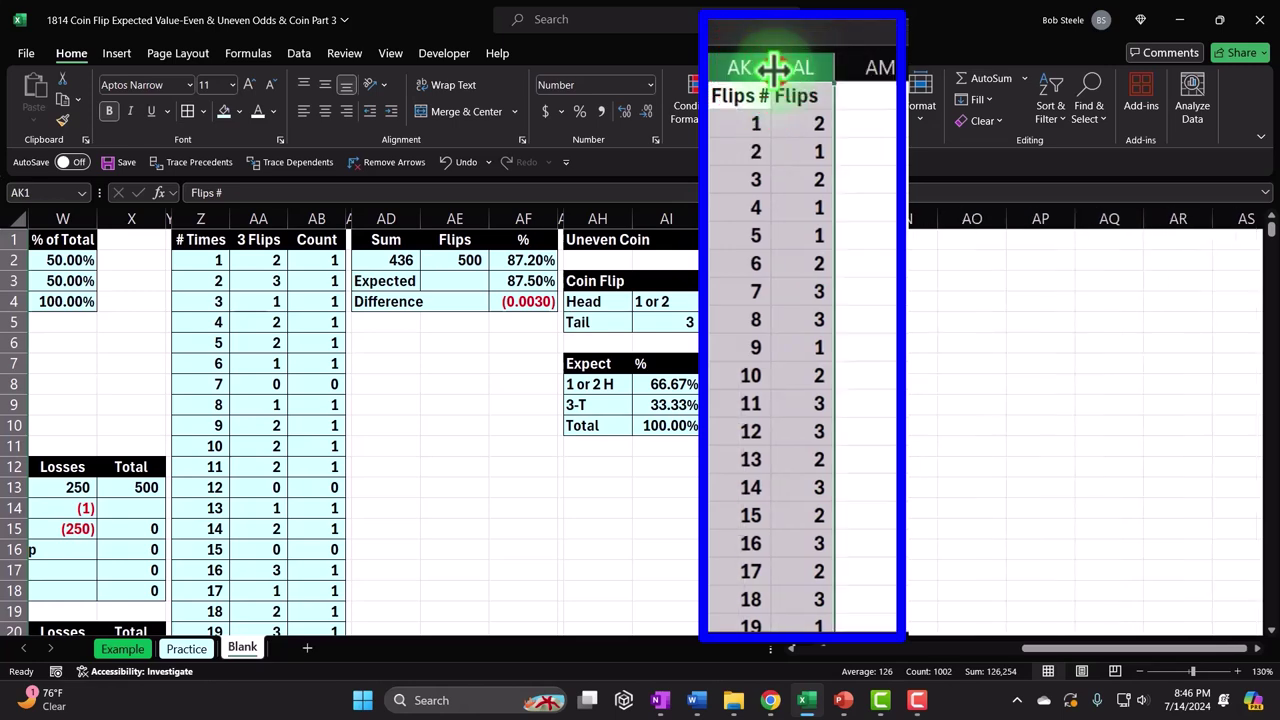
click(767, 93)
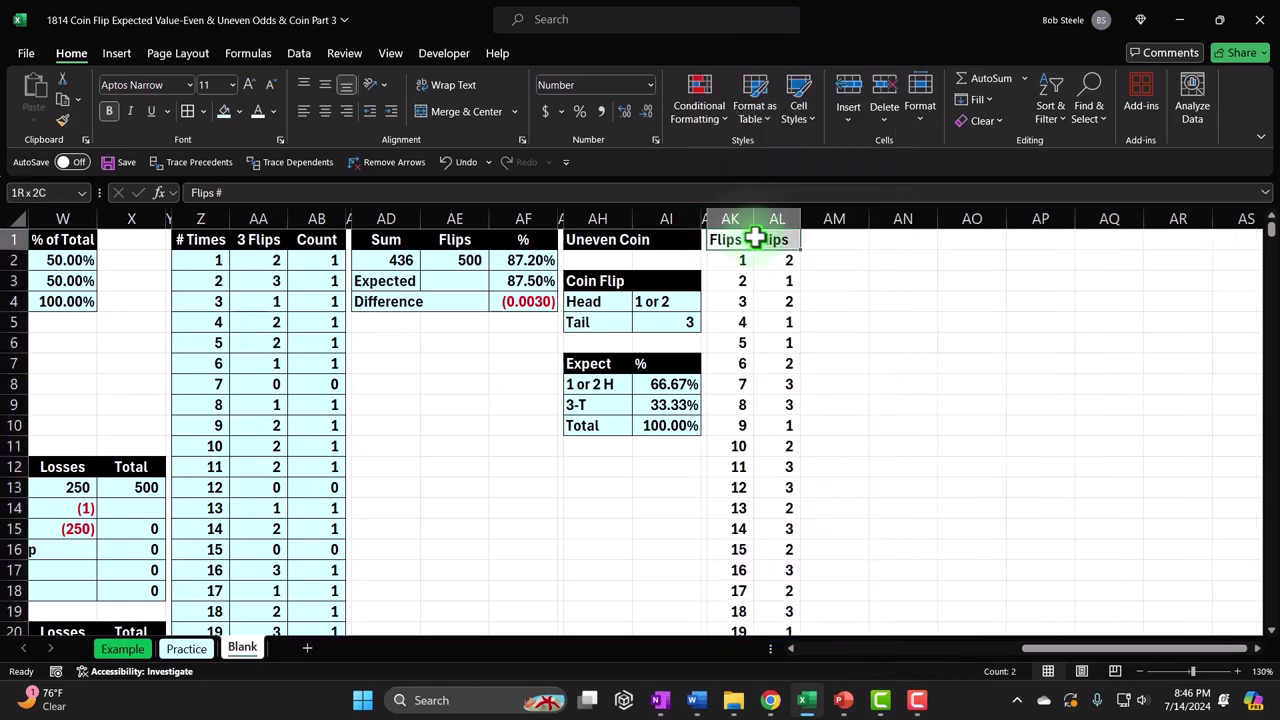
- Fill the Flips # and Flips headers in AK1:AL1 black
drag(751, 240, 785, 242)
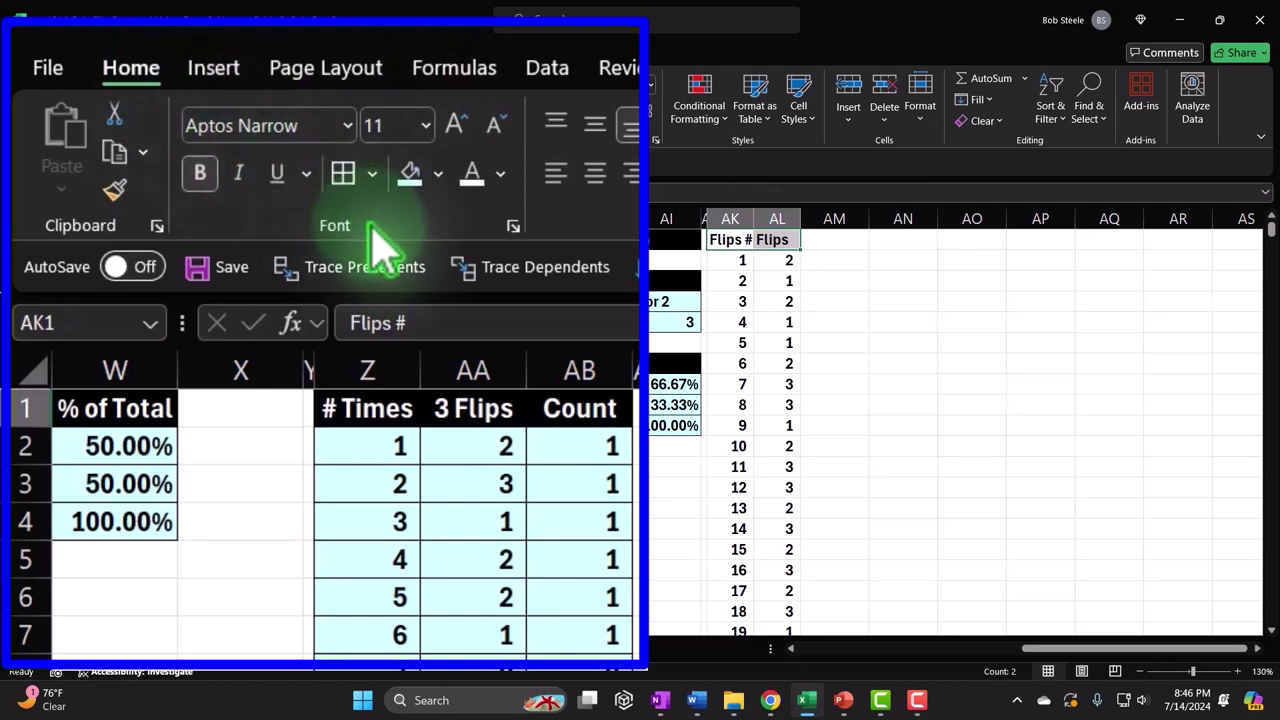
click(437, 175)
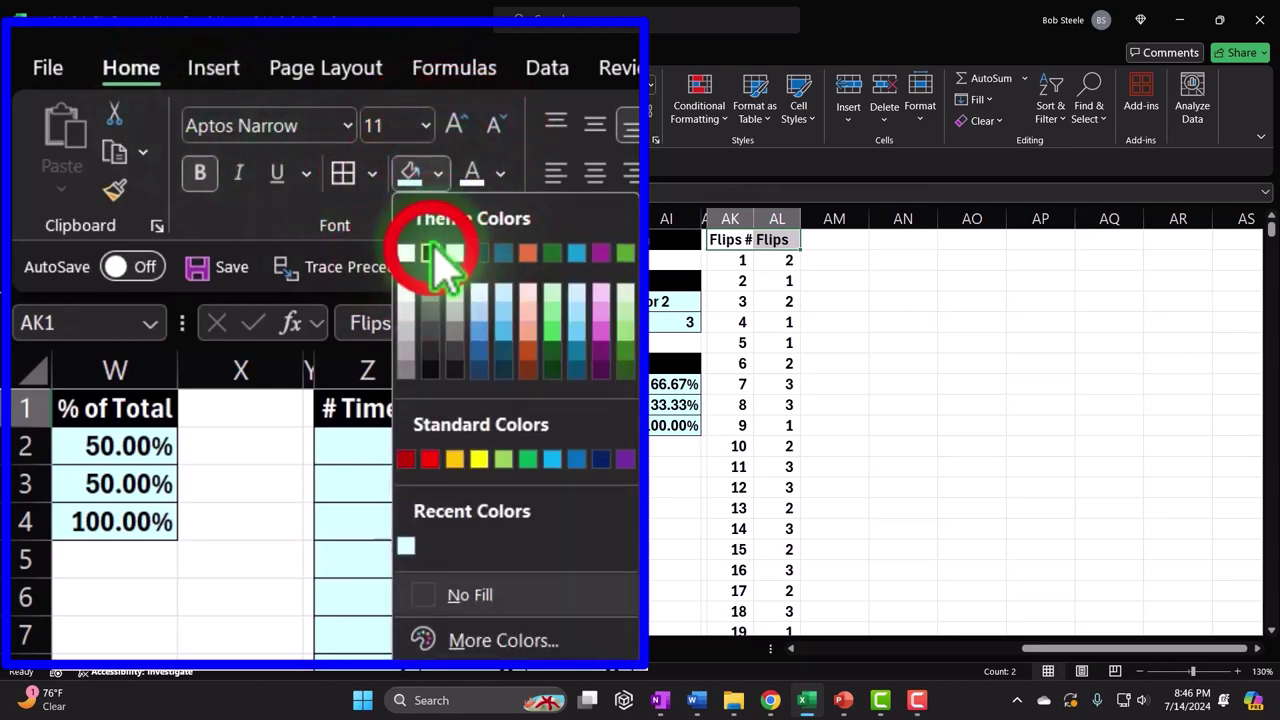
click(435, 258)
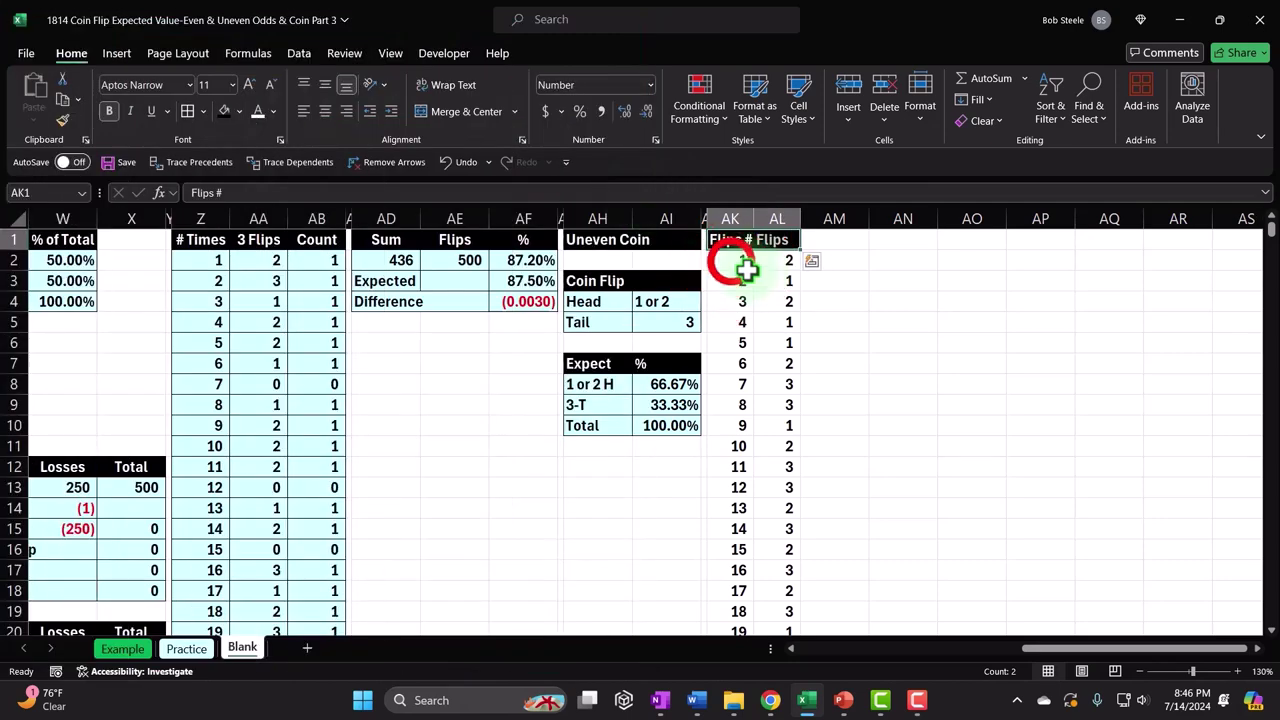
- Give the 500 flip data rows in AK2:AL501 all borders and a light-blue fill
drag(733, 260, 754, 261)
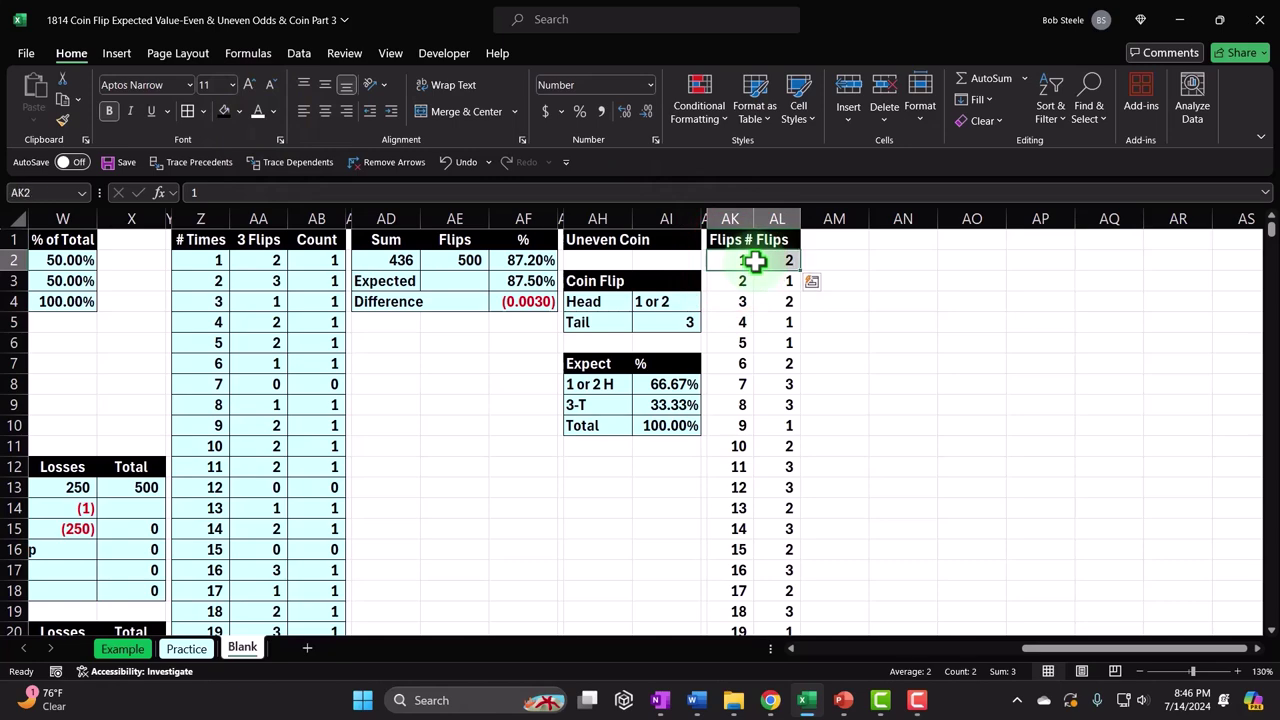
key(ctrl+shift+Down)
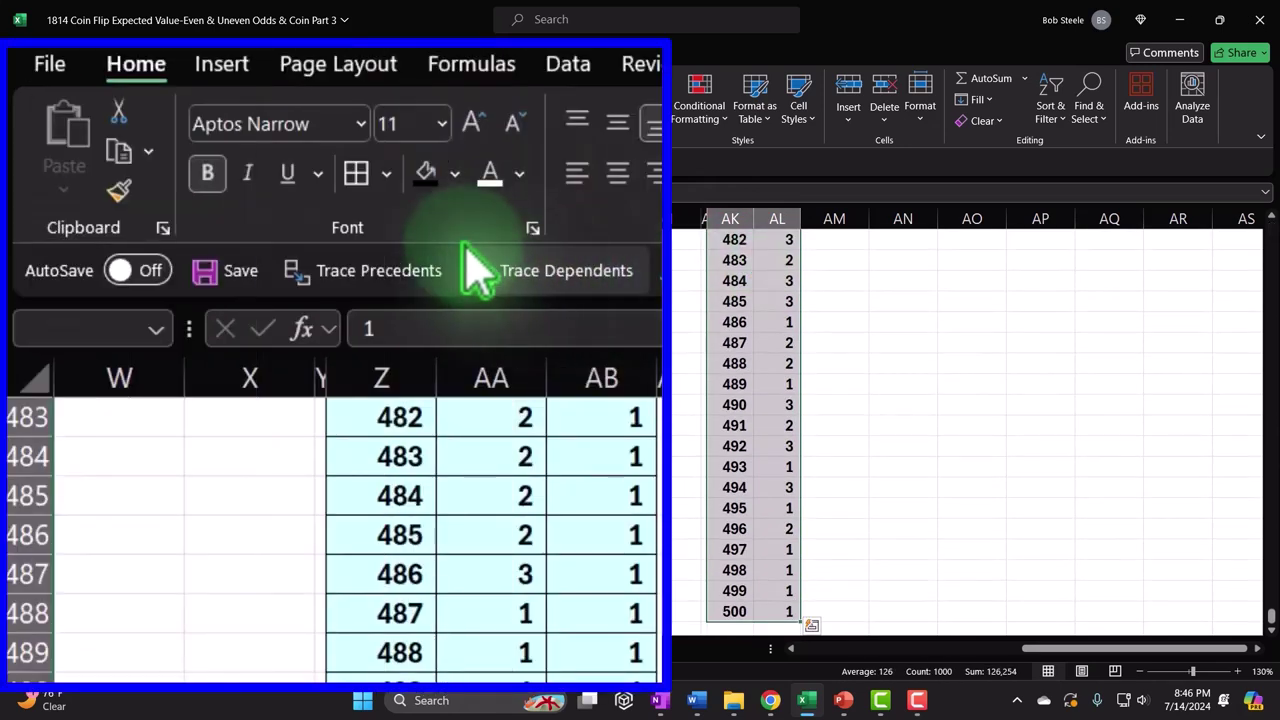
click(360, 173)
click(425, 173)
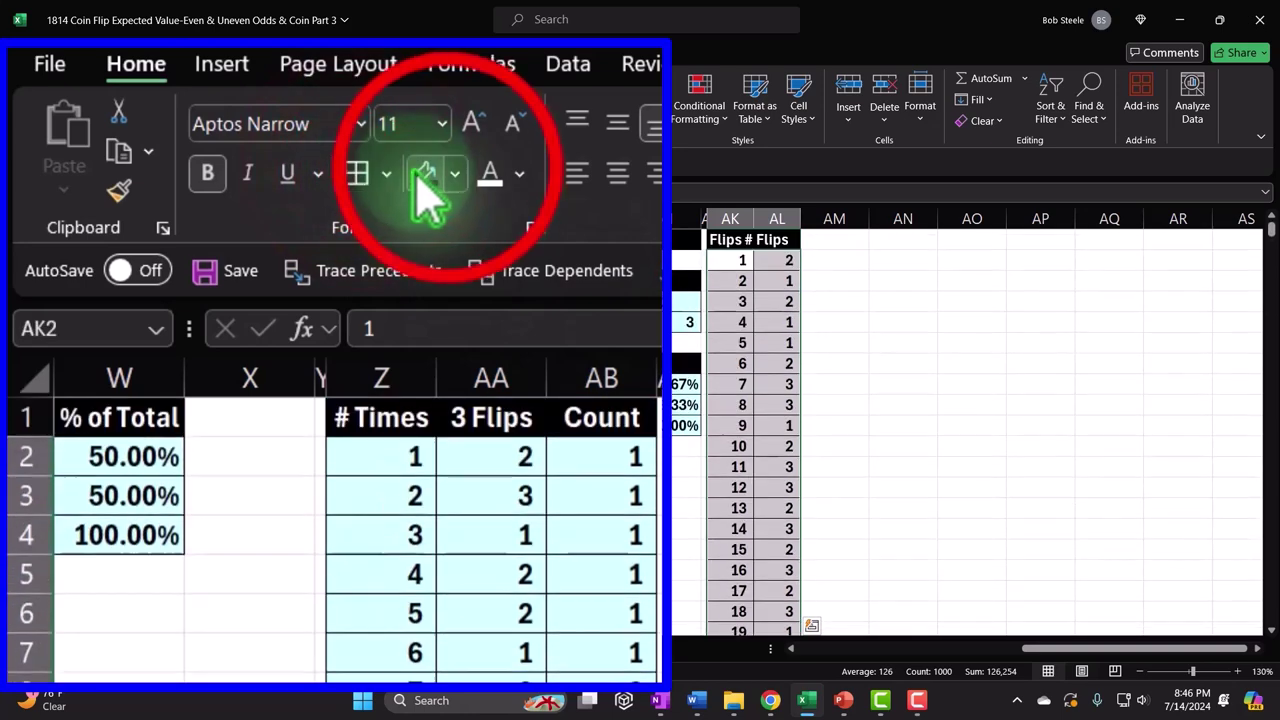
click(455, 175)
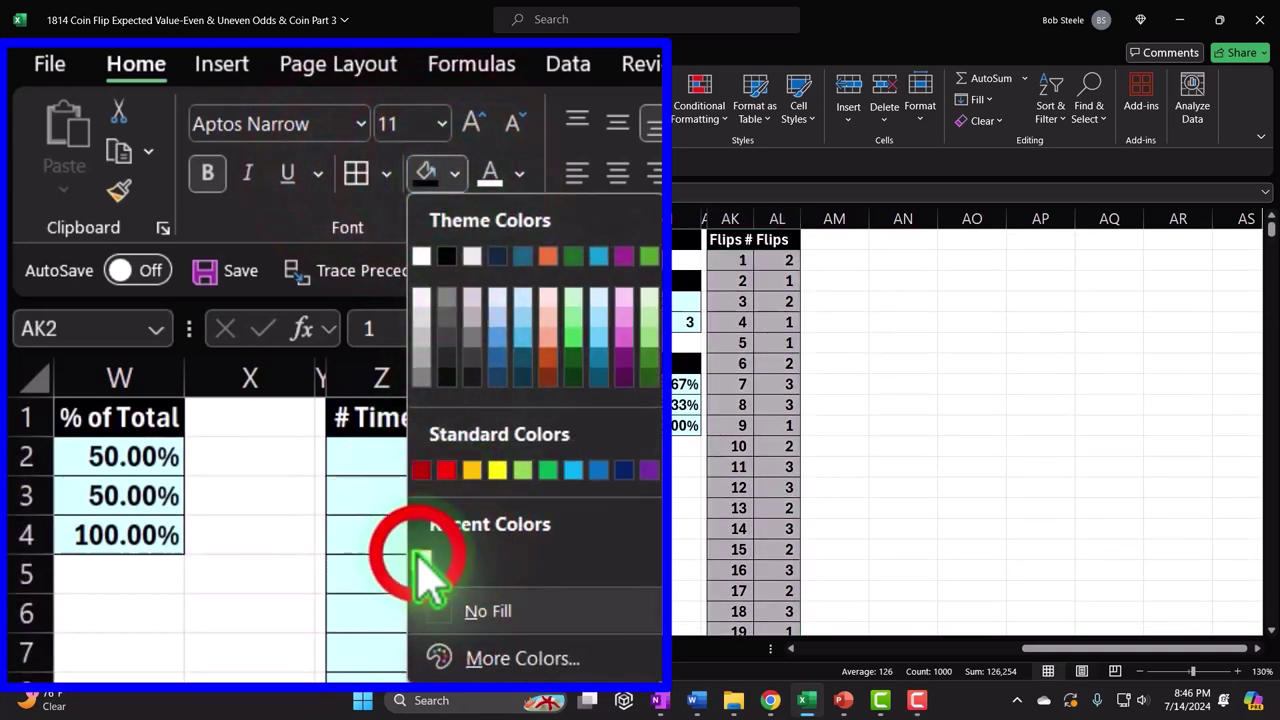
click(421, 556)
click(865, 398)
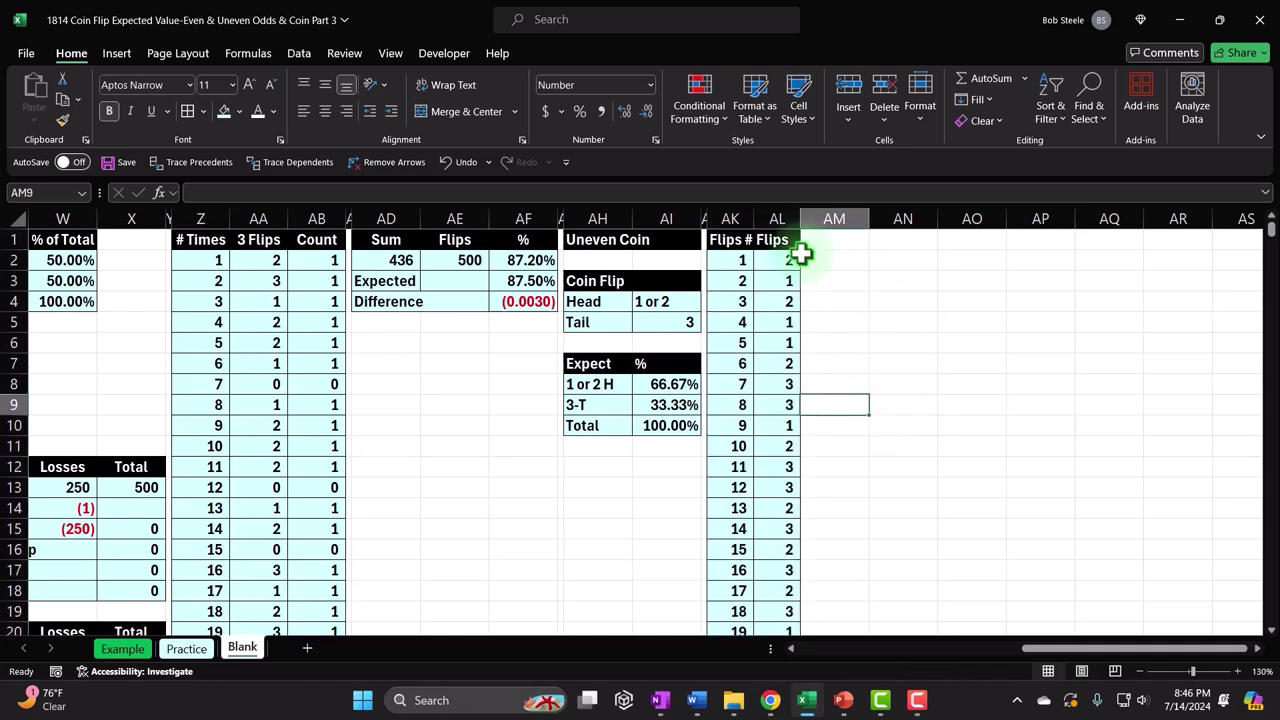
- Vertically centre spacer column AJ and copy its formatting onto column AM
click(704, 212)
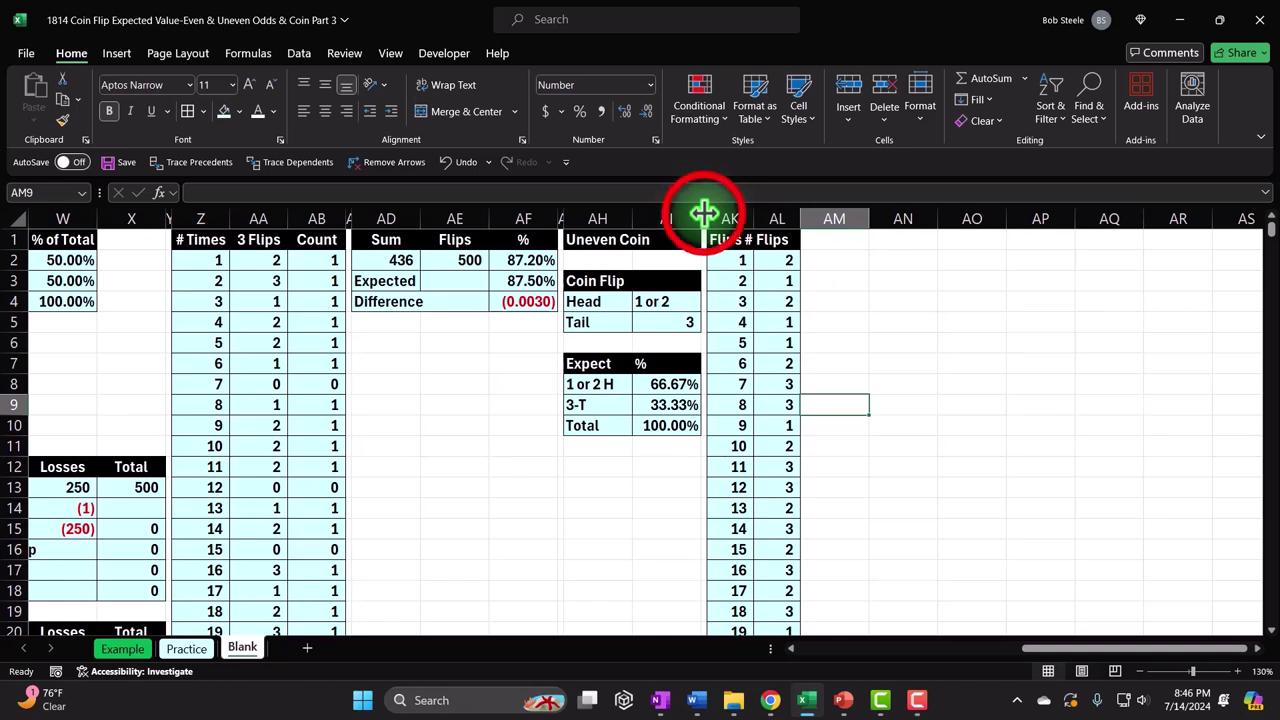
click(347, 88)
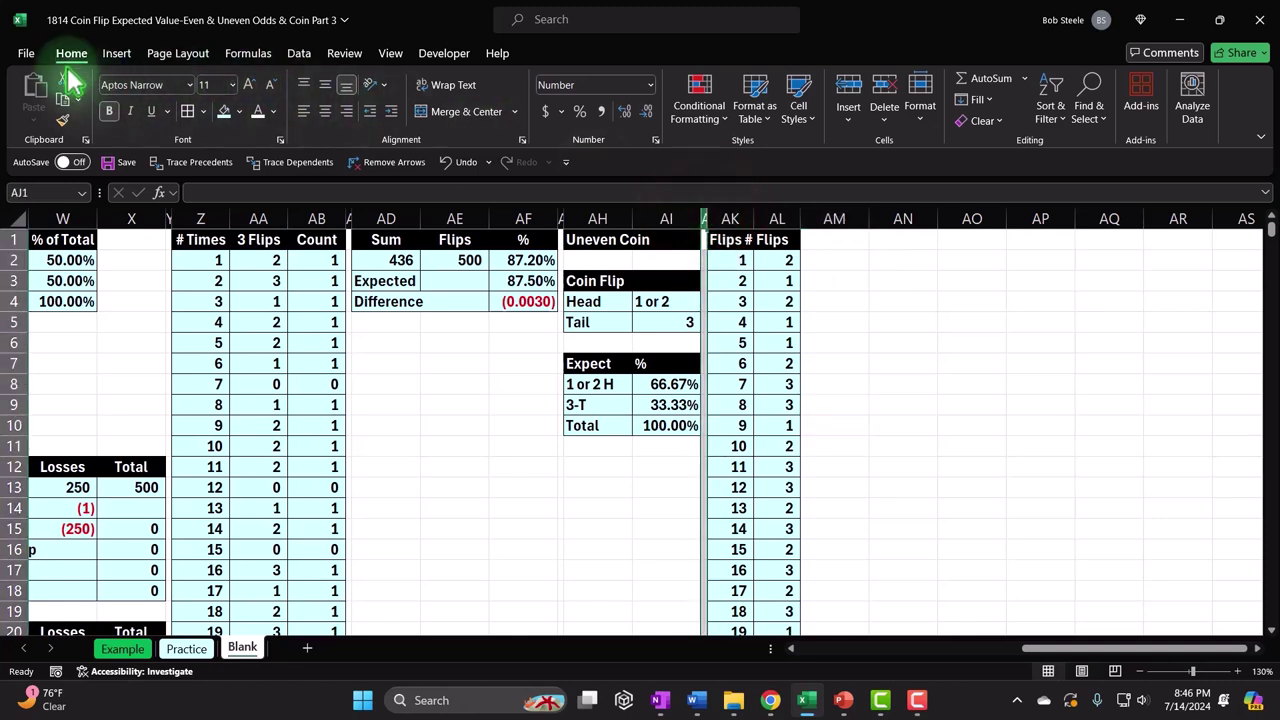
click(62, 120)
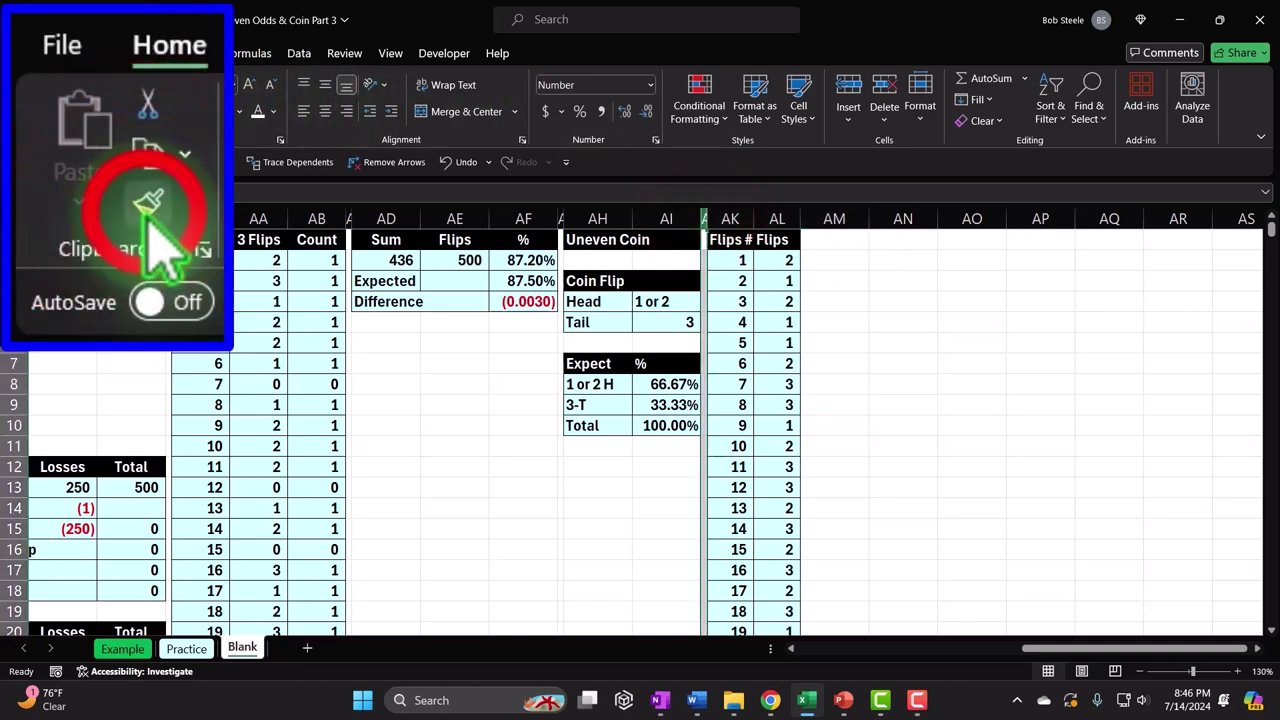
click(840, 216)
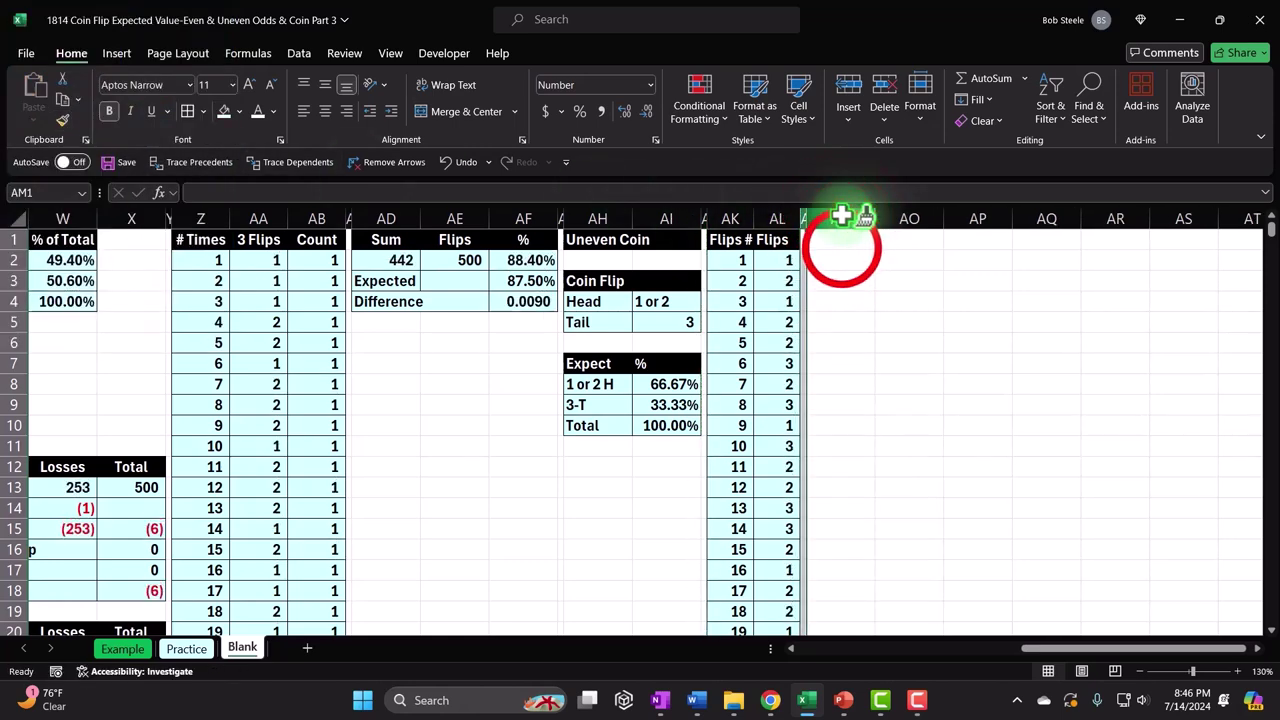
- Enter the headers Result, Count and % of Count in AN1:AP1
click(843, 256)
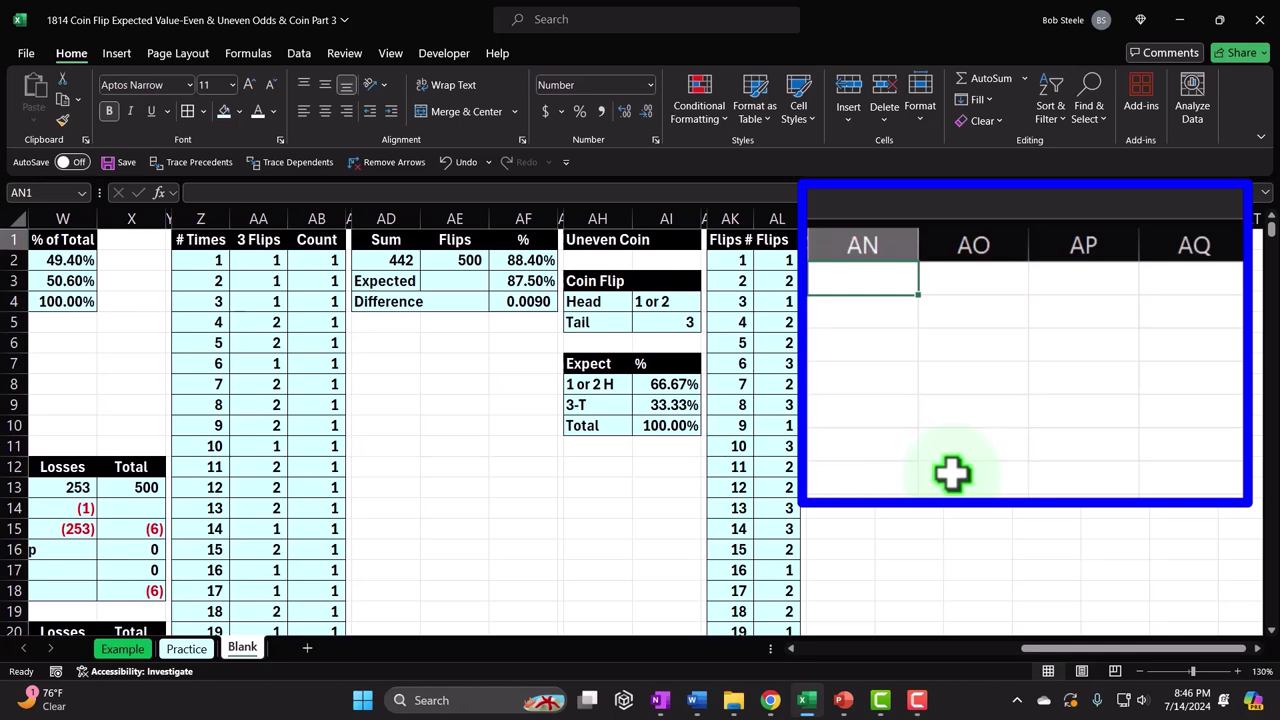
text(Result)
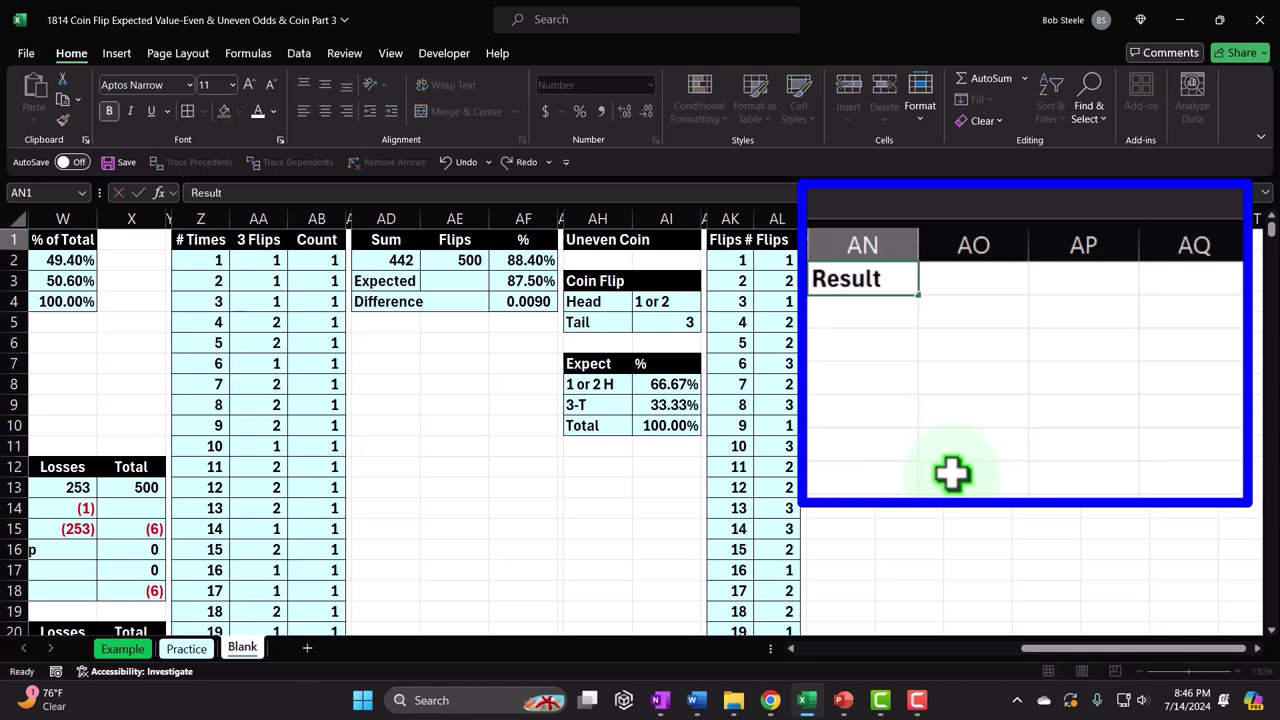
key(Right)
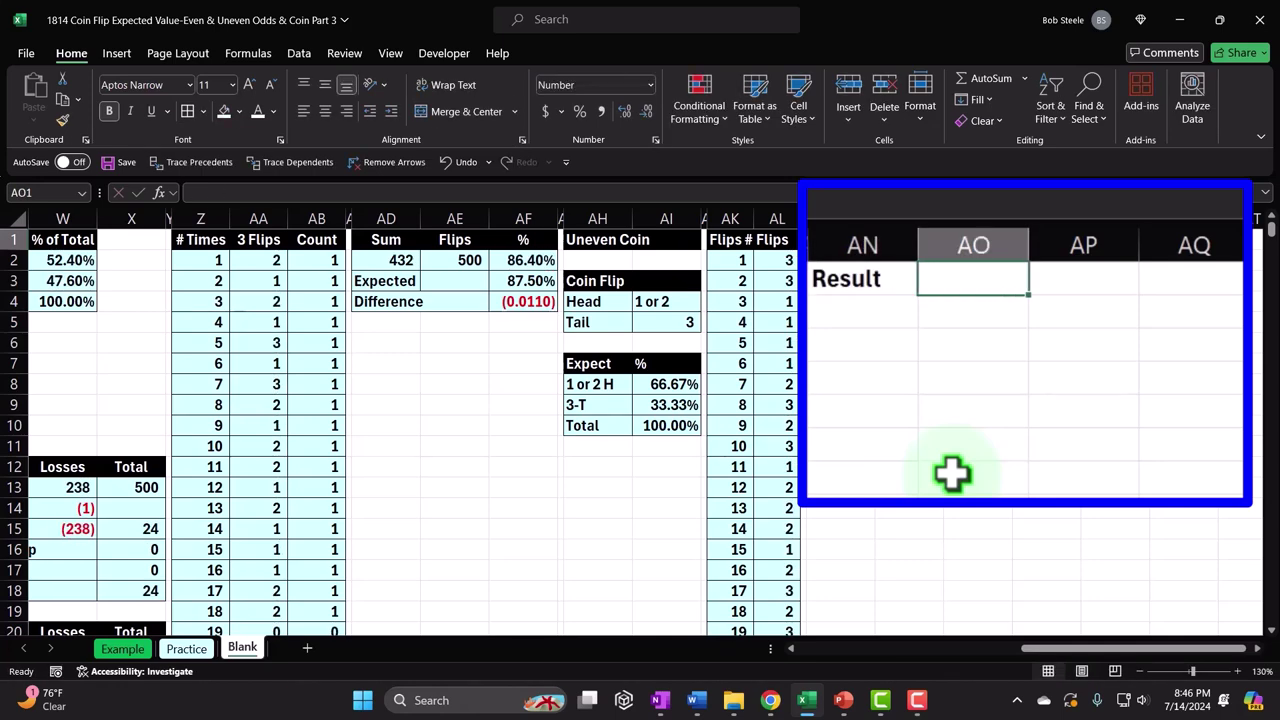
text(Count)
key(Right)
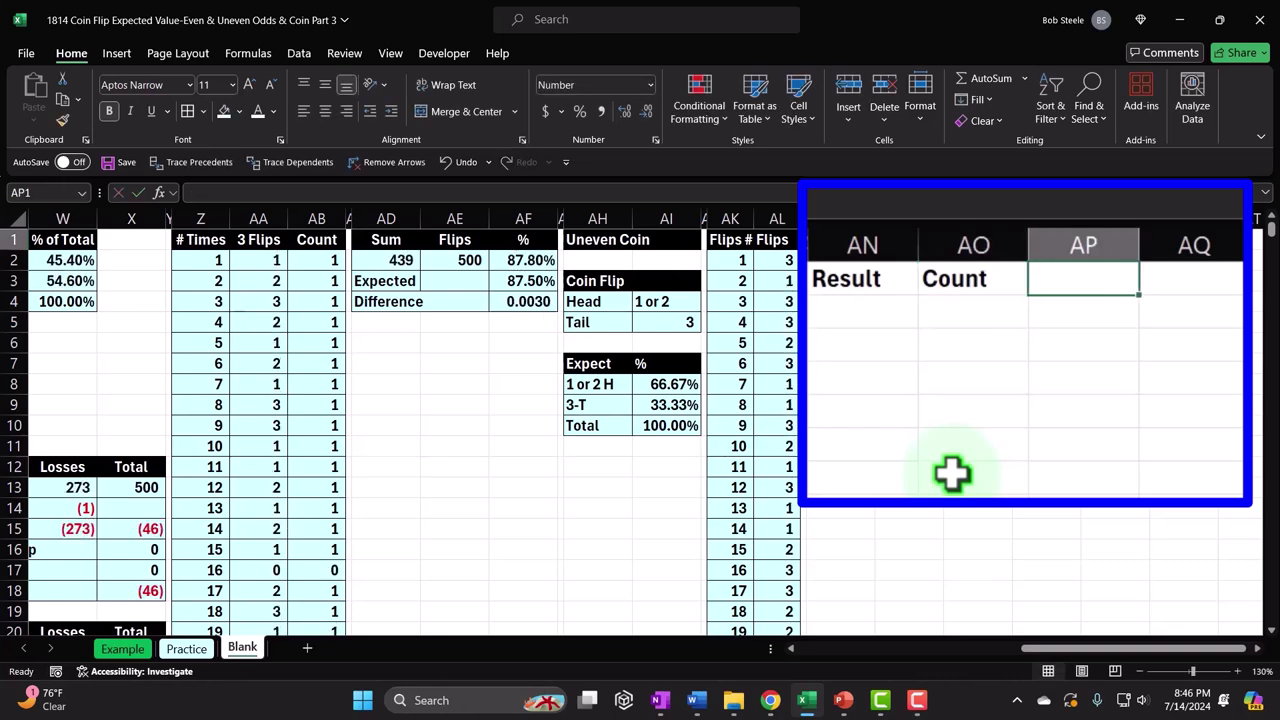
text(% of Count)
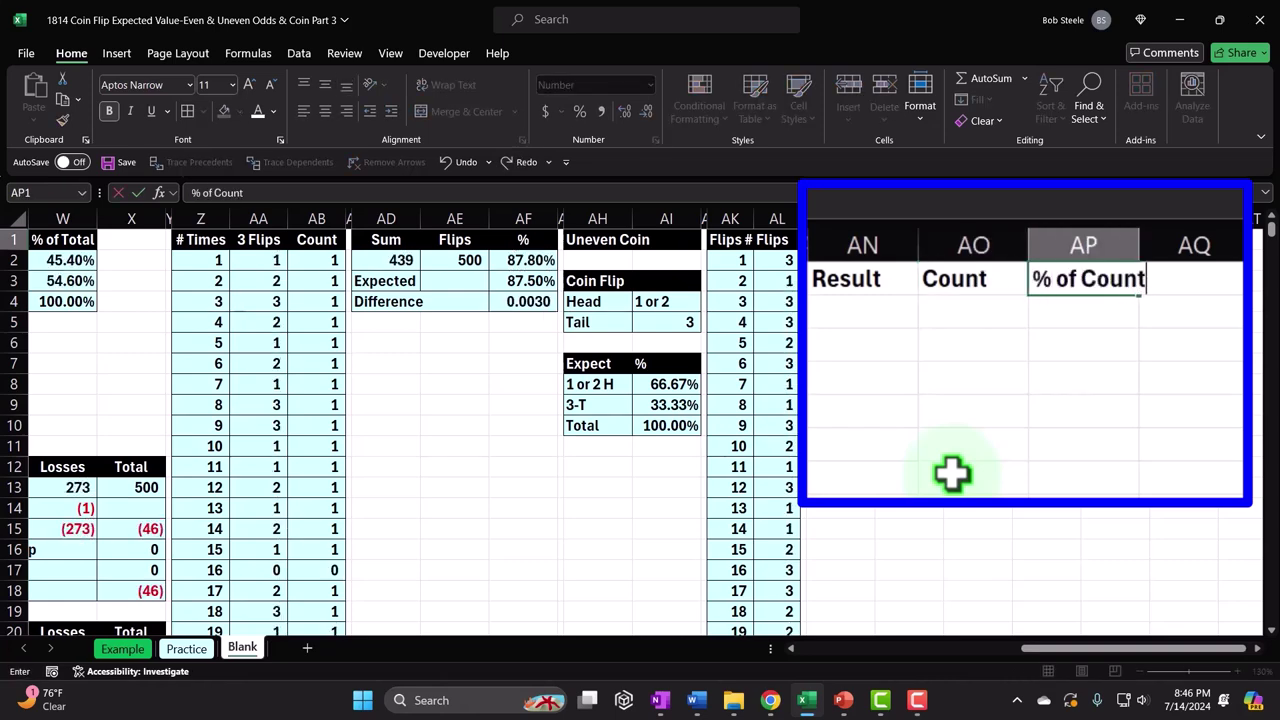
key(Return)
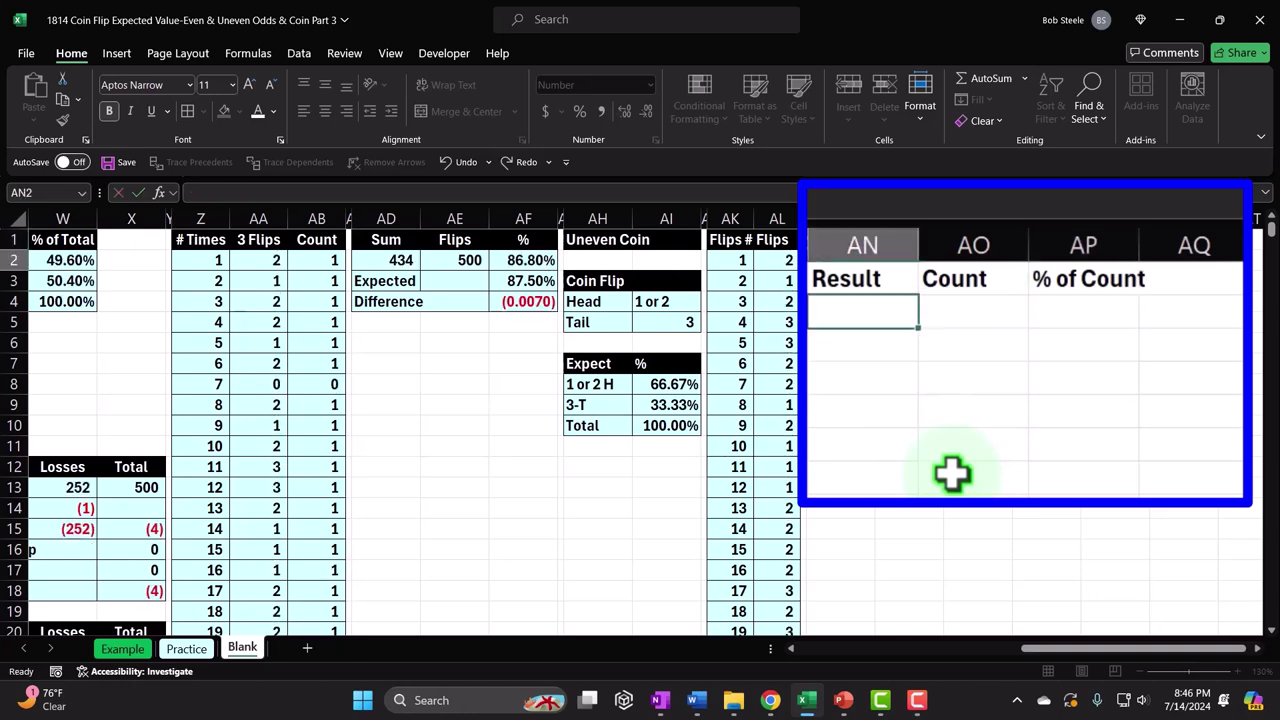
- Fill the three new headers AN1:AP1 black
click(851, 280)
drag(851, 280, 962, 232)
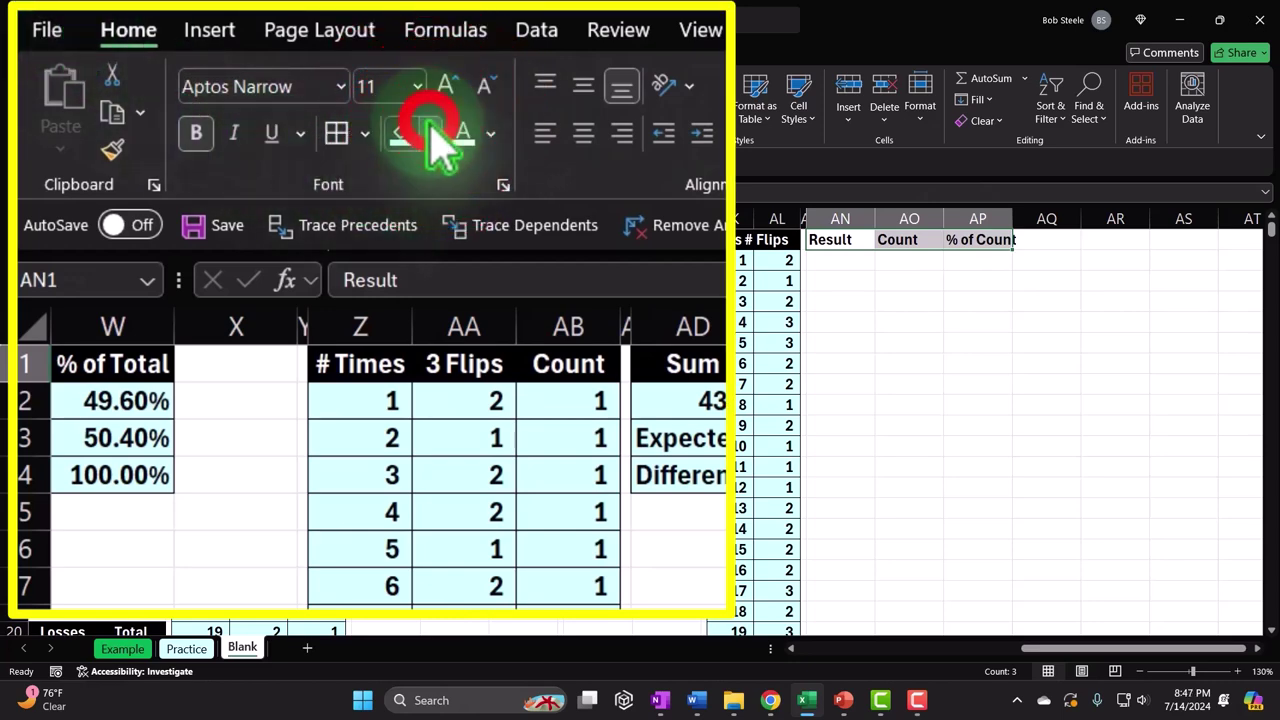
click(429, 133)
click(421, 210)
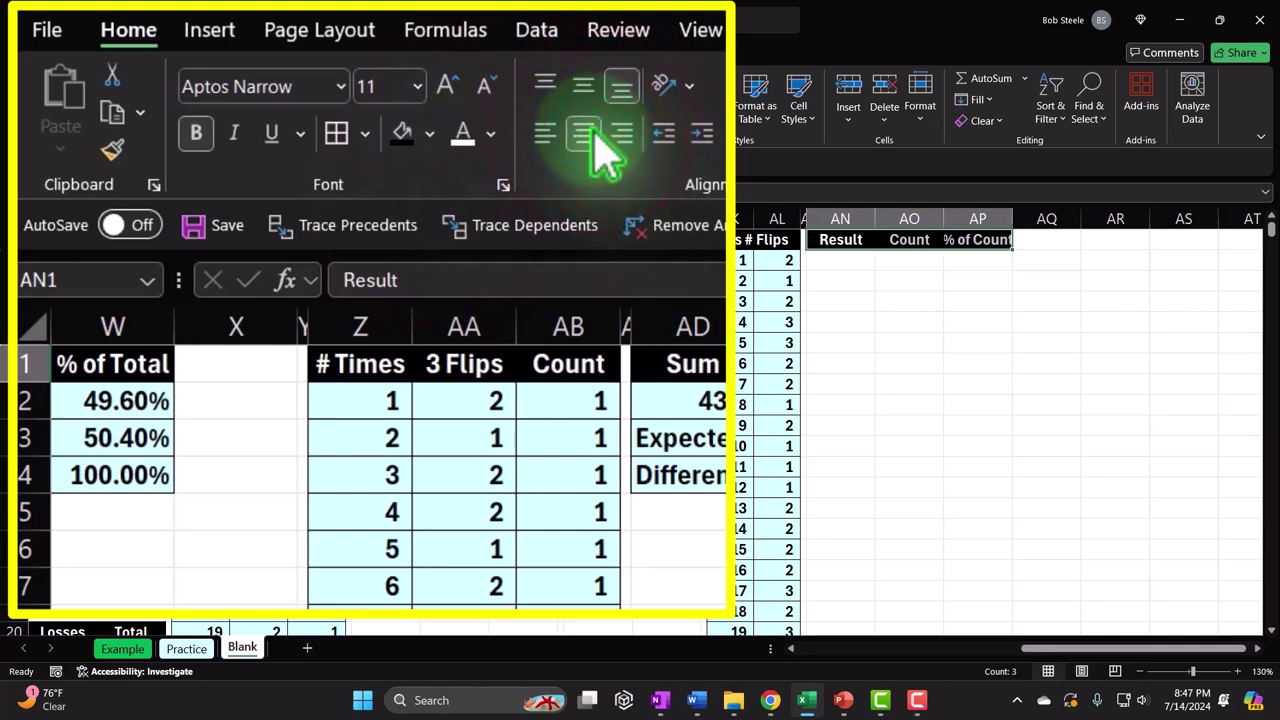
- Enter 'H-1 or 2' in AN2 and 'T-3' in AN3
click(864, 264)
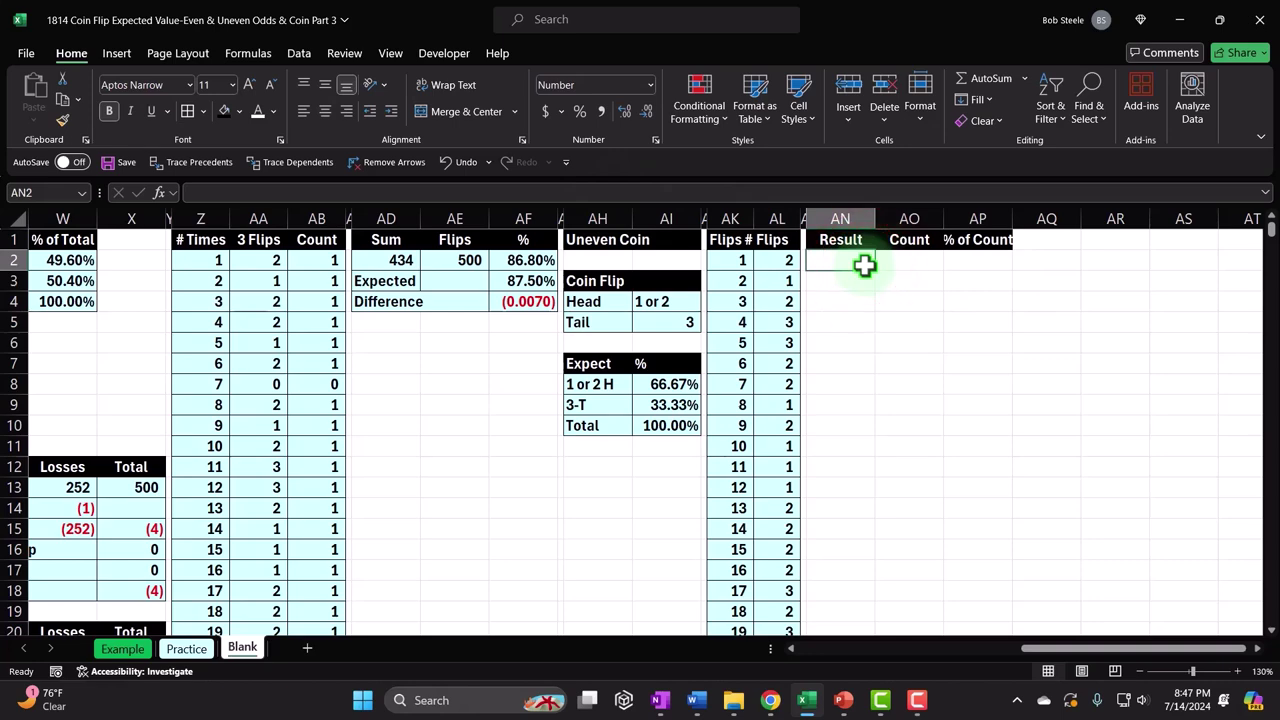
text(H-1 or 2)
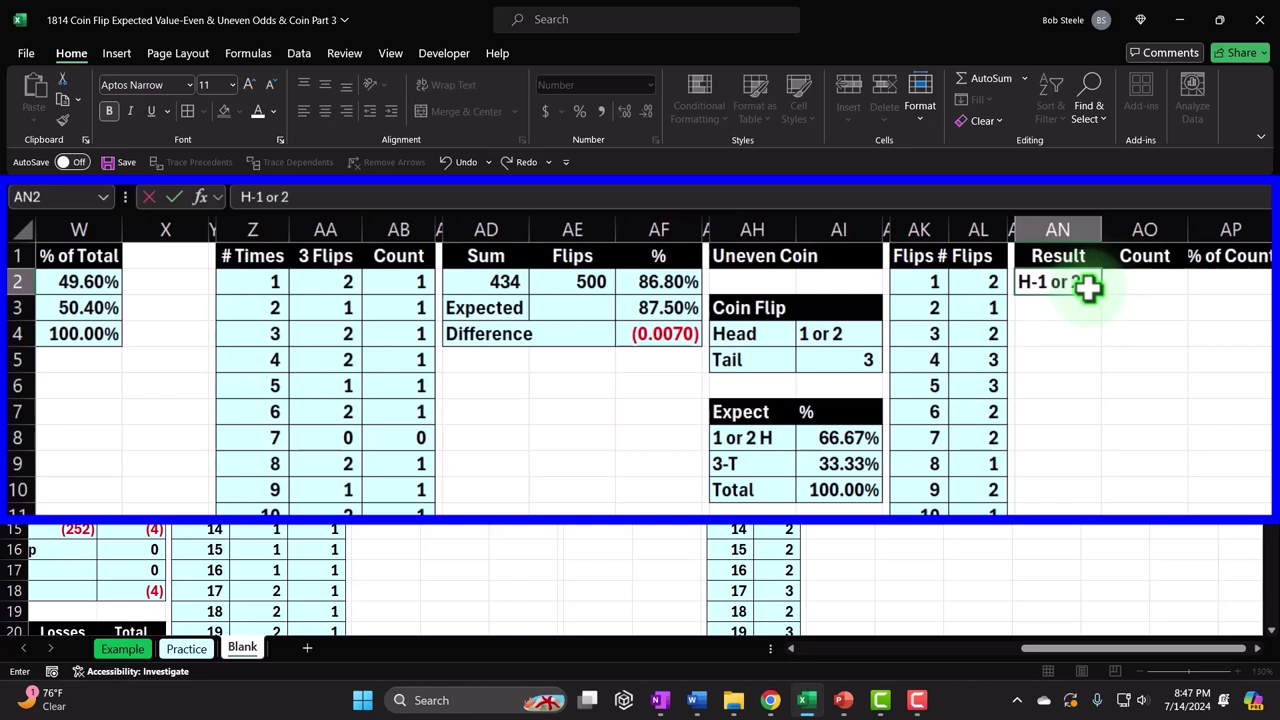
key(Return)
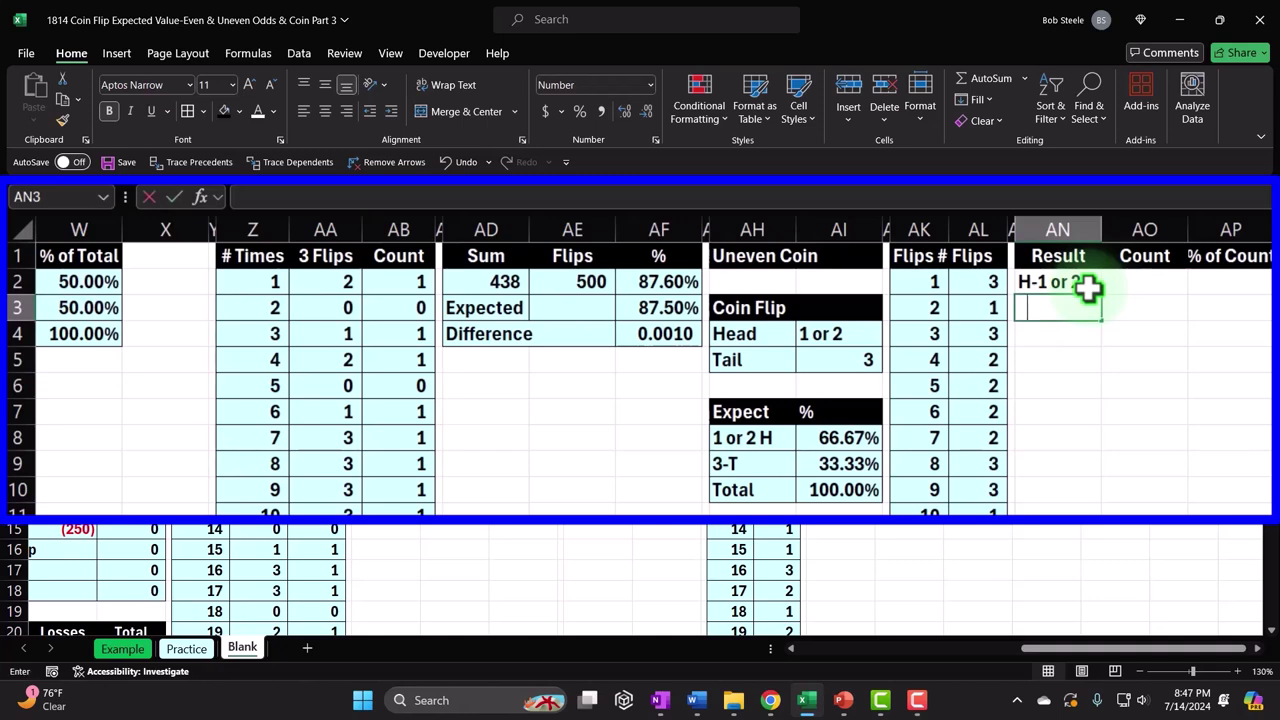
text(T-3)
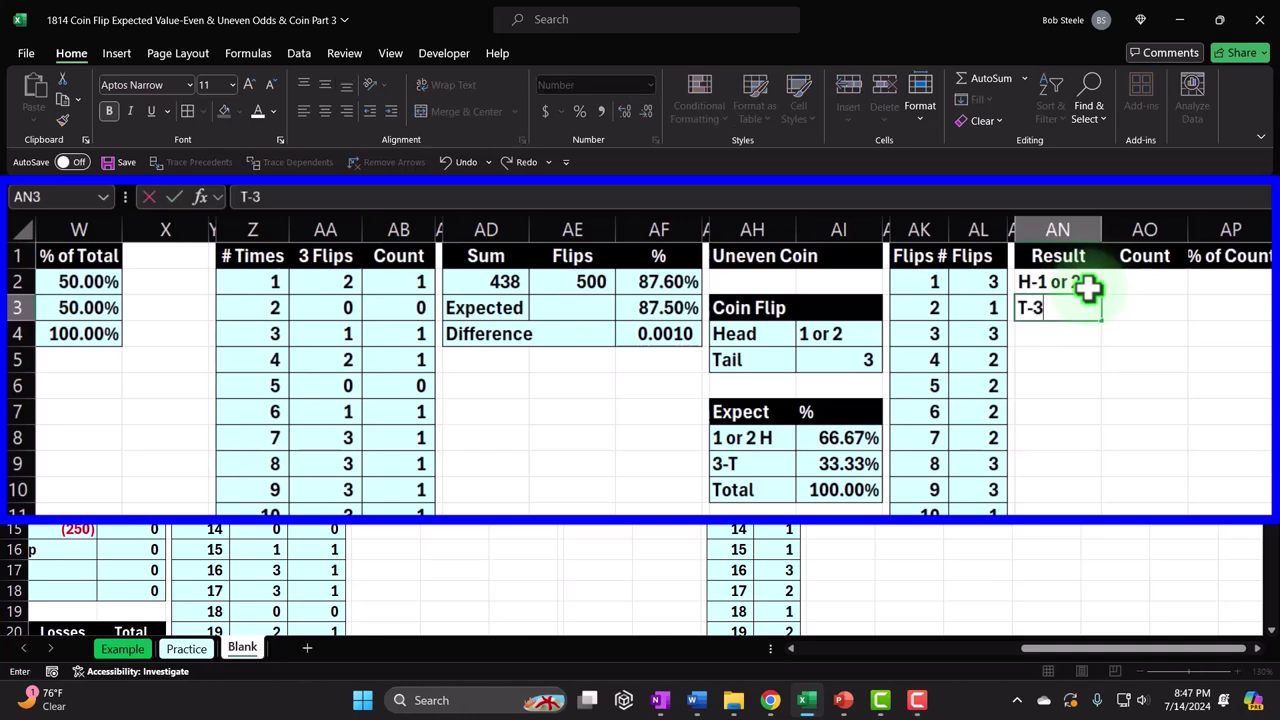
key(Return)
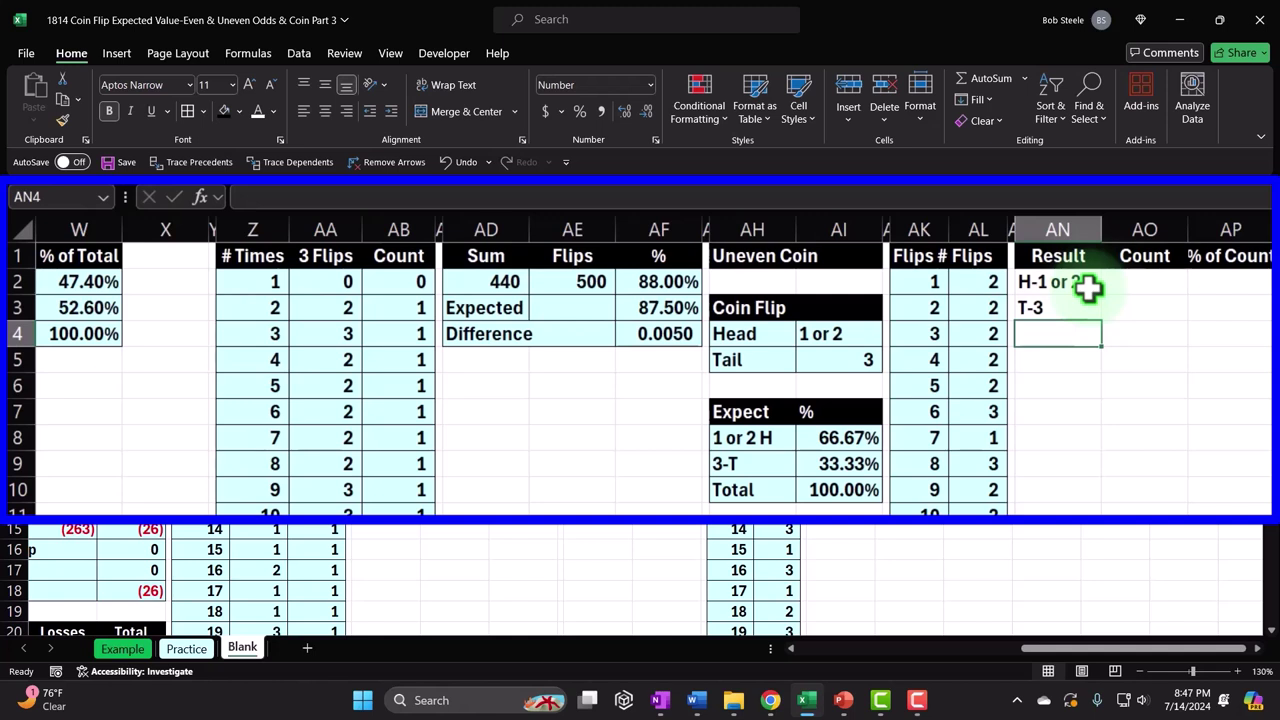
click(1118, 283)
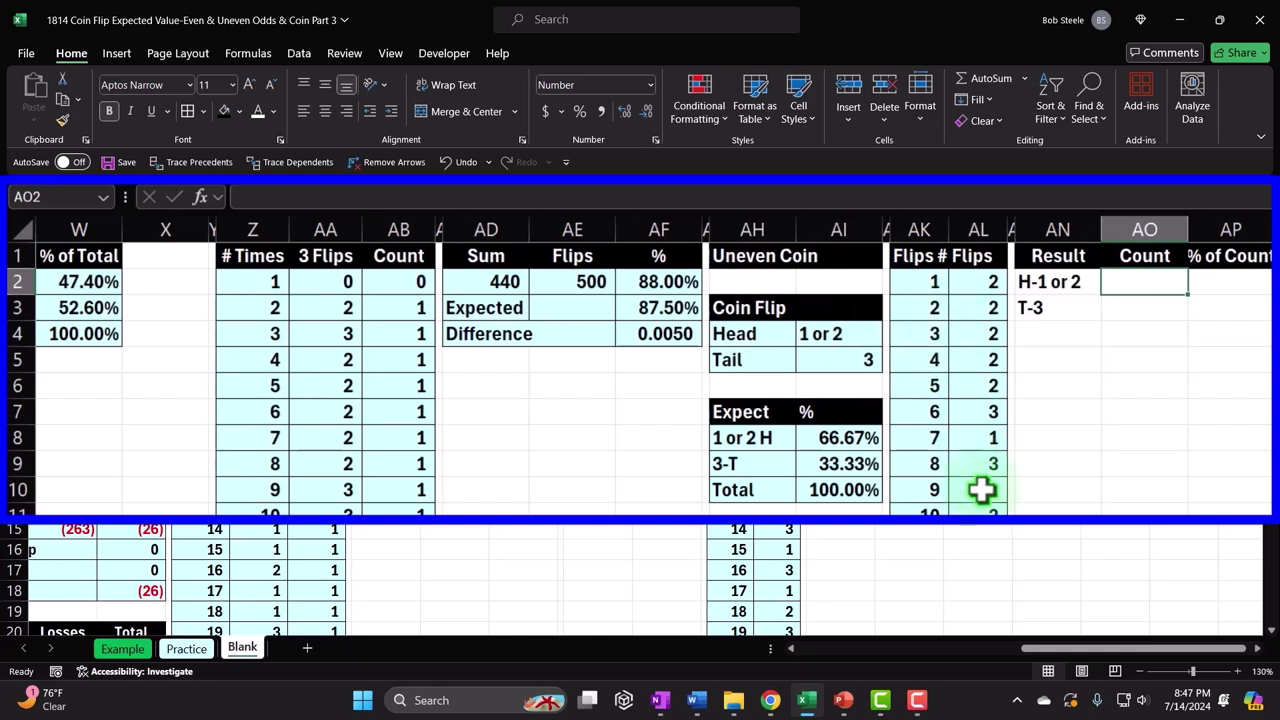
- Enter =COUNTIF(AL2:AL501,3) in AO3 to count flips that came up 3
click(1137, 305)
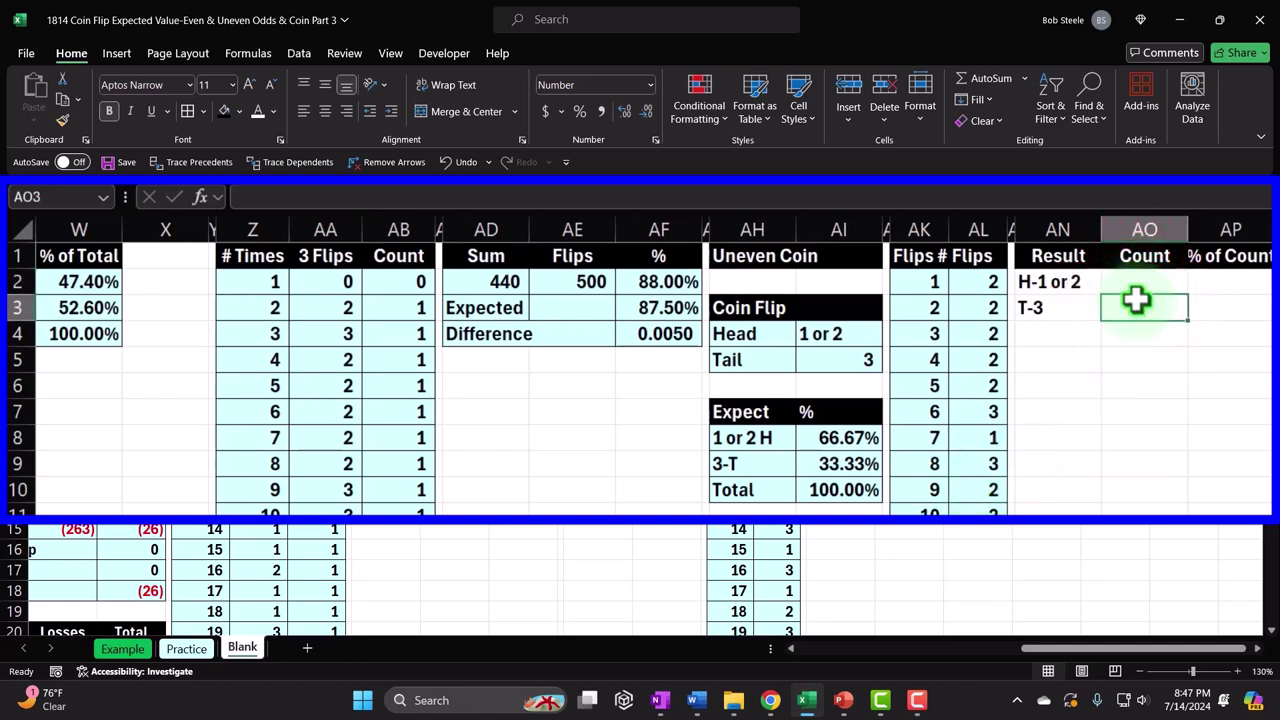
text(=)
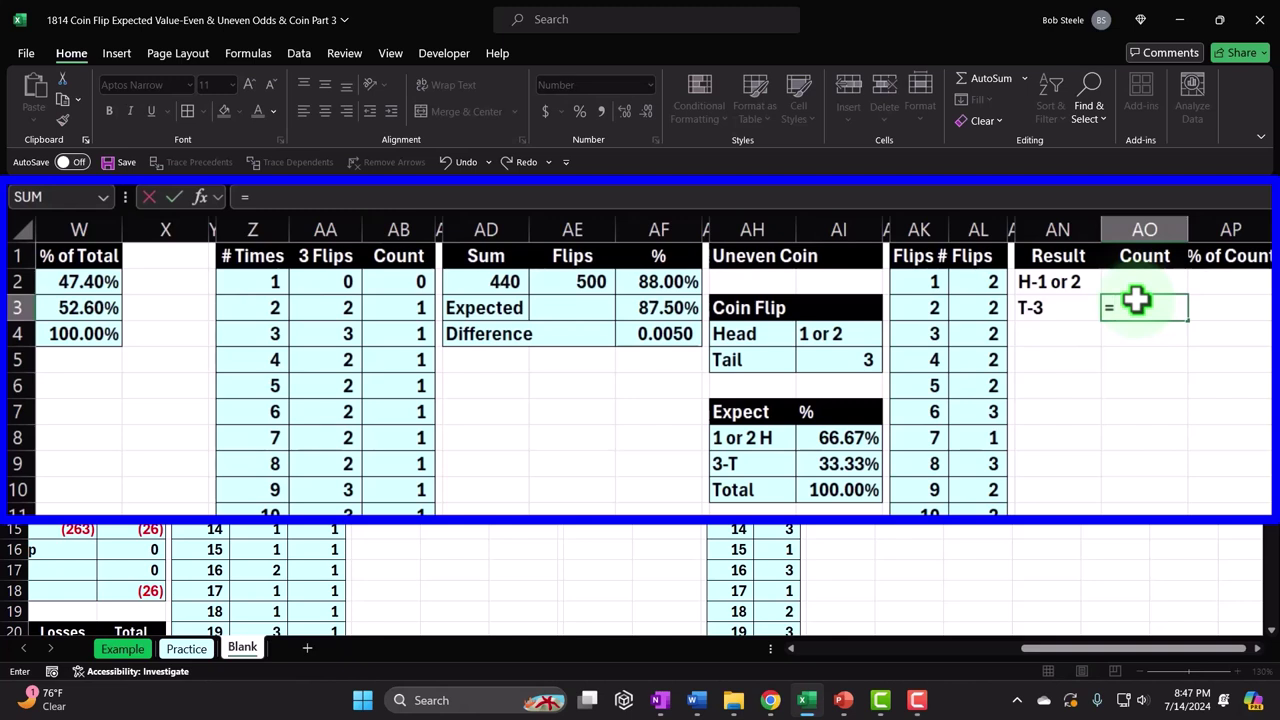
text(count)
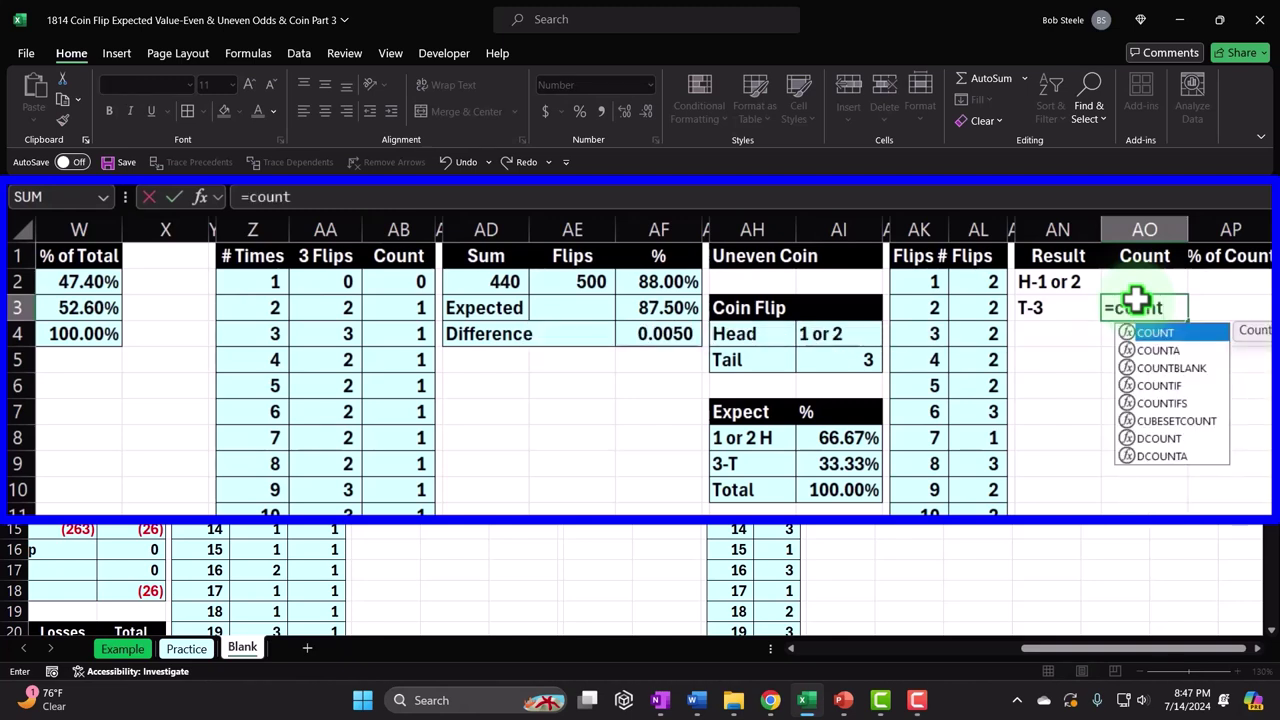
key(Tab)
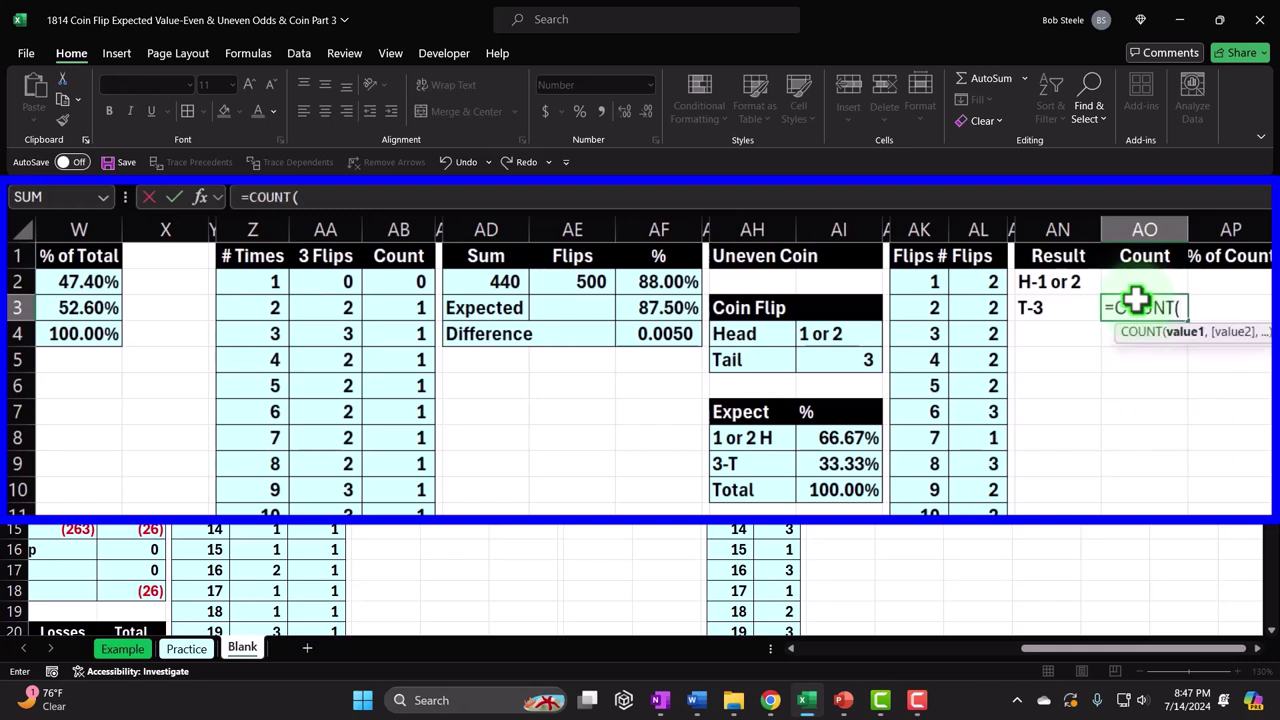
key(BackSpace)
key(BackSpace)
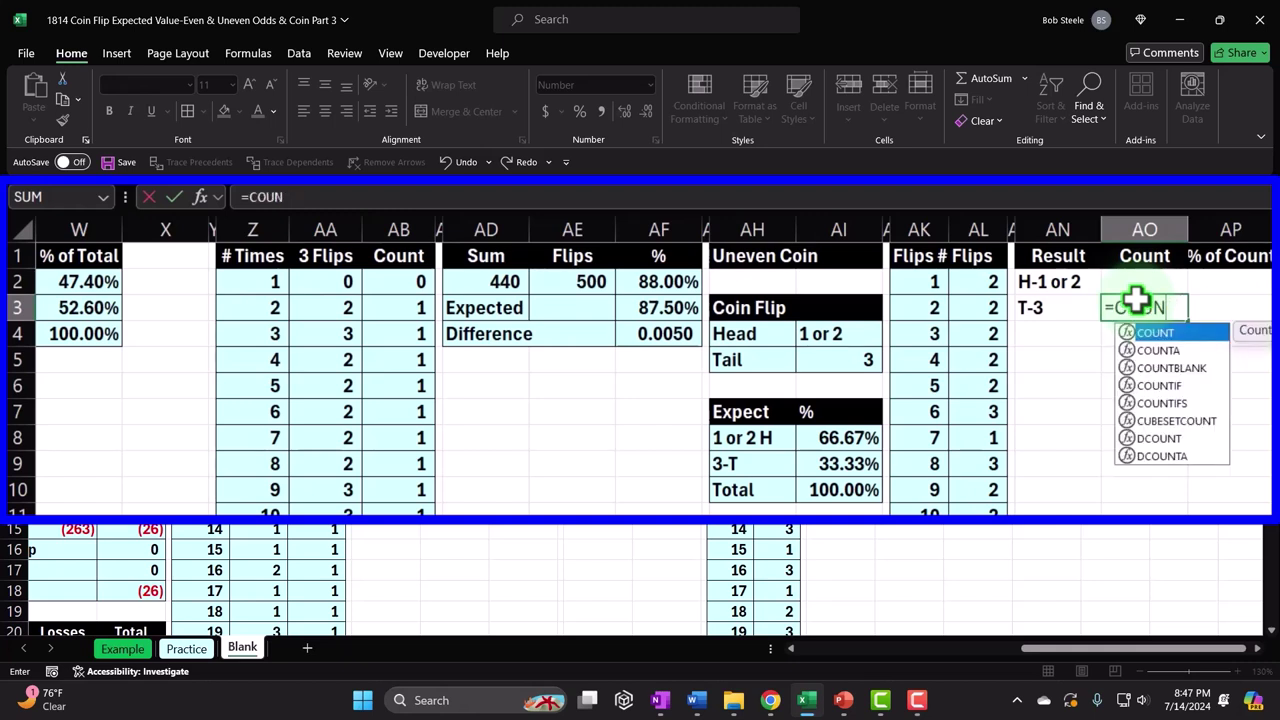
text(ti)
key(BackSpace)
key(BackSpace)
text(ti)
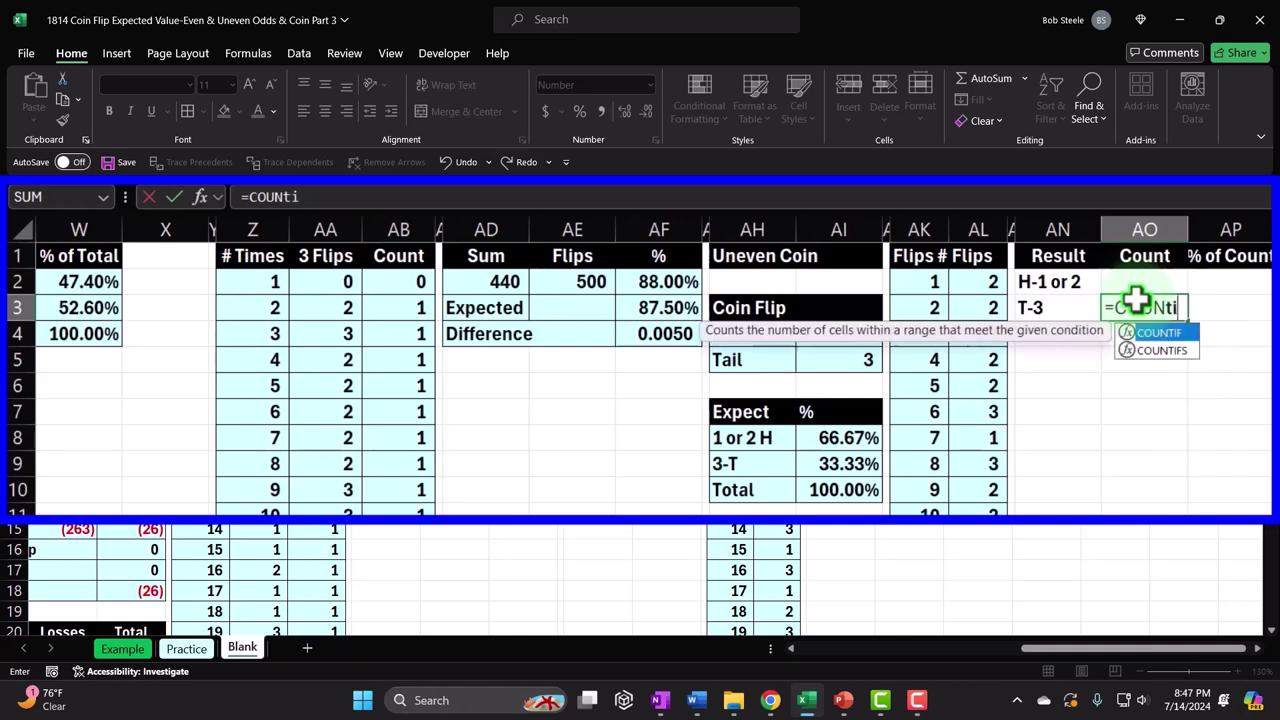
key(Tab)
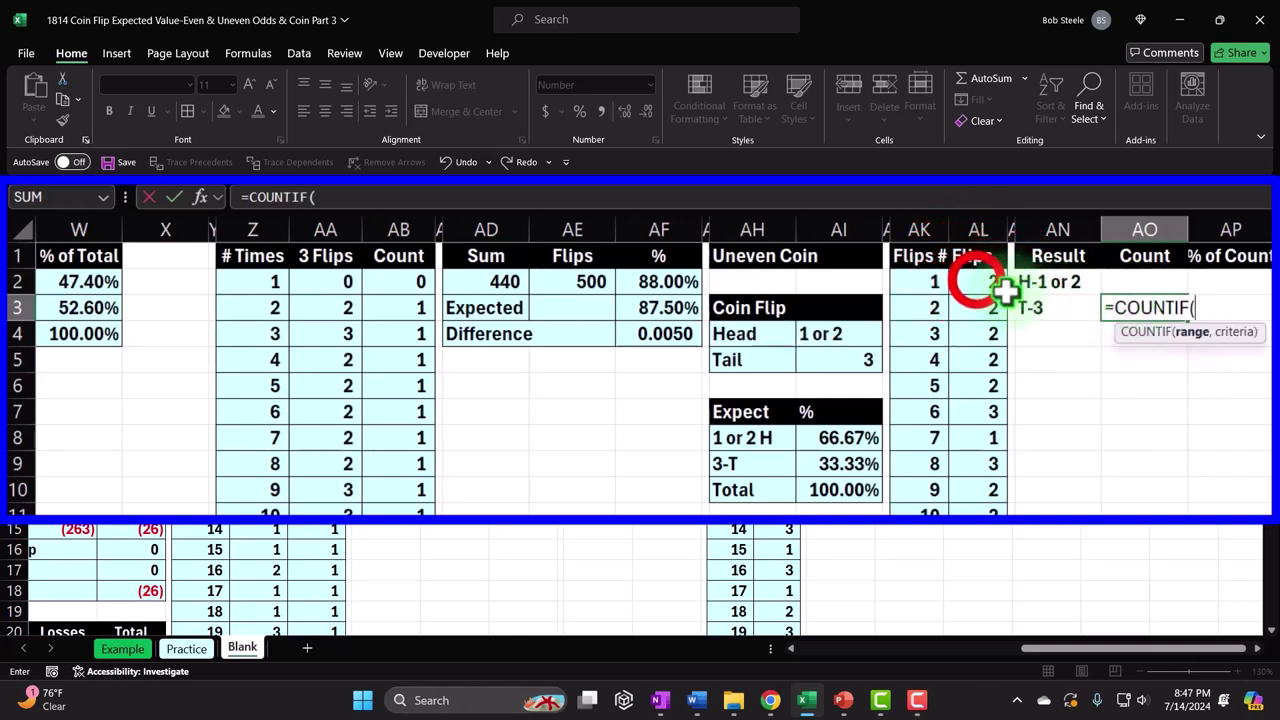
click(976, 282)
key(ctrl+shift+Down)
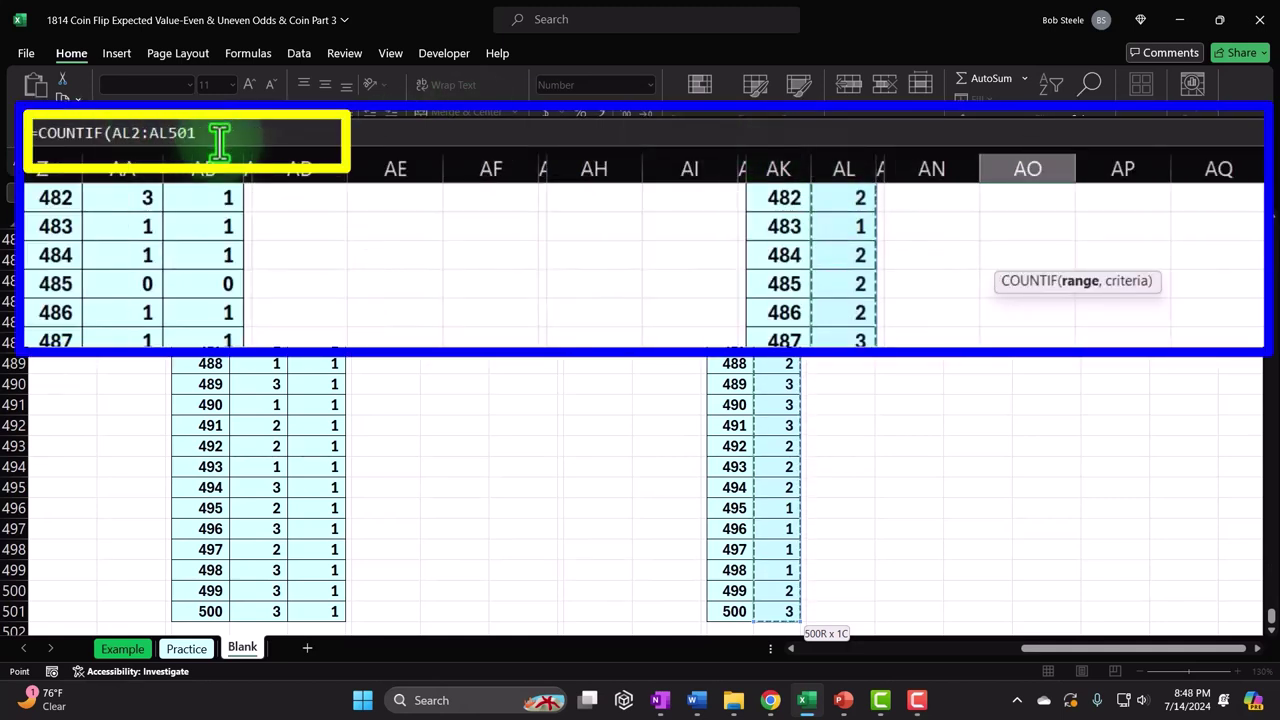
text(,)
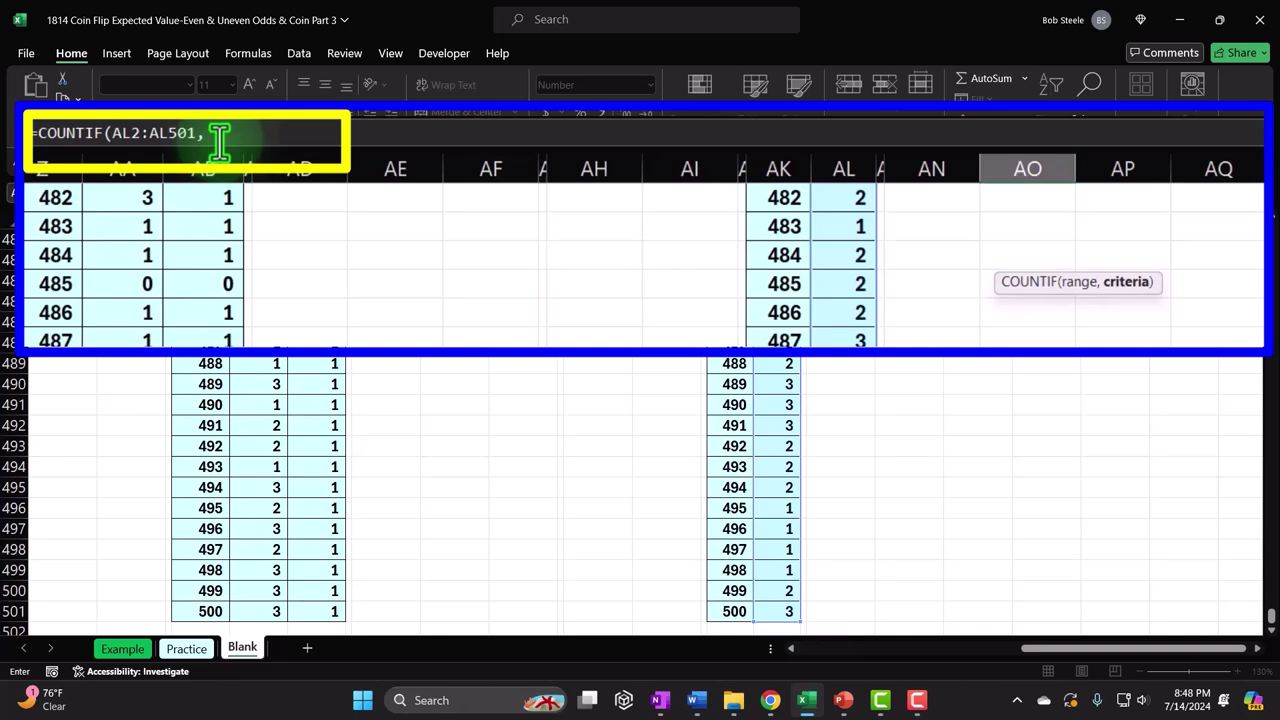
key(ctrl+BackSpace)
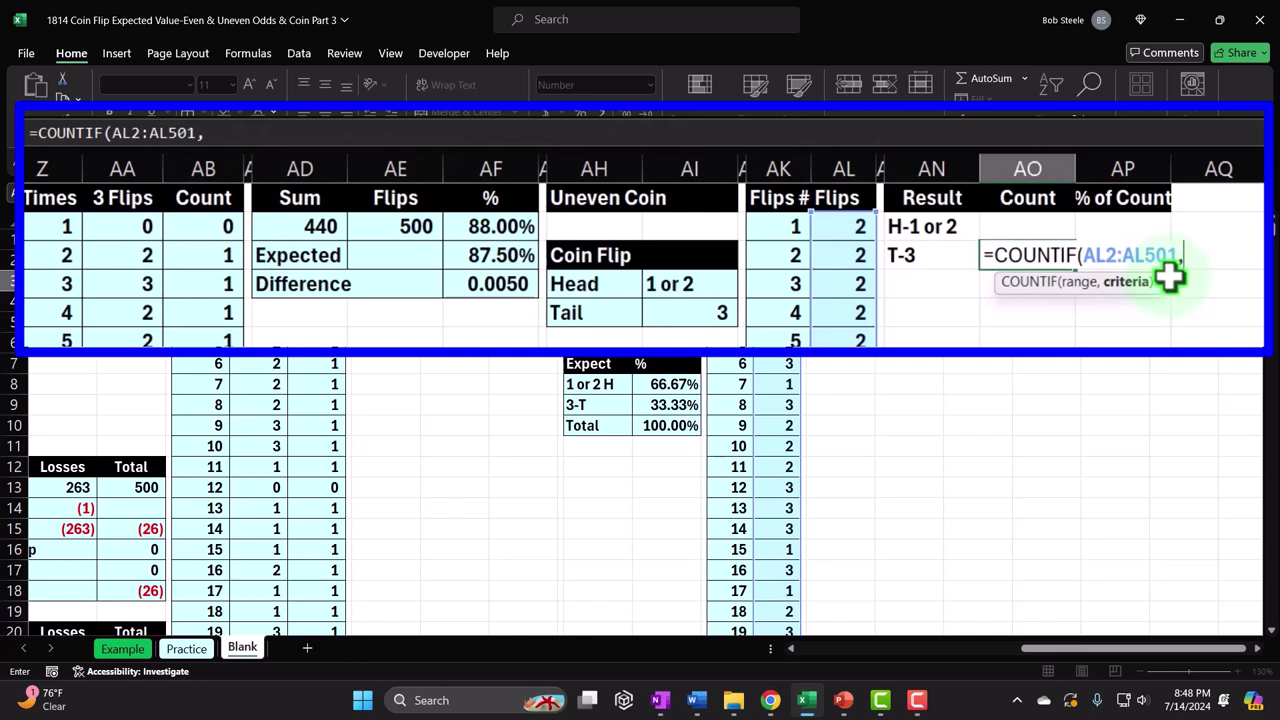
text(3))
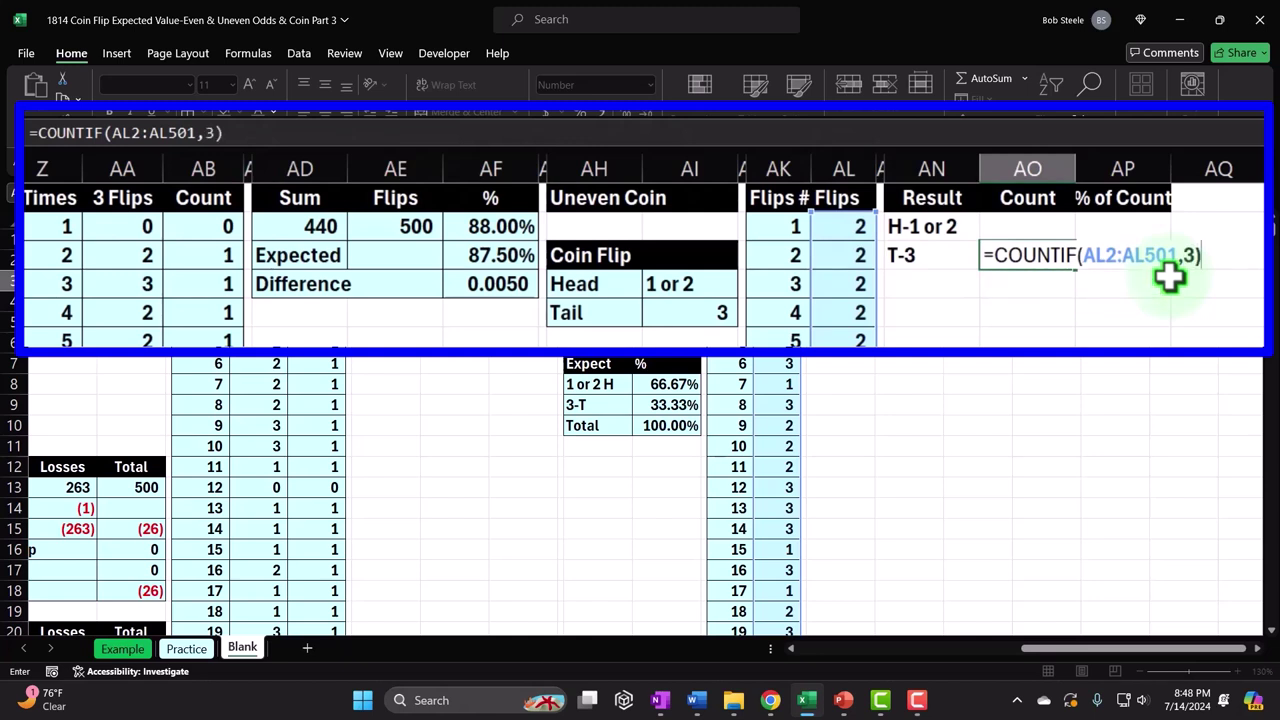
key(Return)
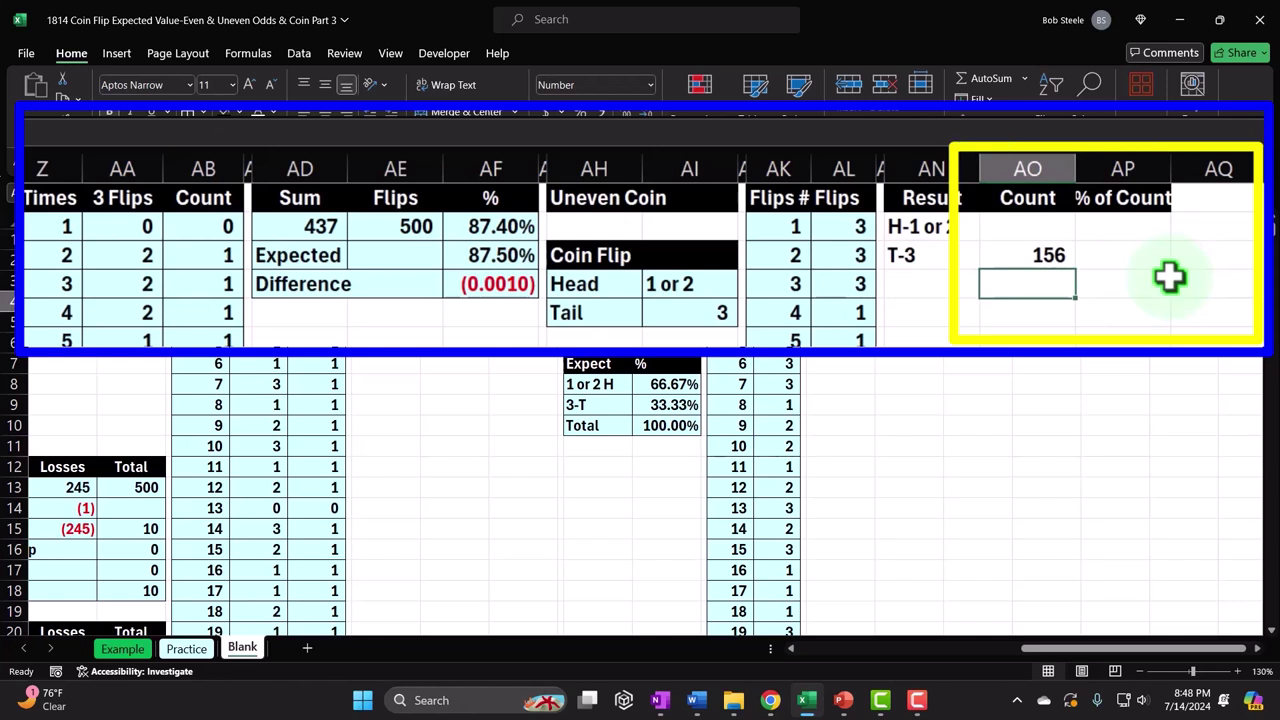
- Try 500 in AO4 and compute AO2 as =AO4-AO3
text(5)
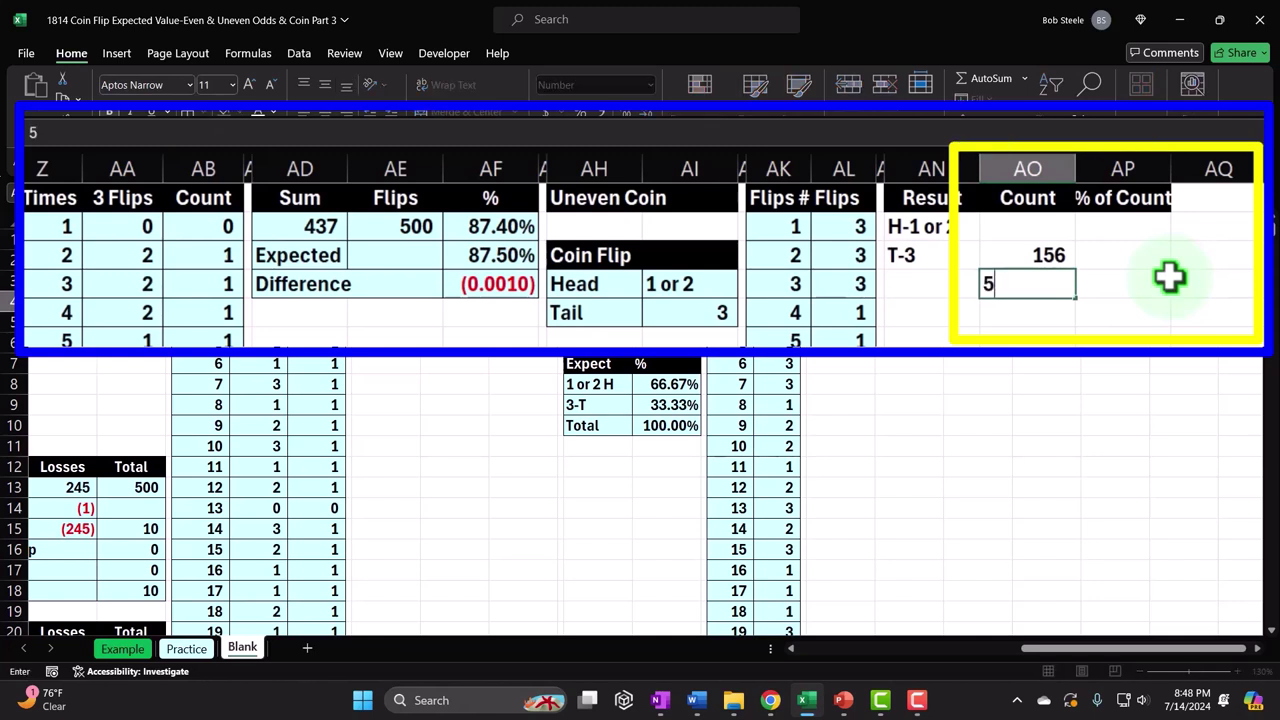
text(00)
key(Return)
key(Up)
key(Up)
key(Up)
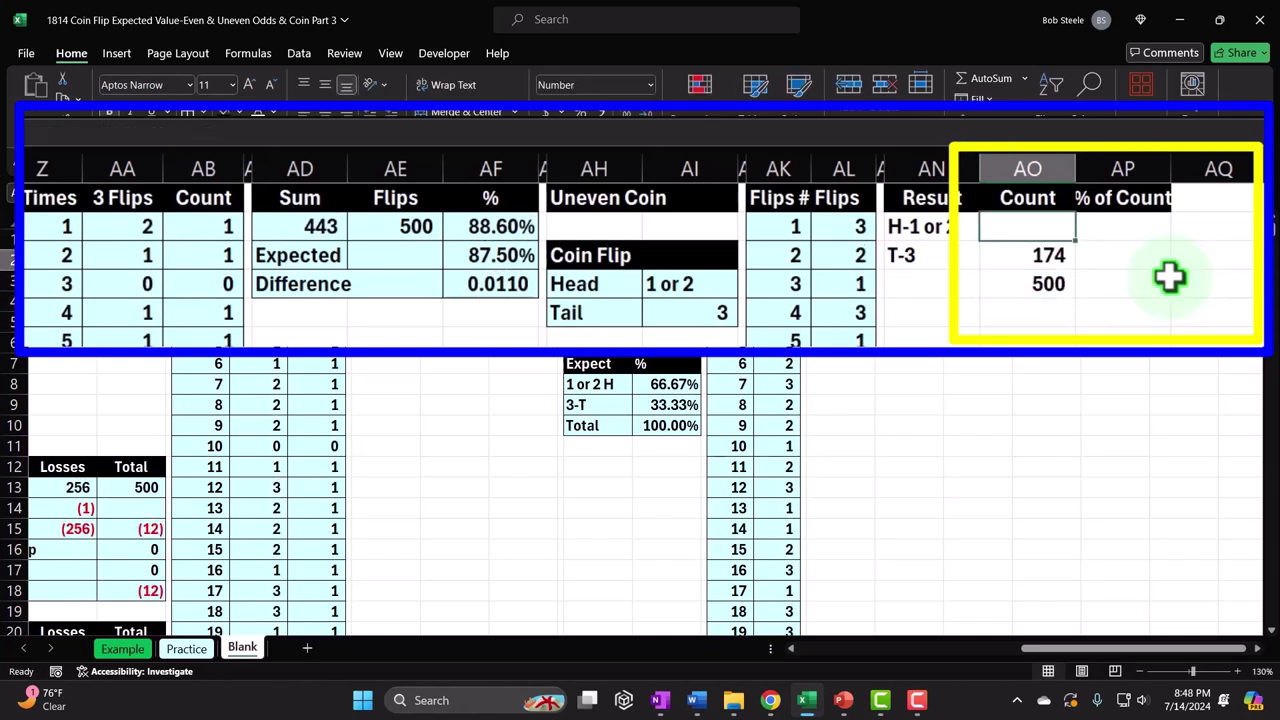
text(=)
key(Down)
key(Down)
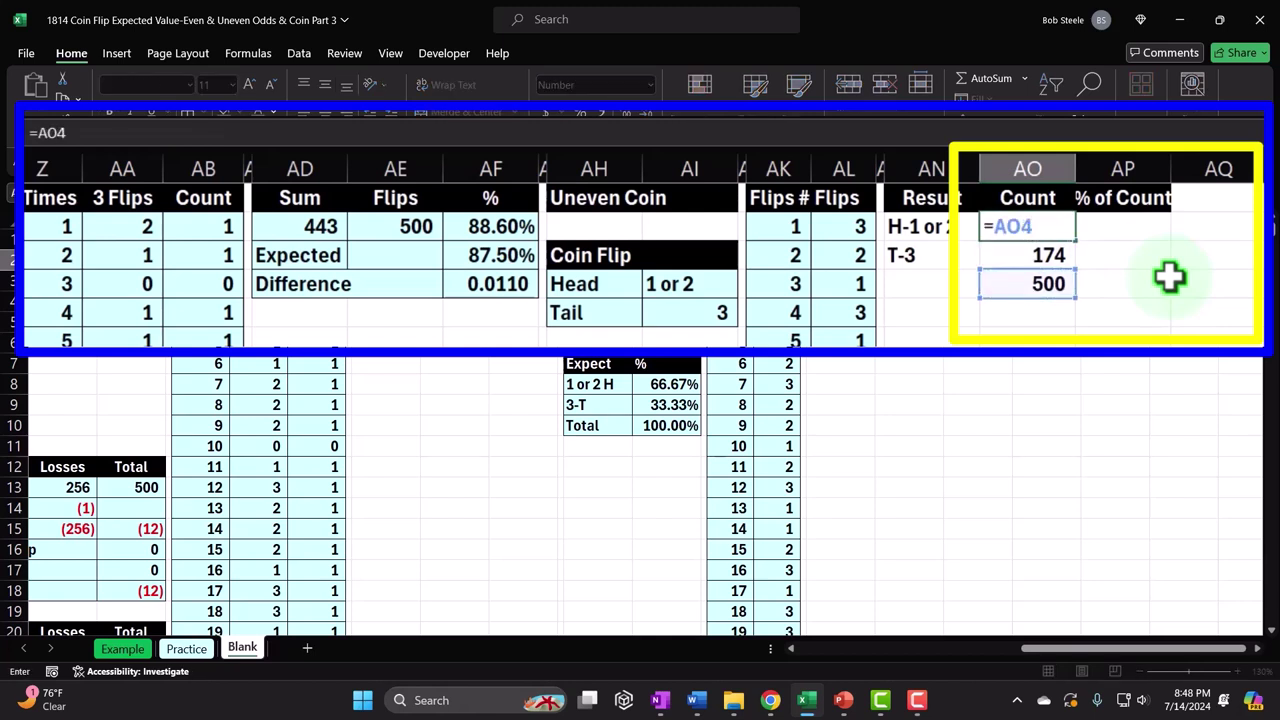
key(Down)
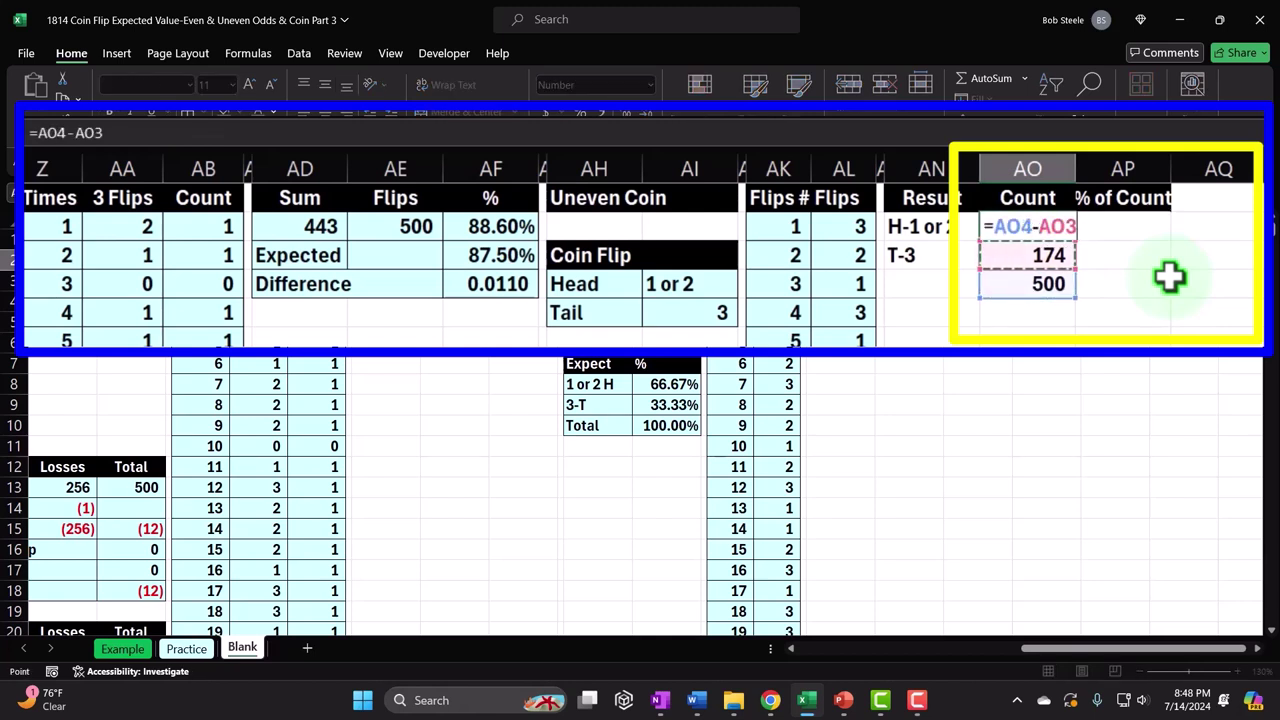
key(Return)
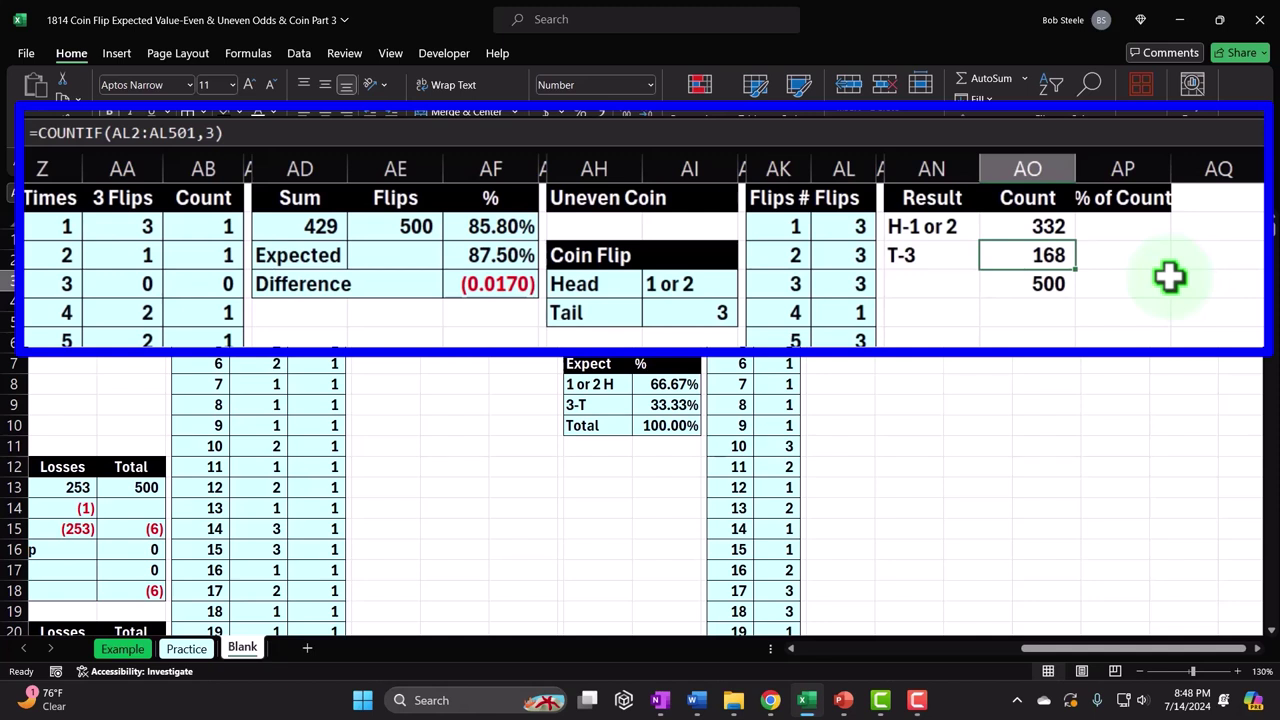
- Clear the trial 500 total and the AO2 subtraction formula
click(1036, 255)
double_click(1036, 285)
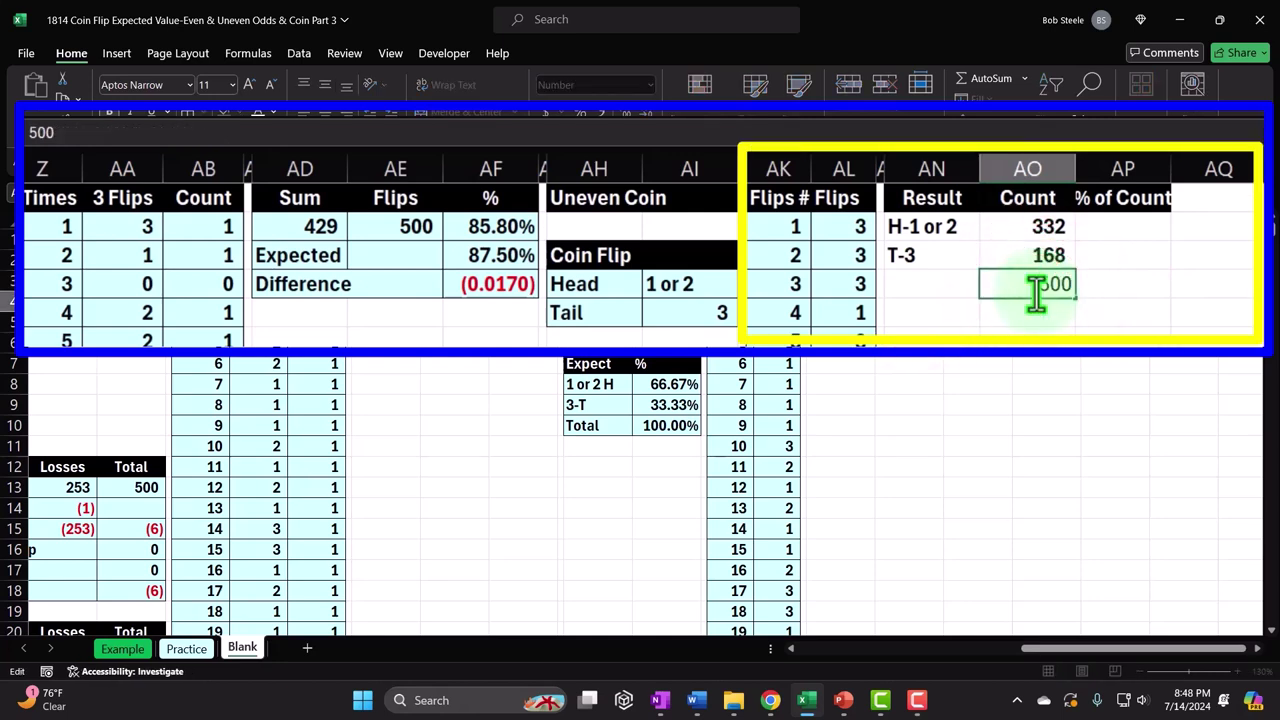
key(Return)
key(Up)
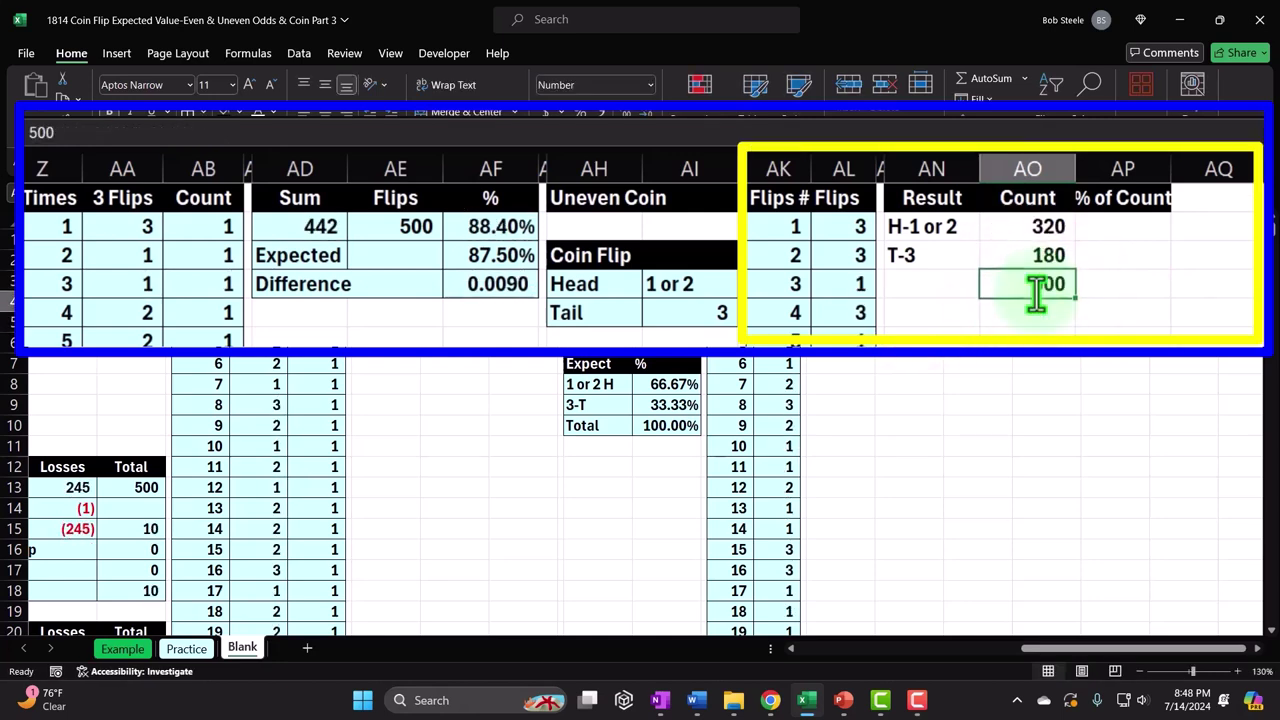
key(Delete)
key(Up)
key(Up)
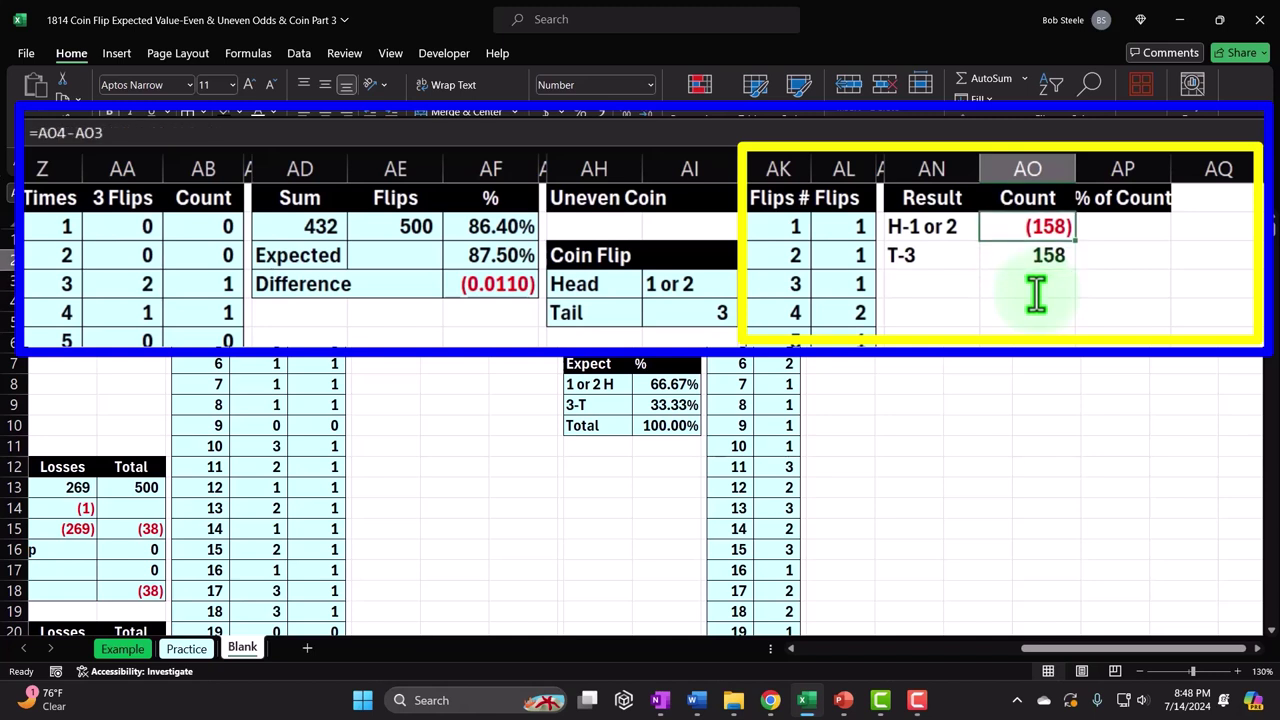
key(Delete)
key(Down)
key(Up)
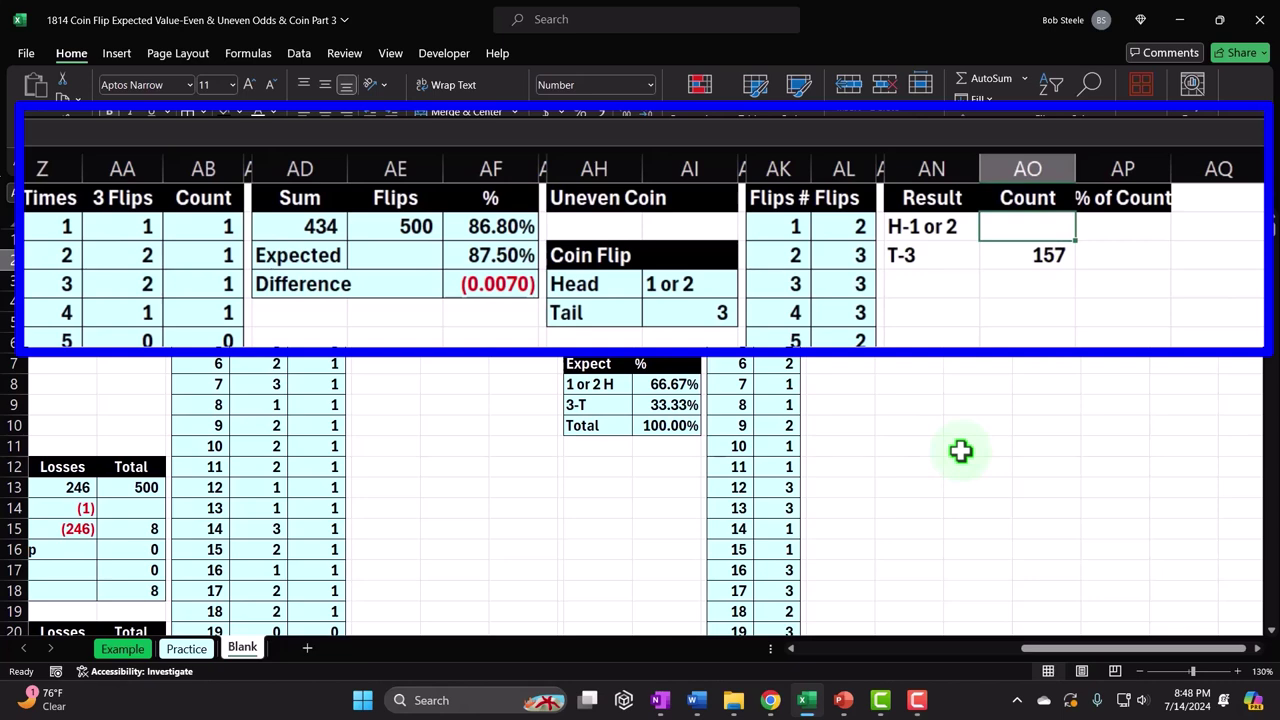
- Start AO2 with =COUNTIF(AL2:AL501,1) to count flips that came up 1
text(=coun)
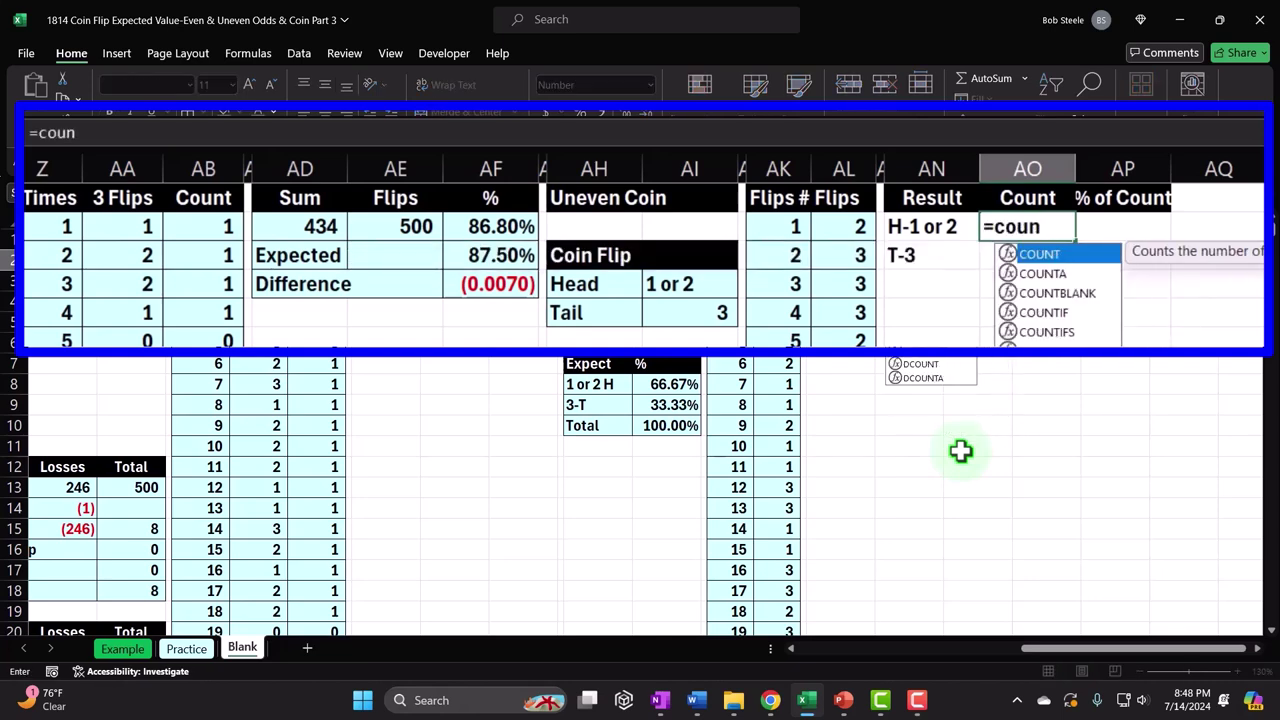
text(tif)
key(Tab)
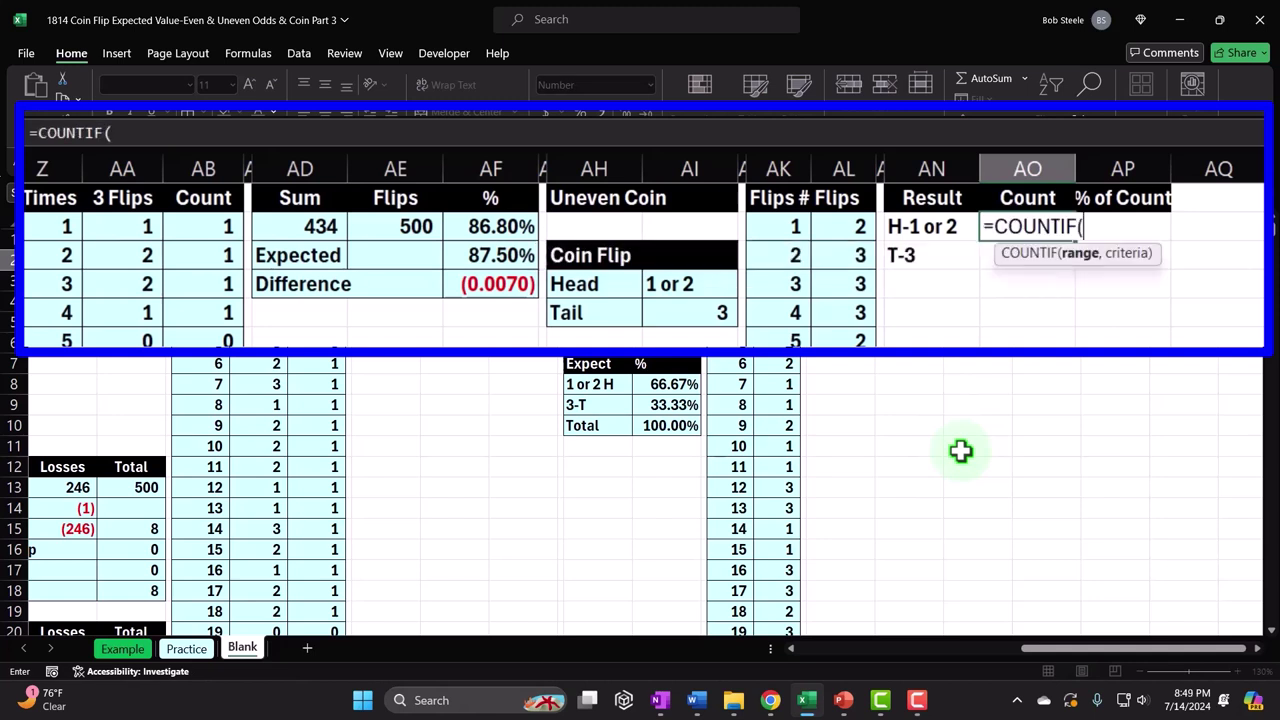
key(Left)
key(Left)
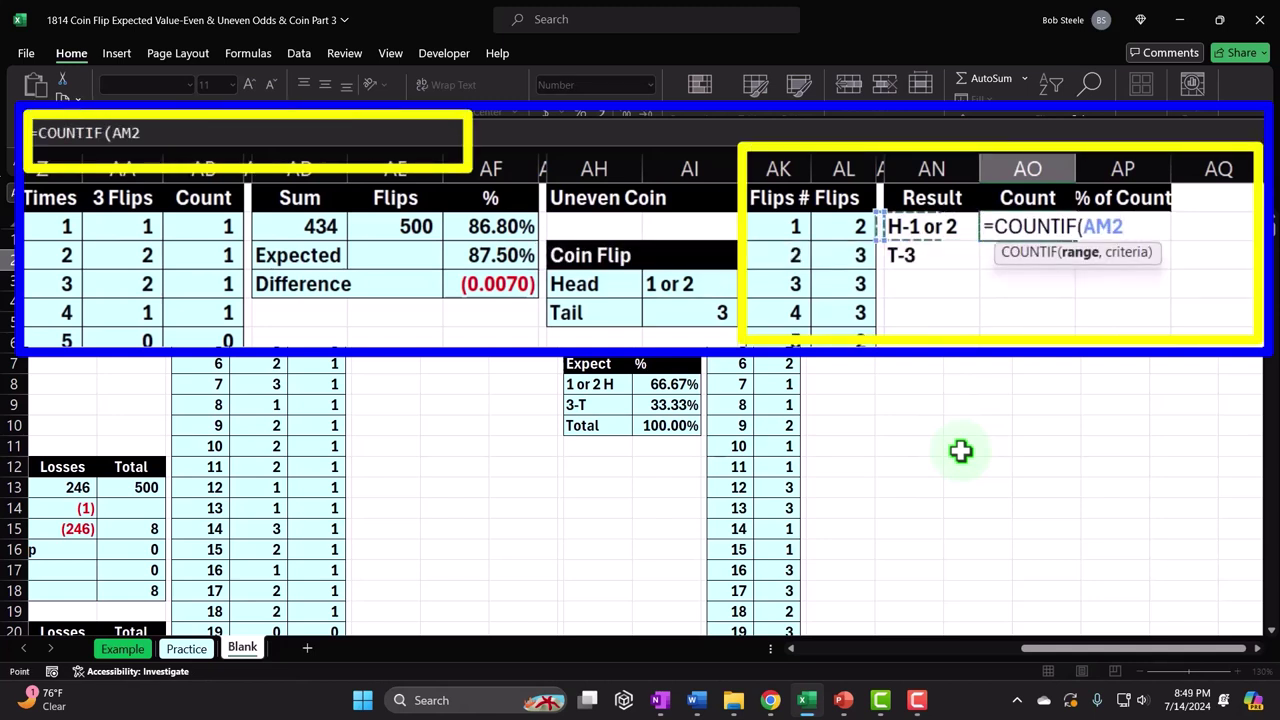
key(Left)
key(ctrl+shift+Down)
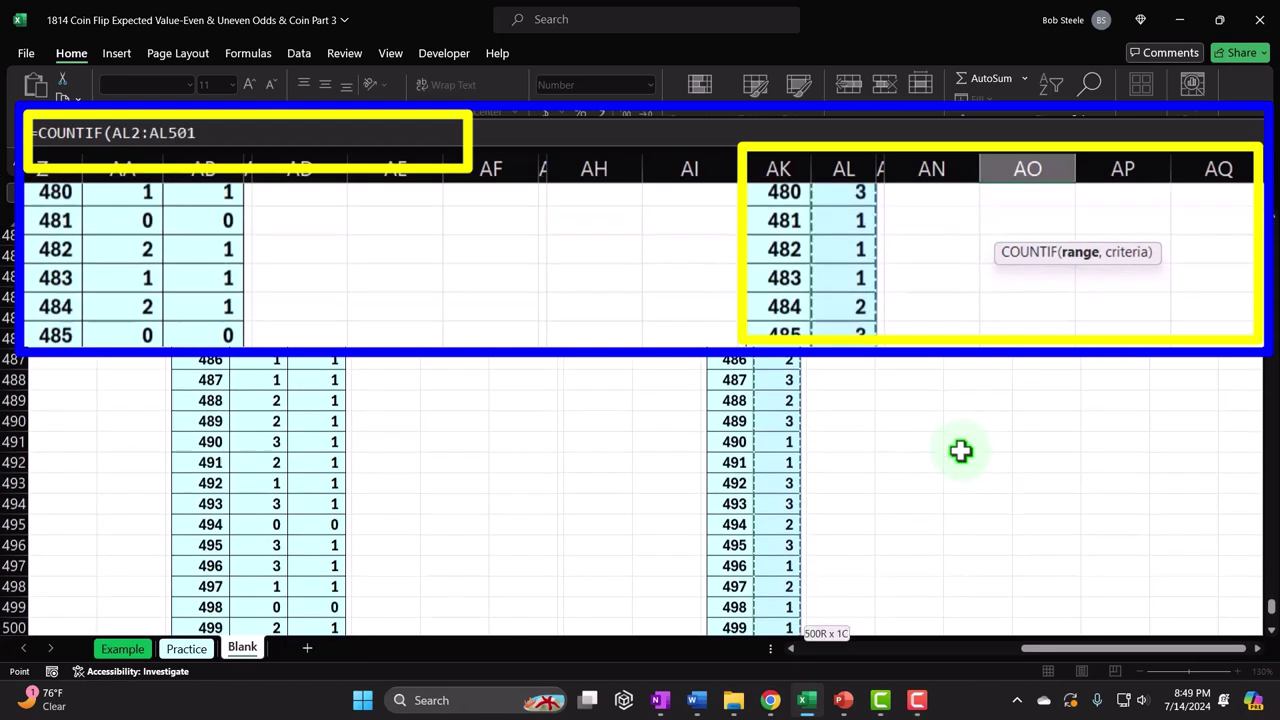
key(ctrl+BackSpace)
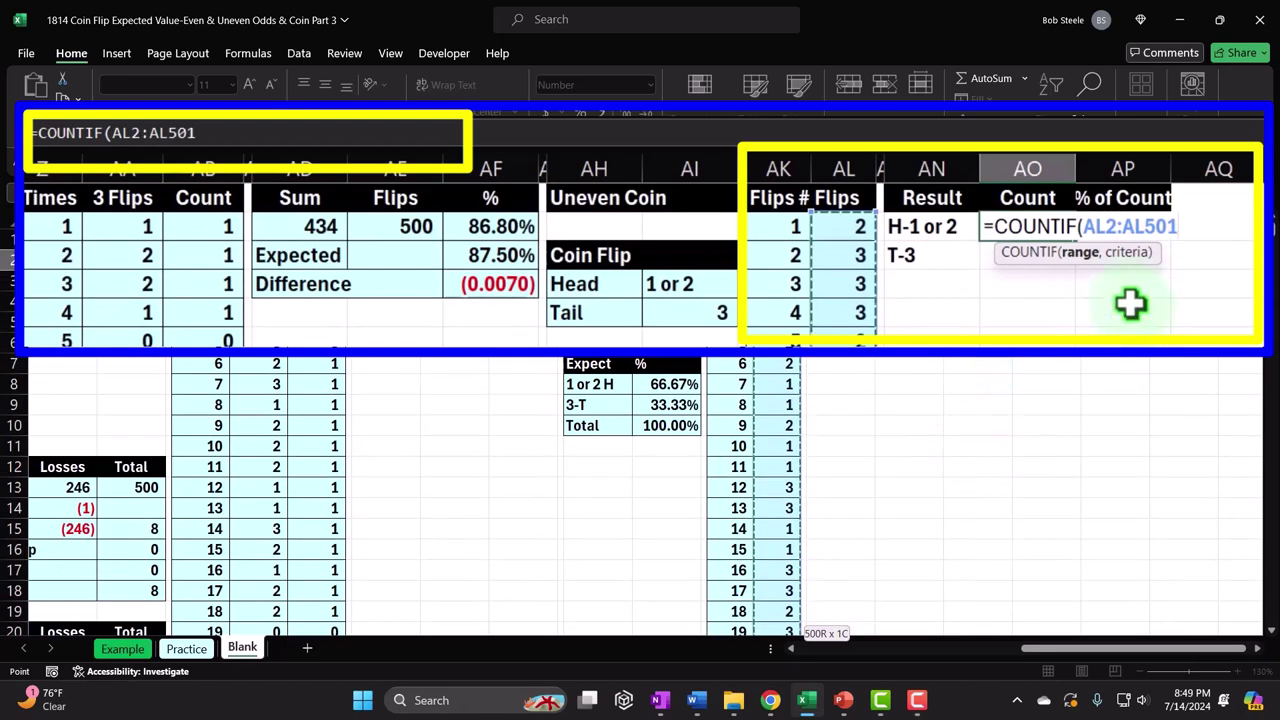
text(,)
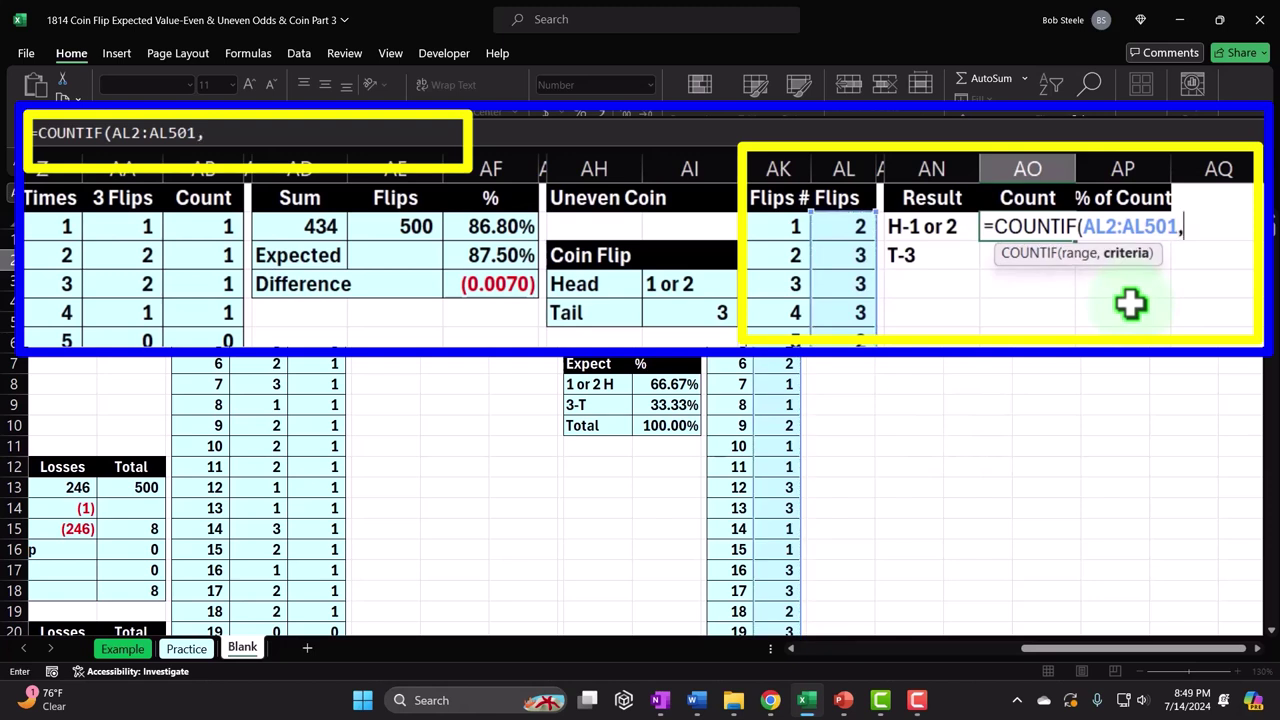
text(1)
text())
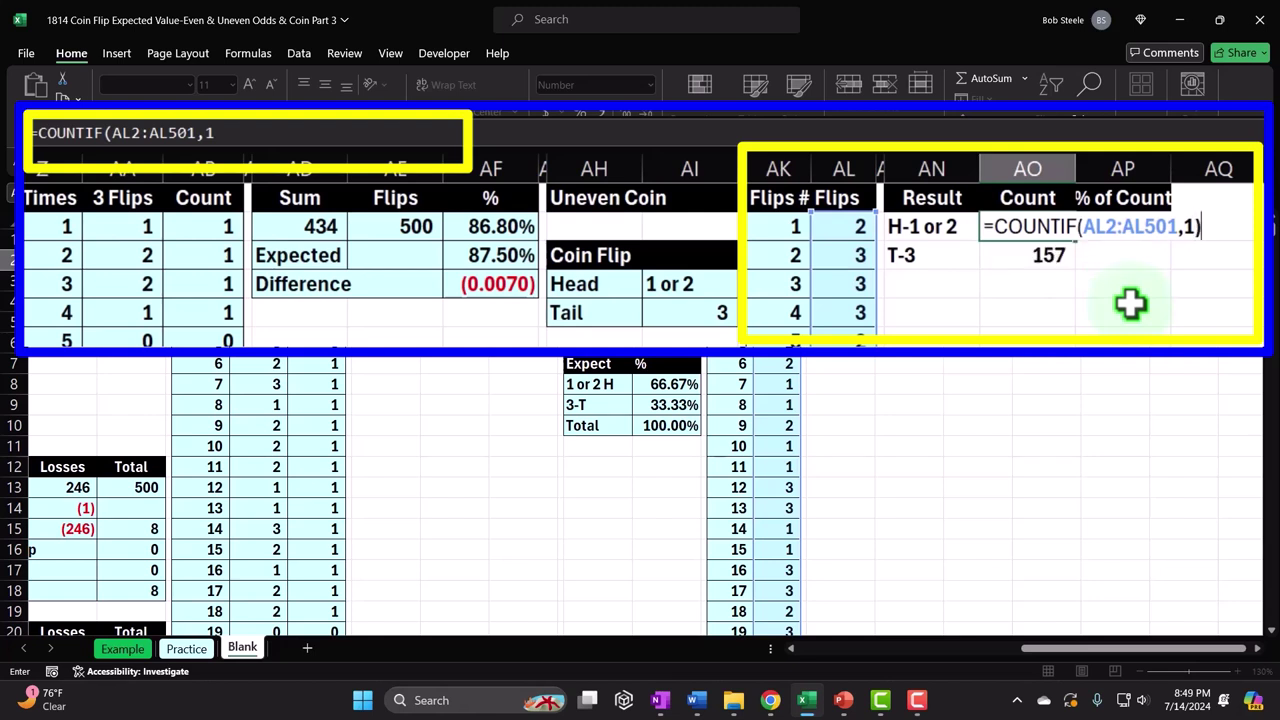
text(+)
text(c)
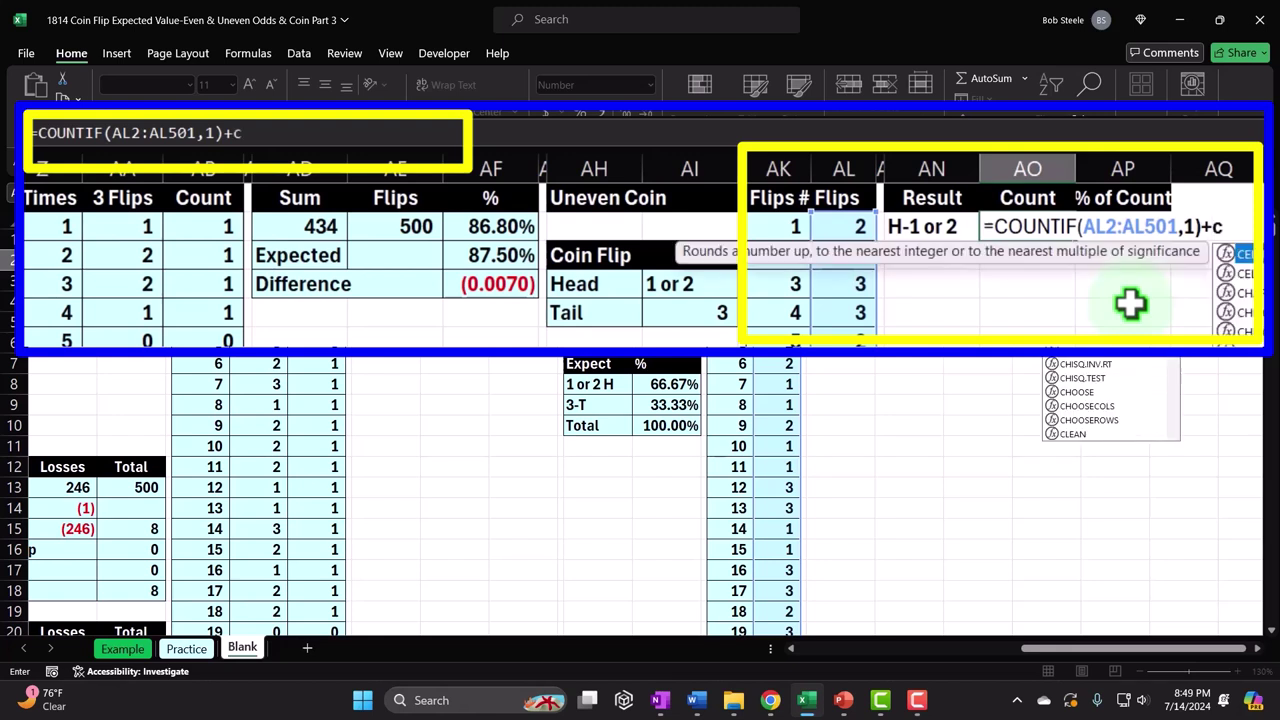
text(ountif)
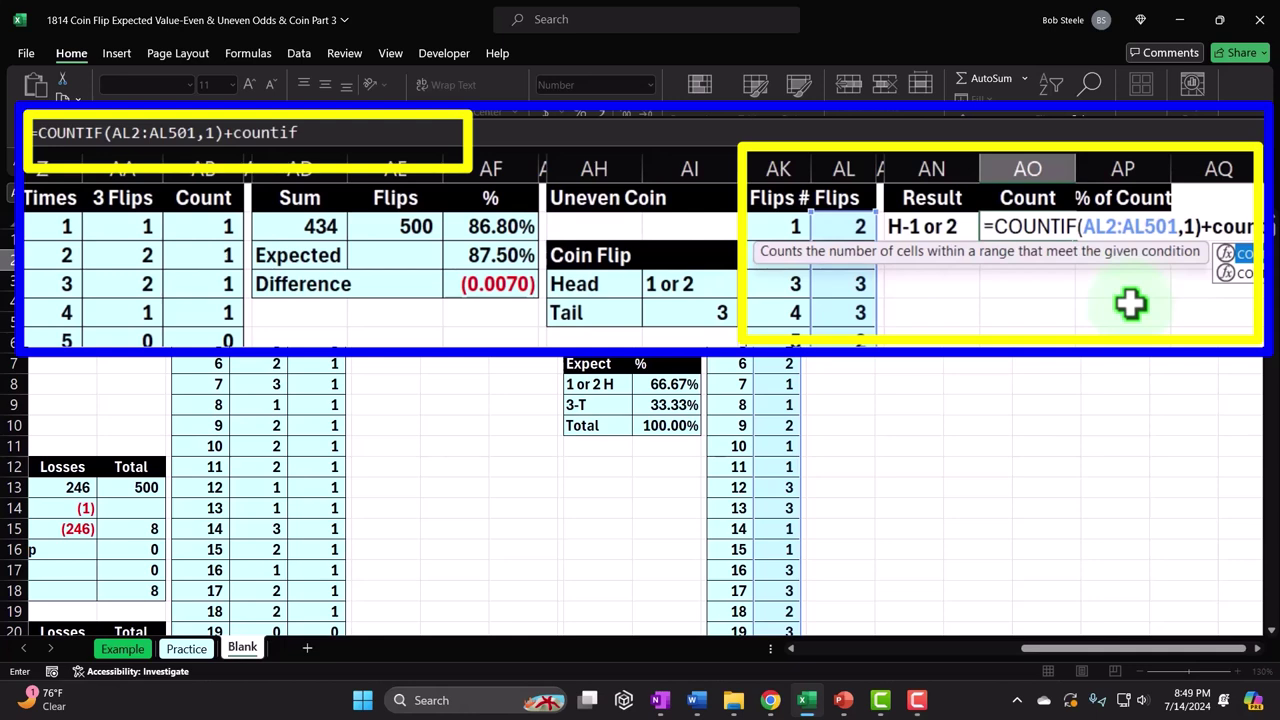
- Add a second COUNTIF over AL2:AL501 for 2s, giving 342
key(Tab)
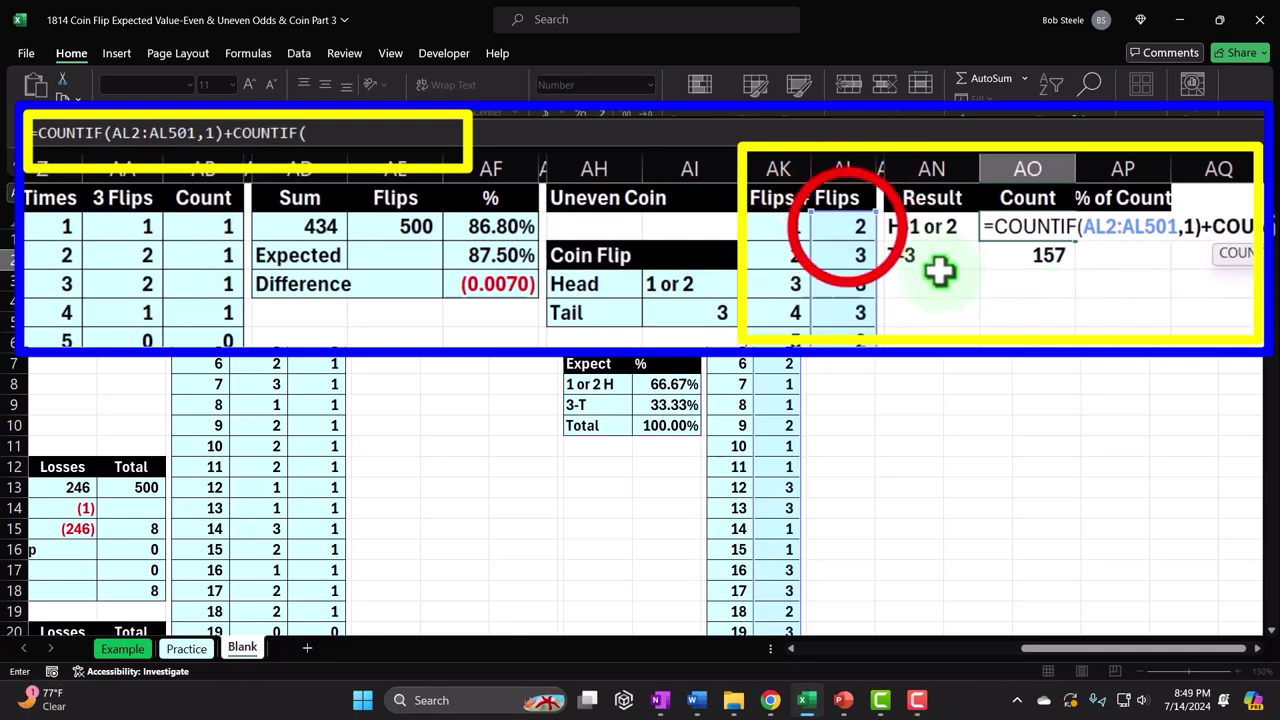
click(846, 228)
key(ctrl+shift+Down)
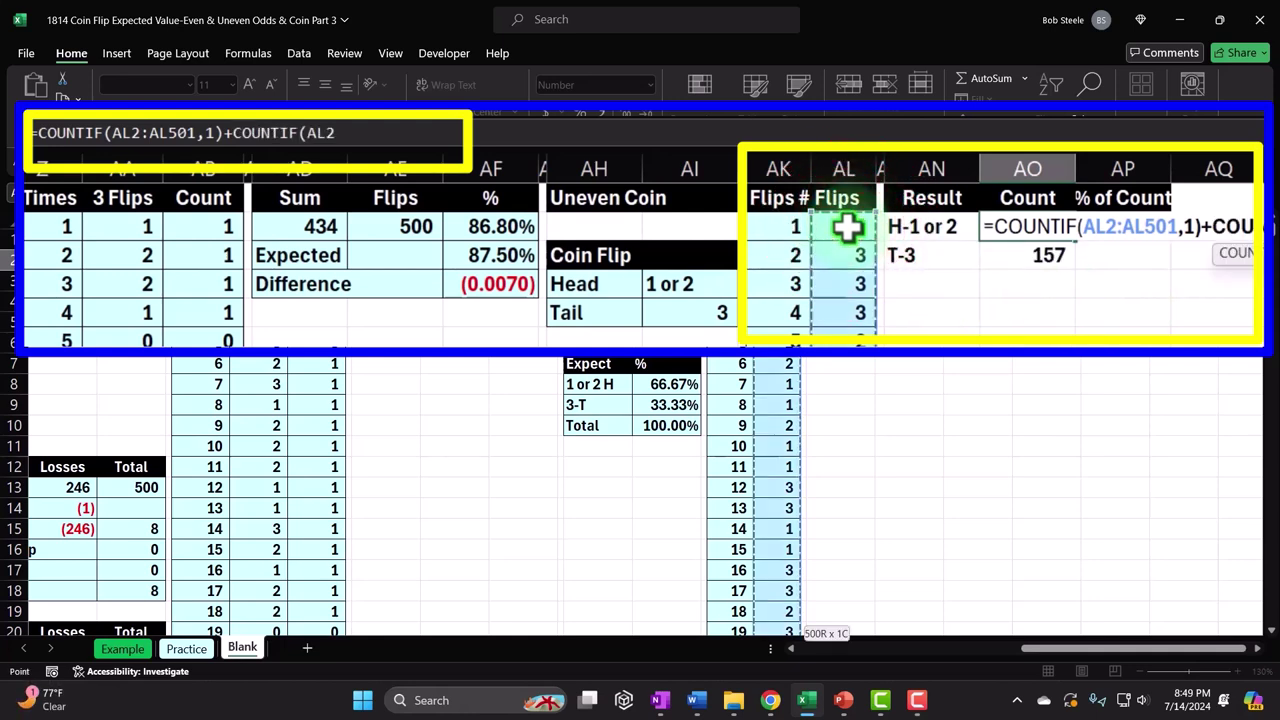
key(ctrl+BackSpace)
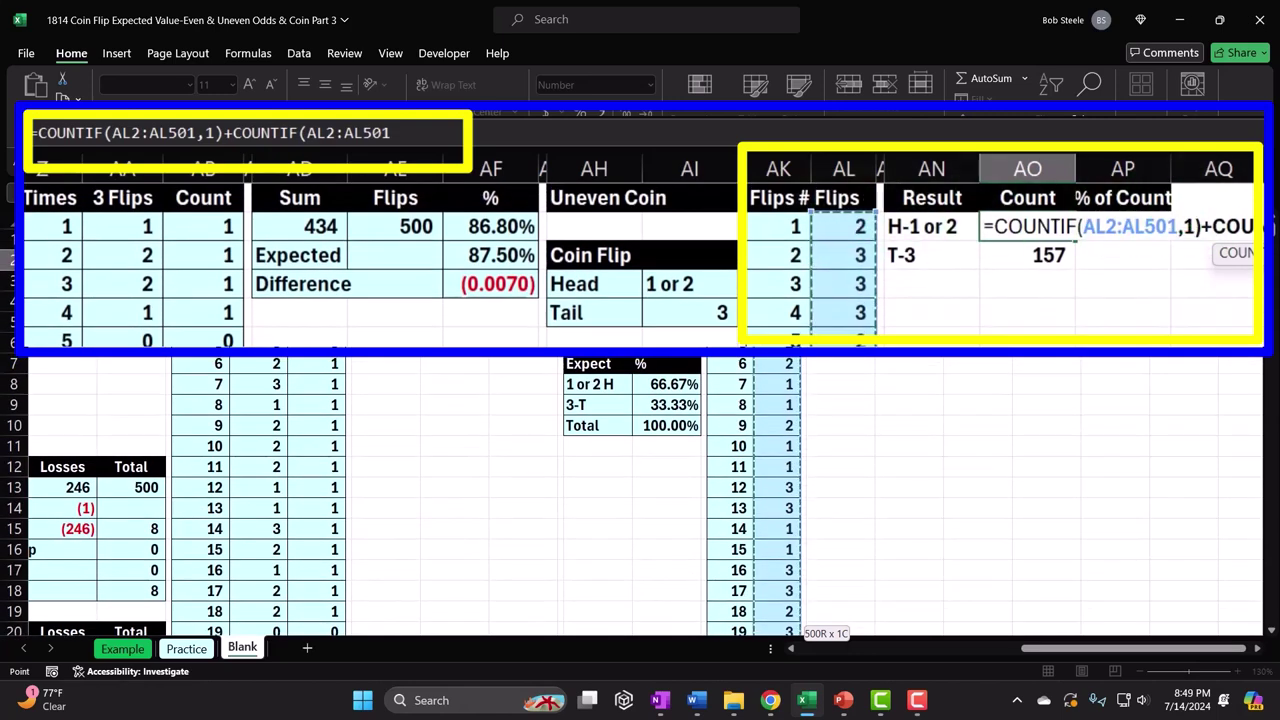
text(,1)
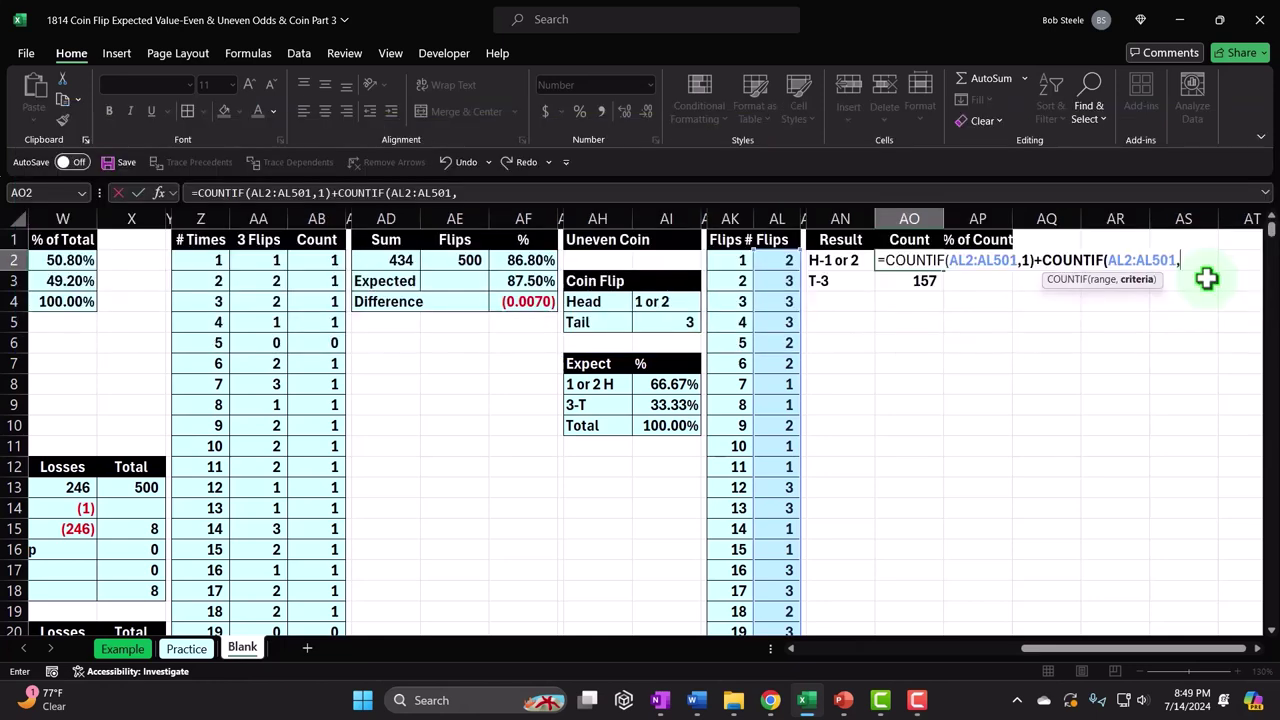
text())
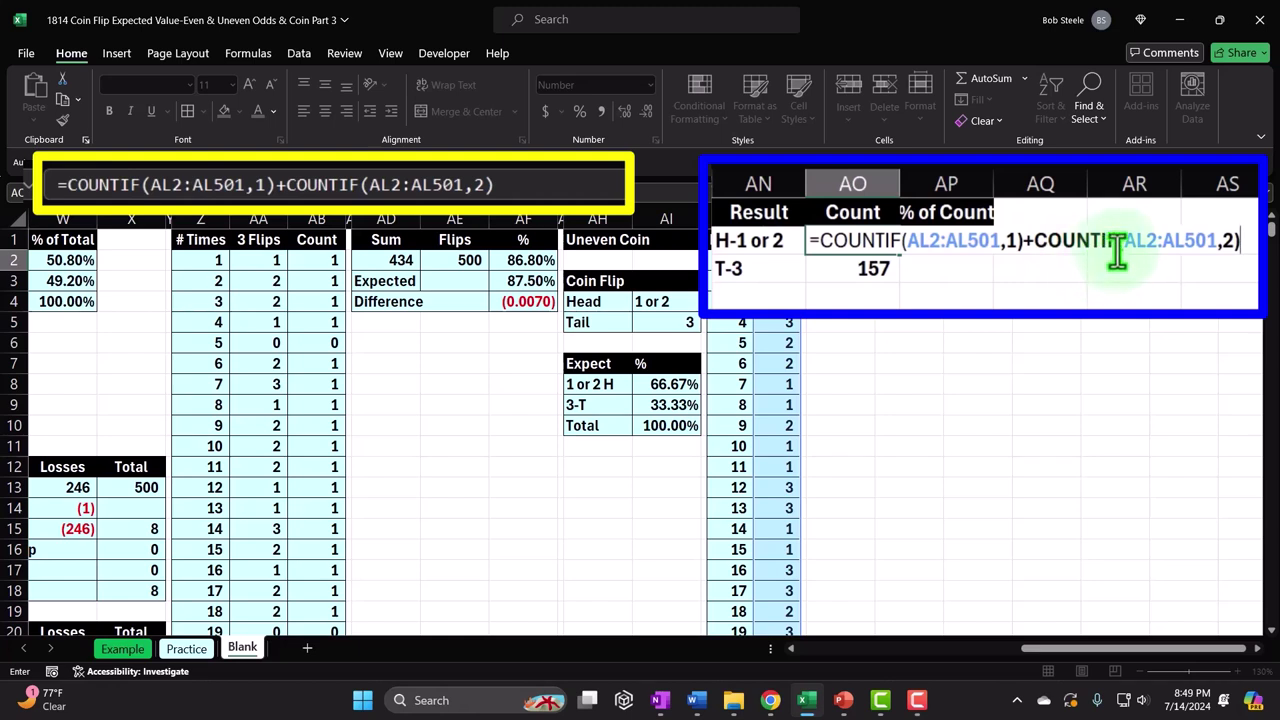
key(Return)
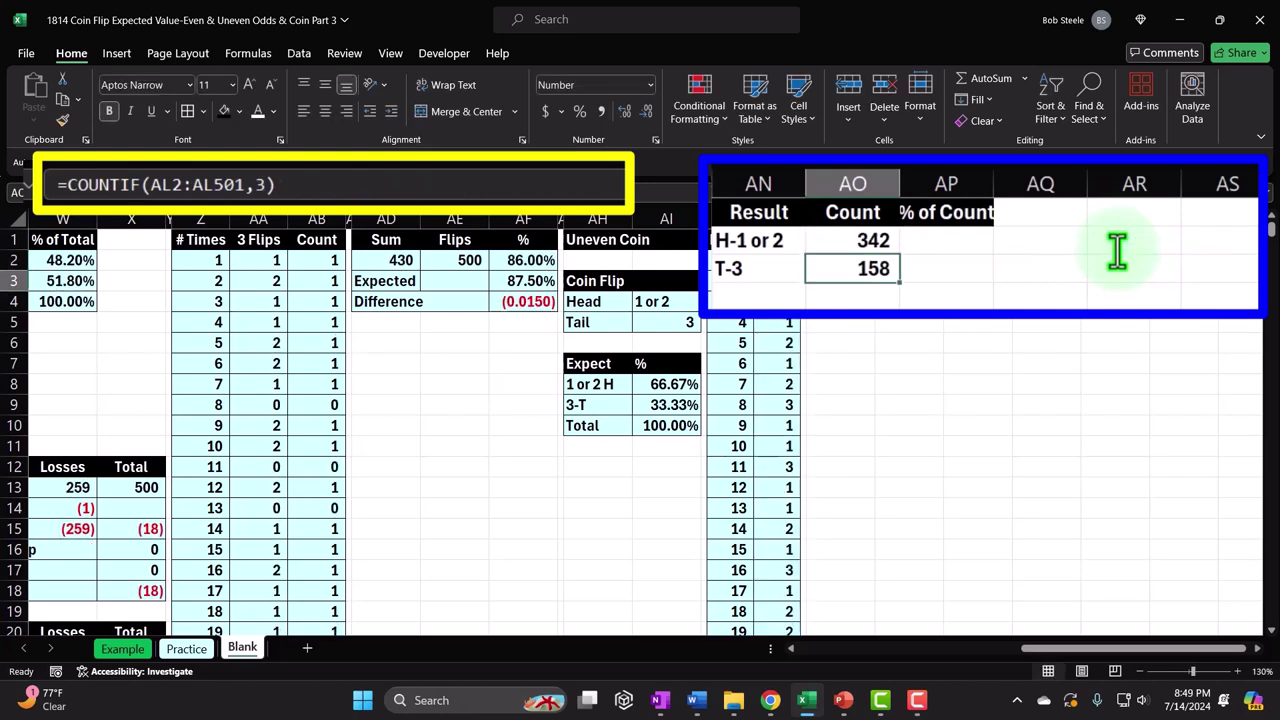
key(Down)
key(Left)
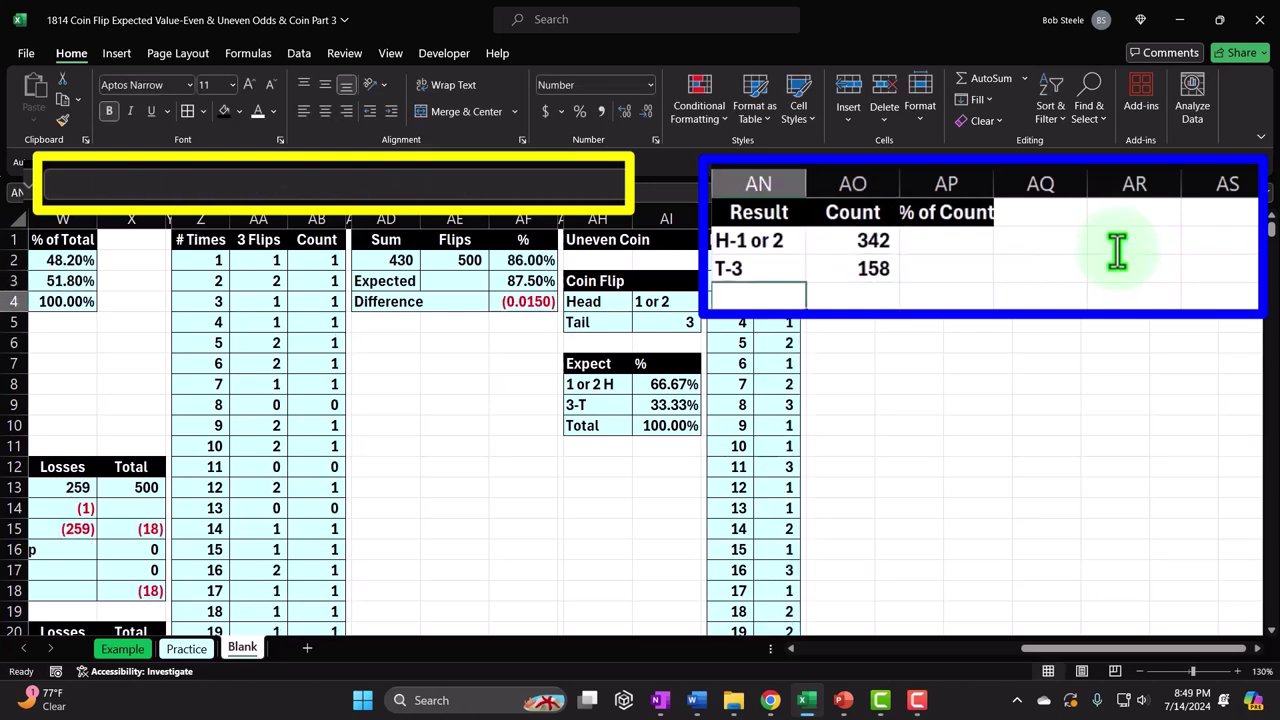
- Add a Total row in AN4 with =SUM(AO2:AO3) giving 500
text(Total)
key(Tab)
text(=)
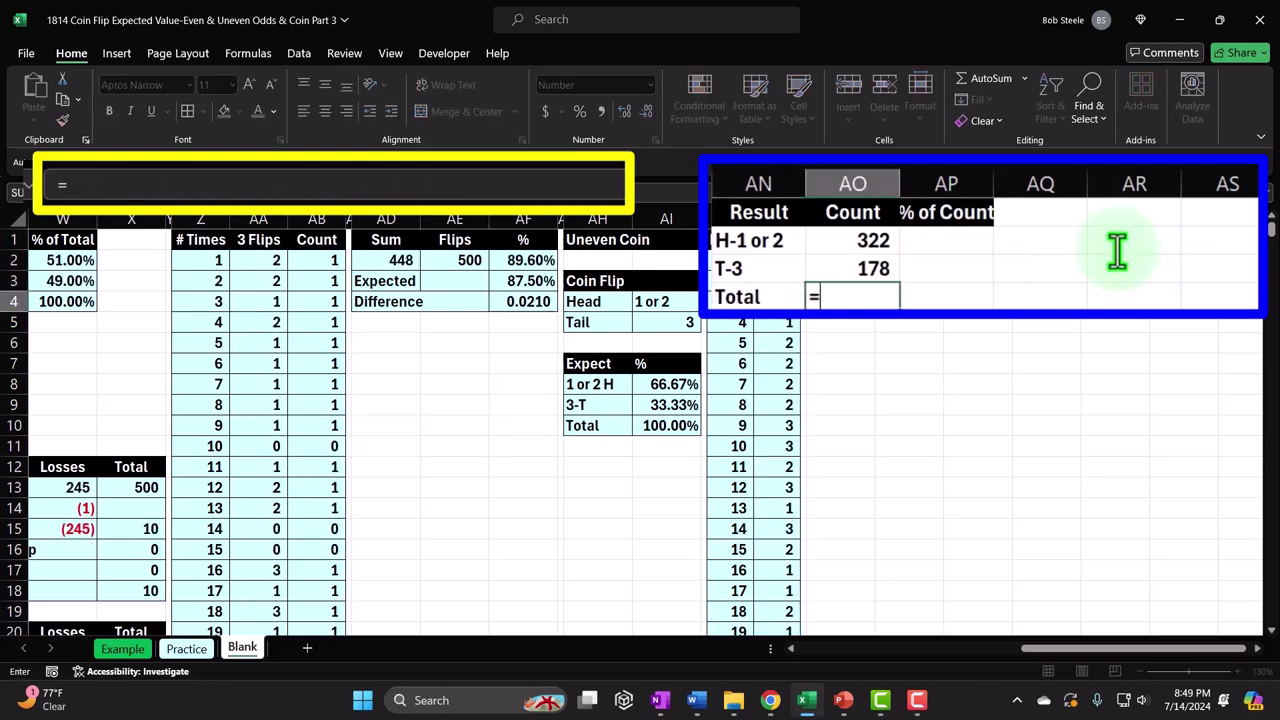
text(sum)
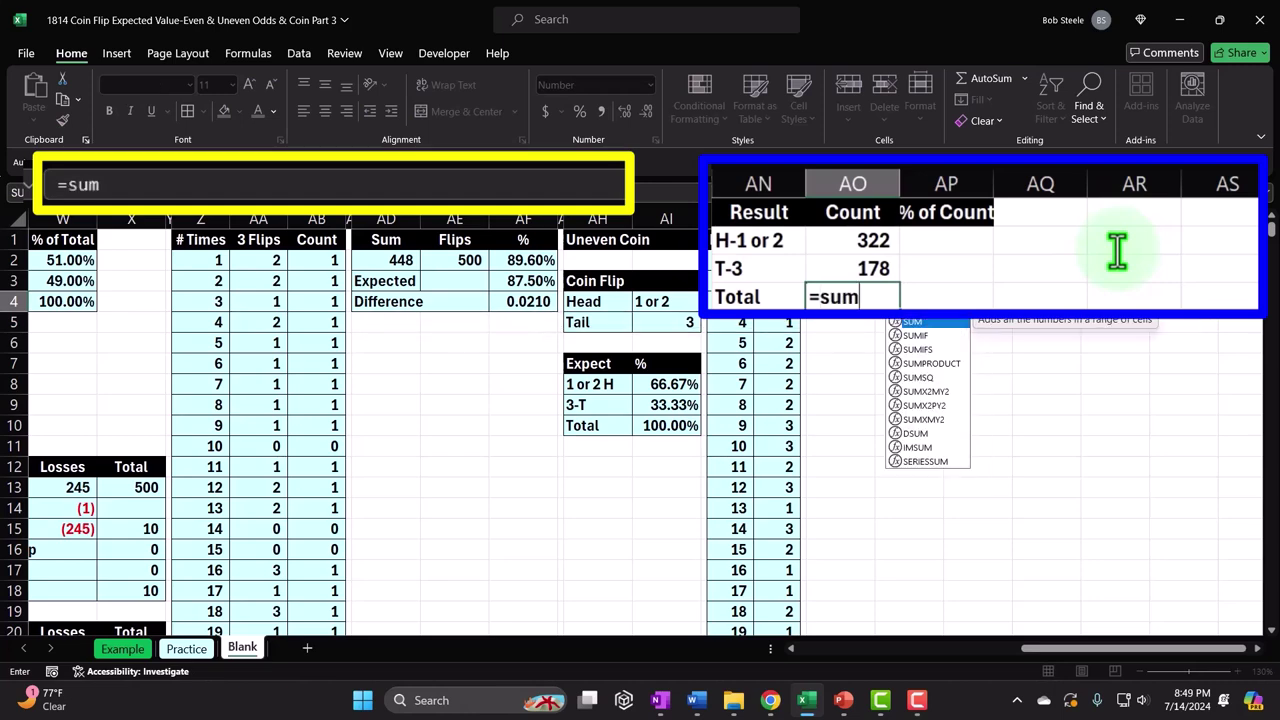
text(()
key(Up)
key(shift+Up)
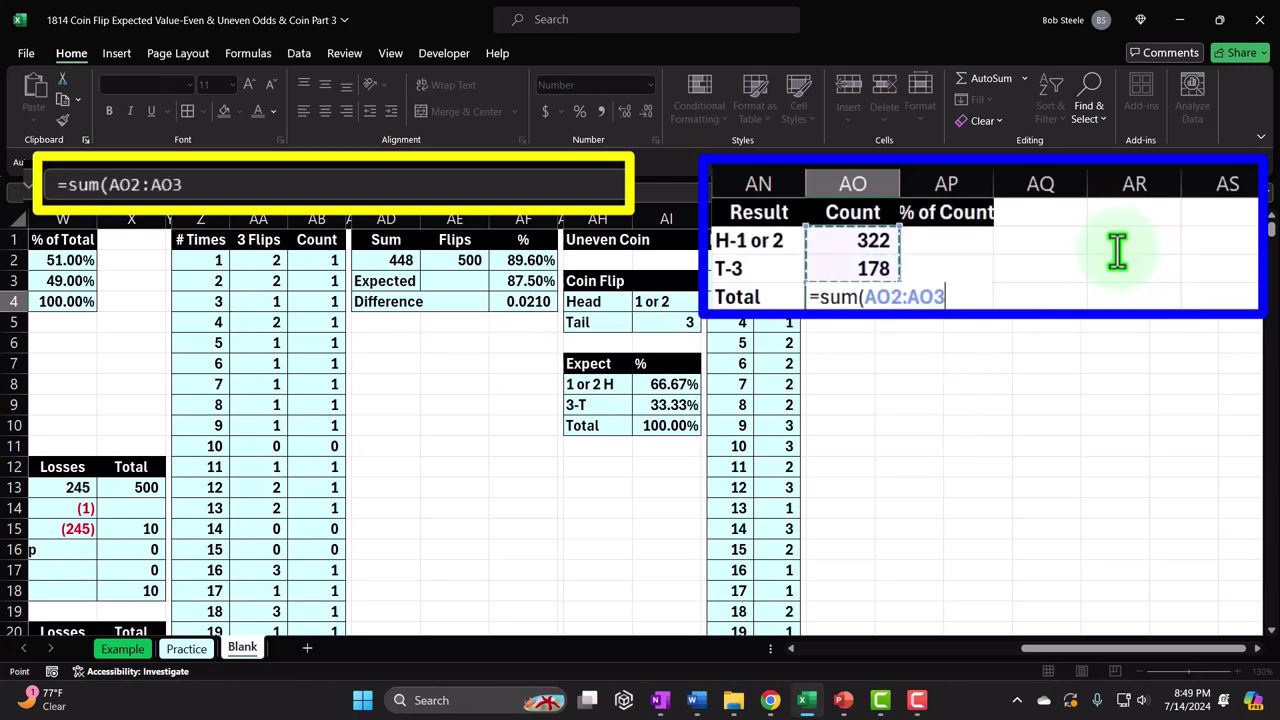
key(Return)
- Autofit the % of Count column AP to its header
key(Right)
key(Right)
key(Up)
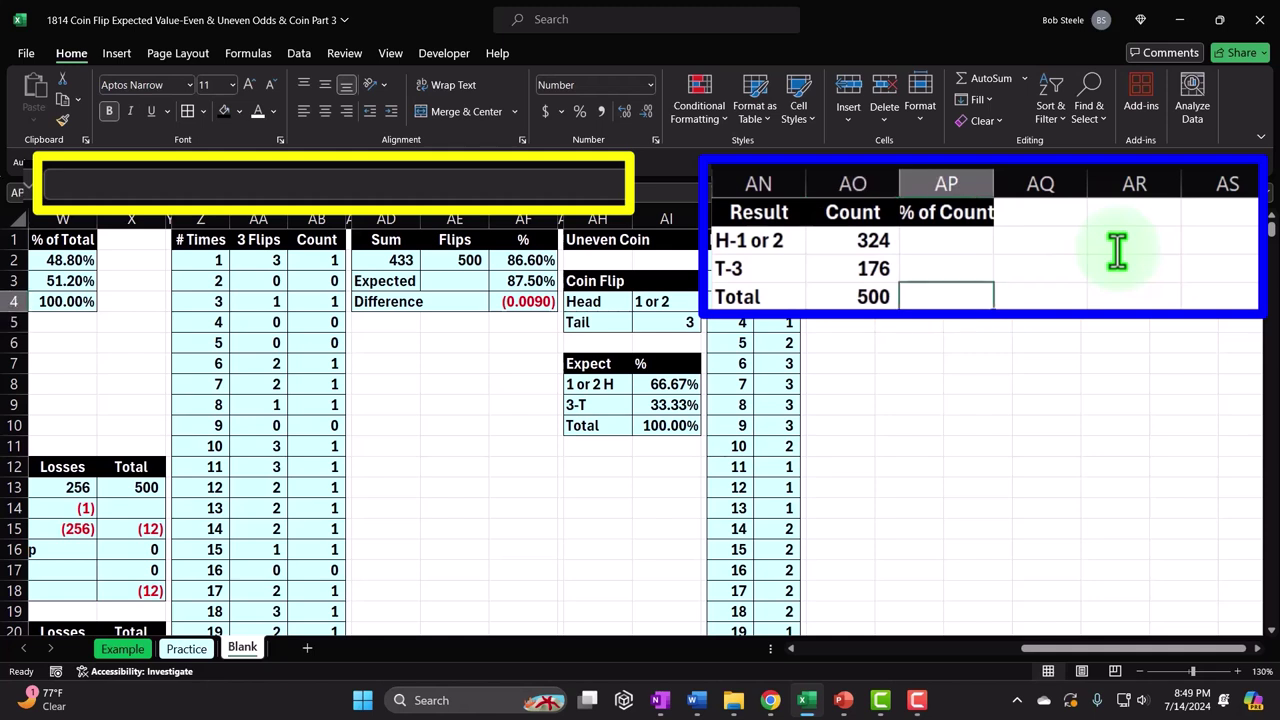
key(Up)
key(Up)
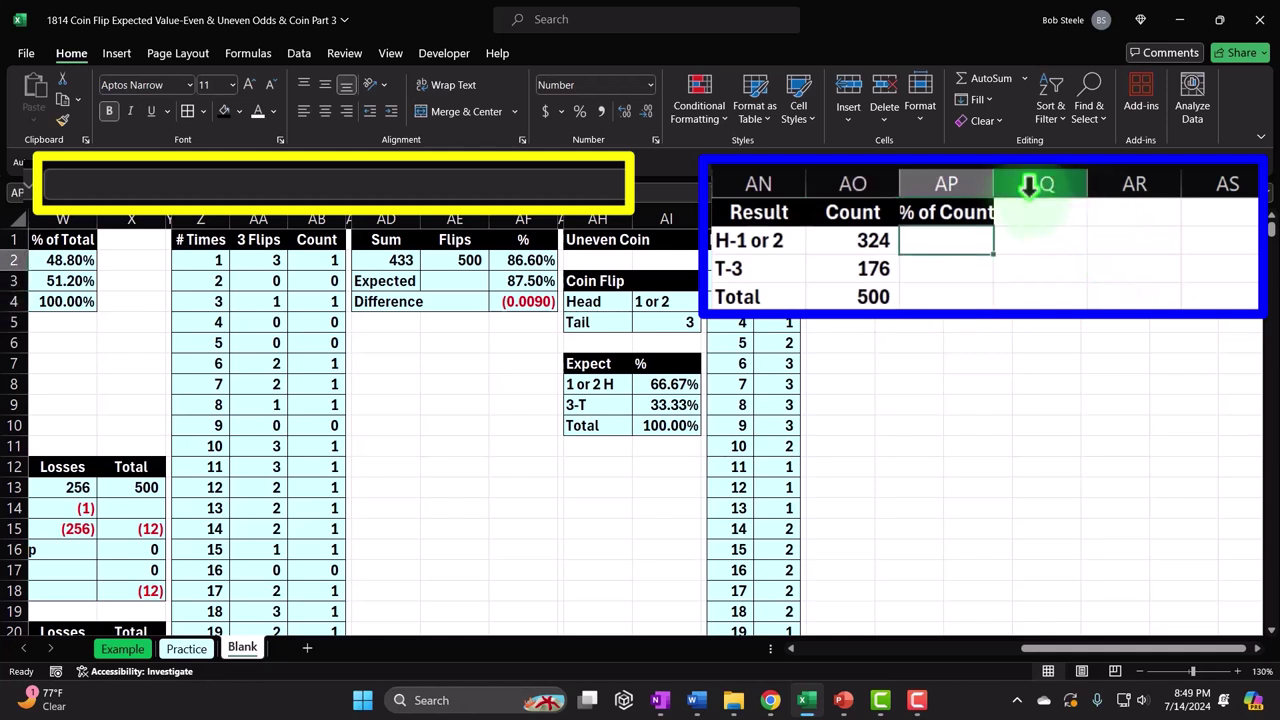
click(998, 178)
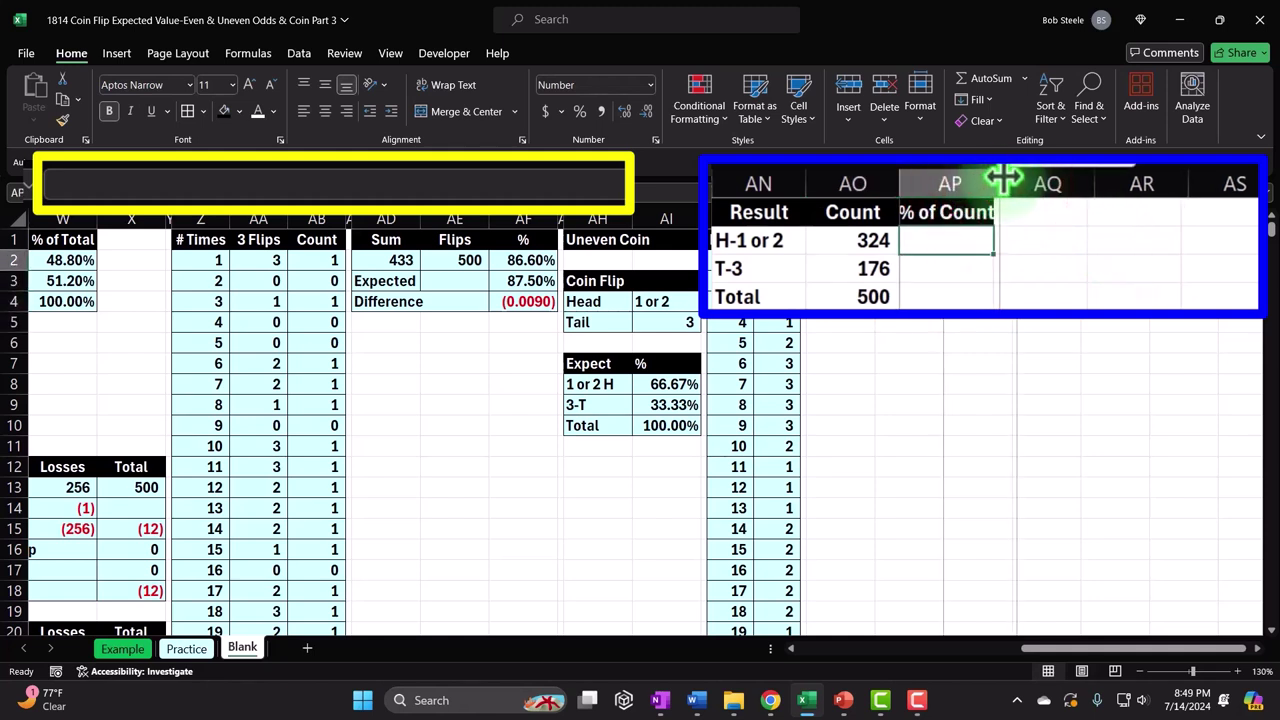
double_click(994, 178)
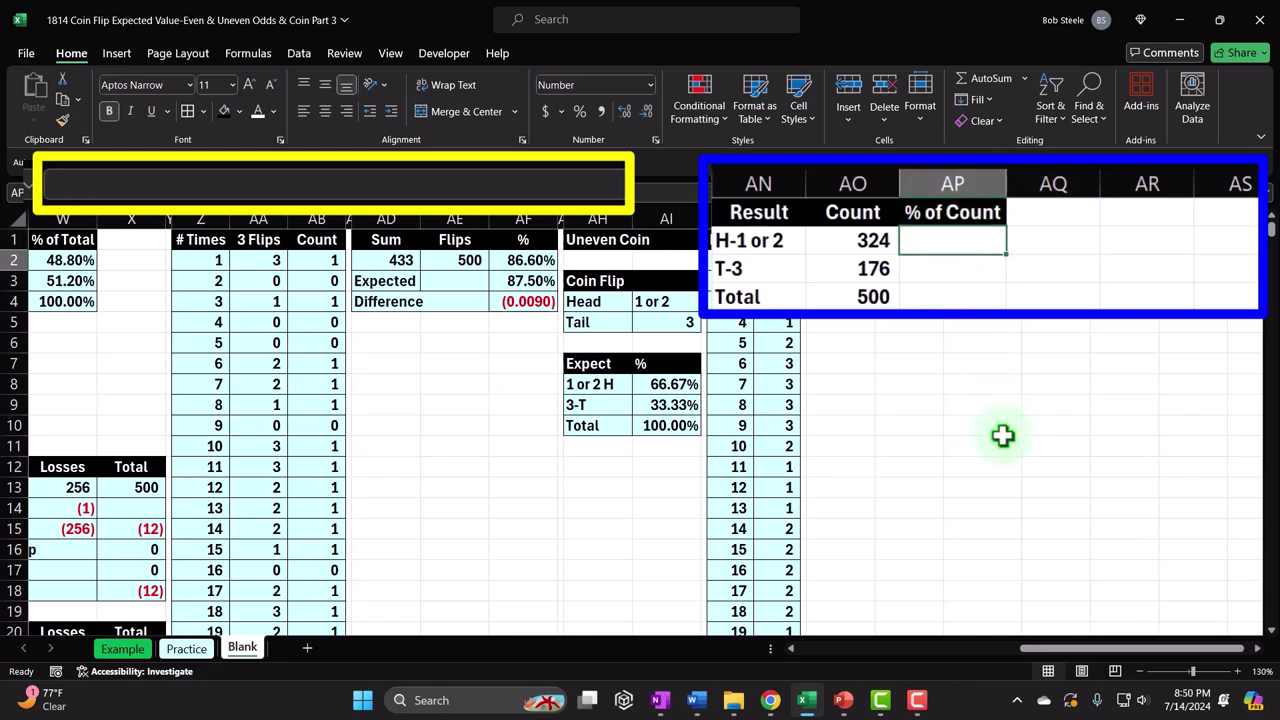
- Enter =AO2/$AO$4 in AP2 as a two-decimal percentage, 67.40%
text(=)
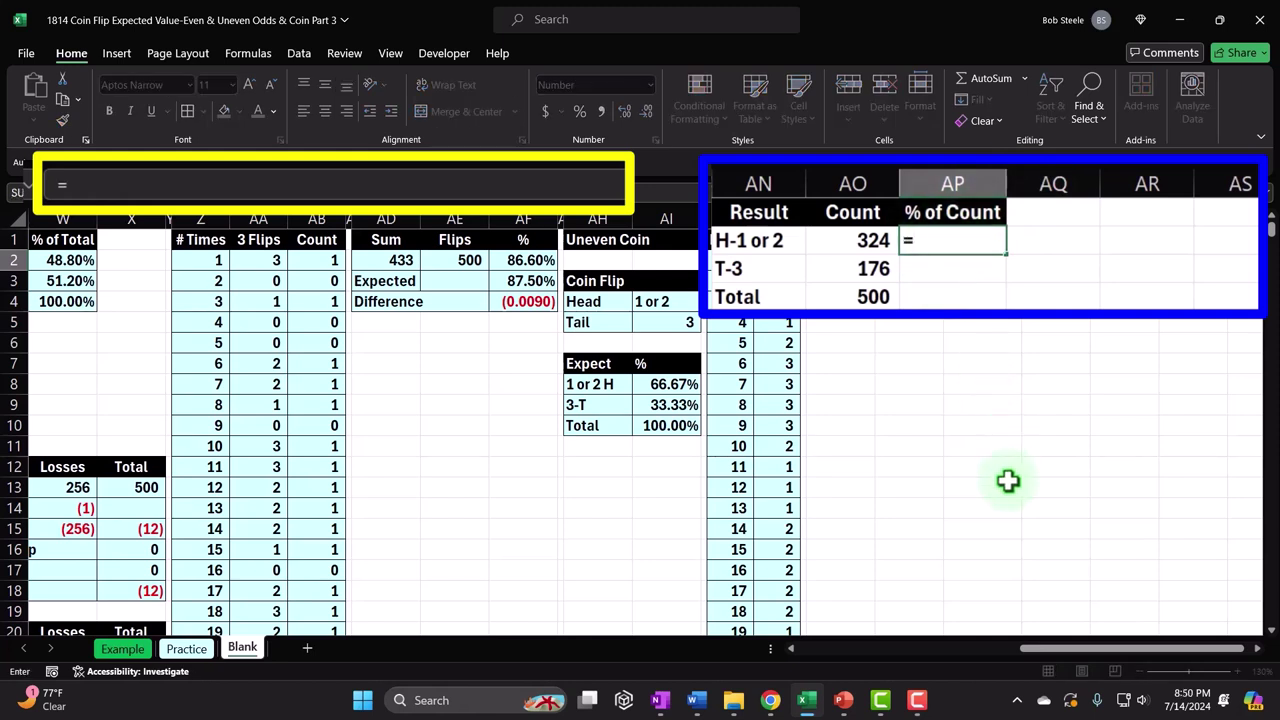
key(Left)
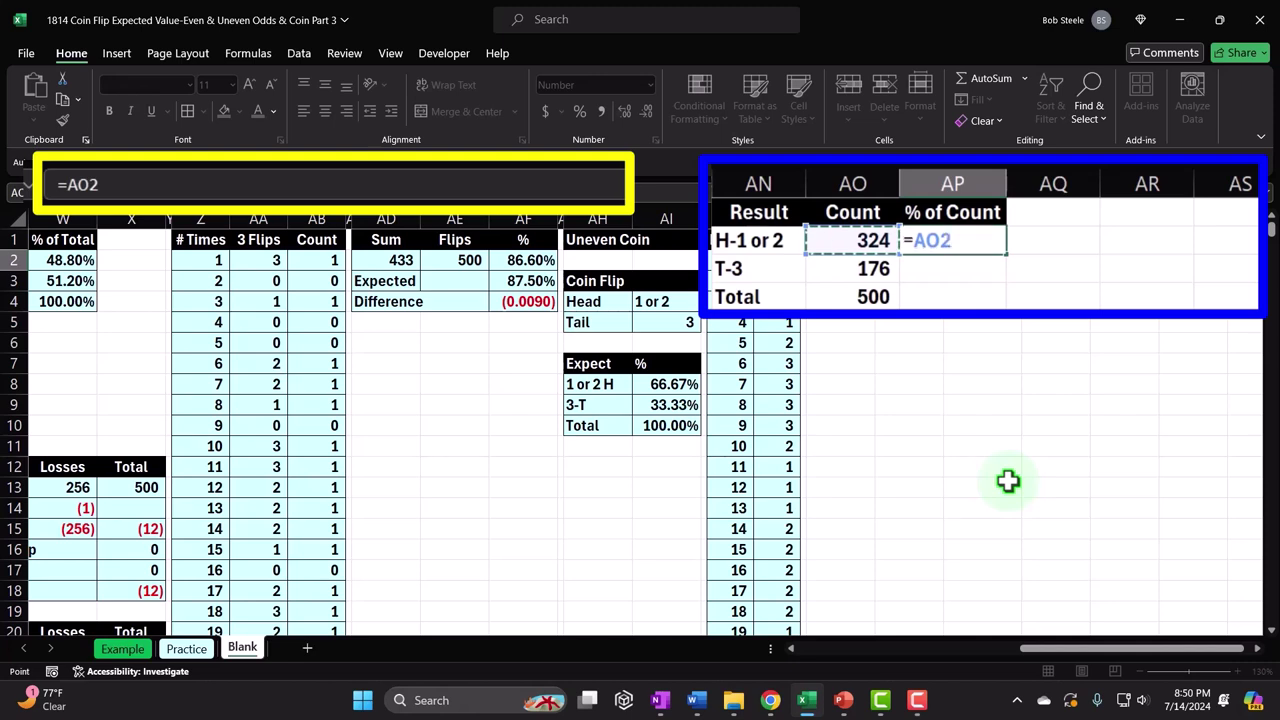
text(/)
key(Left)
key(Down)
key(Down)
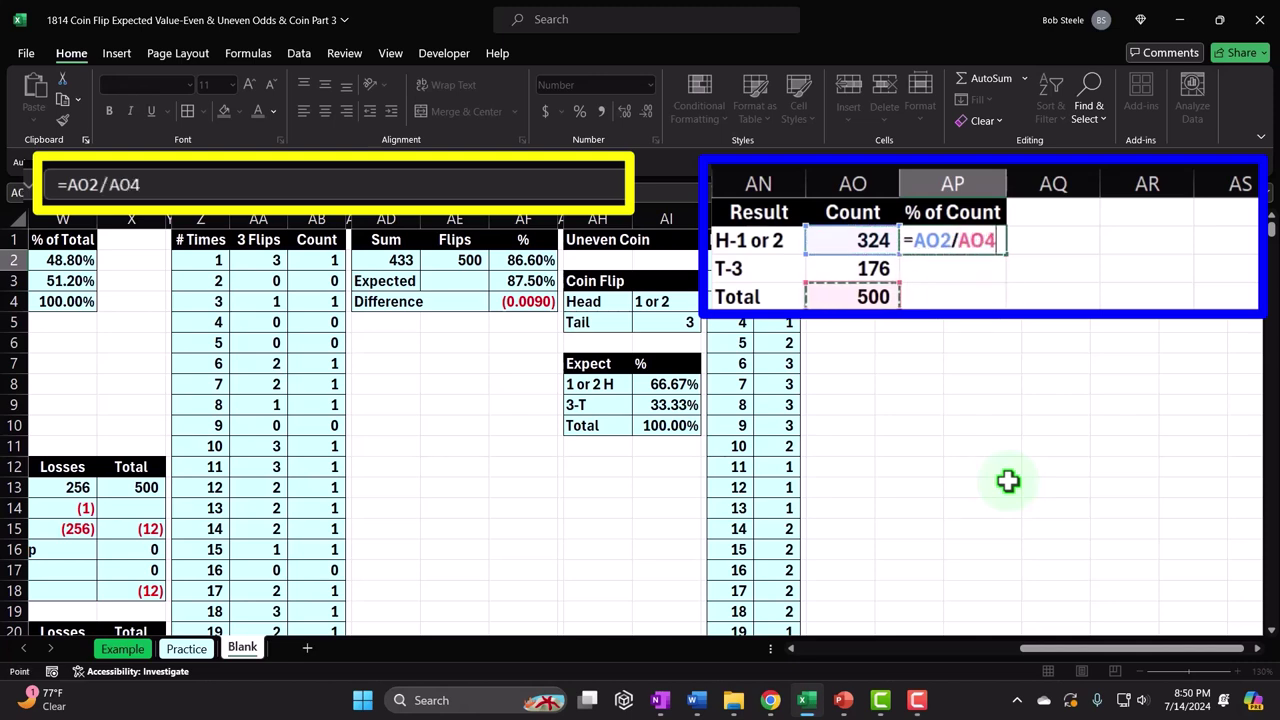
key(F4)
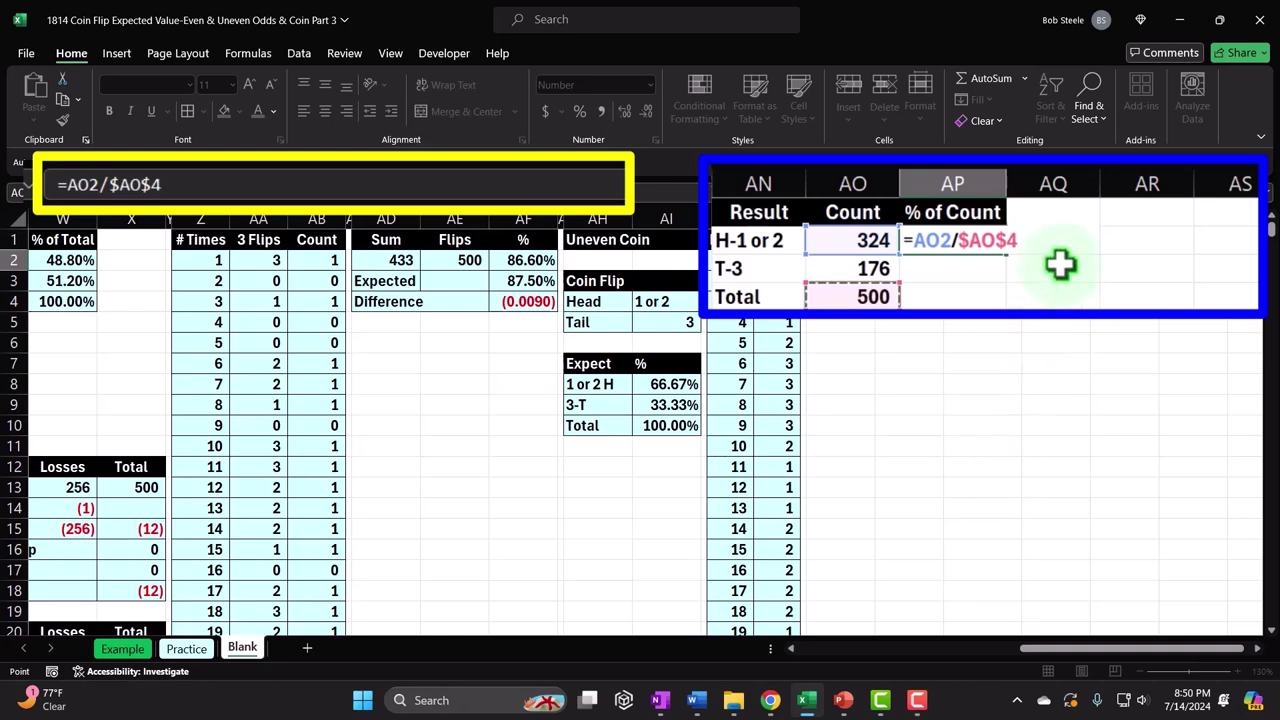
key(ctrl+Return)
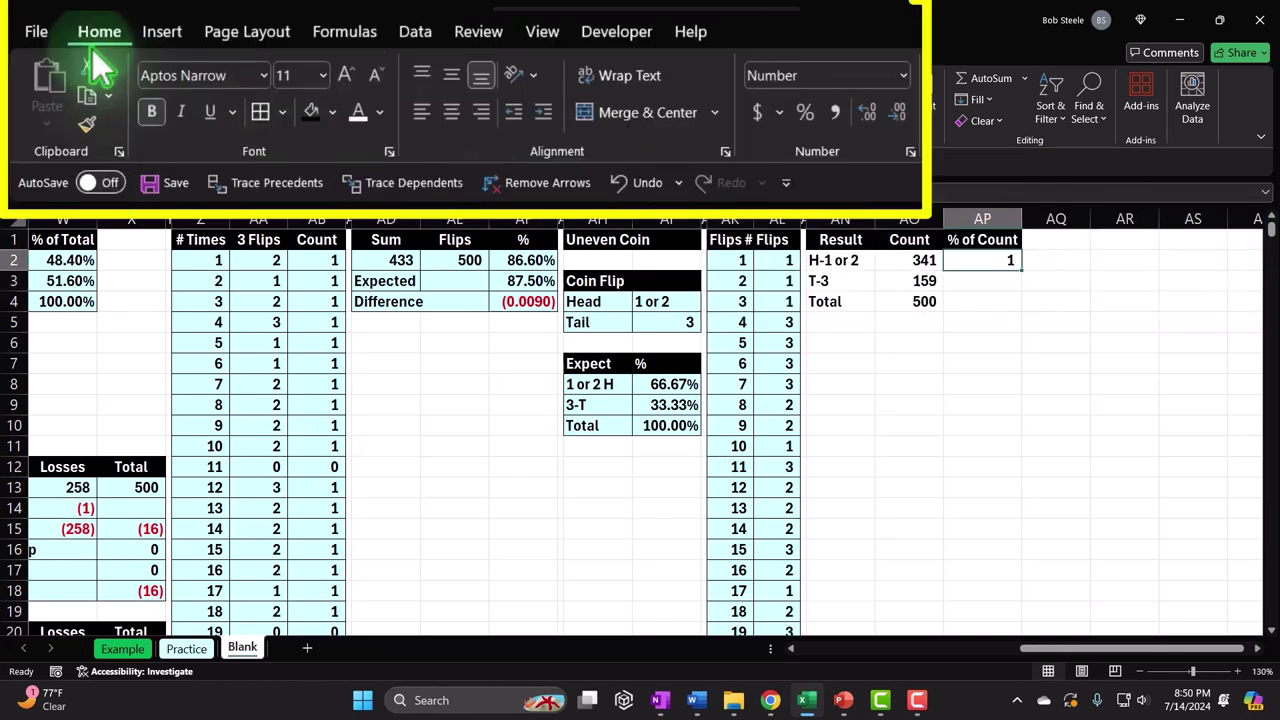
click(806, 112)
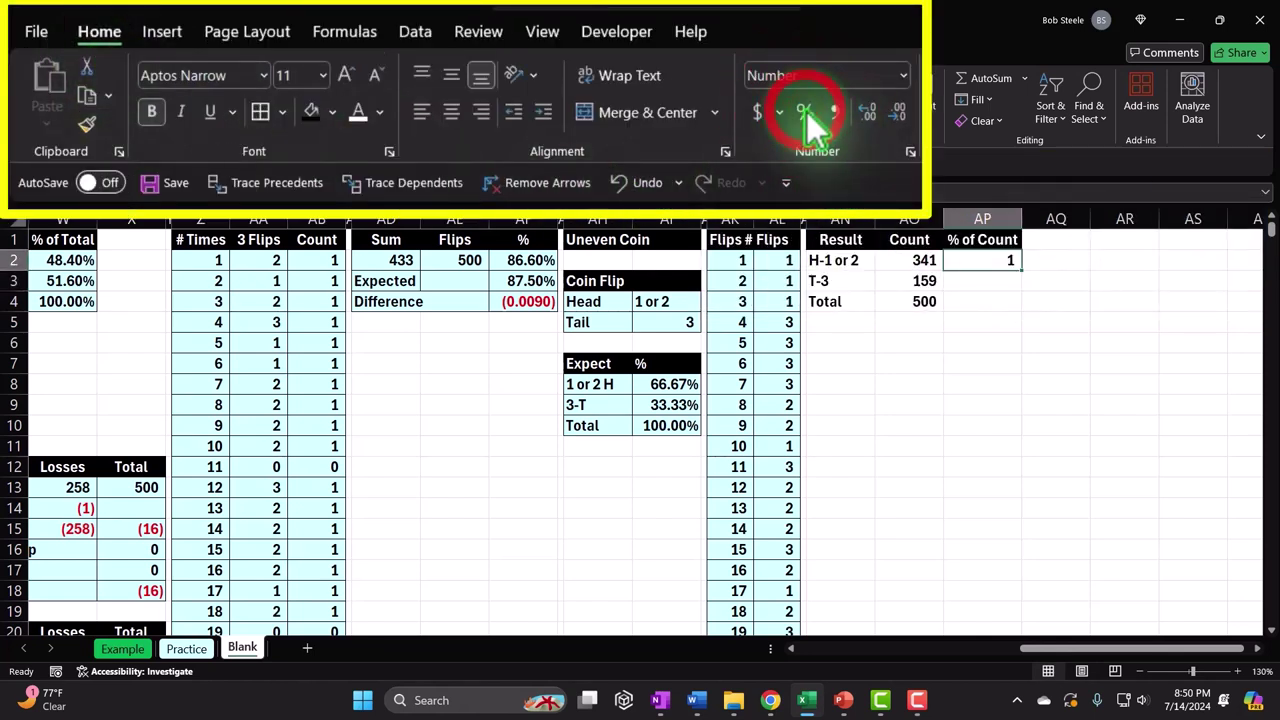
click(862, 122)
click(862, 122)
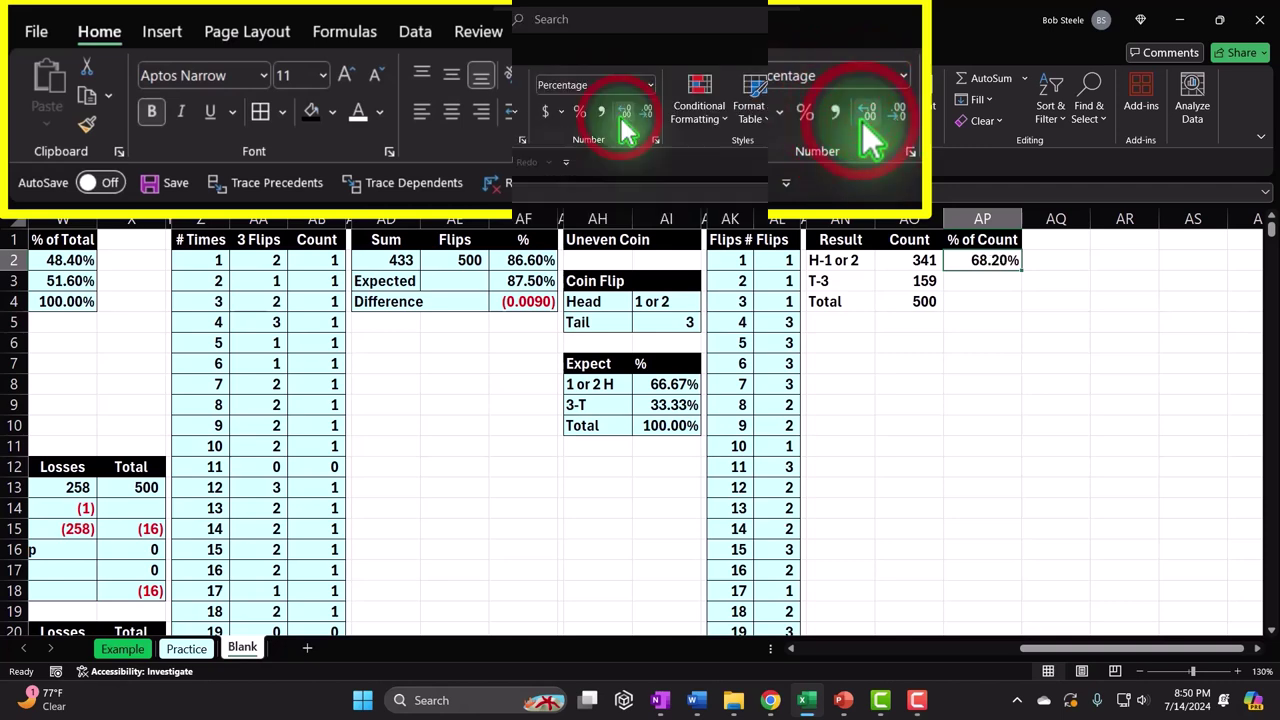
- Fill the percentage down to T-3 and total AP4 as 100.00%
drag(1022, 270, 1024, 290)
click(990, 302)
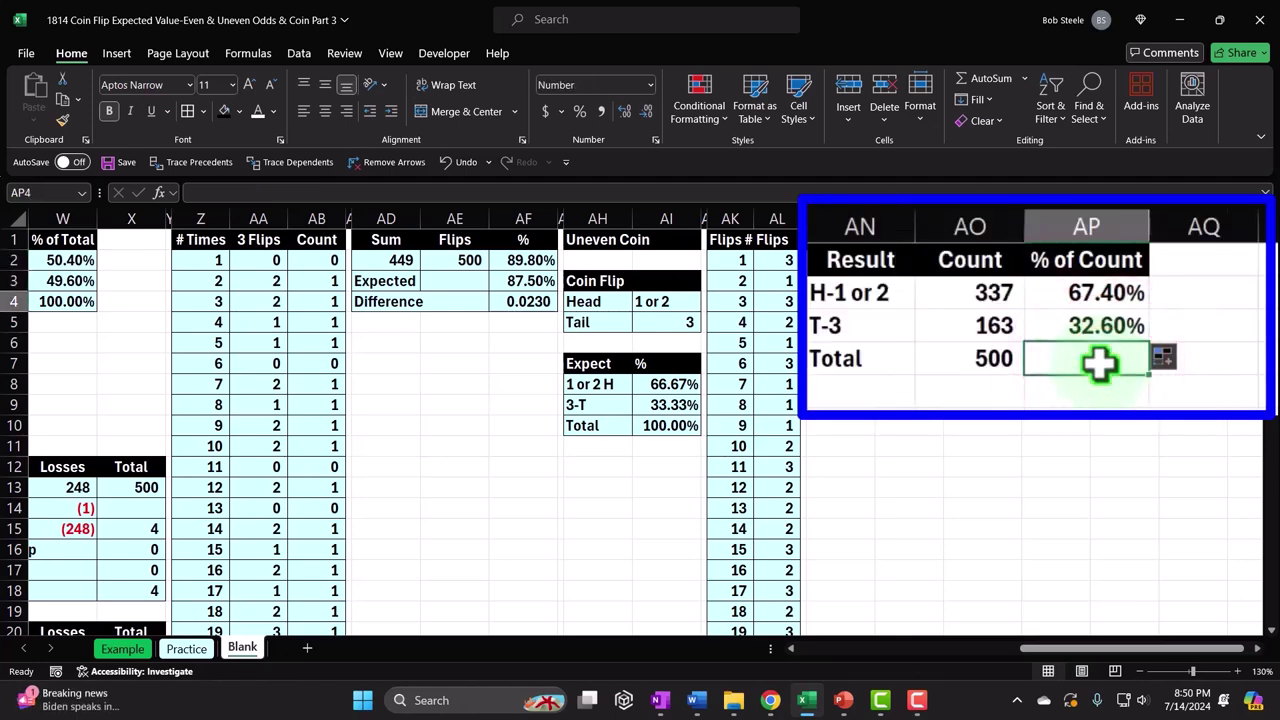
key(alt+equal)
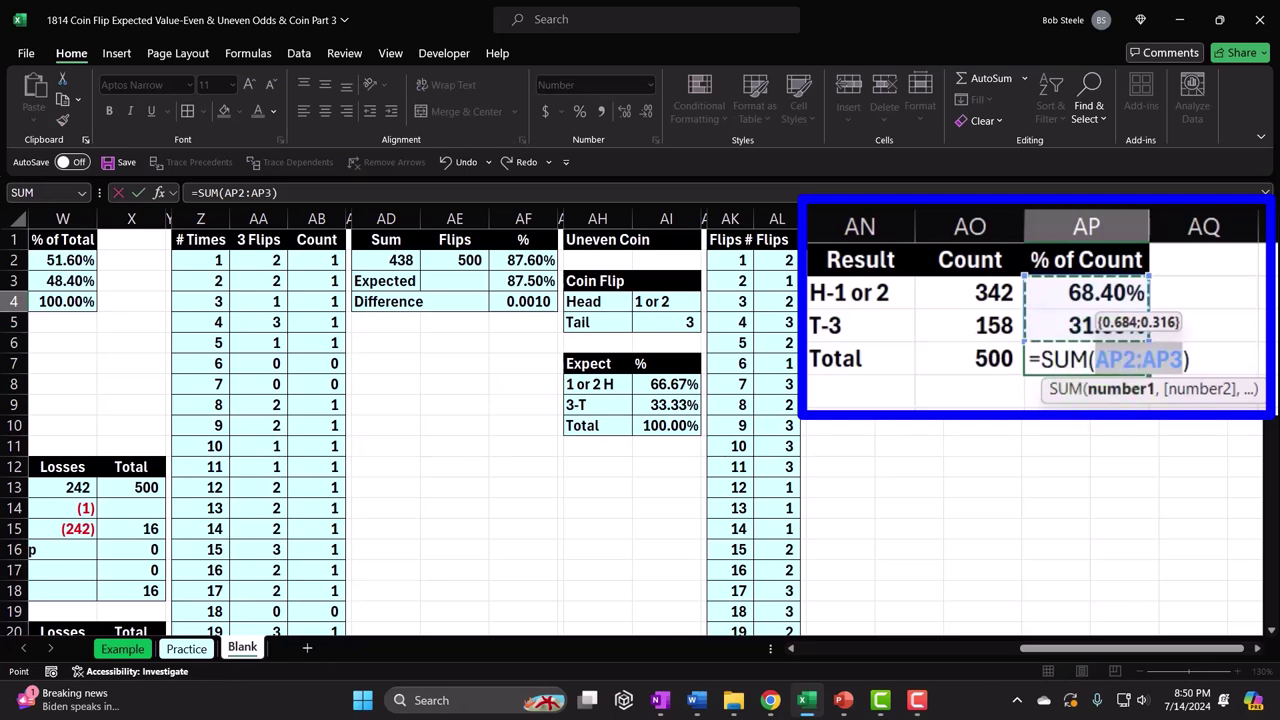
key(ctrl+Return)
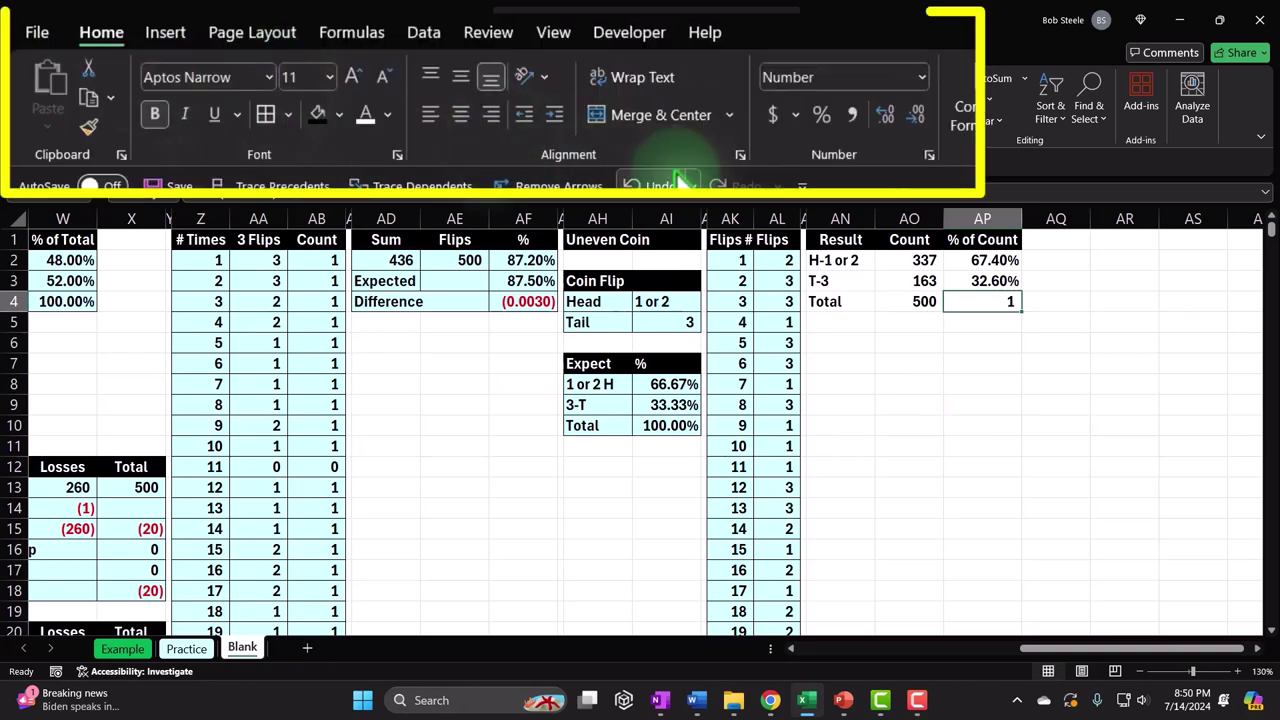
click(821, 114)
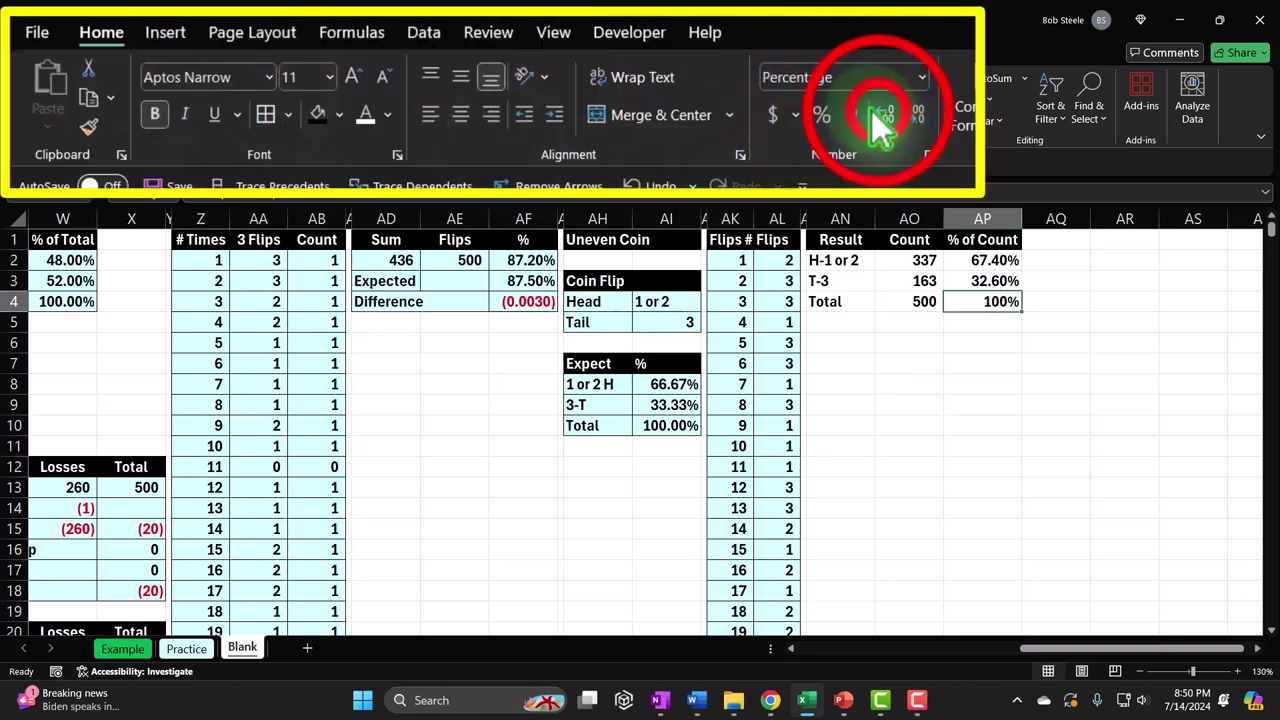
double_click(880, 113)
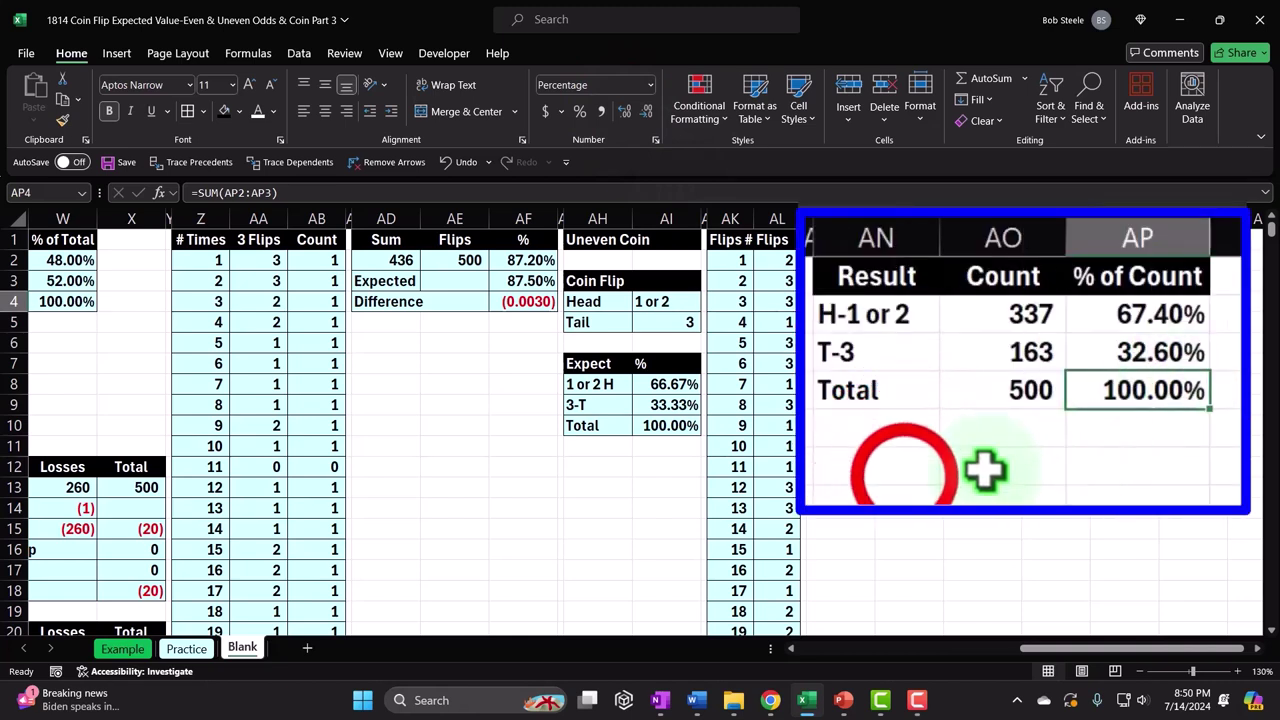
click(904, 472)
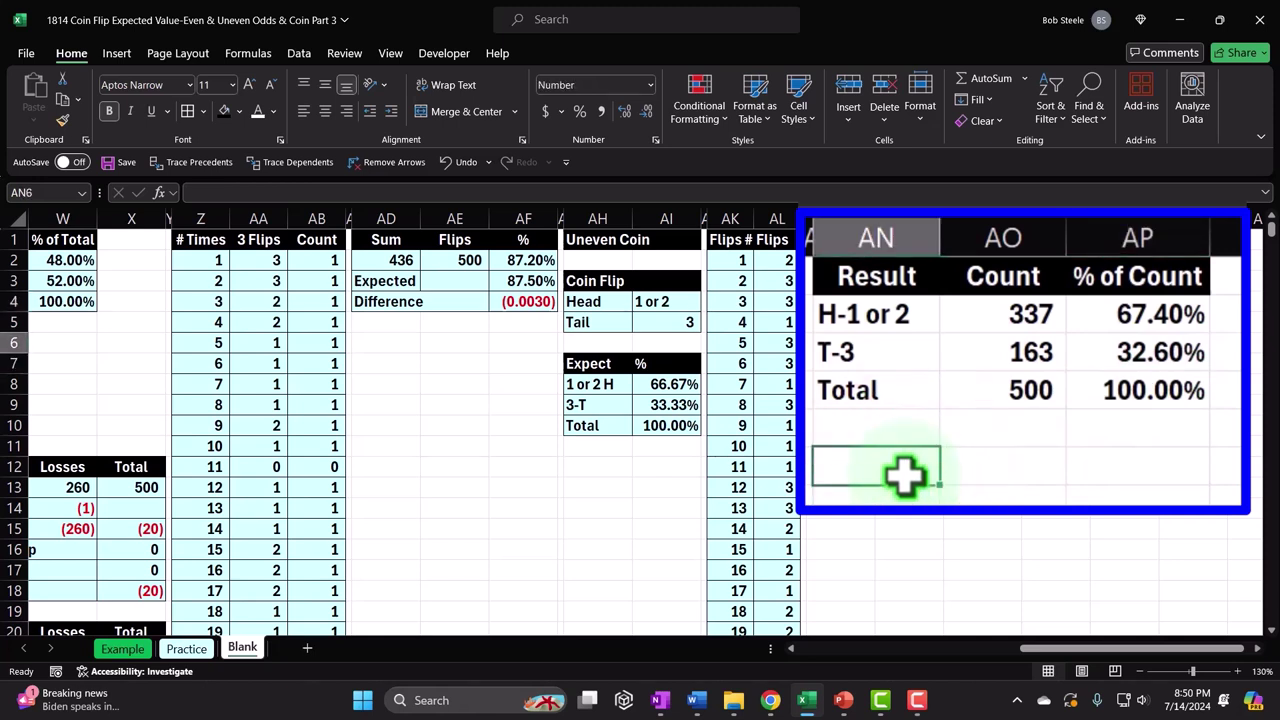
- Add a Flips row with 500 in AN6:AO6
text(fLI)
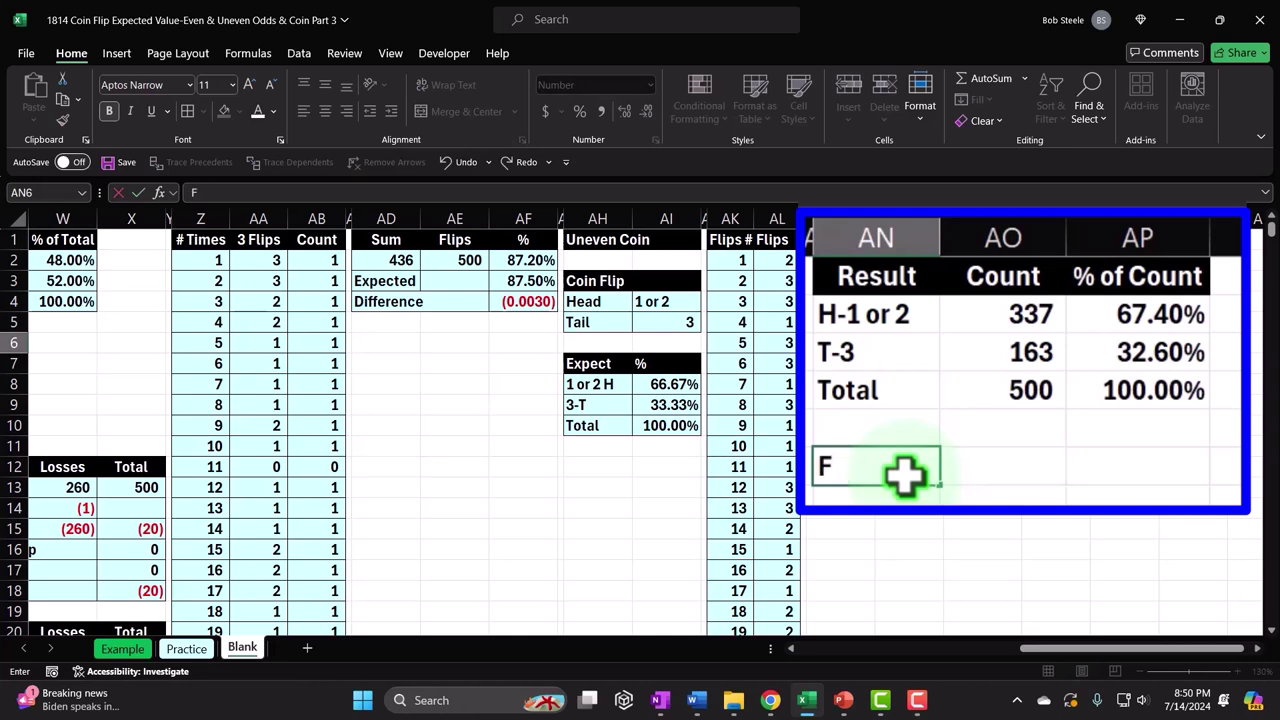
text(s)
key(Tab)
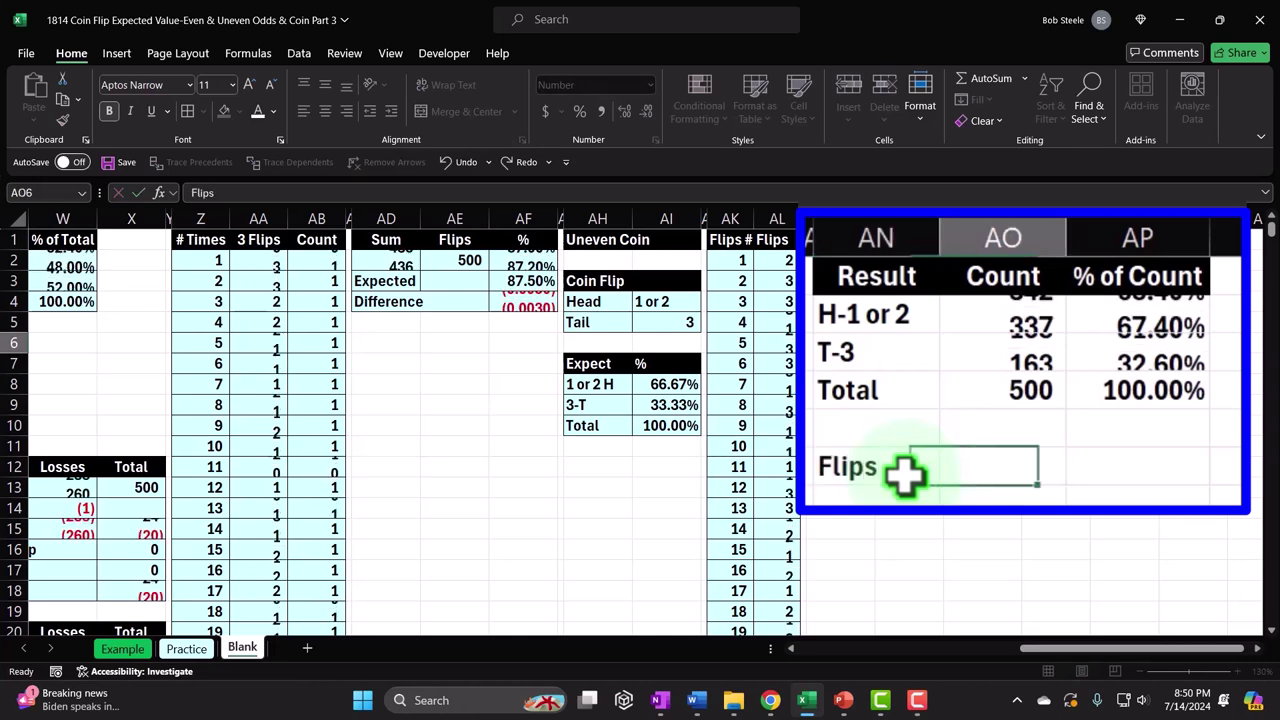
text(500)
key(Return)
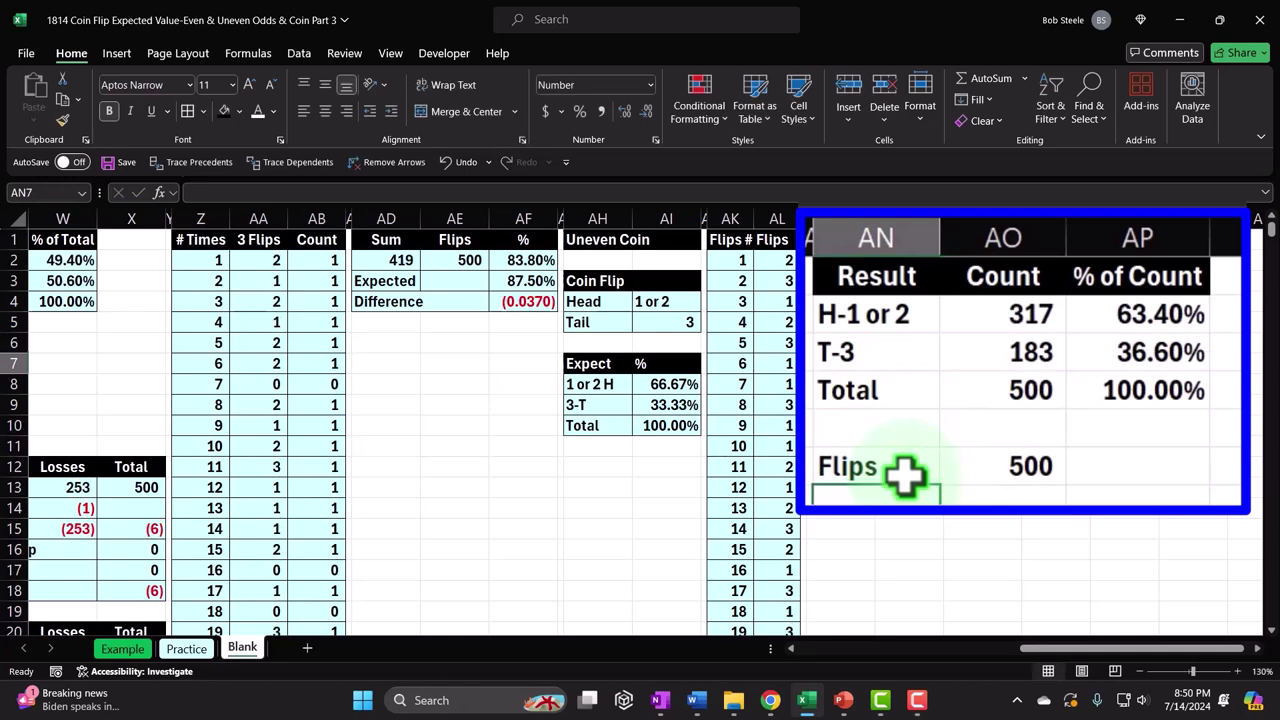
- Add an Odds row with =AI8 in AO7, shown as 66.67%
text(Odds)
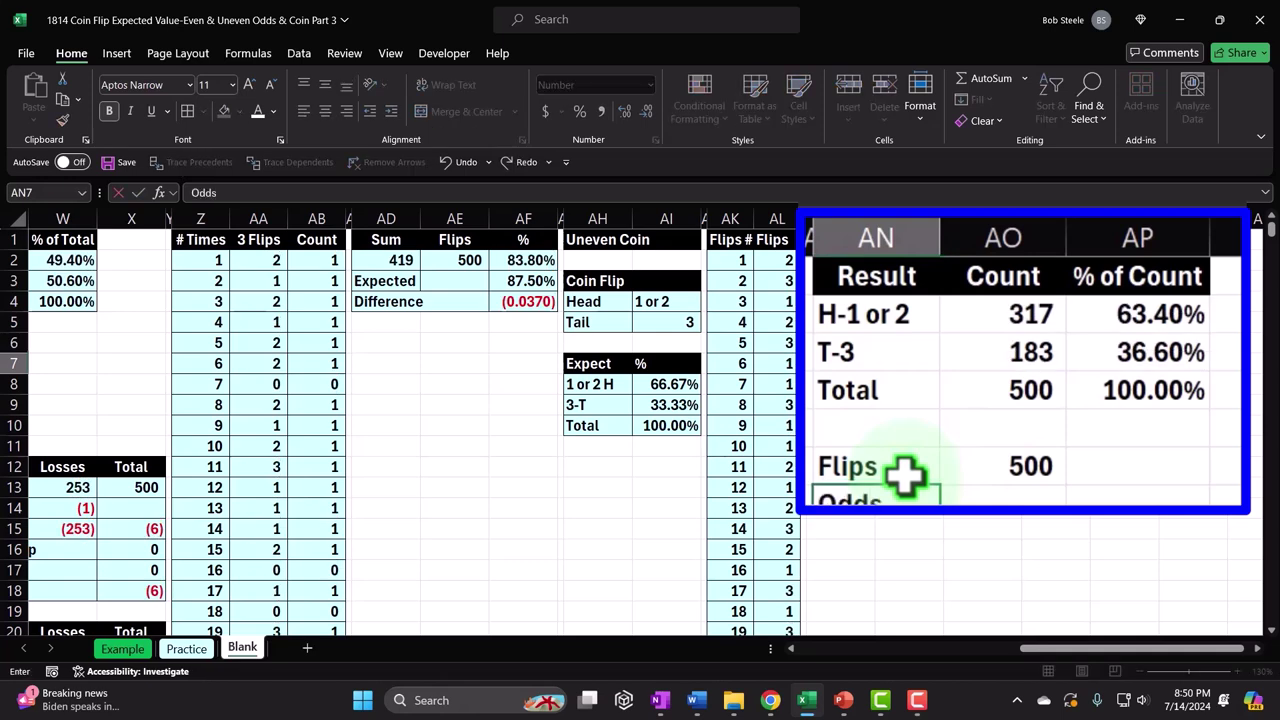
key(Tab)
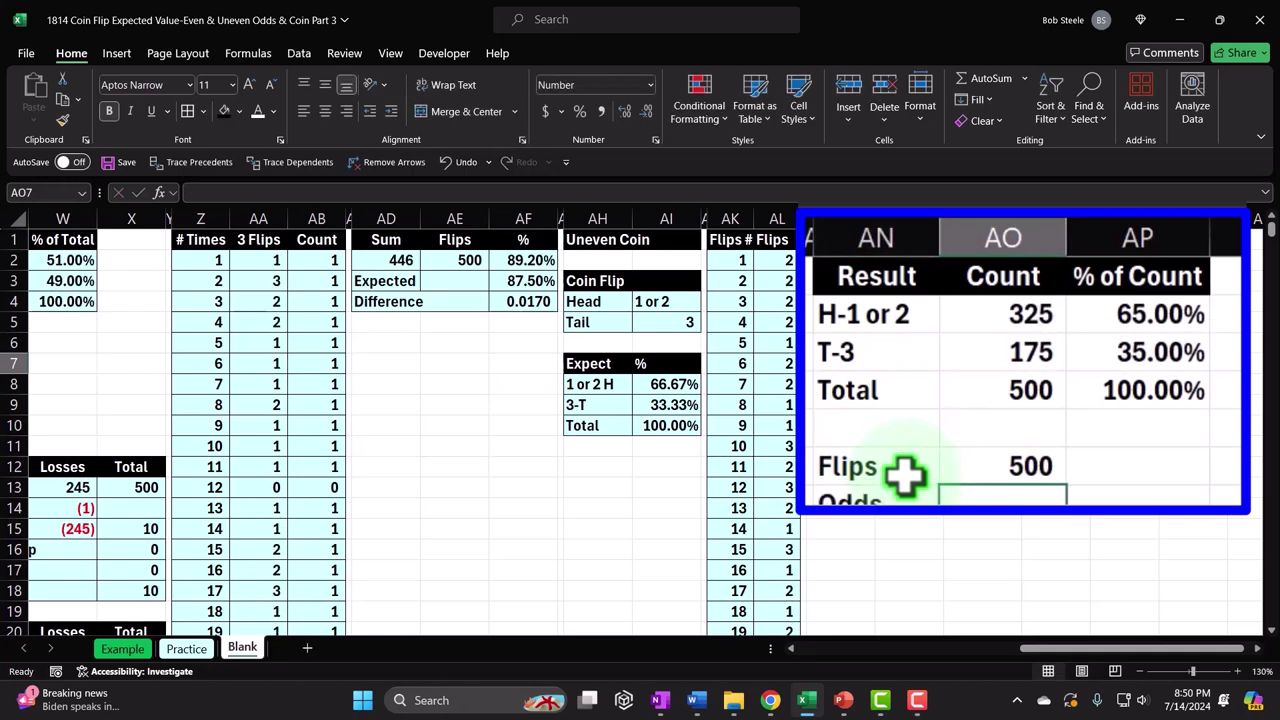
text(=)
key(Left)
key(Left)
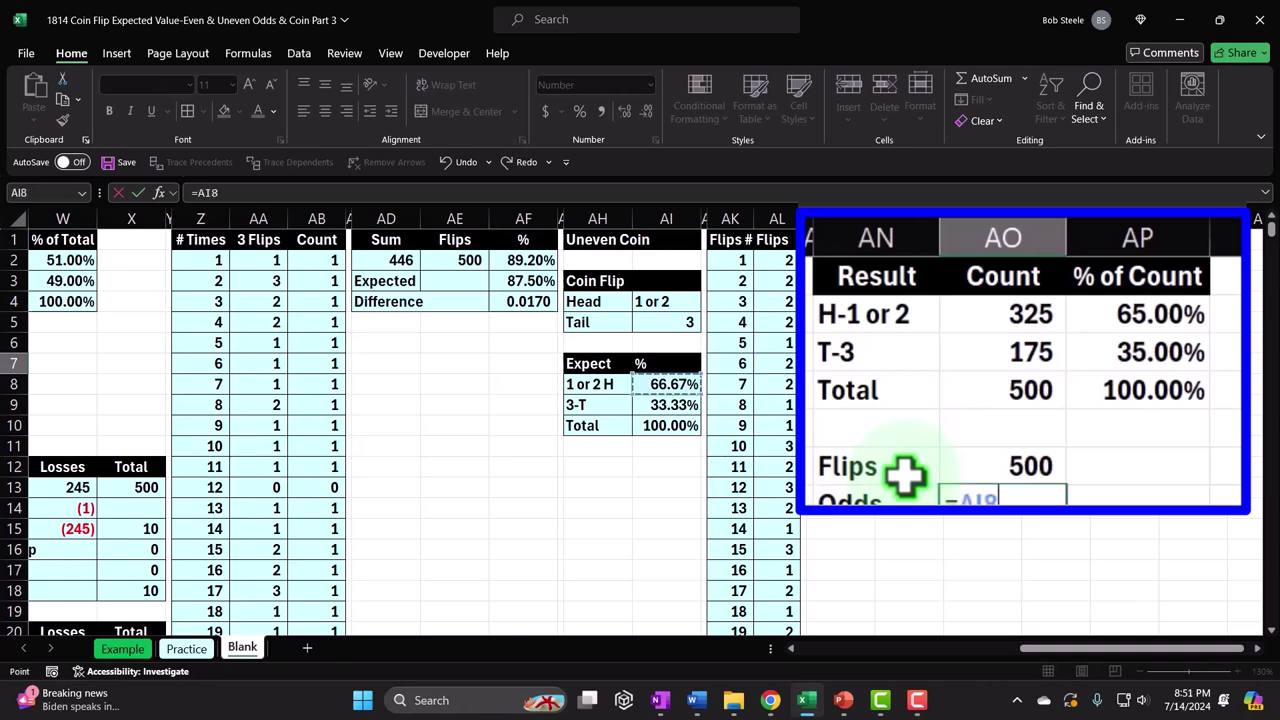
key(ctrl+Return)
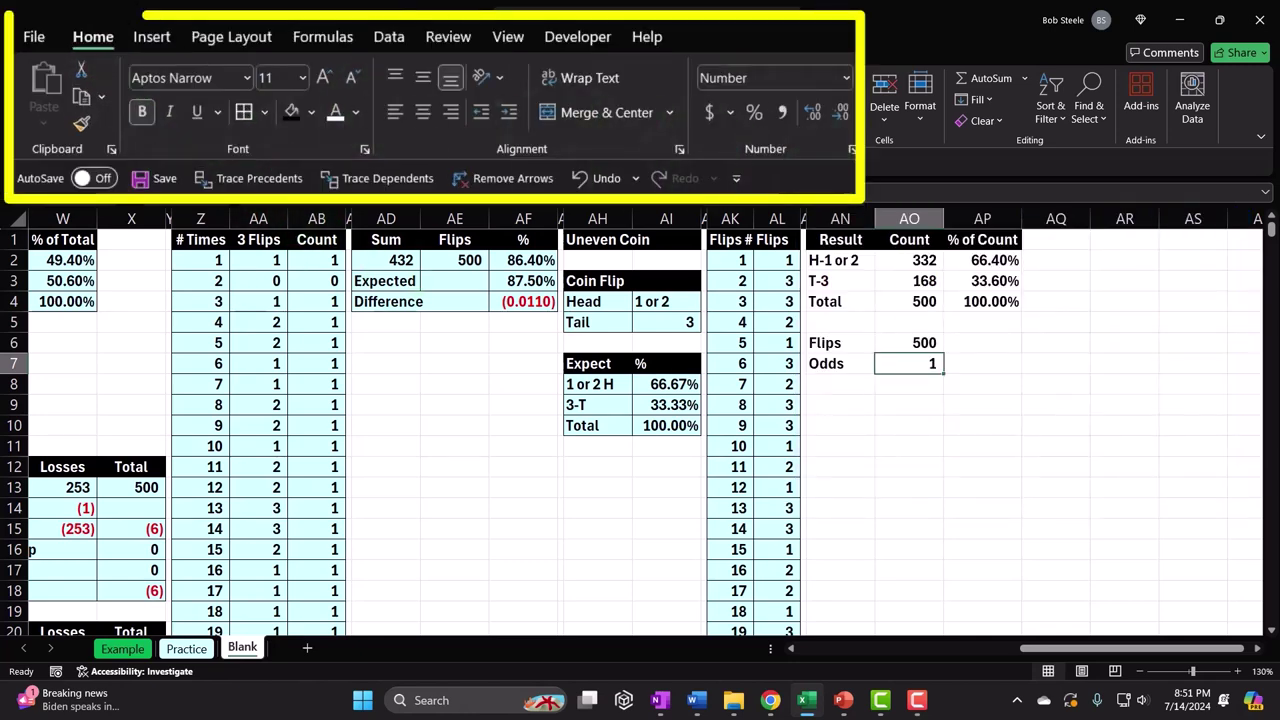
click(579, 111)
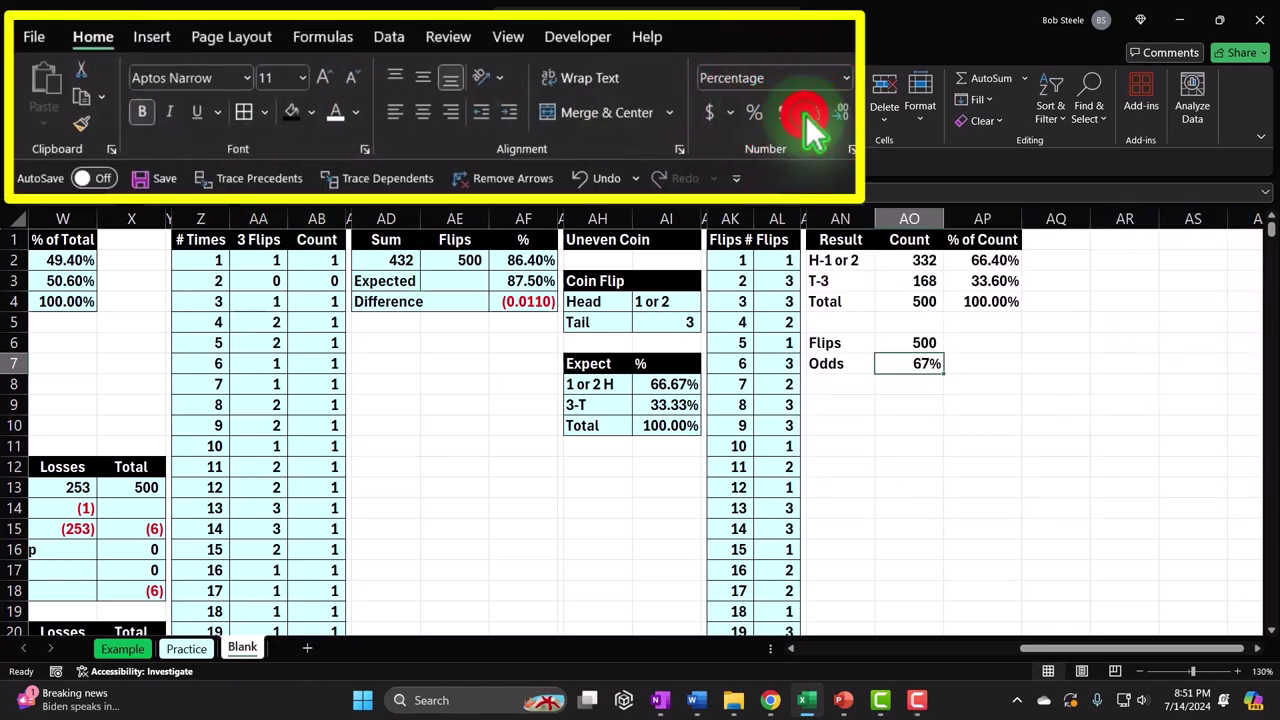
click(624, 111)
click(624, 111)
- Label AN8 Expected and enter =AO6*AO7 in AO8, shown as 333.33
key(Return)
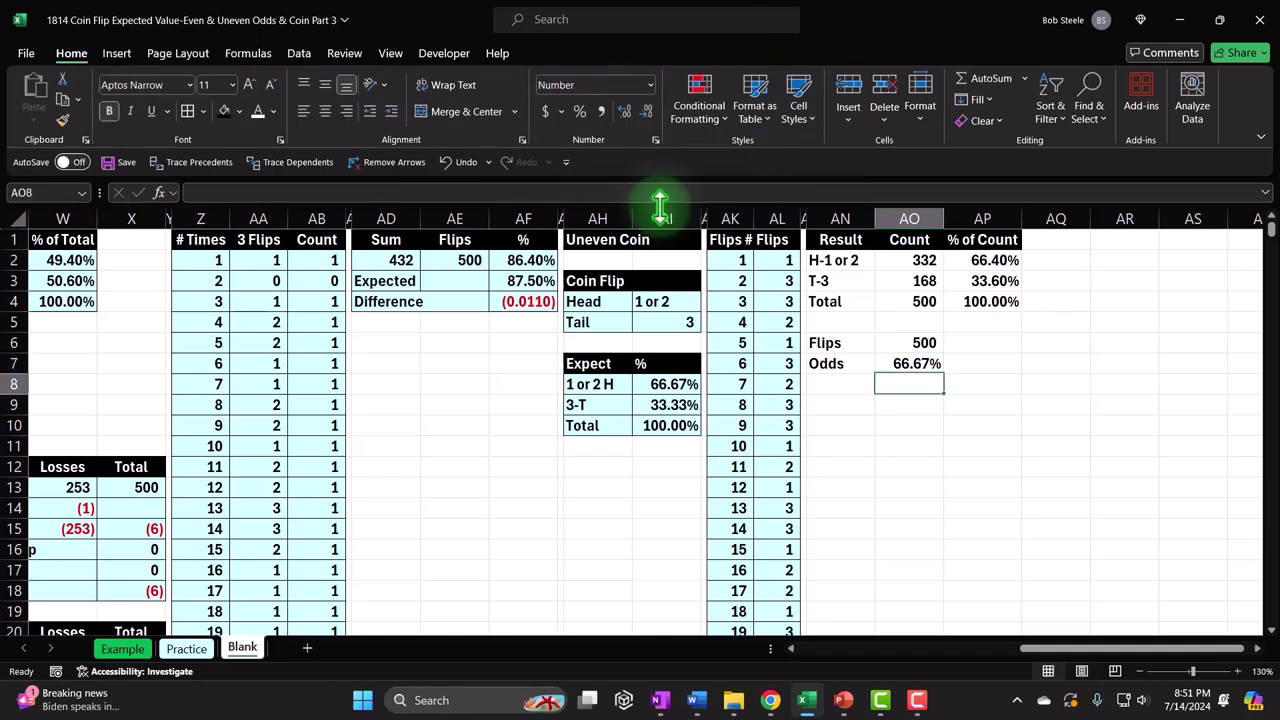
key(Left)
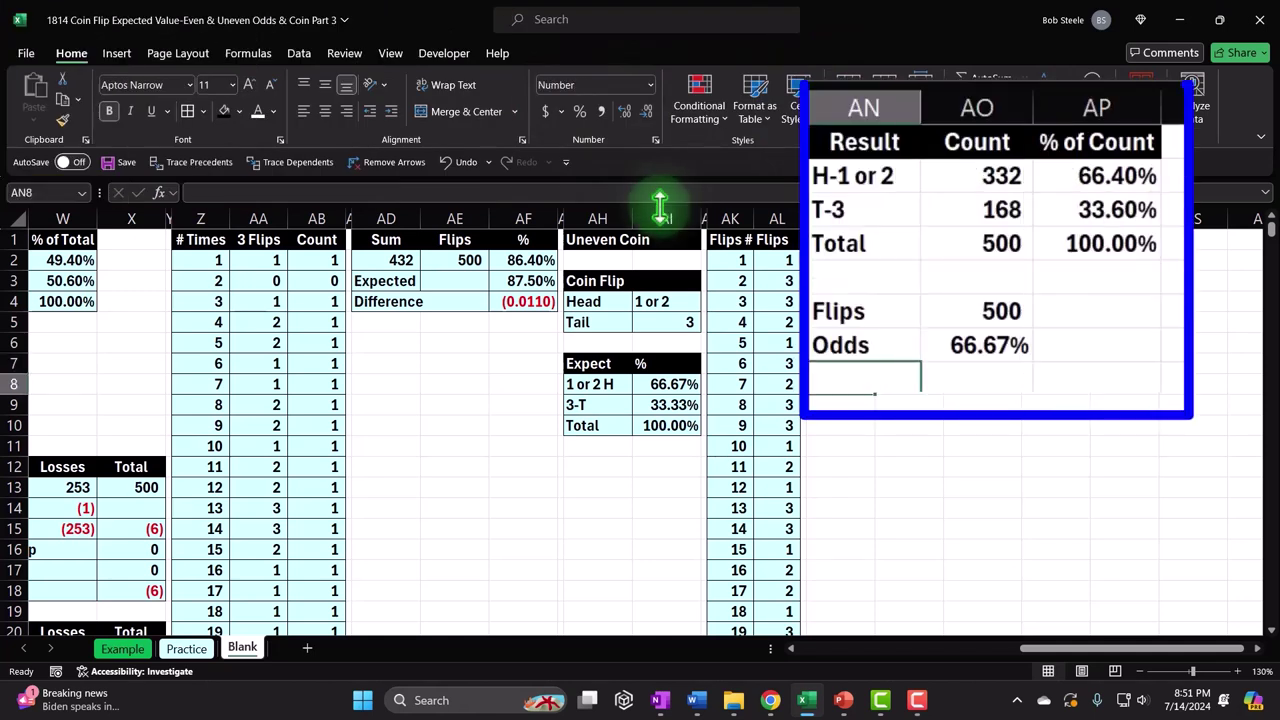
text(Expected)
key(Tab)
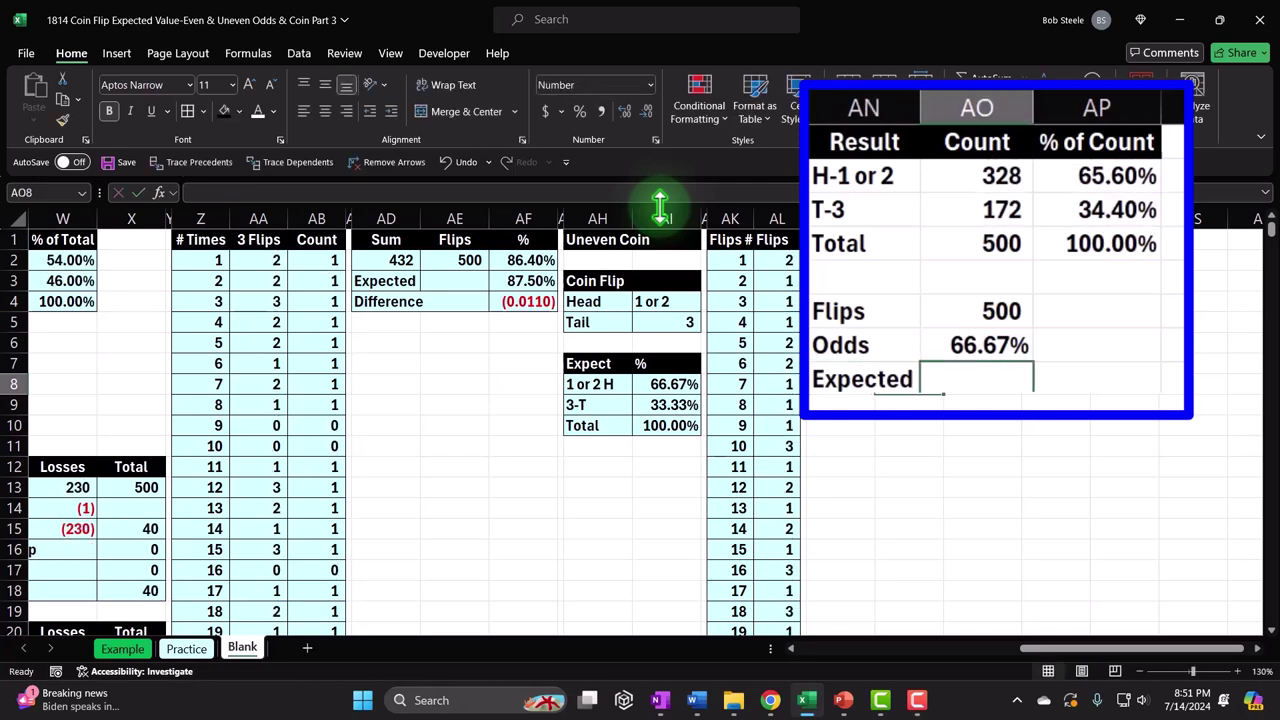
key(Tab)
key(Left)
text(=)
key(Up)
key(Up)
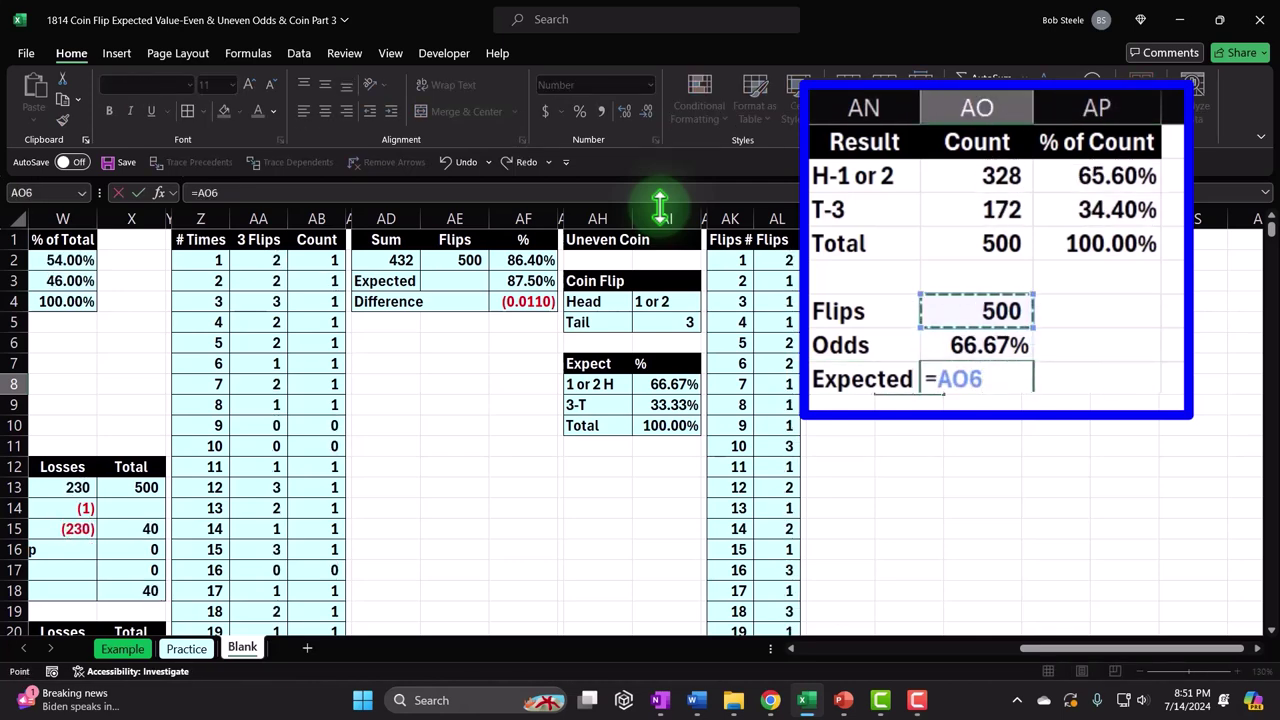
key(Up)
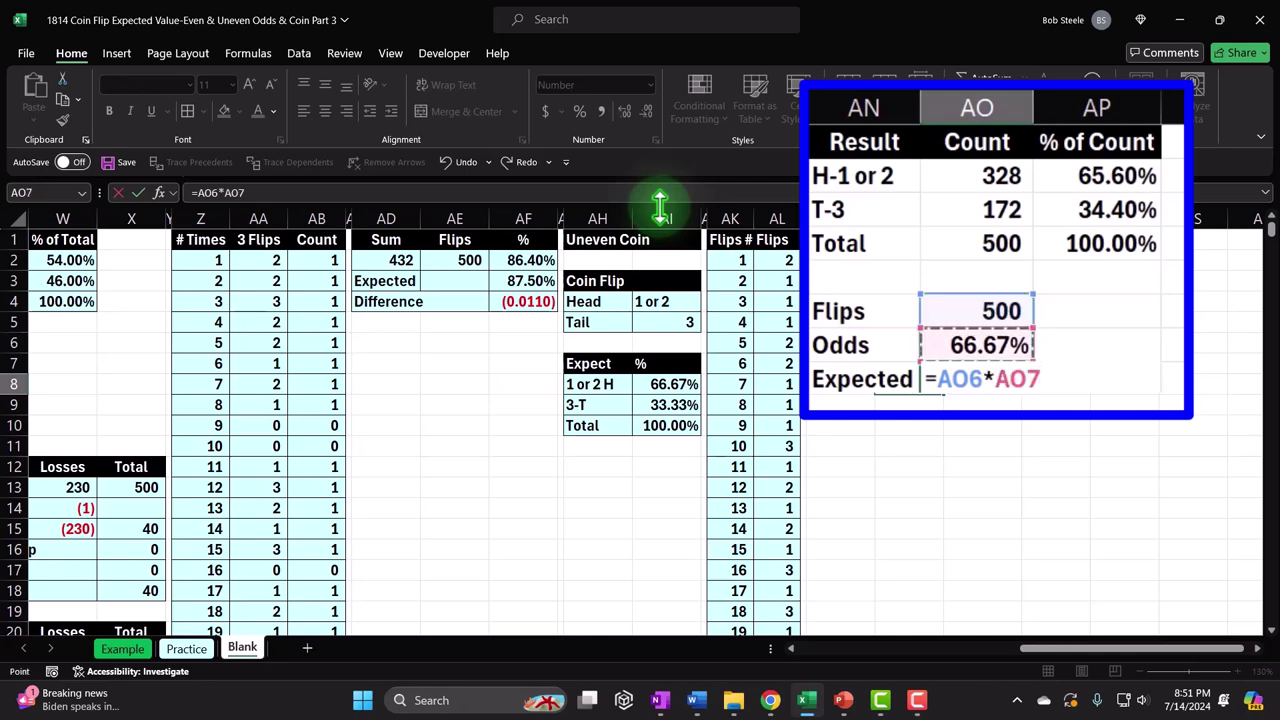
key(ctrl+Return)
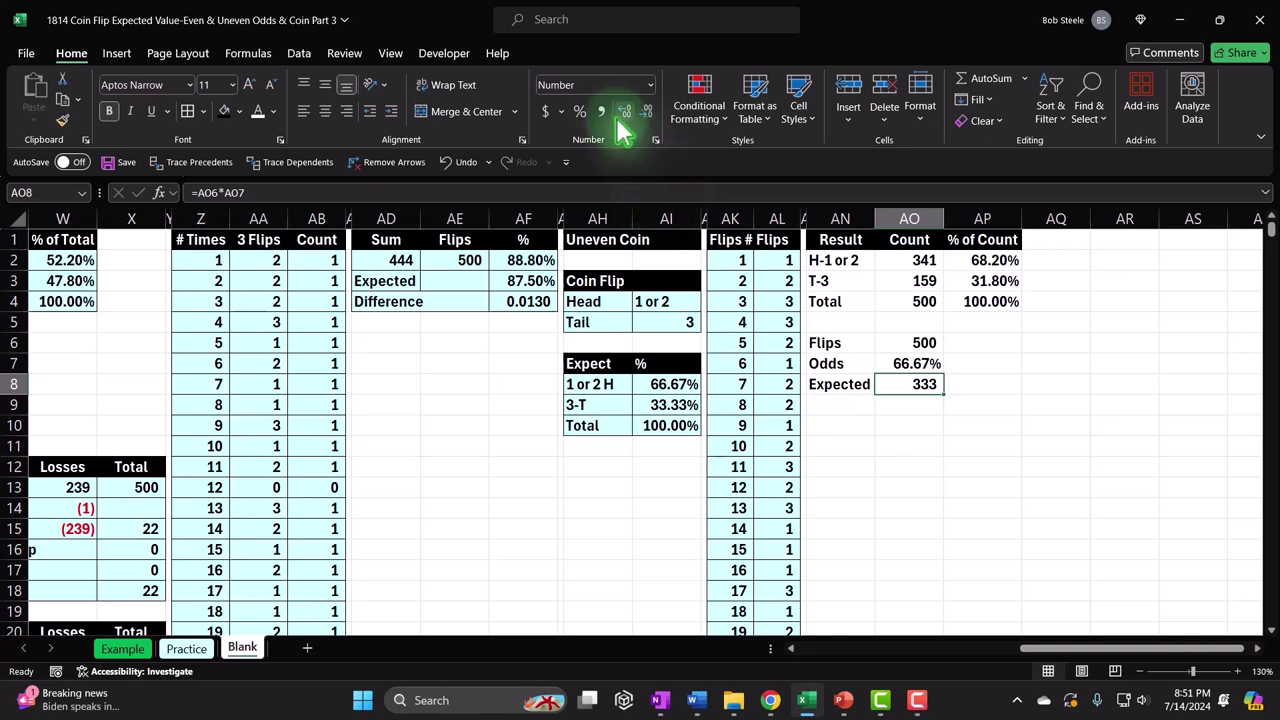
click(600, 155)
double_click(626, 111)
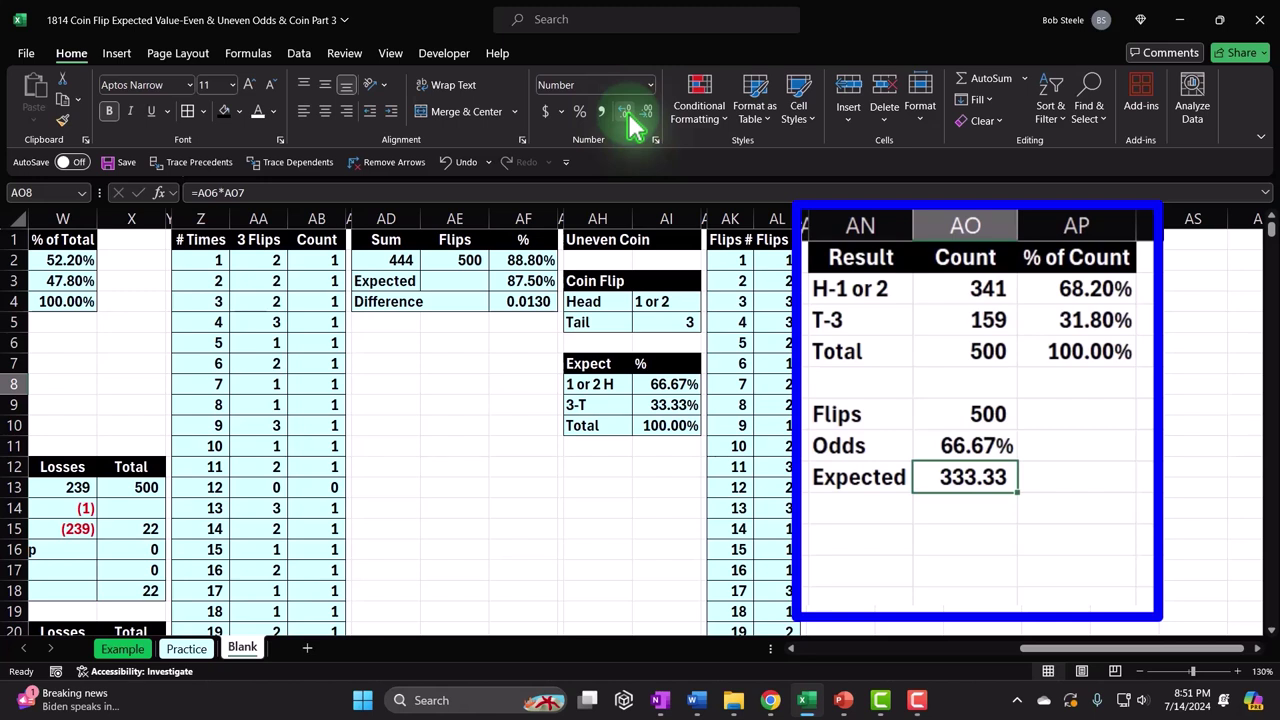
key(Down)
key(Left)
- Label AN10 Difference and enter =AO2-AO8 in AO10
text(D)
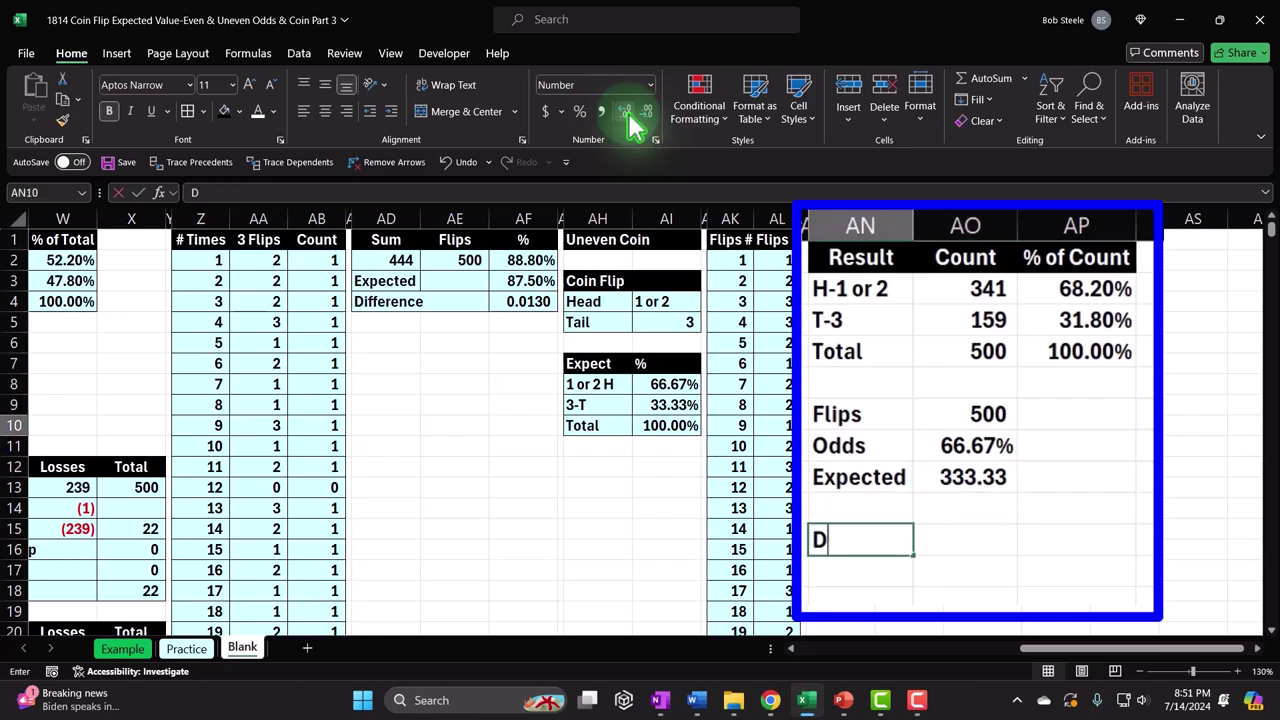
text(iffer)
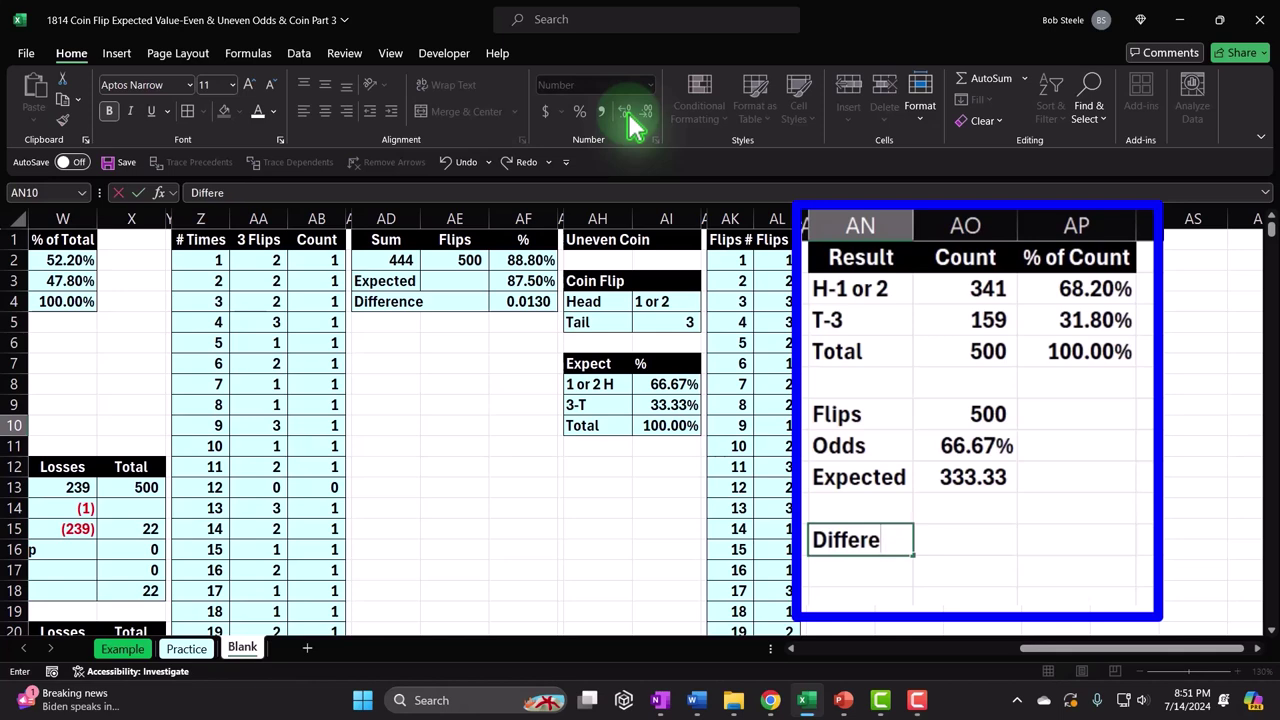
text(e)
key(Tab)
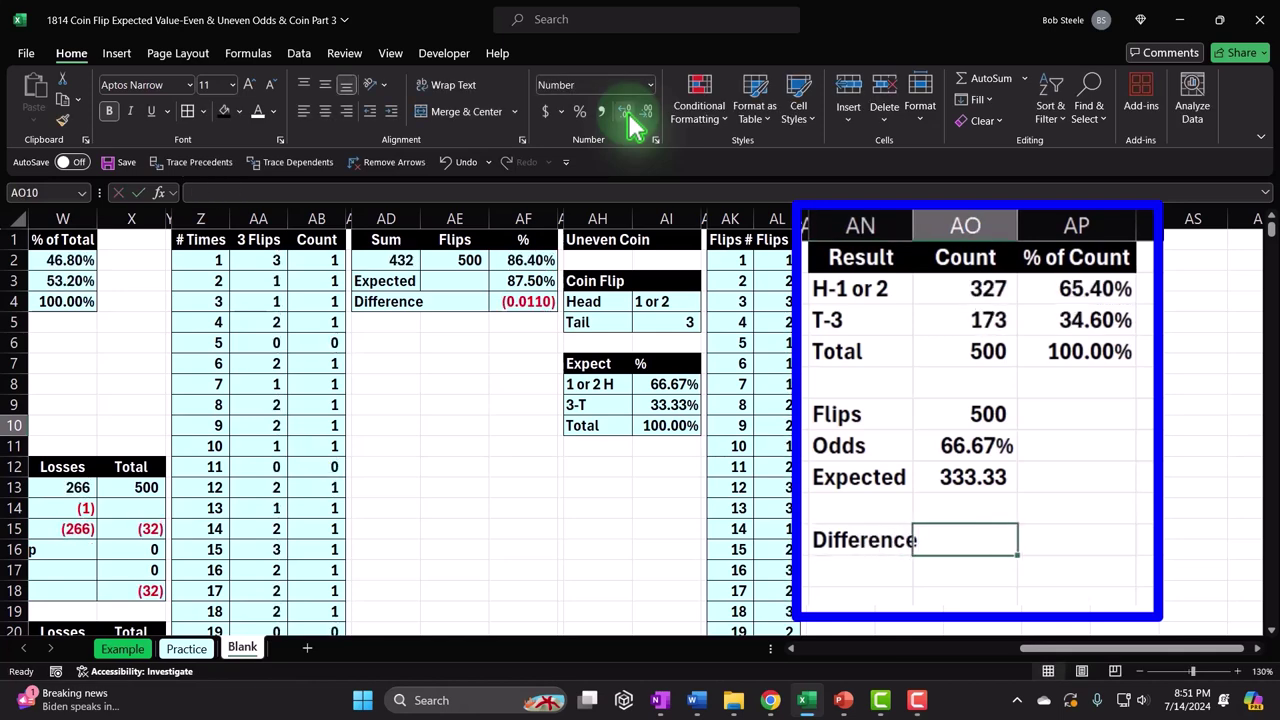
text(=)
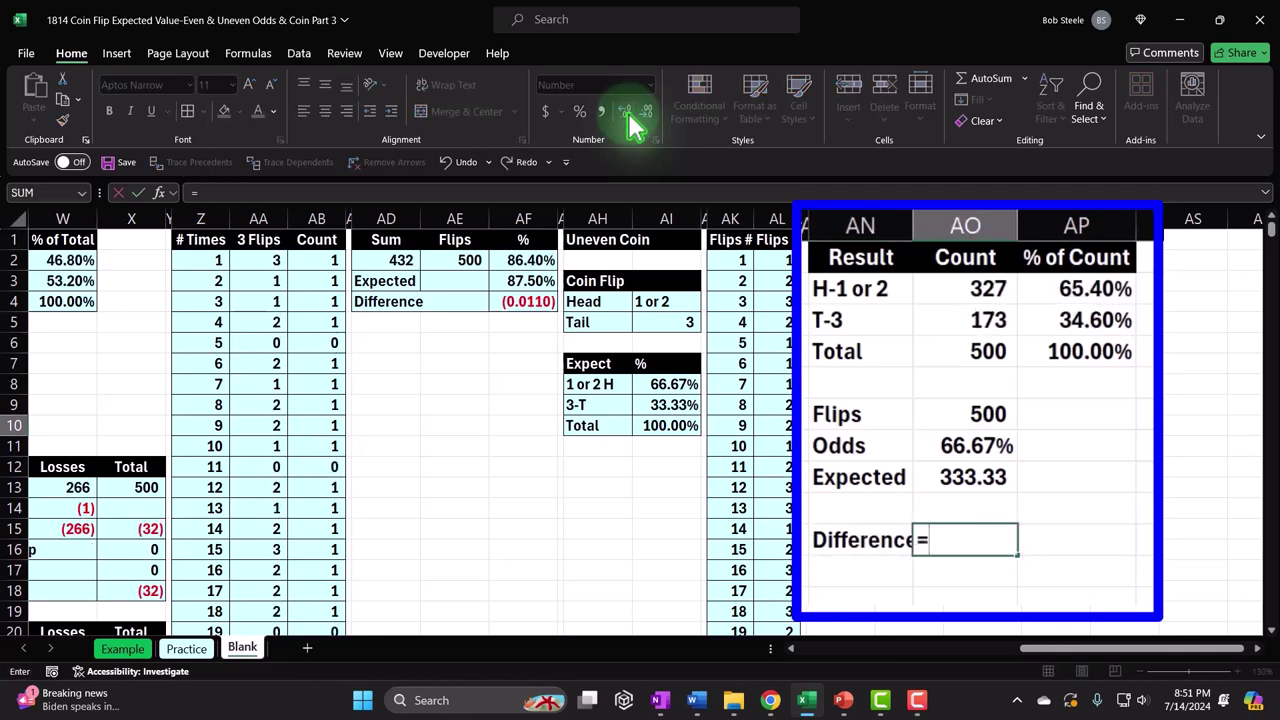
key(Up)
key(Up)
key(Up)
key(Up)
key(Up)
key(Up)
key(Up)
key(Up)
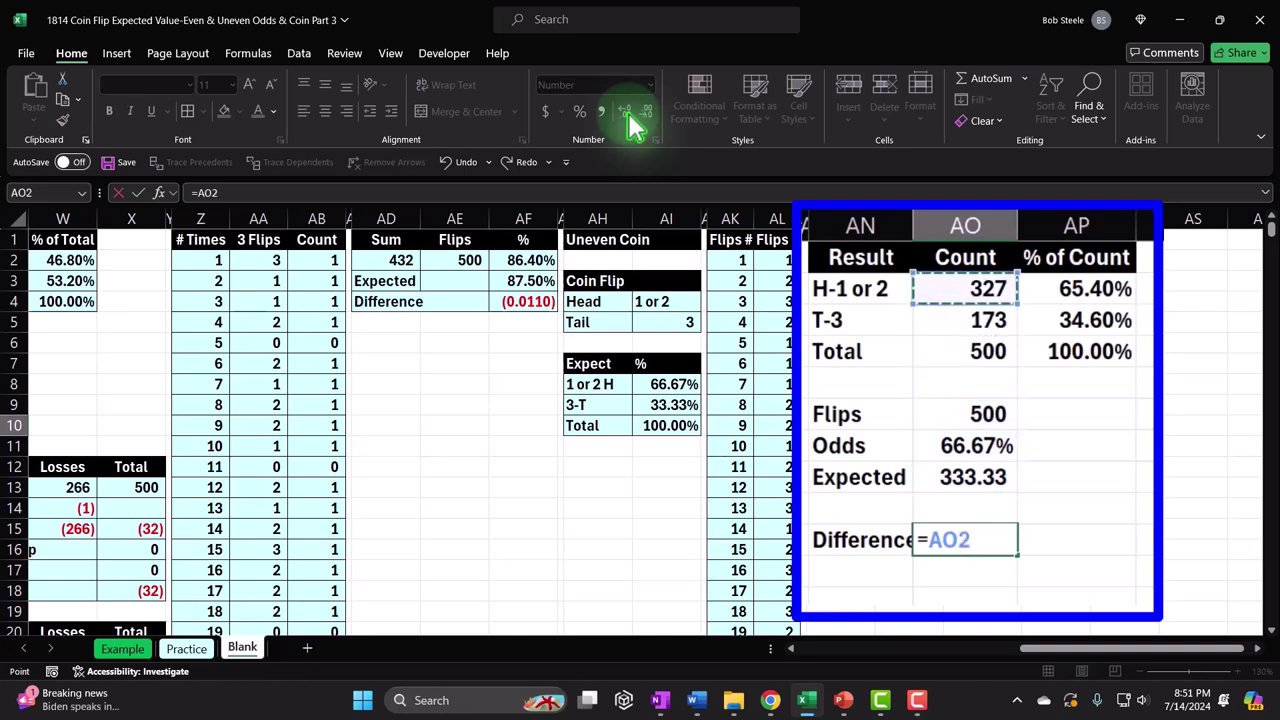
key(Up)
key(Up)
key(Return)
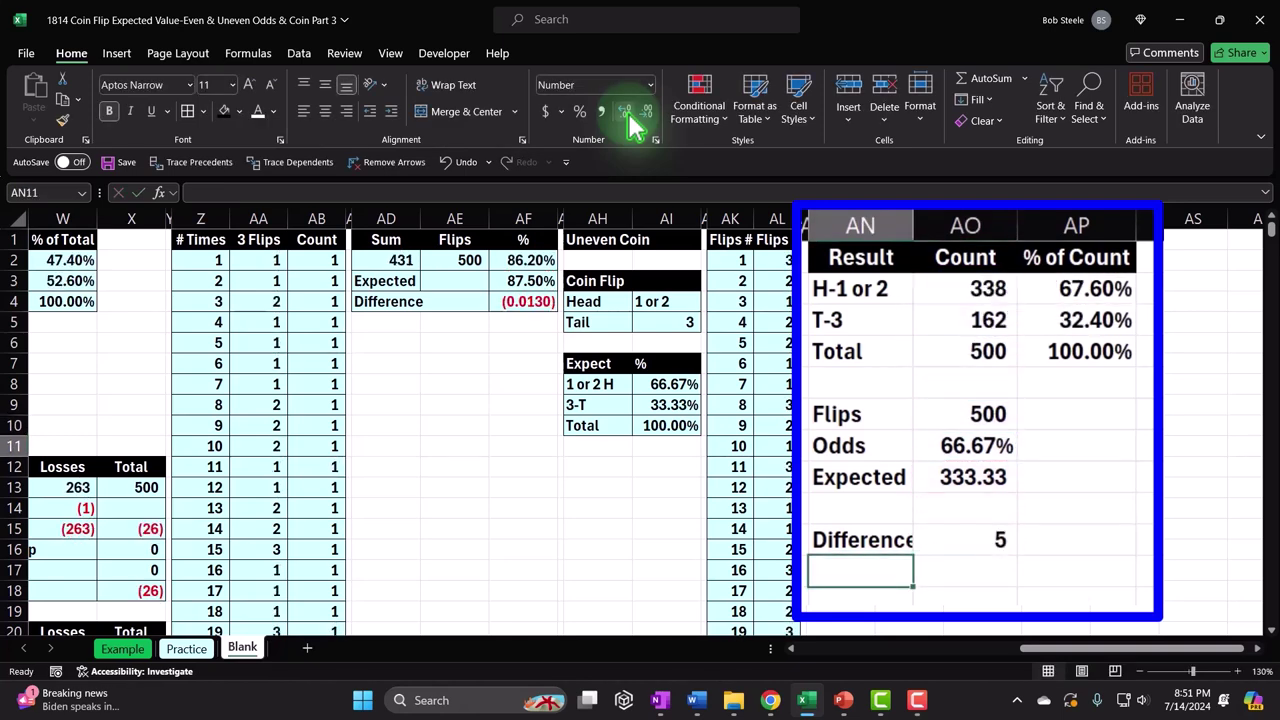
key(Up)
key(Right)
click(1000, 540)
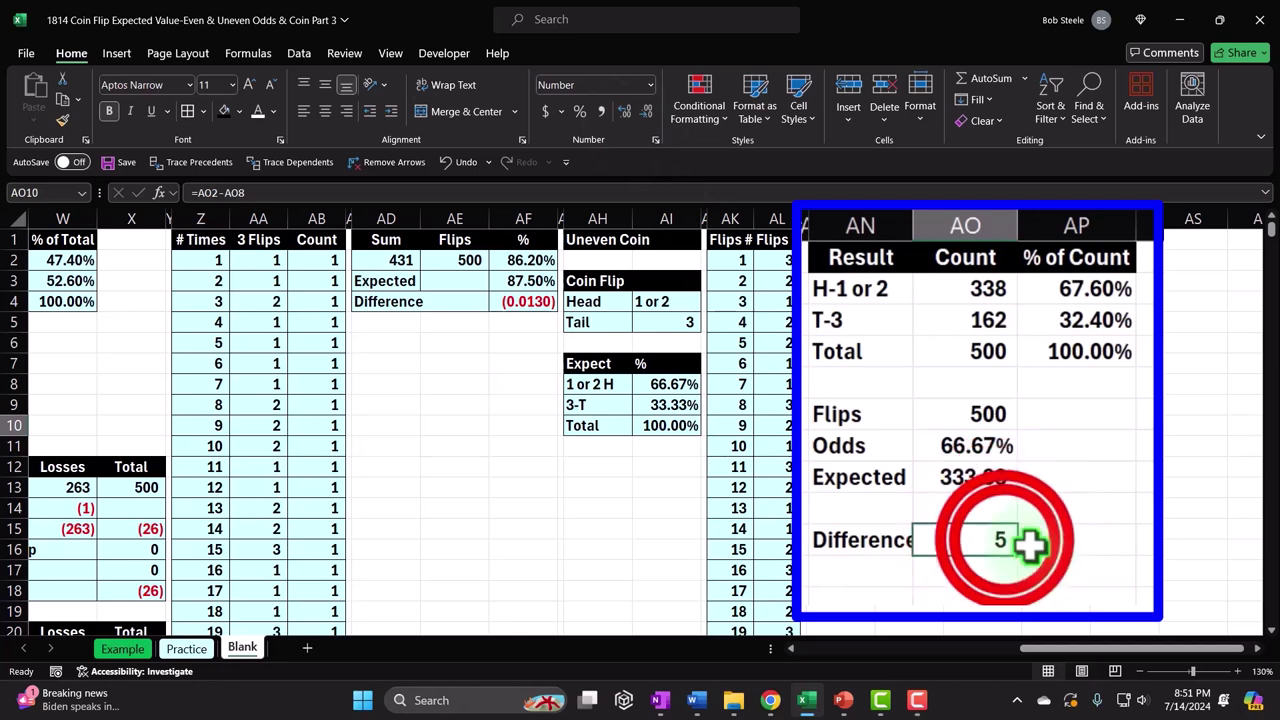
- Recommit the Difference formula repeatedly to regenerate the random flip results
double_click(1000, 540)
key(Return)
double_click(1000, 540)
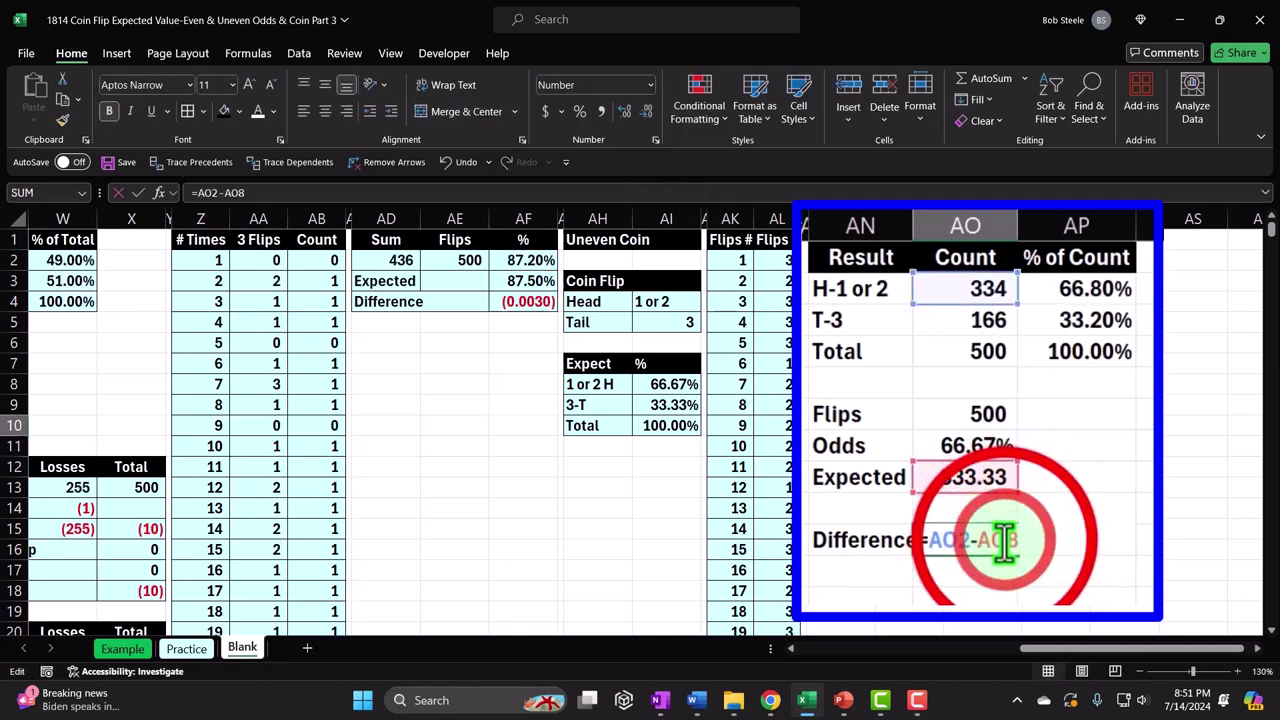
key(Return)
double_click(1003, 543)
key(Return)
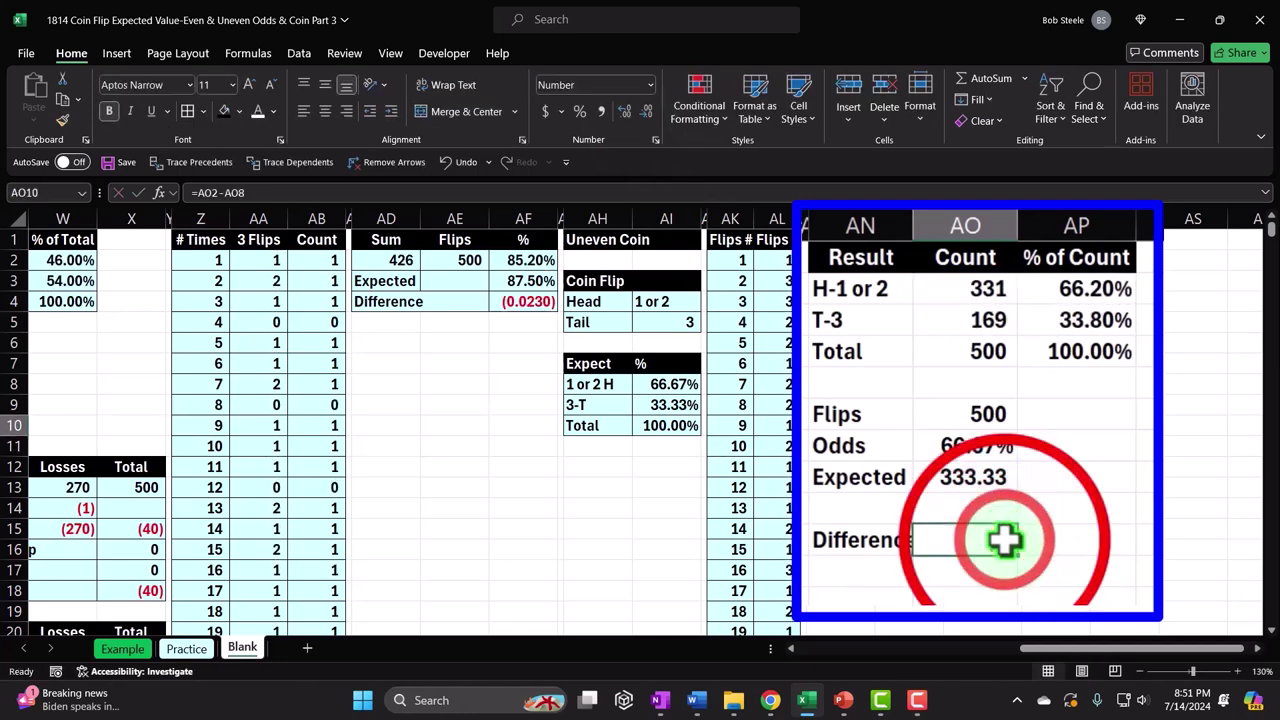
double_click(1004, 543)
key(Return)
double_click(1004, 543)
key(Return)
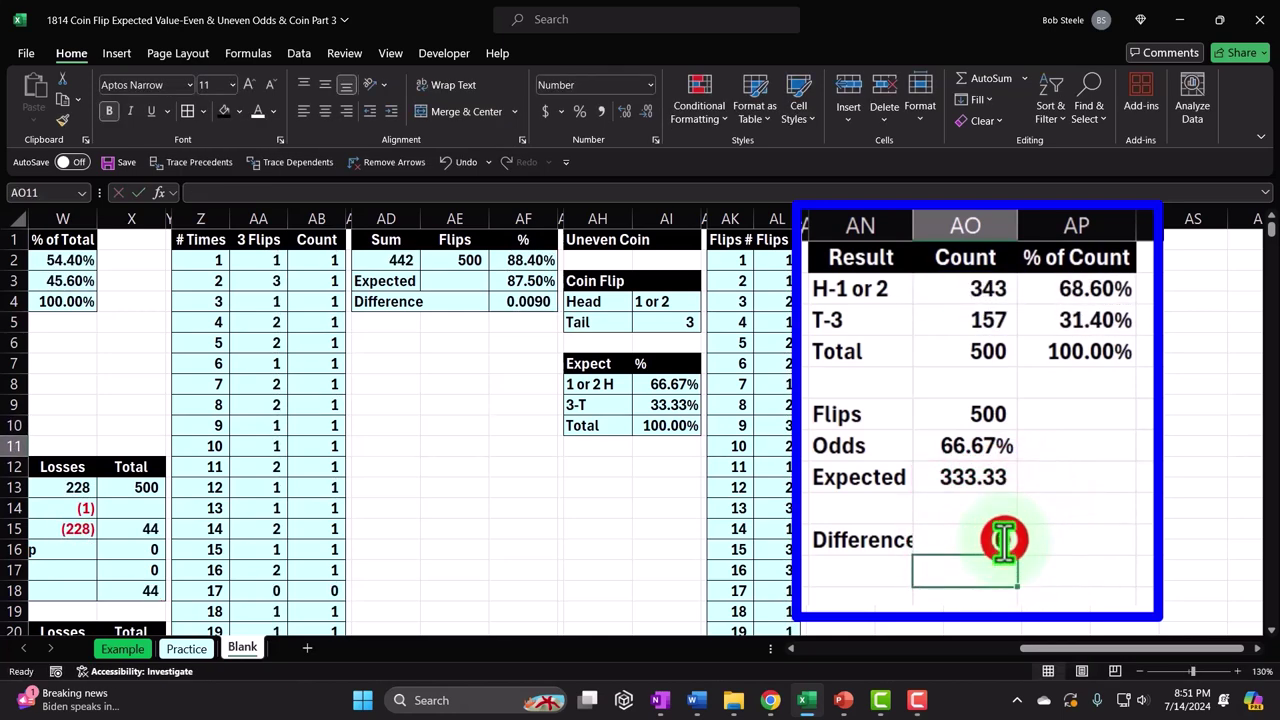
double_click(1004, 543)
key(Return)
double_click(1004, 543)
key(Return)
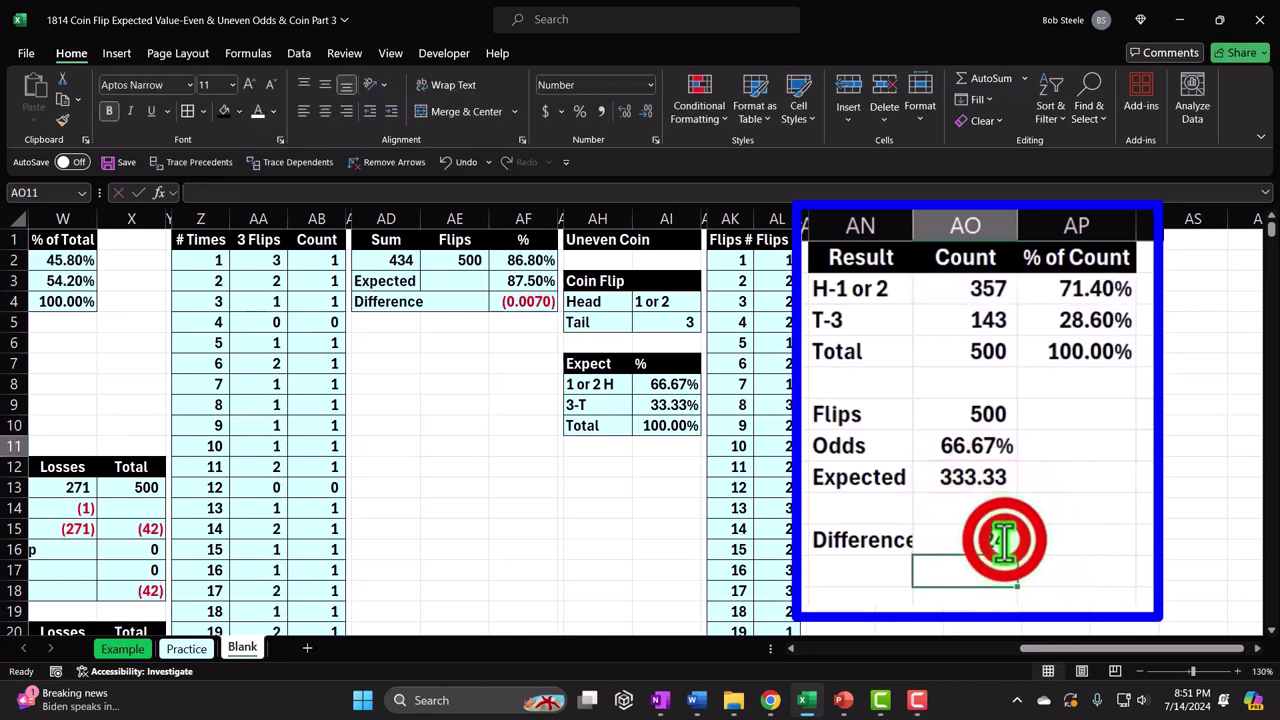
double_click(1004, 543)
key(Return)
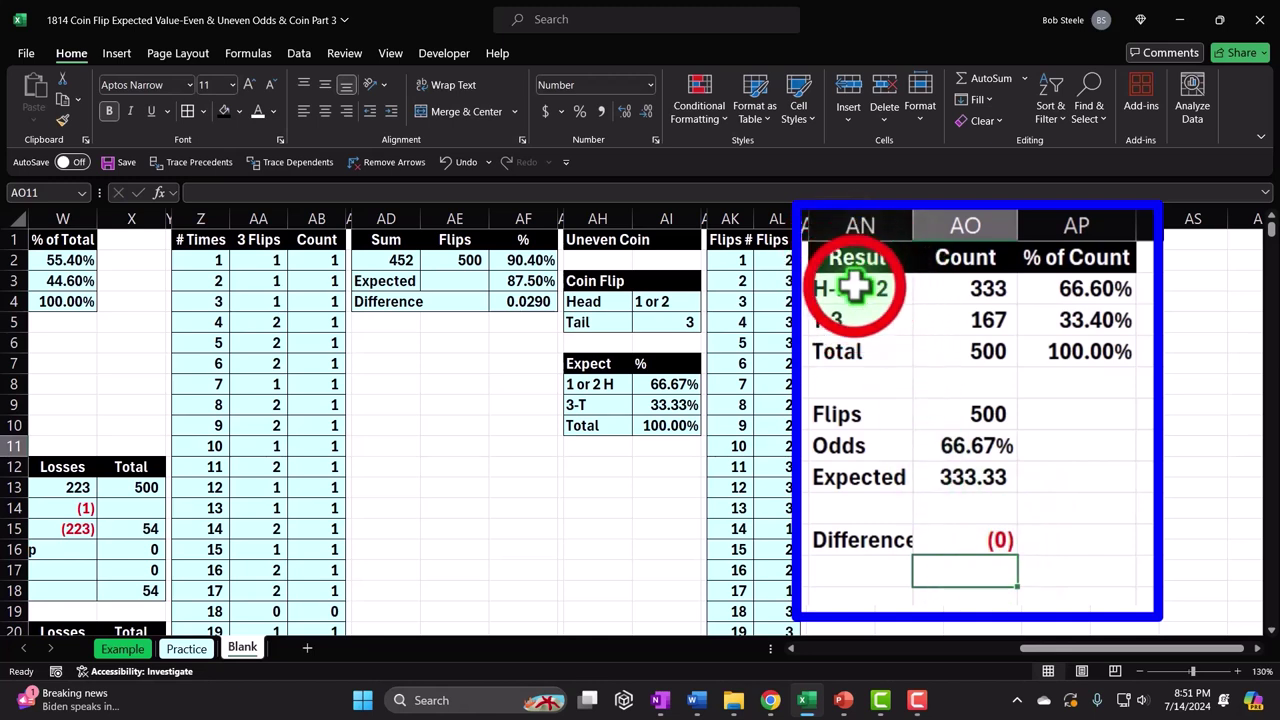
- Fill the Result table AN2:AP4 light blue
mouse_move(851, 288)
mouse_down()
mouse_move(1076, 325)
mouse_move(1077, 351)
mouse_up()
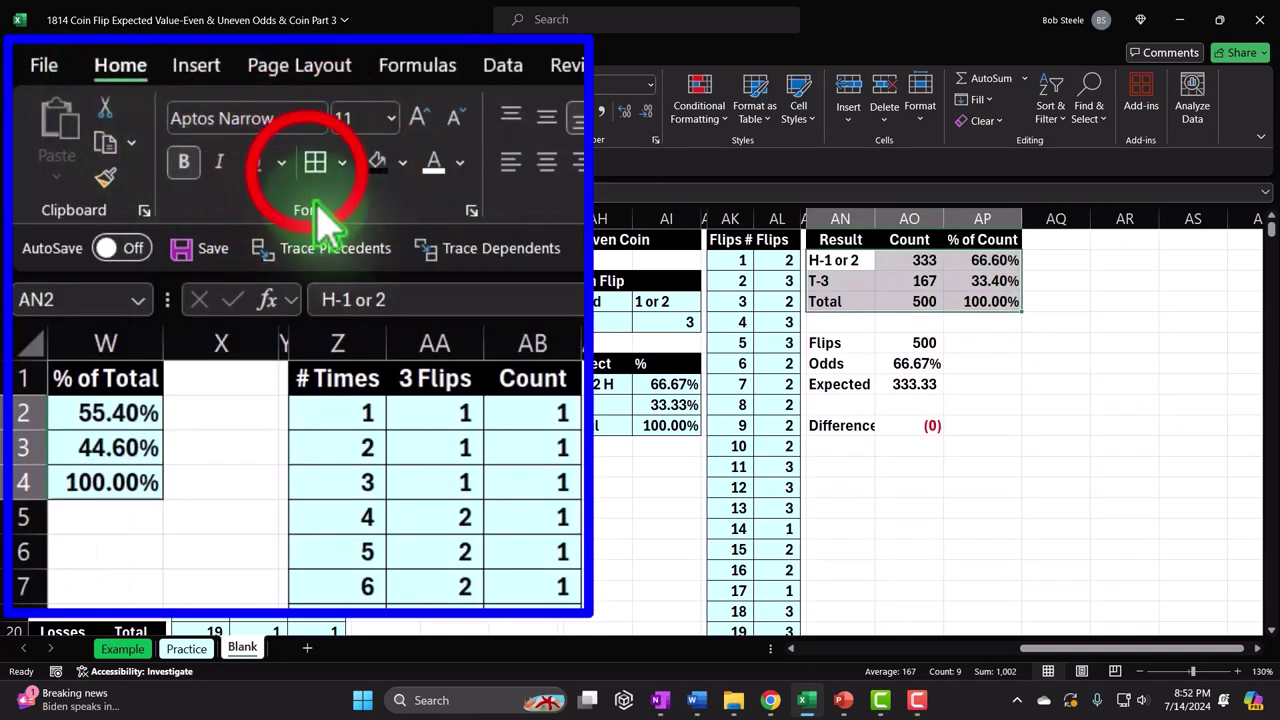
click(402, 163)
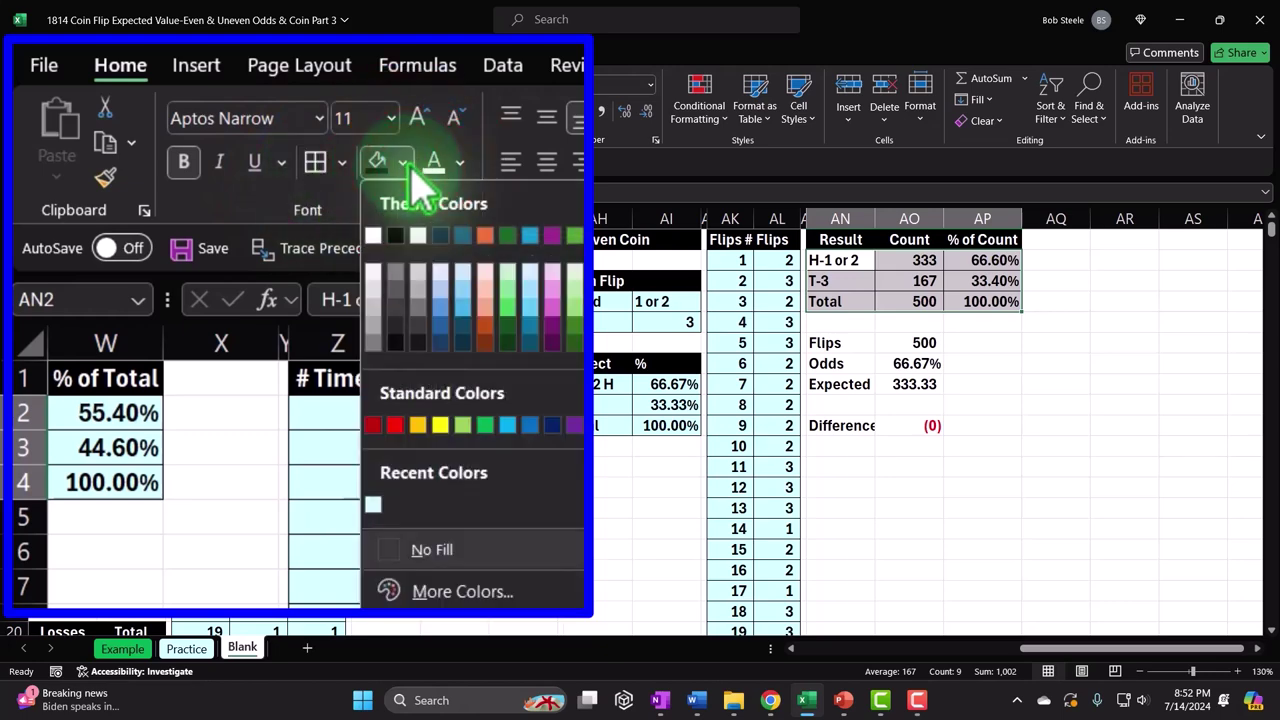
click(380, 512)
- Add All Borders to the Flips, Odds, Expected and Difference rows
drag(830, 343, 912, 384)
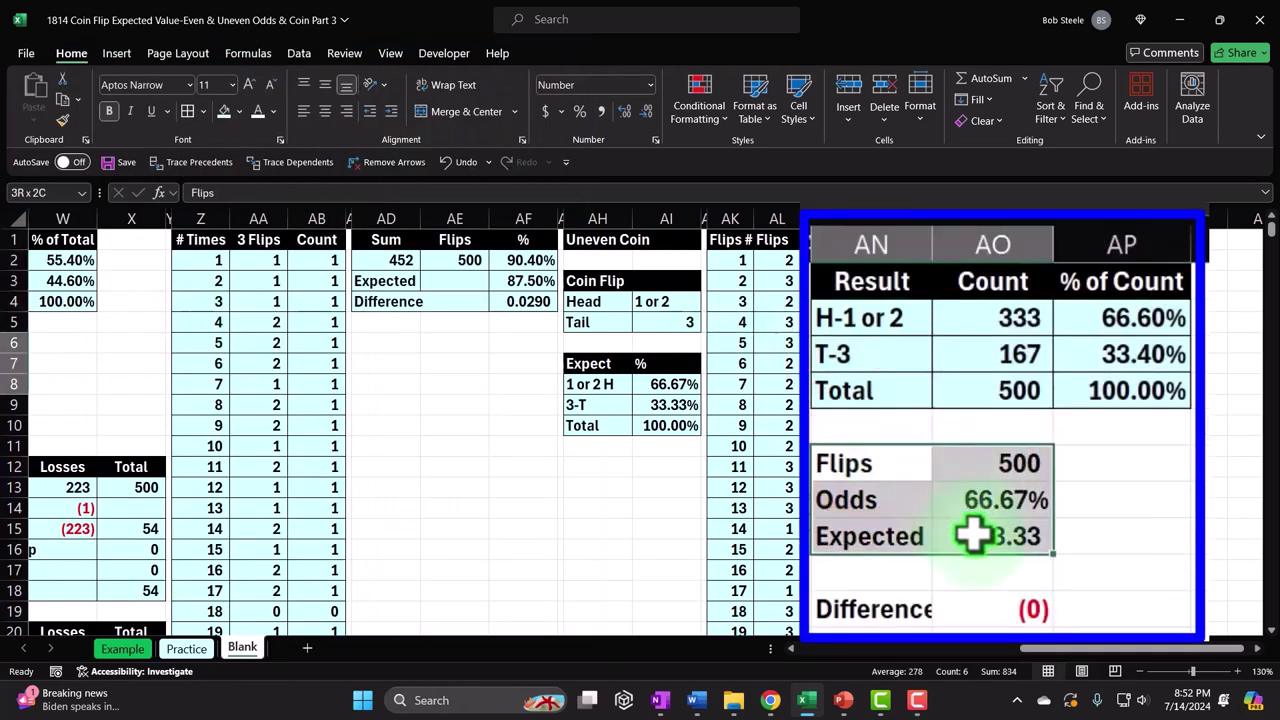
ctrl+drag(885, 609, 950, 609)
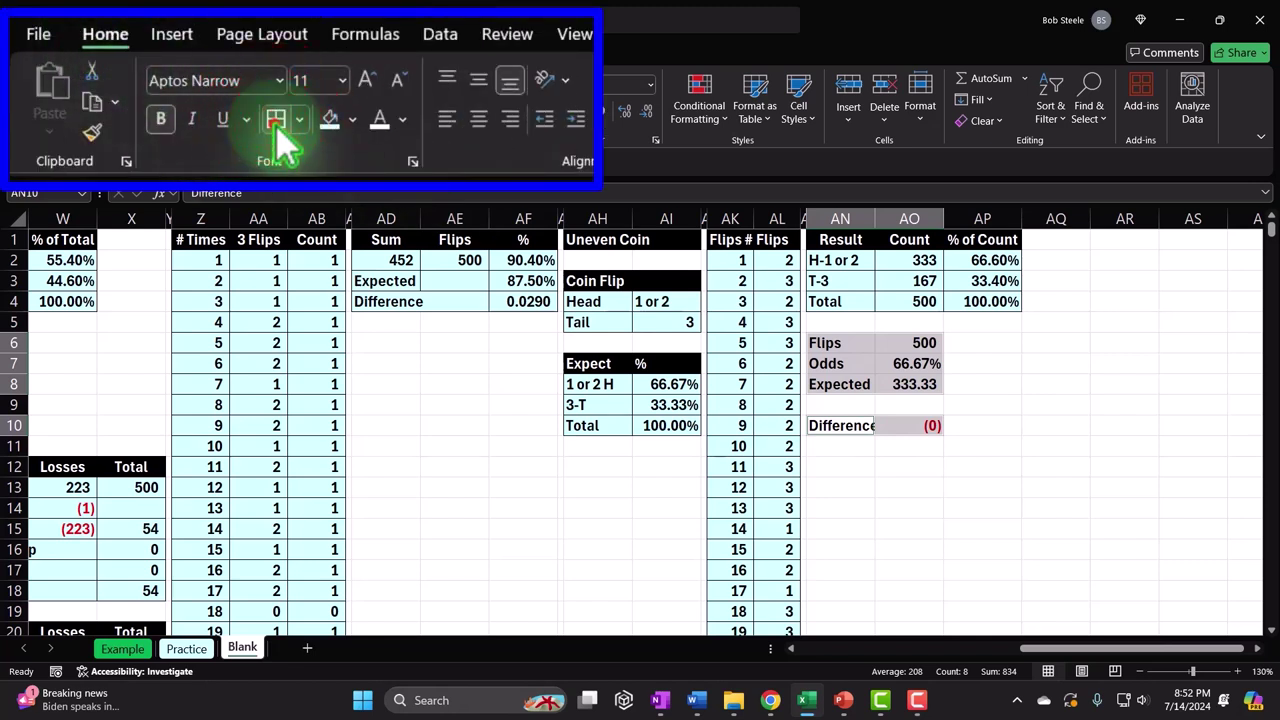
click(276, 122)
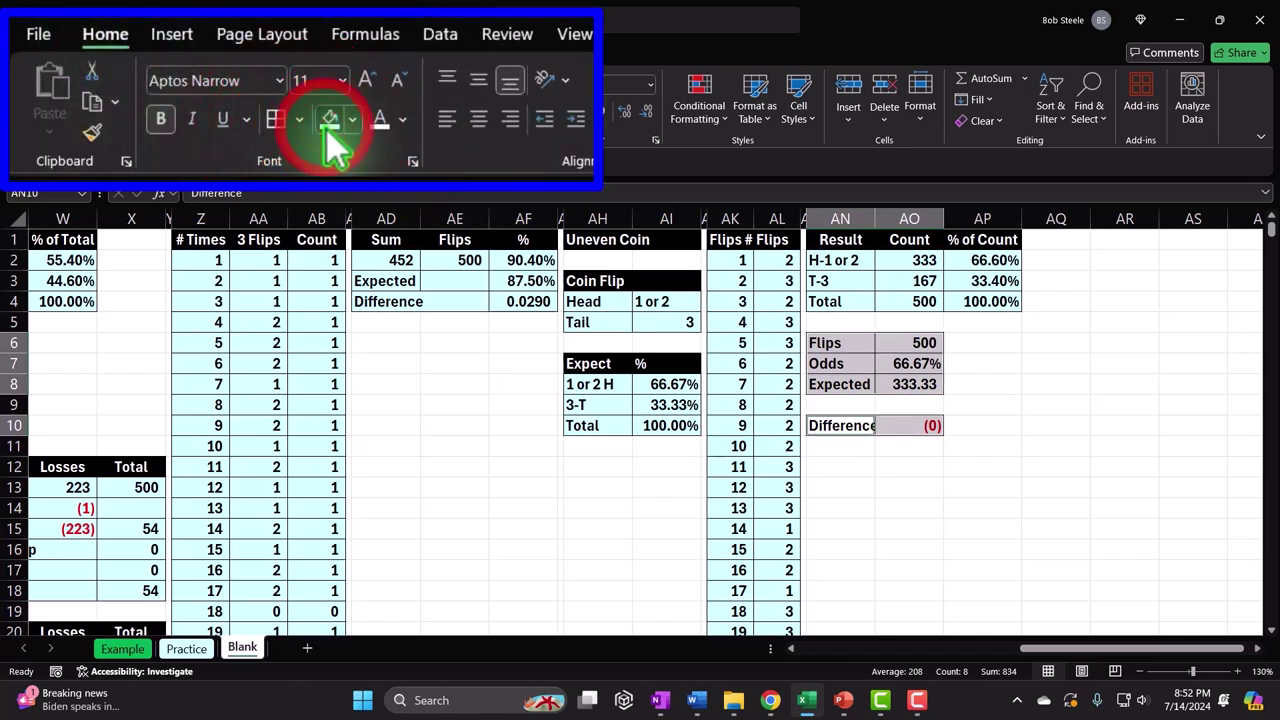
click(855, 472)
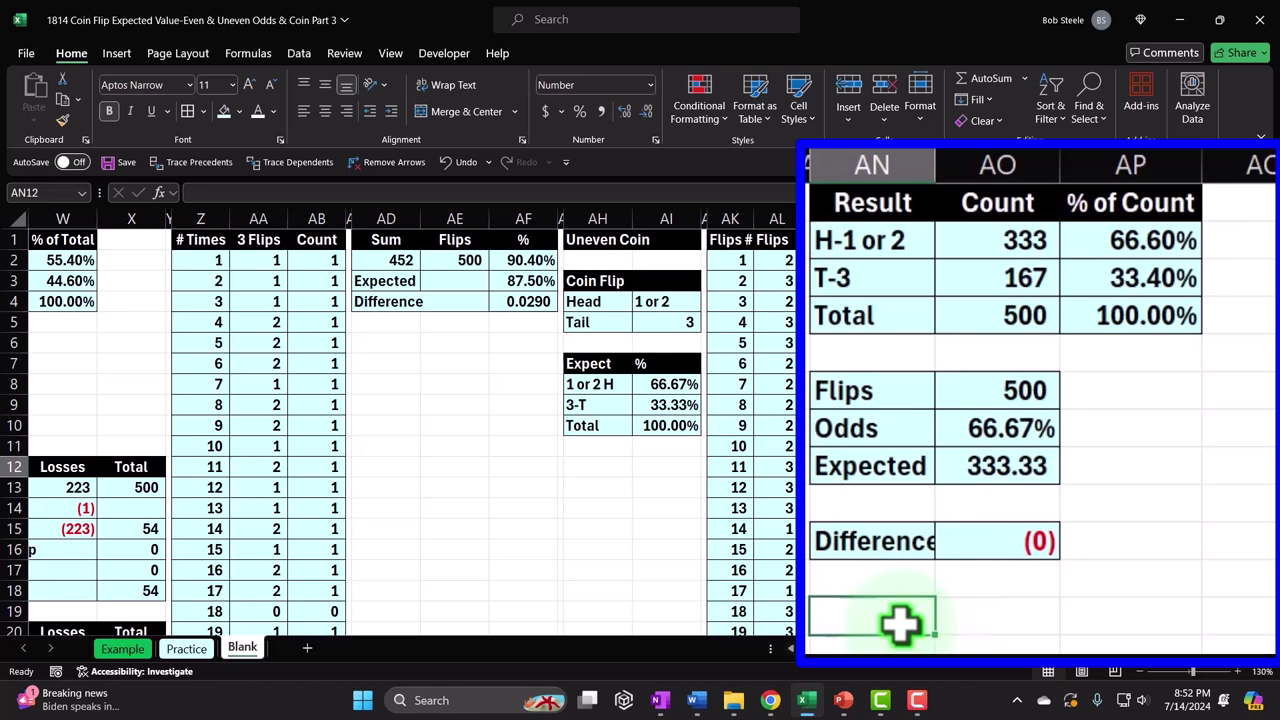
- Enter the headings Even Pay, Wins, Losses and Total across AN12:AQ12
text(Even)
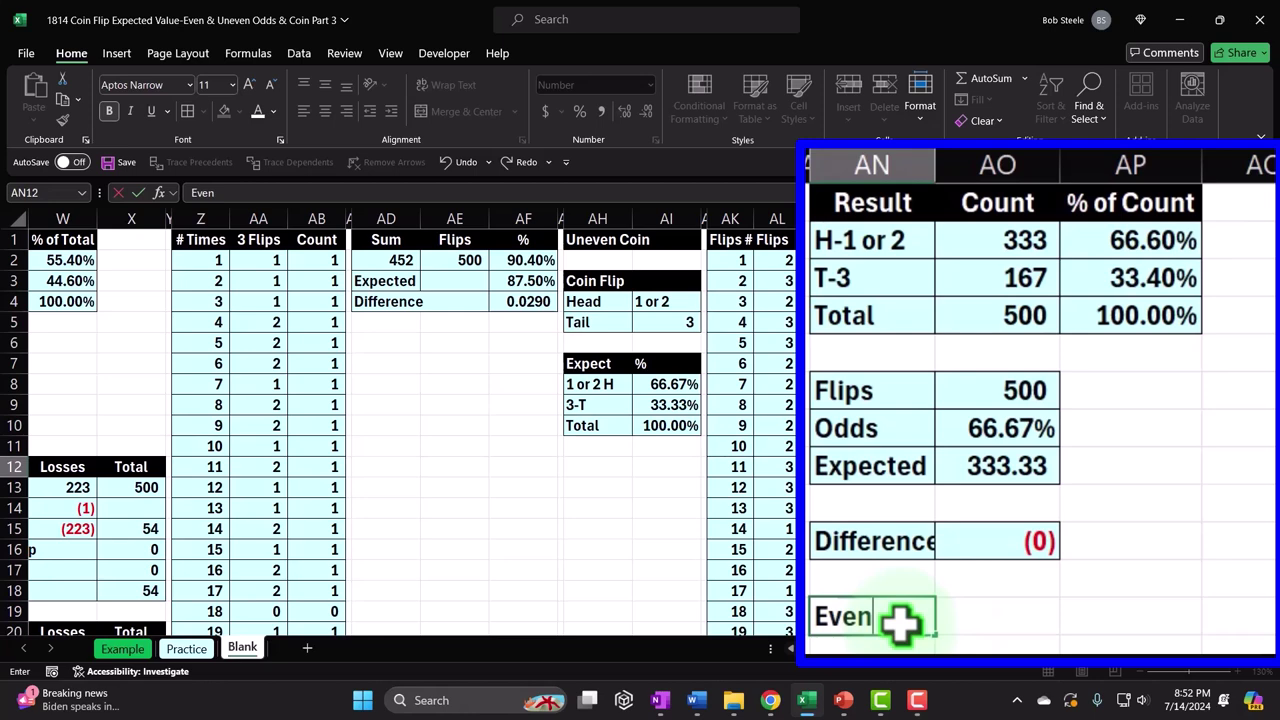
key(Tab)
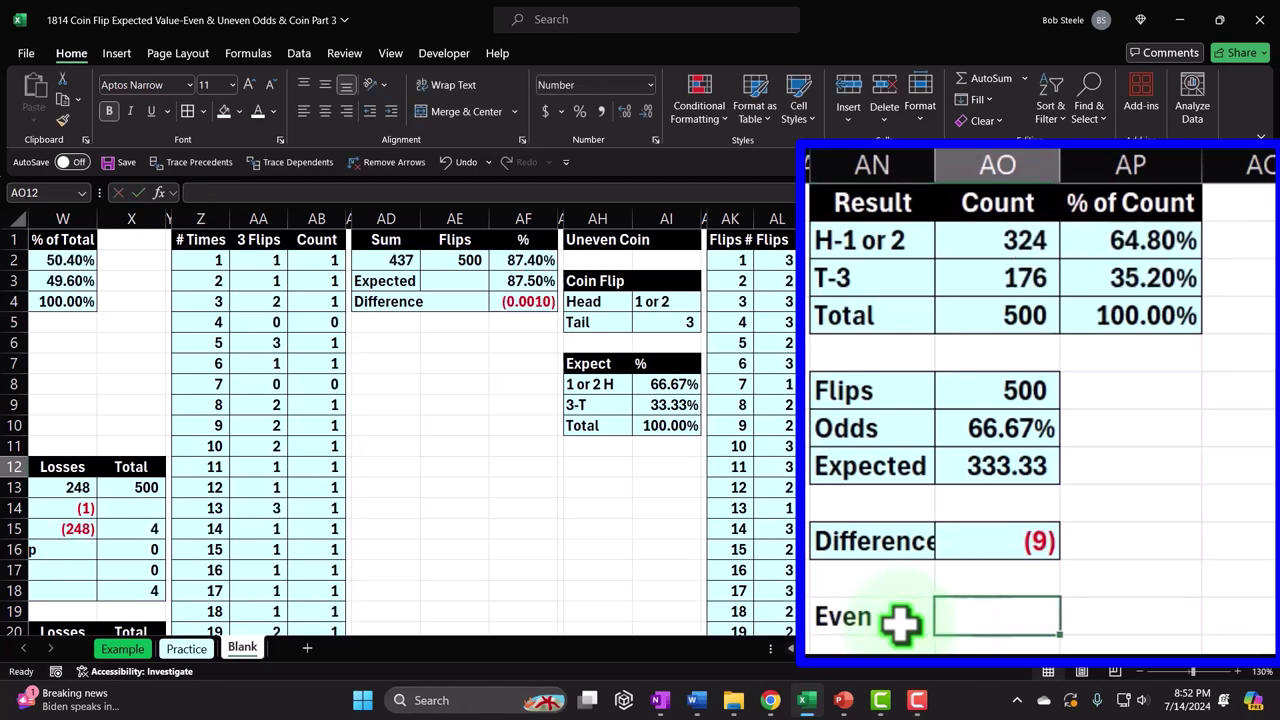
click(900, 622)
text(Even)
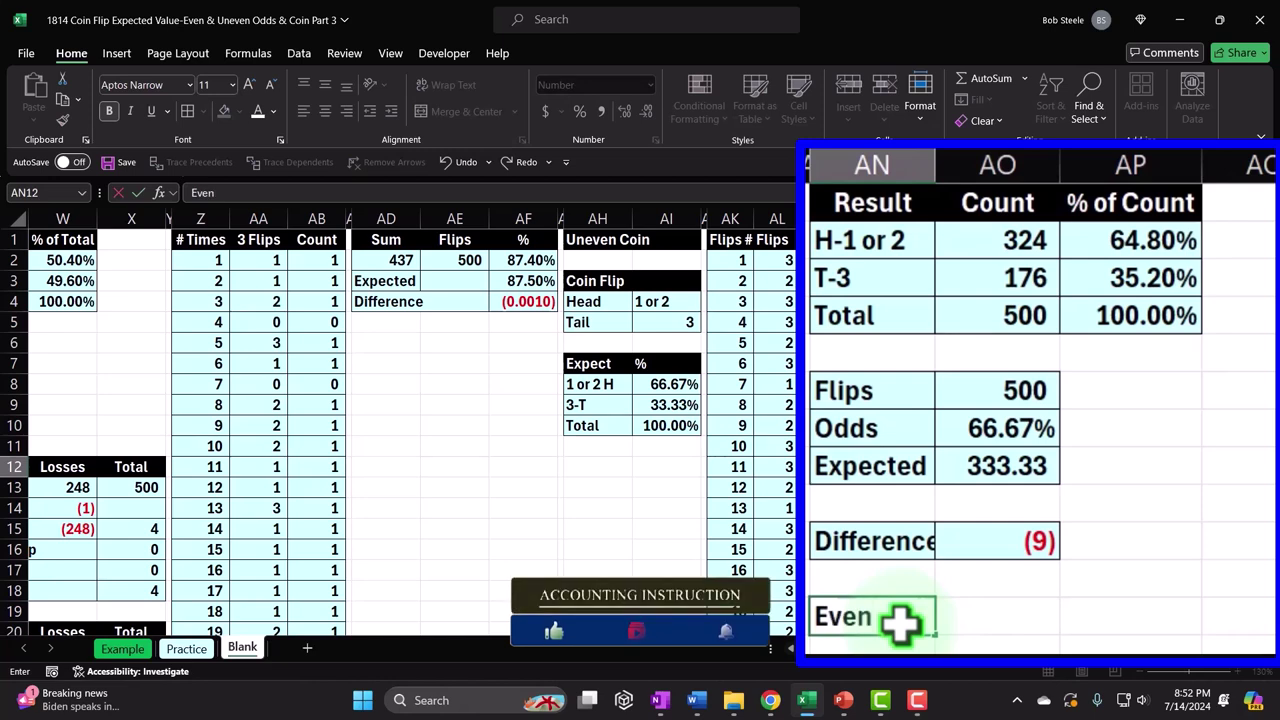
key(Tab)
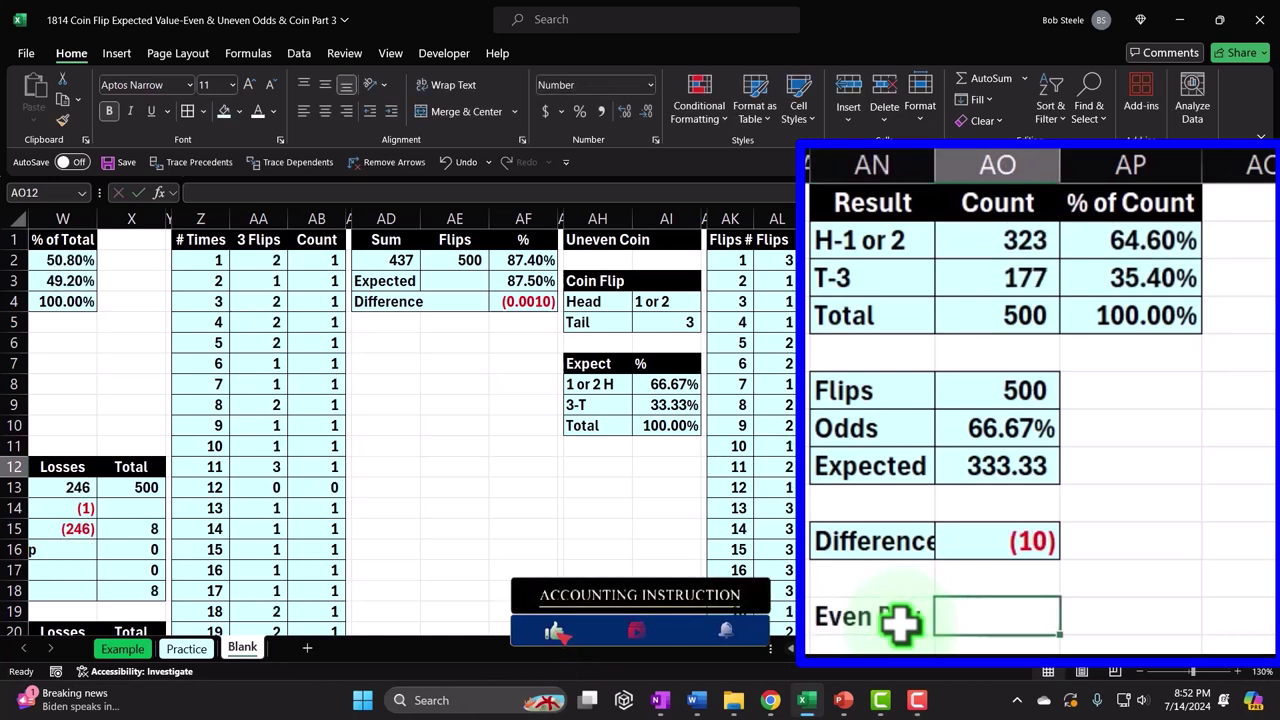
text(Win)
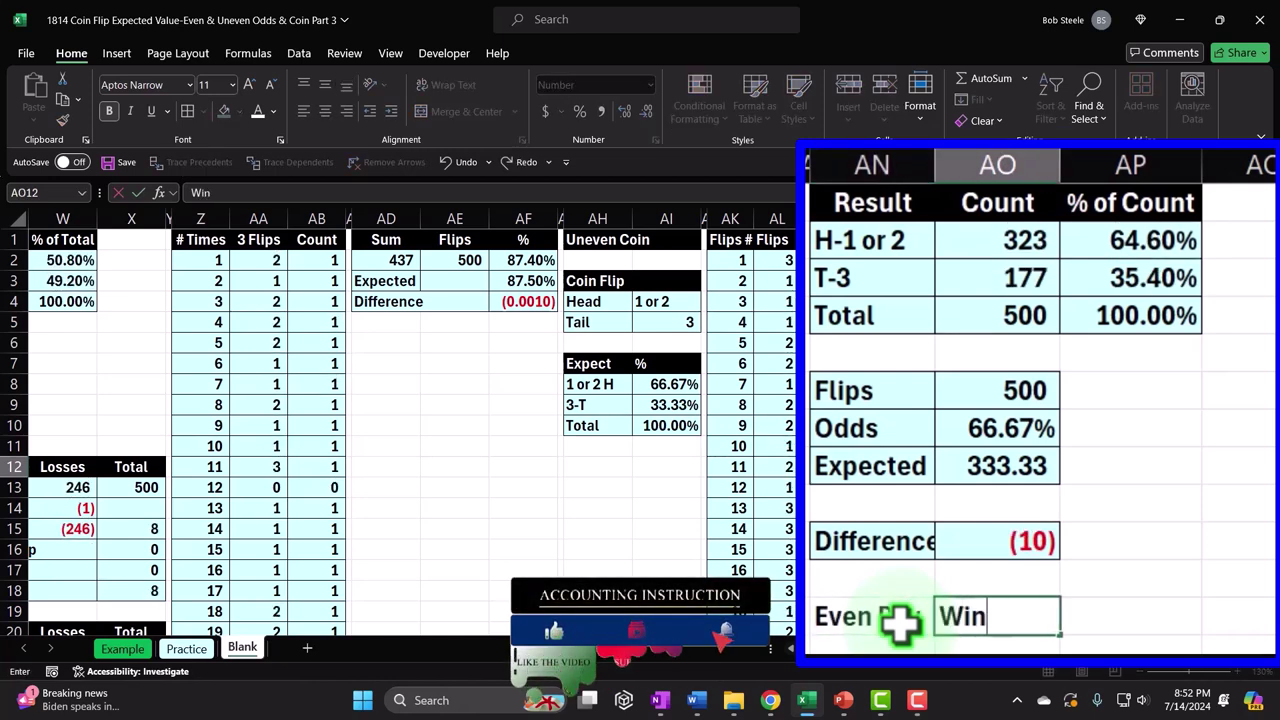
text(s)
key(Tab)
text(L)
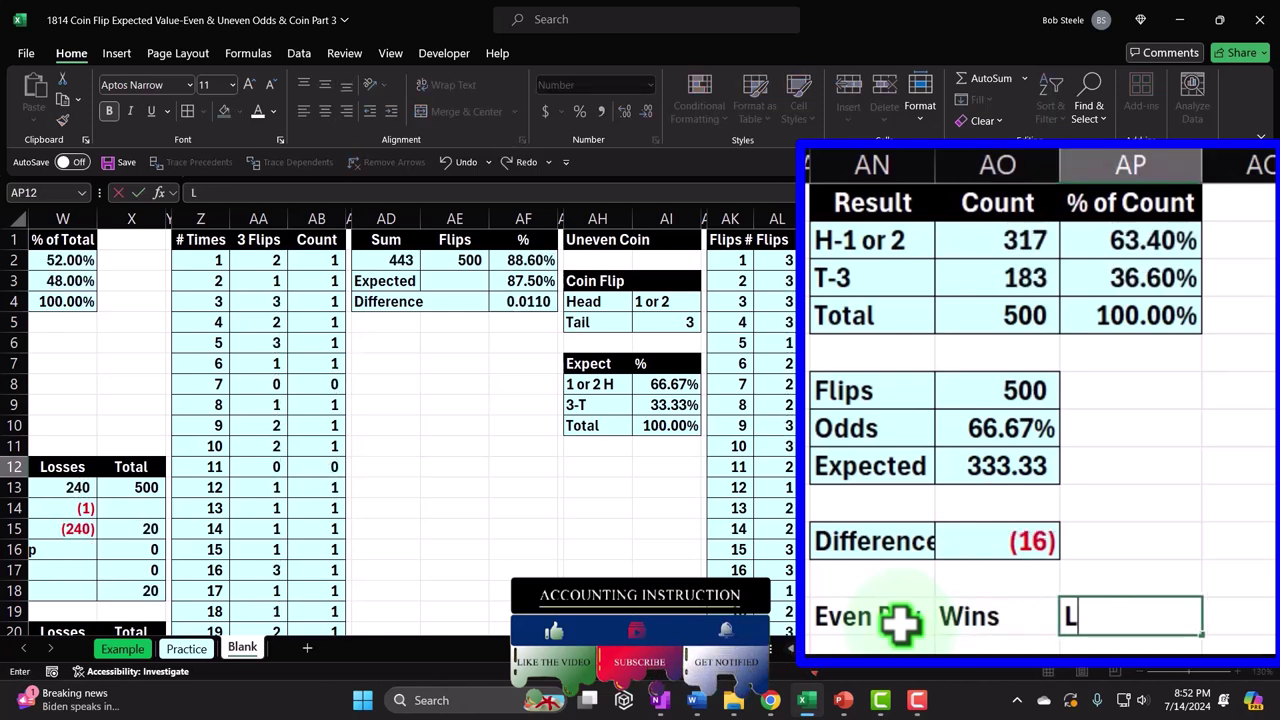
text(osses)
key(Tab)
text(Total)
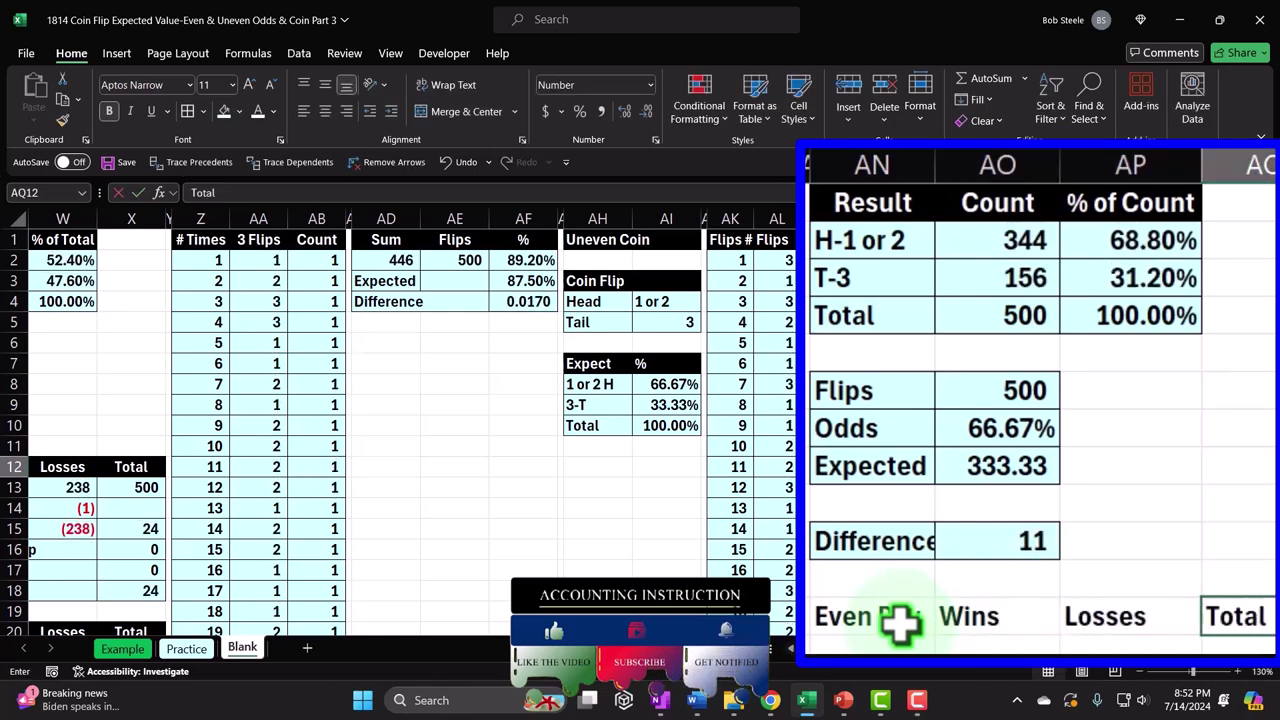
key(Return)
click(903, 620)
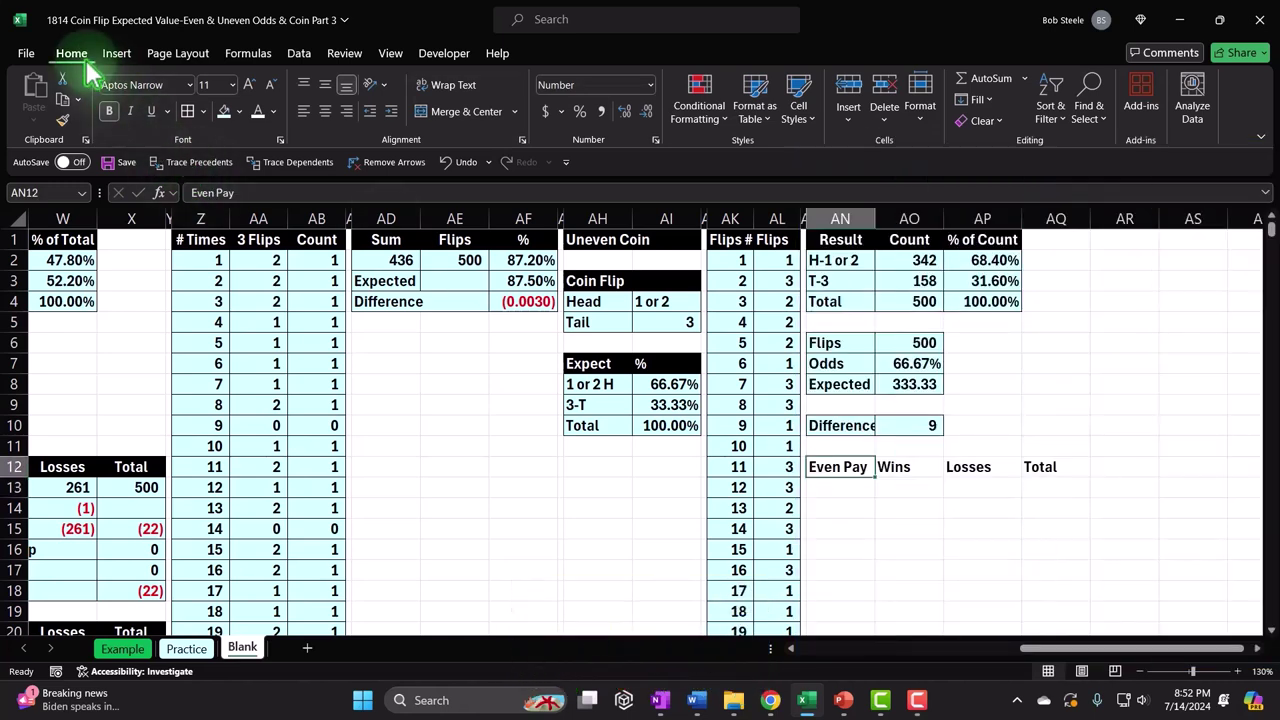
- Try an orange fill on the Even Pay cell, then undo it
click(398, 158)
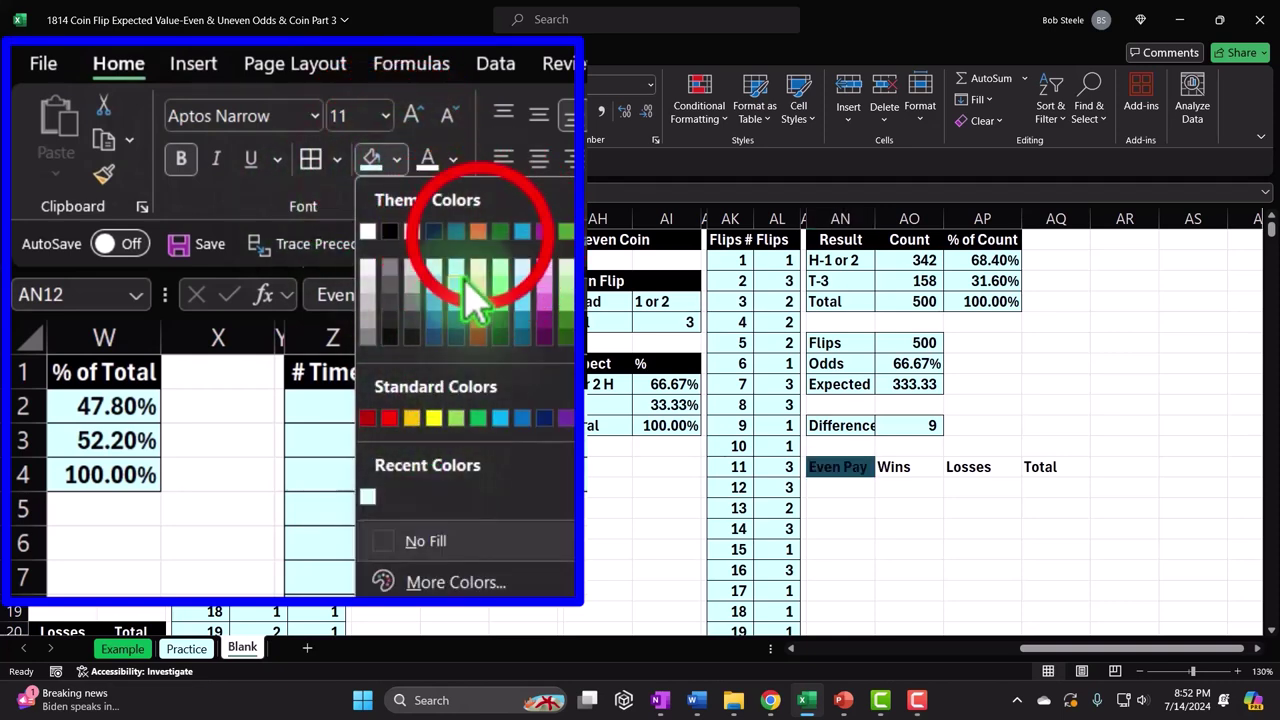
click(478, 231)
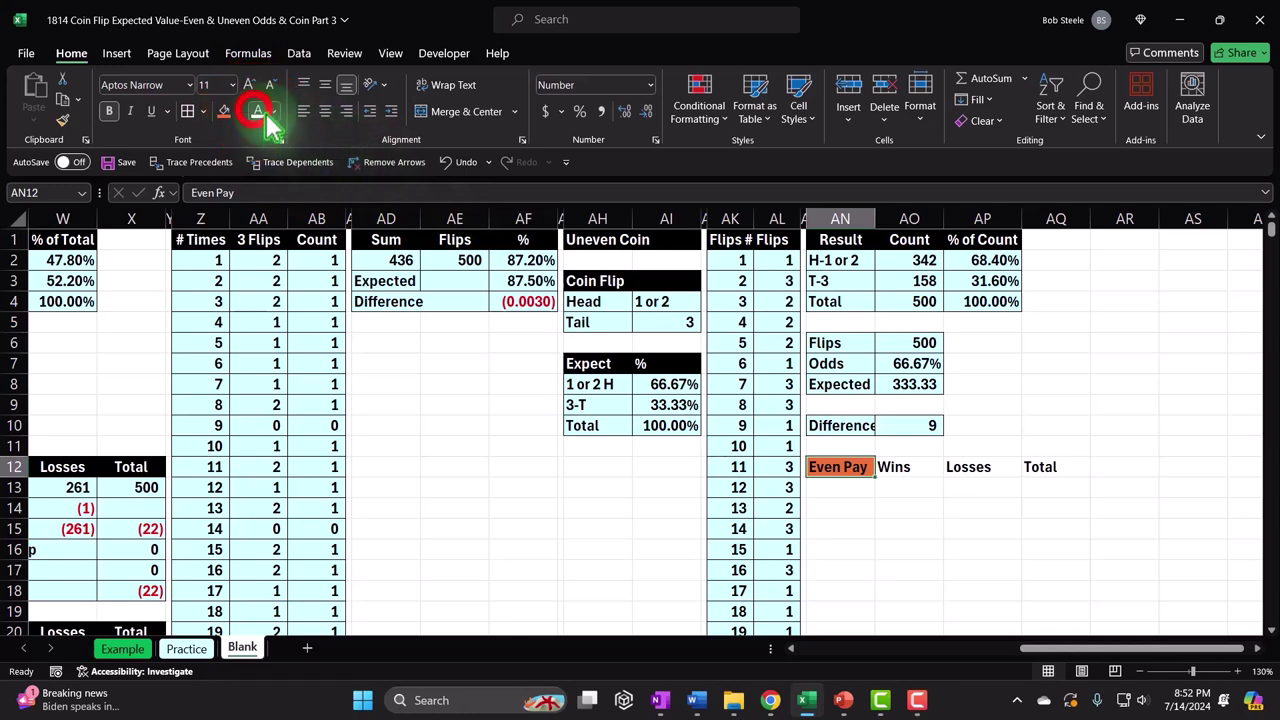
click(982, 507)
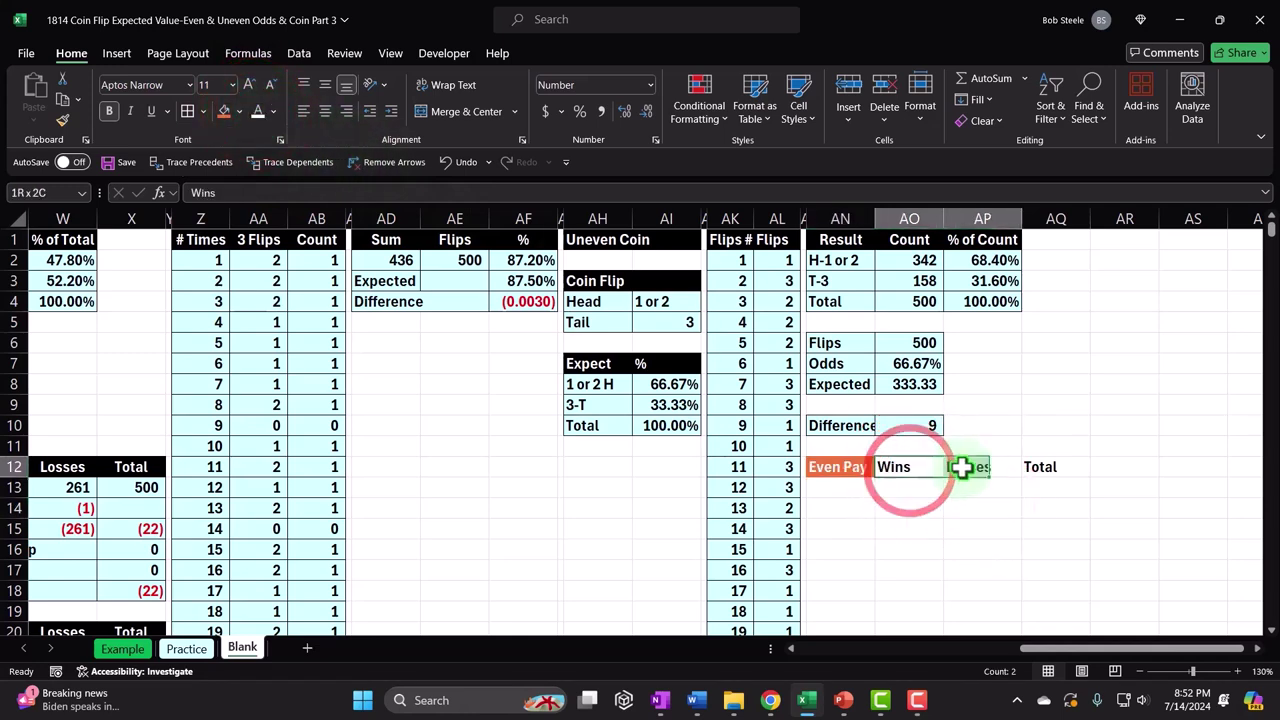
drag(910, 475, 1018, 469)
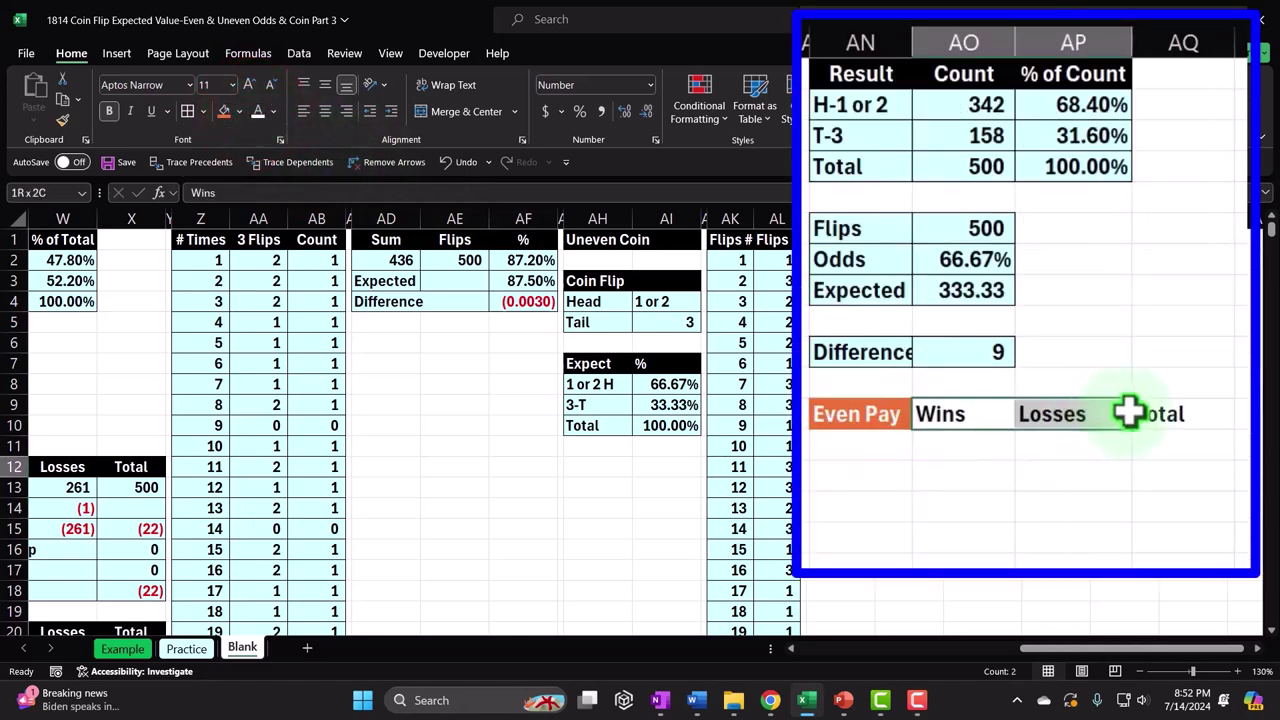
drag(1128, 411, 1133, 412)
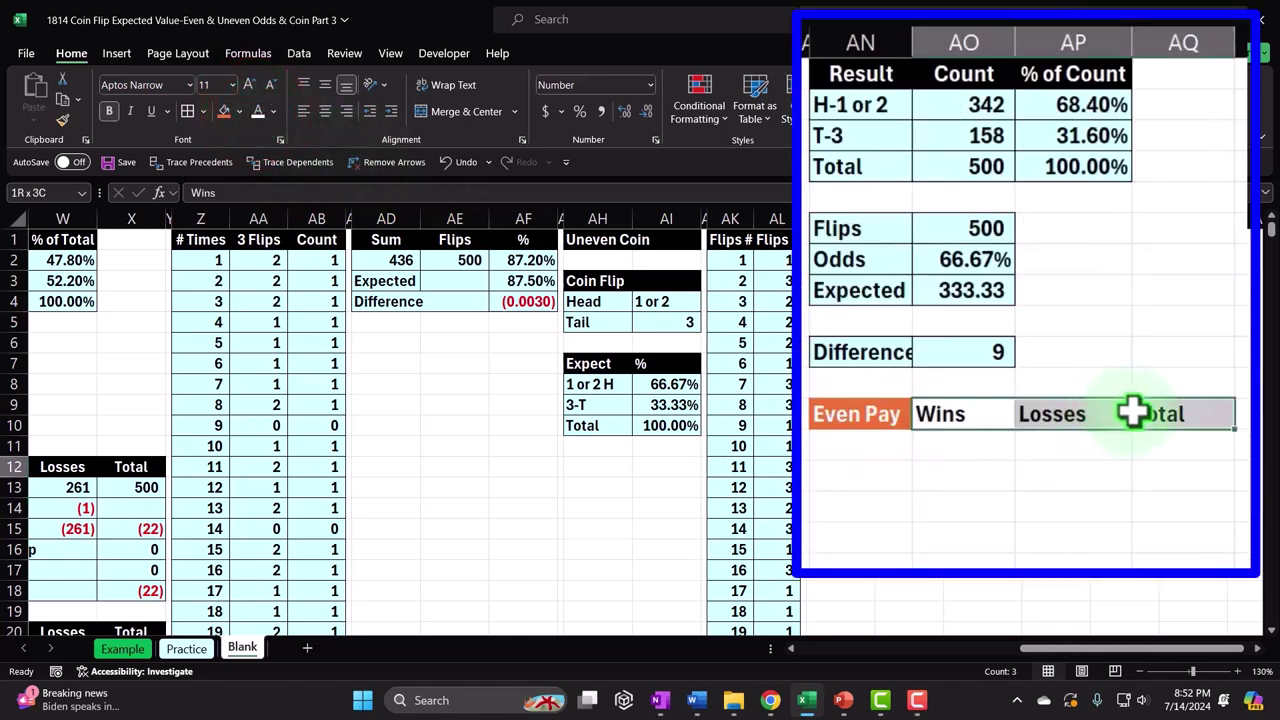
click(452, 170)
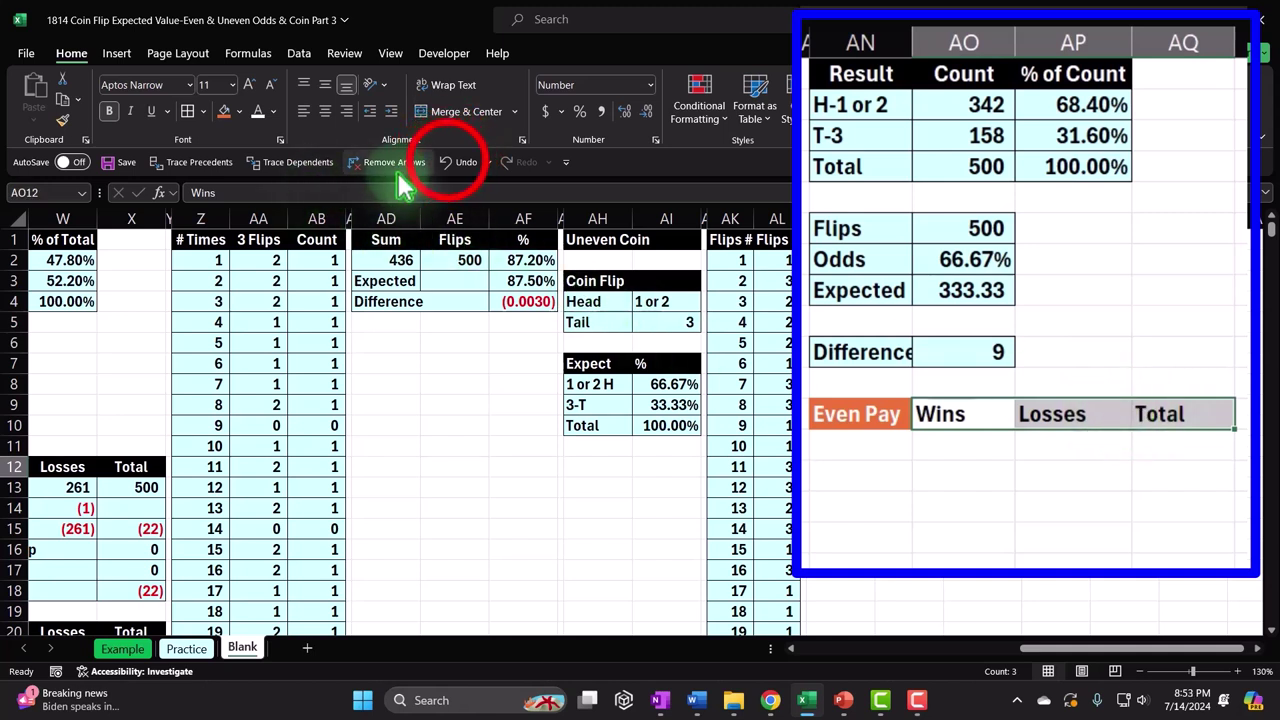
click(452, 170)
- Give AN12:AQ12 a black fill with white, centred heading text
click(870, 418)
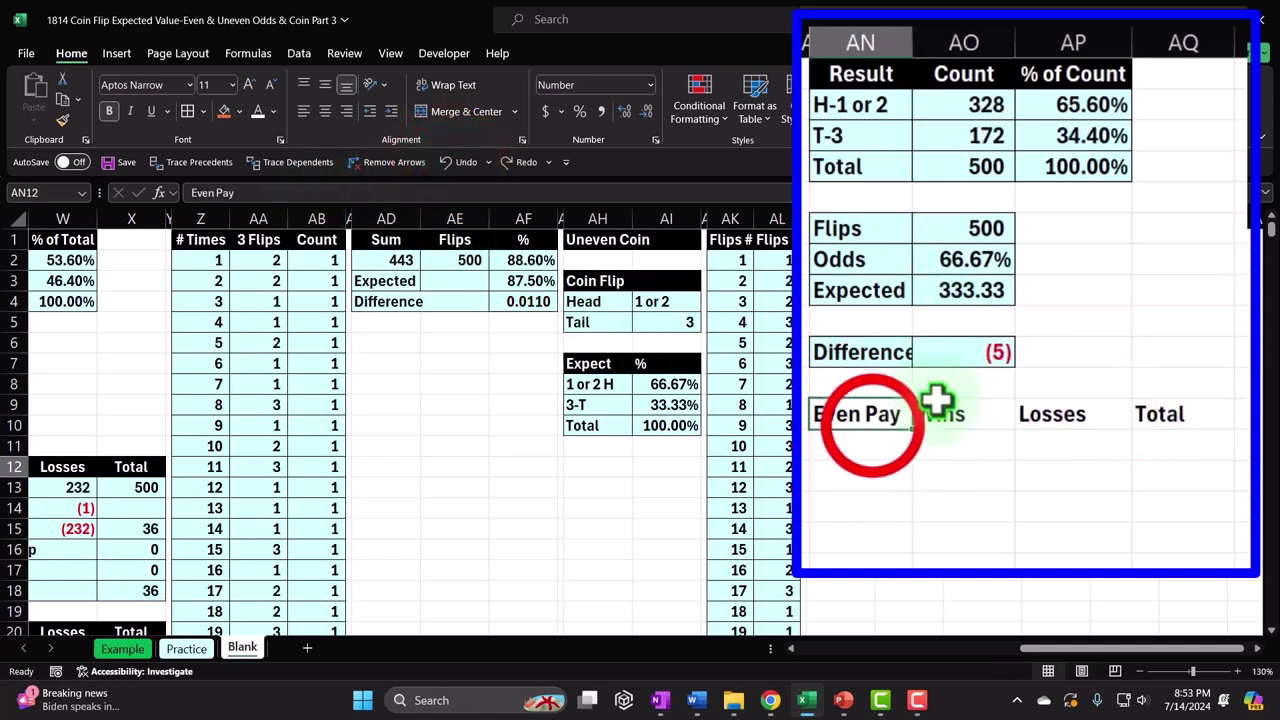
drag(873, 425, 1140, 425)
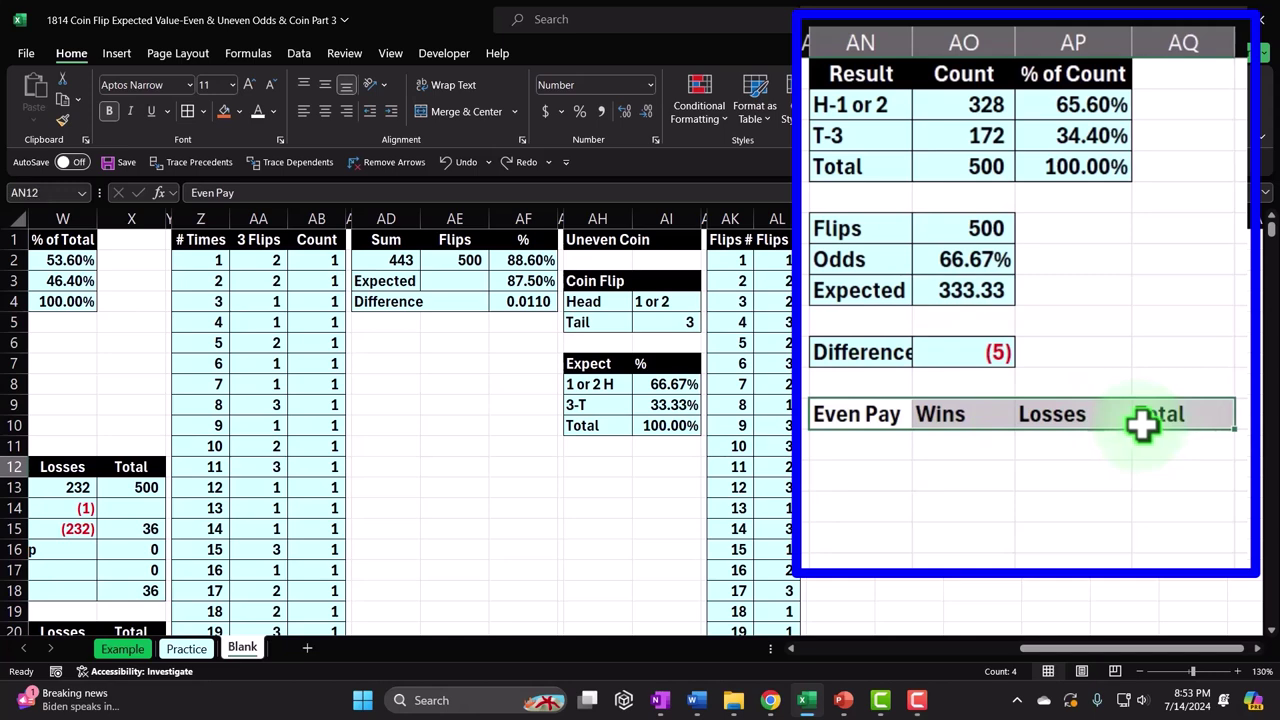
click(236, 114)
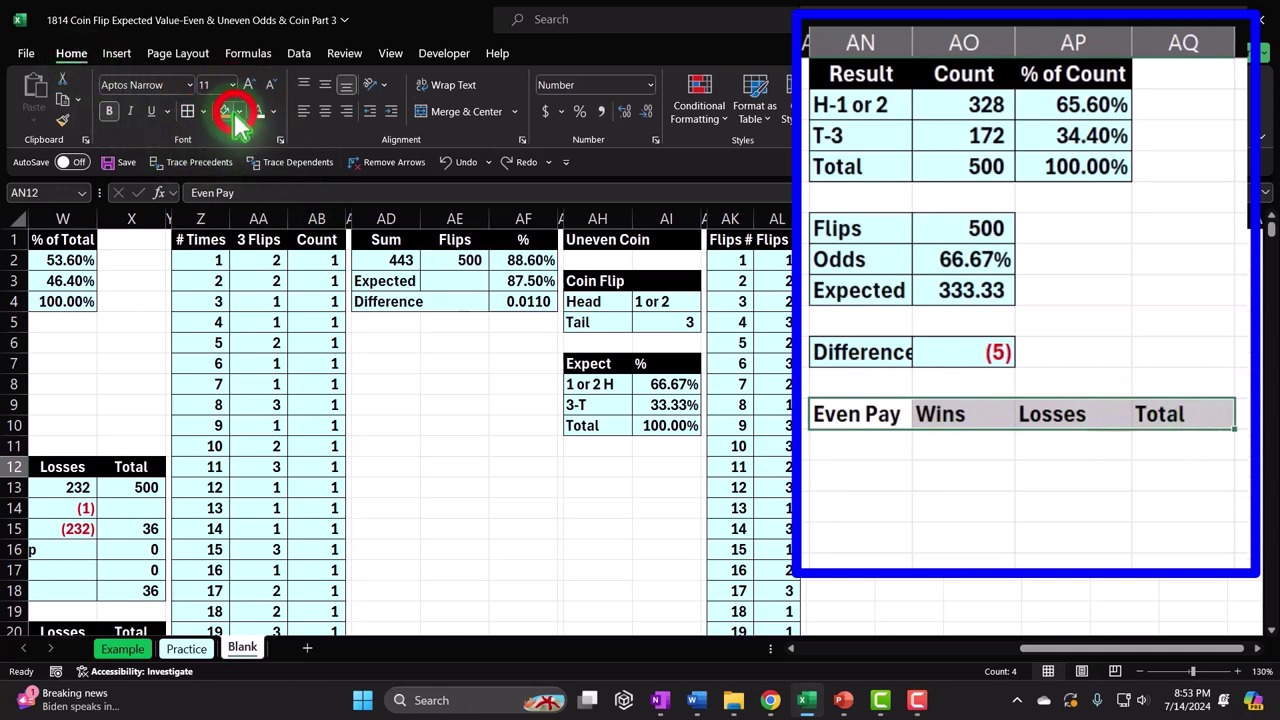
click(234, 146)
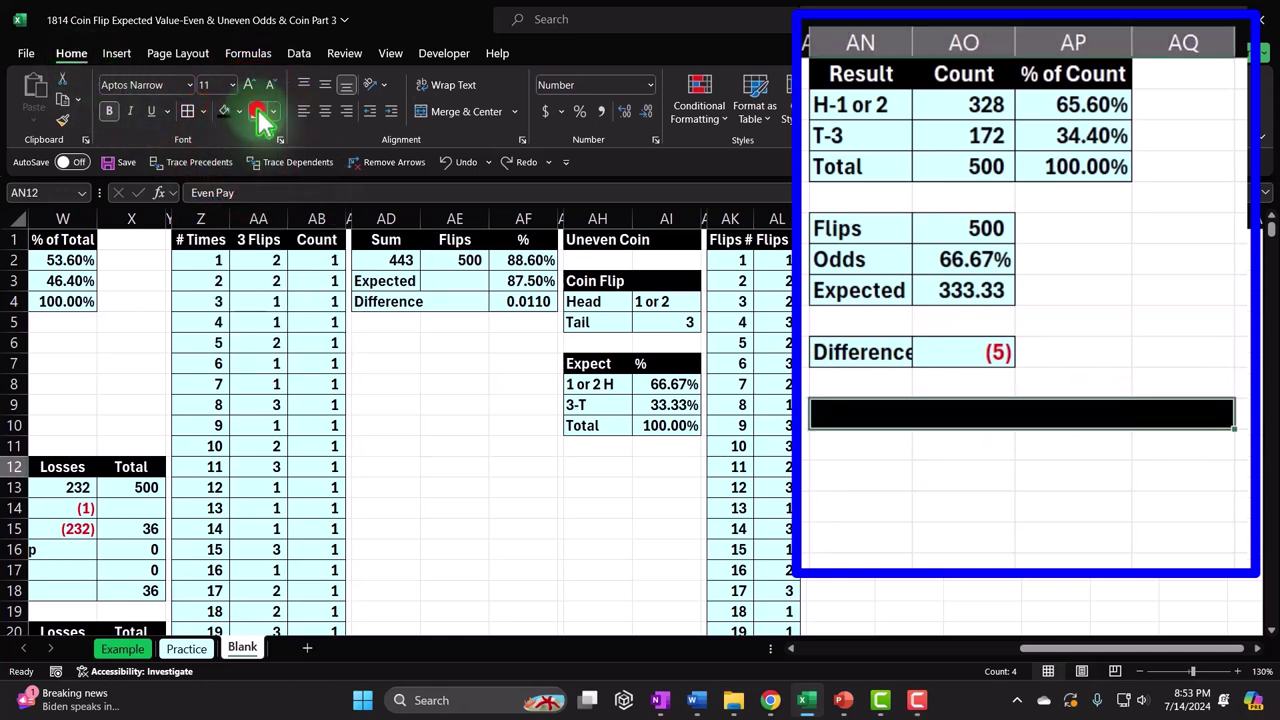
click(258, 114)
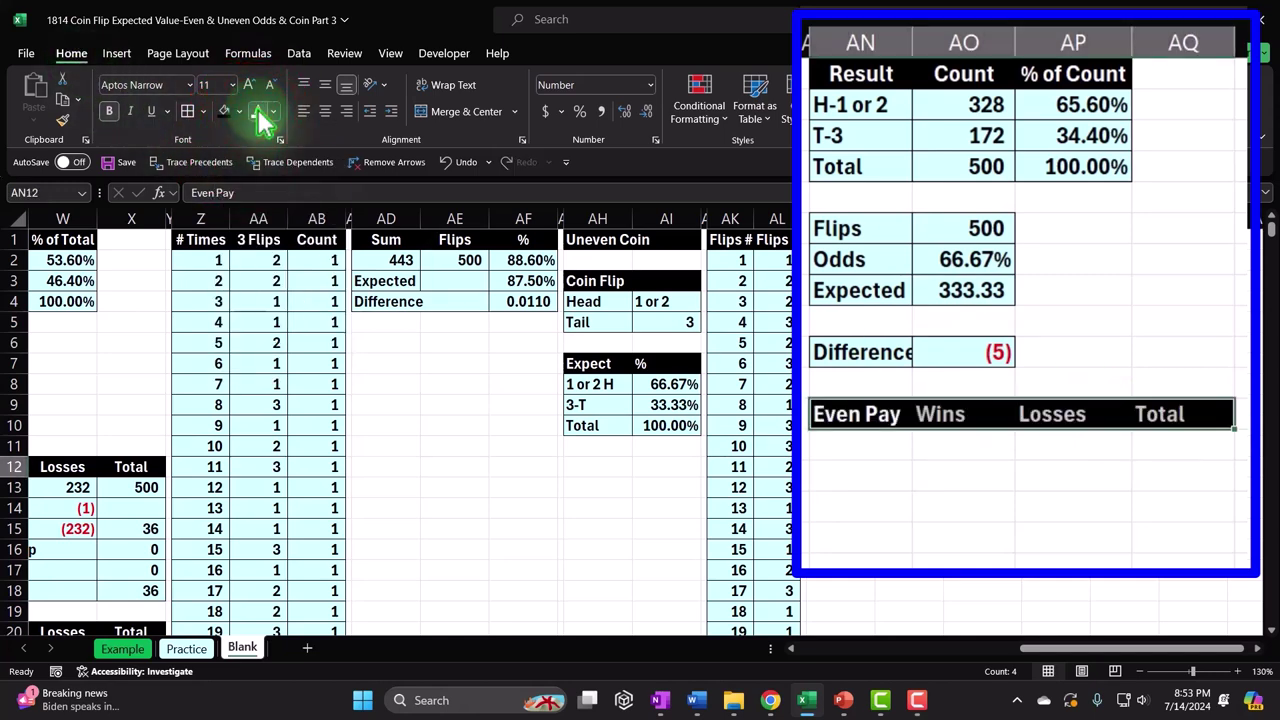
click(325, 111)
click(1140, 477)
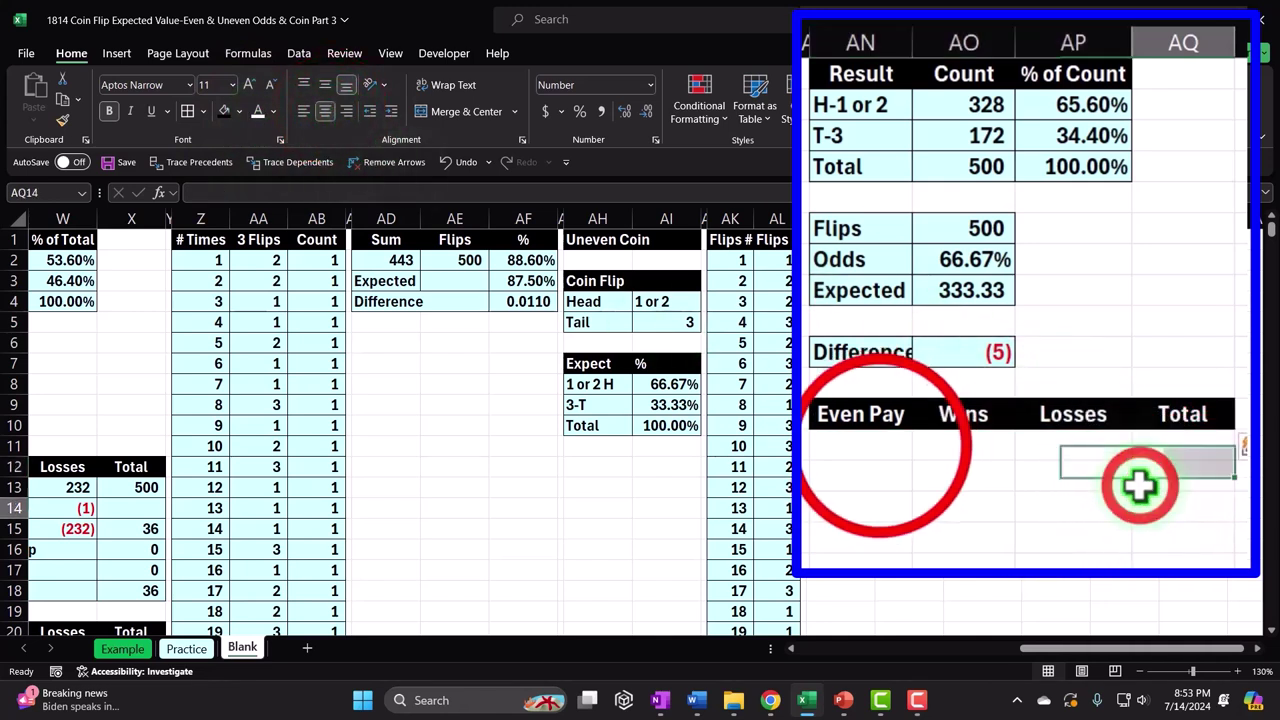
click(893, 451)
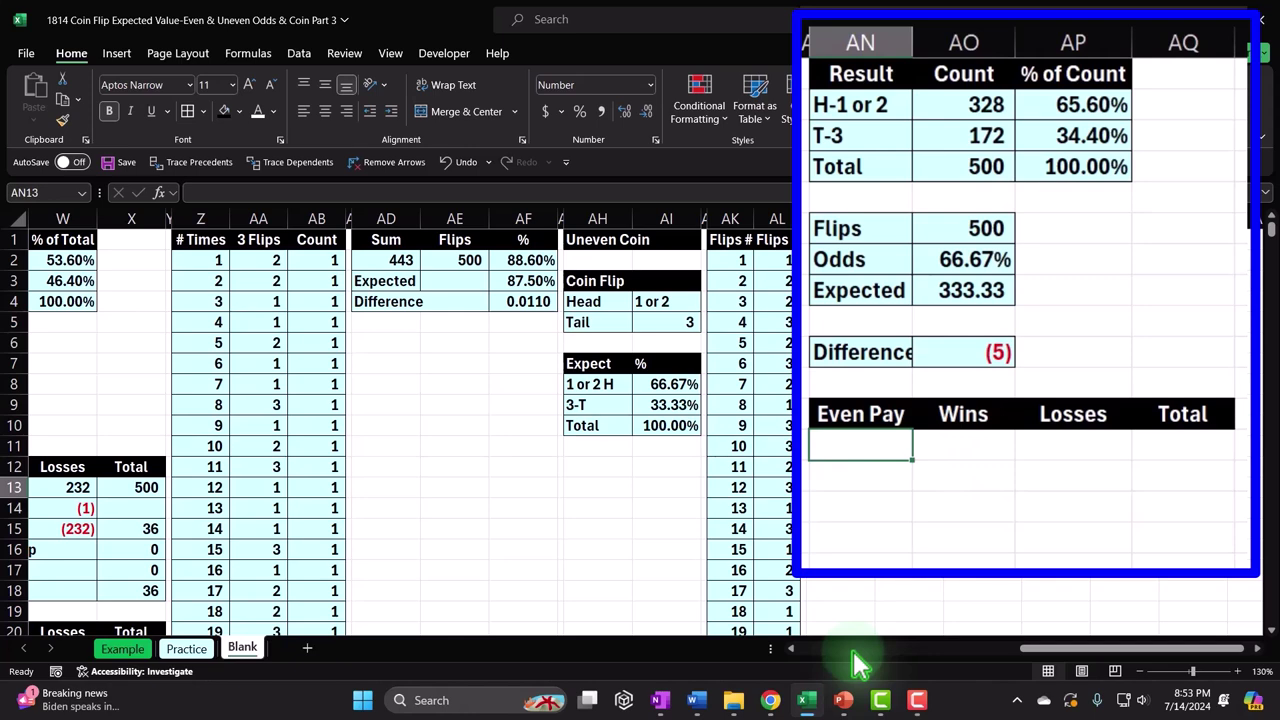
- Add a Results label in AN13 with =AO2 for Wins and =AO3 for Losses
text(Results)
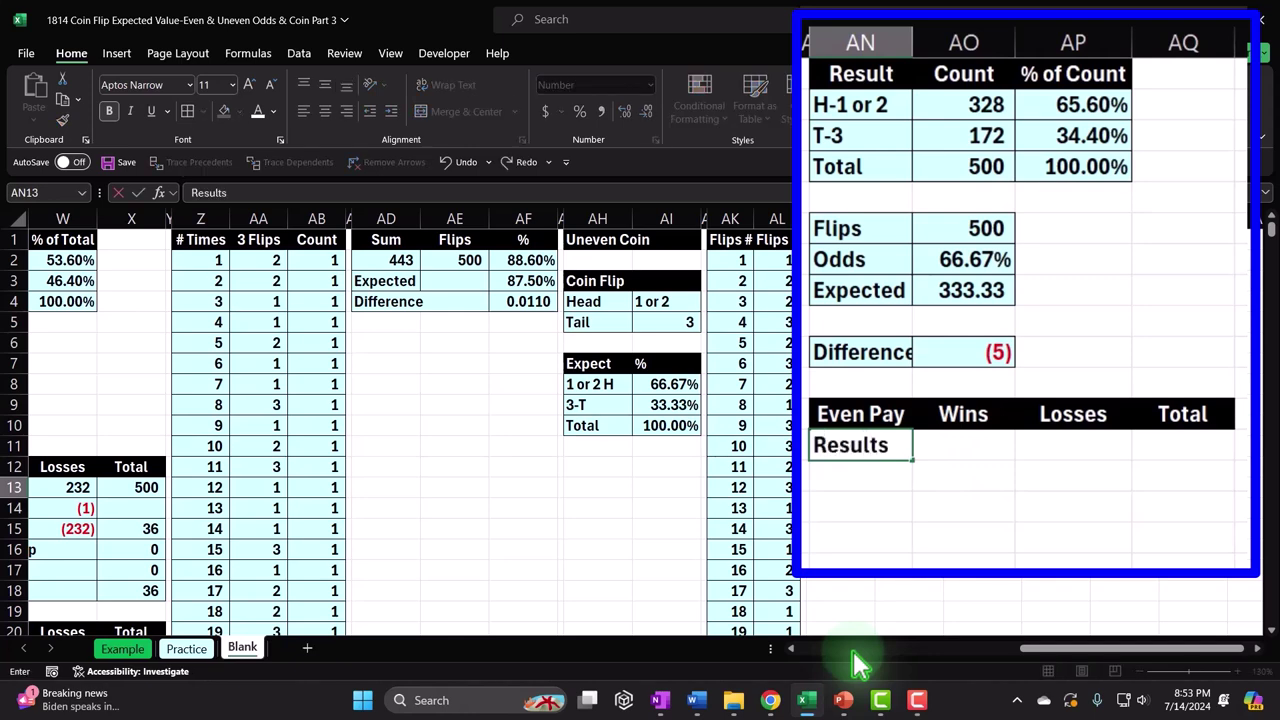
key(Tab)
text(=)
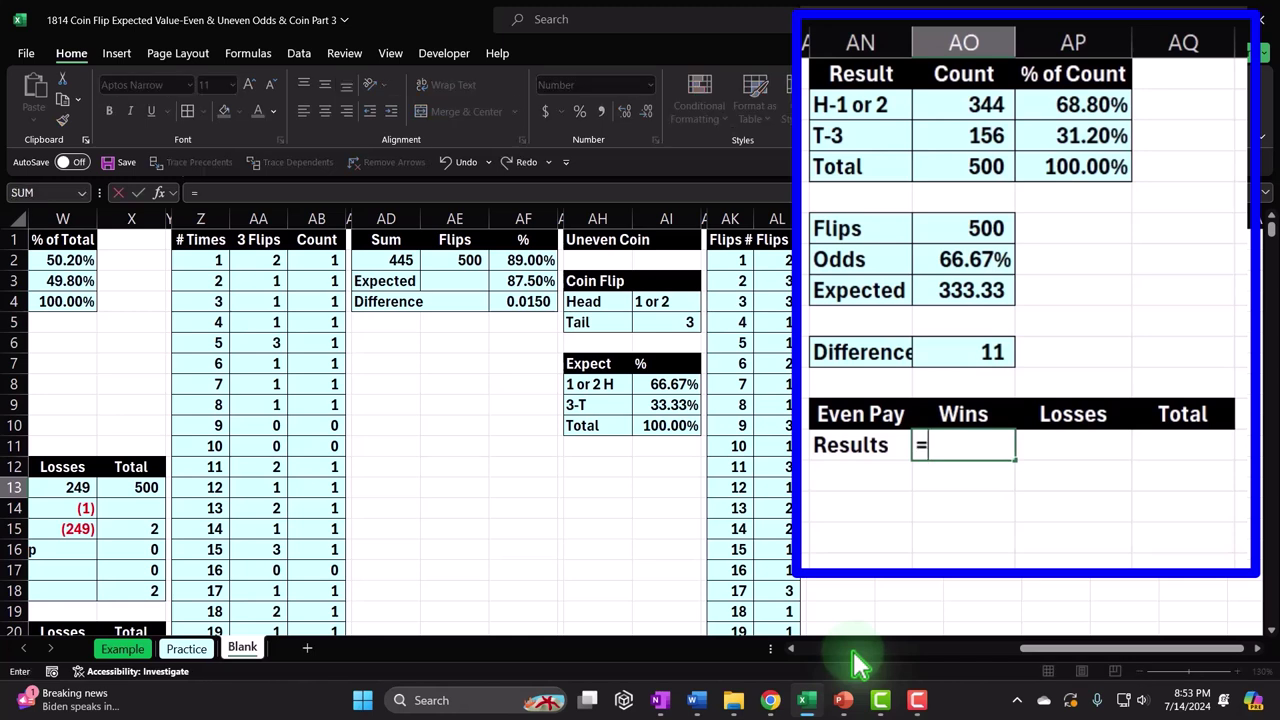
key(Up)
key(Up)
key(Up)
key(Up)
key(Up)
key(Up)
key(Up)
key(Up)
key(Up)
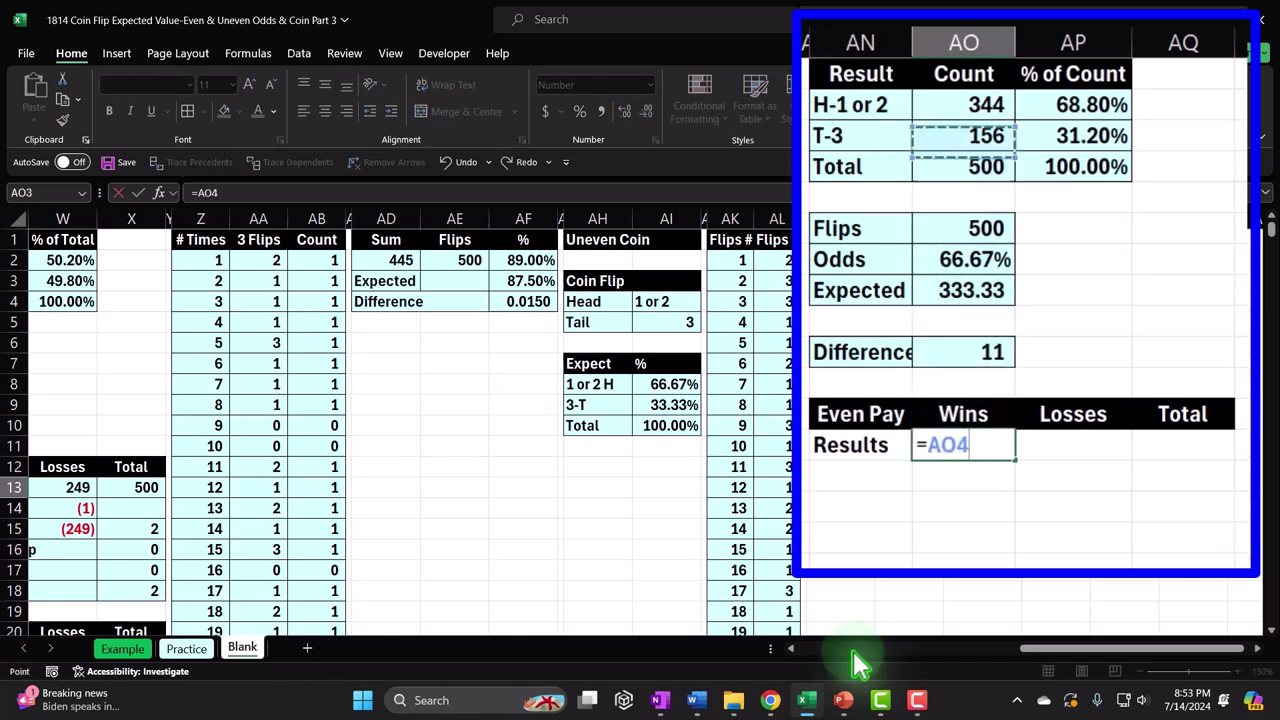
key(Up)
key(Up)
key(Tab)
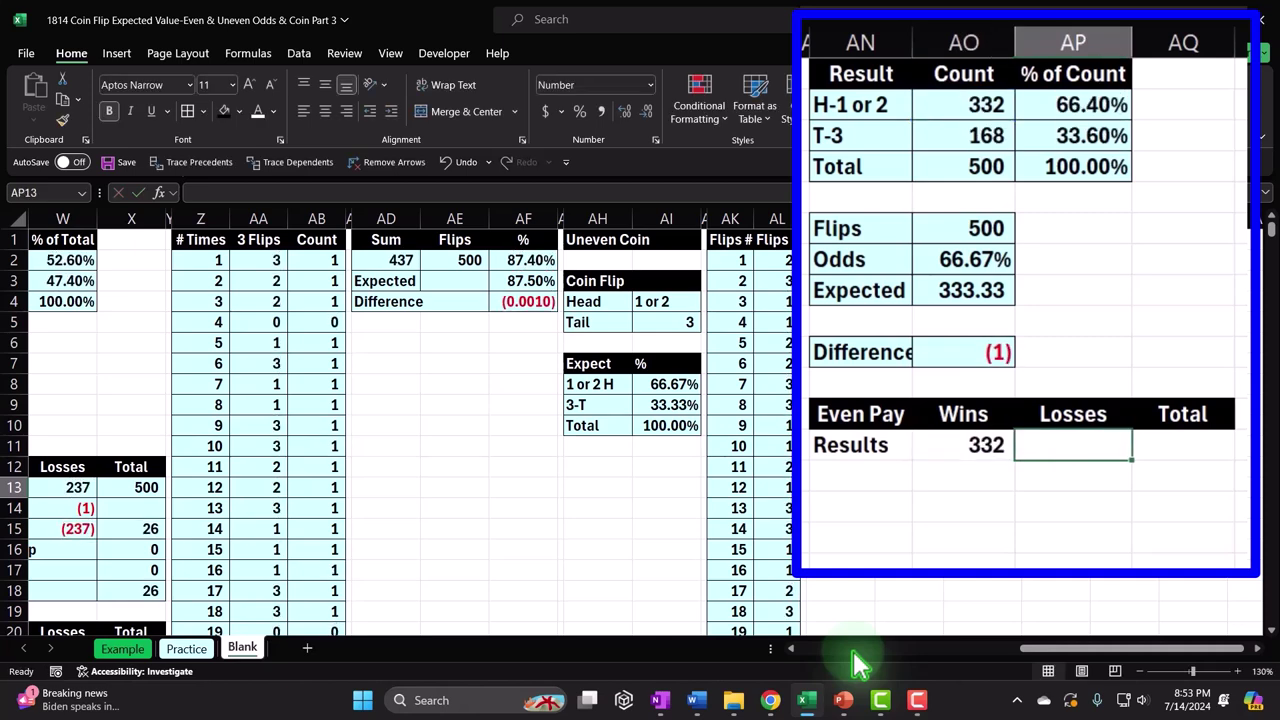
text(=)
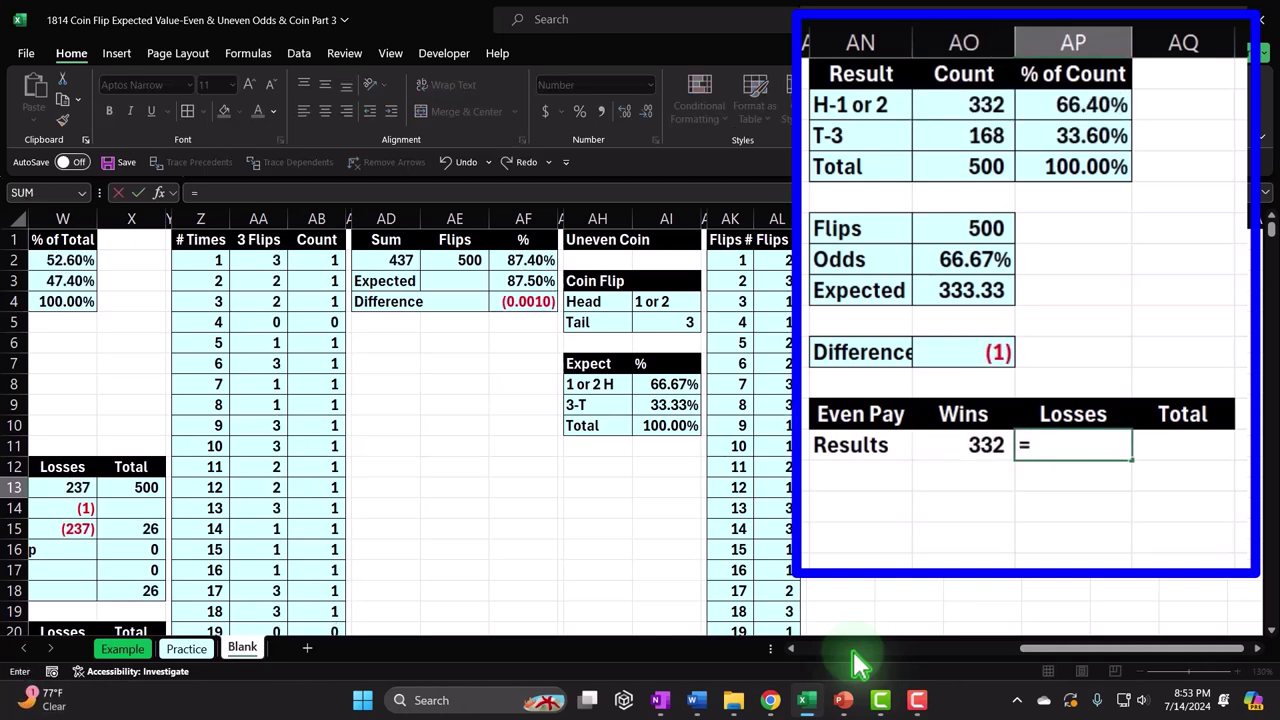
key(Up)
key(Up)
key(Up)
key(Up)
key(Up)
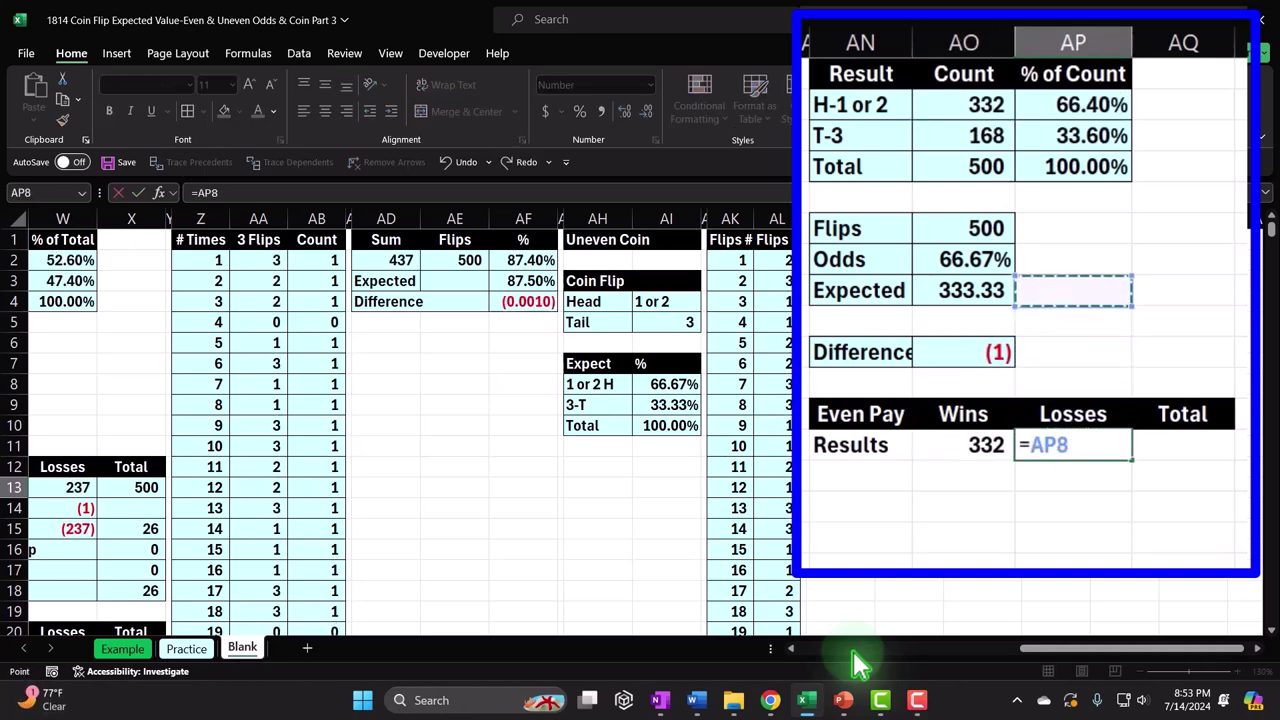
key(Up)
key(Up)
key(Up)
key(Up)
key(Up)
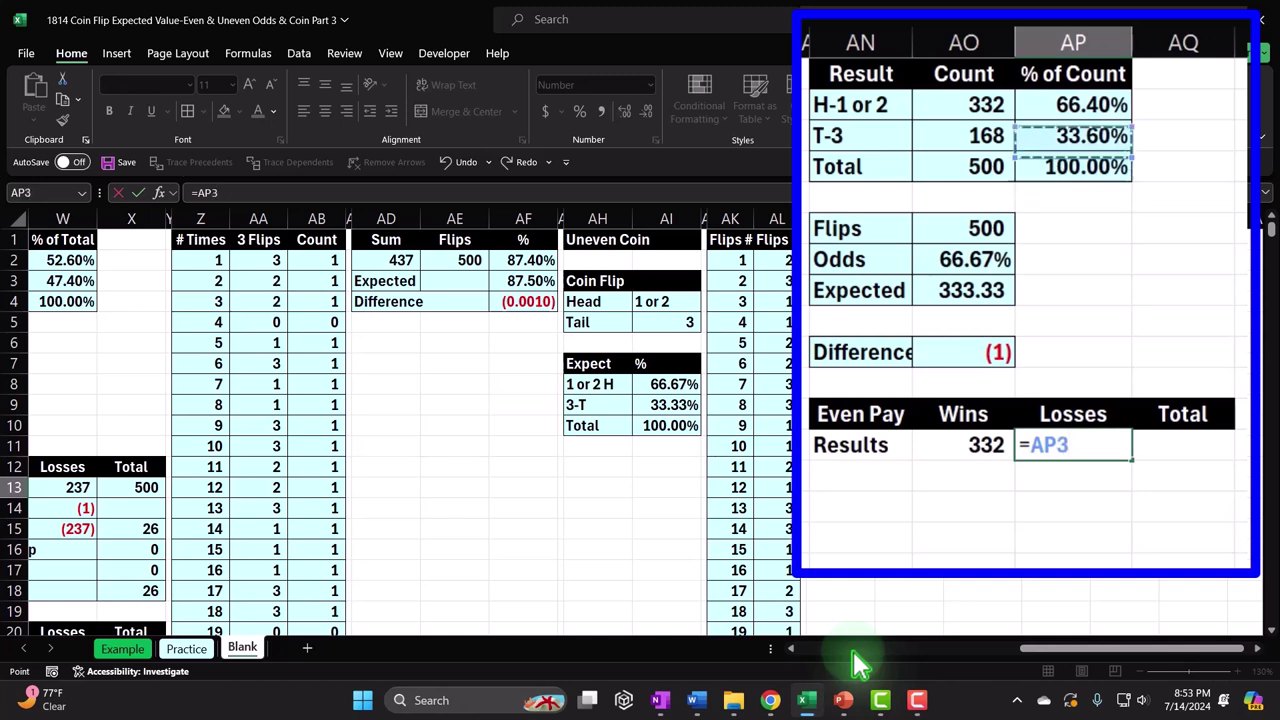
key(Left)
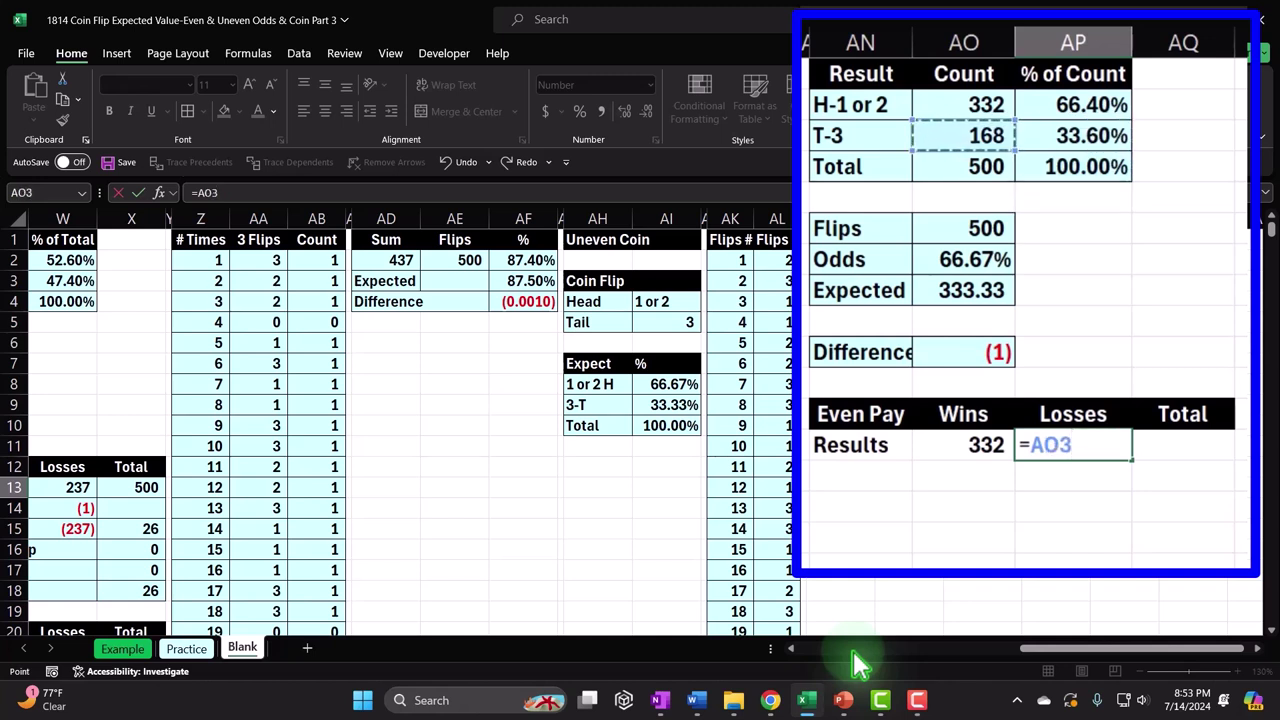
key(Return)
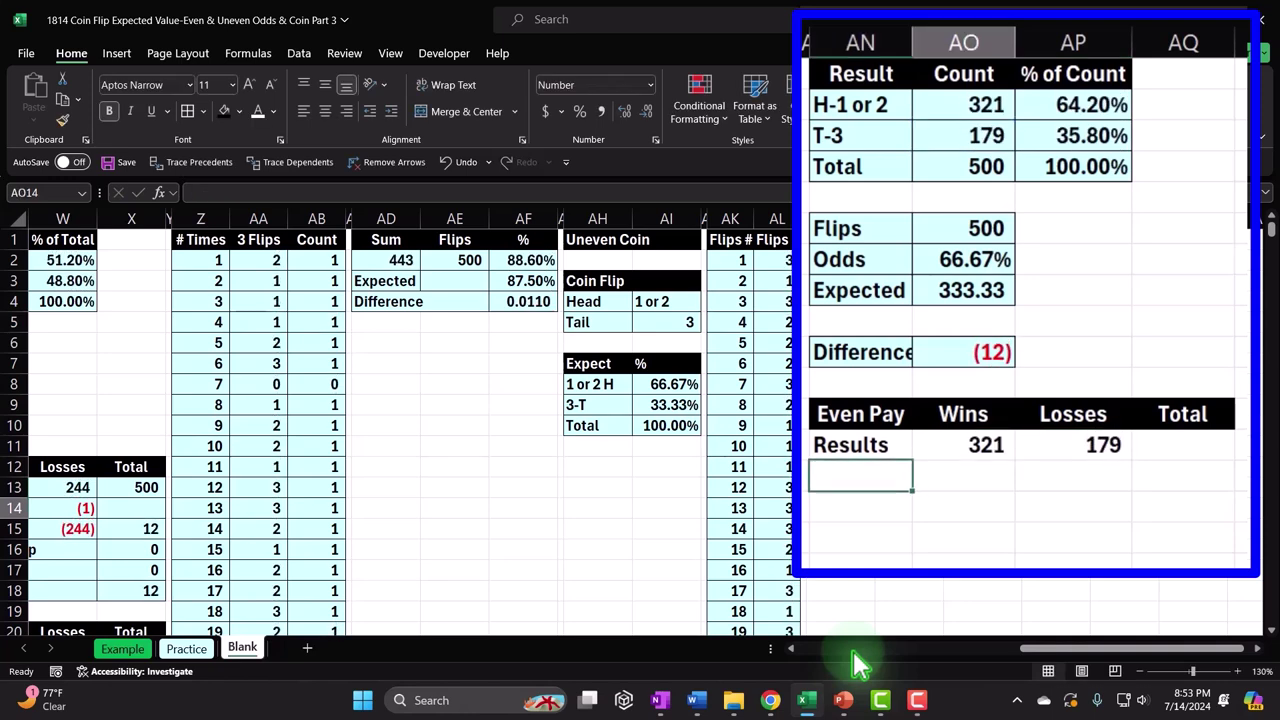
- Total the Results row in AQ13 with =SUM(AO13:AP13), giving 500
key(Up)
key(Right)
key(Right)
key(Right)
text(=)
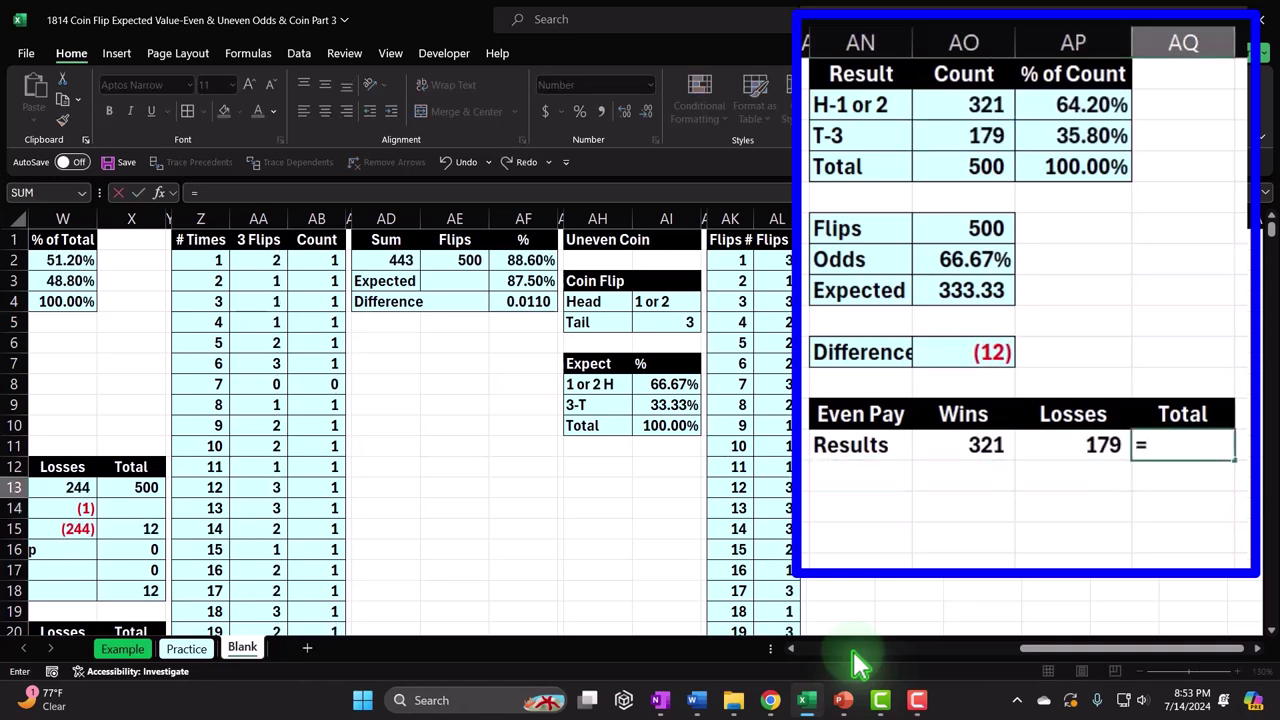
text(sum()
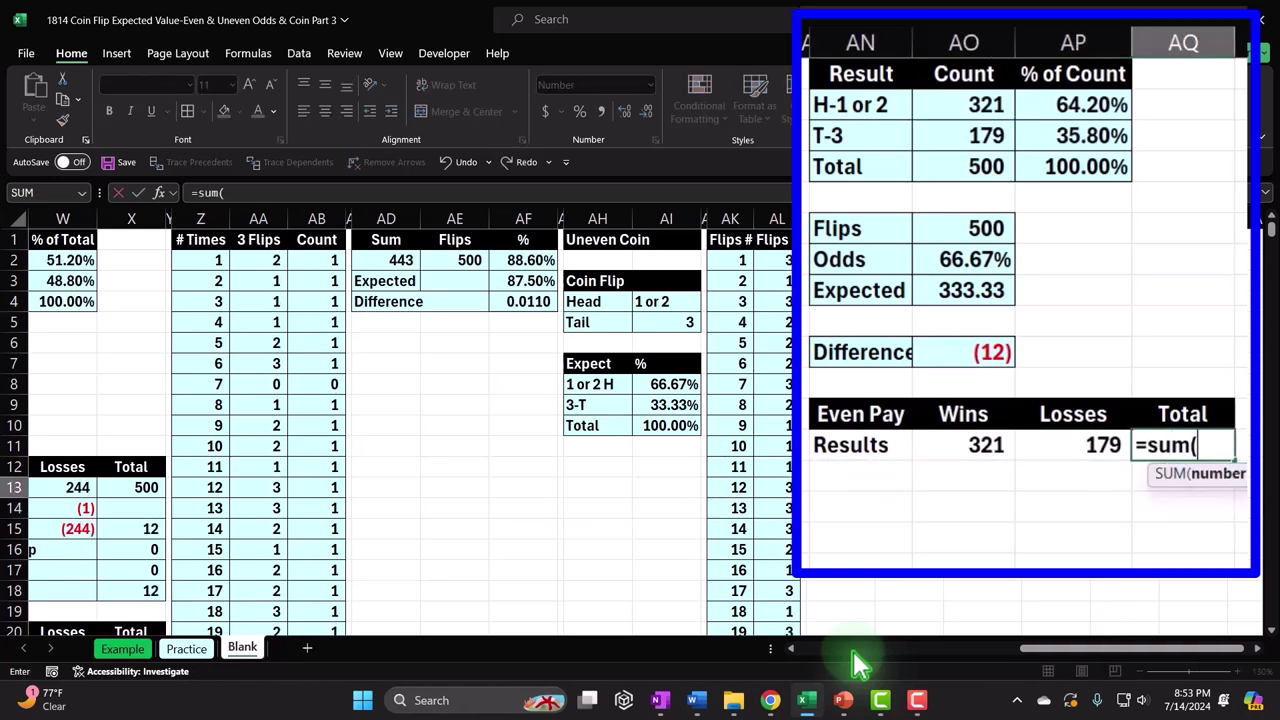
key(Left)
key(shift+Left)
key(Return)
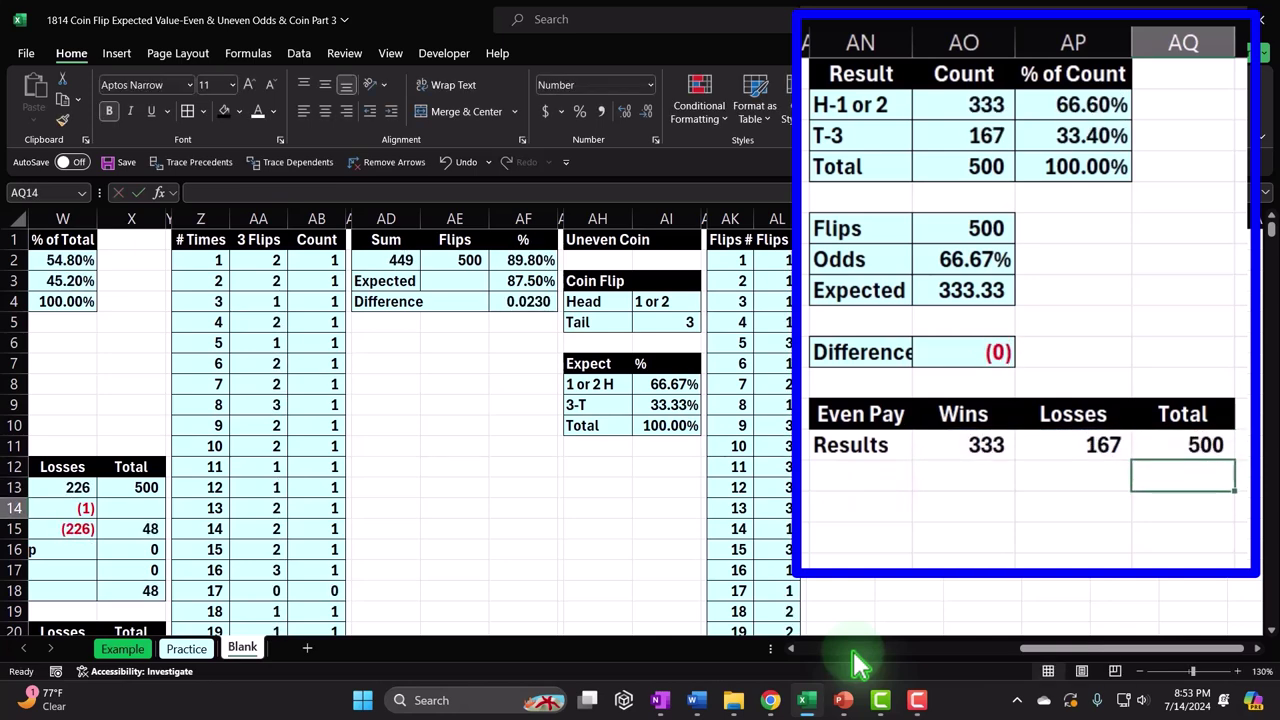
key(Left)
key(Left)
key(Left)
- Enter a Pay out row with 1 for Wins and -1 for Losses
text(Pa)
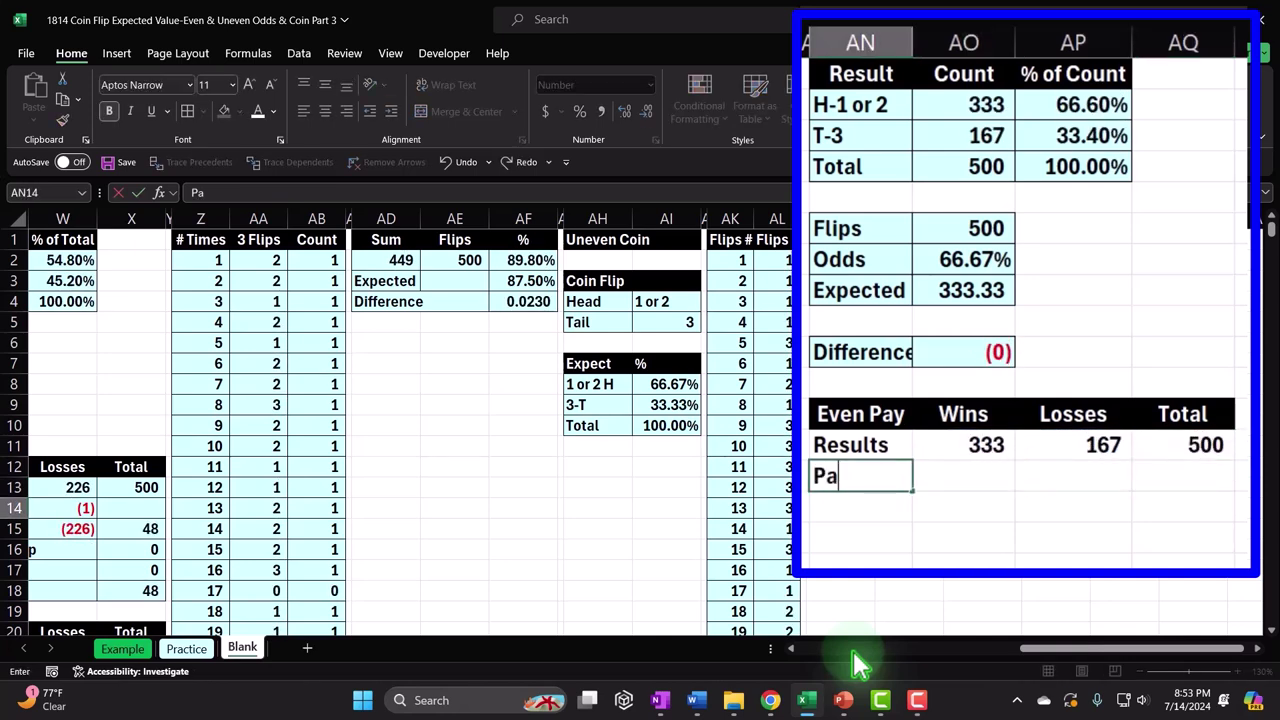
key(Tab)
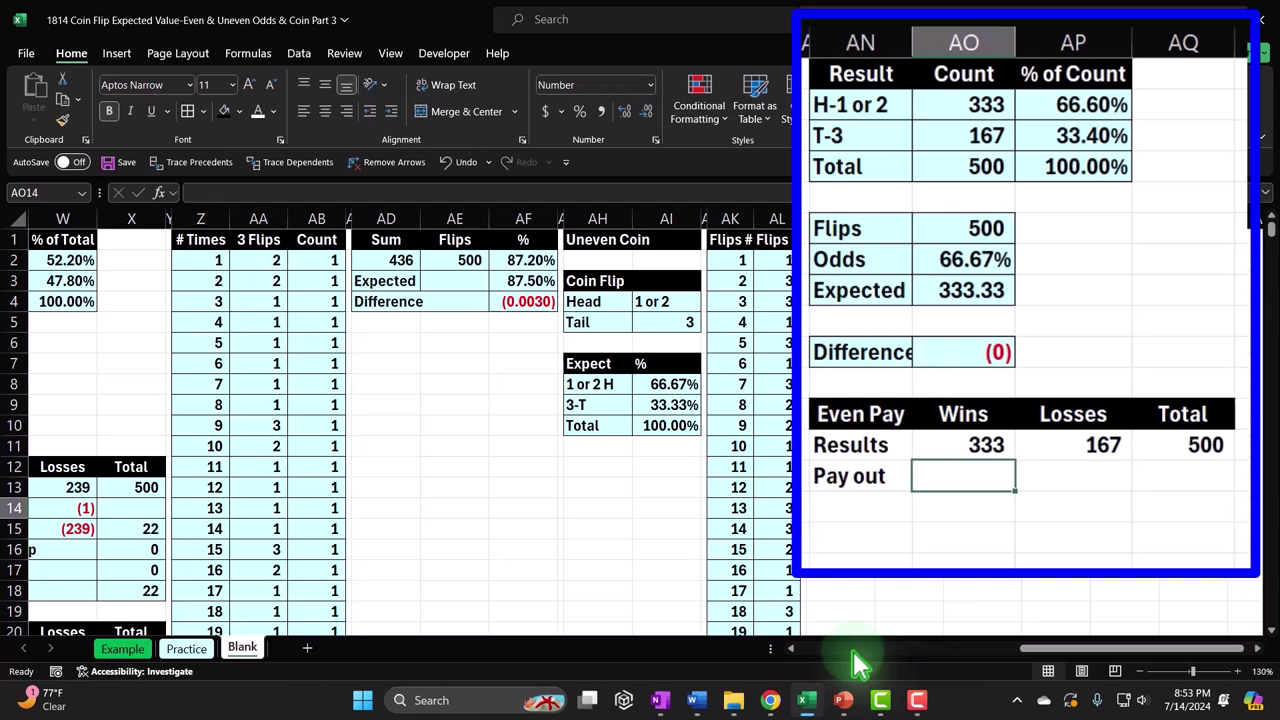
text(1)
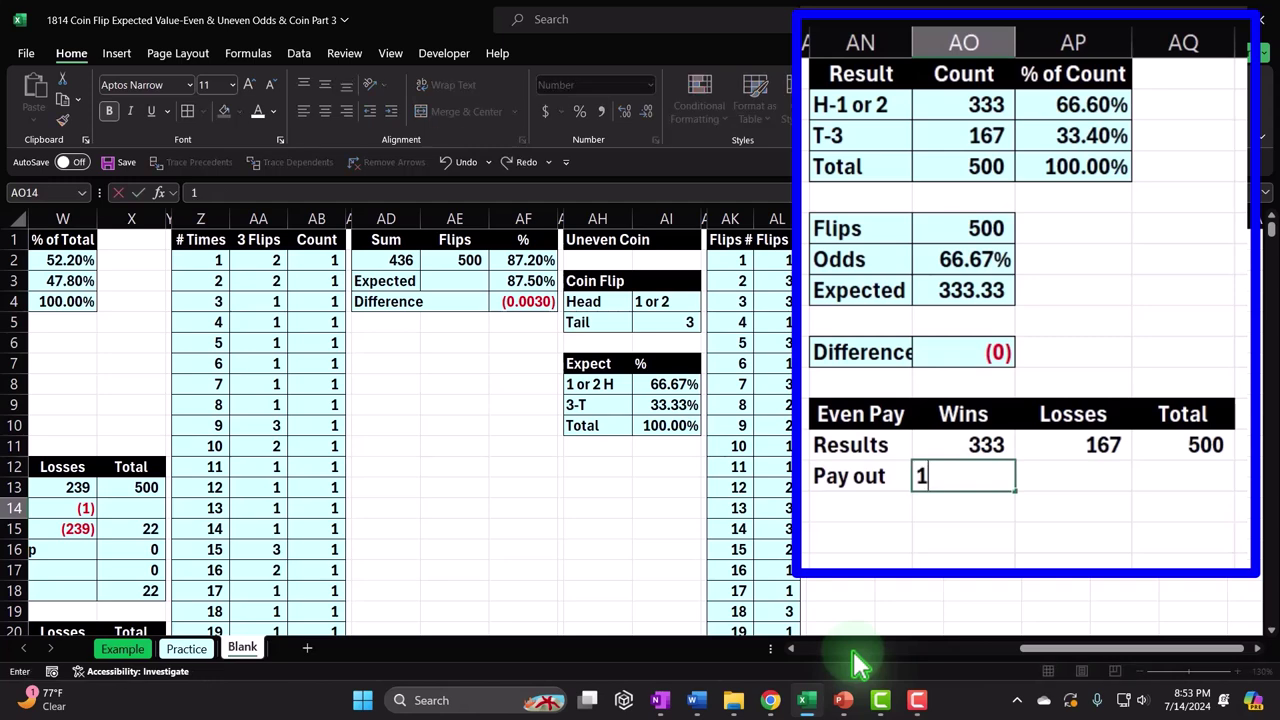
key(Tab)
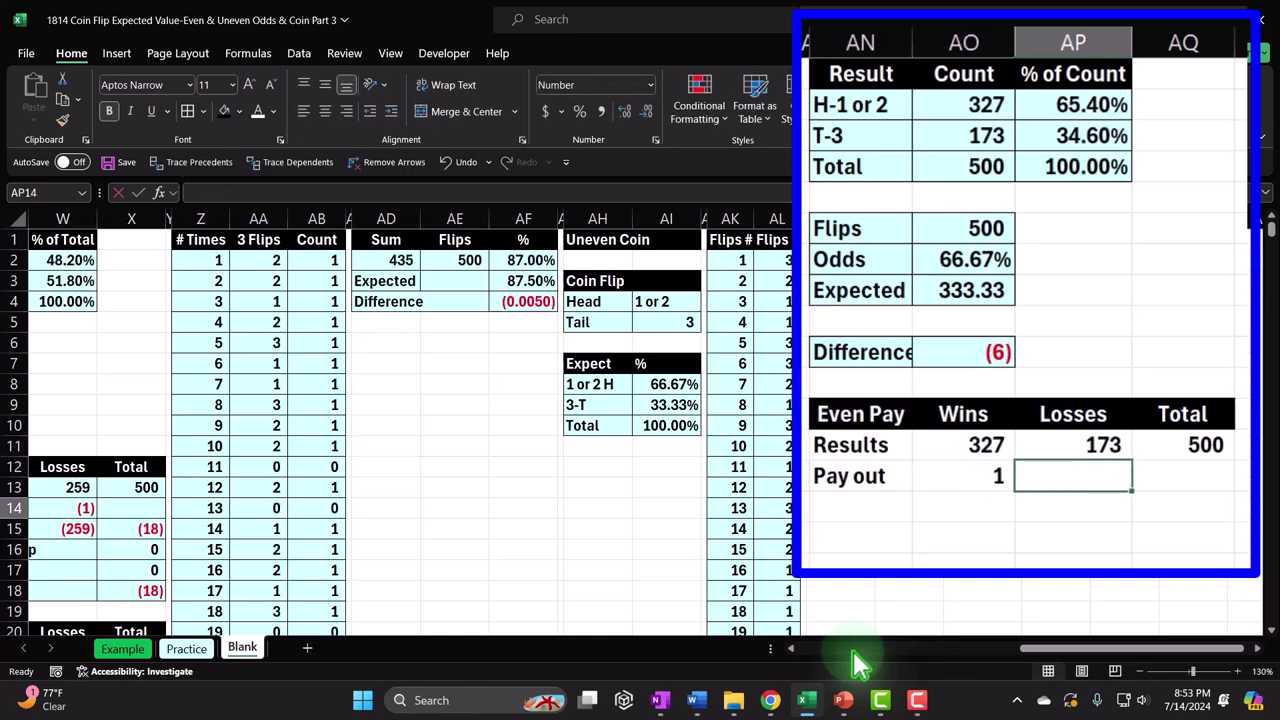
text(-1)
key(Return)
key(Up)
key(Right)
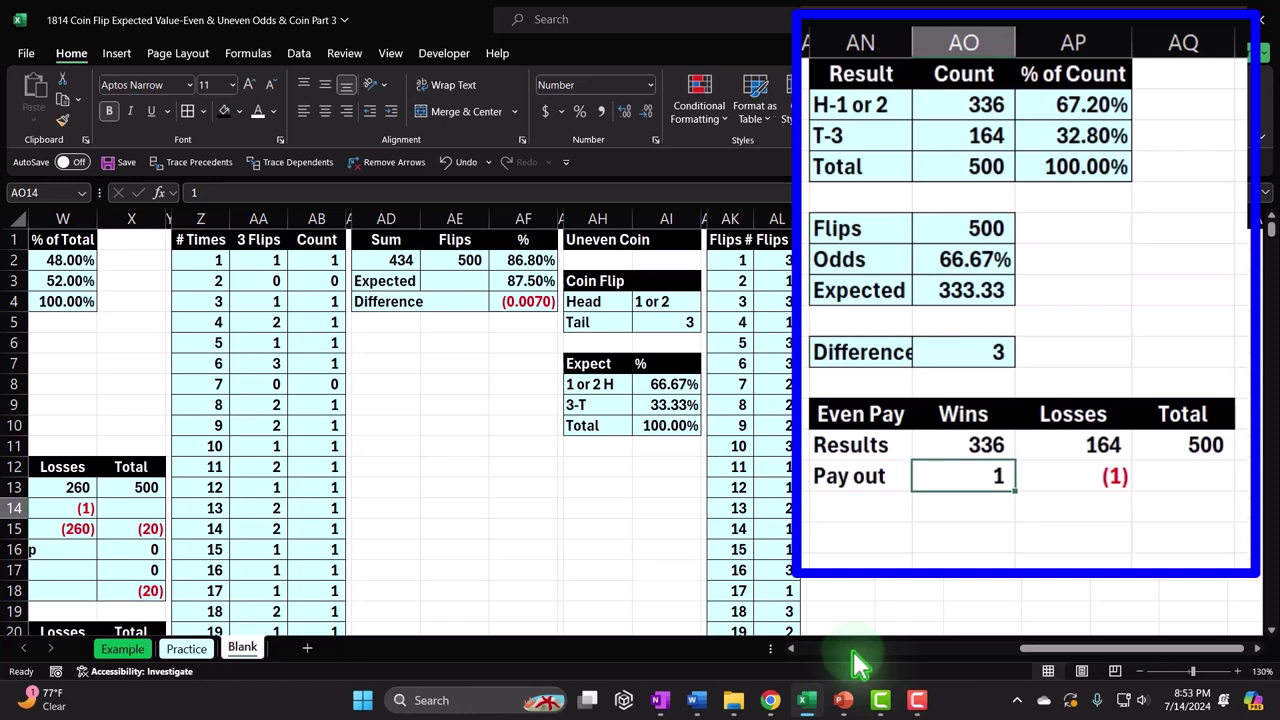
key(Up)
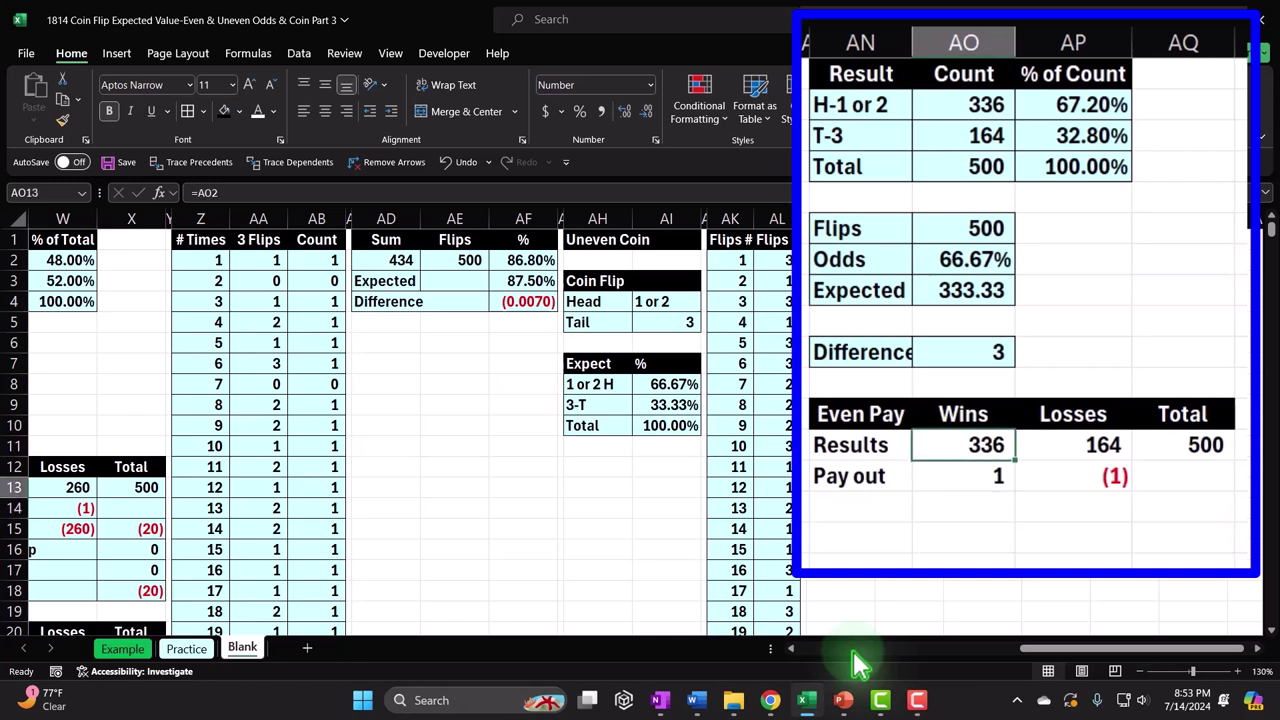
key(Down)
key(Right)
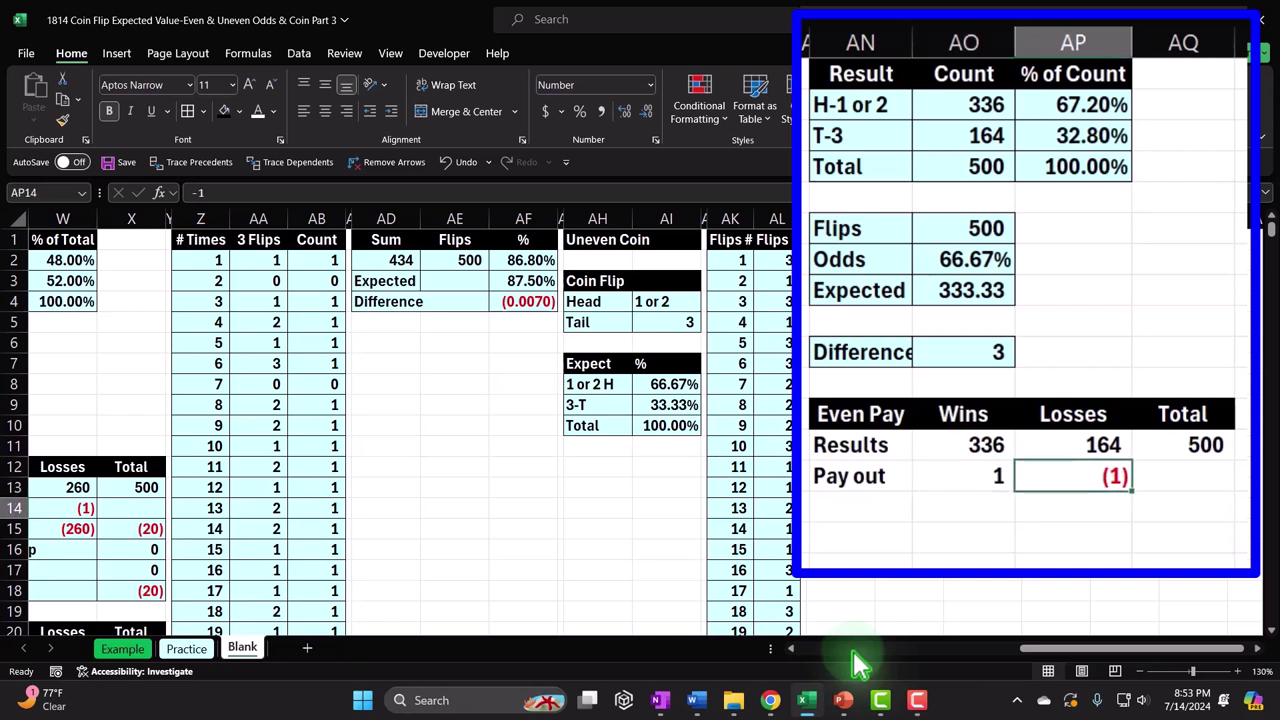
key(Down)
key(Left)
key(Left)
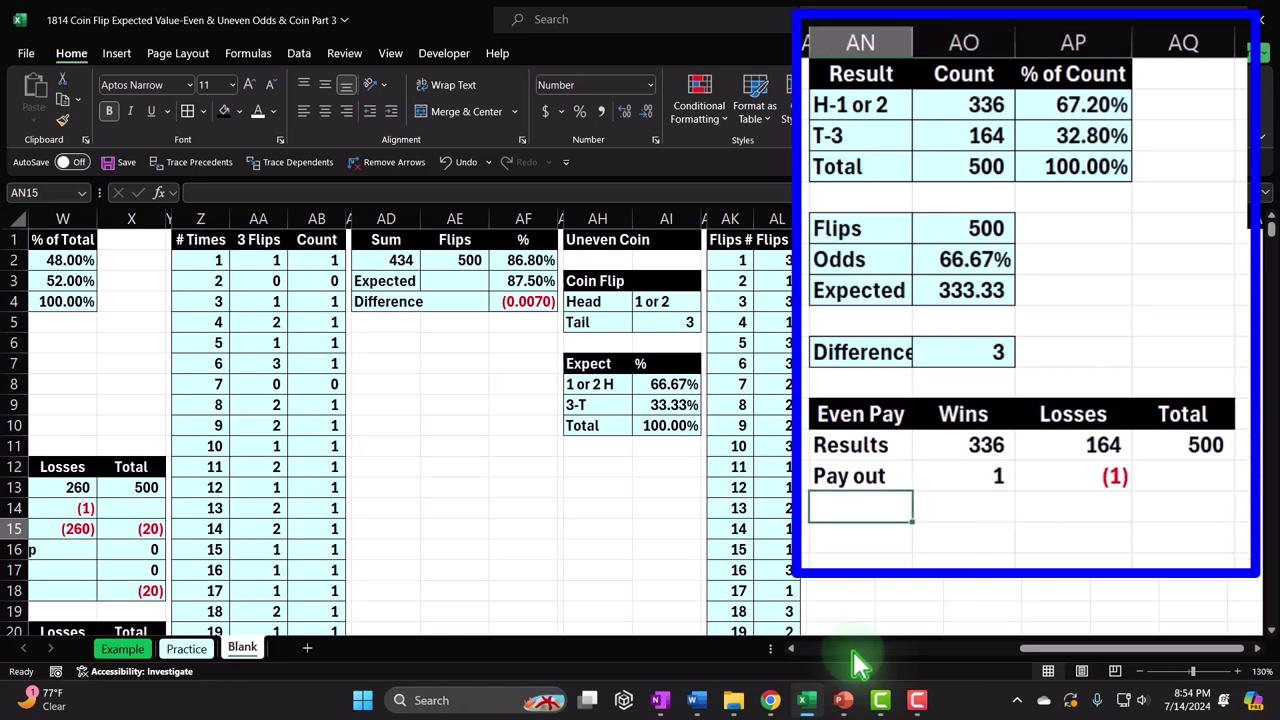
- Label AN15 Total and compute the wins total as =AO13*AO14
text(Total)
key(Tab)
text(=)
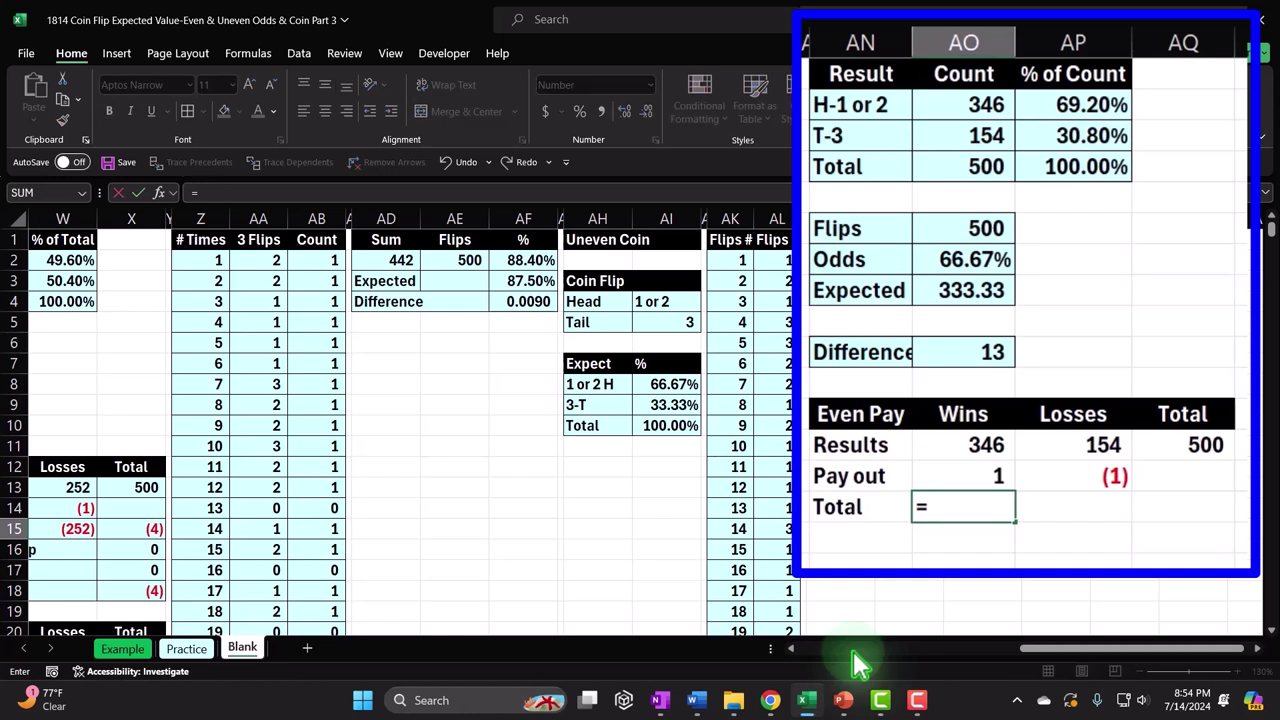
key(Up)
key(Up)
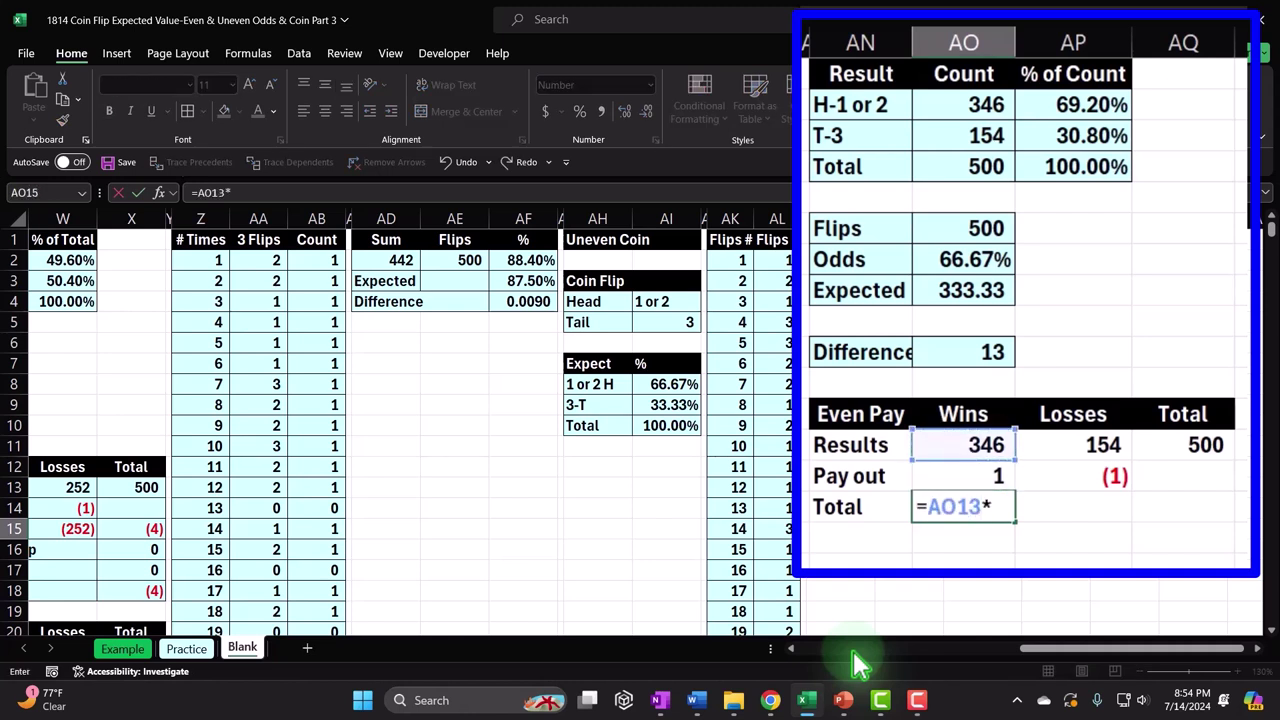
key(Up)
key(Return)
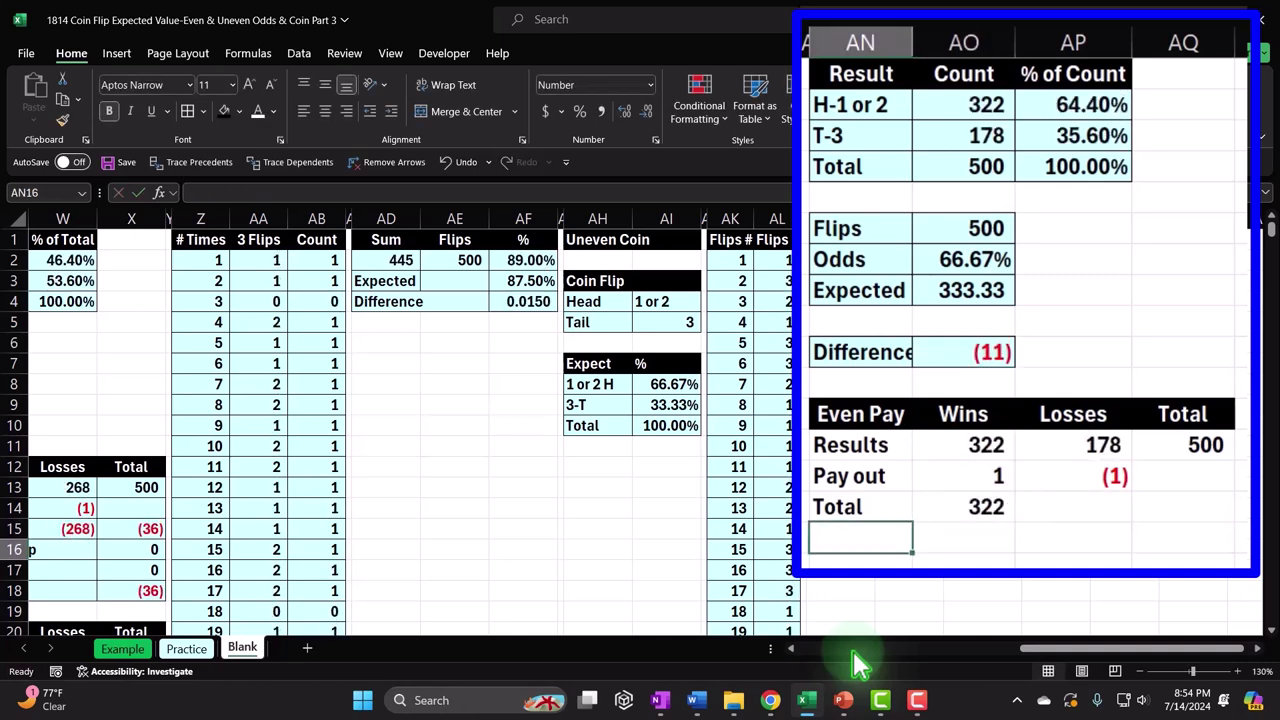
key(Right)
key(Right)
key(Up)
key(Up)
key(Up)
key(Left)
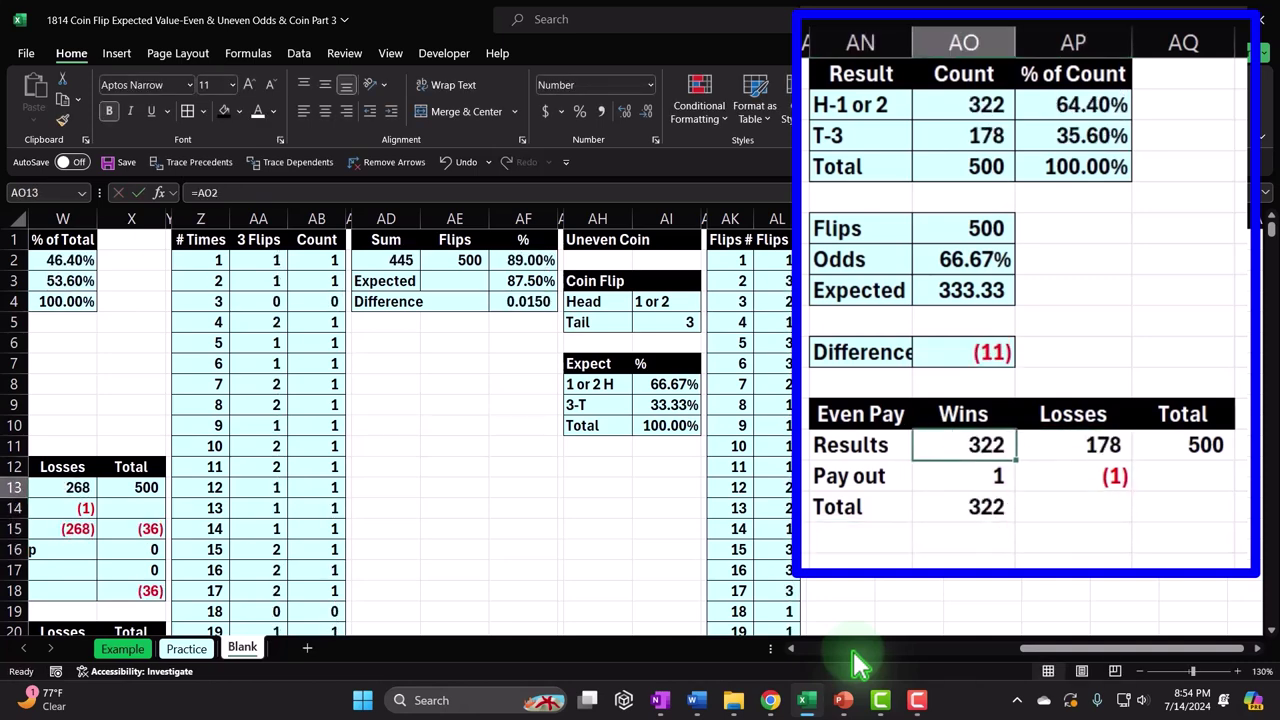
key(Down)
key(Down)
key(Right)
- Compute the losses total in AP15 as =AP13*AP14
text(=)
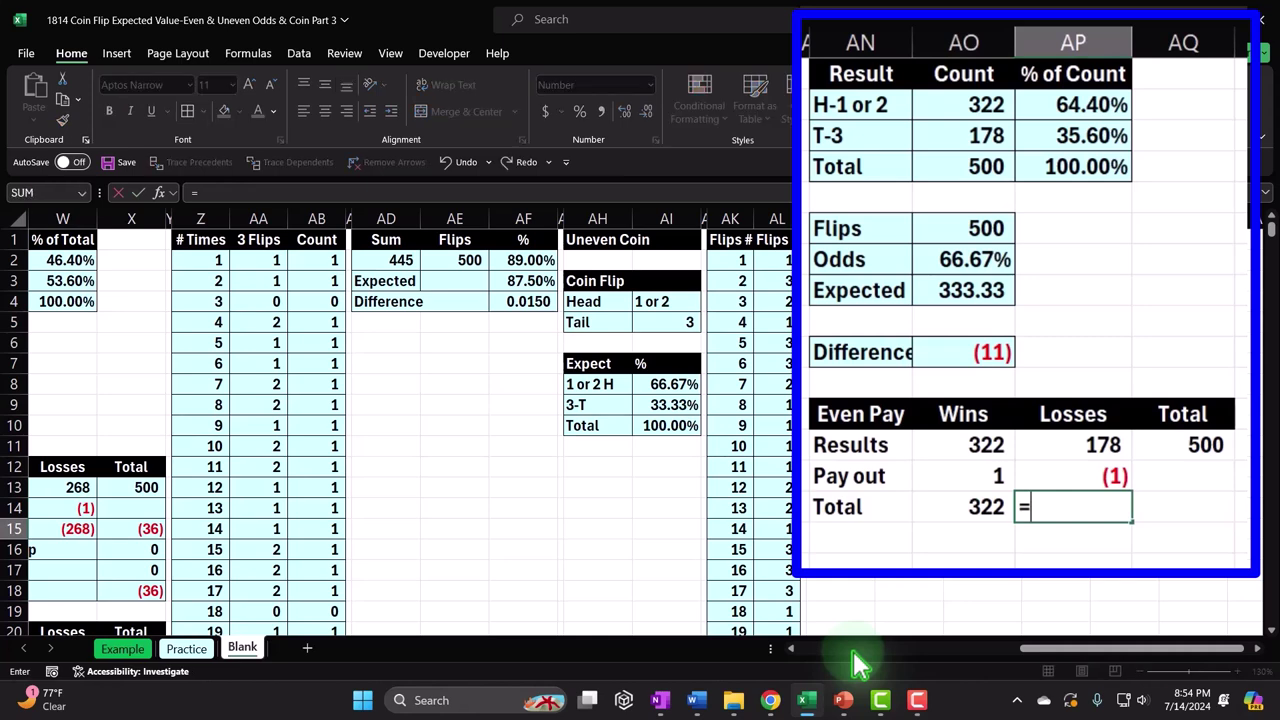
key(Up)
key(Up)
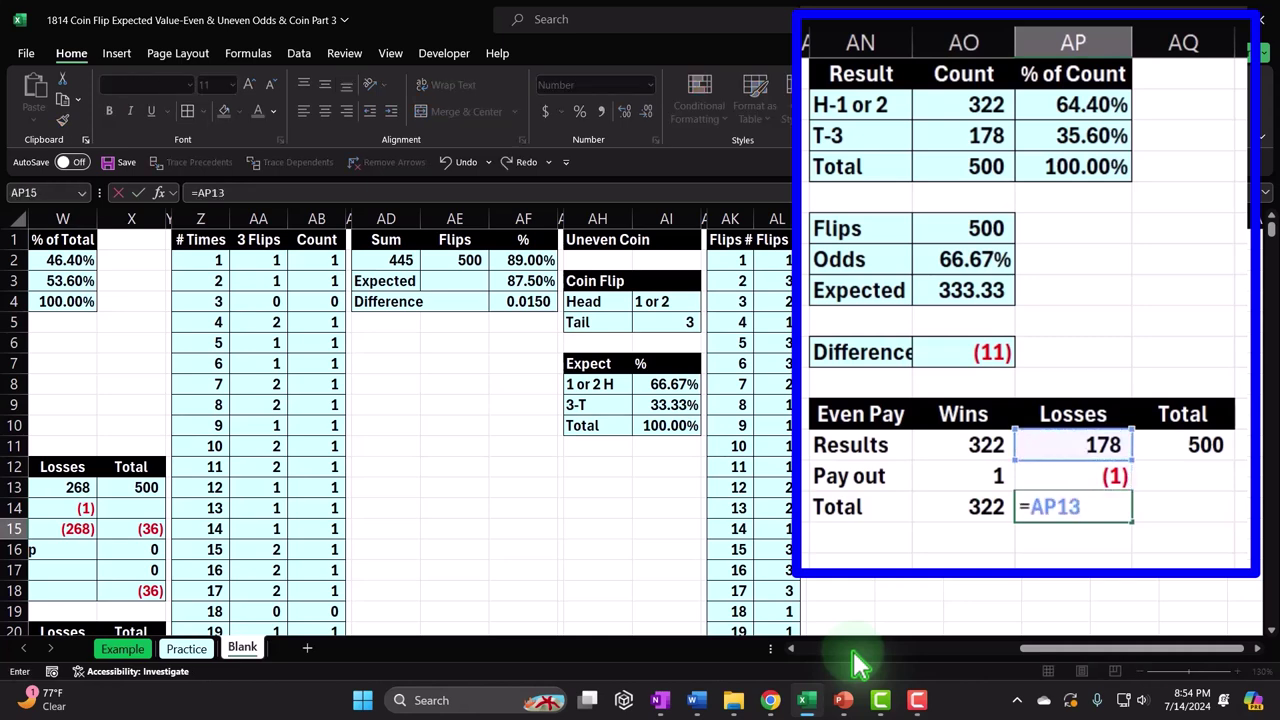
text(*)
key(Up)
key(Return)
key(Up)
key(Right)
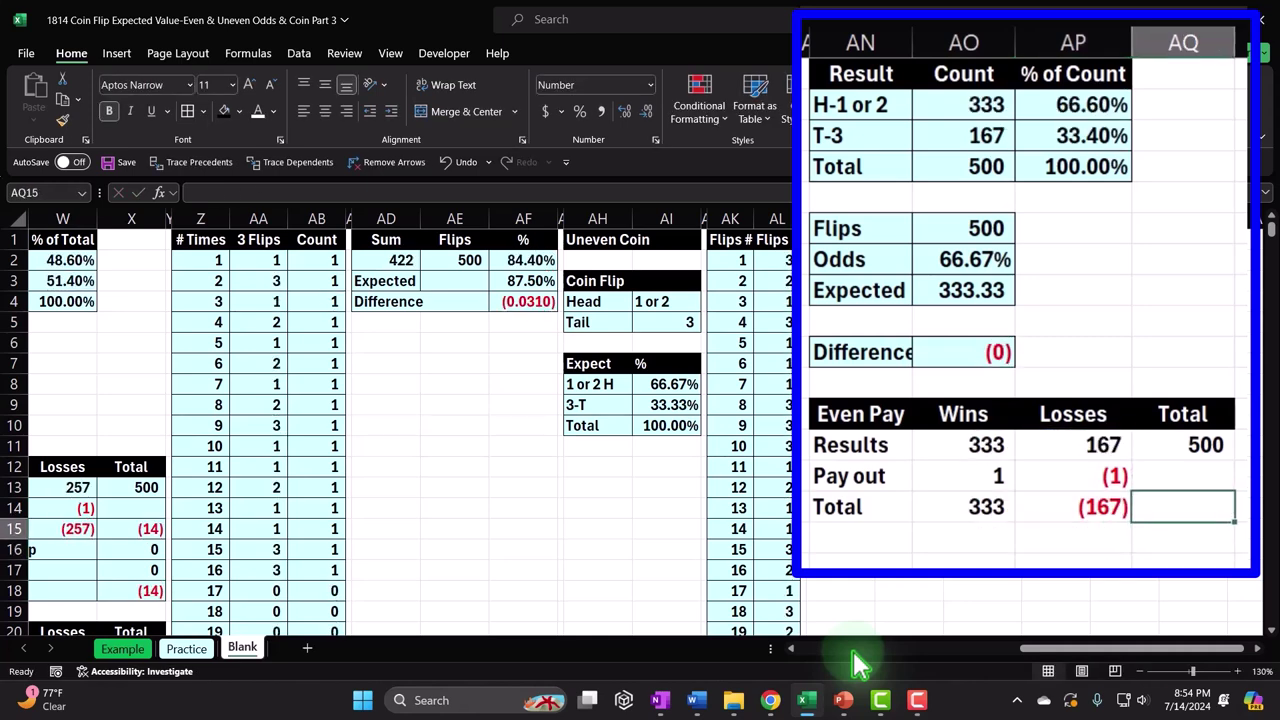
- Sum the wins and losses totals in AQ15 with =SUM(AO15:AP15)
text(=su)
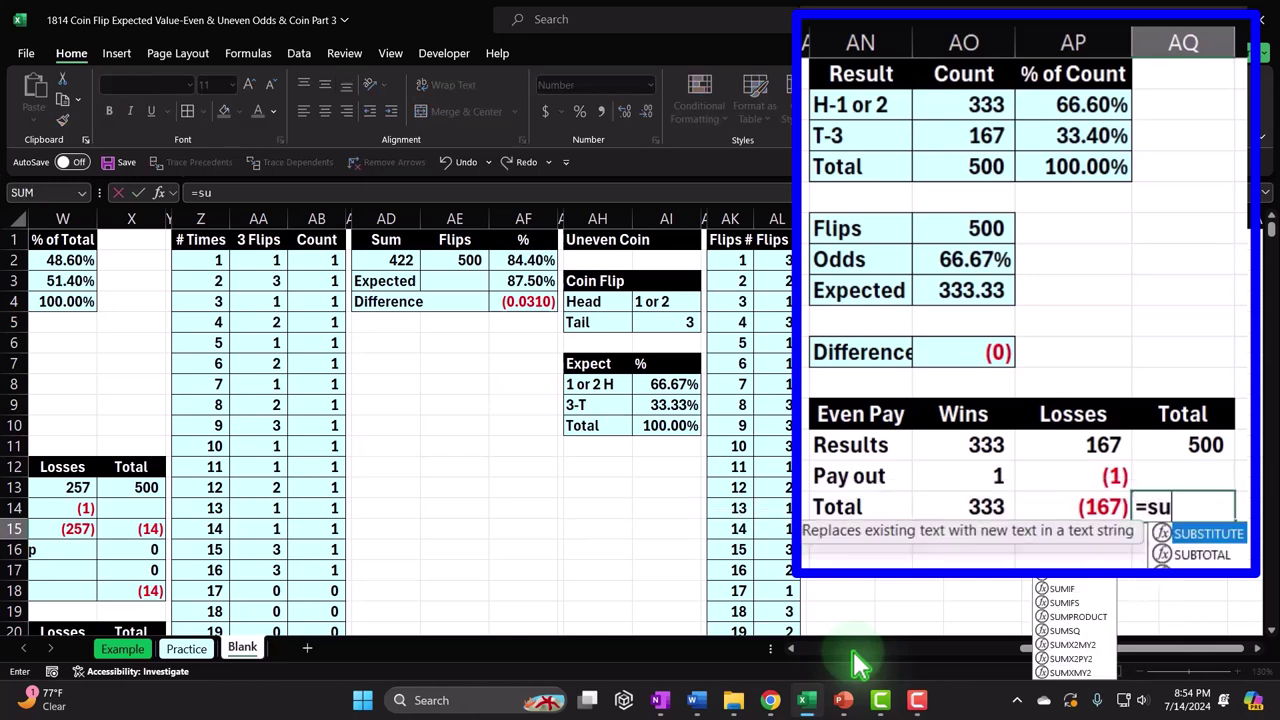
text(m()
key(Left)
key(shift+Left)
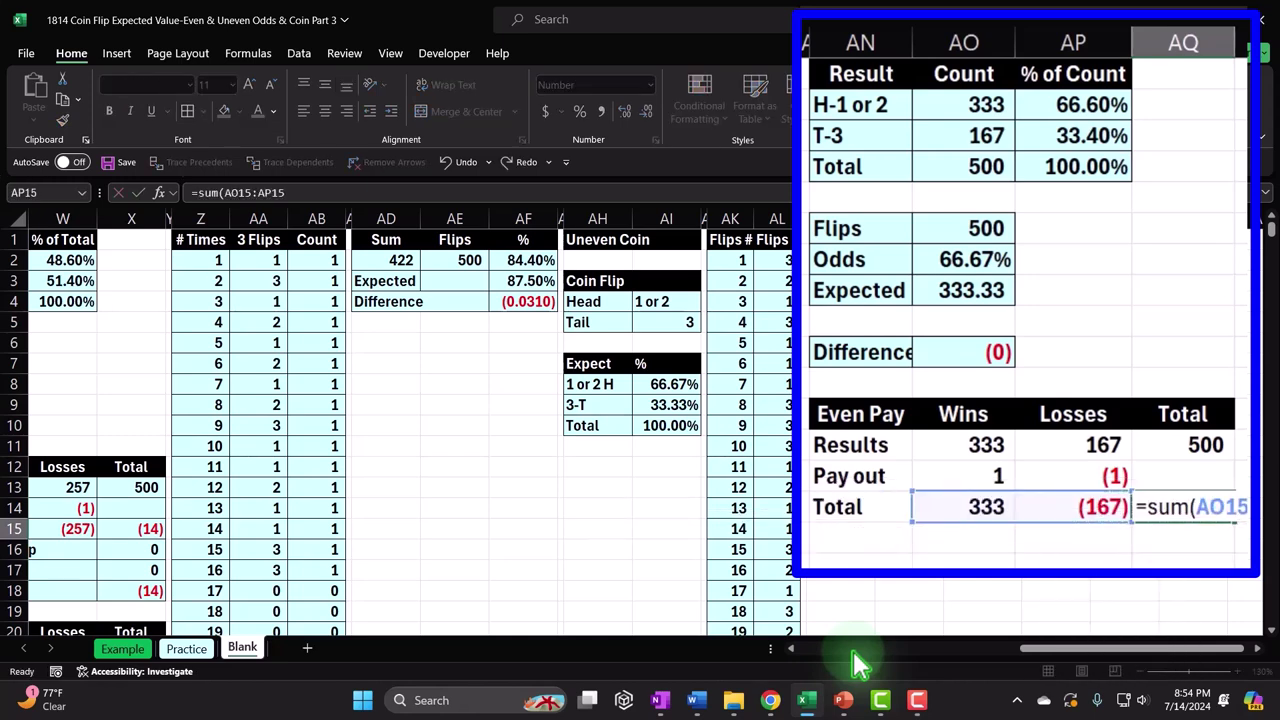
key(Return)
key(Up)
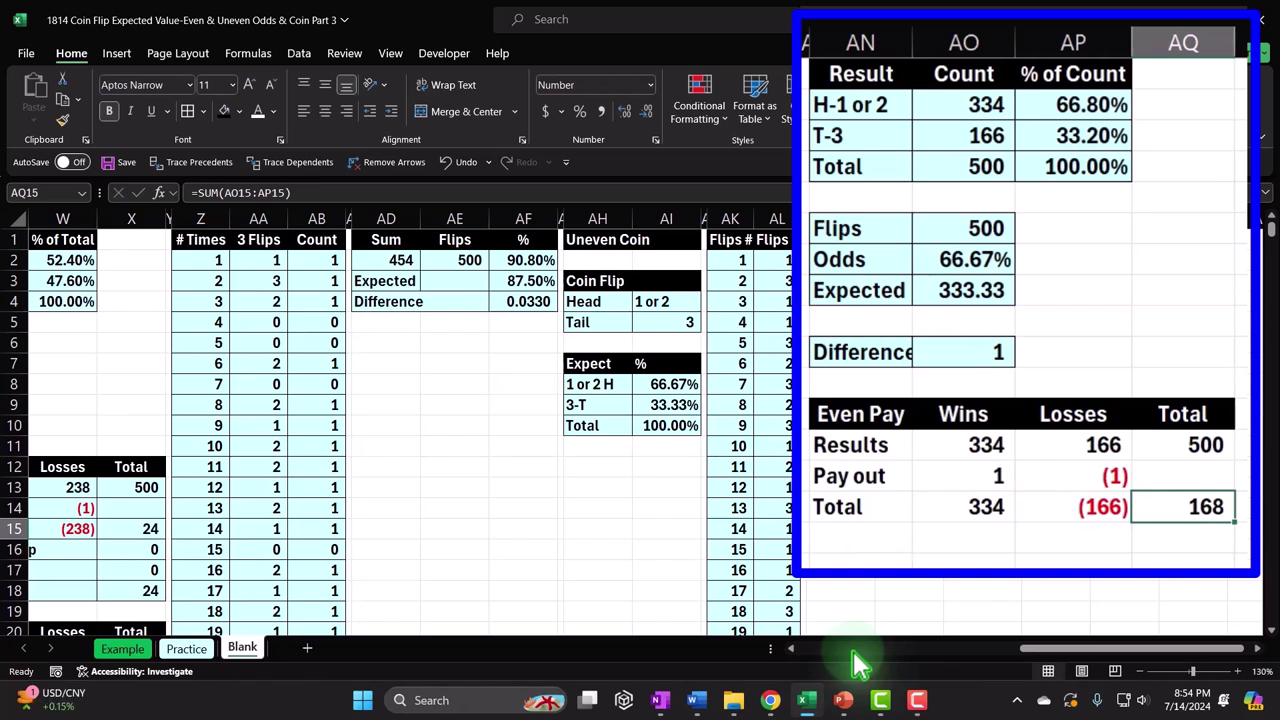
key(Up)
key(Left)
key(Left)
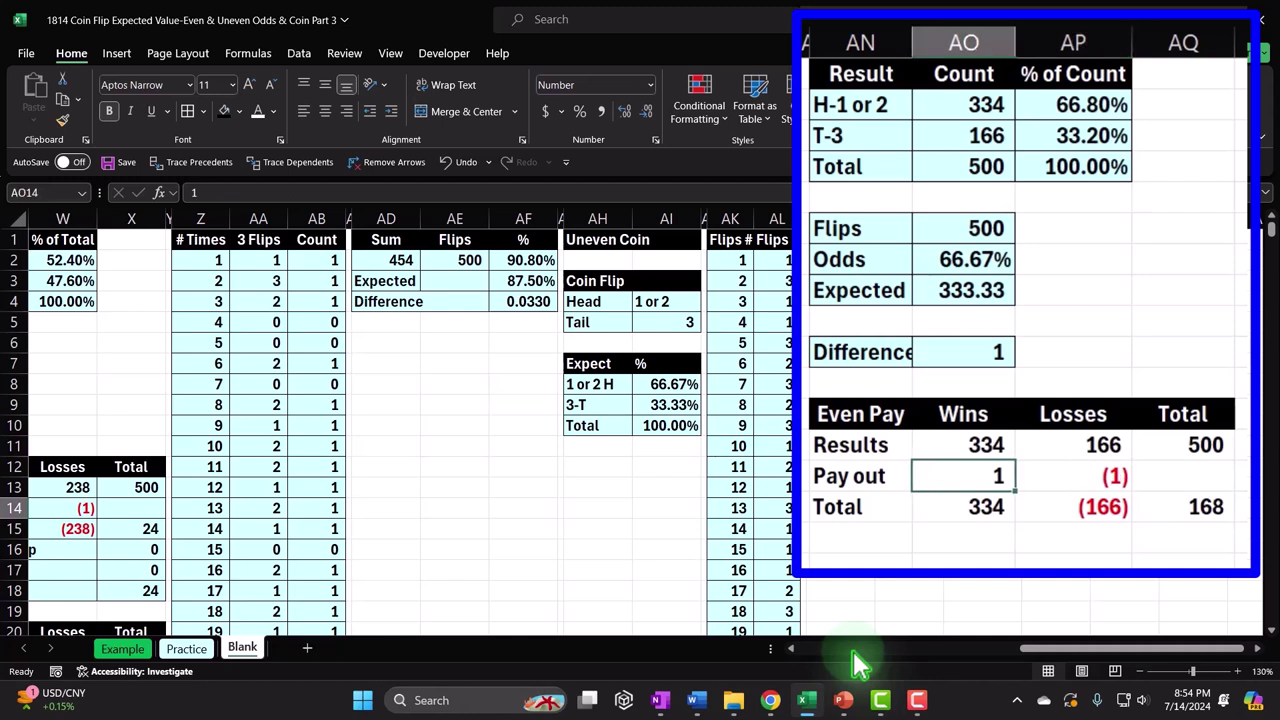
key(Down)
key(Down)
key(Left)
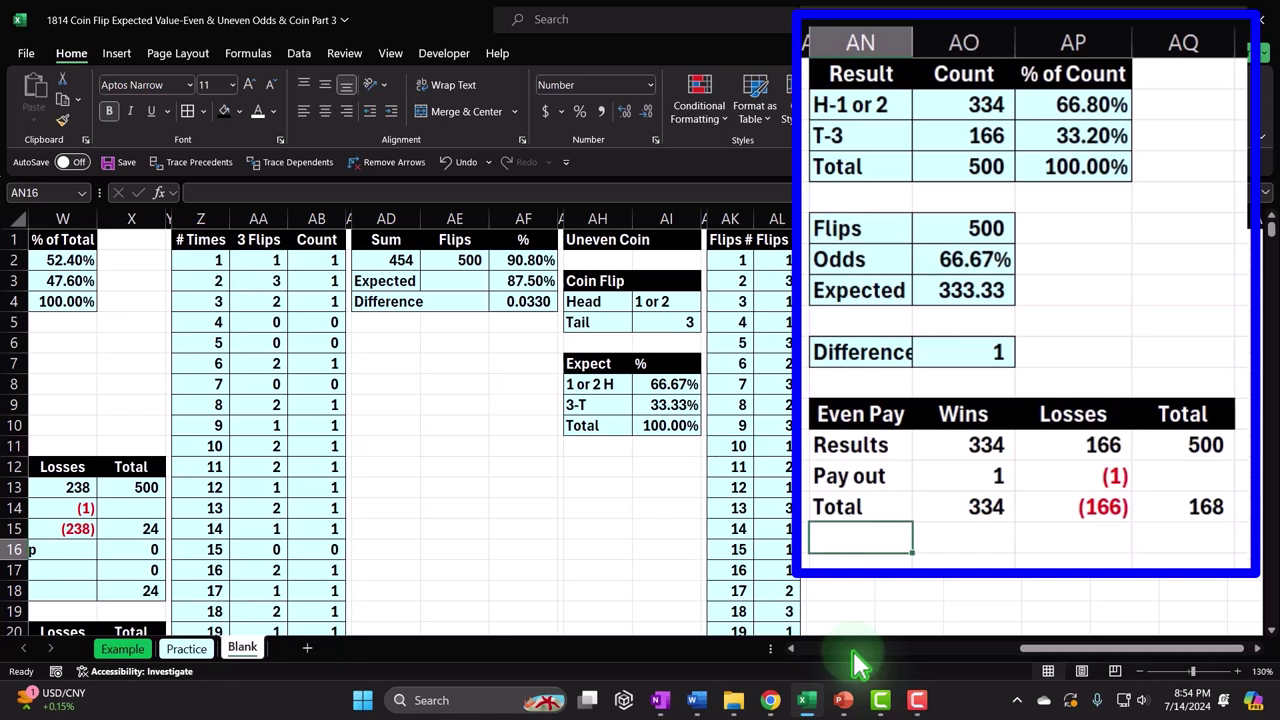
- Label AN16 'Expected return per flip' and start its formula in AQ16
text(Expe)
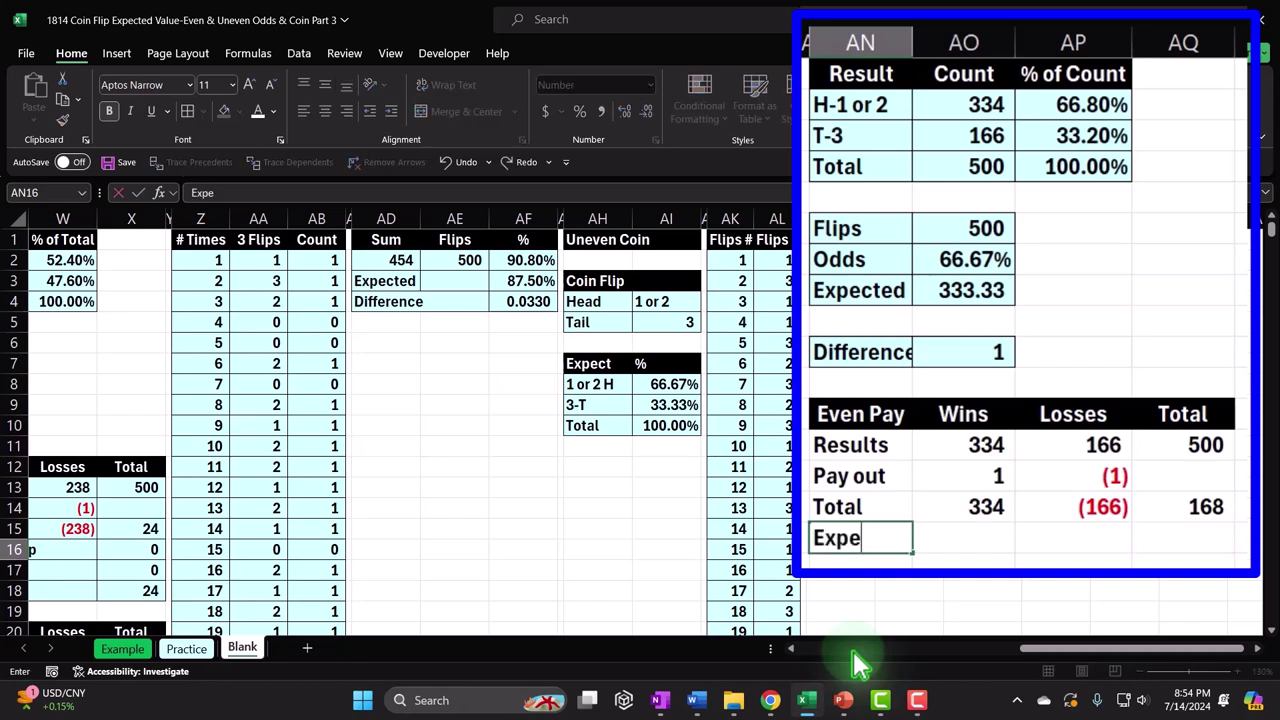
text(cted Return per)
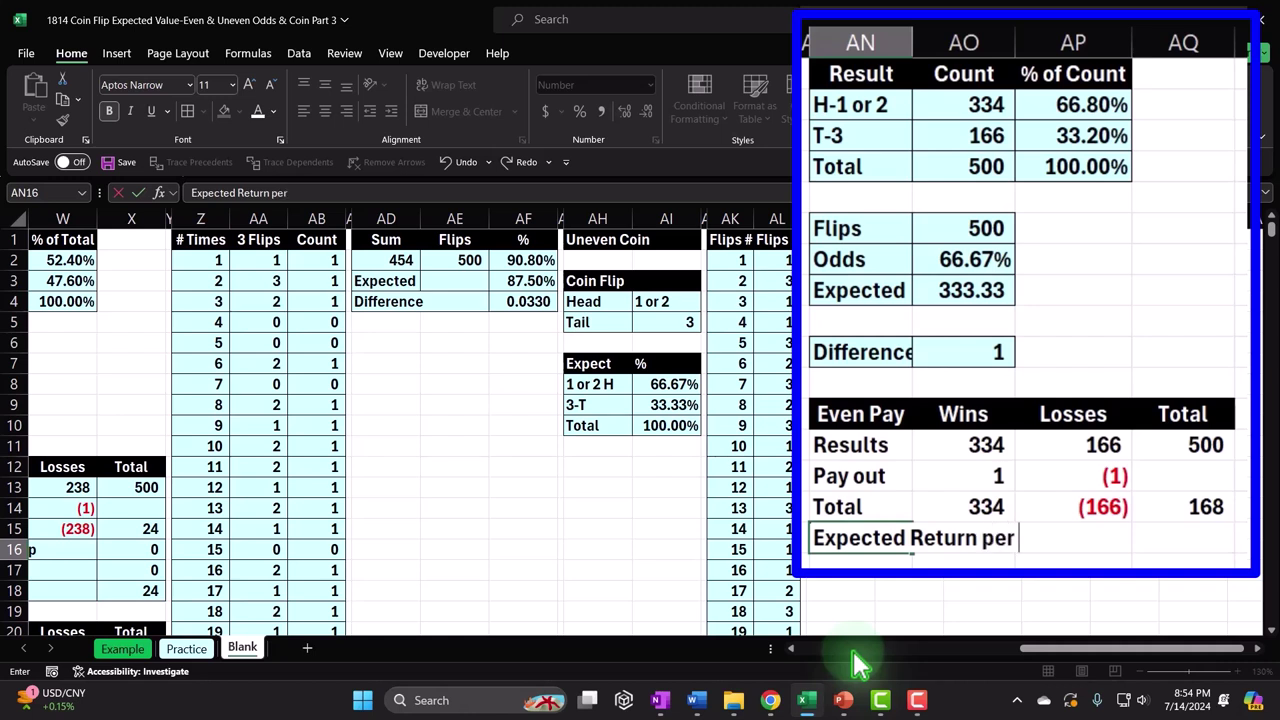
text( flip)
click(876, 549)
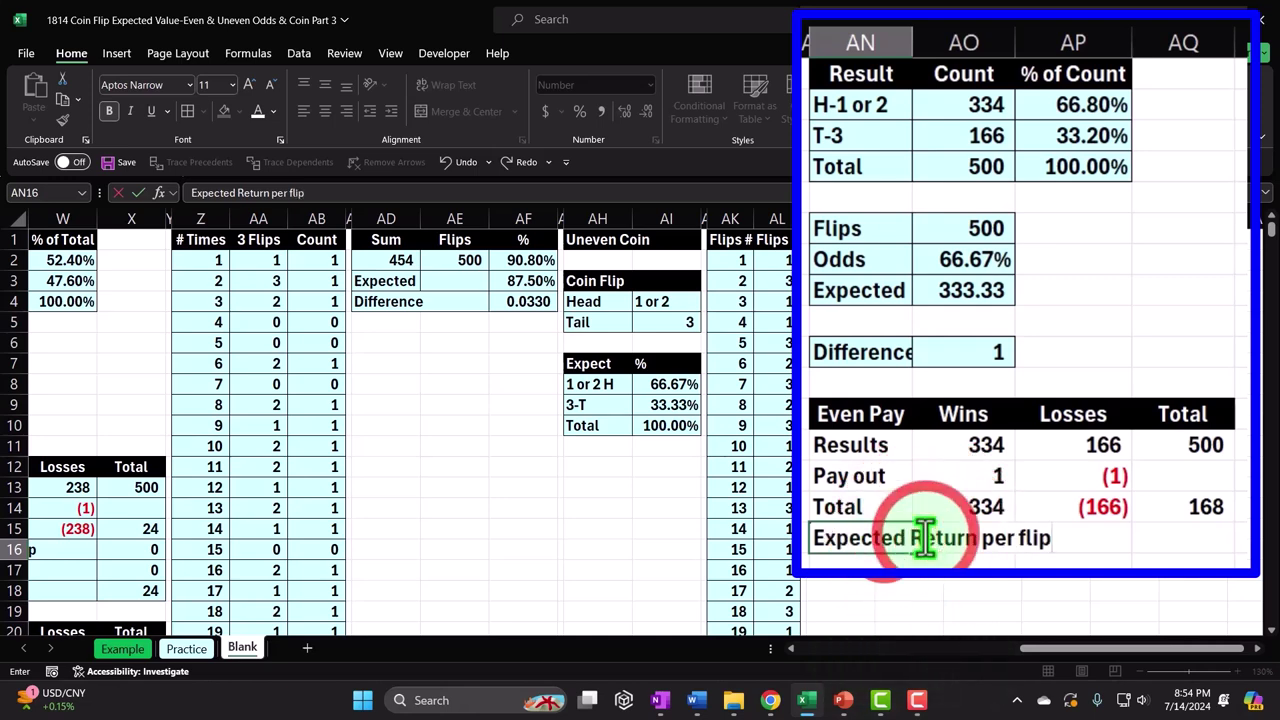
text(r)
key(Tab)
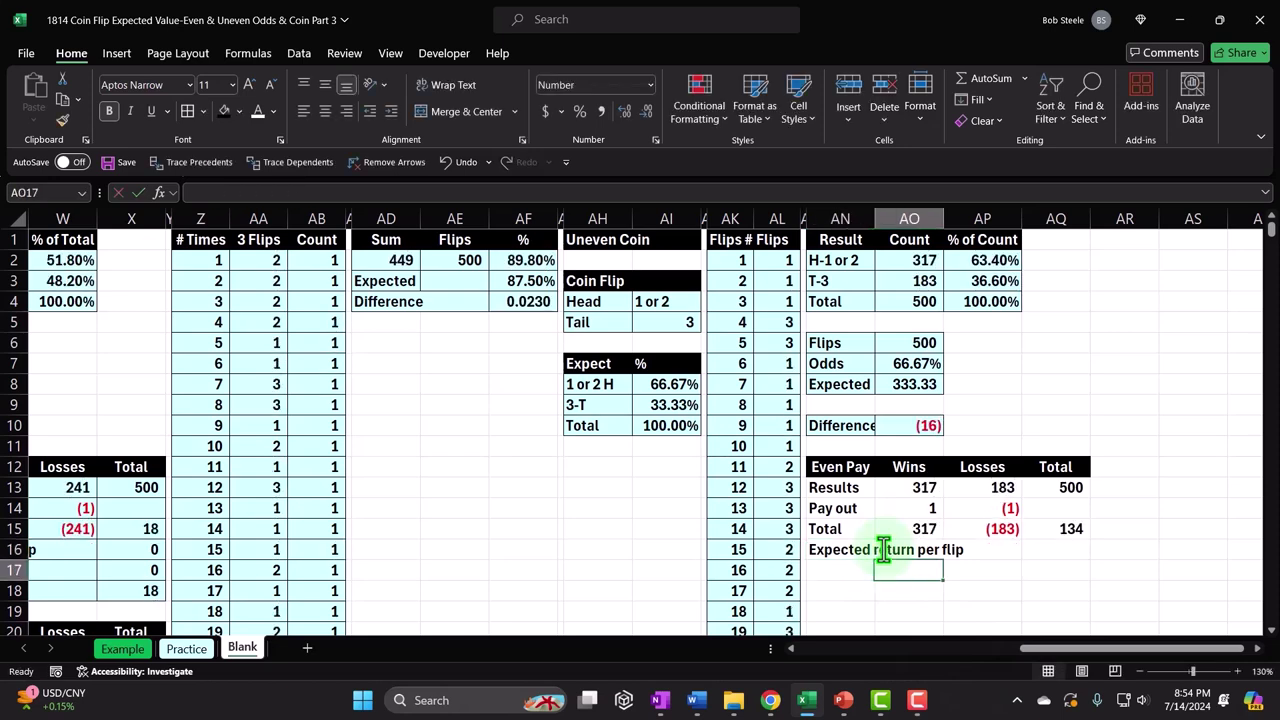
key(Tab)
key(Tab)
text(=)
key(Left)
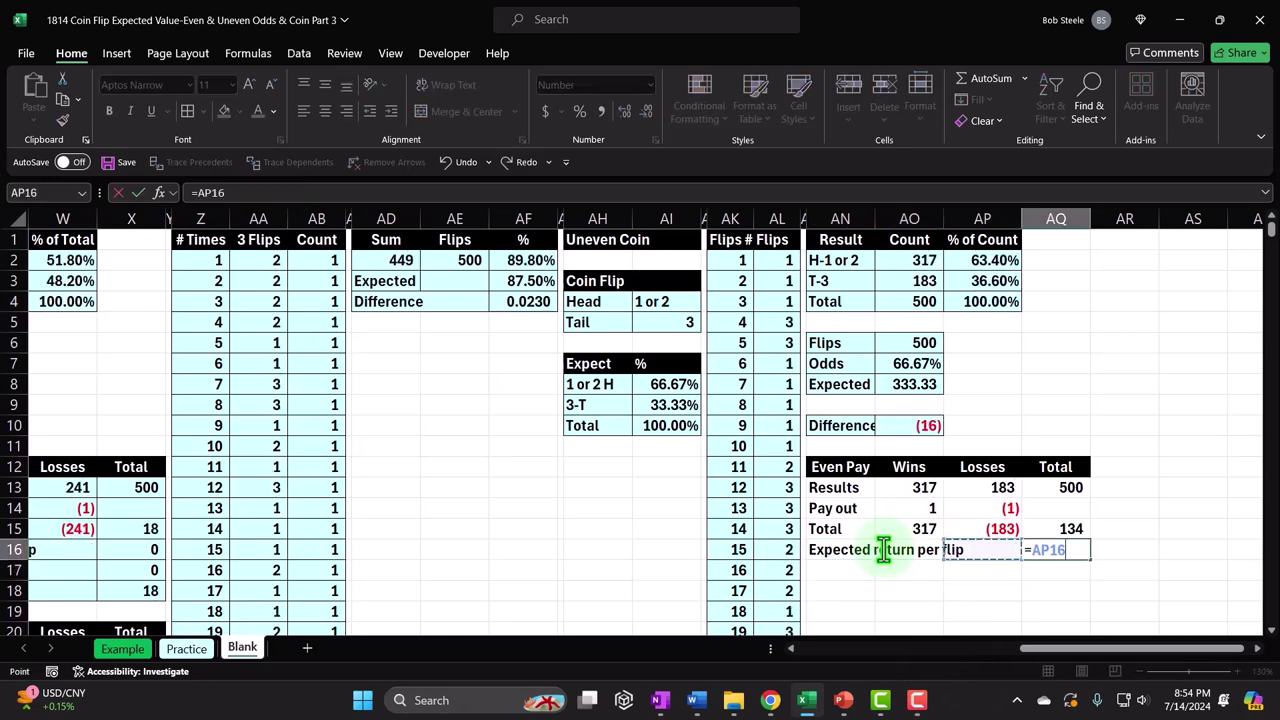
key(Left)
key(Left)
key(Left)
key(Left)
key(Left)
key(Left)
key(Left)
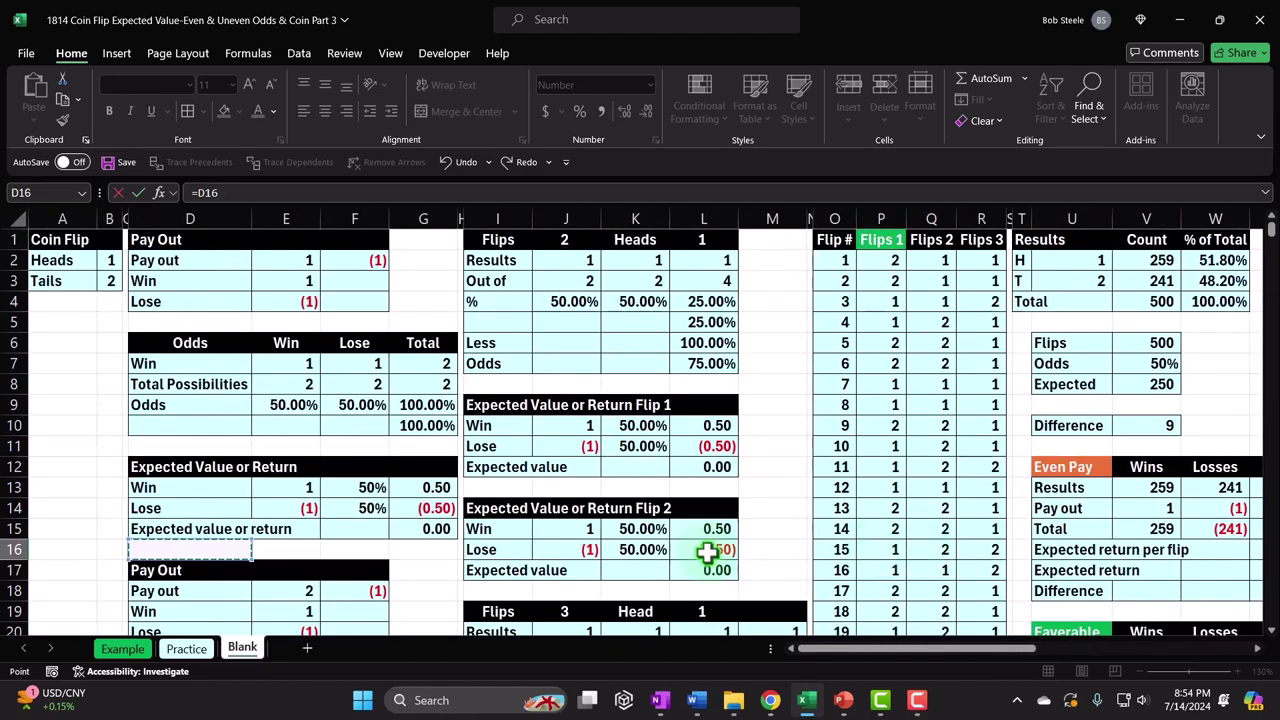
- Make the AQ16 expected-return-per-flip formula reference G47, the 0.33 expected value from the earlier odds table
scroll(452, 486, down, 2)
scroll(455, 487, down, 2)
scroll(455, 487, down, 2)
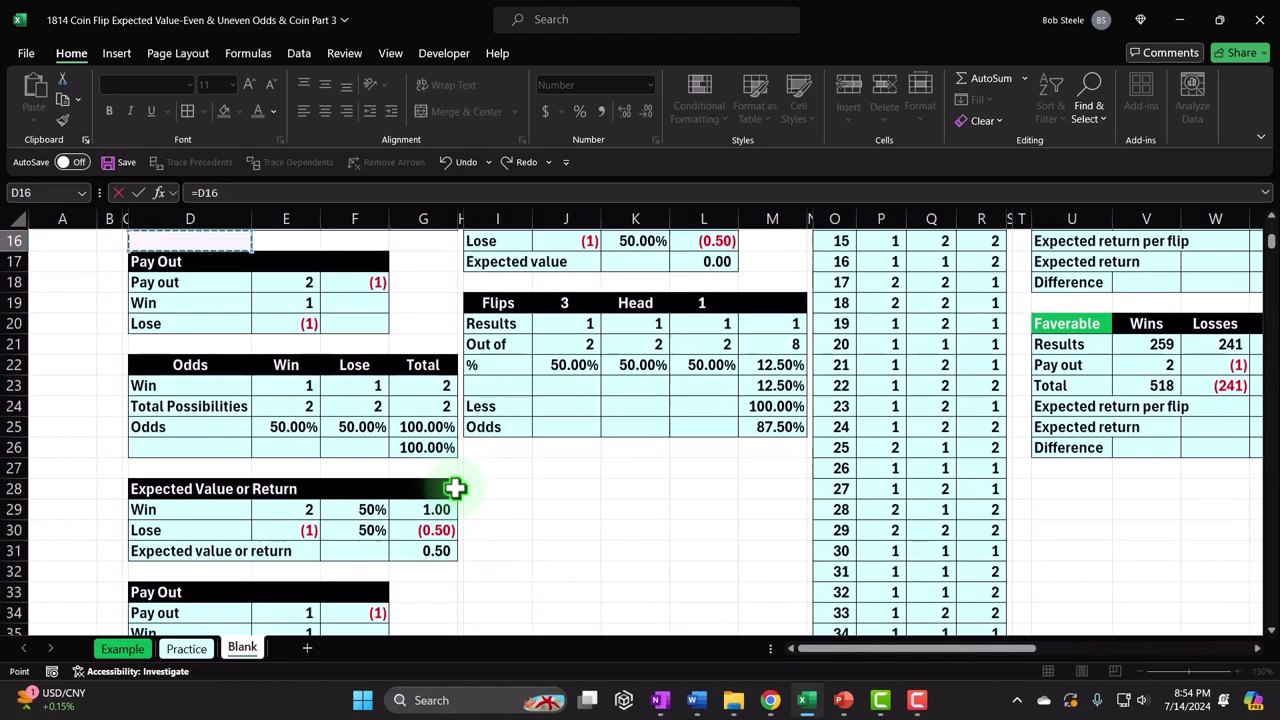
scroll(455, 487, down, 3)
scroll(345, 470, down, 2)
scroll(341, 463, down, 1)
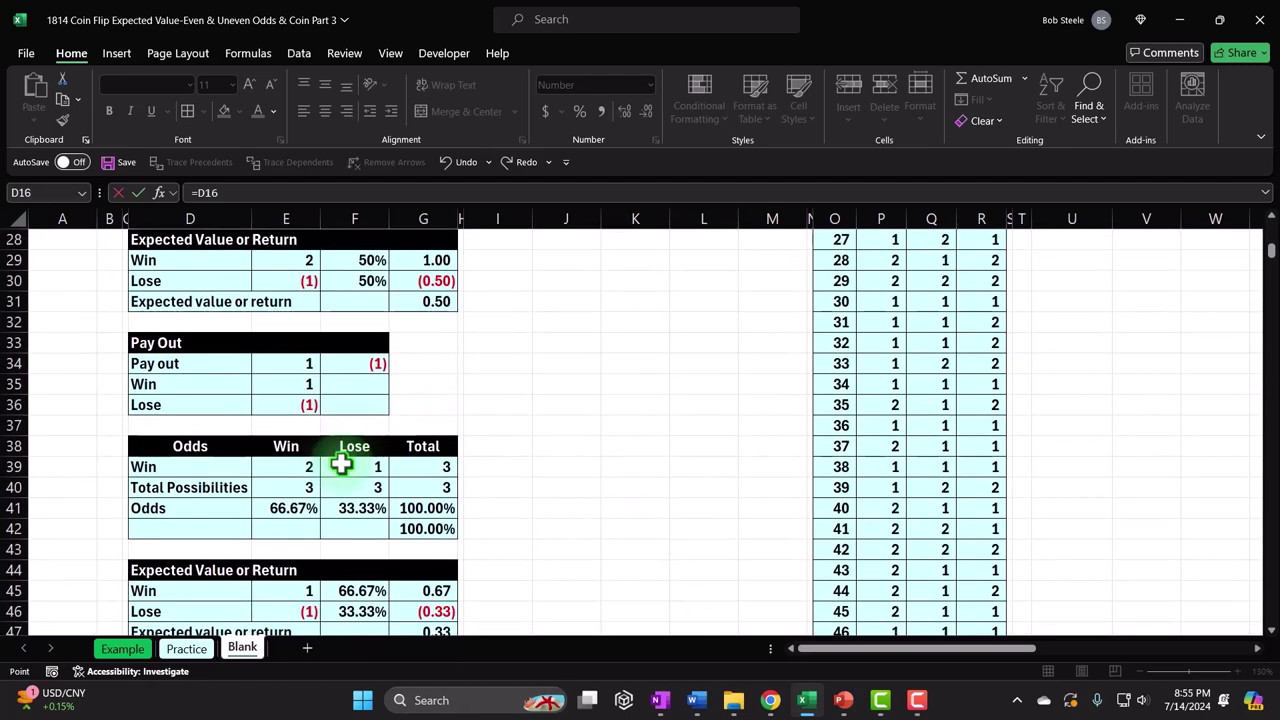
scroll(341, 463, down, 1)
scroll(341, 463, down, 2)
scroll(341, 463, up, 1)
scroll(341, 463, up, 1)
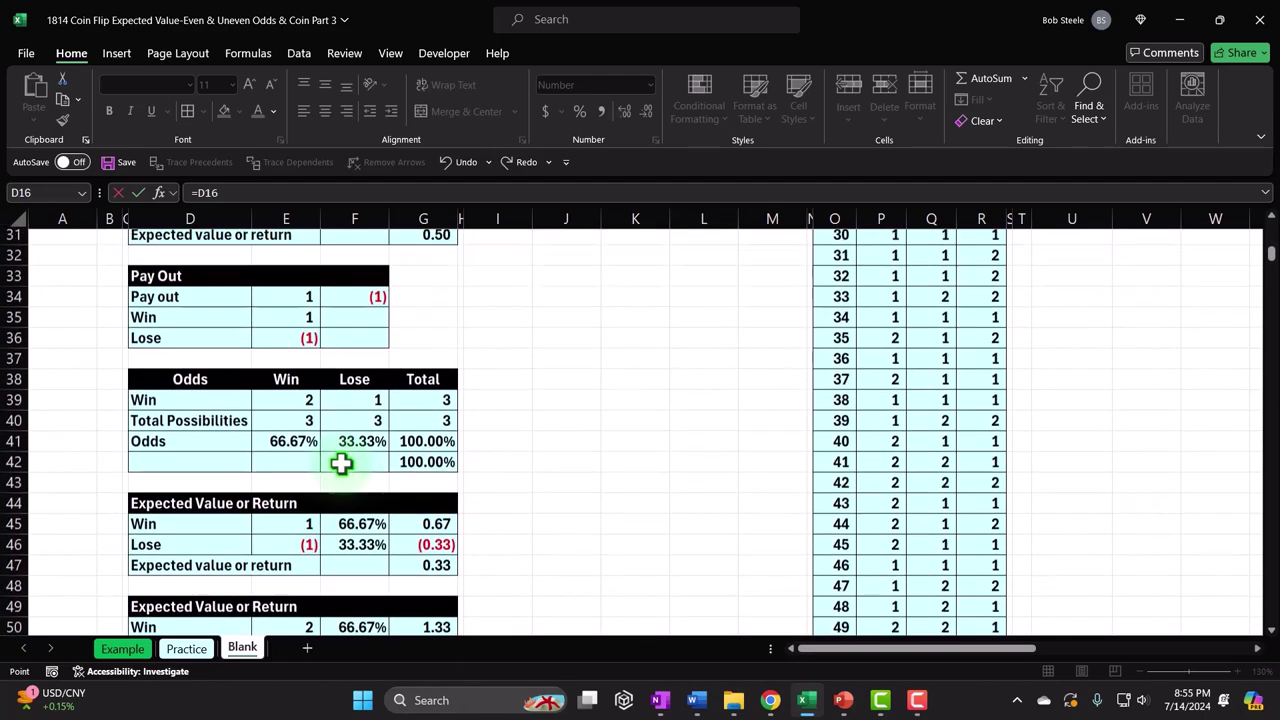
scroll(341, 463, up, 2)
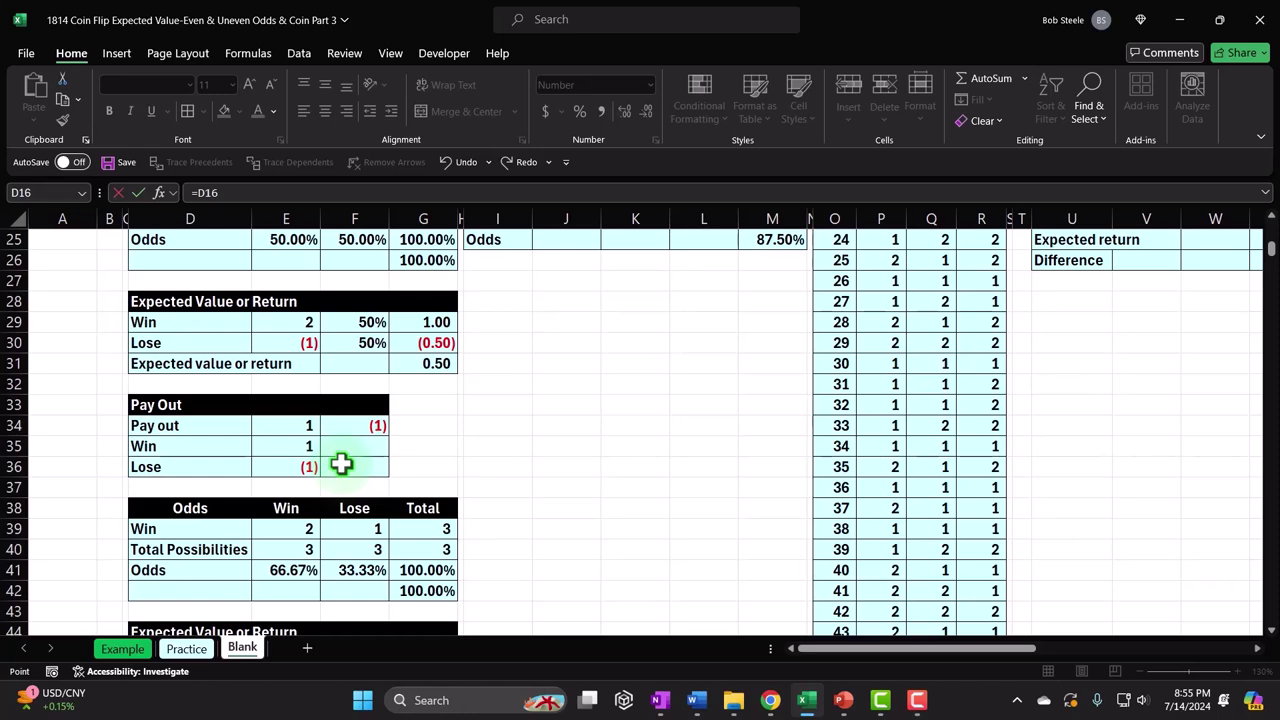
scroll(341, 463, up, 2)
scroll(341, 463, up, 2)
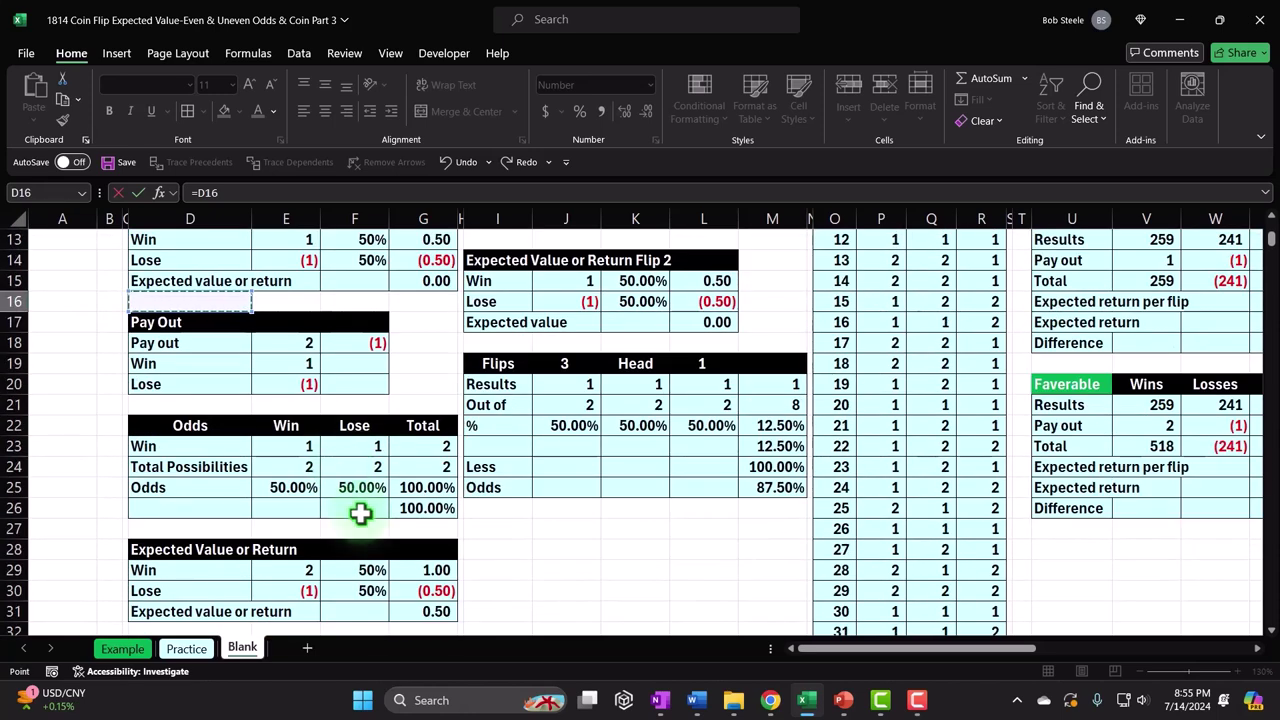
scroll(360, 514, up, 3)
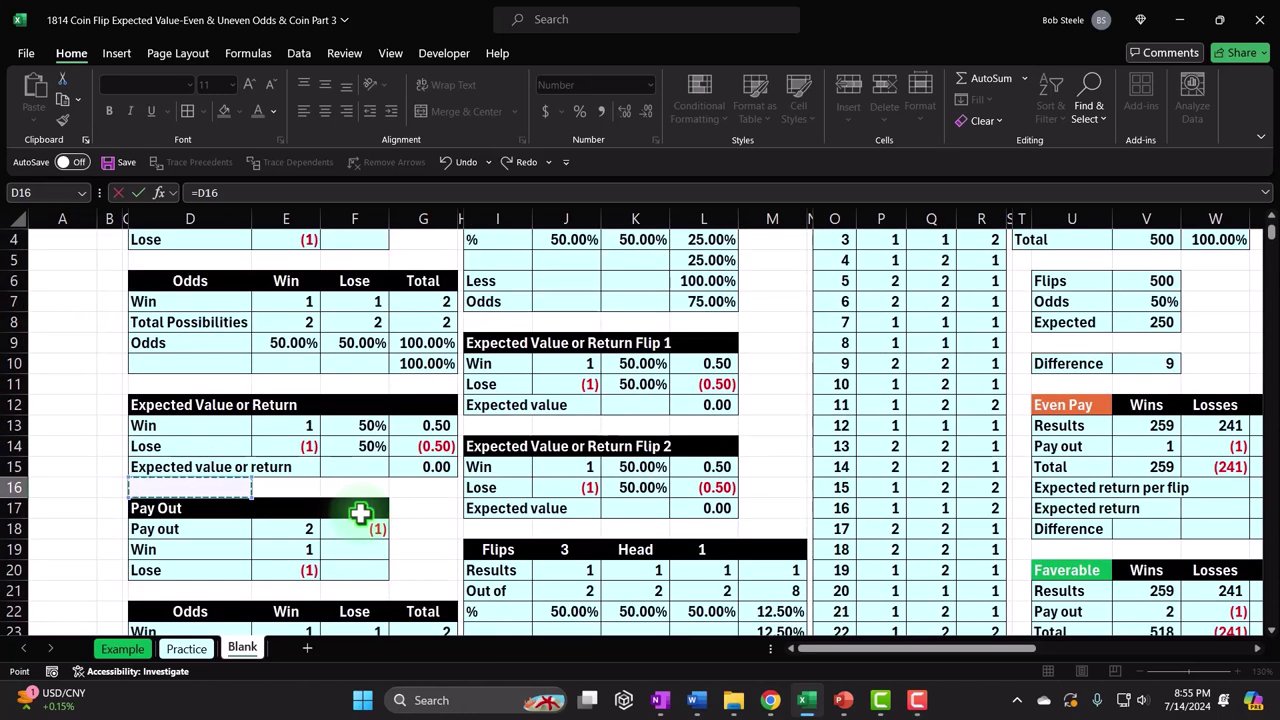
scroll(360, 514, up, 1)
scroll(360, 514, down, 4)
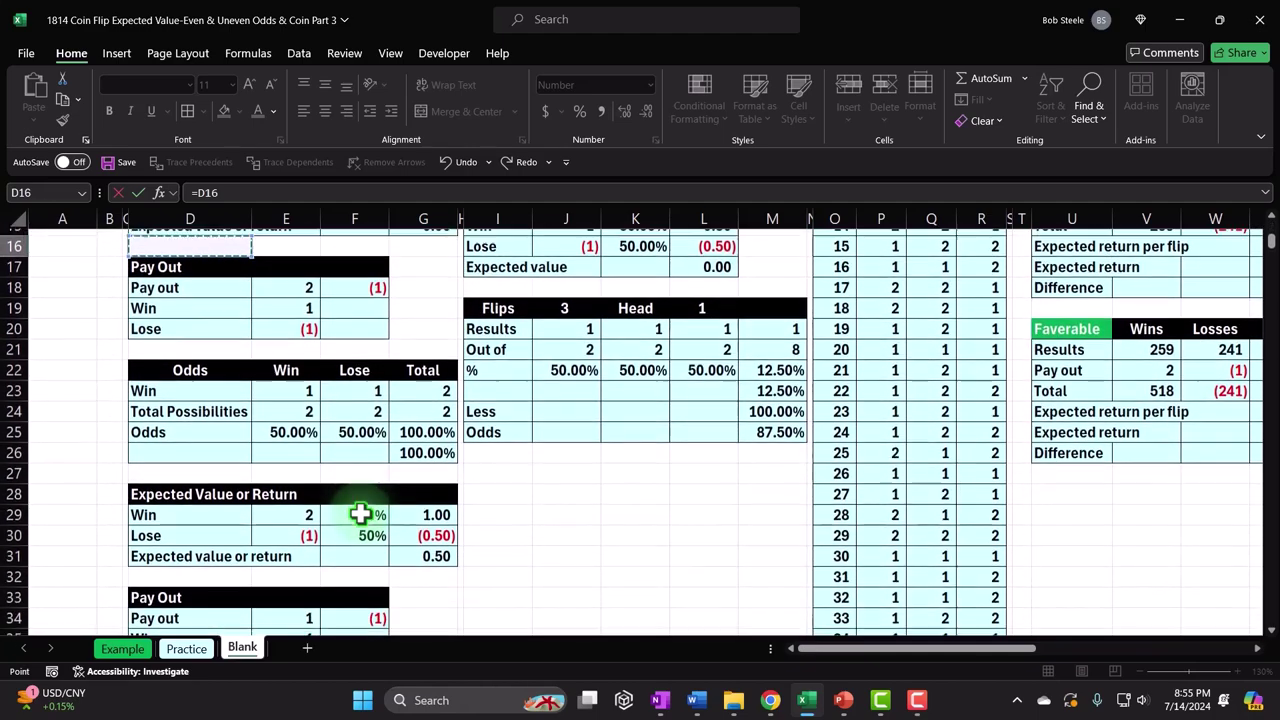
scroll(360, 514, down, 1)
scroll(360, 514, down, 2)
scroll(360, 514, down, 1)
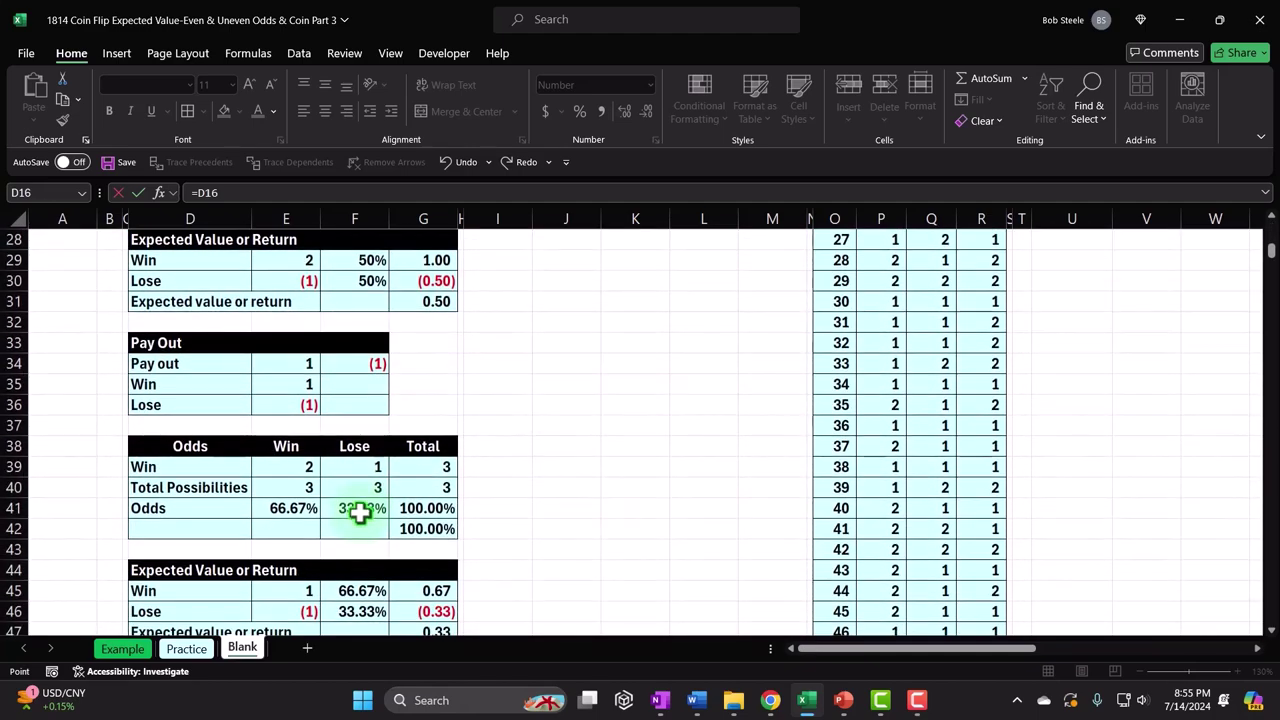
scroll(360, 514, down, 1)
scroll(362, 514, down, 1)
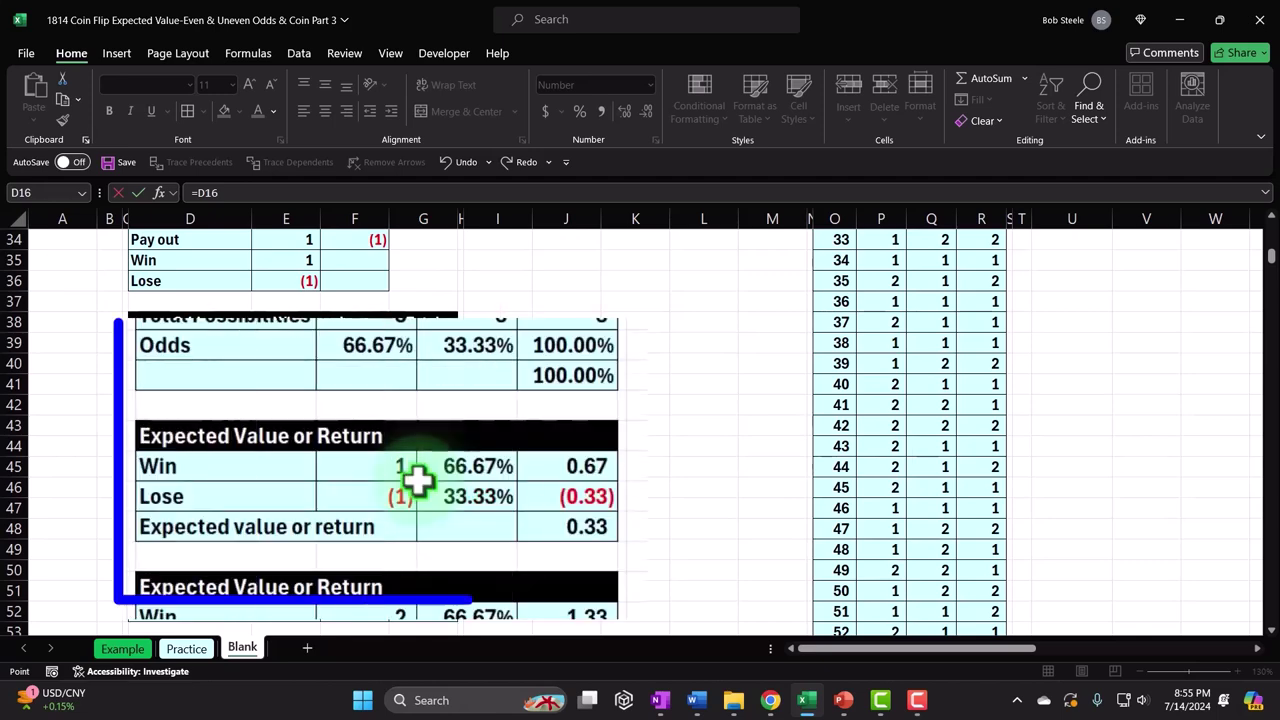
scroll(417, 482, down, 1)
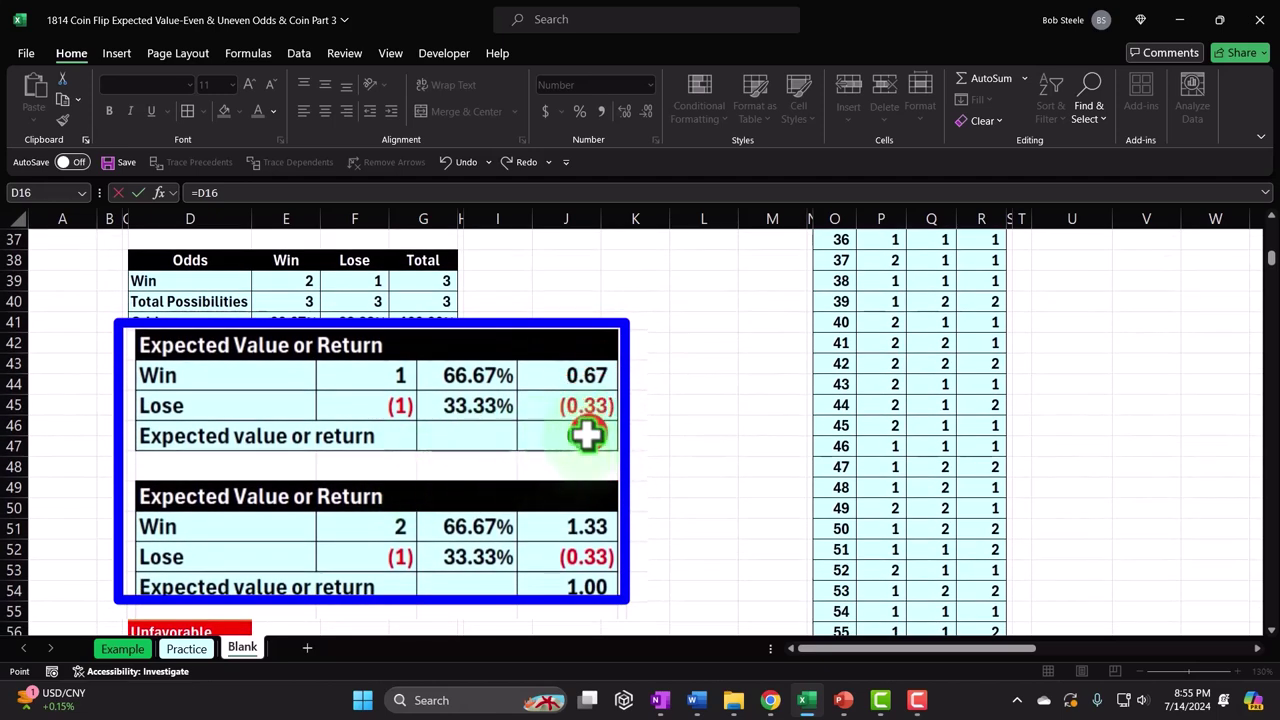
click(586, 436)
key(ctrl+c)
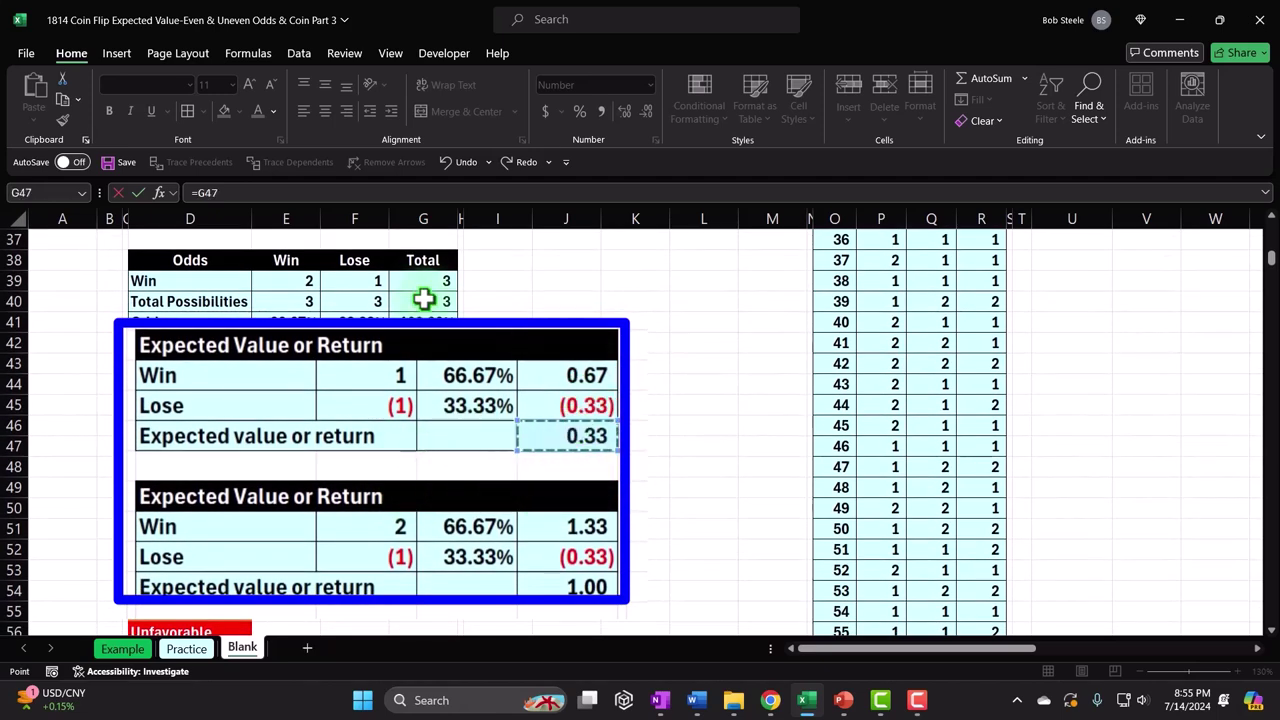
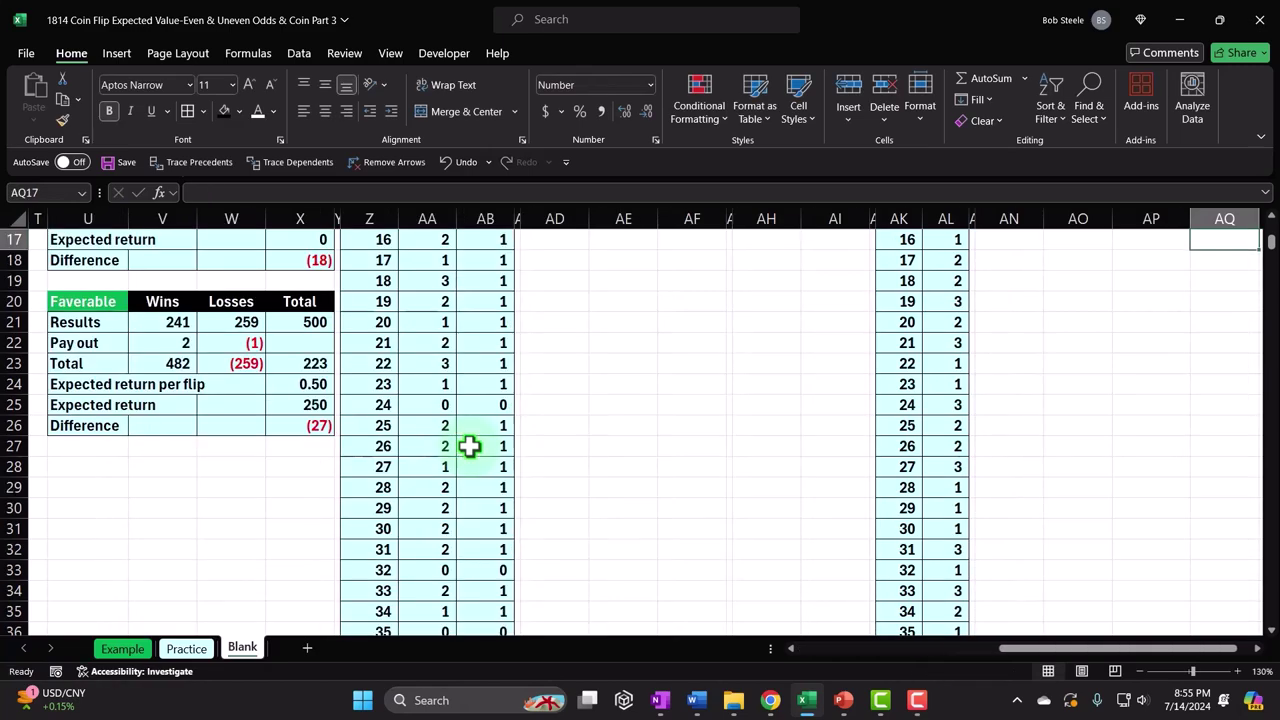
- Show the Even Pay expected return per flip in AQ16 with two decimals, reading 0.33
key(Right)
key(Right)
key(Right)
key(Right)
key(Up)
key(Up)
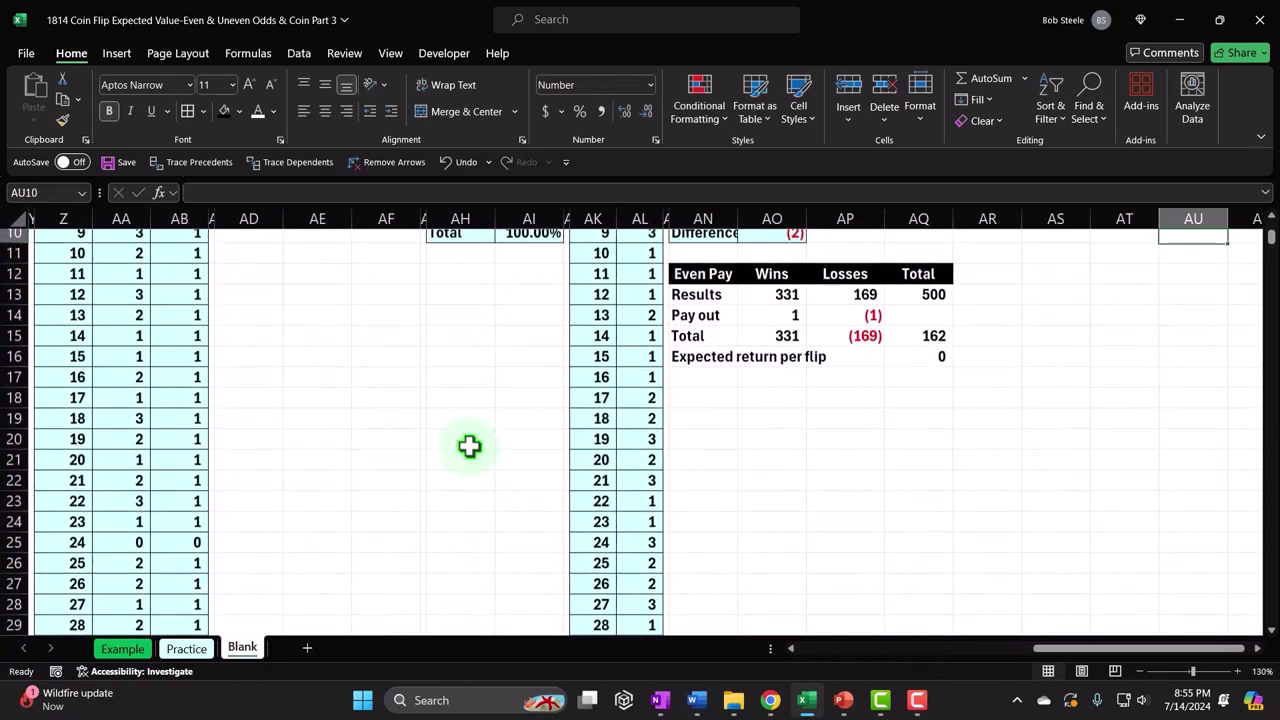
key(Up)
key(Up)
key(Down)
key(Down)
key(Down)
key(Down)
key(Down)
key(Down)
key(Left)
key(Left)
key(Left)
key(Left)
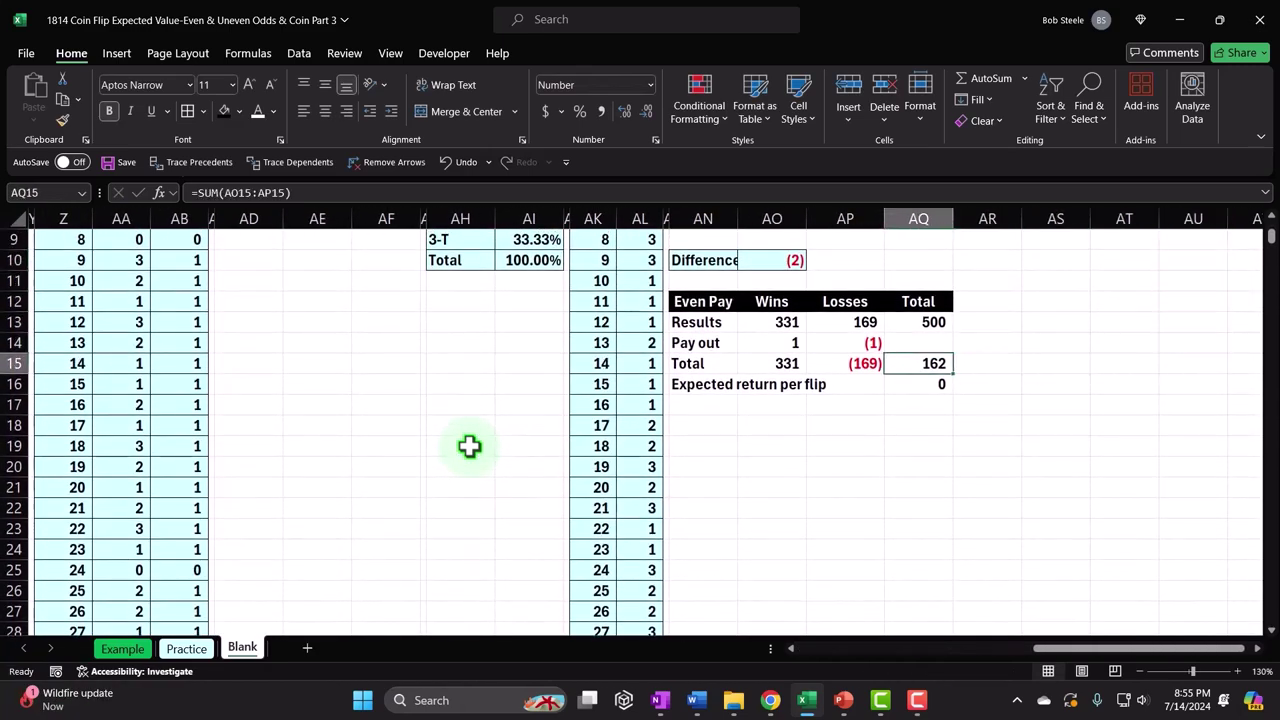
key(Down)
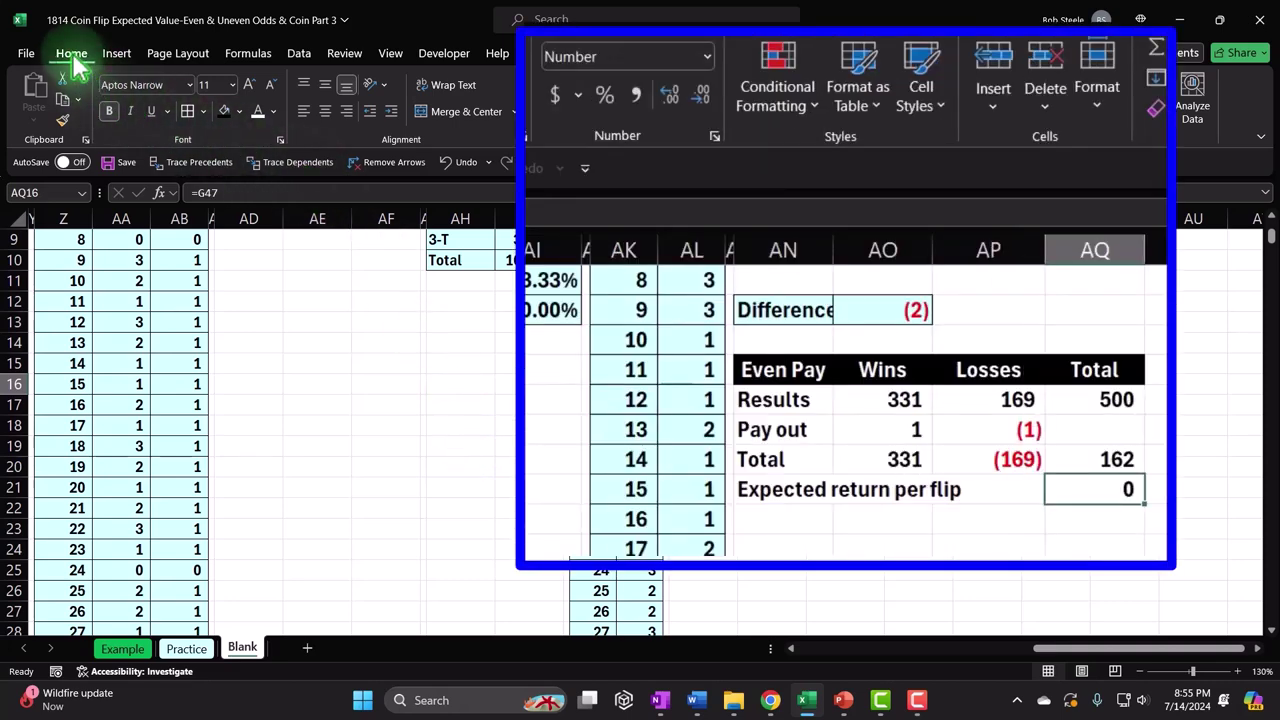
click(668, 94)
click(668, 94)
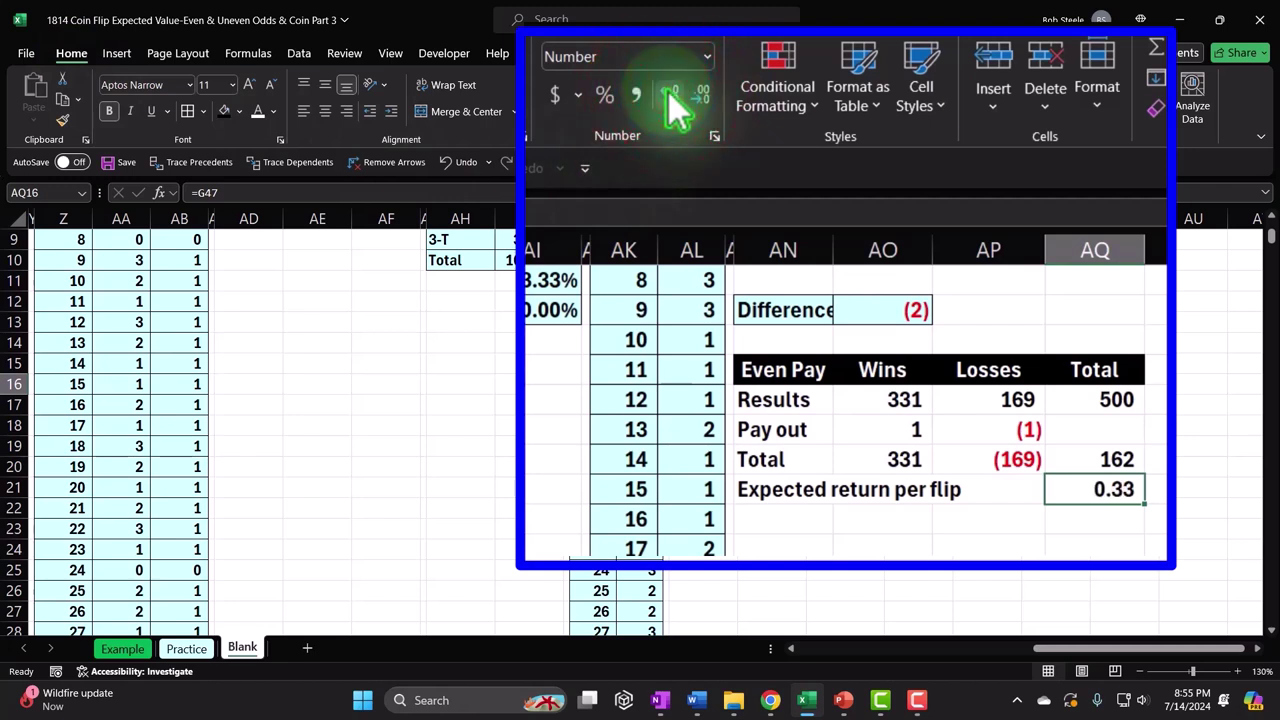
key(Return)
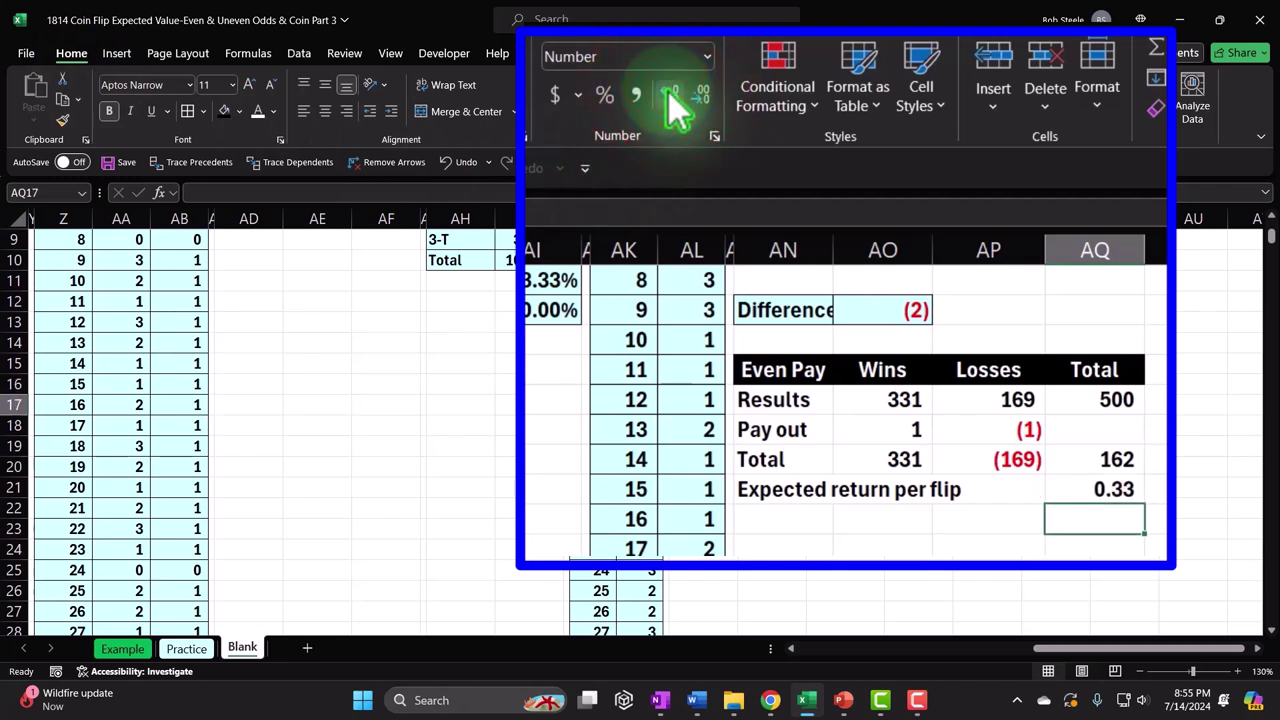
- Label AN17 'Expected return' in the Even Pay table
key(Left)
key(Left)
key(Left)
text(Ex)
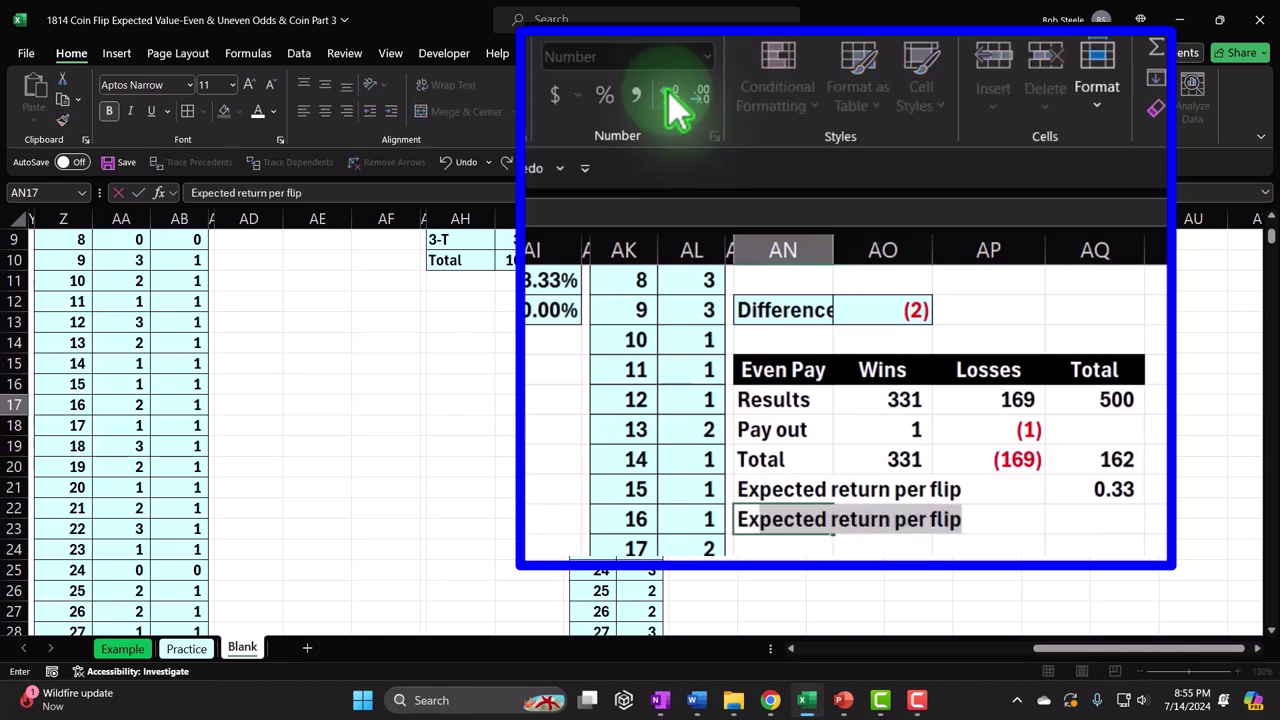
text(etru)
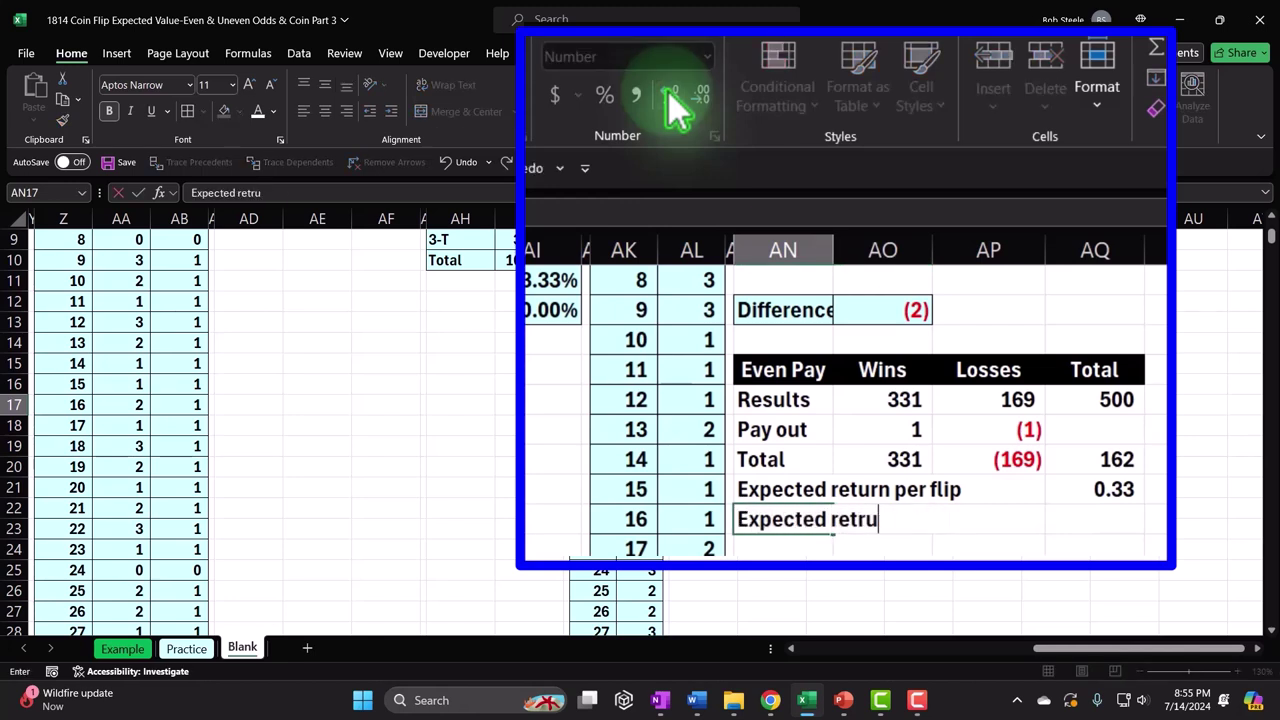
key(BackSpace)
text(t)
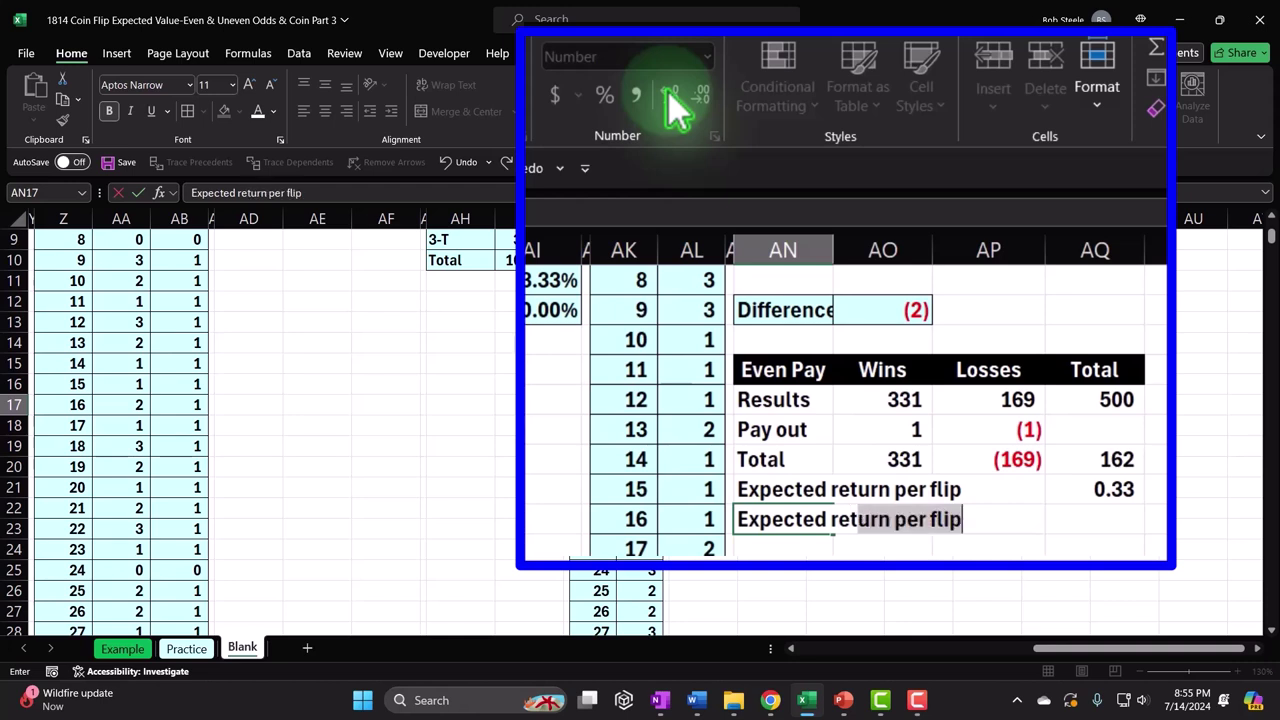
key(Delete)
key(Tab)
key(Tab)
key(Tab)
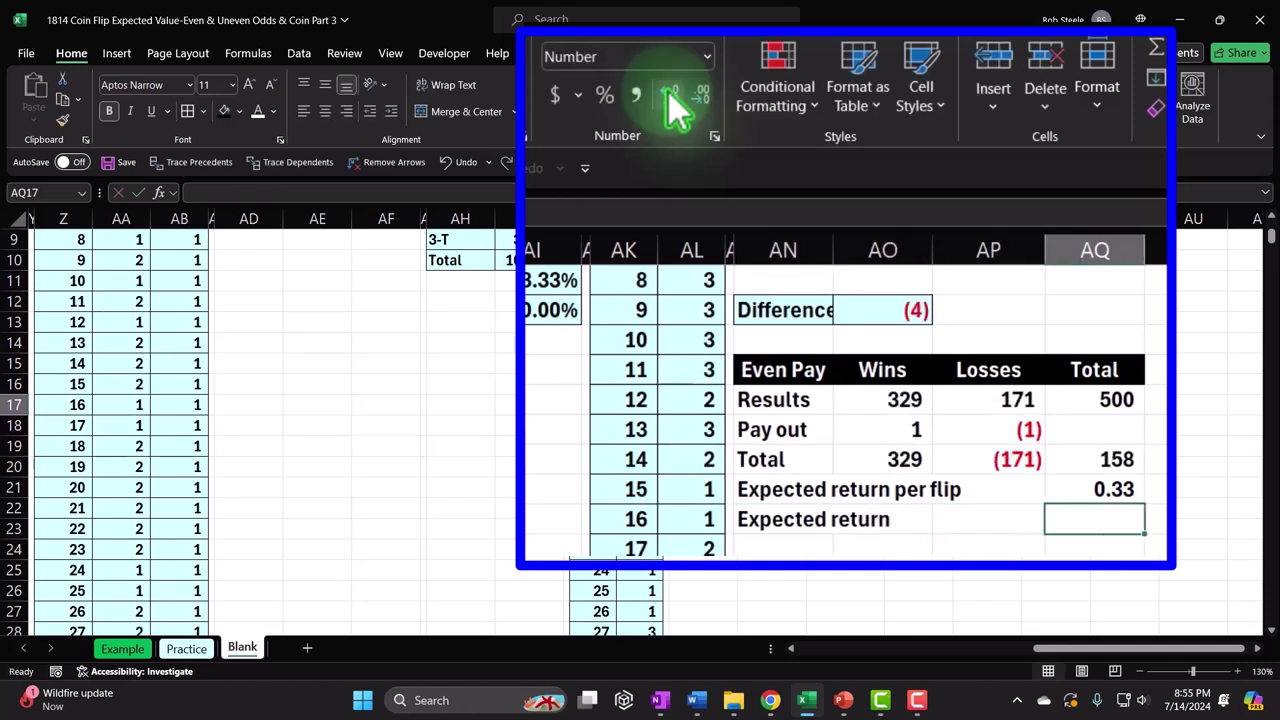
- Enter =AQ16*AQ13 in AQ17 so the expected return shows 167
text(=)
key(Up)
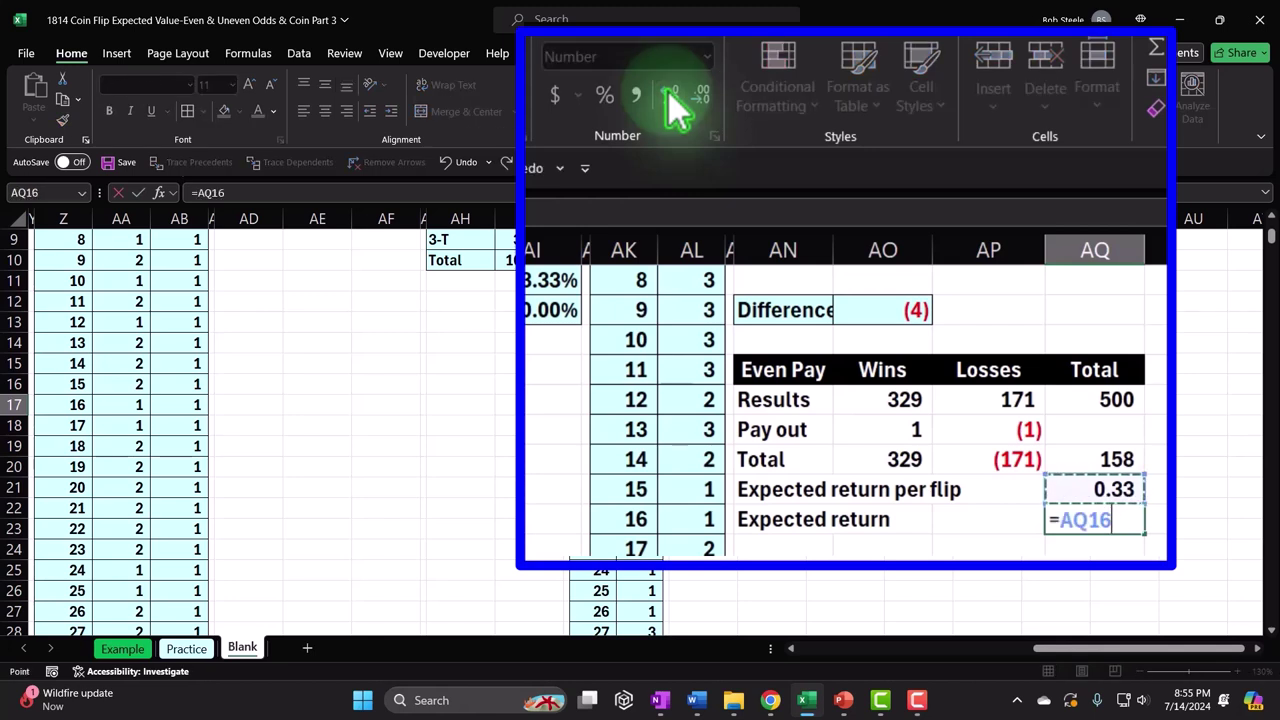
key(Up)
key(Up)
key(Up)
key(Up)
key(Up)
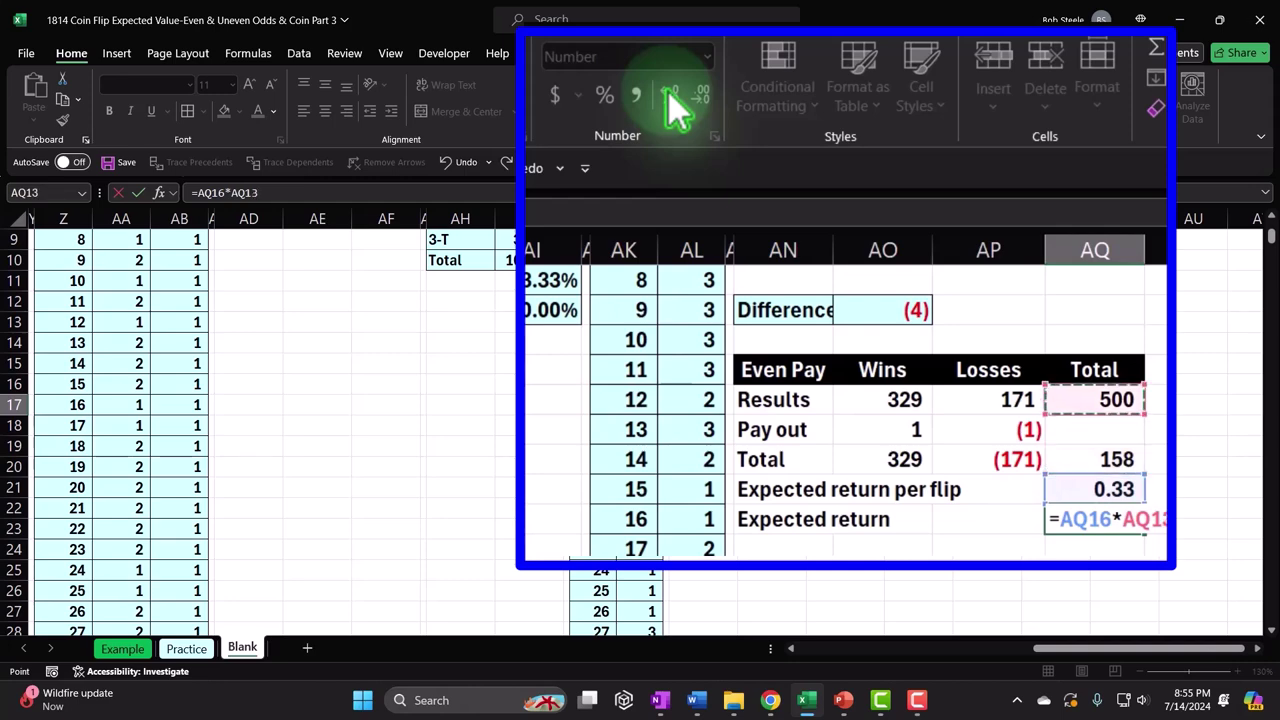
key(Return)
key(Right)
key(Right)
key(Right)
key(Down)
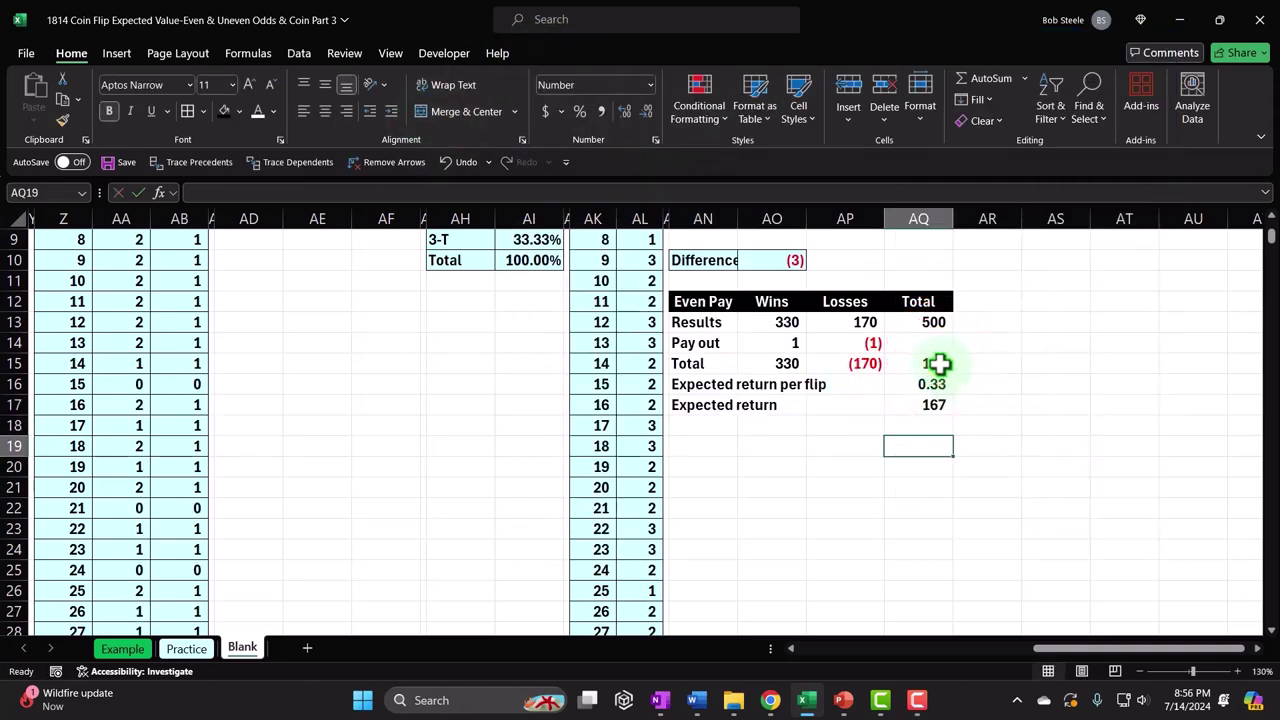
- Label AN18 'Difference' below the Expected return row
click(940, 365)
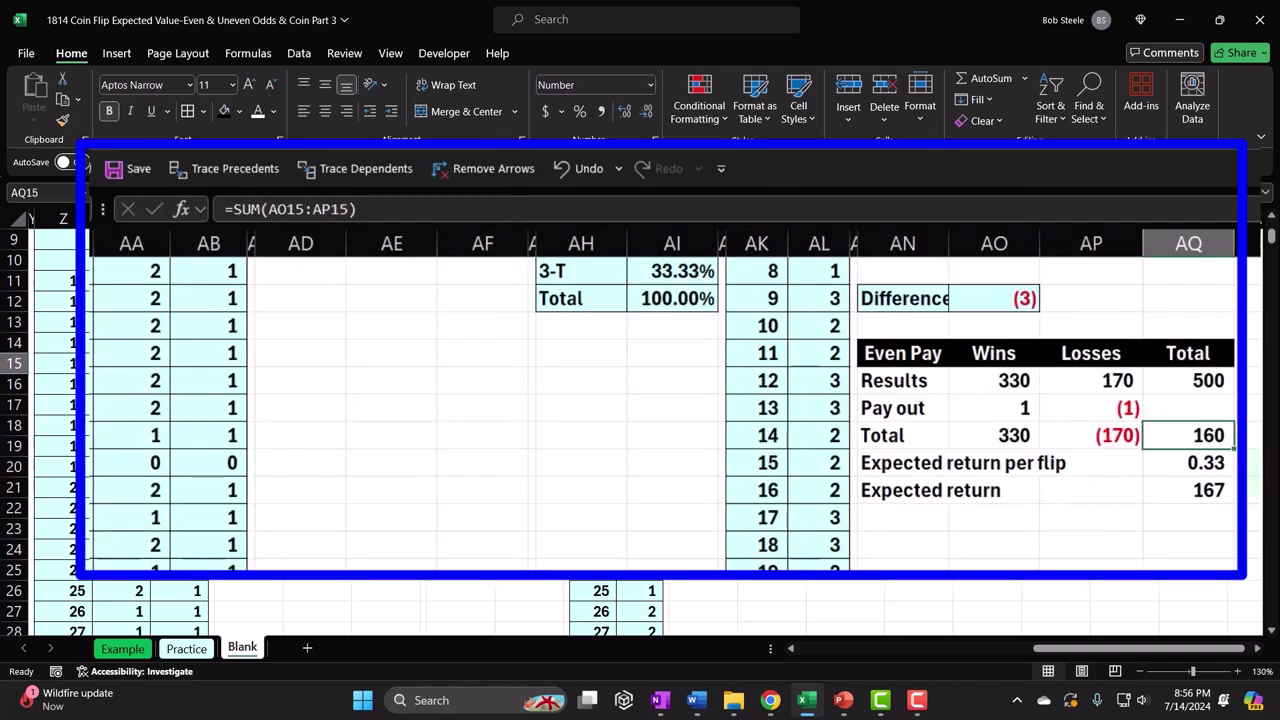
key(Down)
key(Down)
key(Down)
key(Left)
key(Left)
key(Left)
text(Dif)
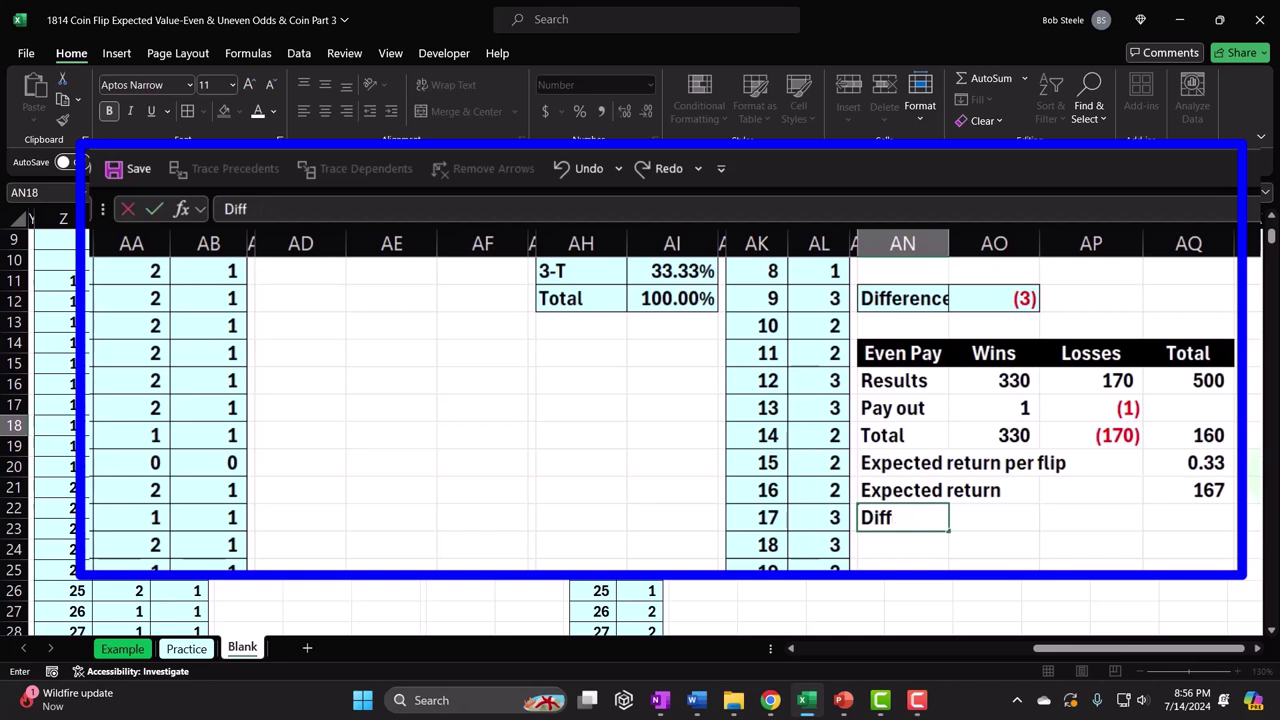
click(1188, 517)
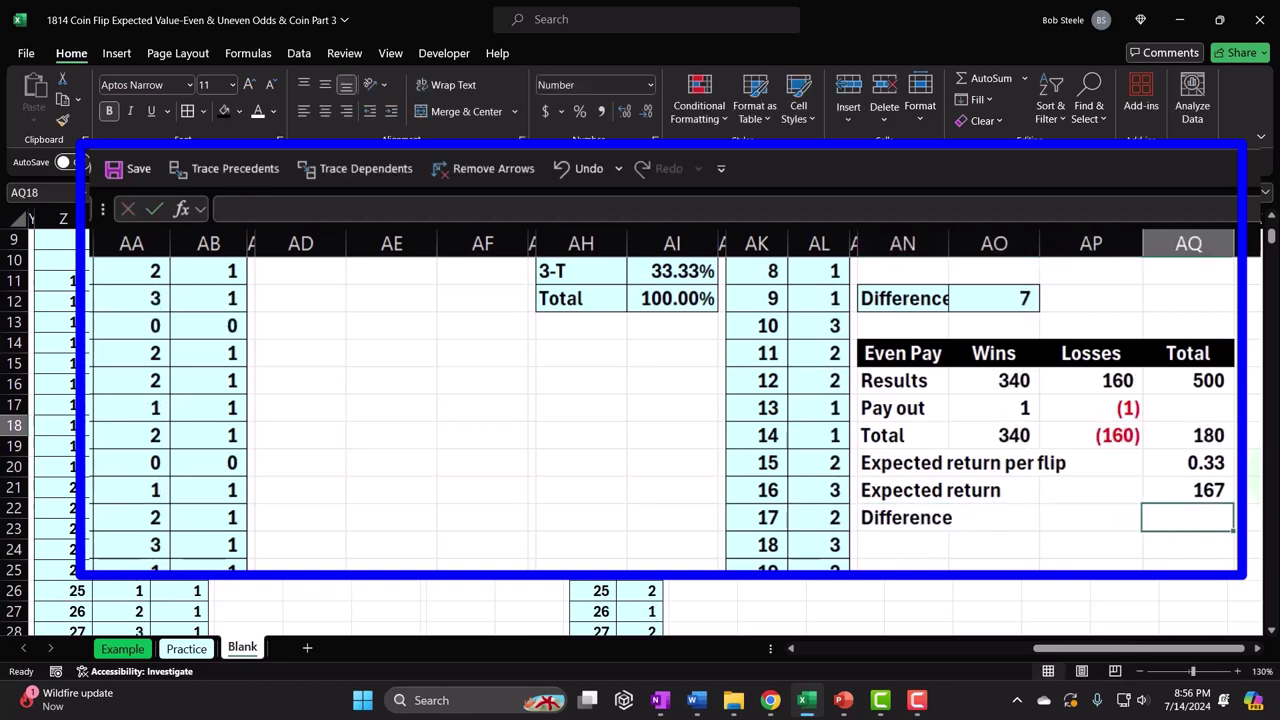
- Enter =AQ15-AQ17 in AQ18, giving a difference of (19)
text(=)
key(Up)
key(Up)
key(Up)
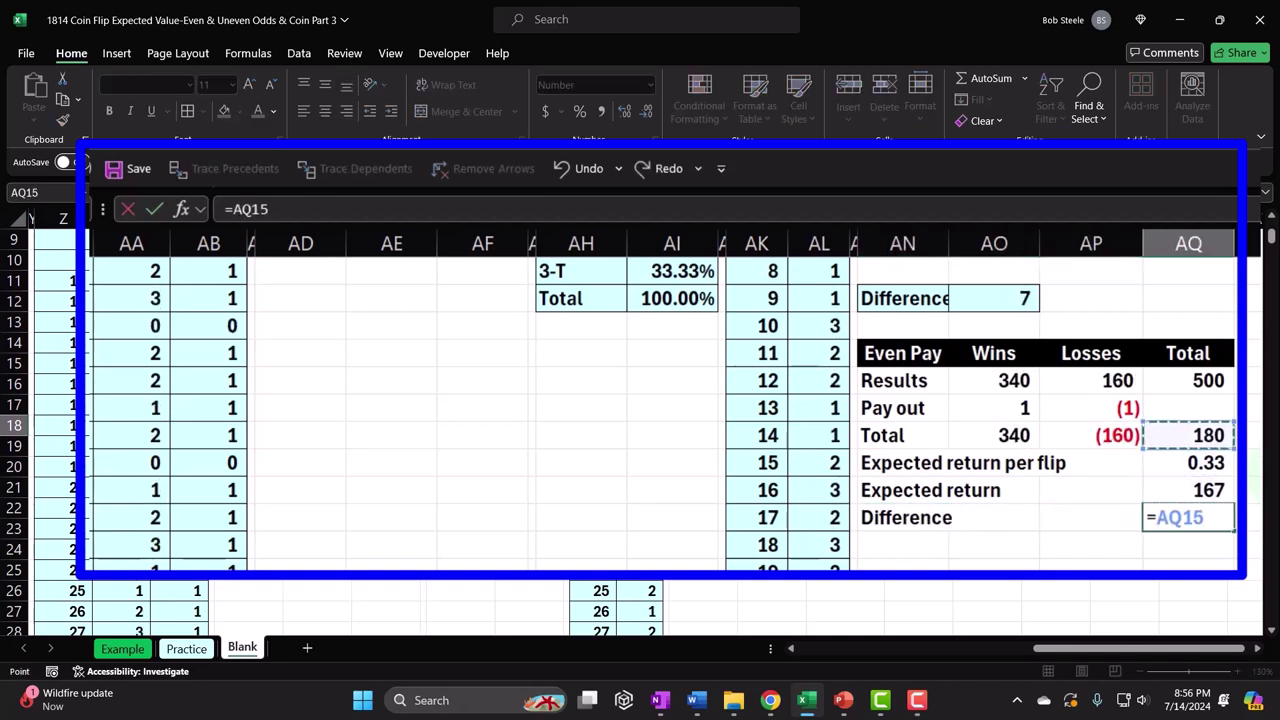
key(Return)
key(Up)
key(Right)
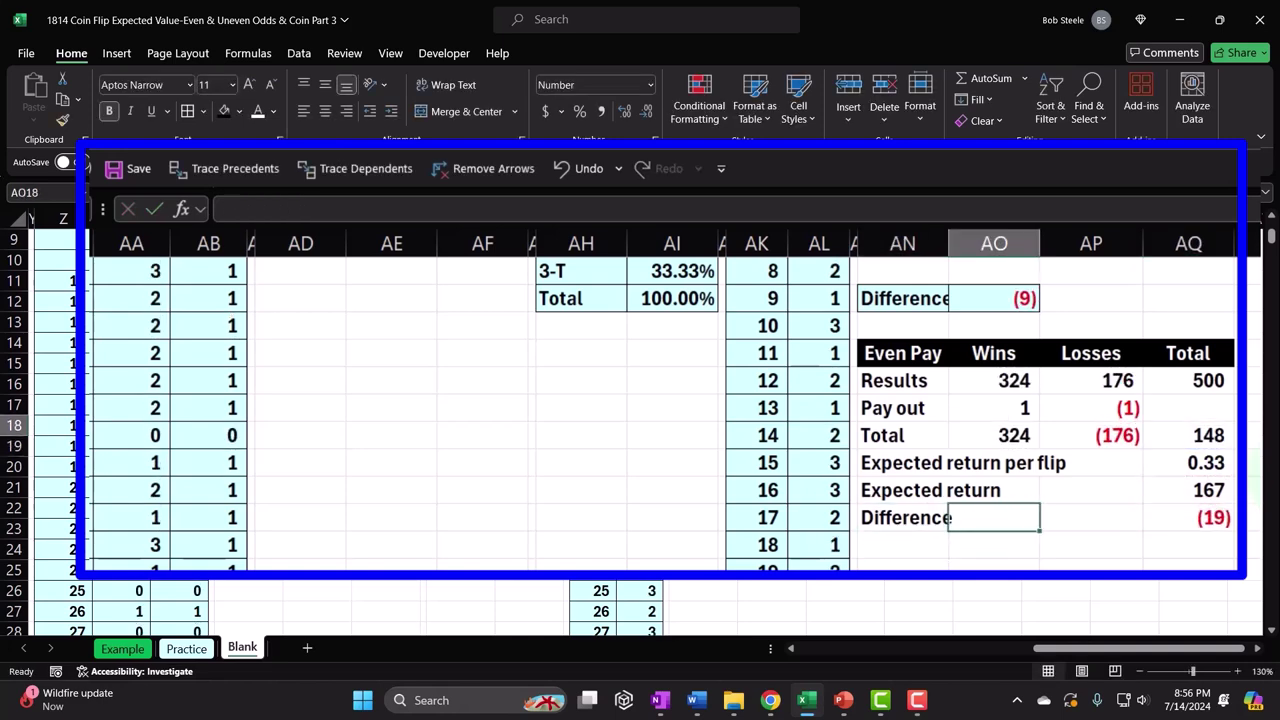
key(Right)
key(Right)
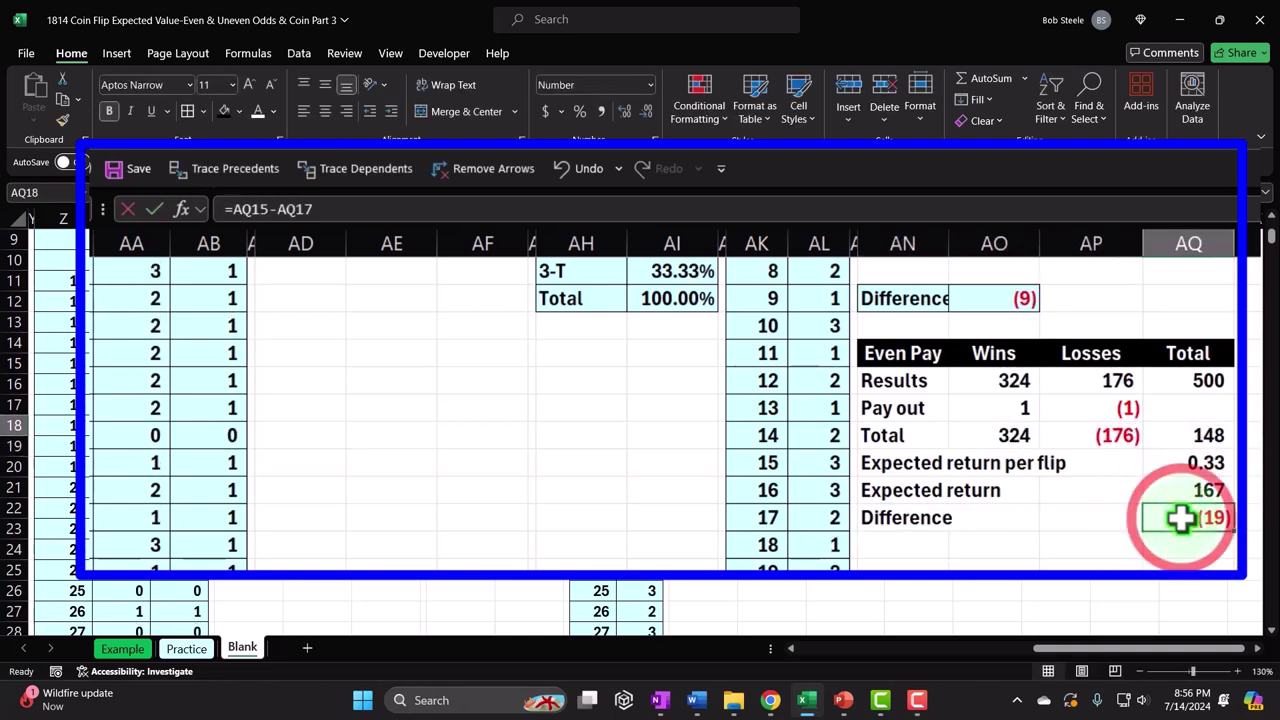
- Recalculate the random coin flips repeatedly via the =AQ15-AQ17 Difference cell, ending at (13)
double_click(1181, 517)
key(Return)
double_click(1181, 517)
key(Return)
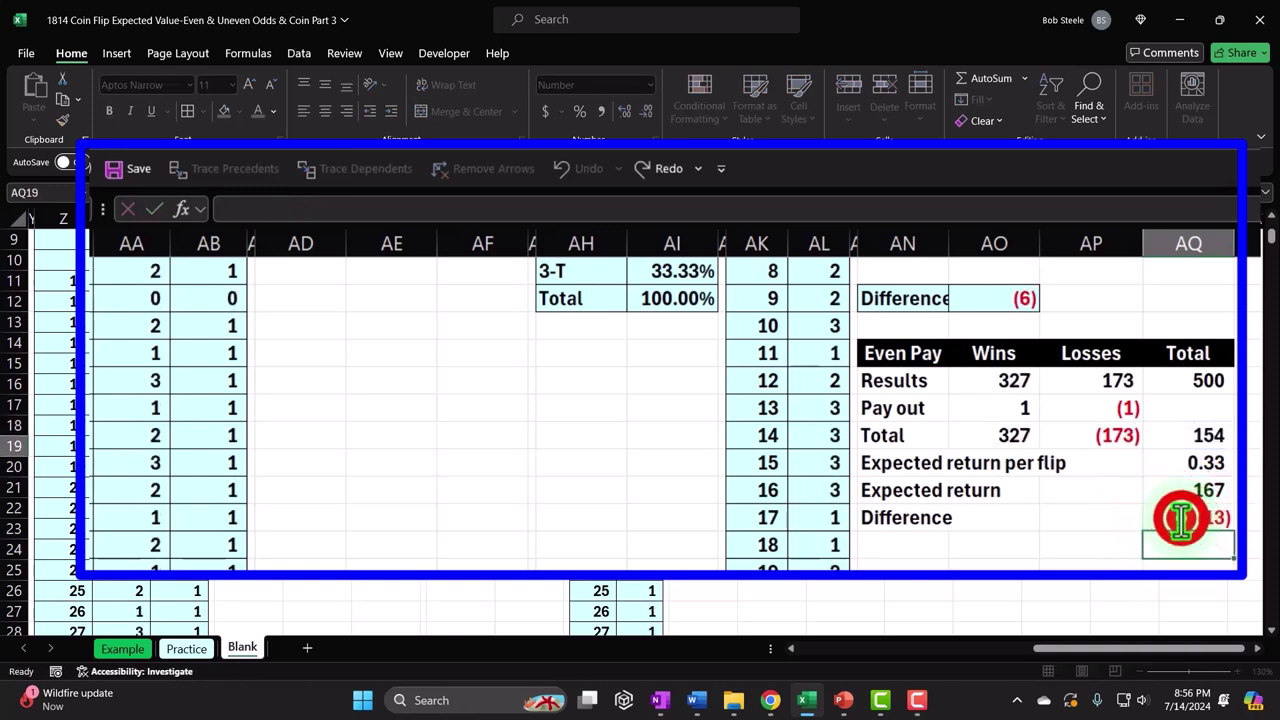
double_click(1181, 517)
key(Return)
double_click(1181, 517)
key(Return)
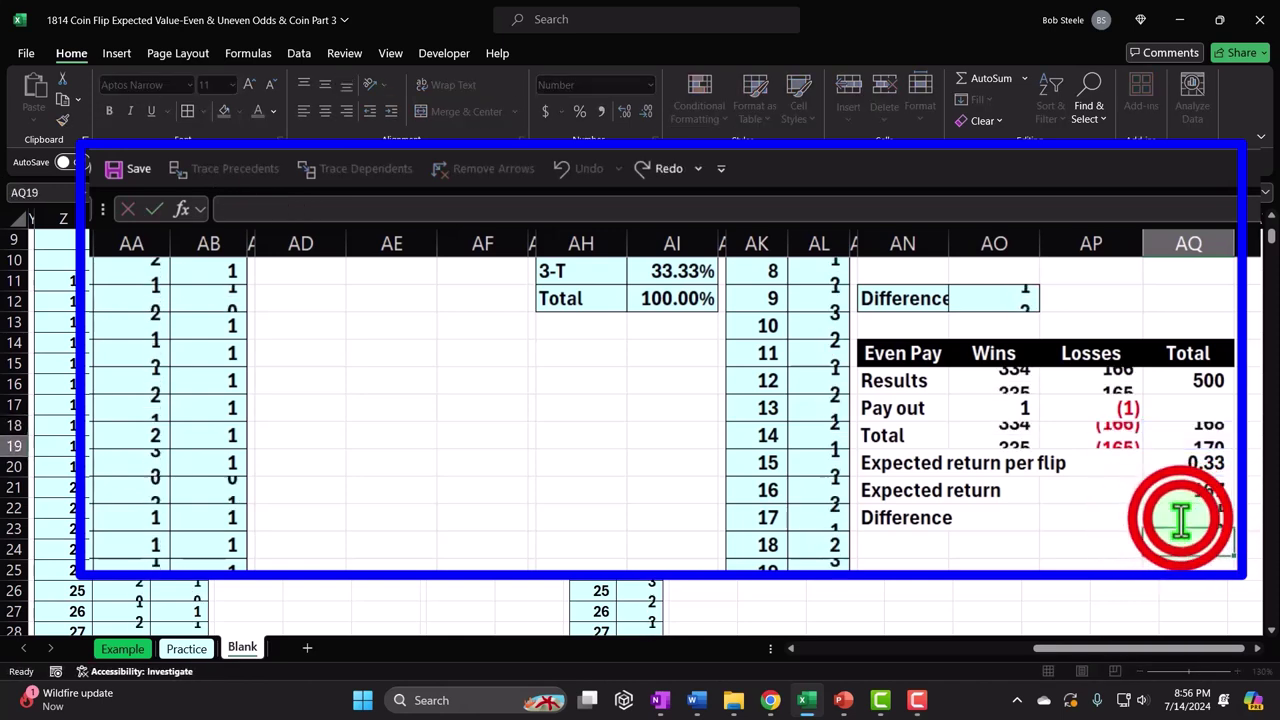
double_click(1181, 517)
key(Return)
double_click(1181, 517)
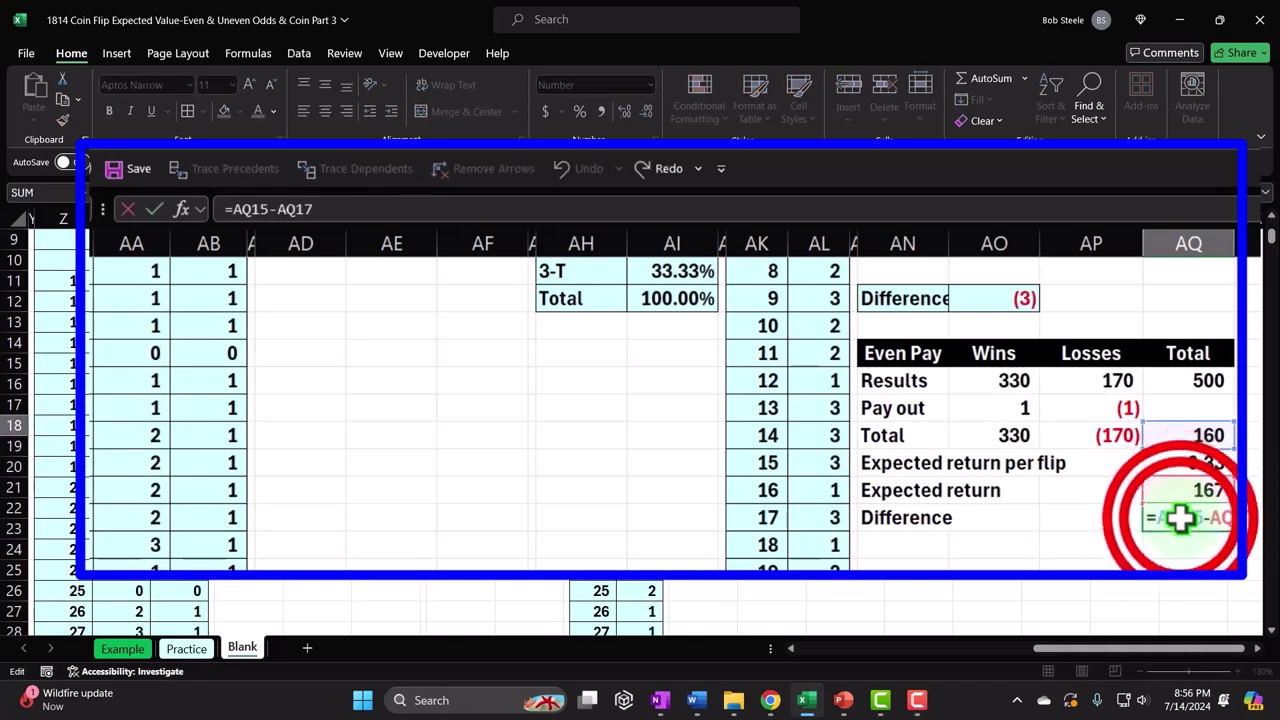
key(Return)
double_click(1181, 517)
key(Return)
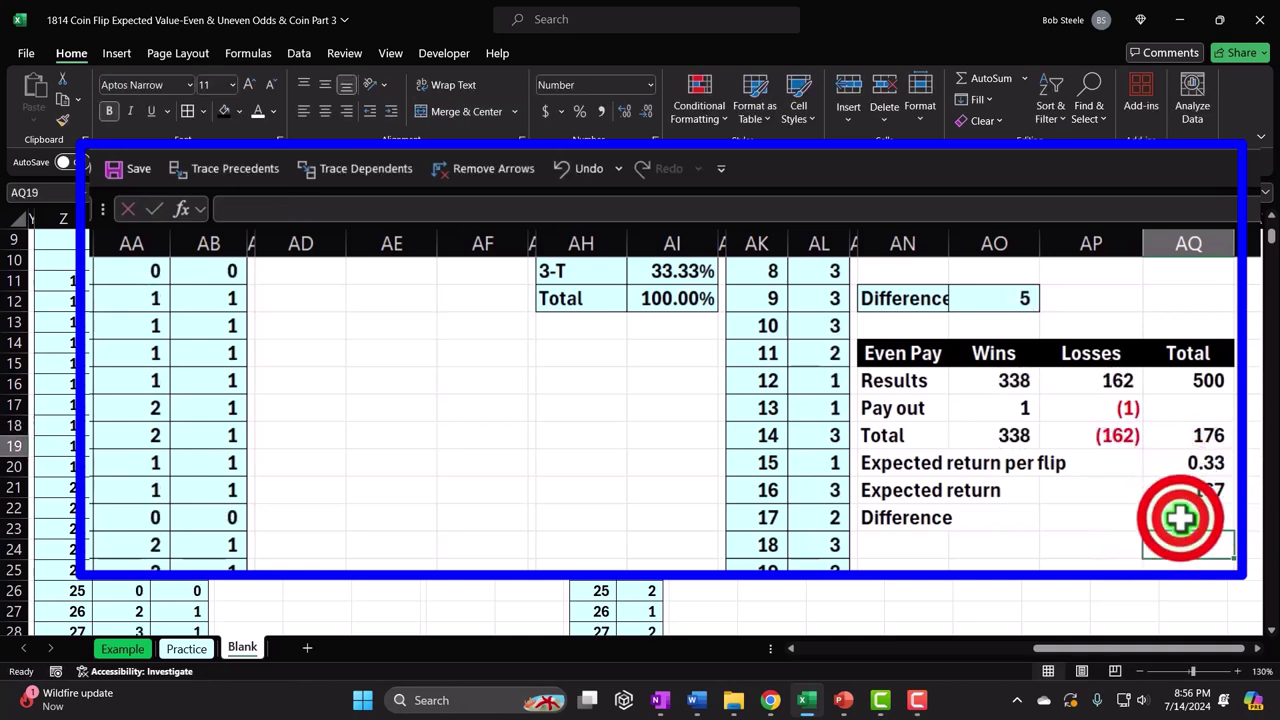
double_click(1181, 517)
key(Return)
double_click(1181, 517)
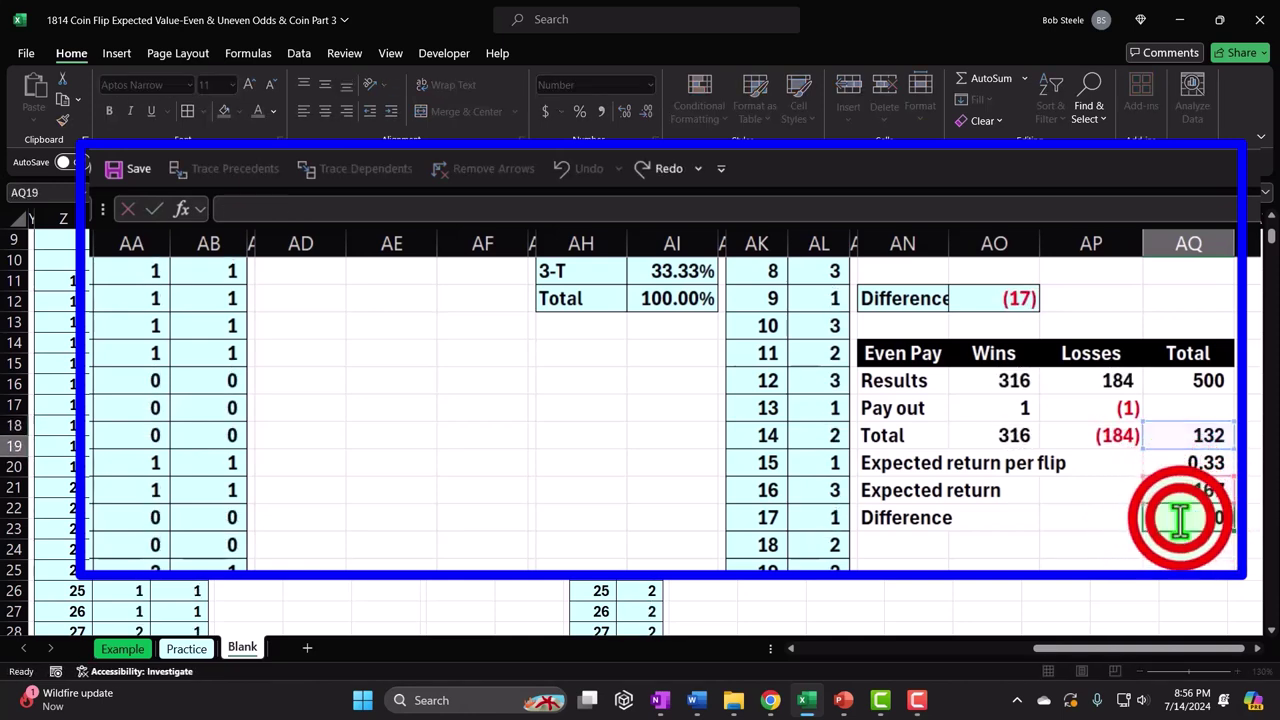
key(Return)
double_click(1181, 517)
key(Return)
double_click(1181, 517)
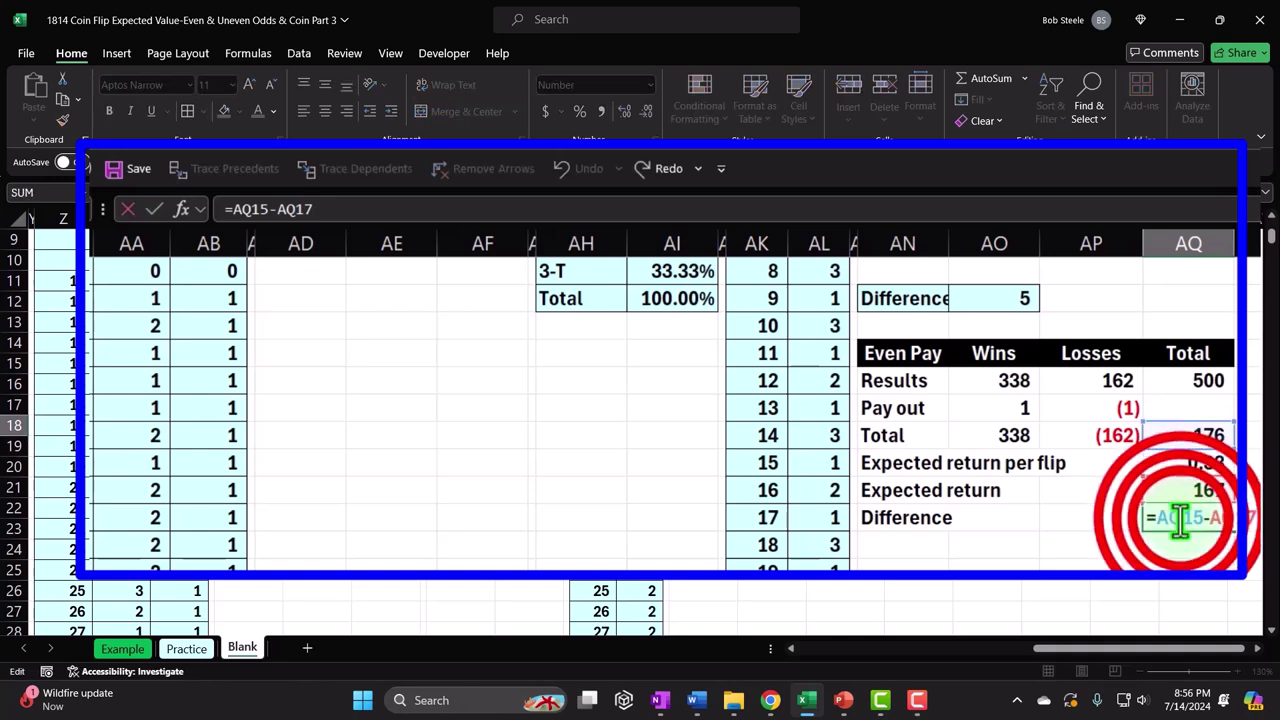
key(Return)
double_click(1181, 517)
key(Return)
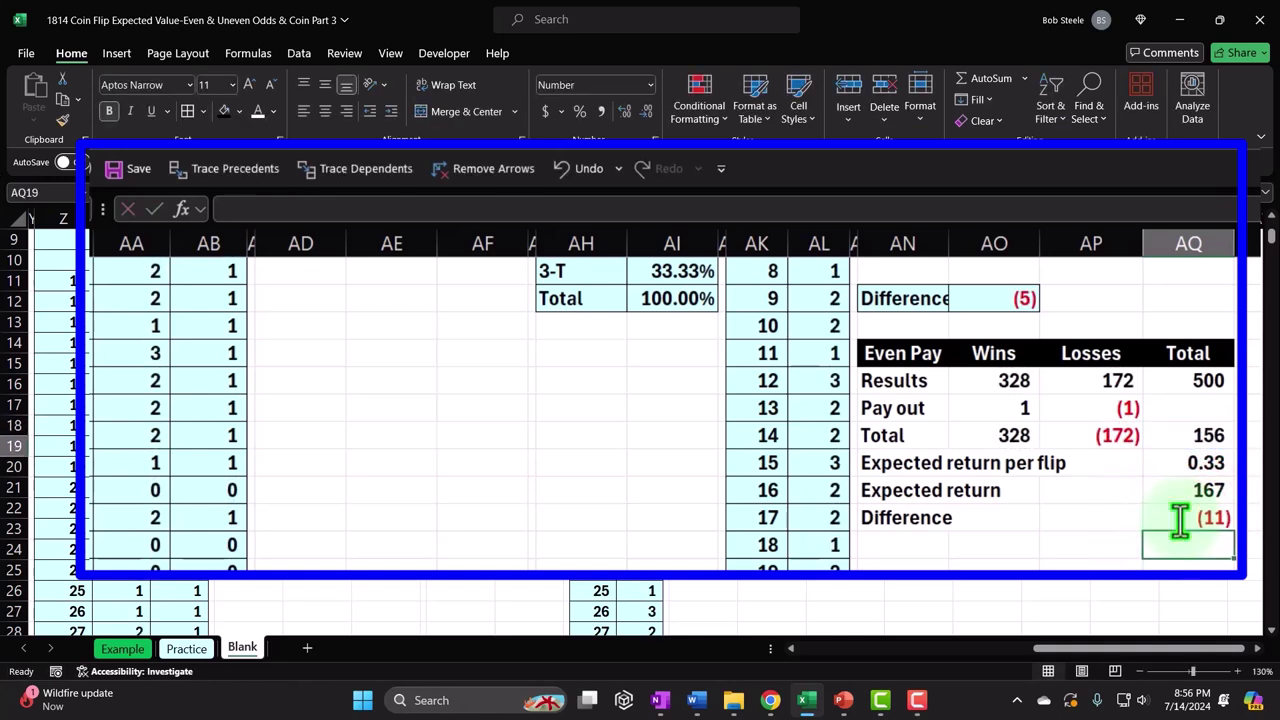
double_click(1181, 517)
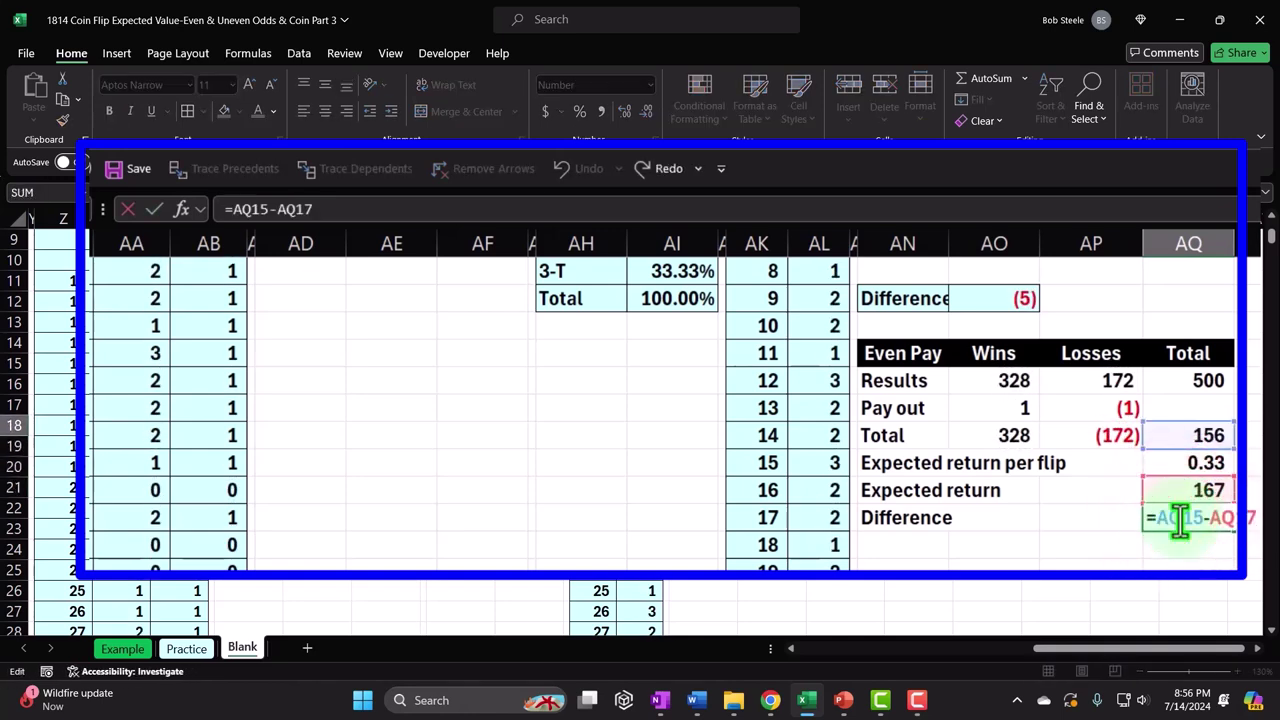
key(Return)
double_click(1181, 517)
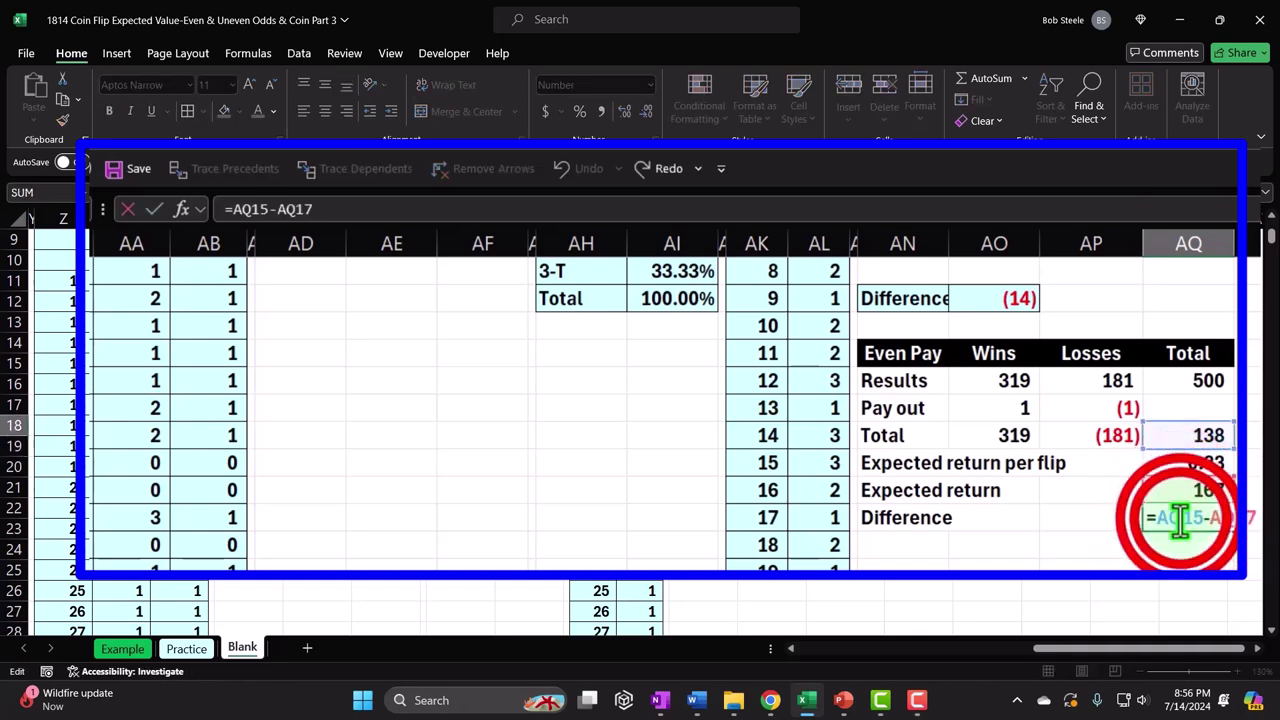
key(Return)
double_click(1181, 517)
key(Return)
click(1181, 517)
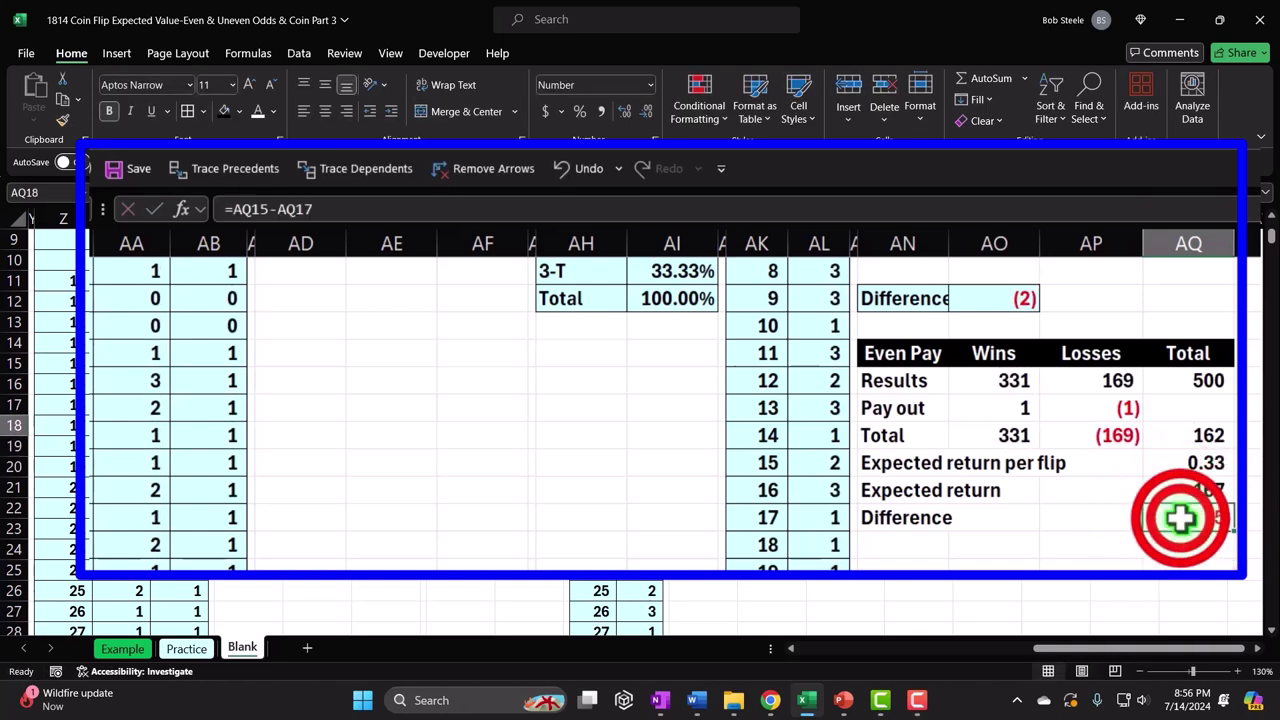
double_click(1181, 517)
key(Return)
double_click(1181, 517)
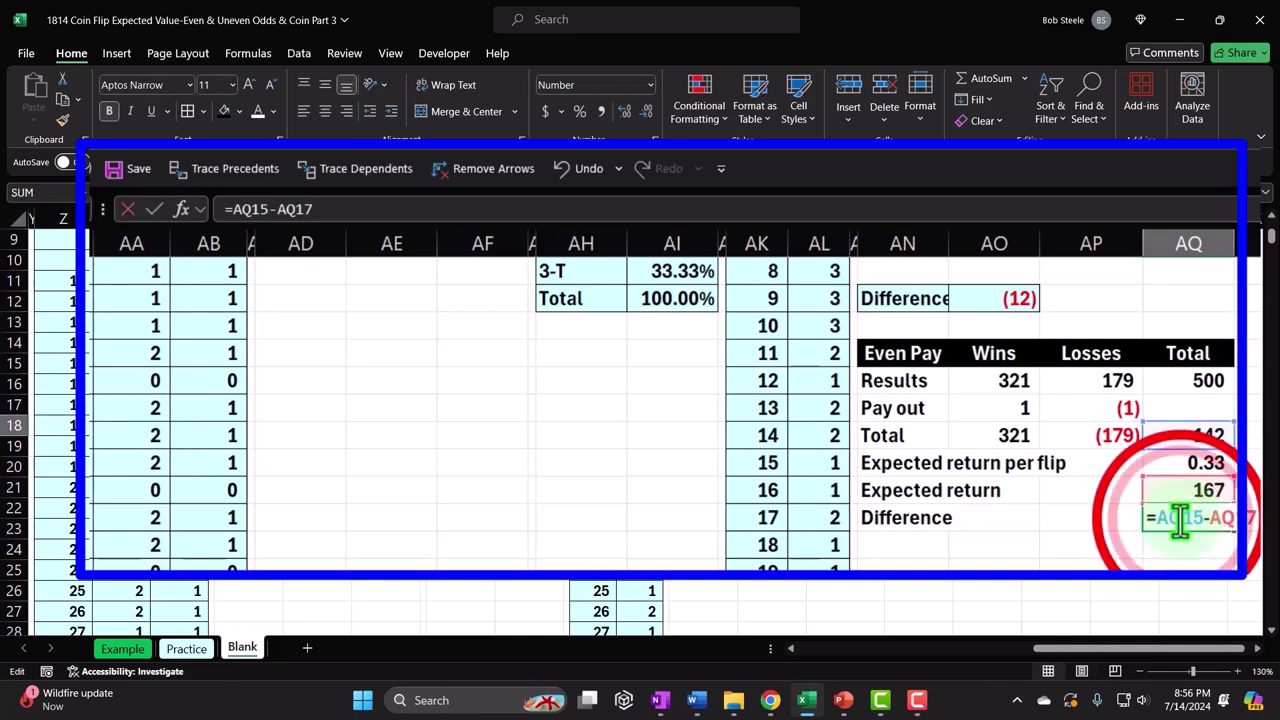
key(Return)
double_click(1181, 517)
key(Return)
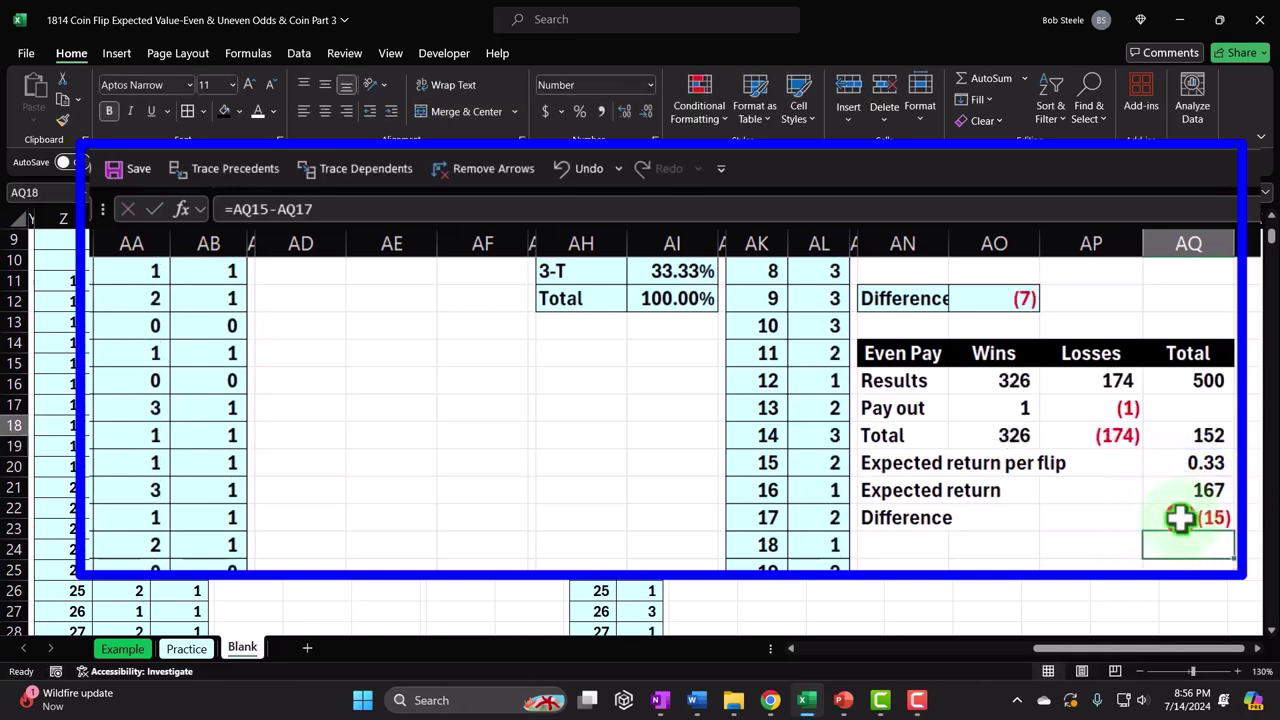
double_click(1181, 517)
key(Return)
double_click(1181, 517)
key(Return)
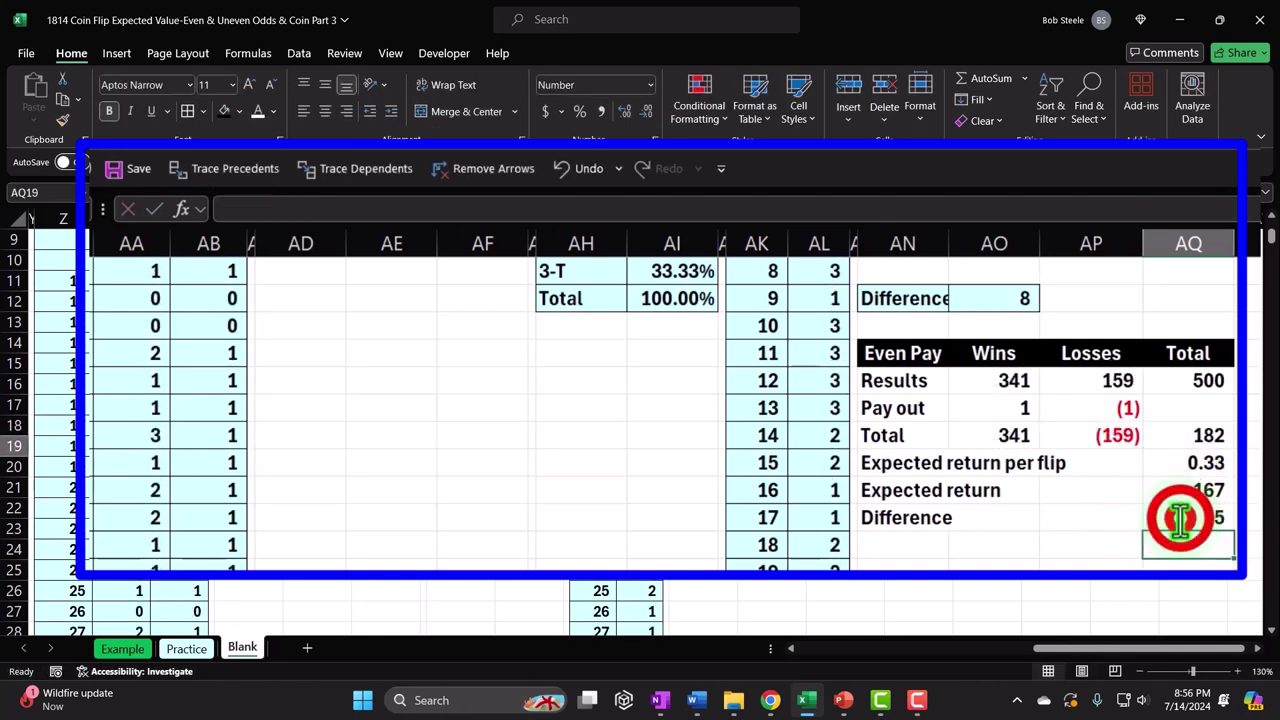
double_click(1181, 517)
key(Return)
double_click(1181, 517)
key(Return)
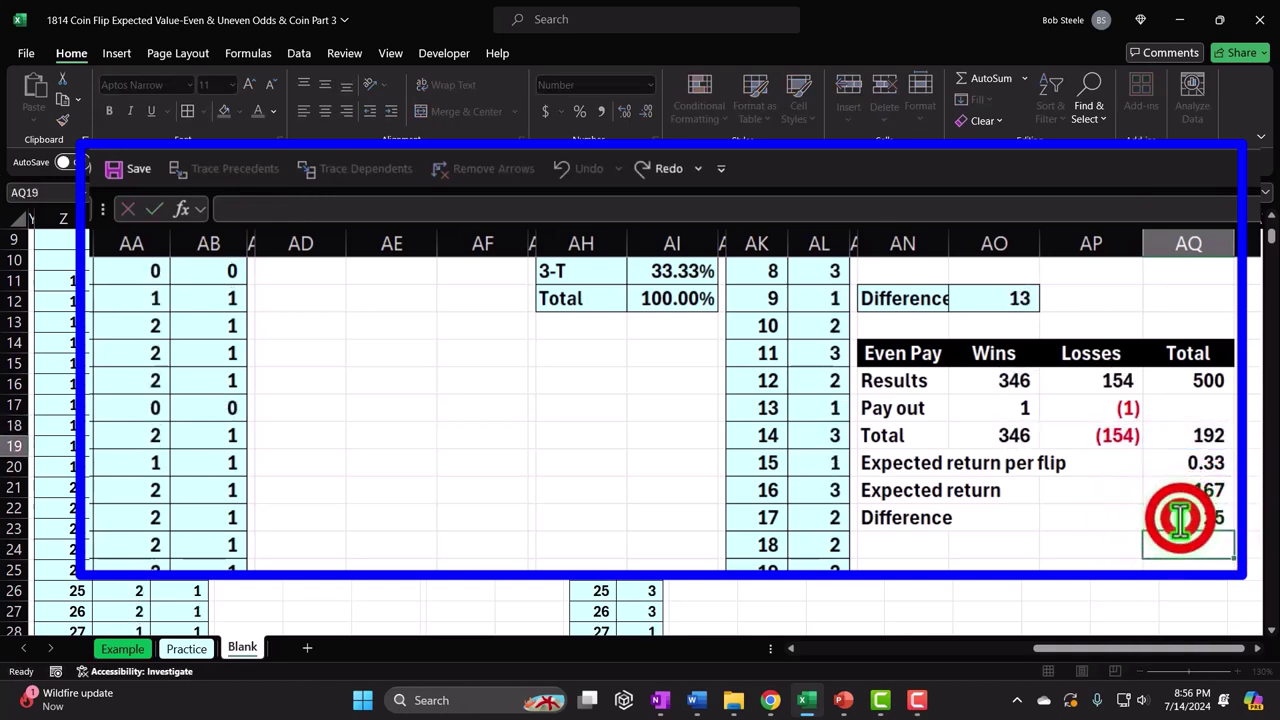
double_click(1181, 517)
key(Return)
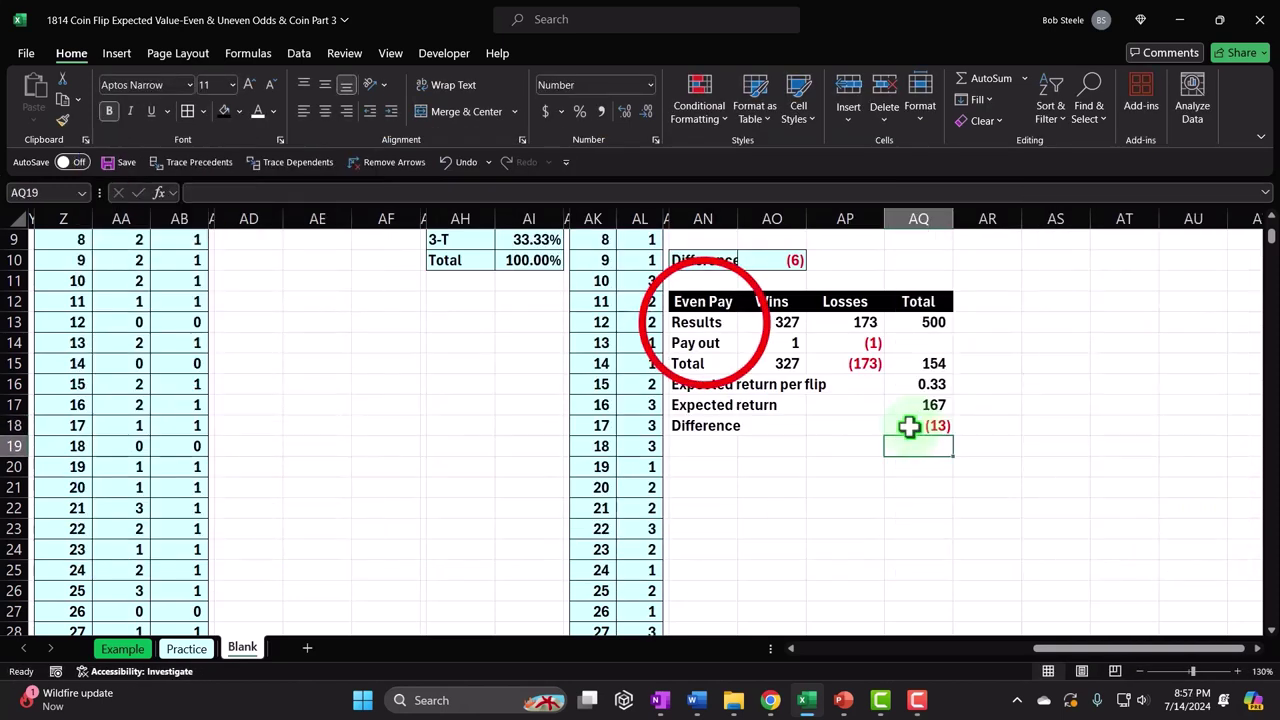
- Give AN13:AQ18 all borders and a light blue fill
drag(704, 322, 905, 426)
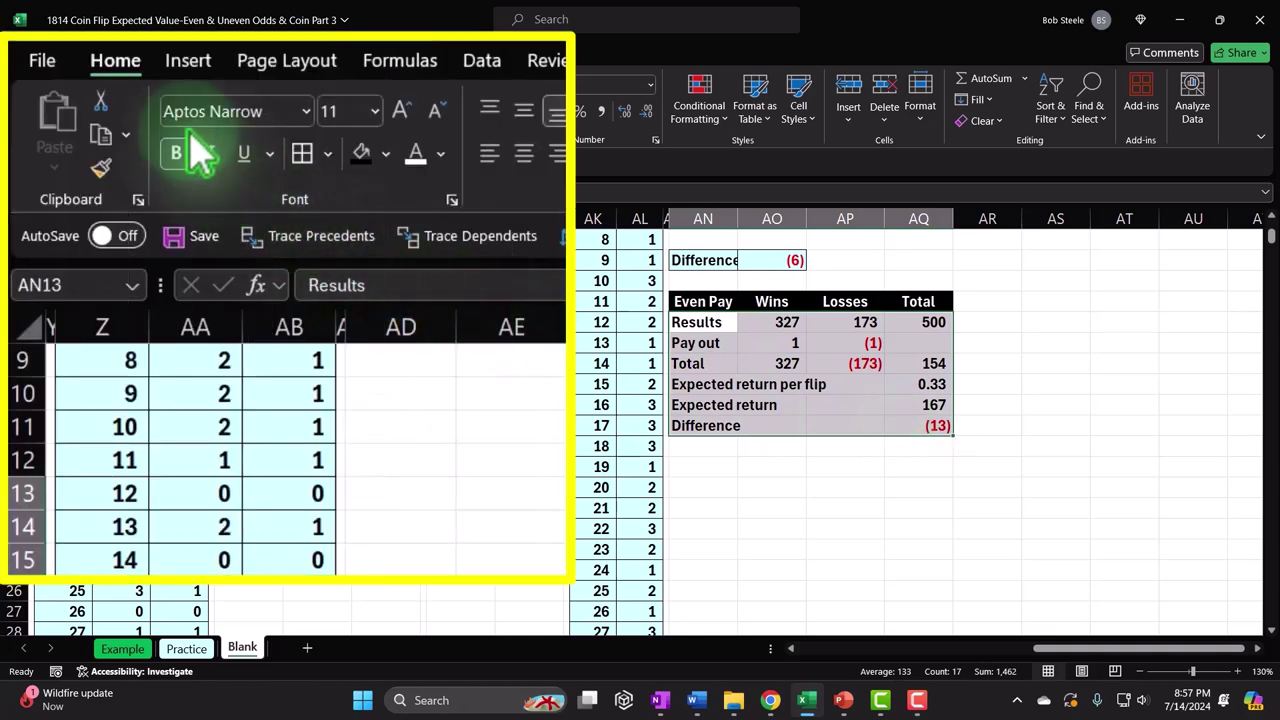
click(300, 153)
click(386, 153)
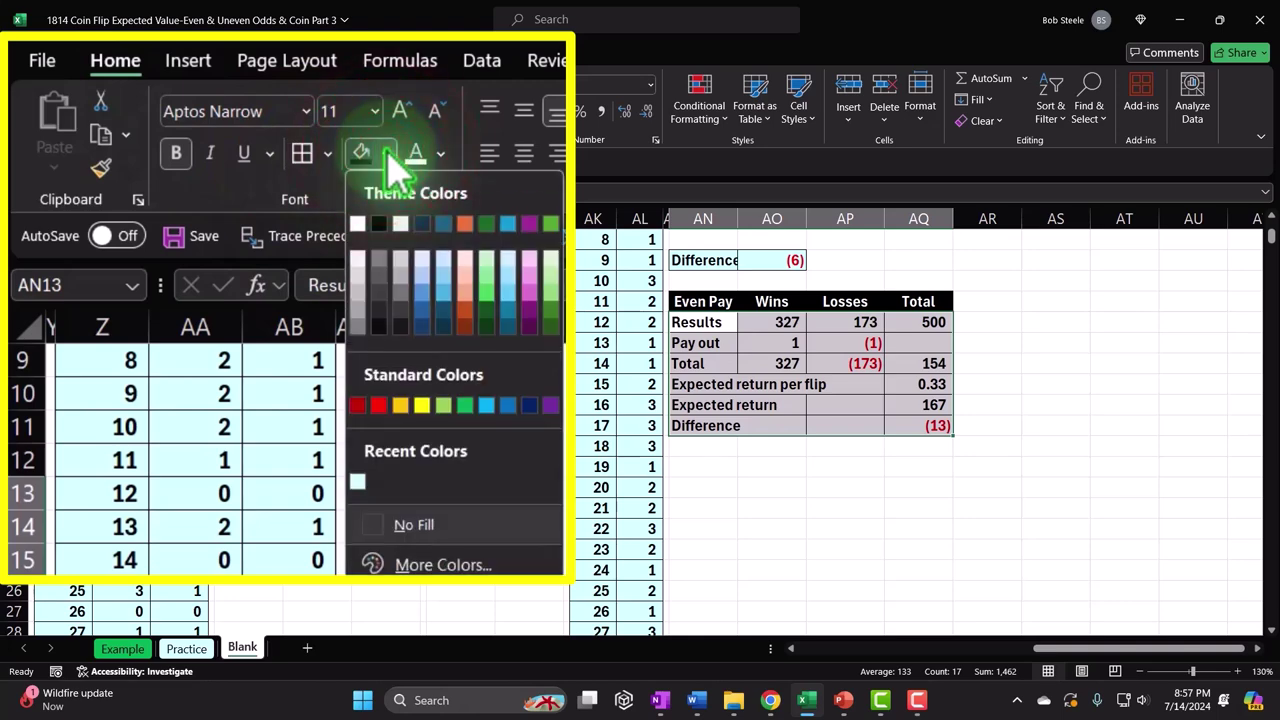
click(356, 482)
click(920, 444)
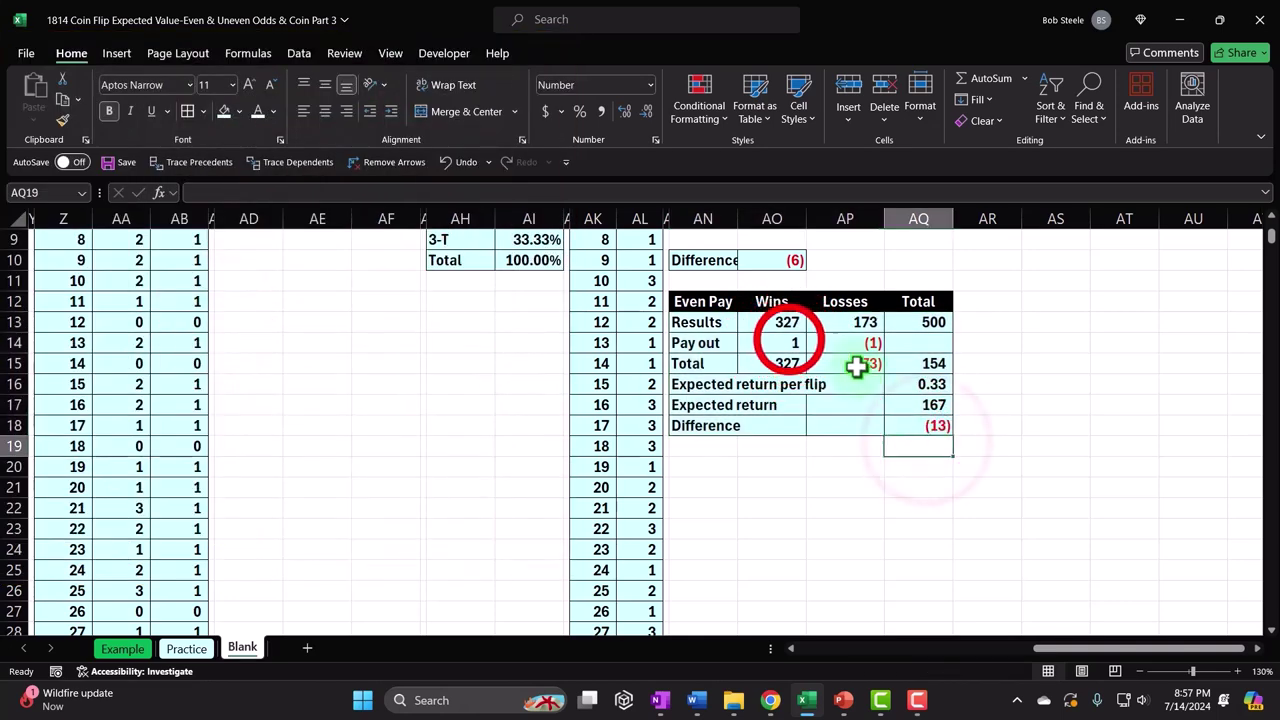
- Re-enter 1 as the win payout and select the win and loss payout values
click(788, 342)
text(1)
drag(788, 342, 837, 342)
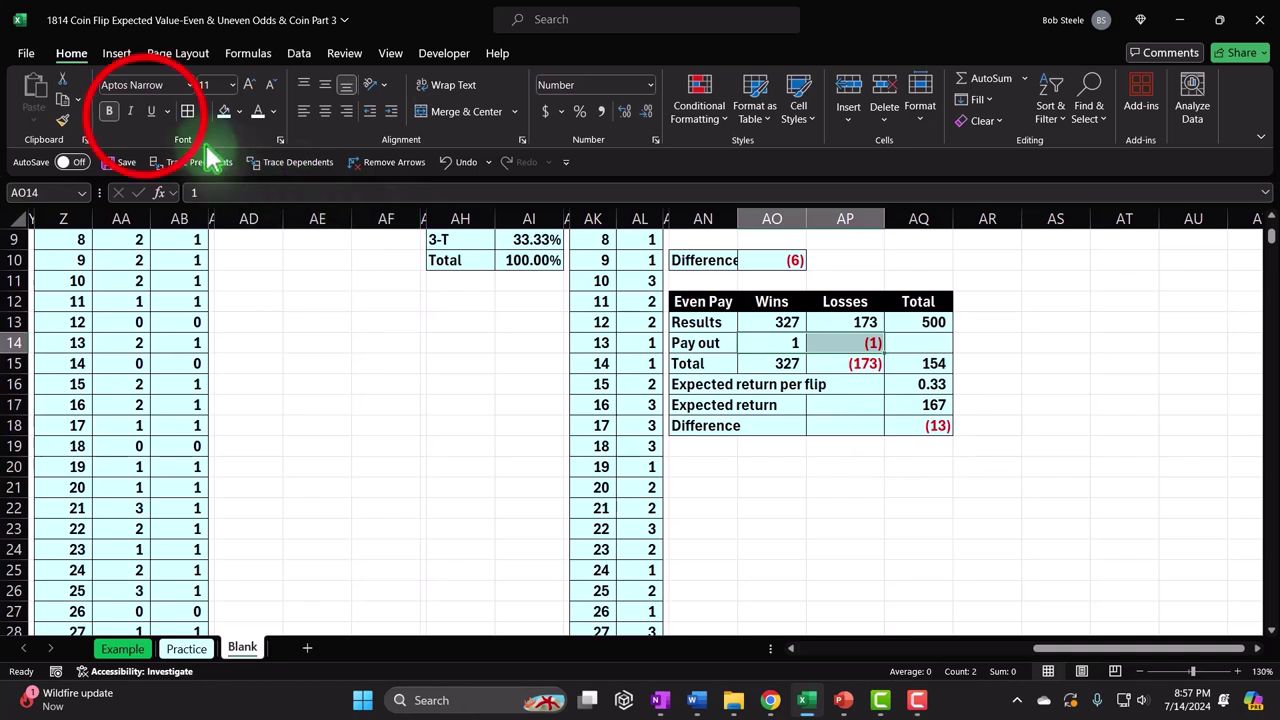
- Underline the win payout in AO14 and enter headers Pay out, Wins, Losses, Total in AN20:AQ20
click(152, 112)
click(930, 487)
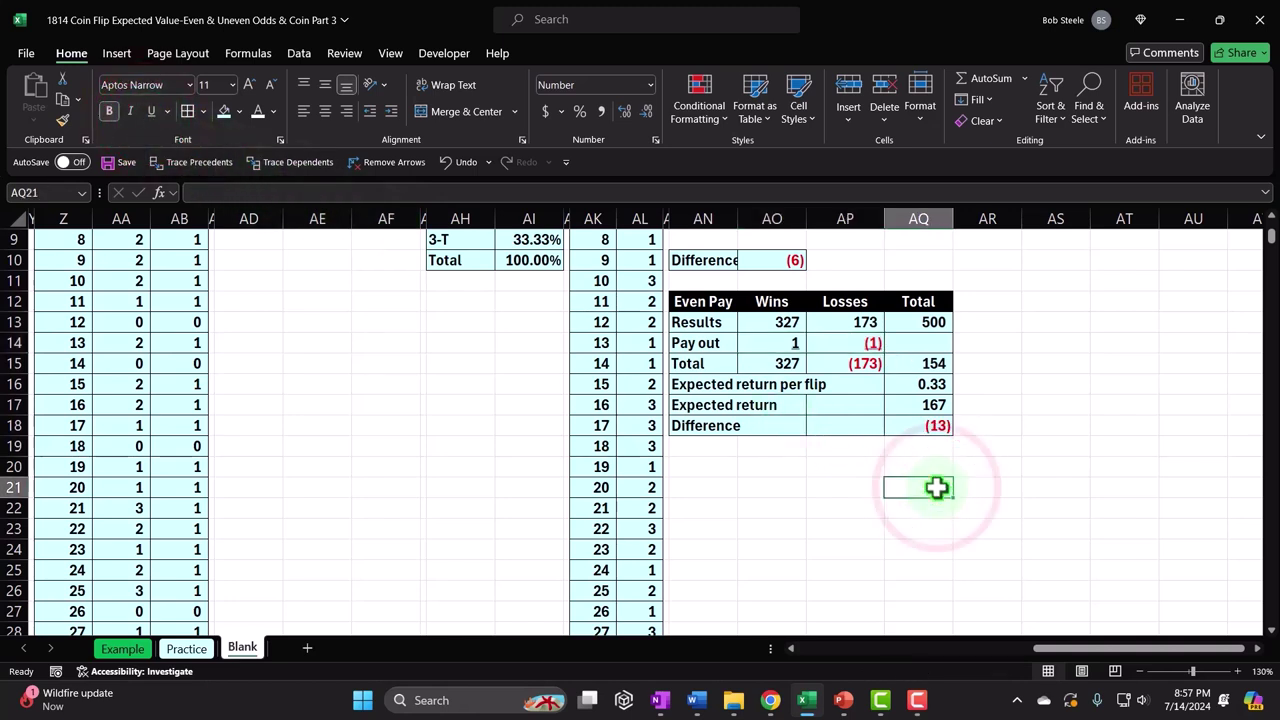
click(712, 467)
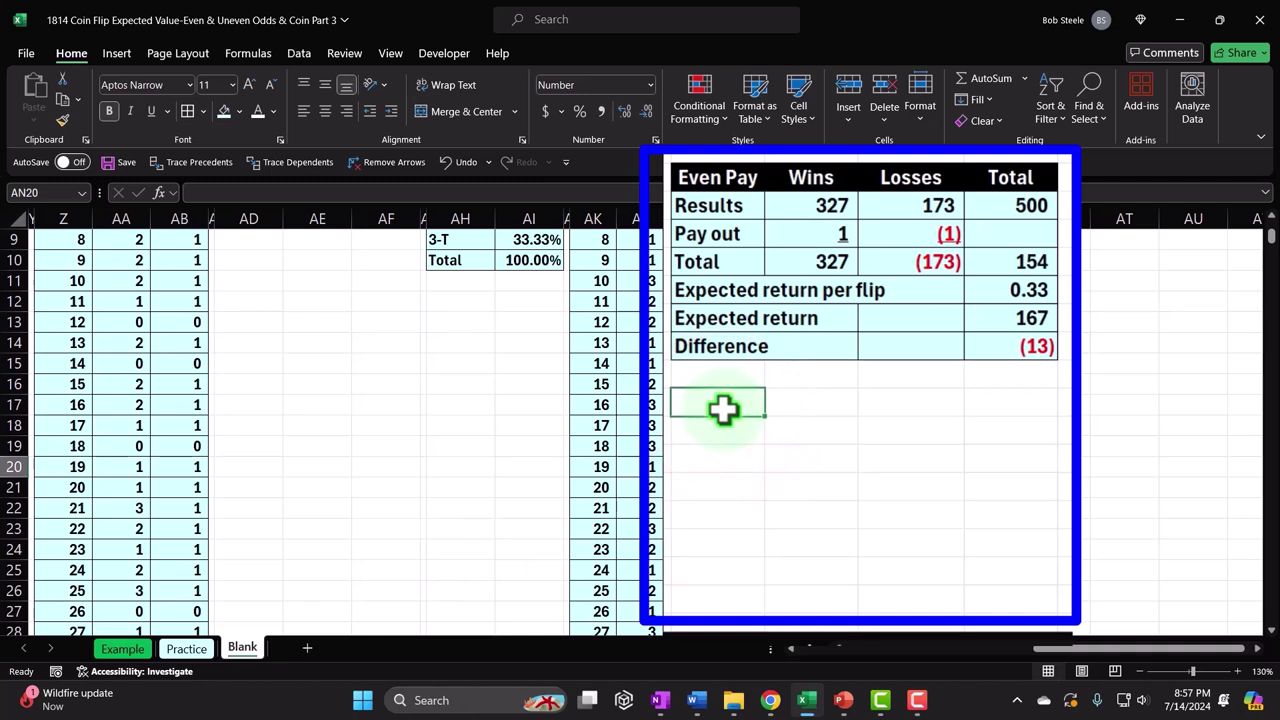
text(Fa)
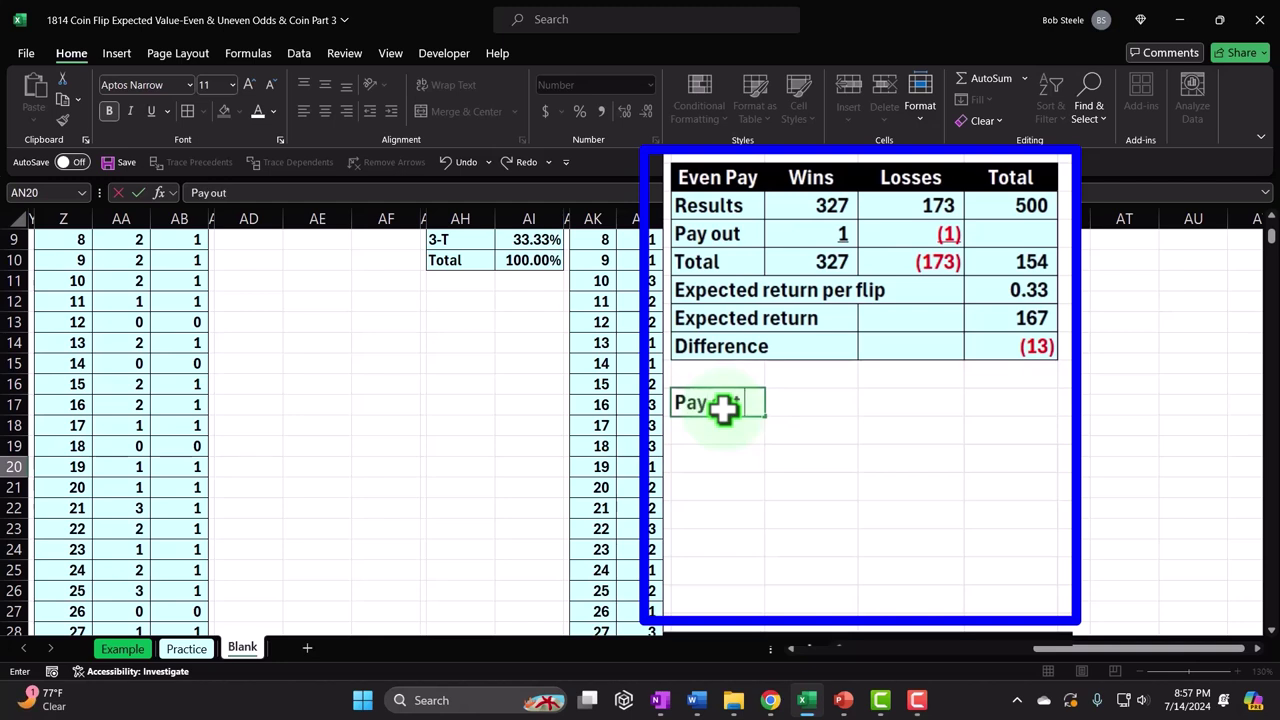
key(Tab)
text(W)
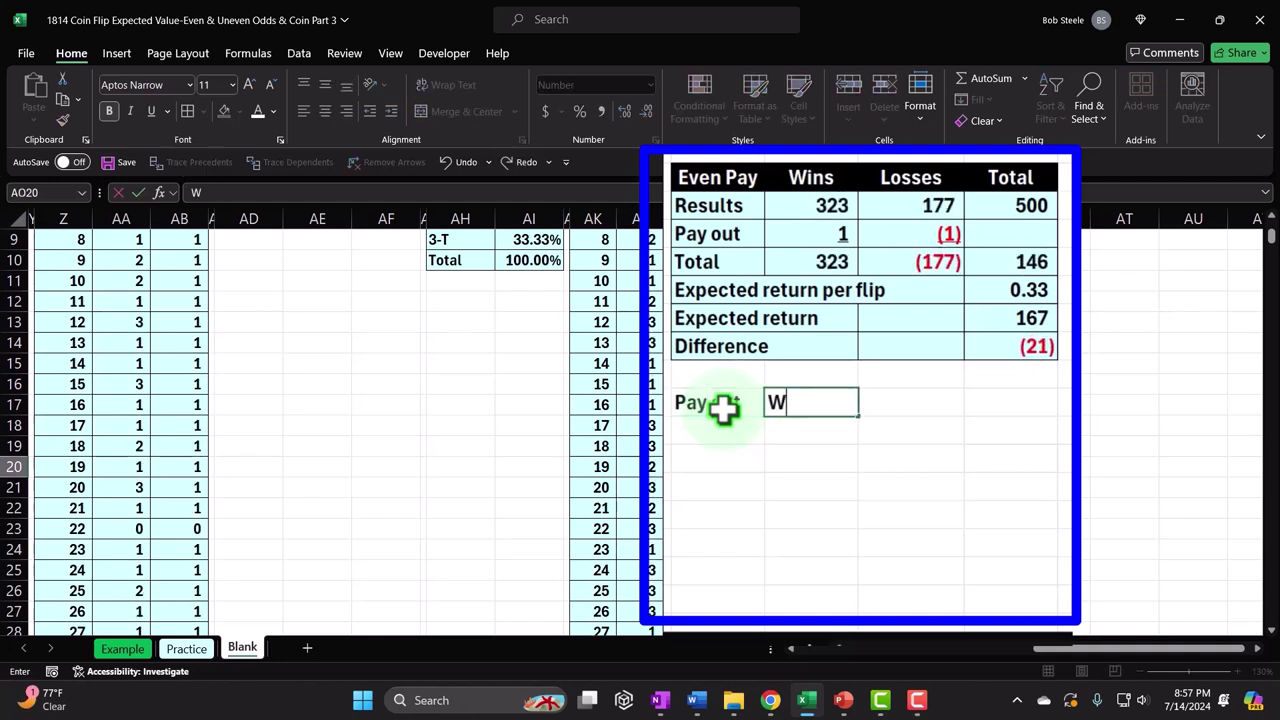
key(Tab)
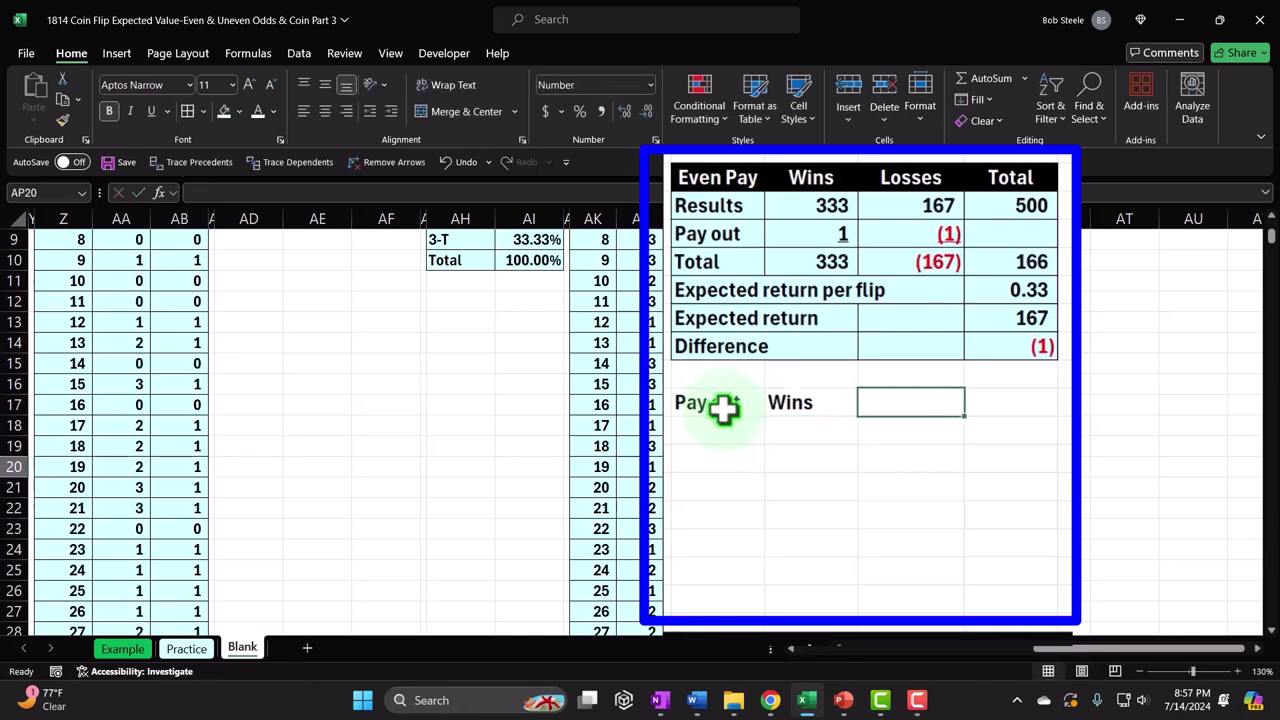
text(Losses)
key(Tab)
text(Tot)
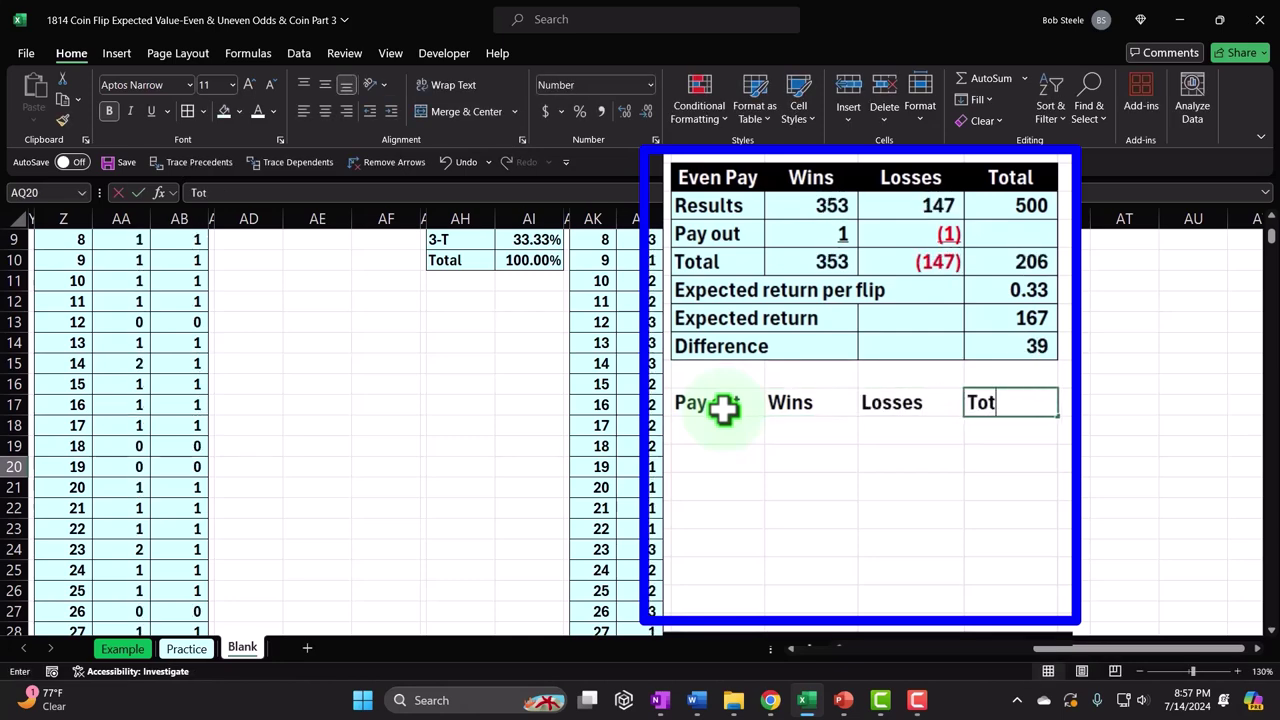
key(Return)
- Format the new header row with black fill, white text and centered alignment
mouse_move(723, 406)
mouse_down()
mouse_move(912, 424)
mouse_move(978, 412)
mouse_up()
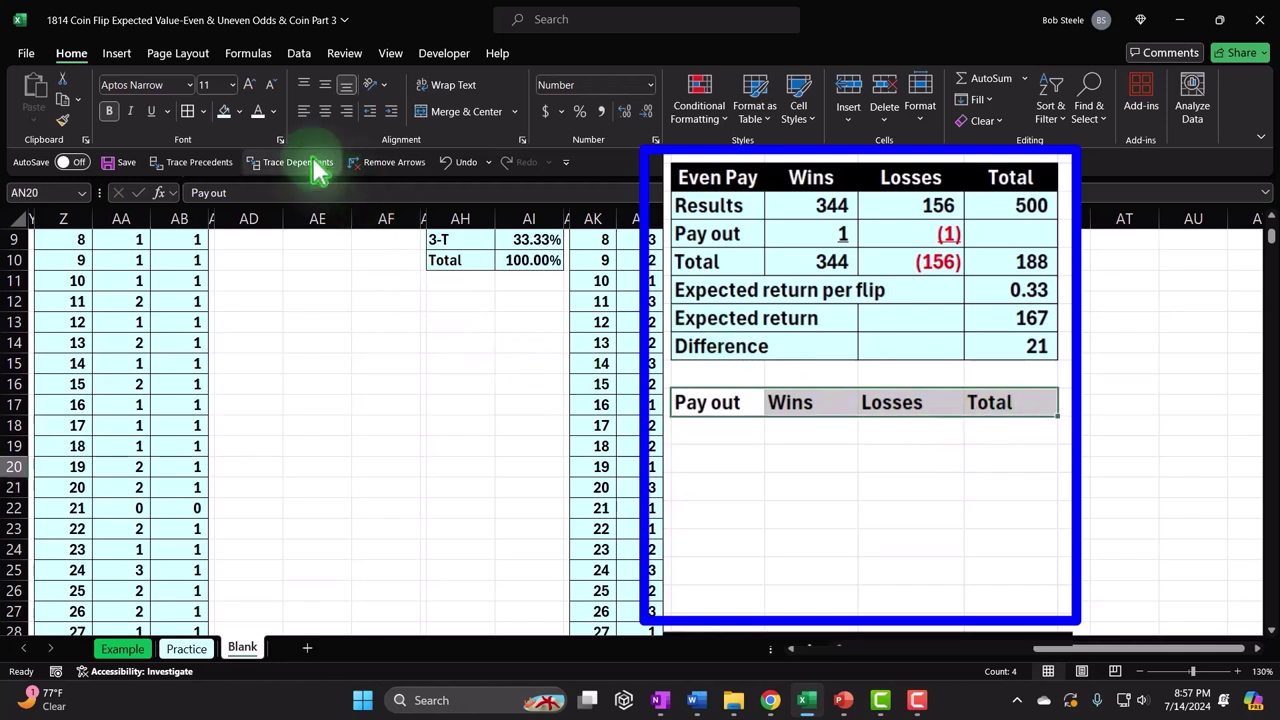
click(201, 112)
click(239, 113)
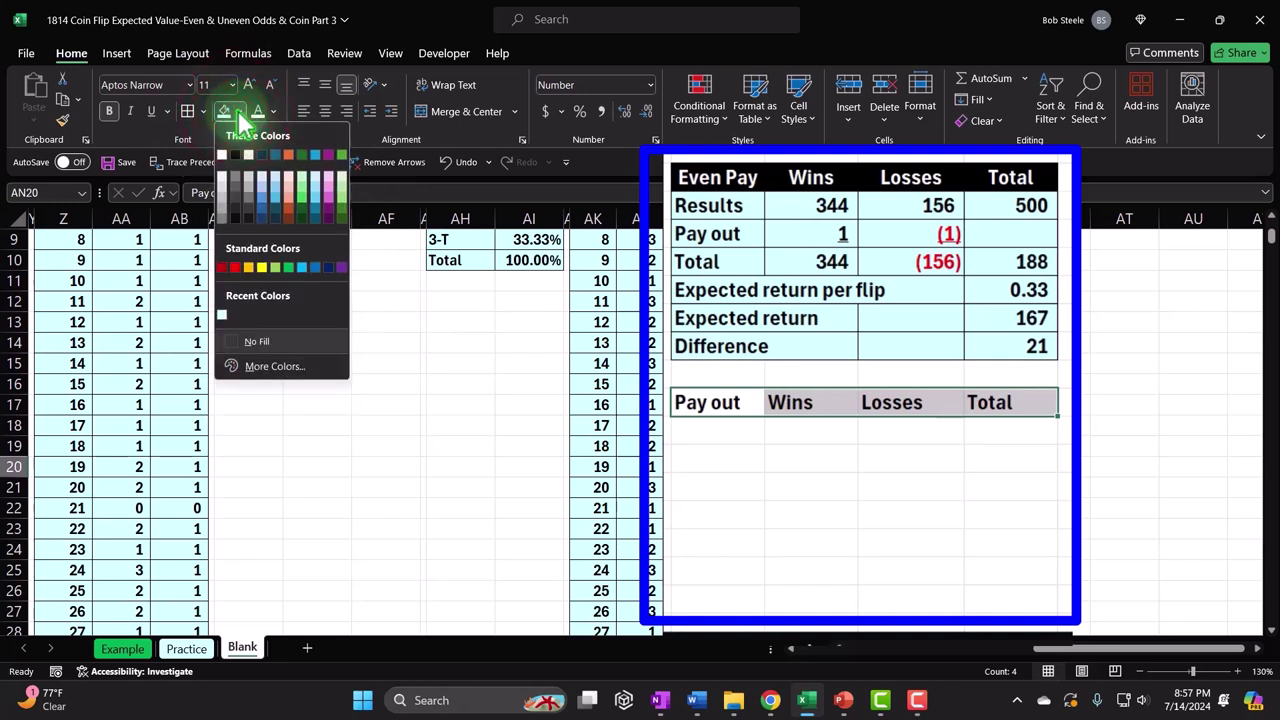
click(237, 150)
click(258, 113)
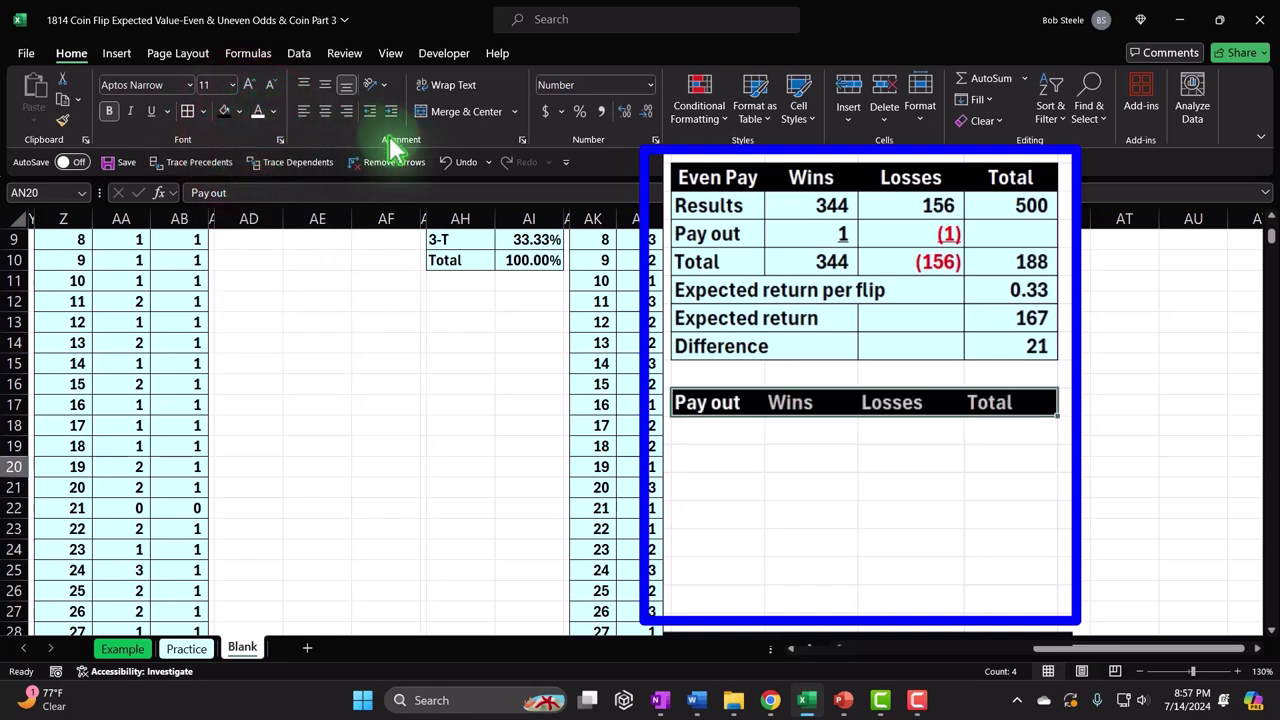
click(325, 111)
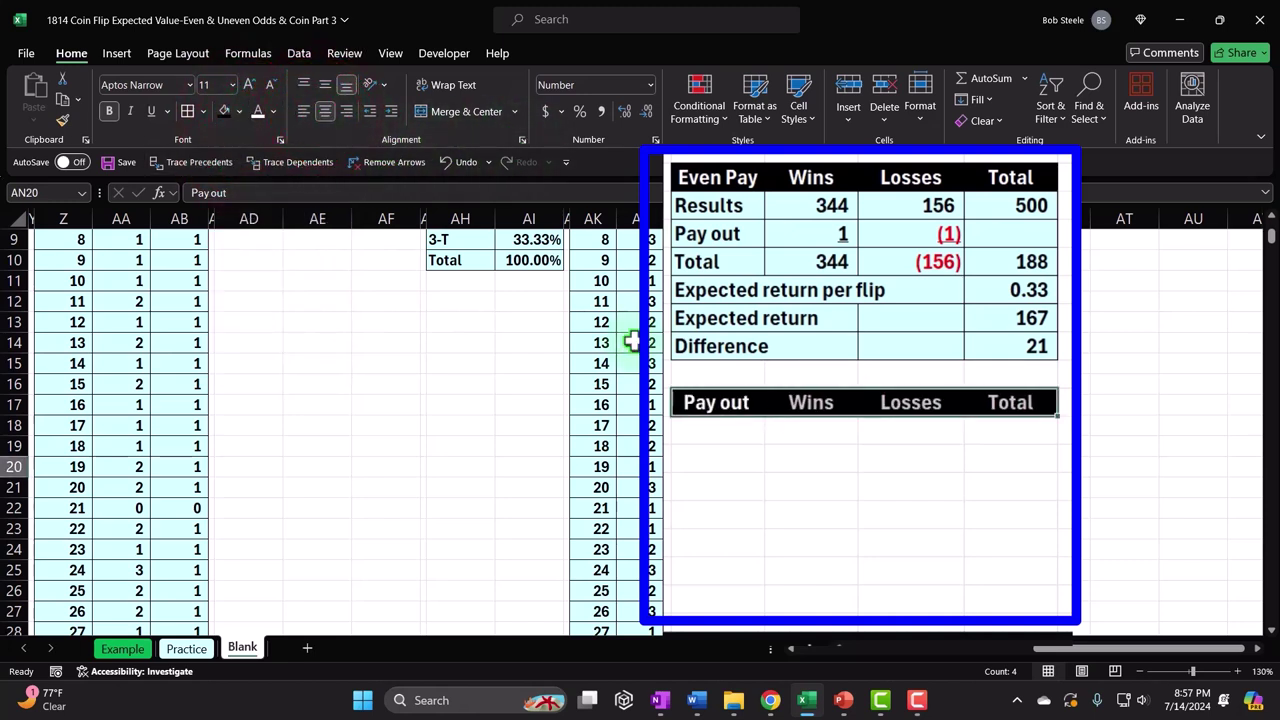
click(735, 435)
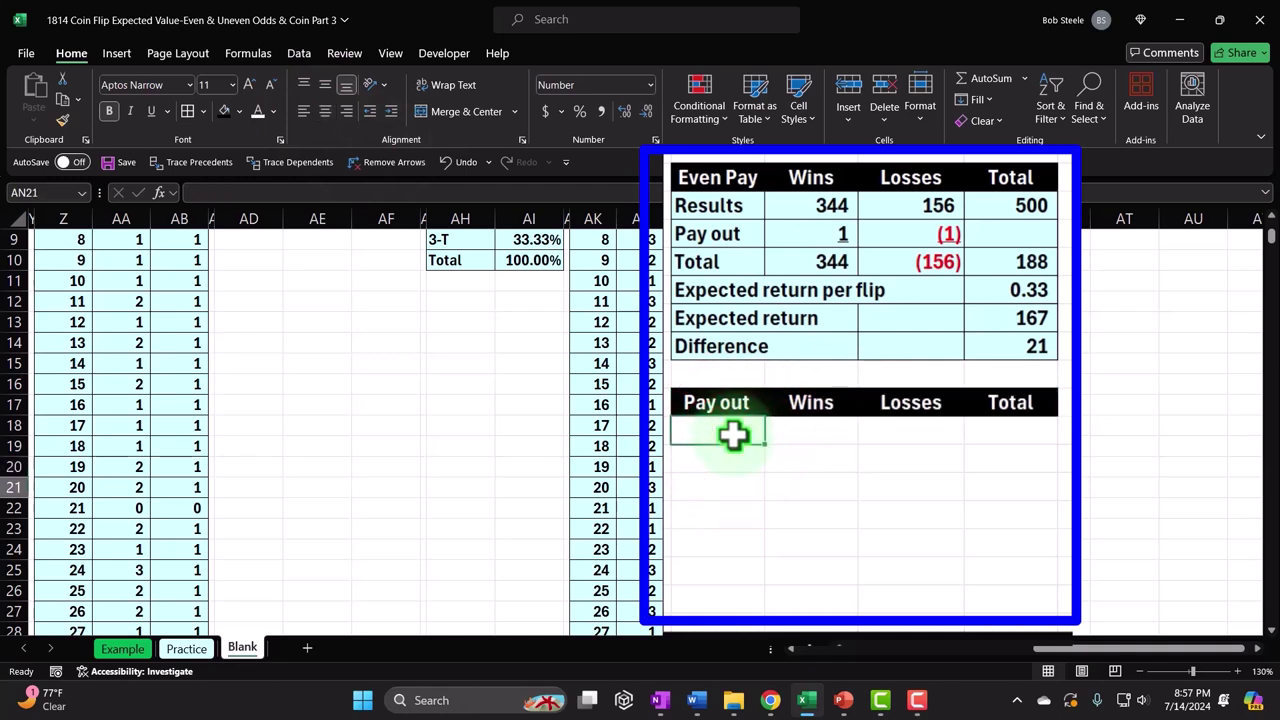
- Link the new table's row labels, Results through Difference, to the Even Pay labels
text(=)
key(Up)
key(Up)
key(Up)
key(Up)
key(Up)
key(Up)
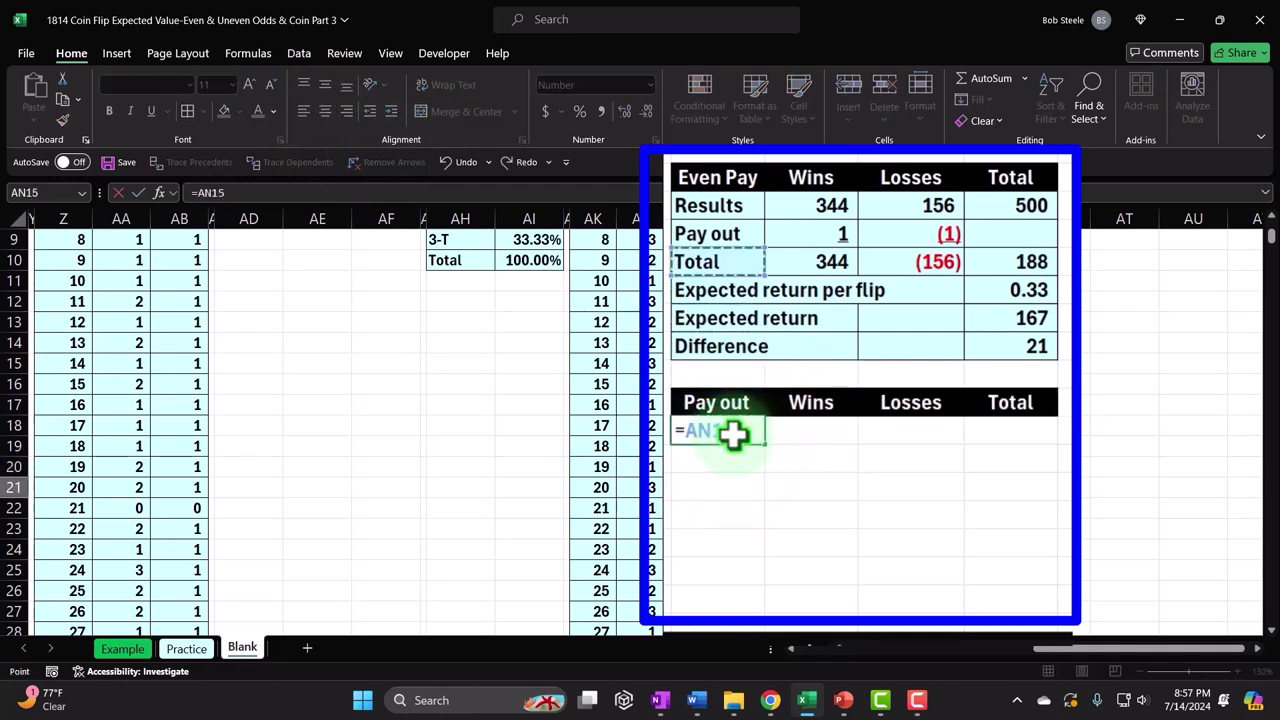
key(Up)
key(Up)
key(ctrl+Return)
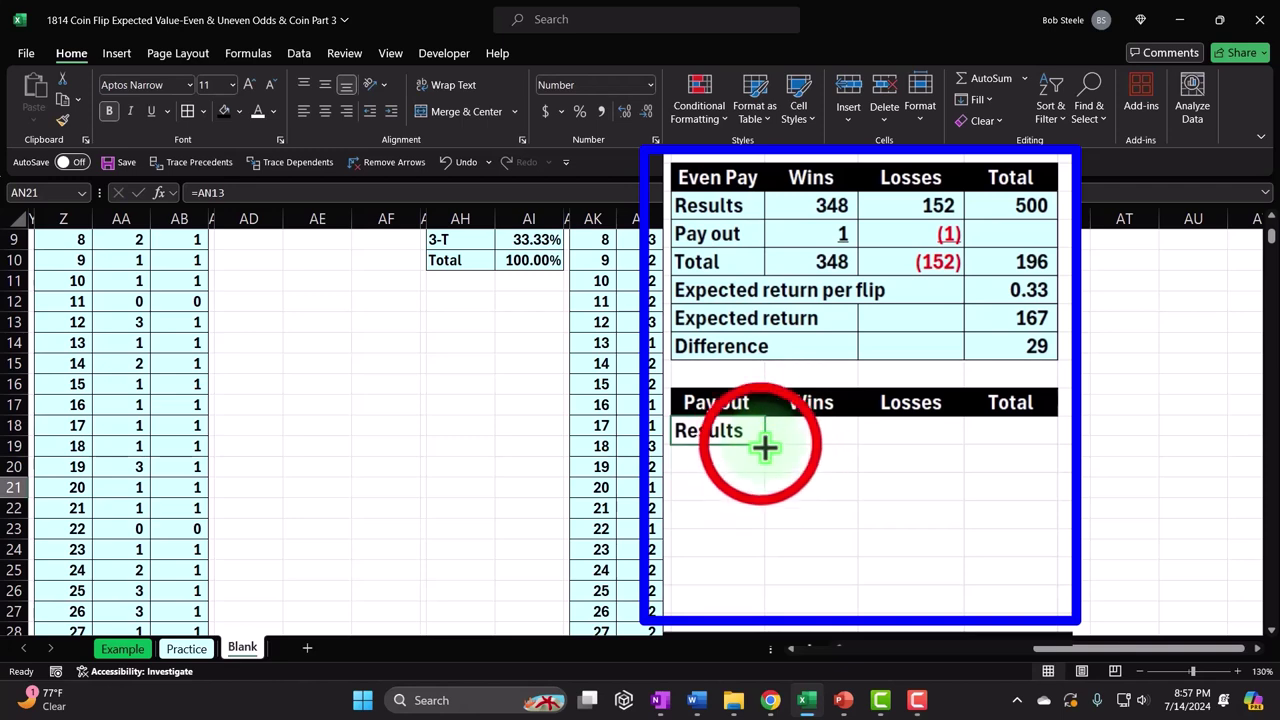
drag(763, 447, 753, 575)
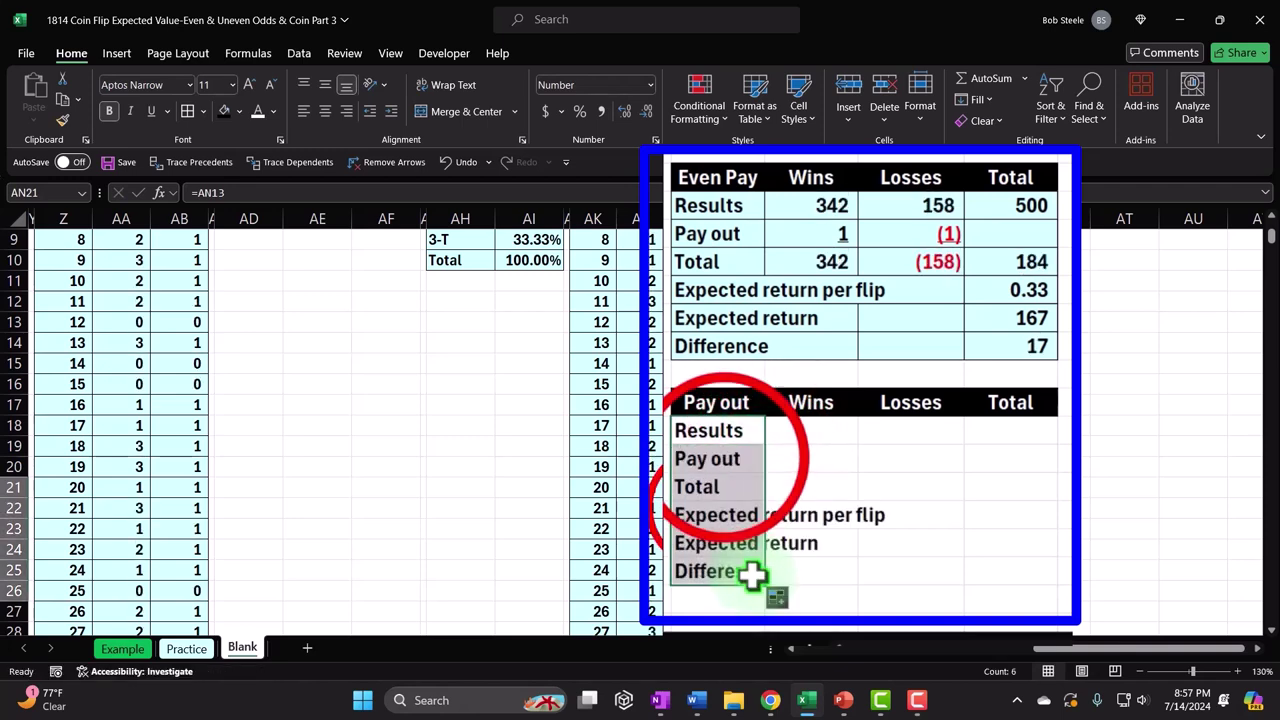
double_click(722, 460)
key(Return)
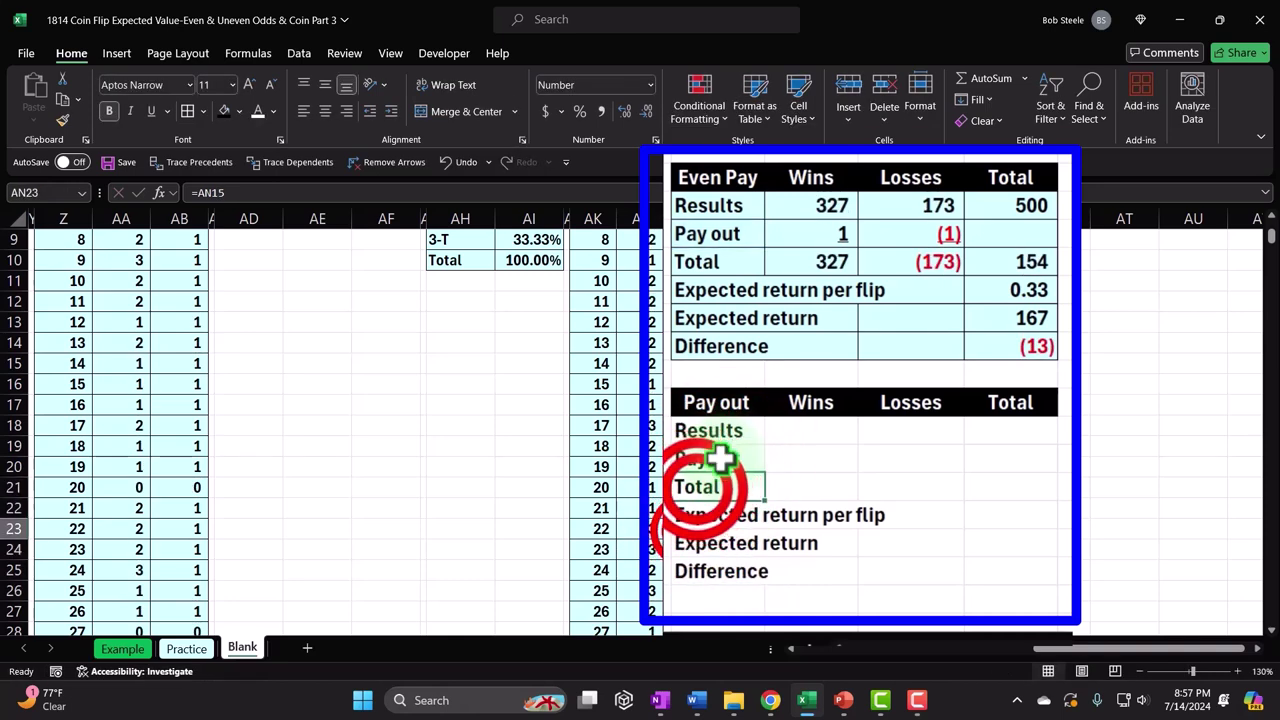
double_click(703, 486)
key(Return)
- Link the Results wins and losses to the Even Pay values with =AO13 and =AP13
key(Right)
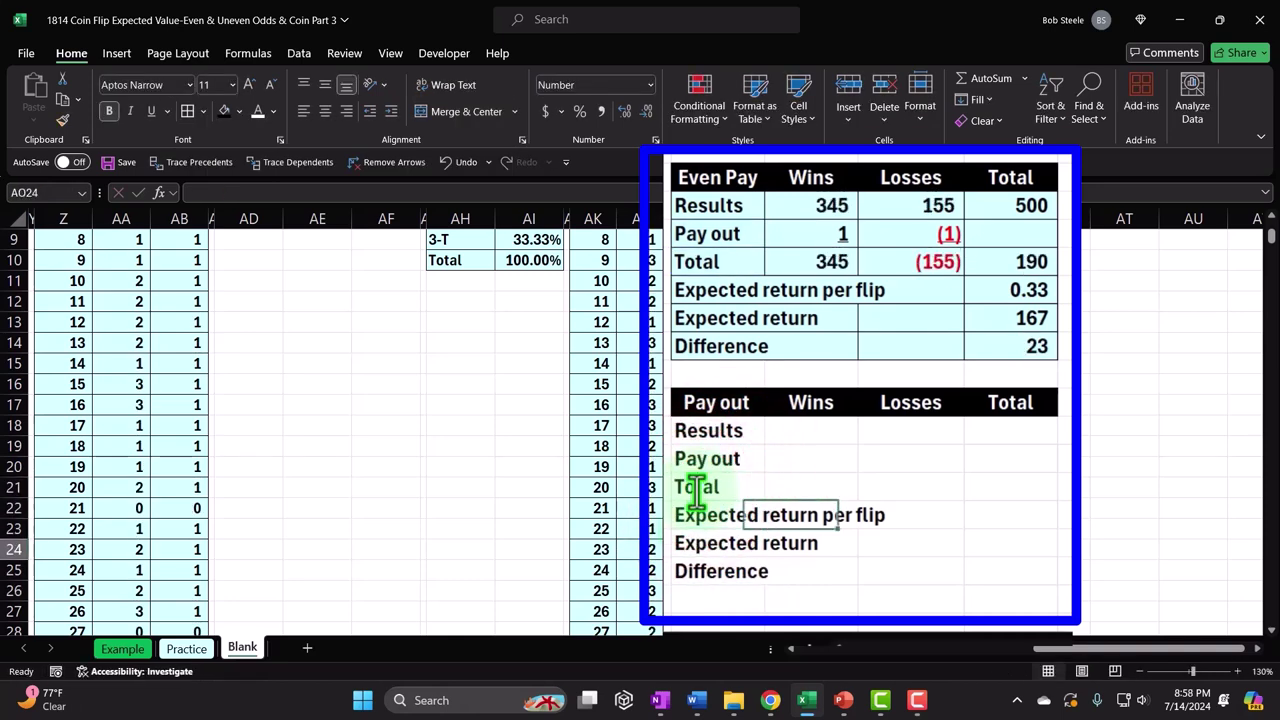
key(Right)
key(Up)
key(Up)
key(Up)
key(Left)
text(=)
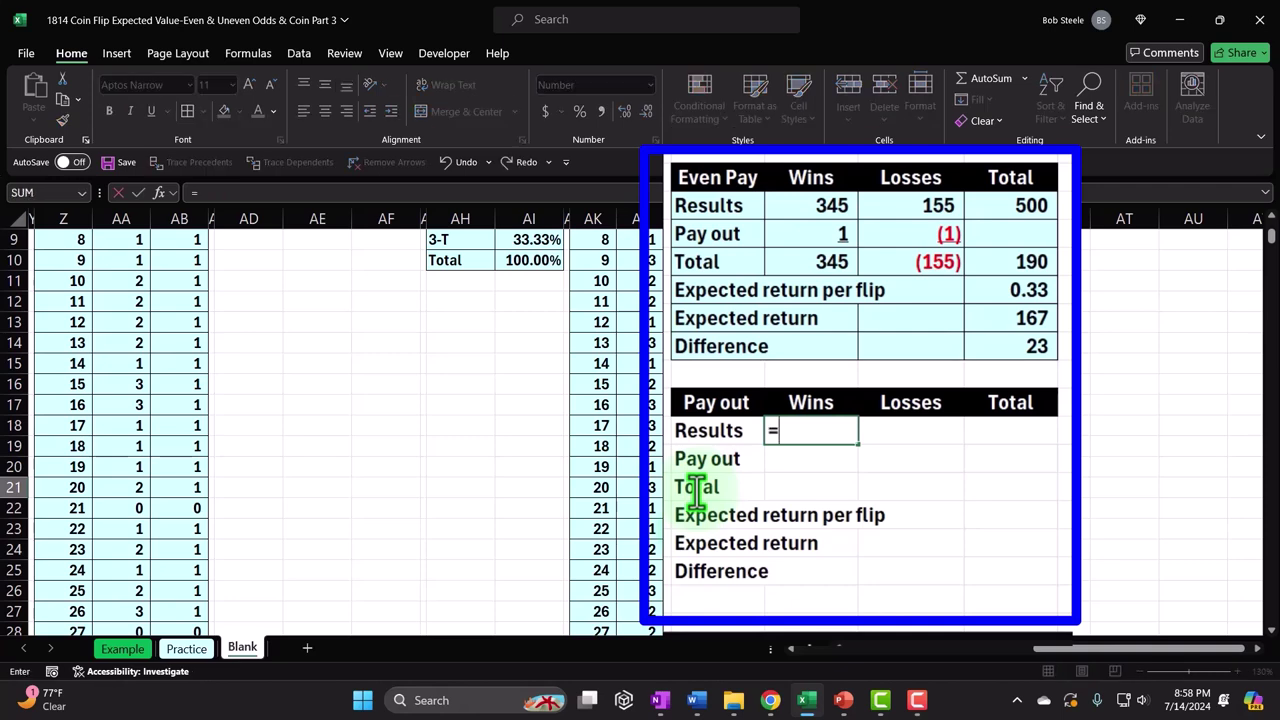
key(Up)
key(Up)
key(Up)
key(Up)
key(Up)
key(Up)
key(Up)
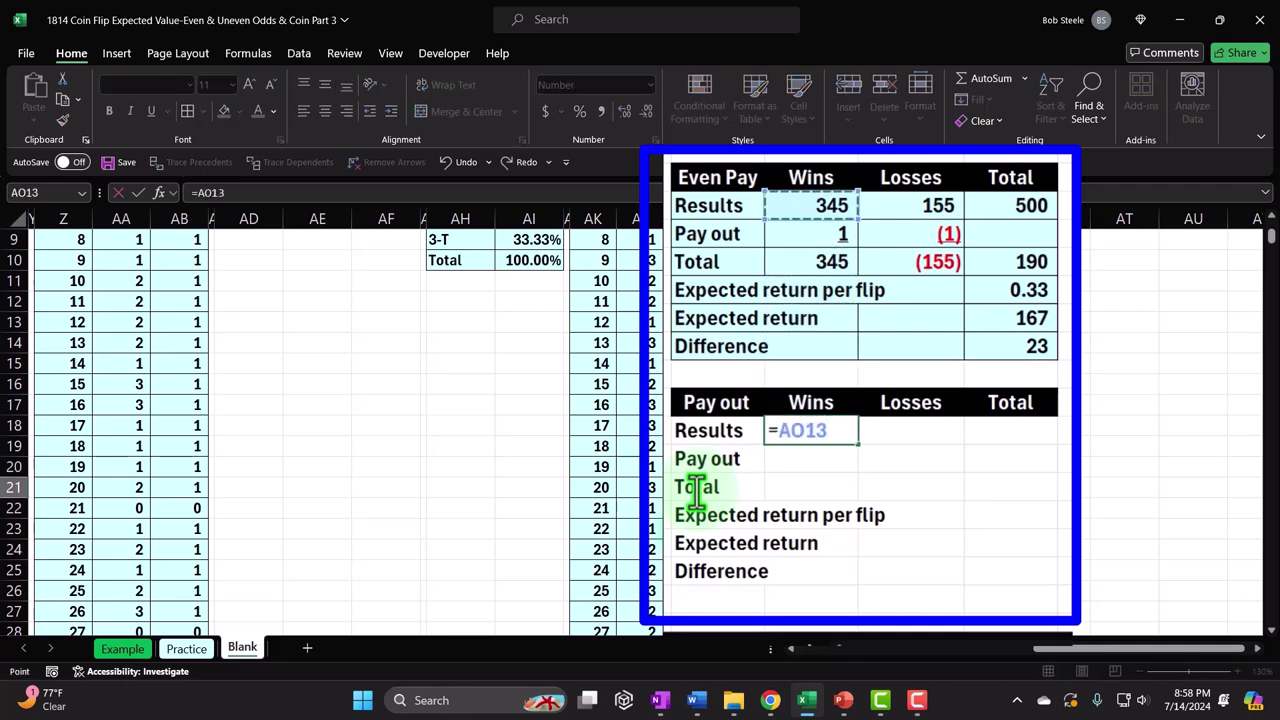
key(Tab)
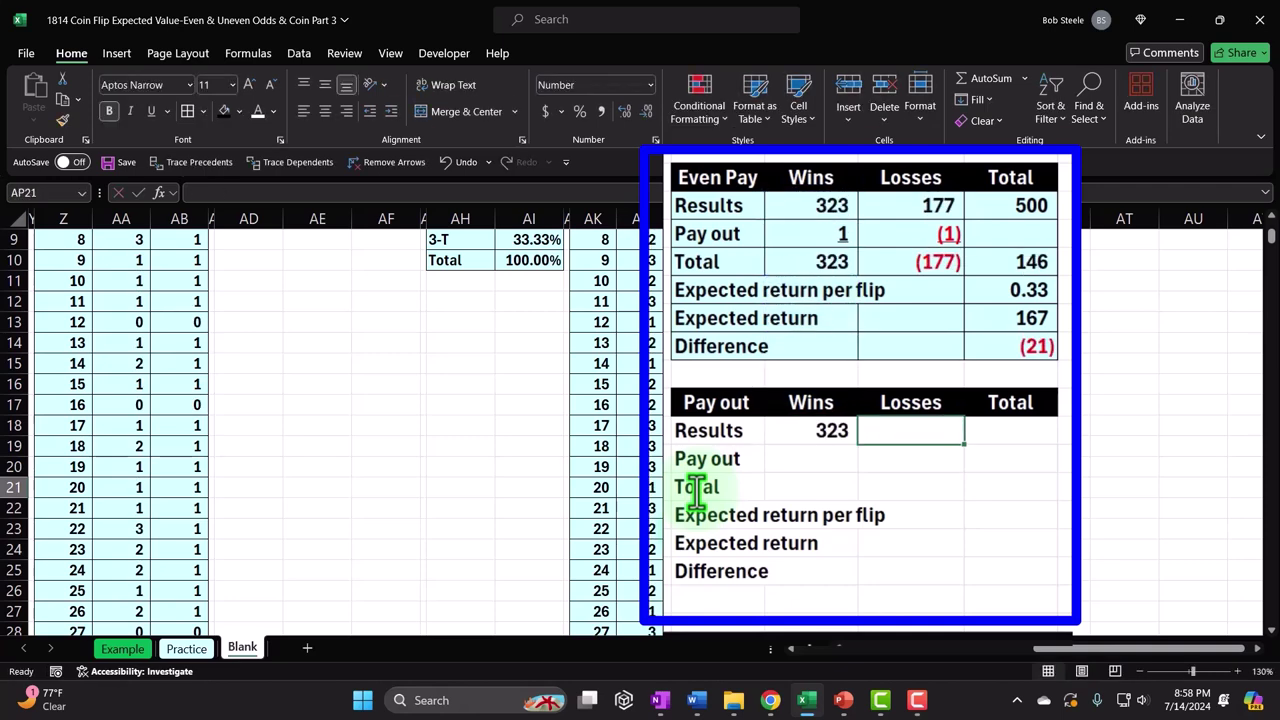
text(=)
key(Up)
key(Up)
key(Up)
key(Up)
key(Up)
key(Up)
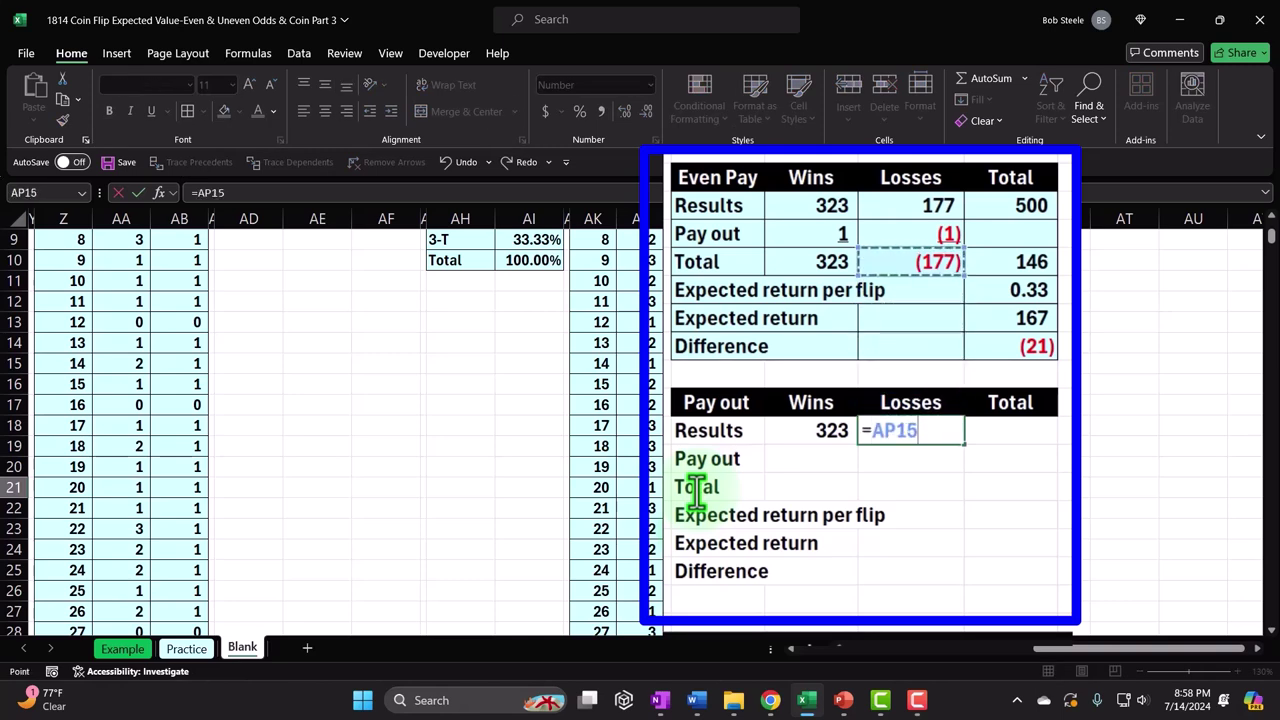
key(Return)
key(Up)
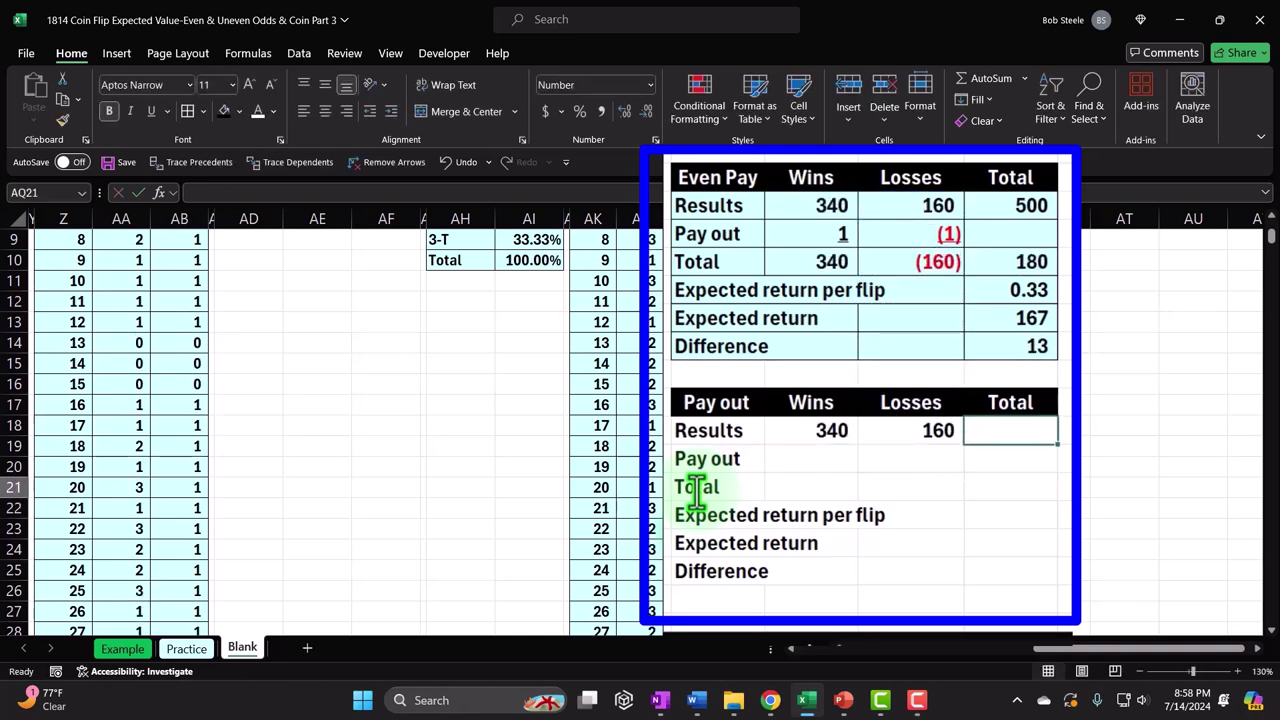
- Total the Results row in AQ21 with =SUM(AO21:AP21), giving 500
text(=sum()
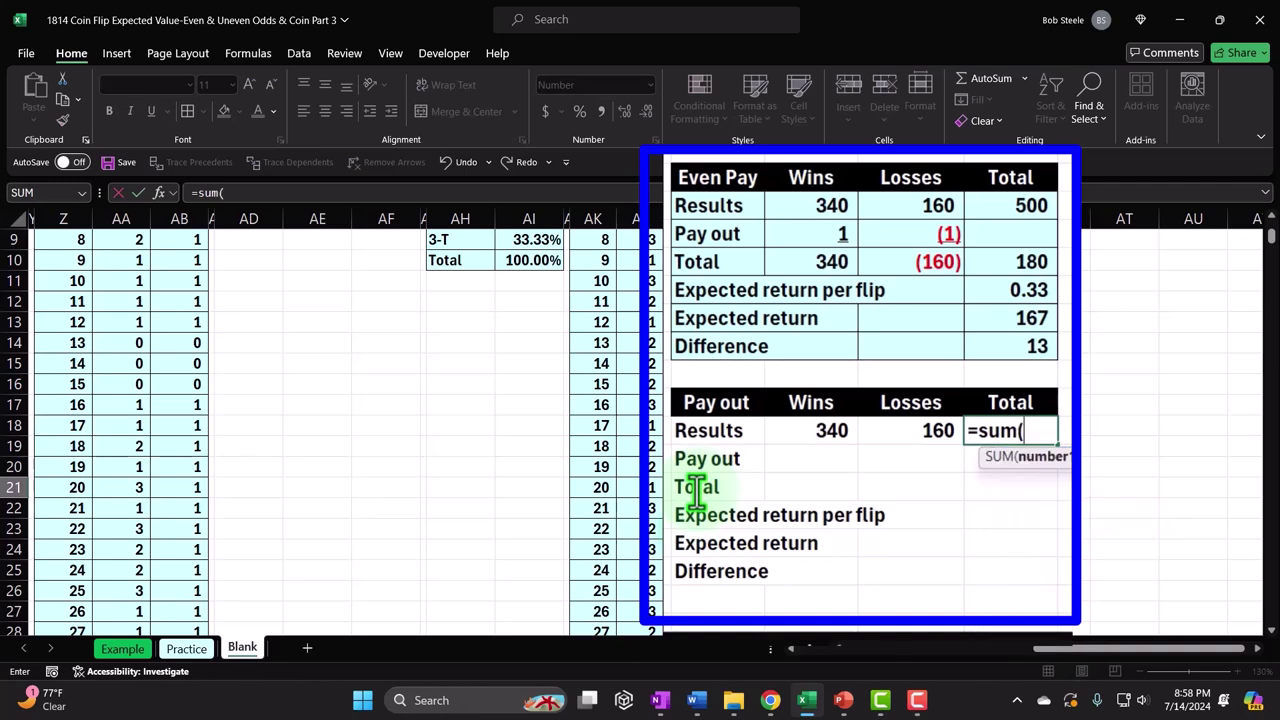
key(Left)
key(shift+Left)
key(Return)
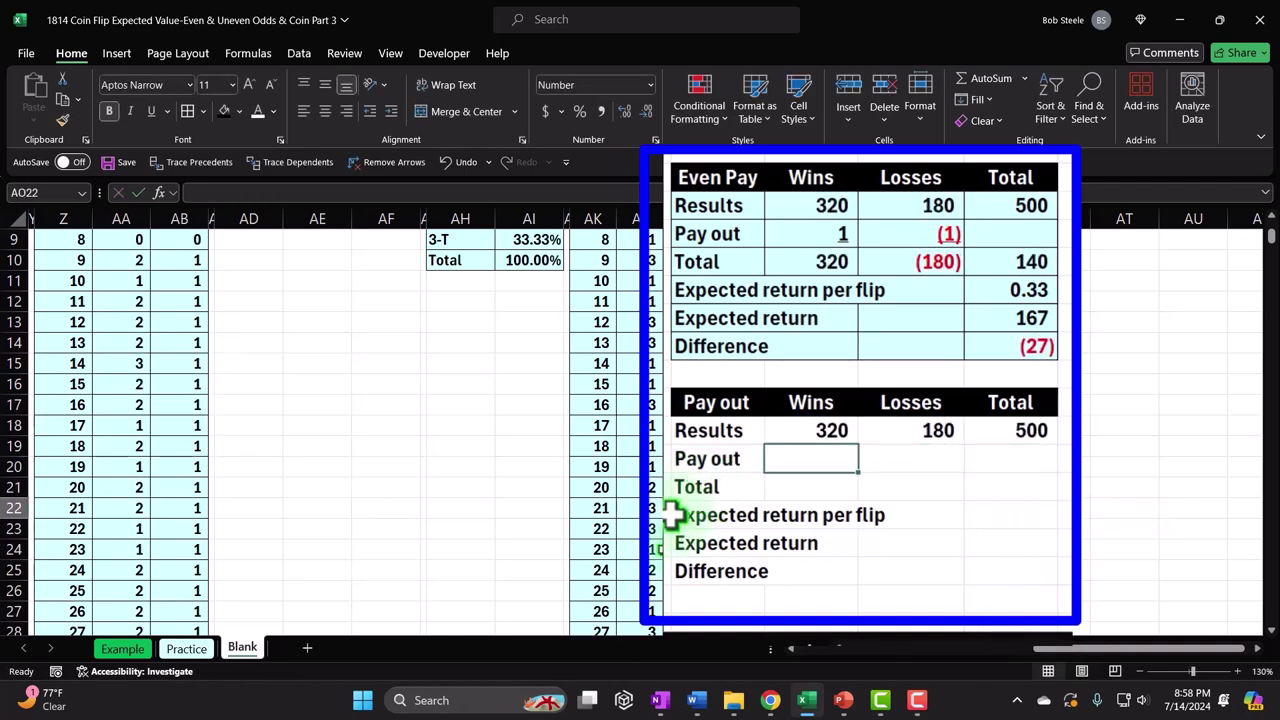
- Enter payouts of 2 for wins and 1 for losses in AO22:AP22
text(2)
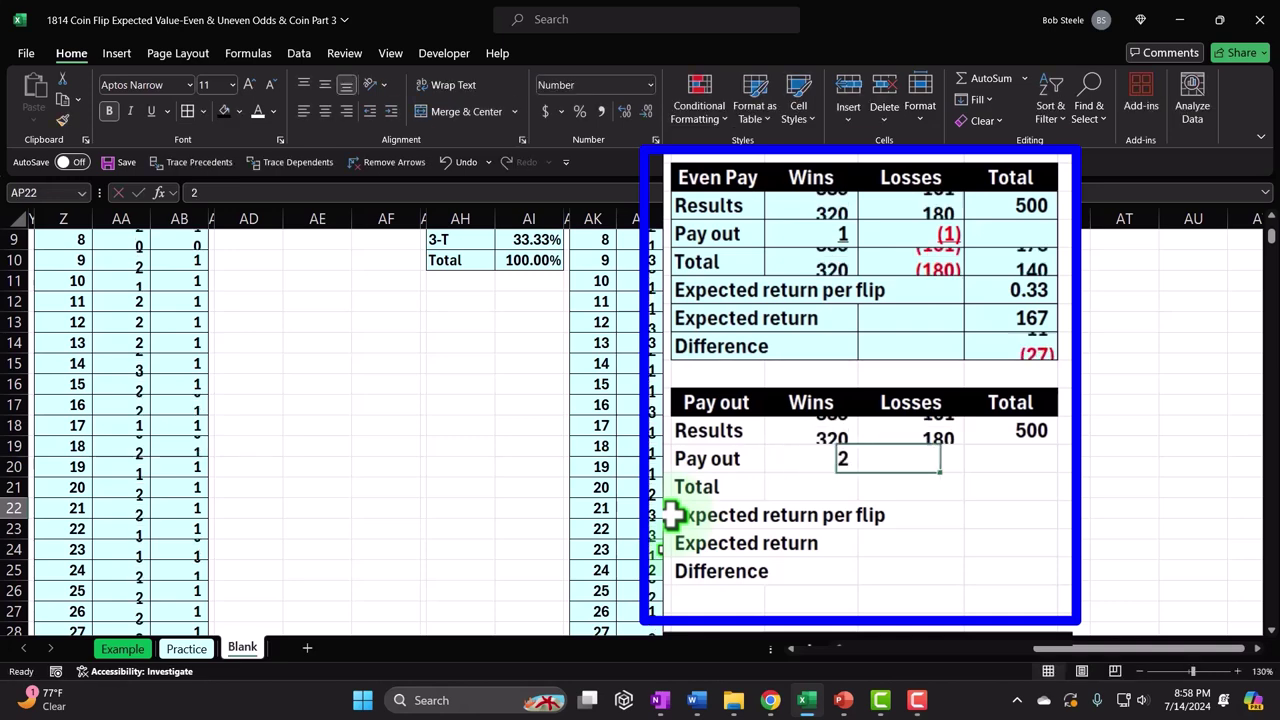
key(Tab)
text(1)
key(Return)
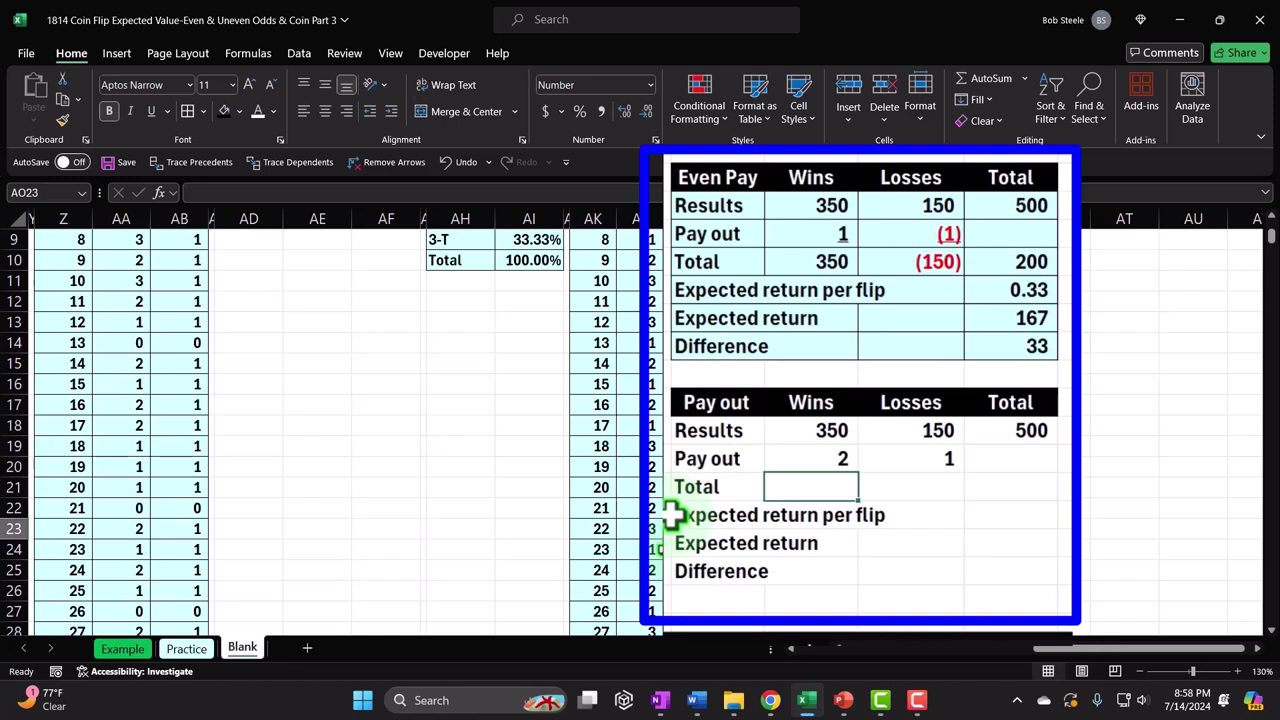
- Compute the Wins Total as =AO21*AO22 (676) and begin the losses total formula in AP23
text(=AO21)
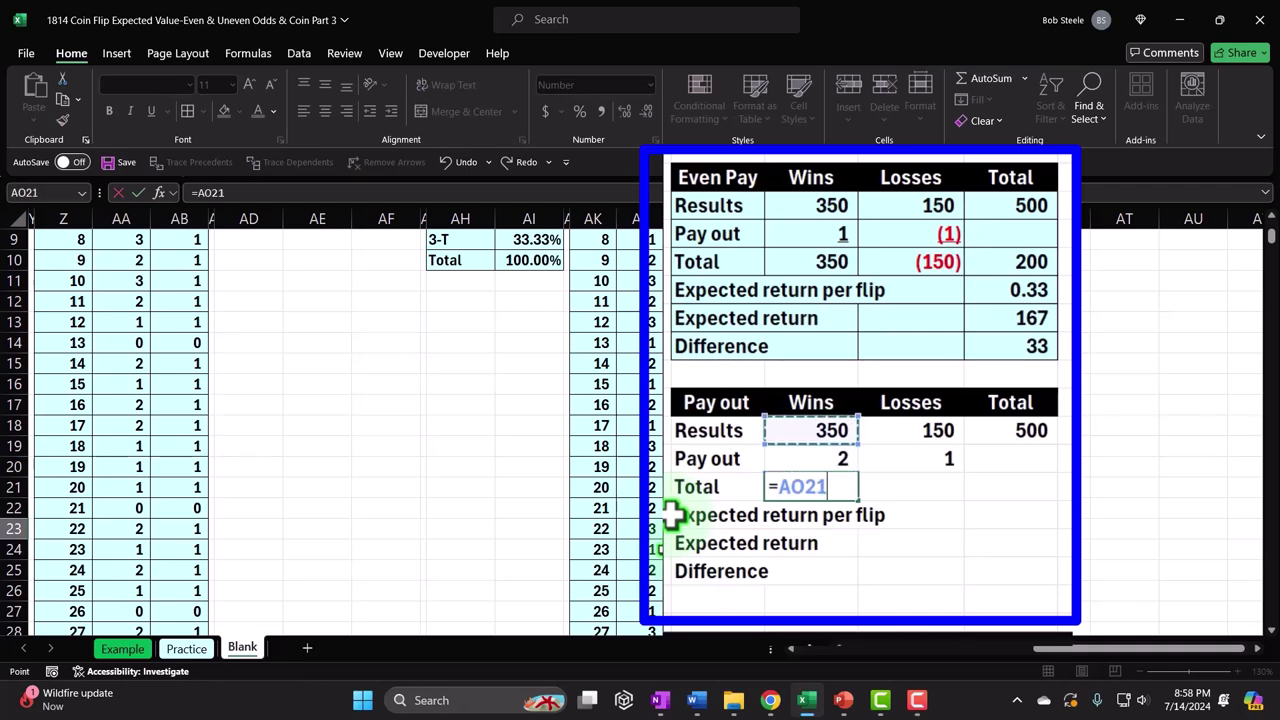
text(*)
key(Up)
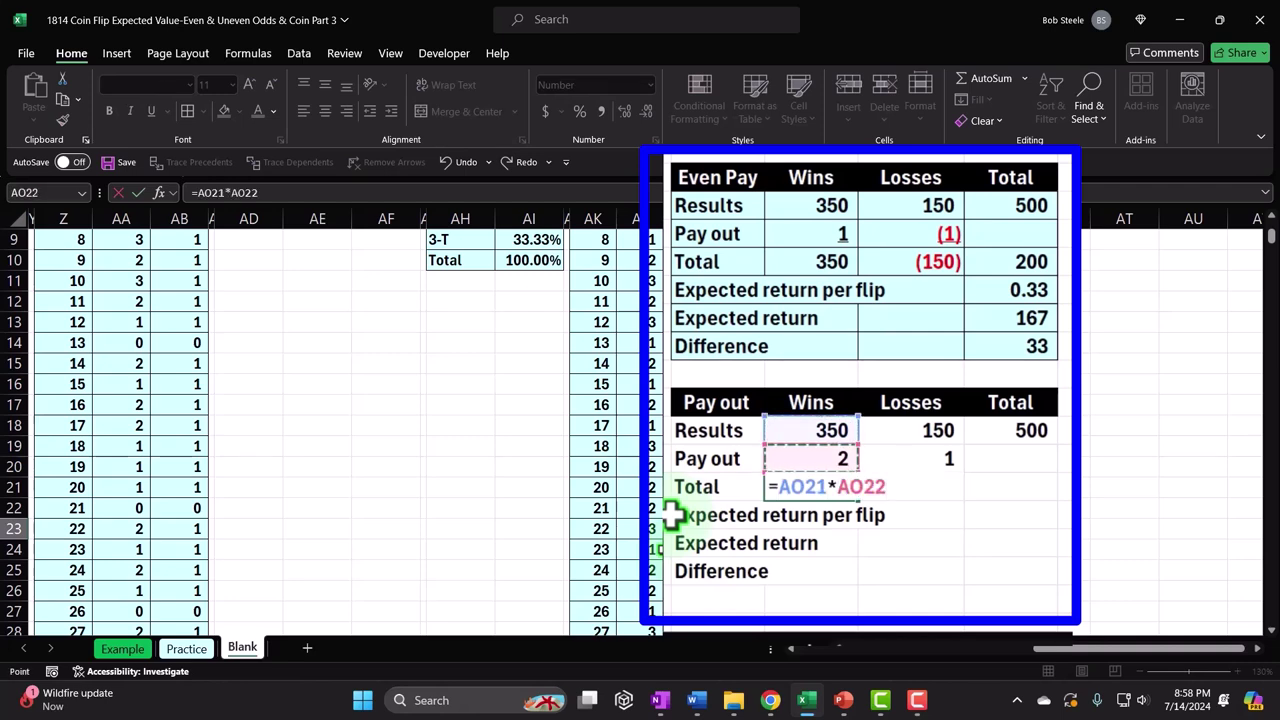
key(Return)
key(Up)
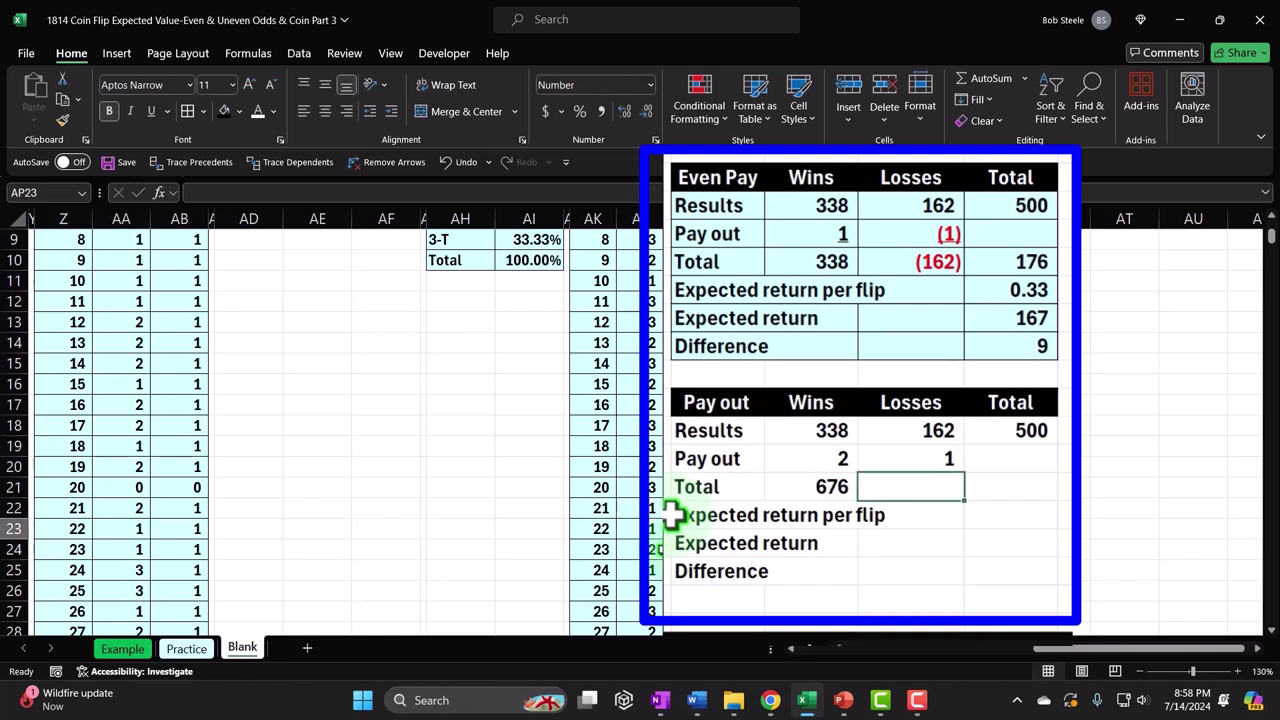
text(=)
key(Up)
key(Up)
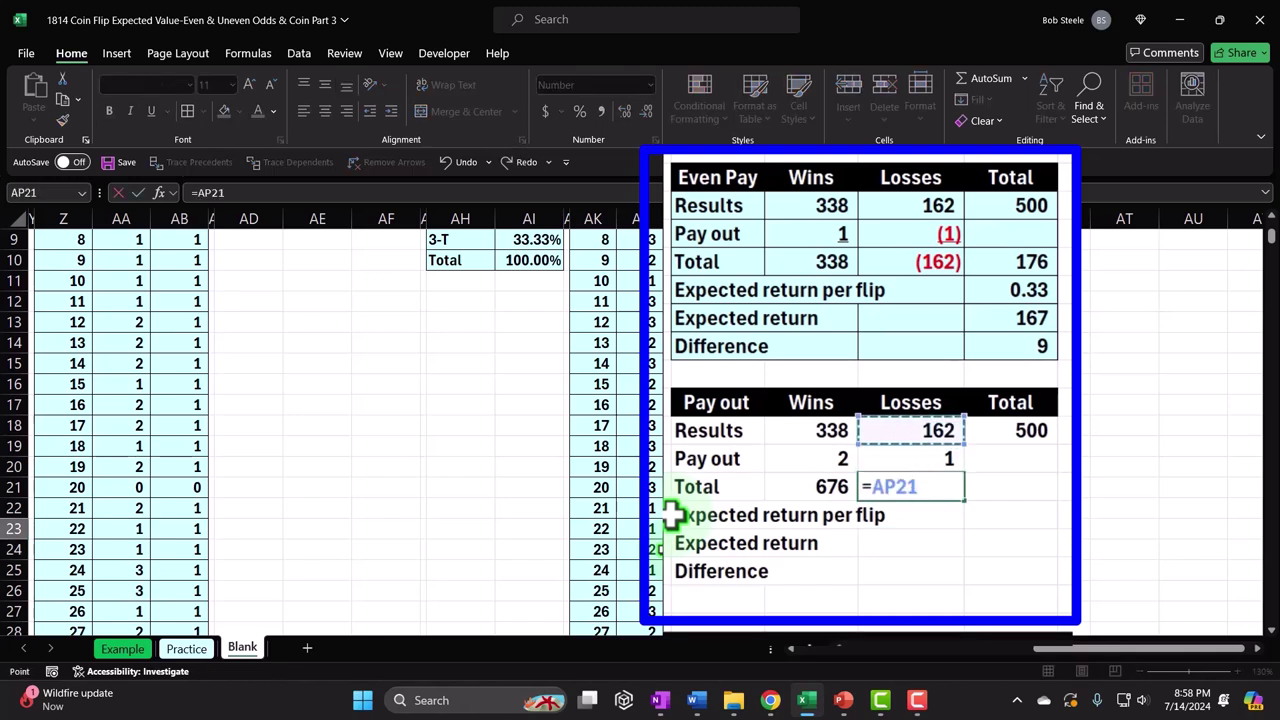
- Finish the losses total as =AP21*AP22 and change the losses payout in AP22 to -1
key(Up)
key(Return)
click(910, 460)
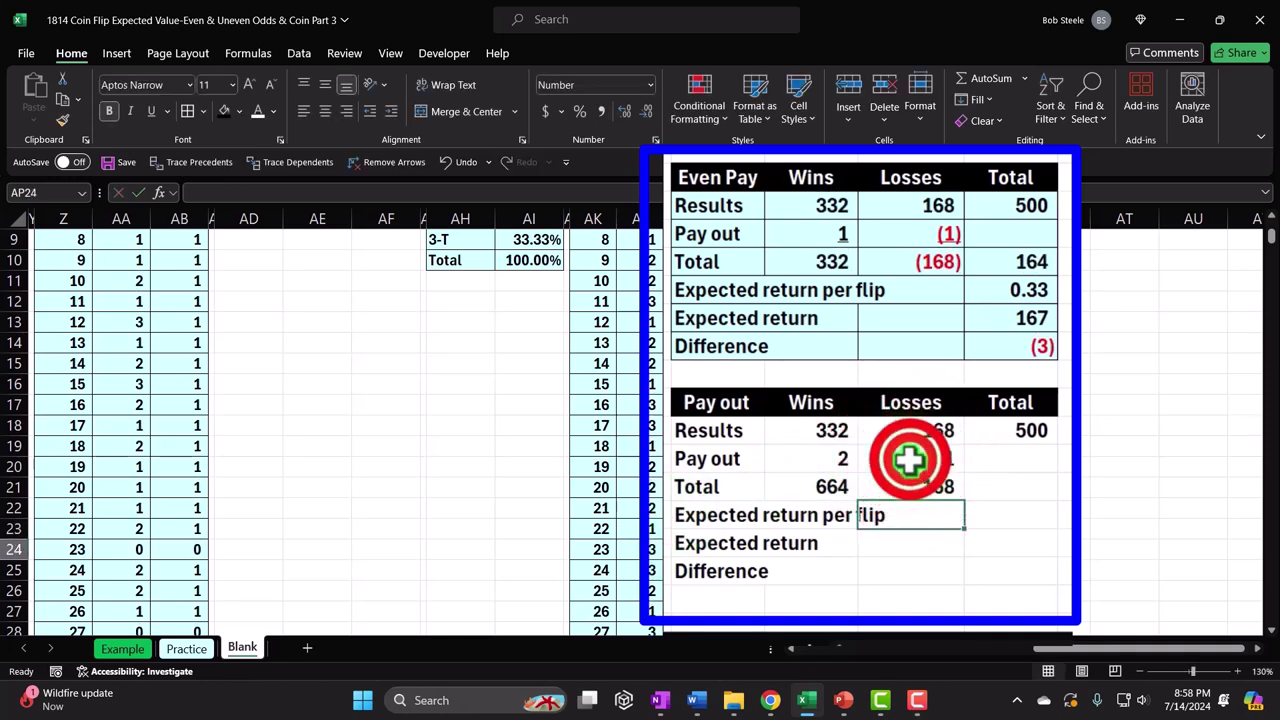
text(-1)
key(Return)
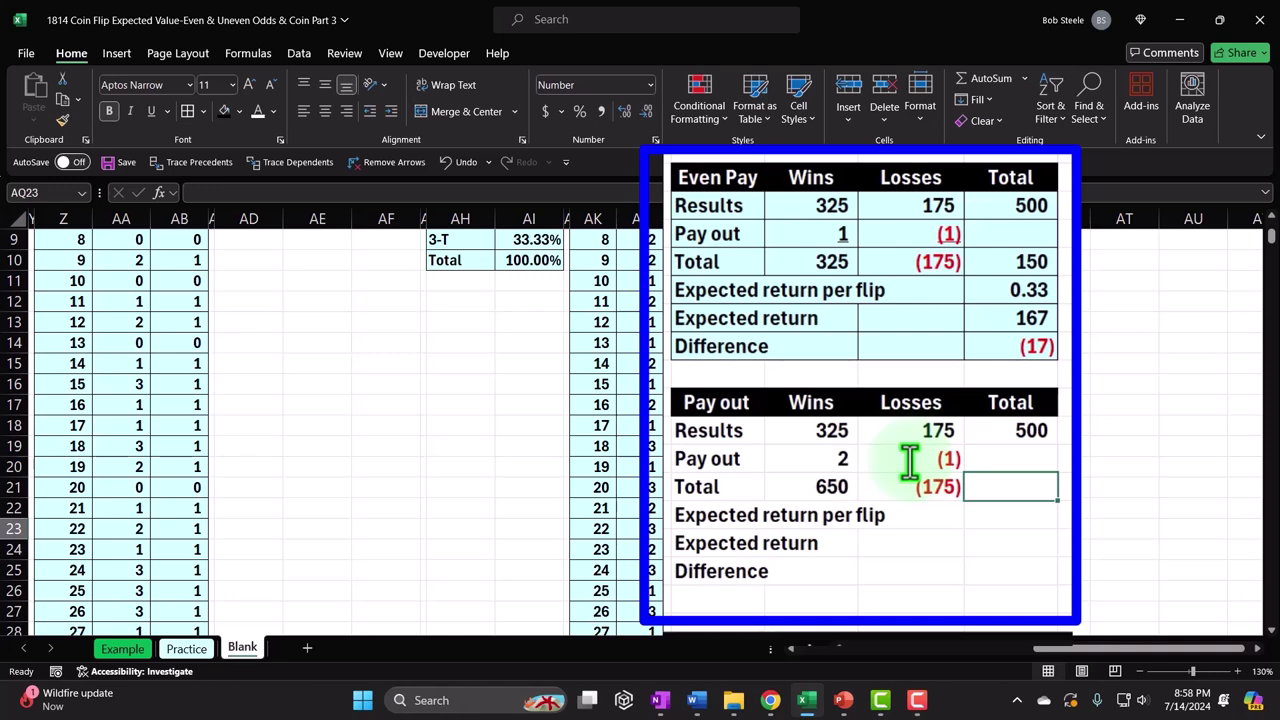
- Enter =SUM(AO23:AP23) in AQ23 for the overall Pay out total
text(=sum()
key(Left)
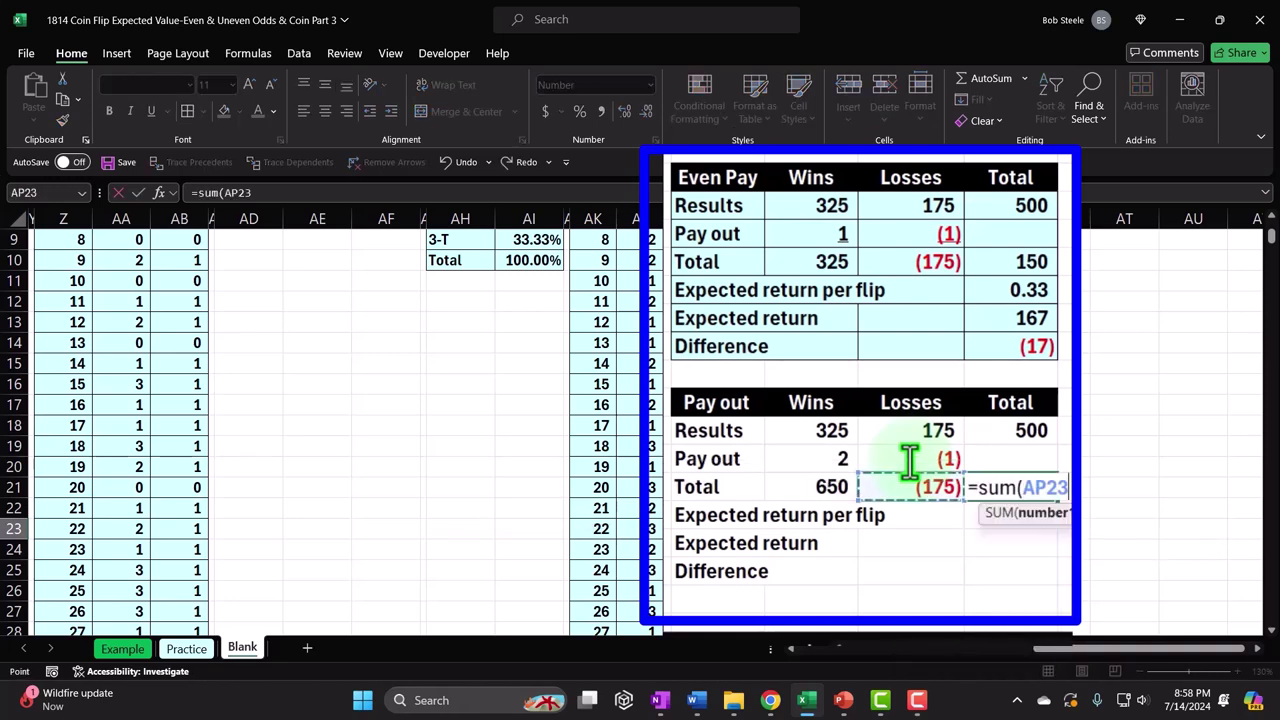
key(shift+Left)
key(ctrl+Return)
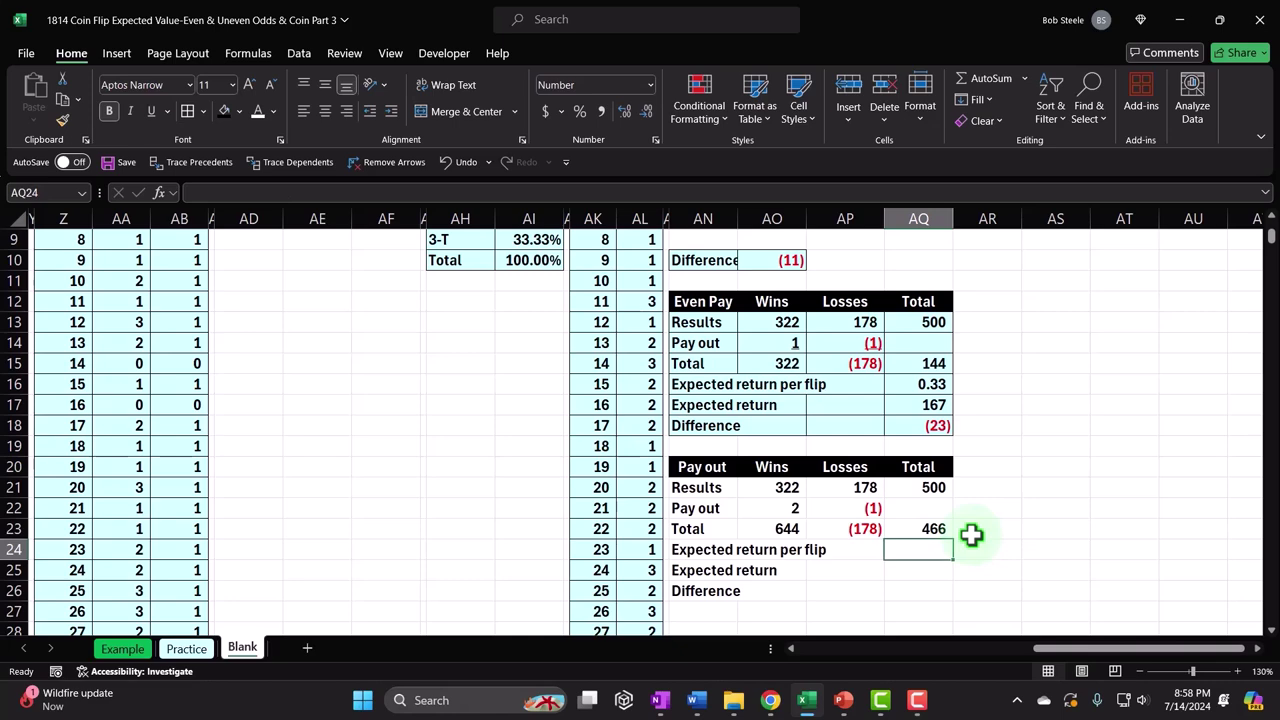
- Set the expected return per flip in AQ24 to =G52, the earlier 1.00 result
text(=)
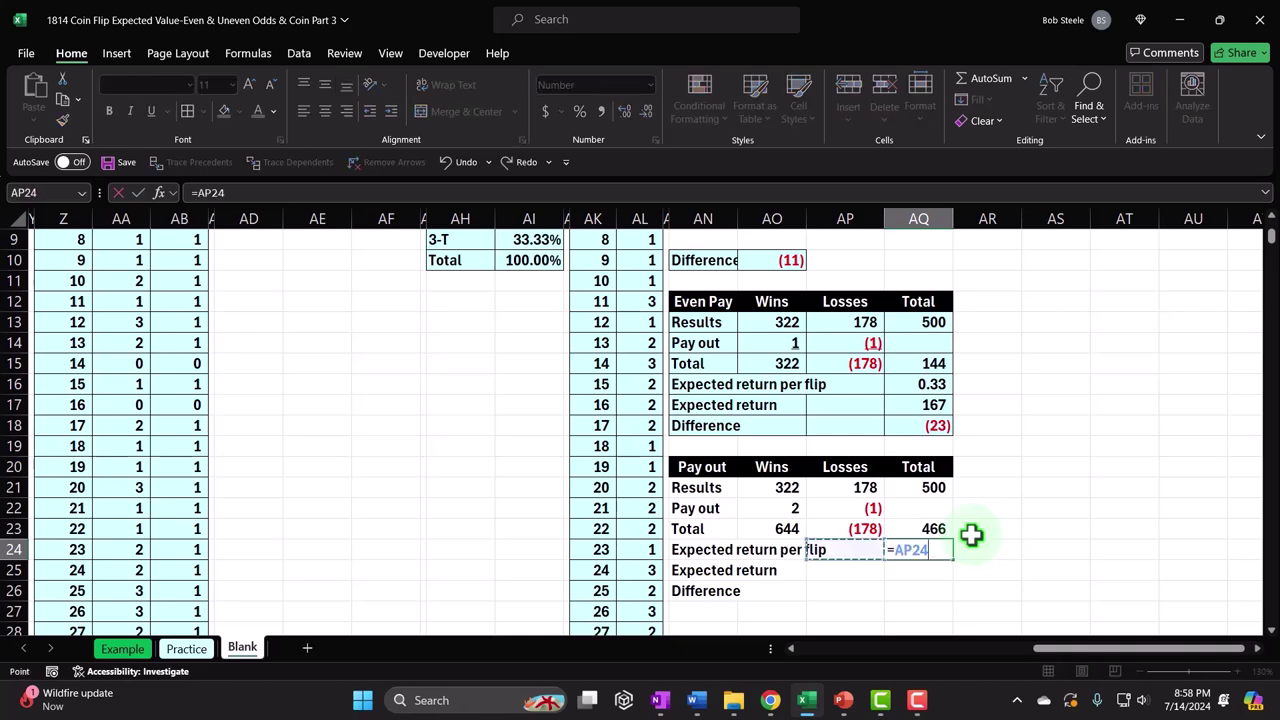
key(ctrl+Left)
key(ctrl+Left)
key(ctrl+Left)
key(ctrl+Left)
key(ctrl+Left)
key(ctrl+Left)
key(ctrl+Left)
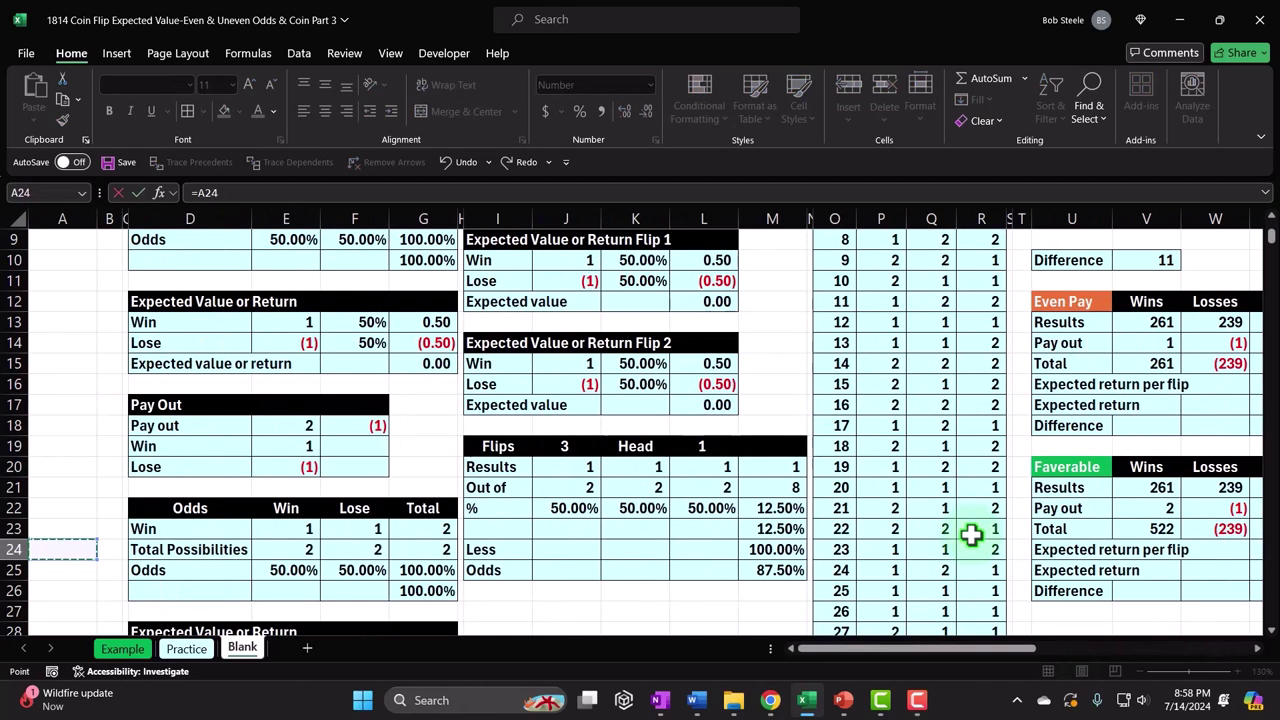
scroll(666, 471, down, 1)
scroll(674, 451, down, 1)
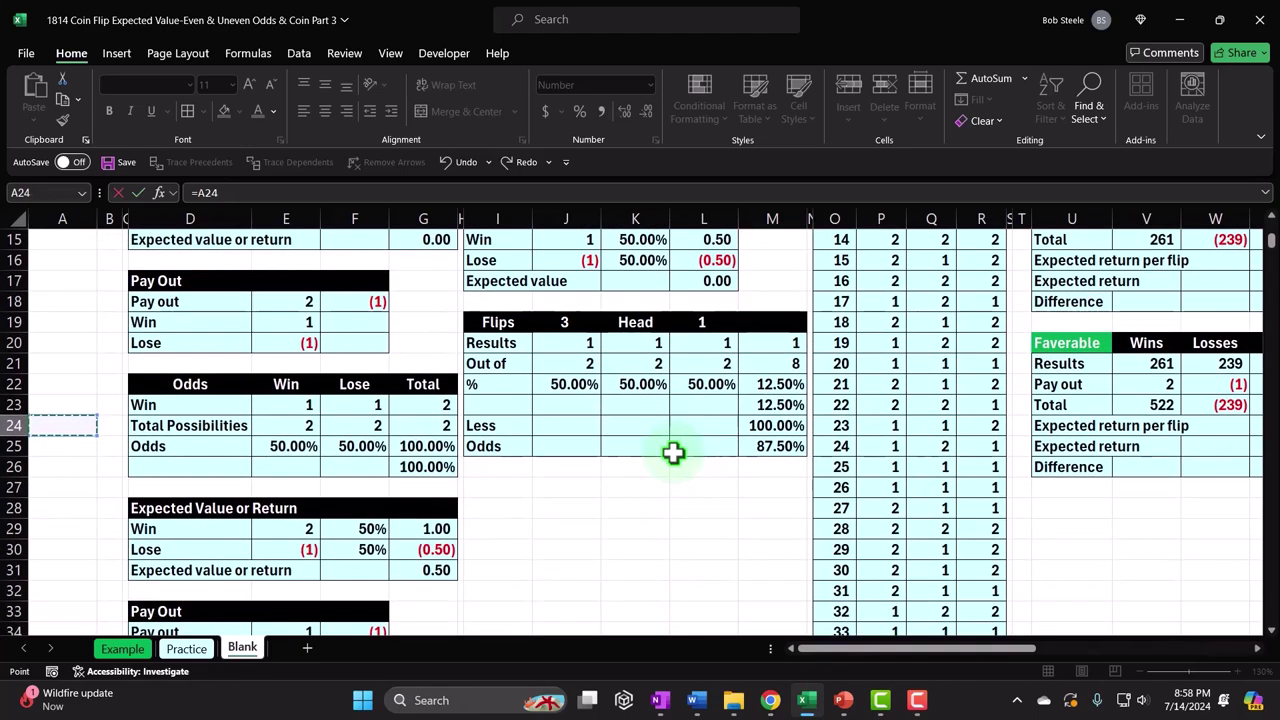
scroll(673, 453, down, 1)
scroll(673, 453, down, 1)
scroll(673, 453, down, 2)
scroll(673, 453, down, 1)
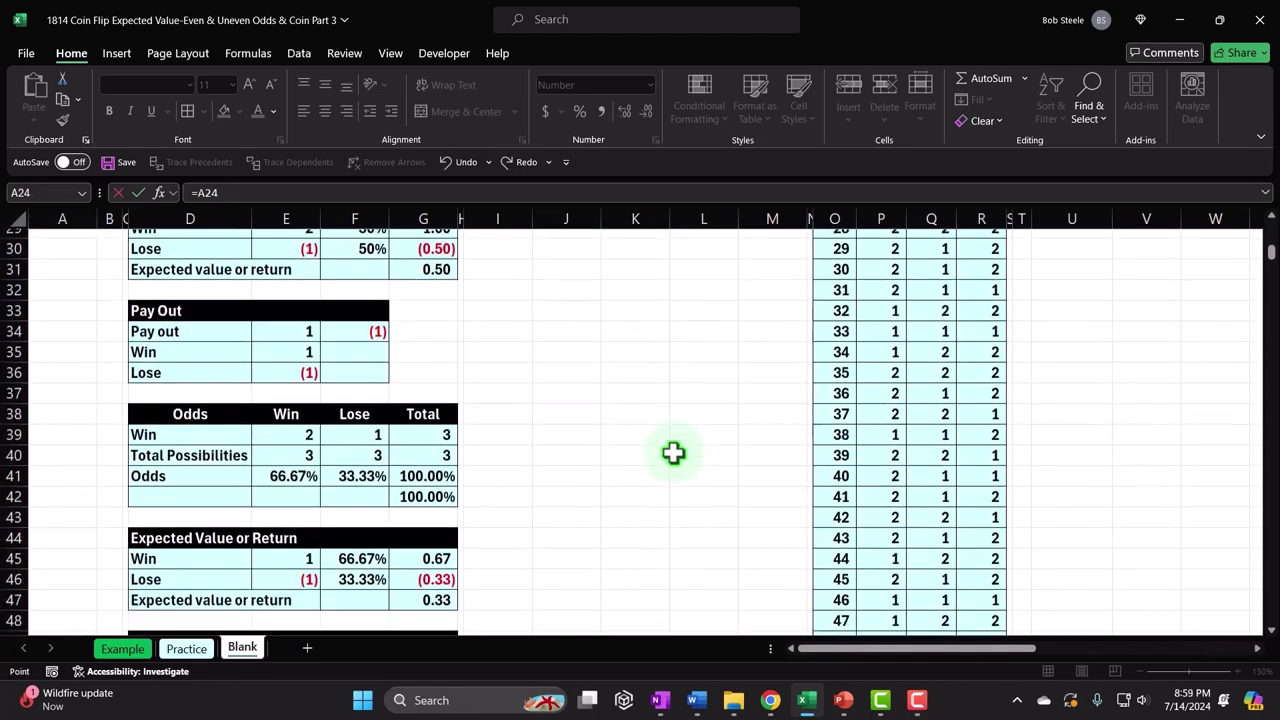
scroll(673, 453, down, 1)
scroll(673, 453, down, 1)
scroll(673, 453, down, 1)
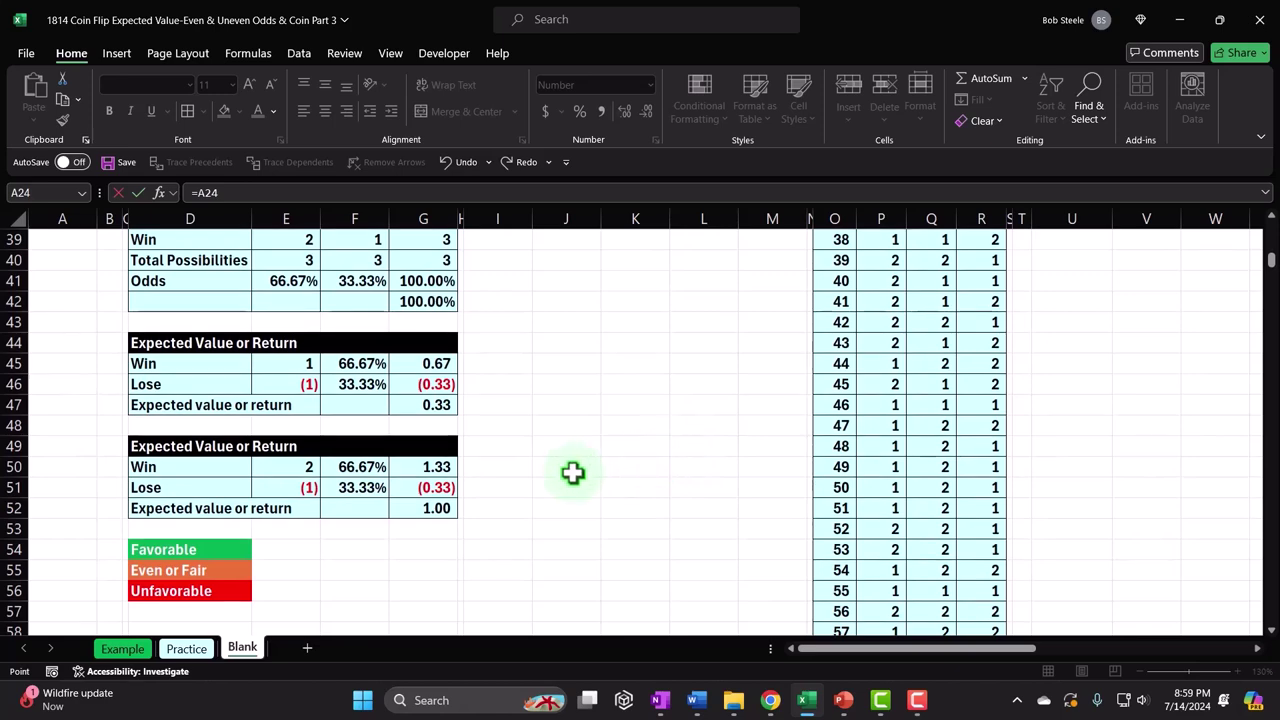
scroll(374, 428, up, 1)
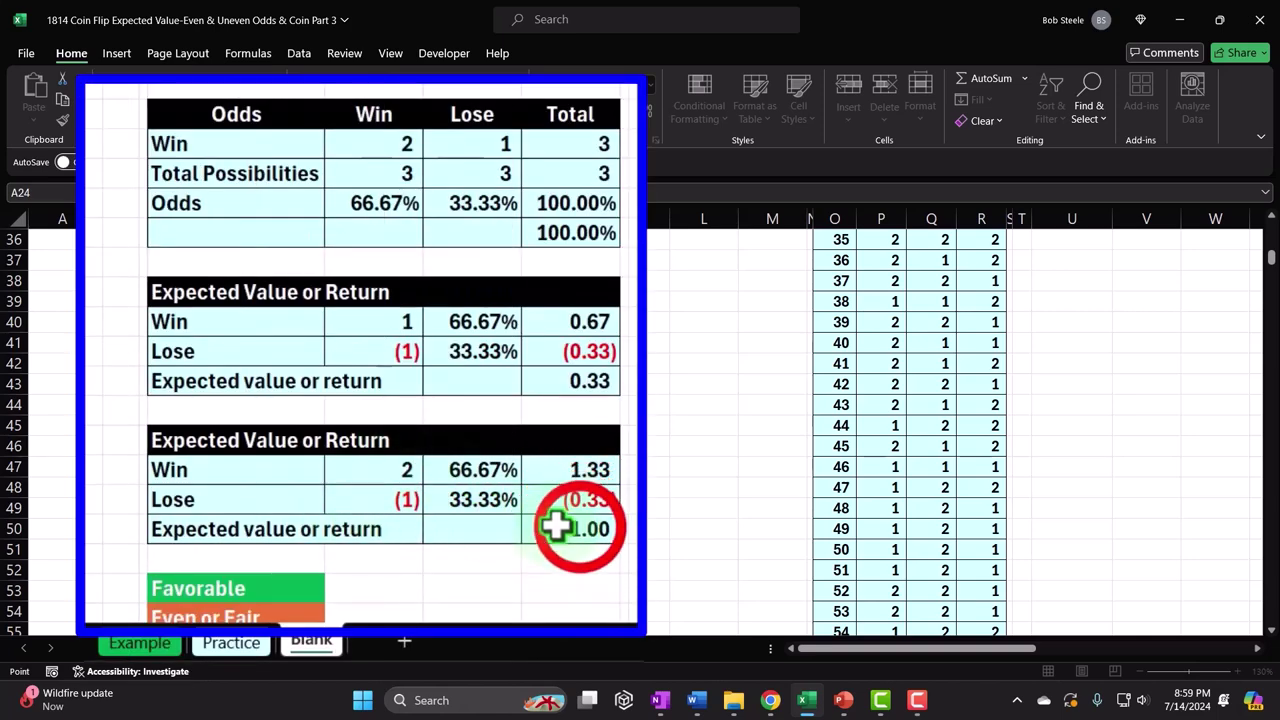
click(580, 528)
key(ctrl+c)
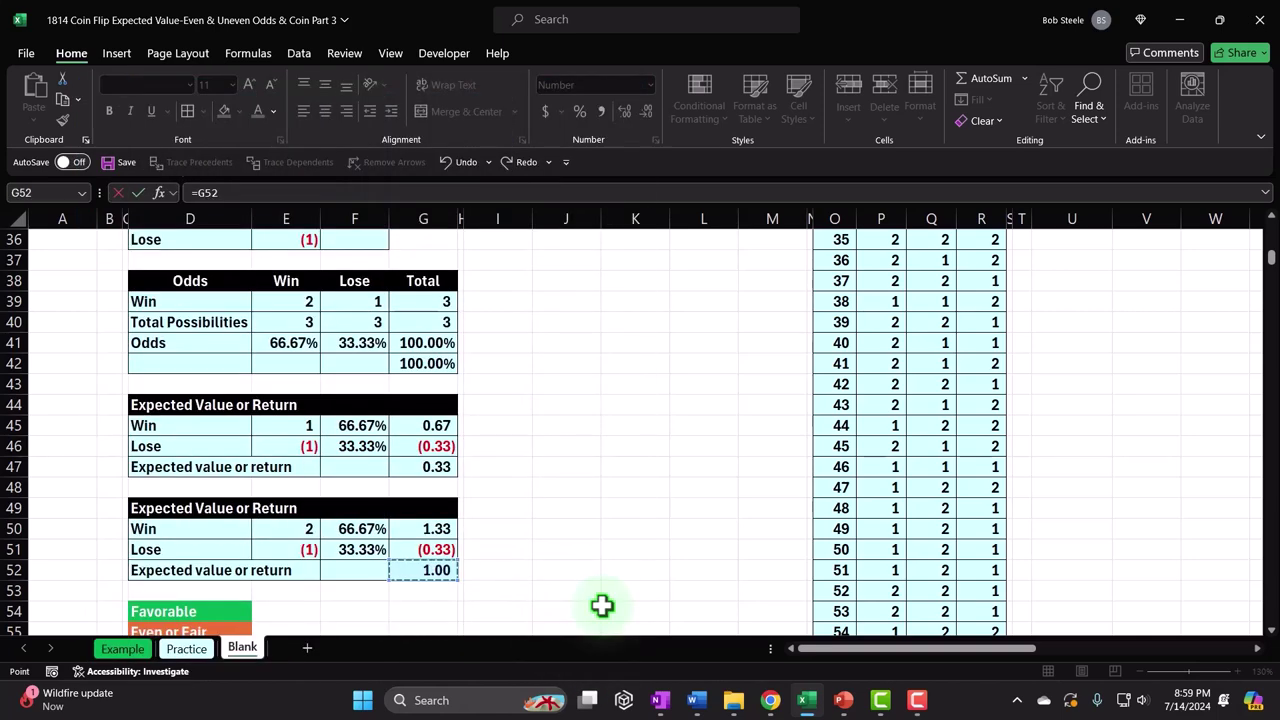
key(Escape)
key(Right)
key(Right)
- Enter =AQ21*AQ24 in AQ25 so the Pay out expected return shows 500
key(Right)
key(Right)
key(Right)
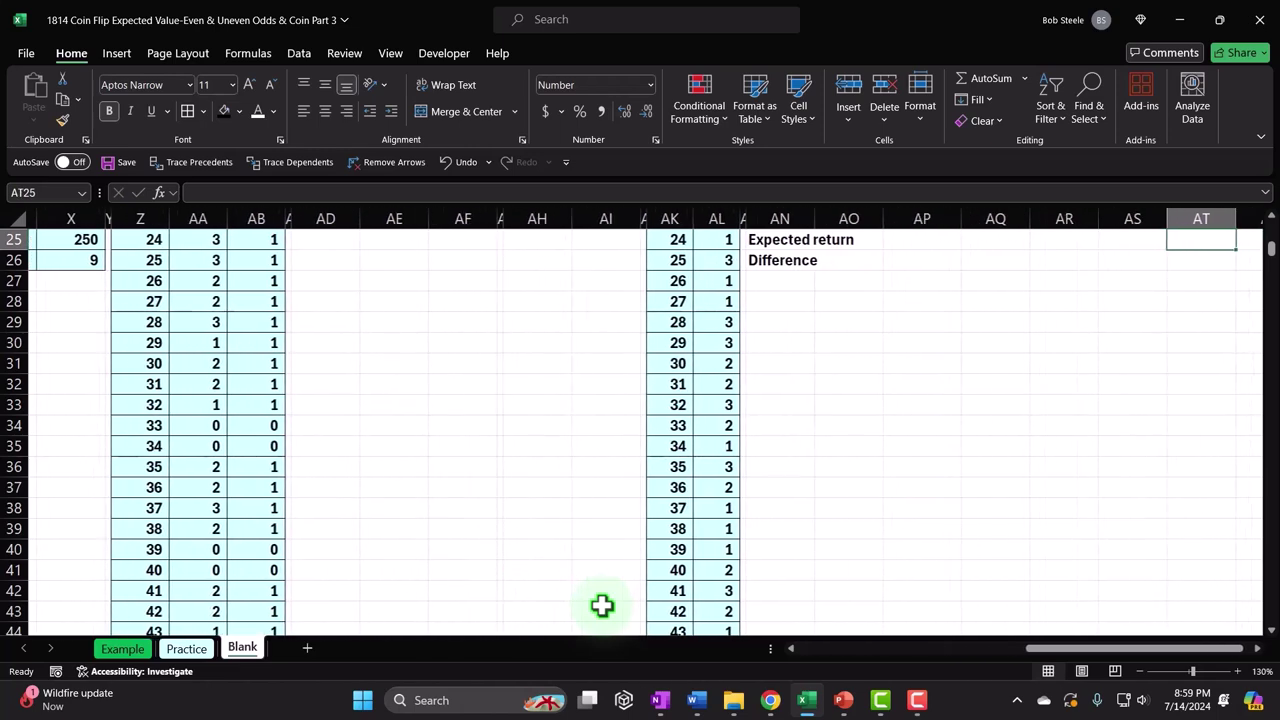
key(Right)
key(Right)
scroll(954, 451, up, 3)
click(863, 426)
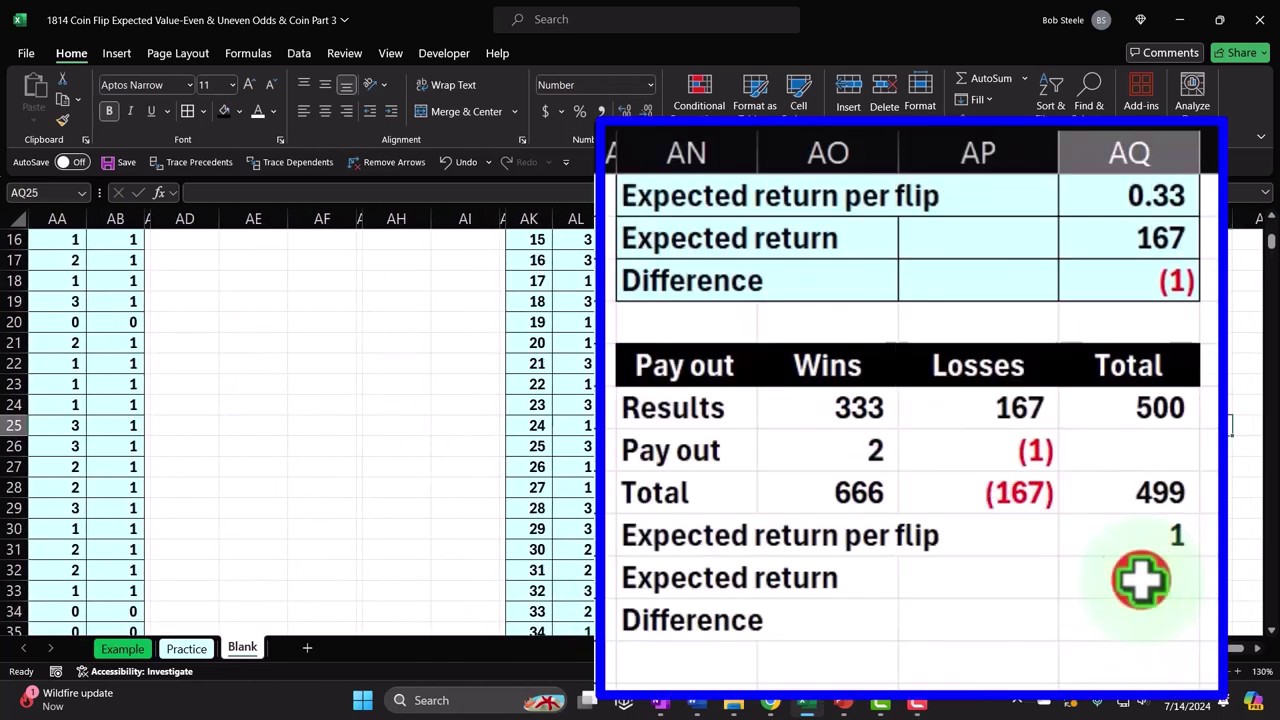
click(1141, 580)
text(=)
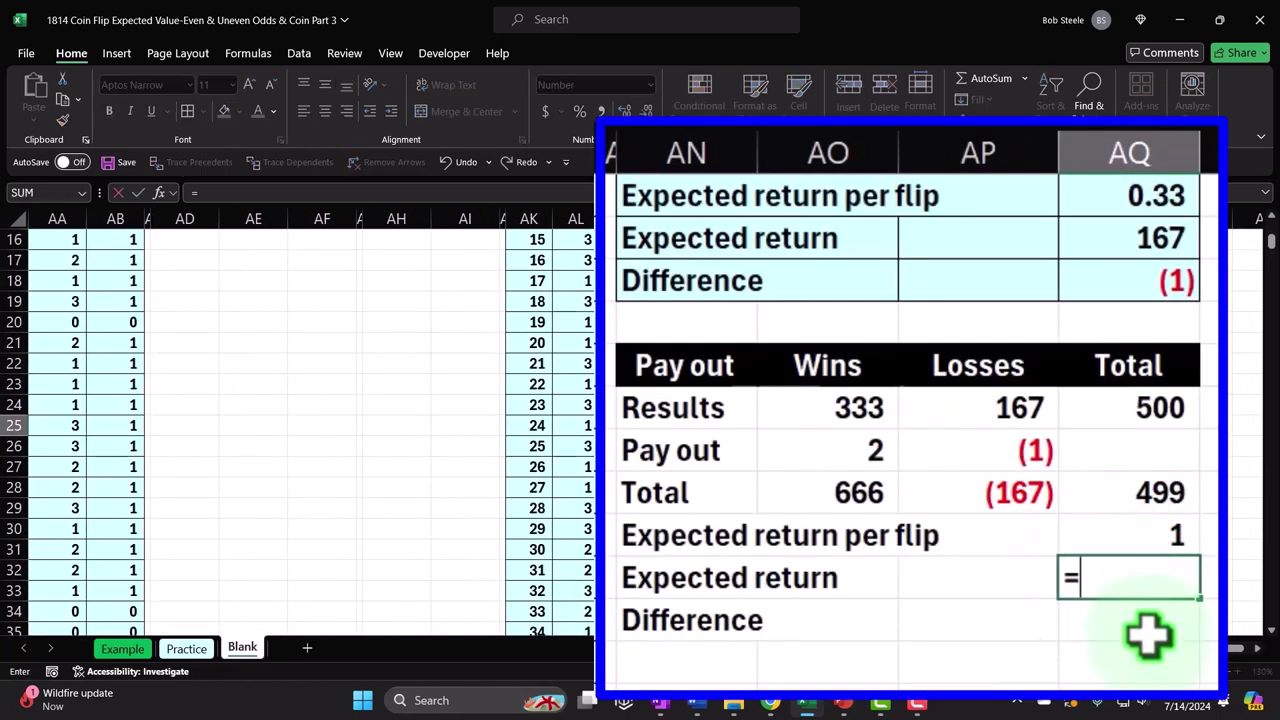
key(Up)
key(Up)
key(Up)
key(Up)
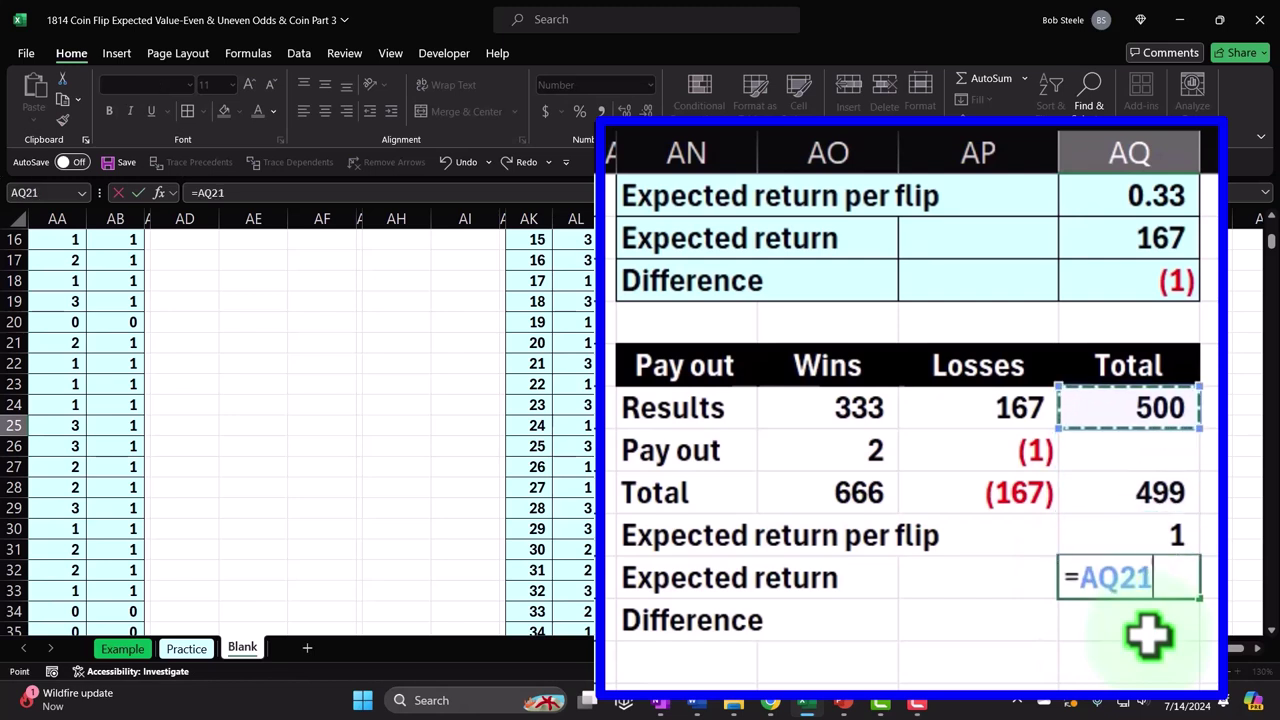
- Format the expected return per flip in AQ24 to show 1.00 with two decimals
key(Up)
key(Return)
key(Up)
key(Up)
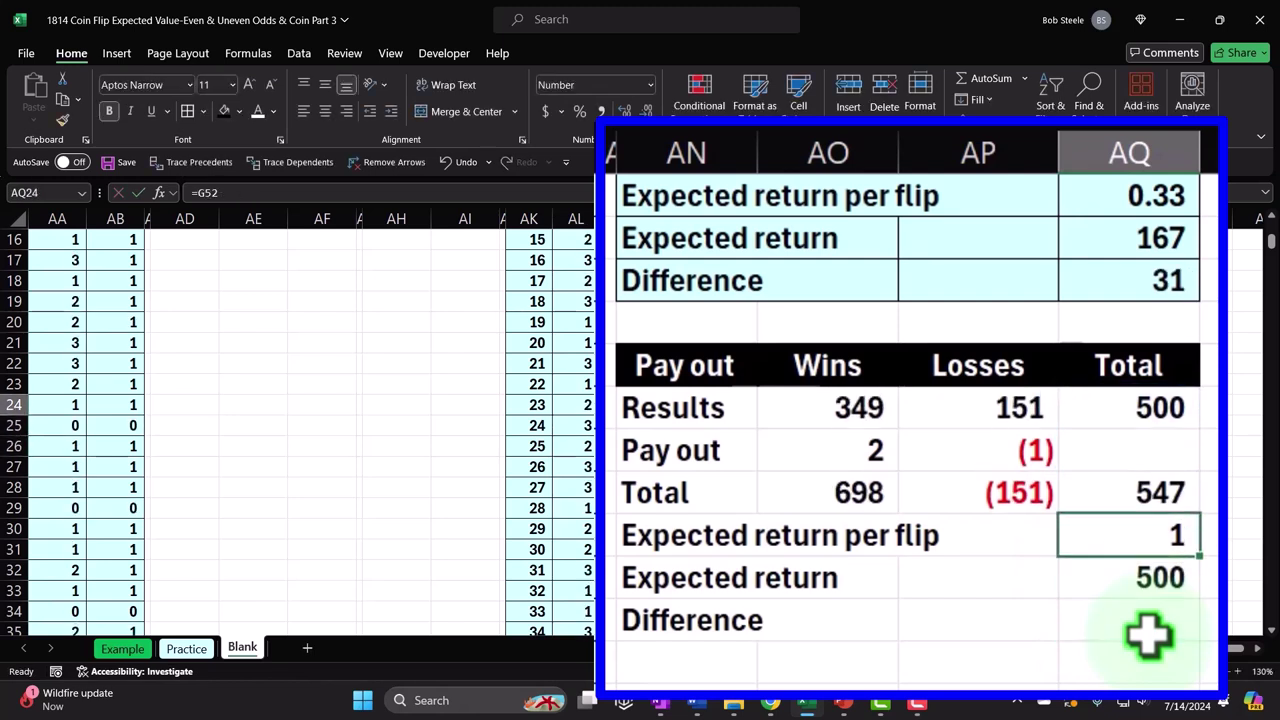
click(622, 109)
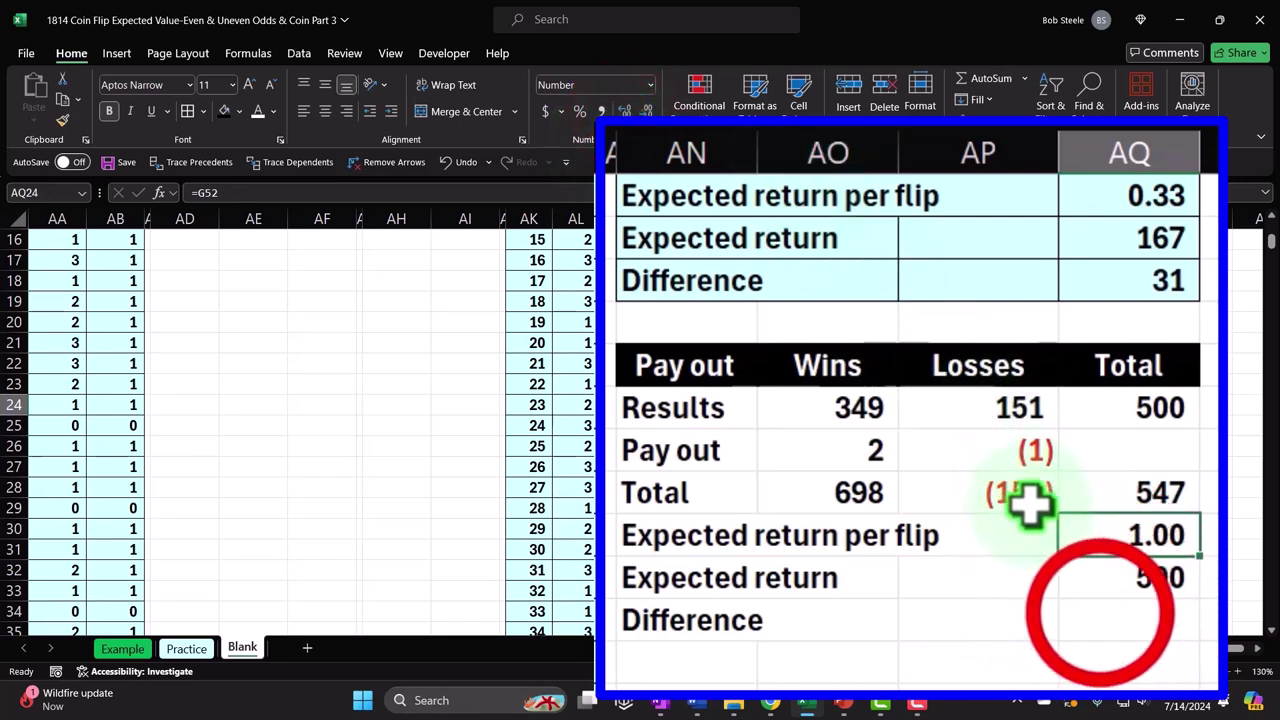
click(1110, 615)
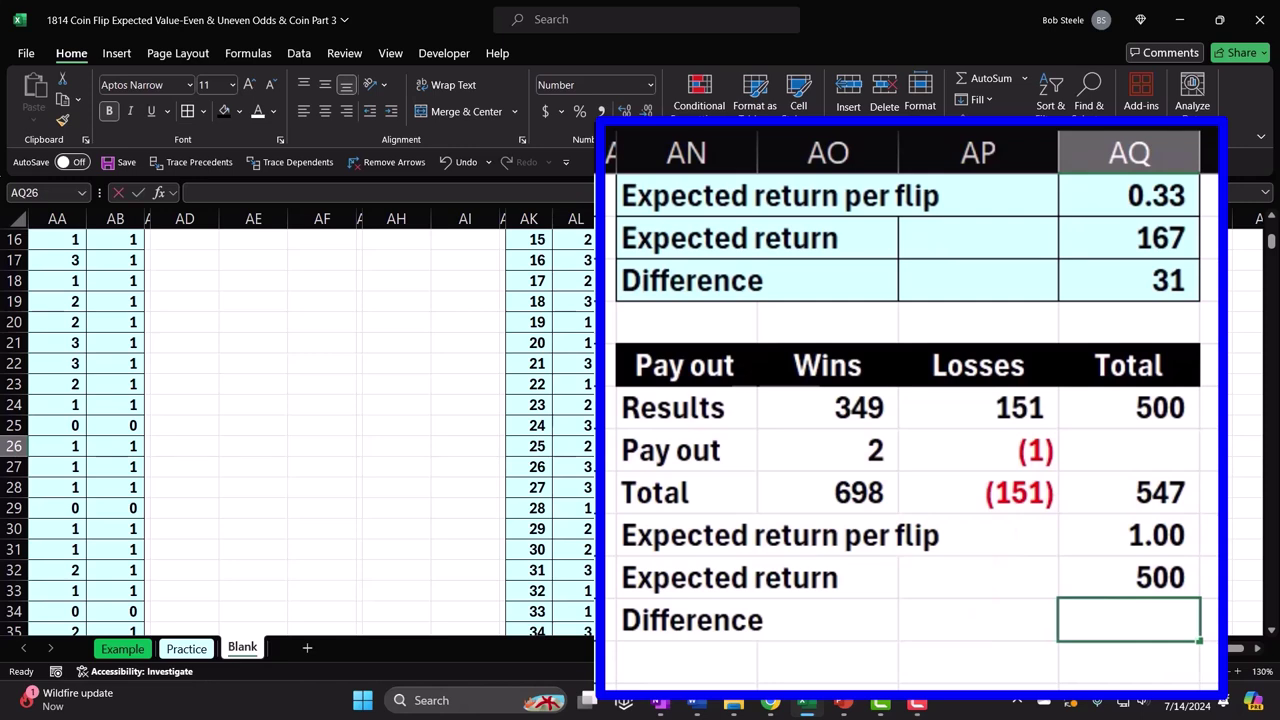
- Enter a Difference formula in AQ26 against the expected return and recalculate the random flips
text(=)
key(Up)
key(Up)
key(Up)
key(Up)
key(Up)
text(-)
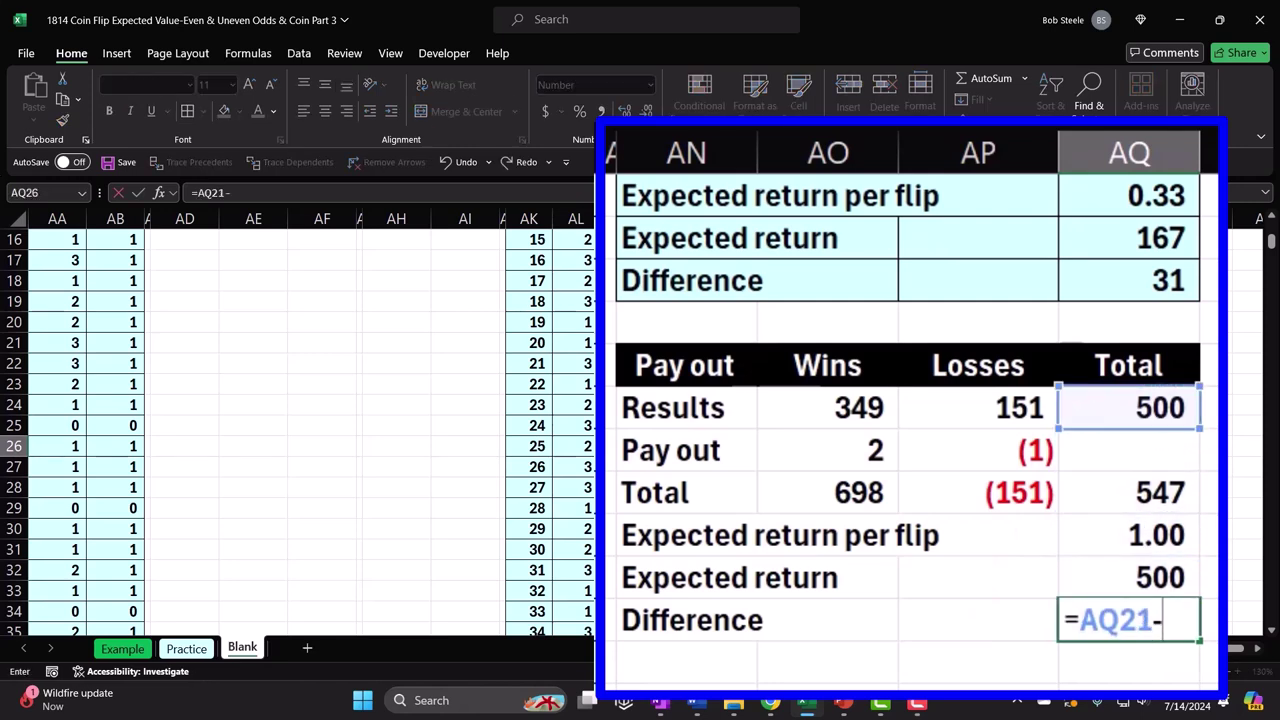
key(Up)
key(Return)
click(1128, 620)
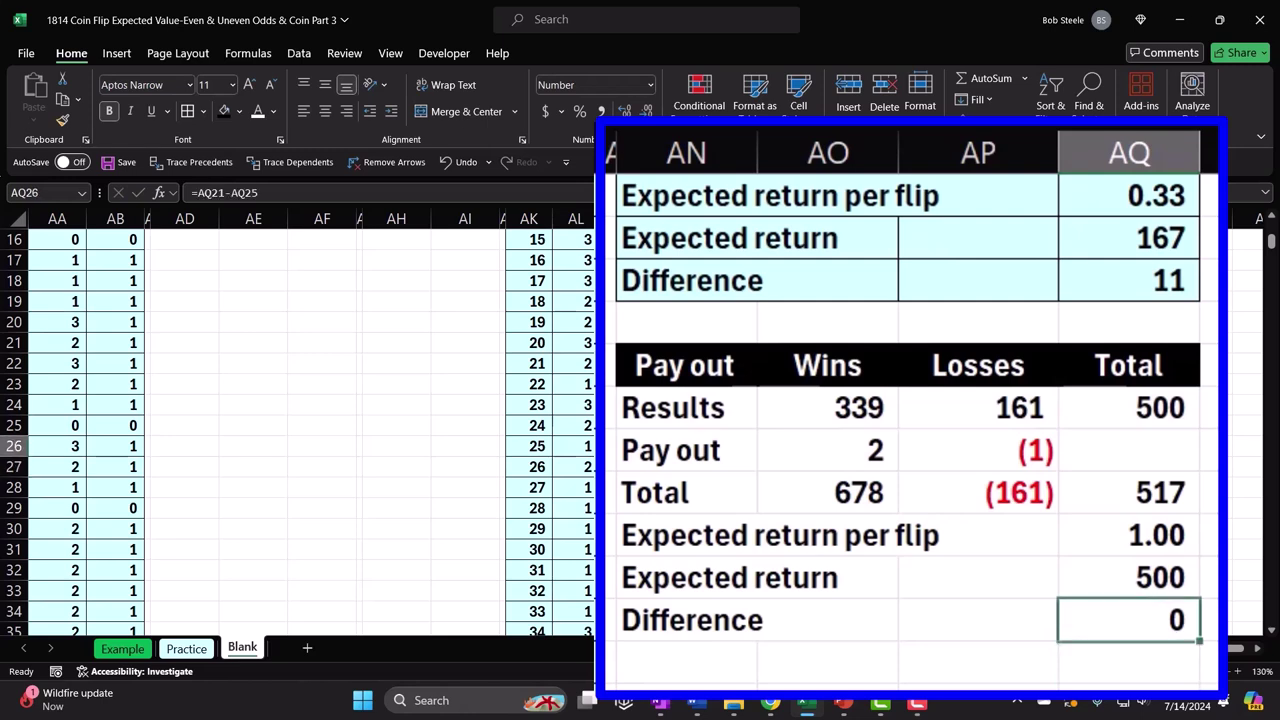
click(628, 108)
double_click(1151, 614)
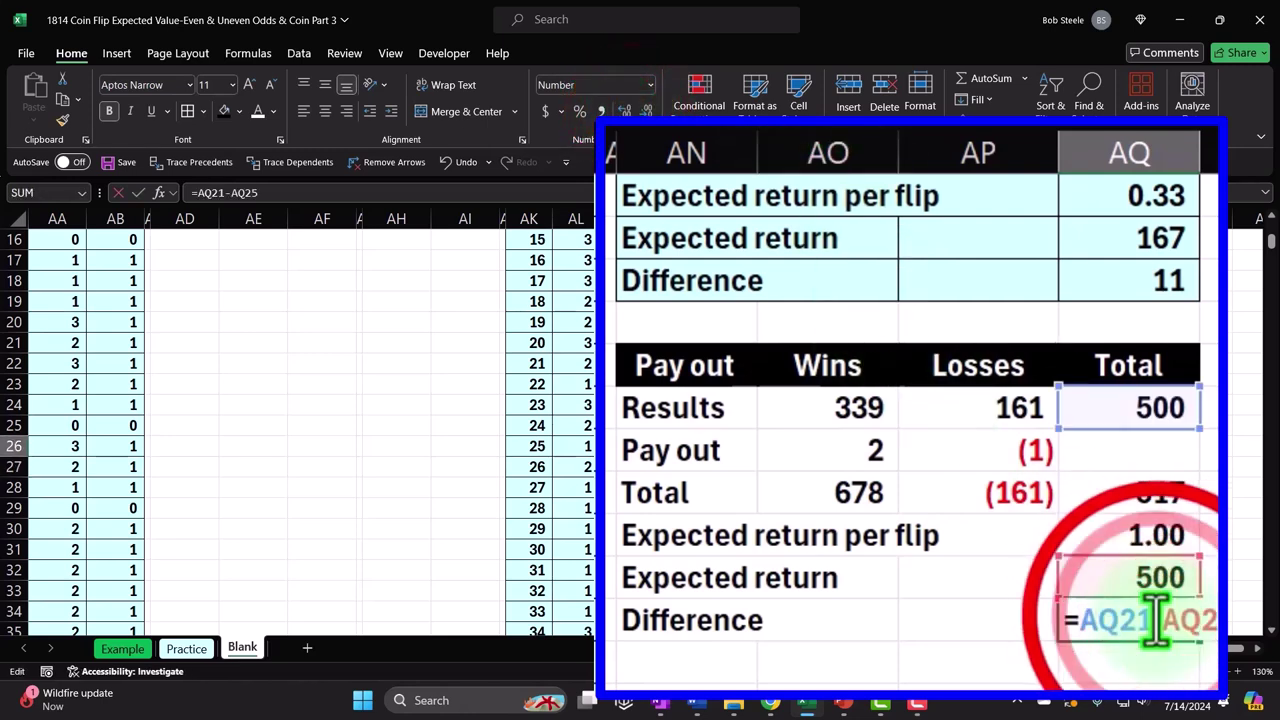
key(Return)
double_click(1155, 617)
key(Return)
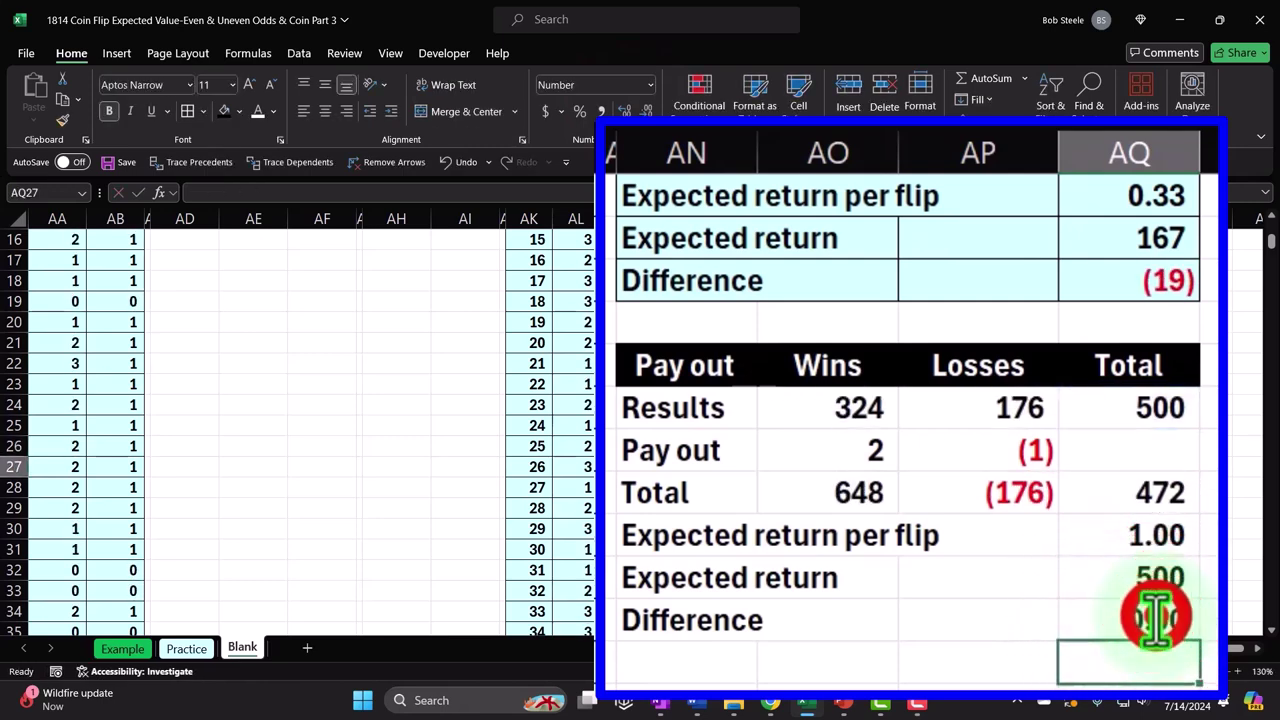
double_click(1155, 620)
key(Return)
double_click(1155, 617)
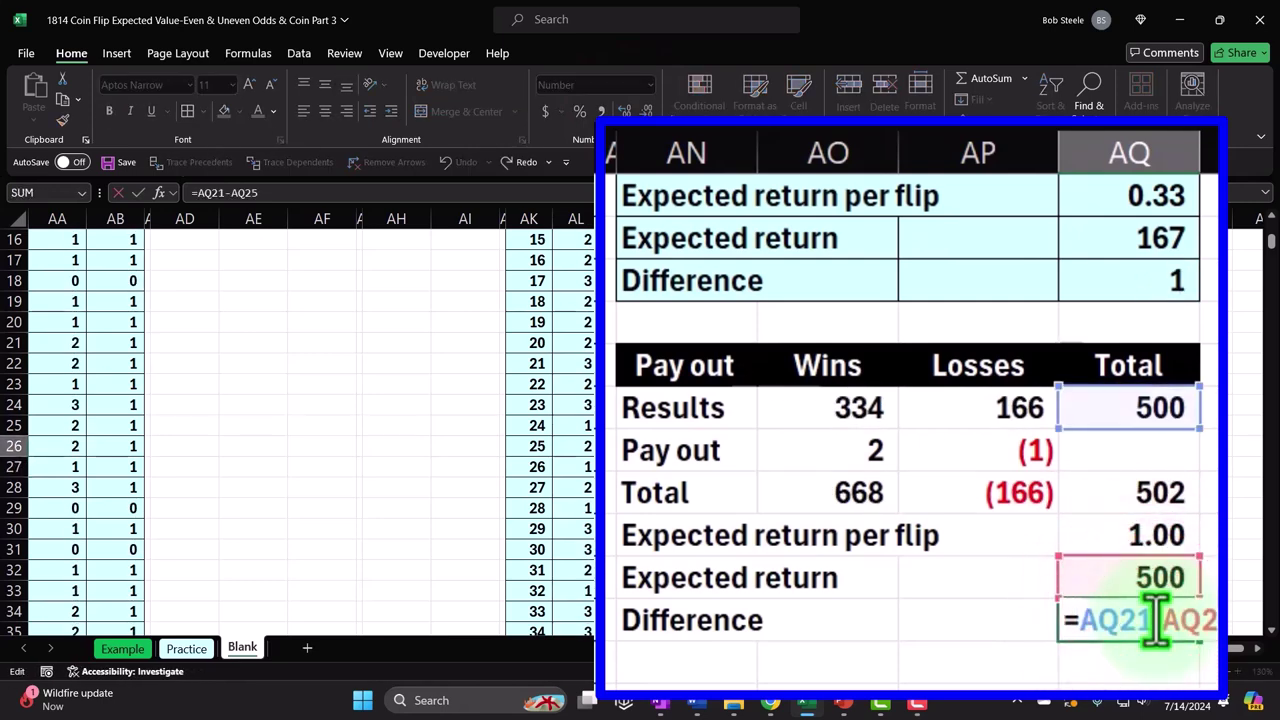
key(Return)
- Revise the Difference to =+AQ23-AQ25, the overall Total minus the Expected return
double_click(1155, 577)
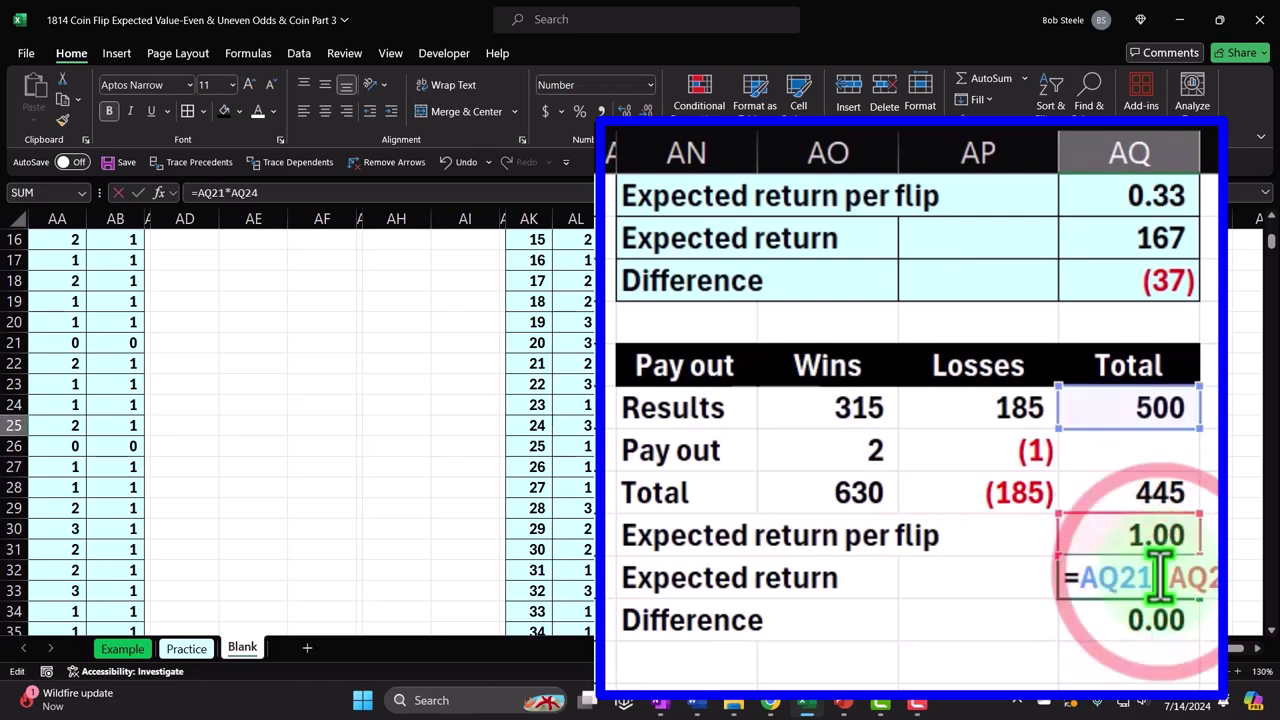
key(Return)
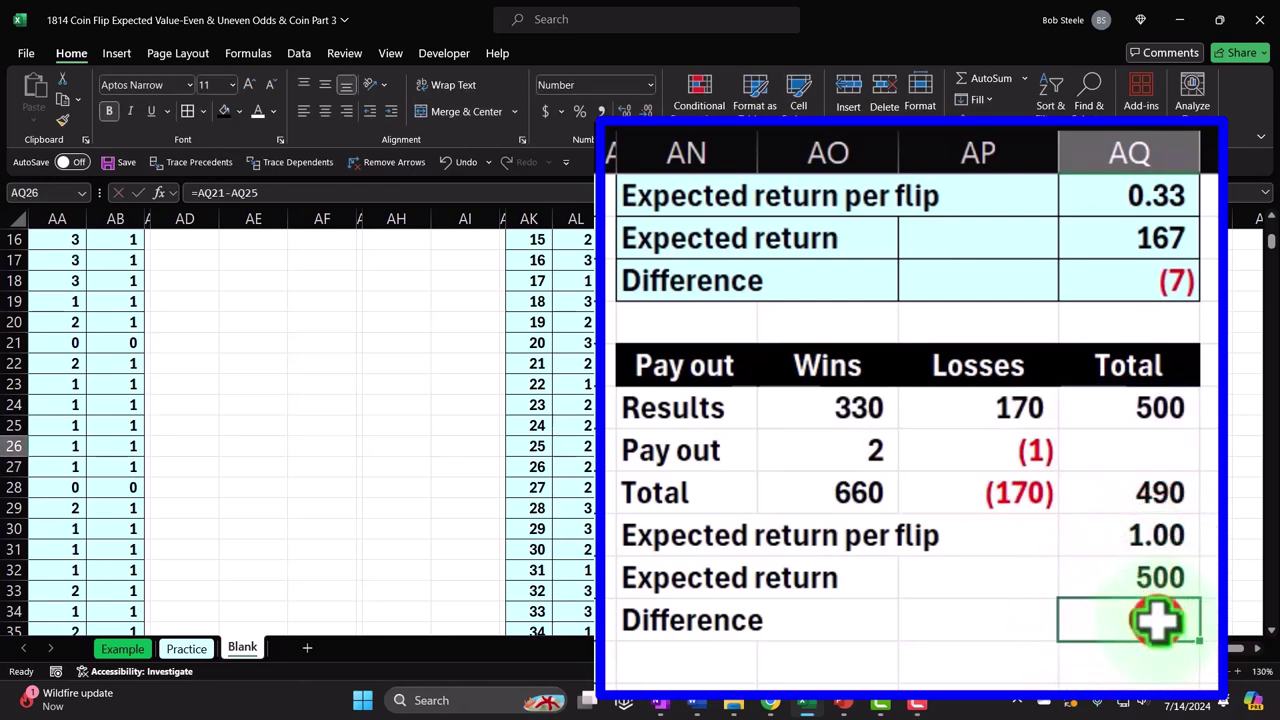
double_click(1155, 620)
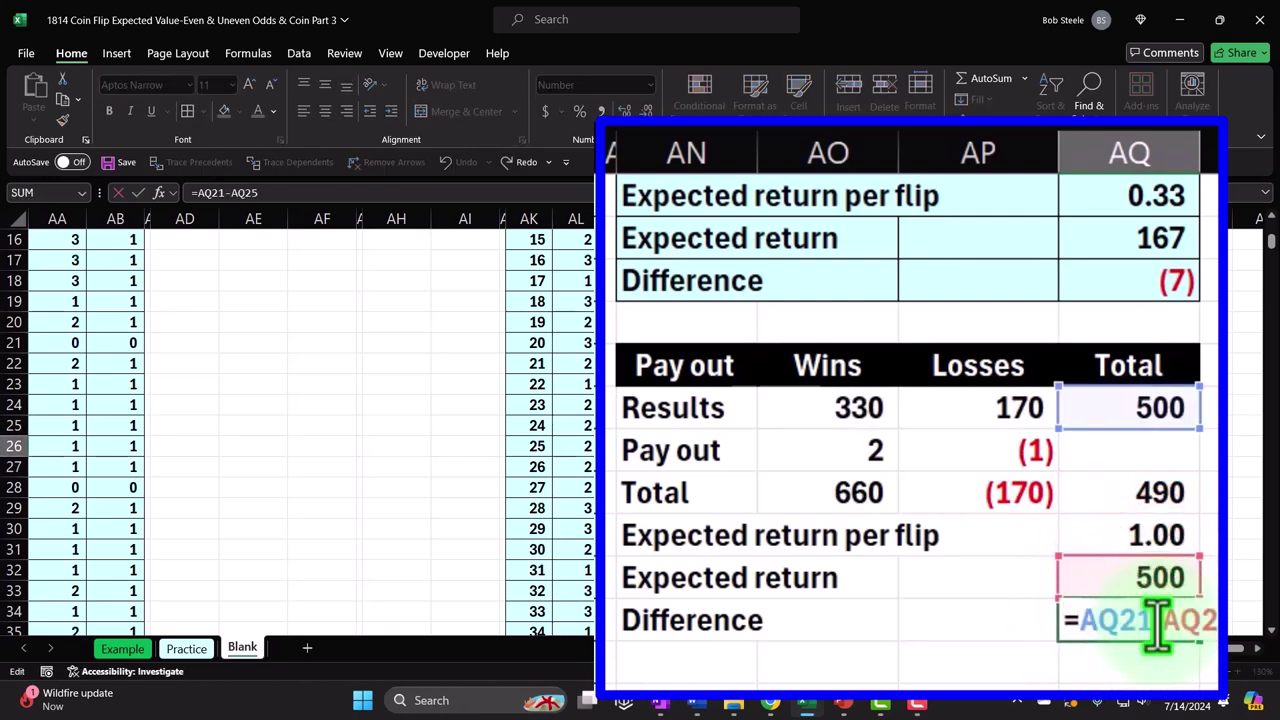
key(Return)
key(Up)
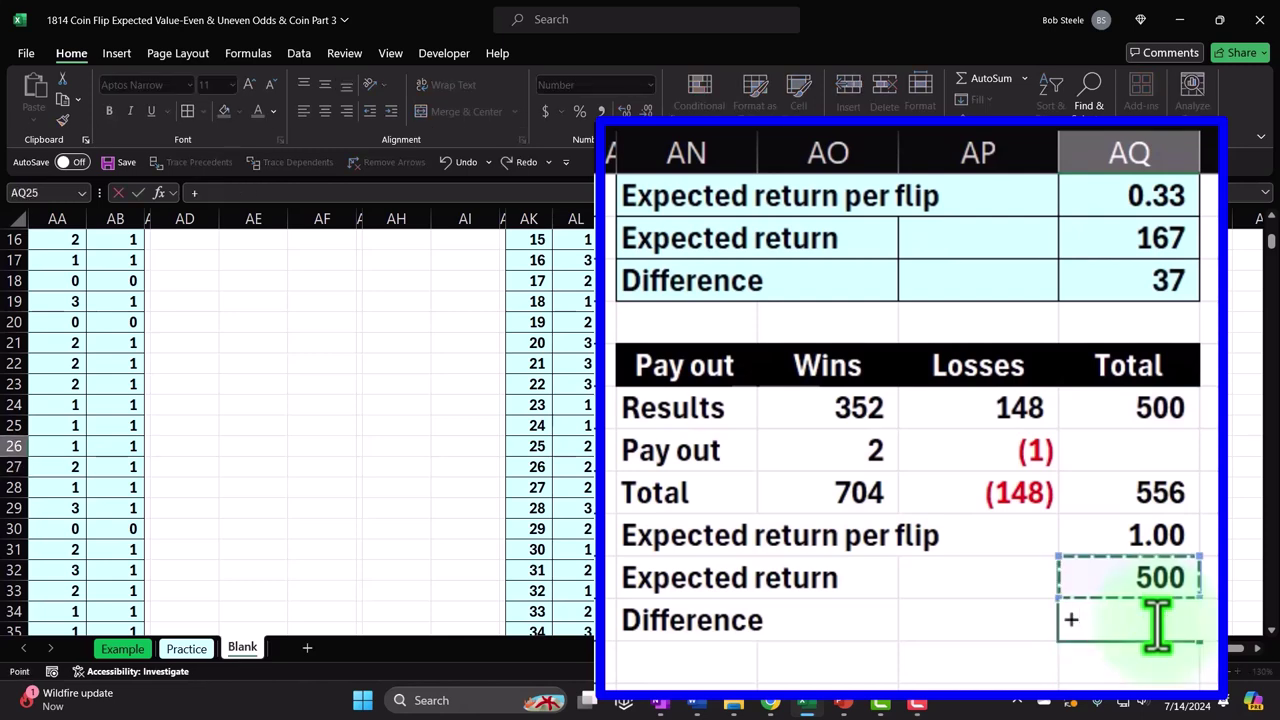
key(Up)
key(Up)
key(Up)
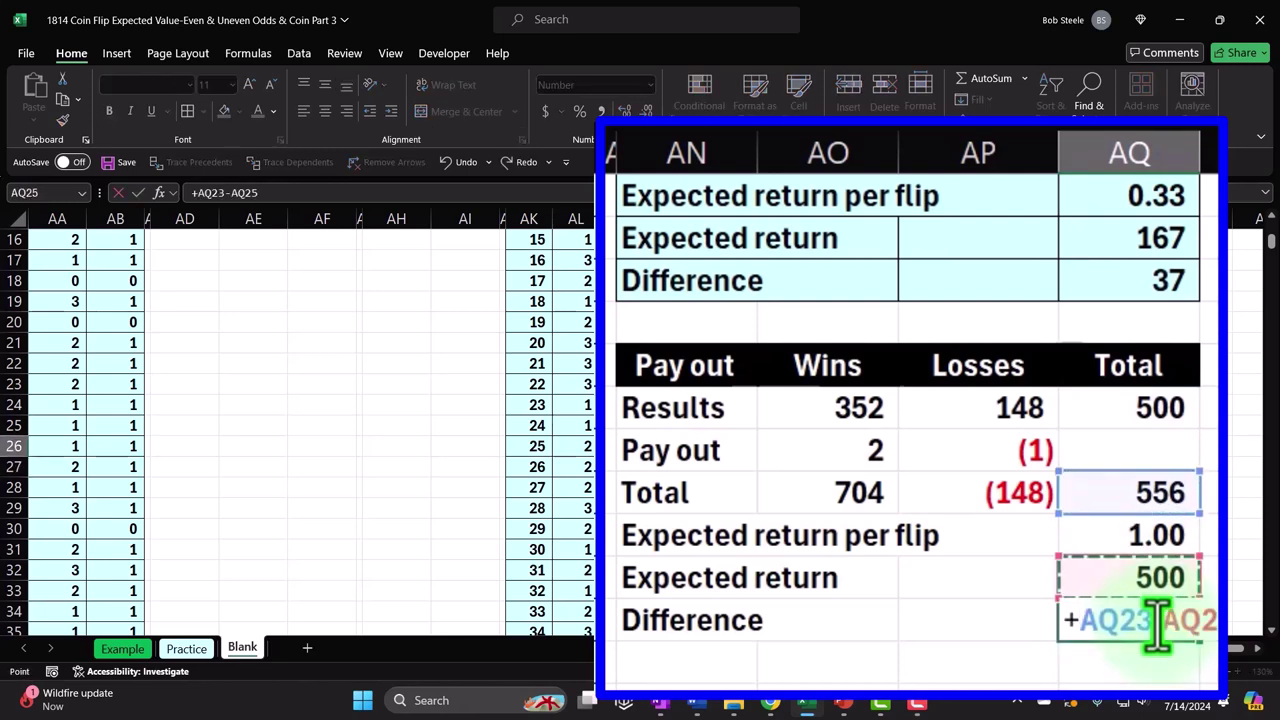
key(Return)
- Recalculate the random flips repeatedly, leaving the Difference at (34) against a 466 total
double_click(1157, 621)
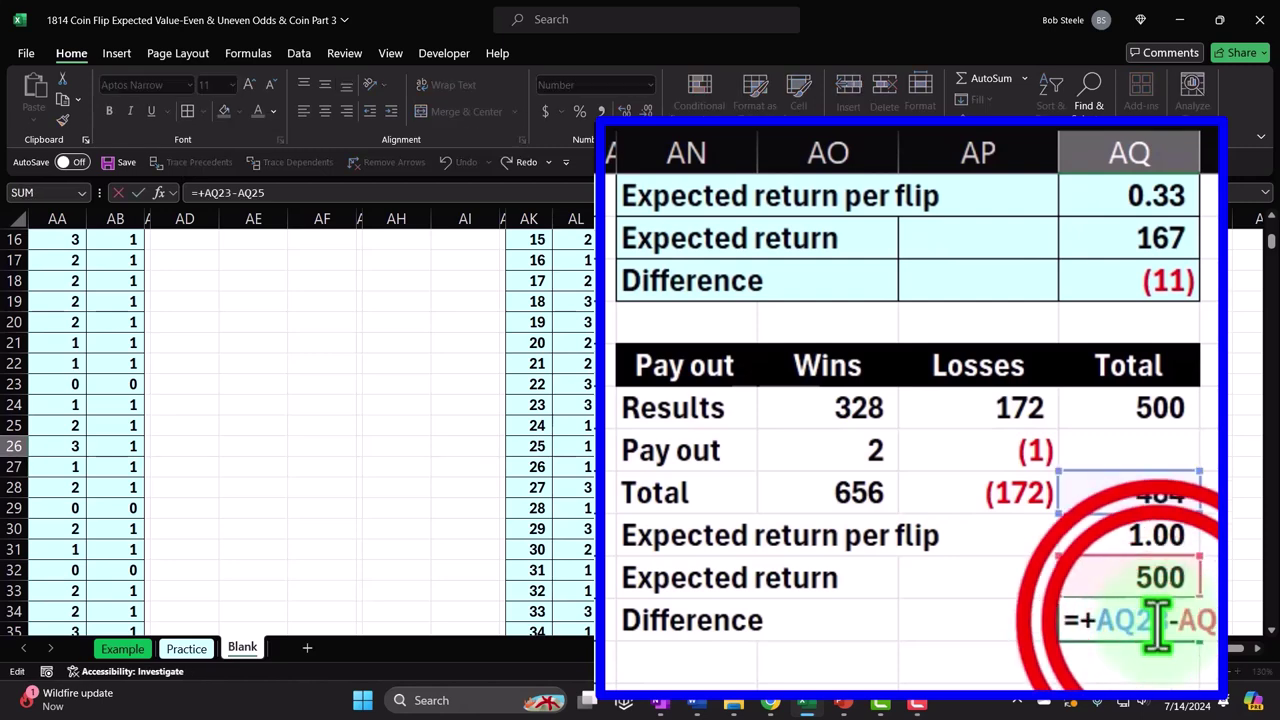
key(Return)
double_click(1157, 621)
key(Return)
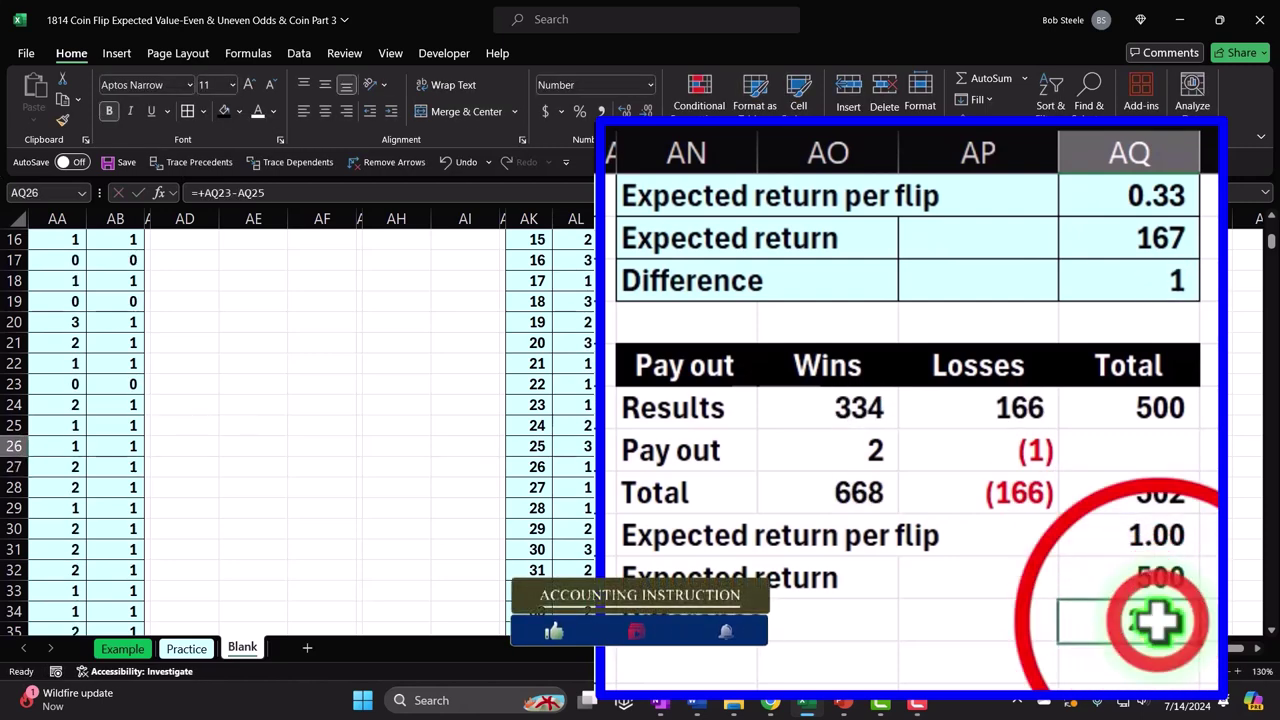
double_click(1157, 621)
key(Return)
double_click(1157, 621)
key(Return)
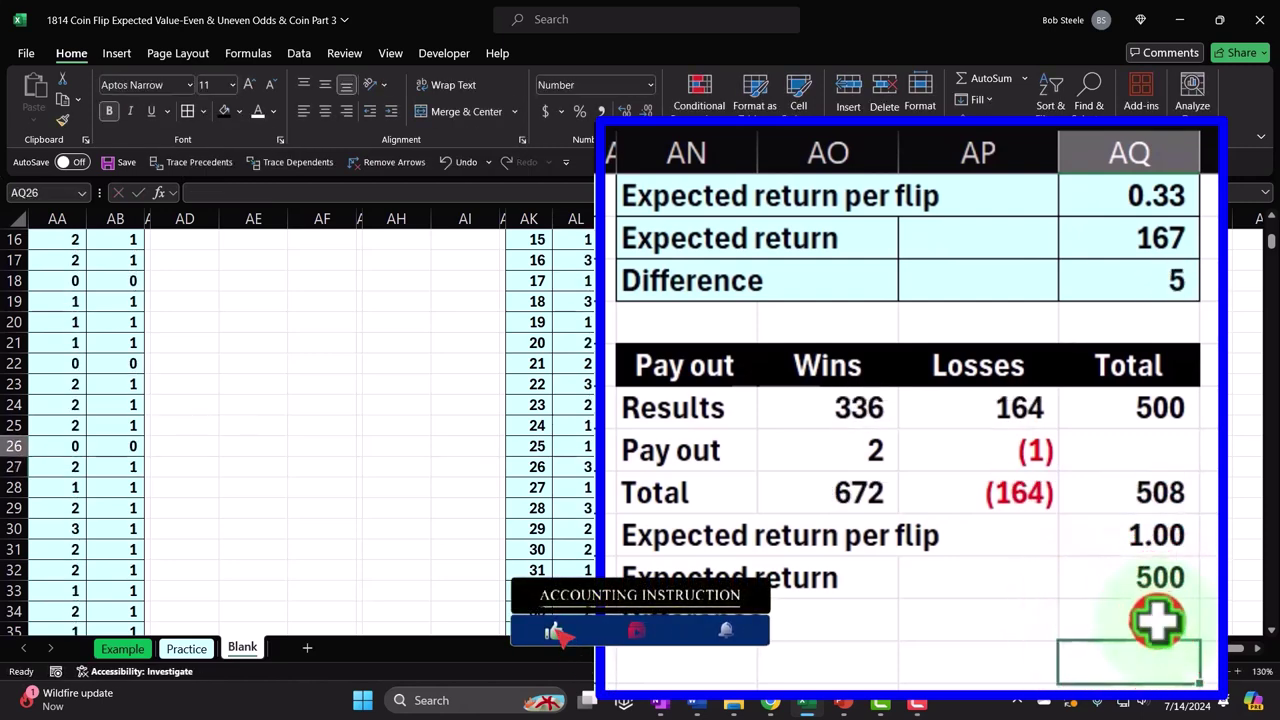
double_click(1157, 621)
key(Return)
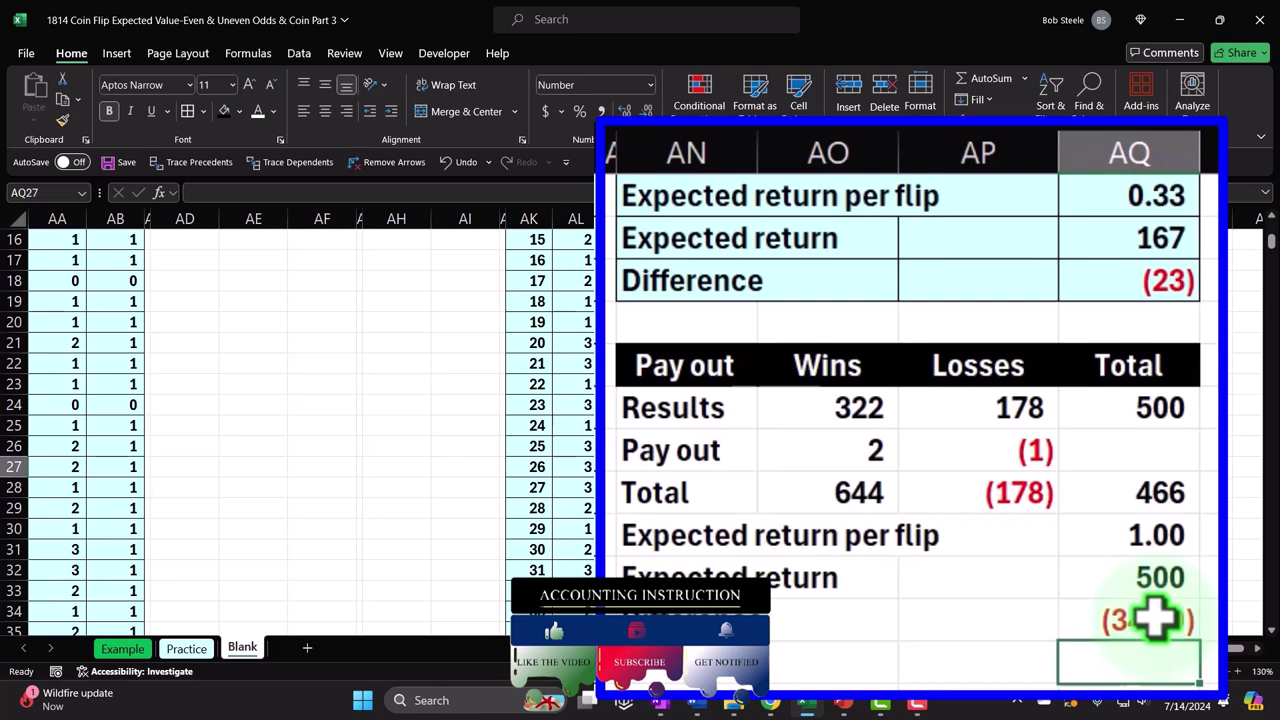
- Select the table range AN13:AQ17 and dismiss the Fill Color choices without changes
mouse_move(743, 410)
mouse_down()
mouse_move(1135, 590)
mouse_move(1145, 618)
mouse_up()
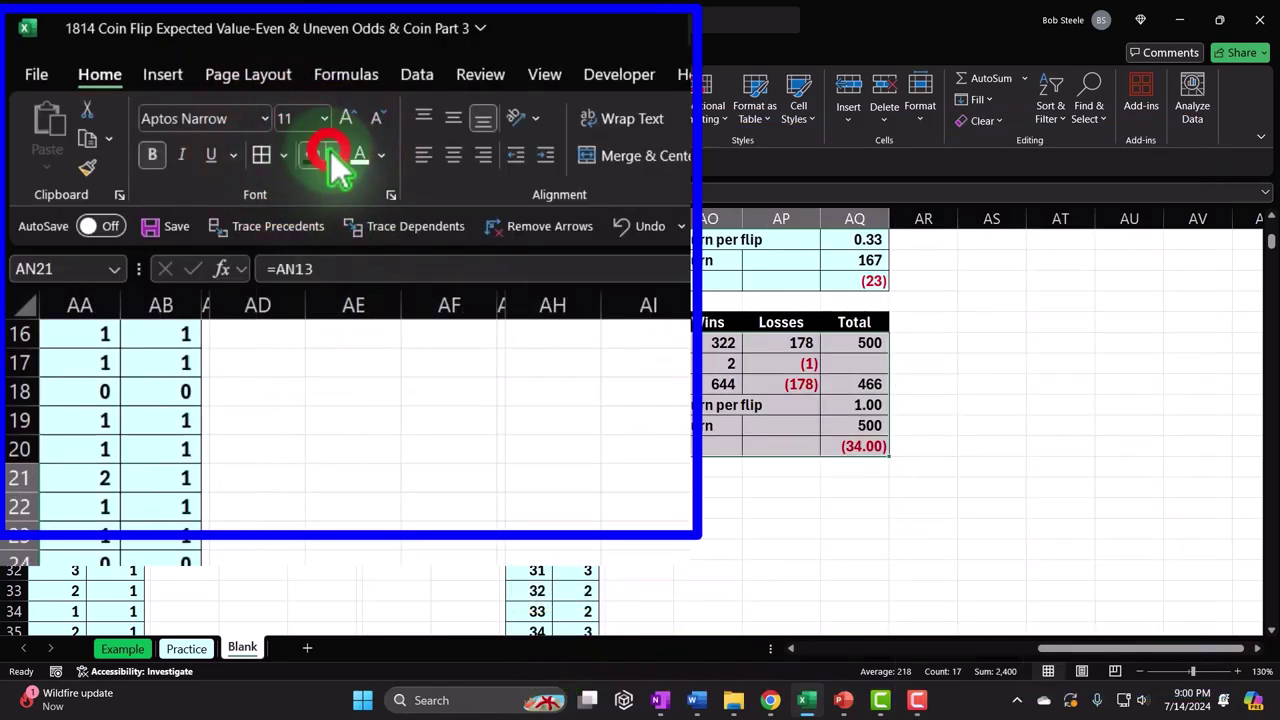
click(334, 156)
click(743, 472)
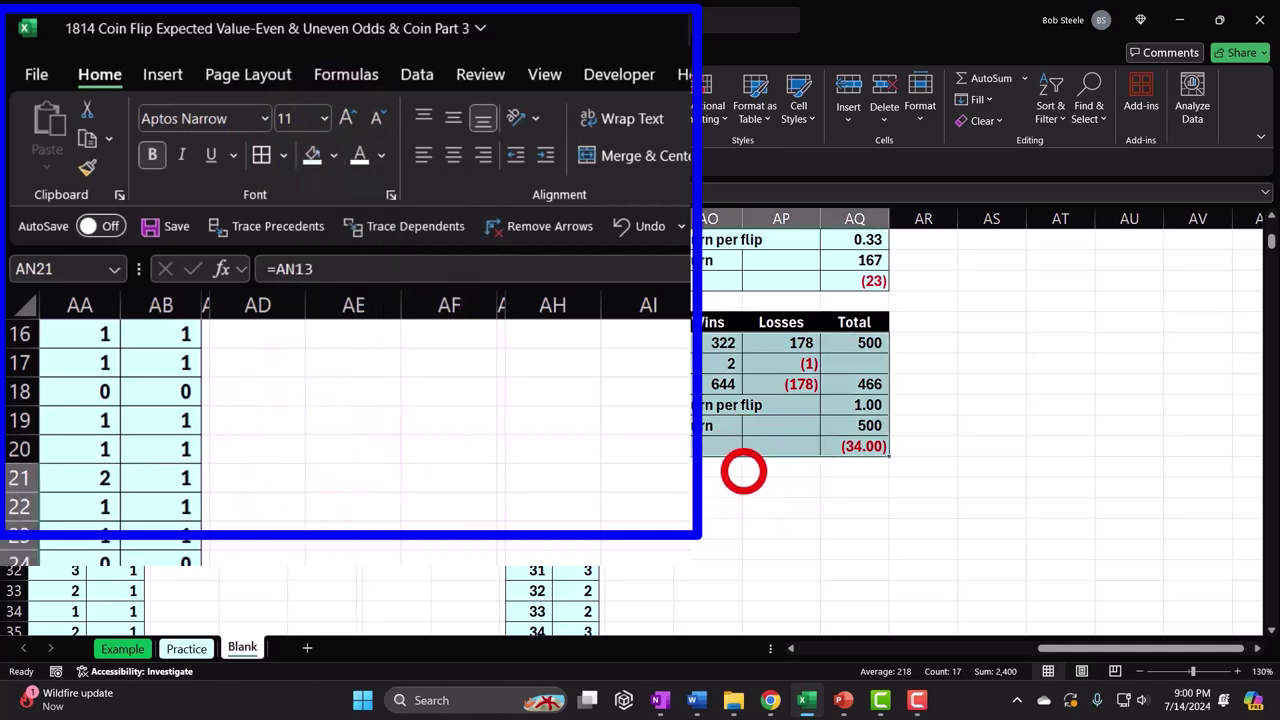
- Run the spelling check and change 'Faverable' to 'Favorable'
click(470, 75)
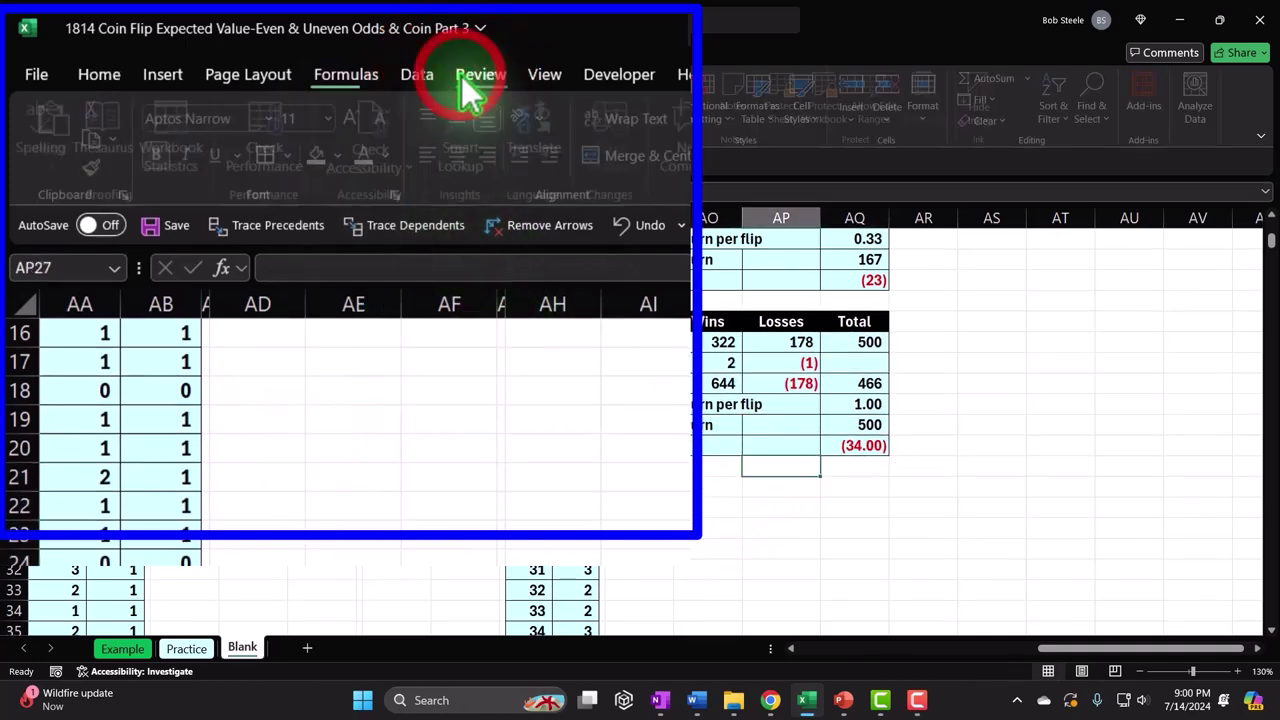
click(612, 395)
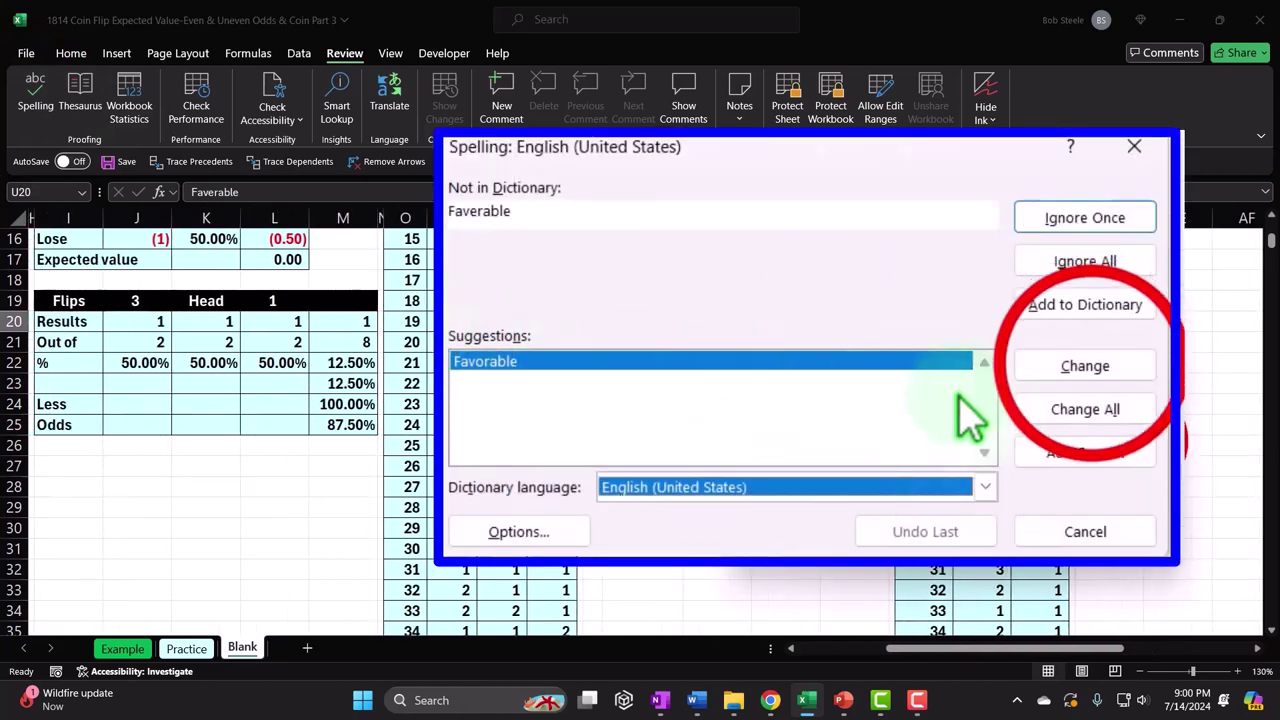
click(1085, 366)
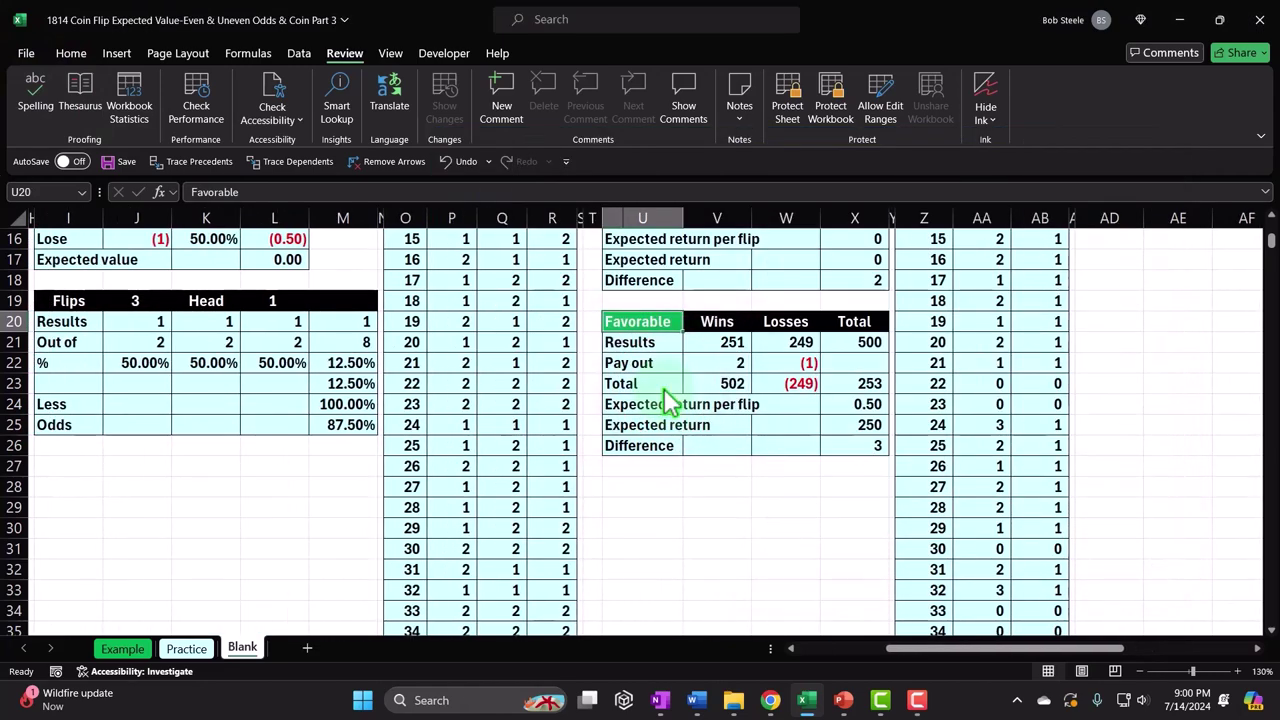
scroll(710, 447, up, 5)
mouse_move(918, 648)
mouse_down()
mouse_move(990, 672)
mouse_move(1105, 678)
mouse_up()
scroll(1085, 553, down, 3)
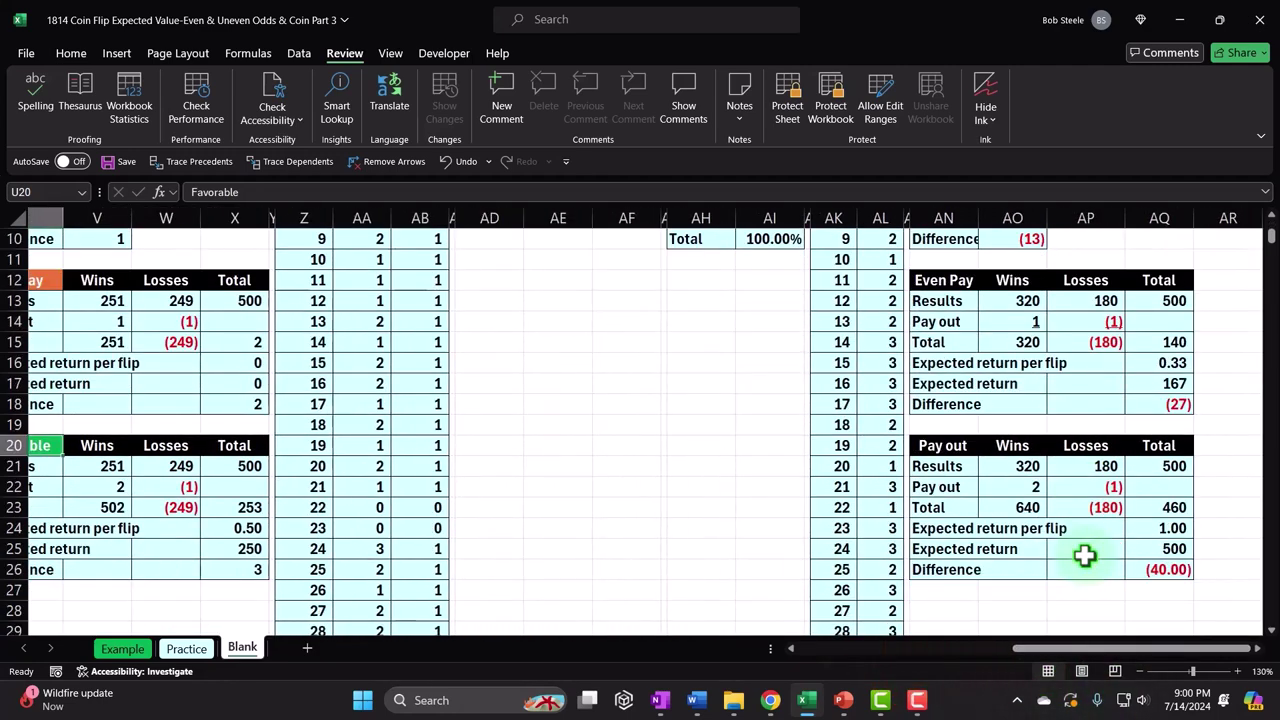
scroll(1085, 556, down, 4)
scroll(1085, 556, down, 7)
scroll(1085, 556, down, 4)
scroll(1085, 556, down, 5)
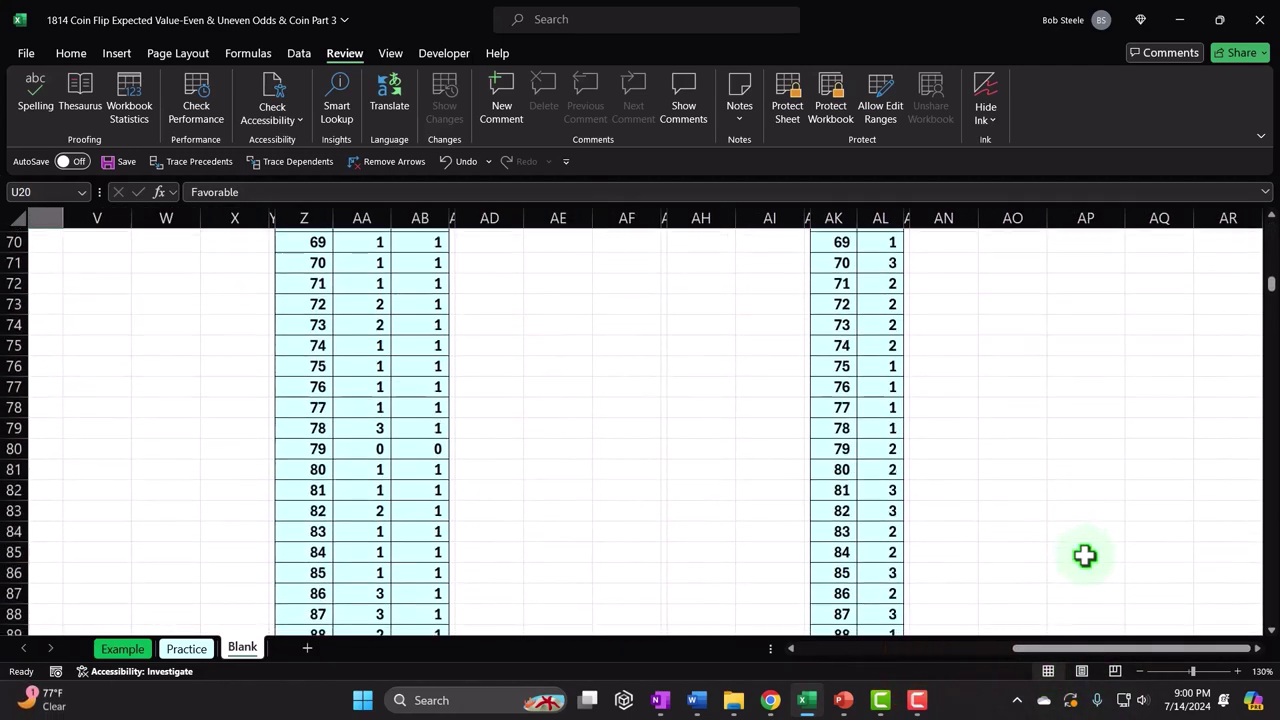
scroll(1085, 556, up, 10)
scroll(1085, 556, up, 12)
scroll(1085, 556, up, 1)
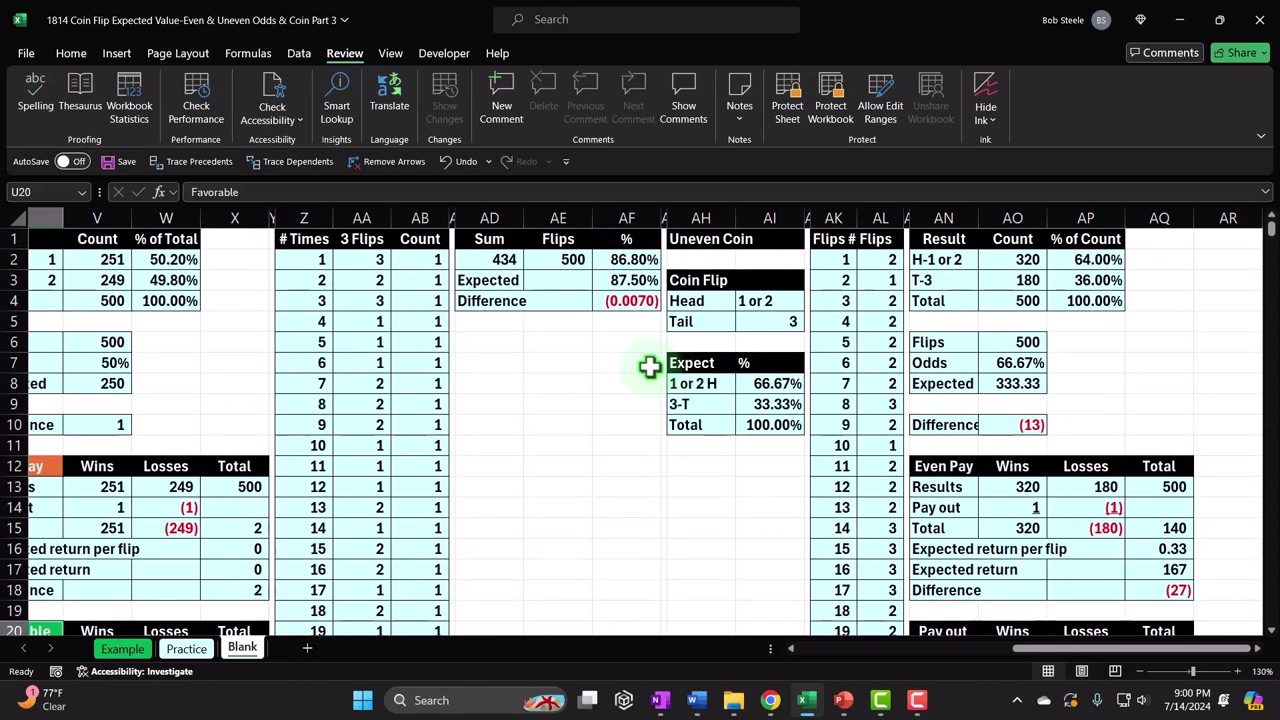